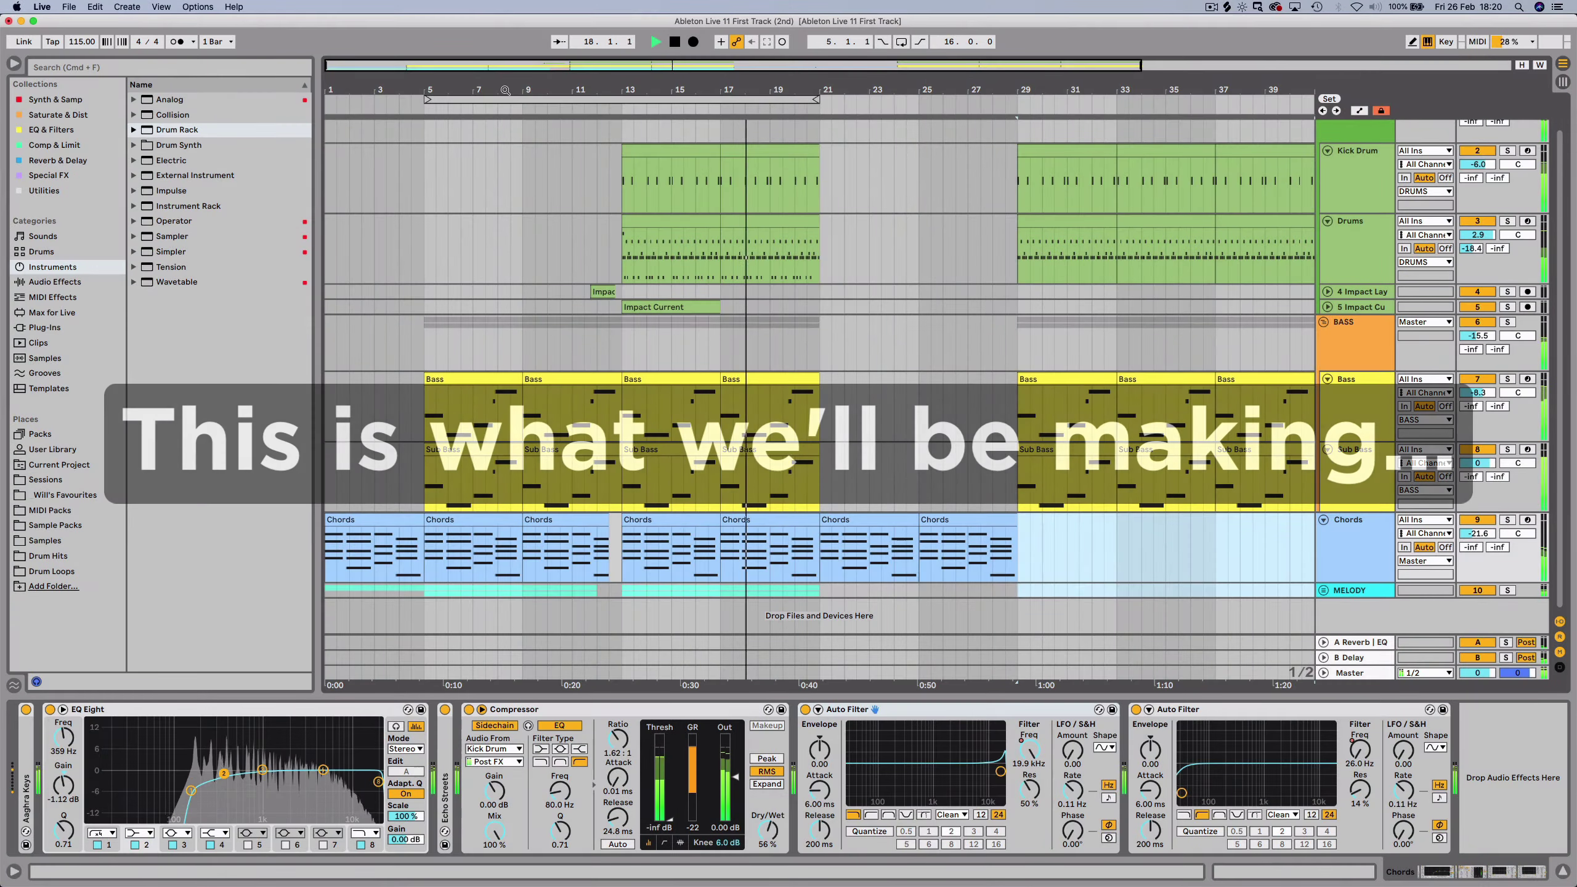
Browse the library's instruments, audio effects, samples and sounds categories to review the stock content.
mouse_move(503, 90)
left_mouse_down()
mouse_move(504, 113)
mouse_move(509, 91)
left_mouse_up()
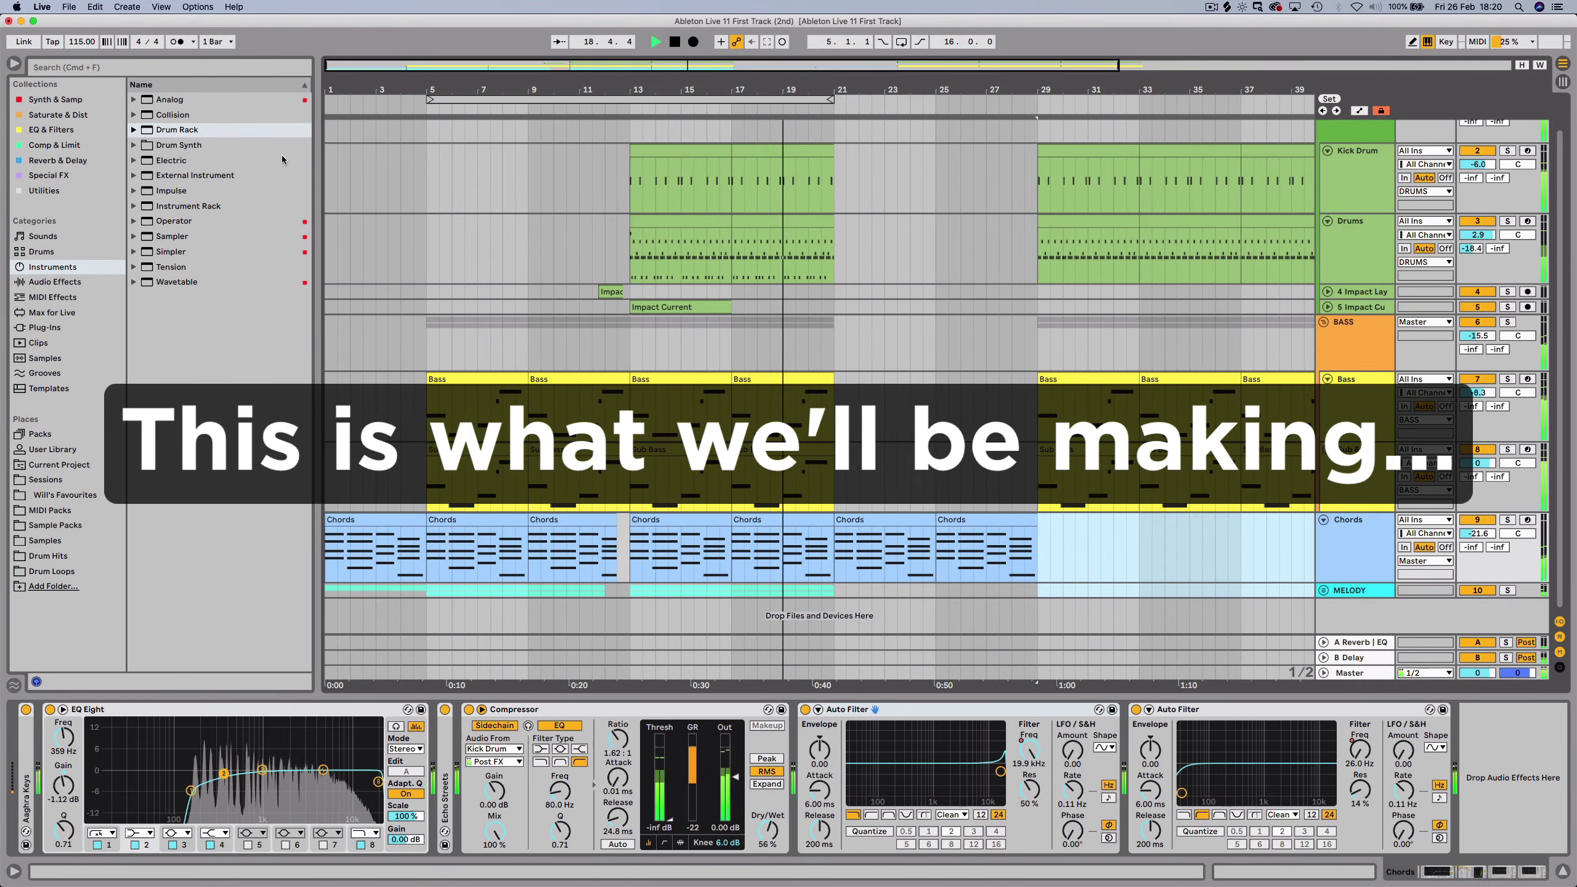
left_click(62, 269)
left_click(61, 283)
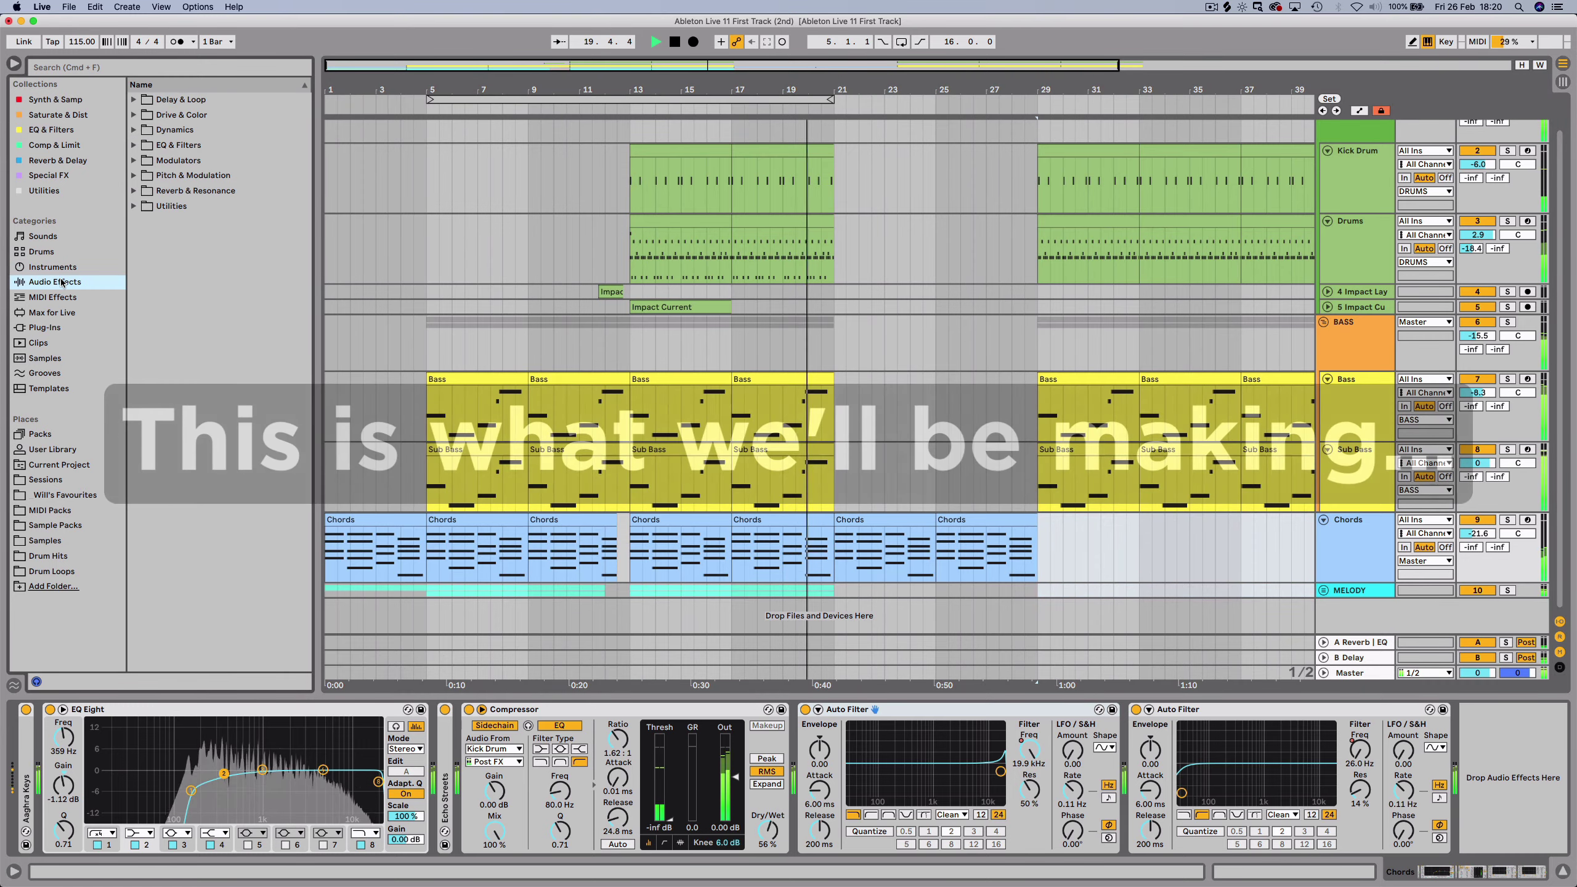
left_click(49, 358)
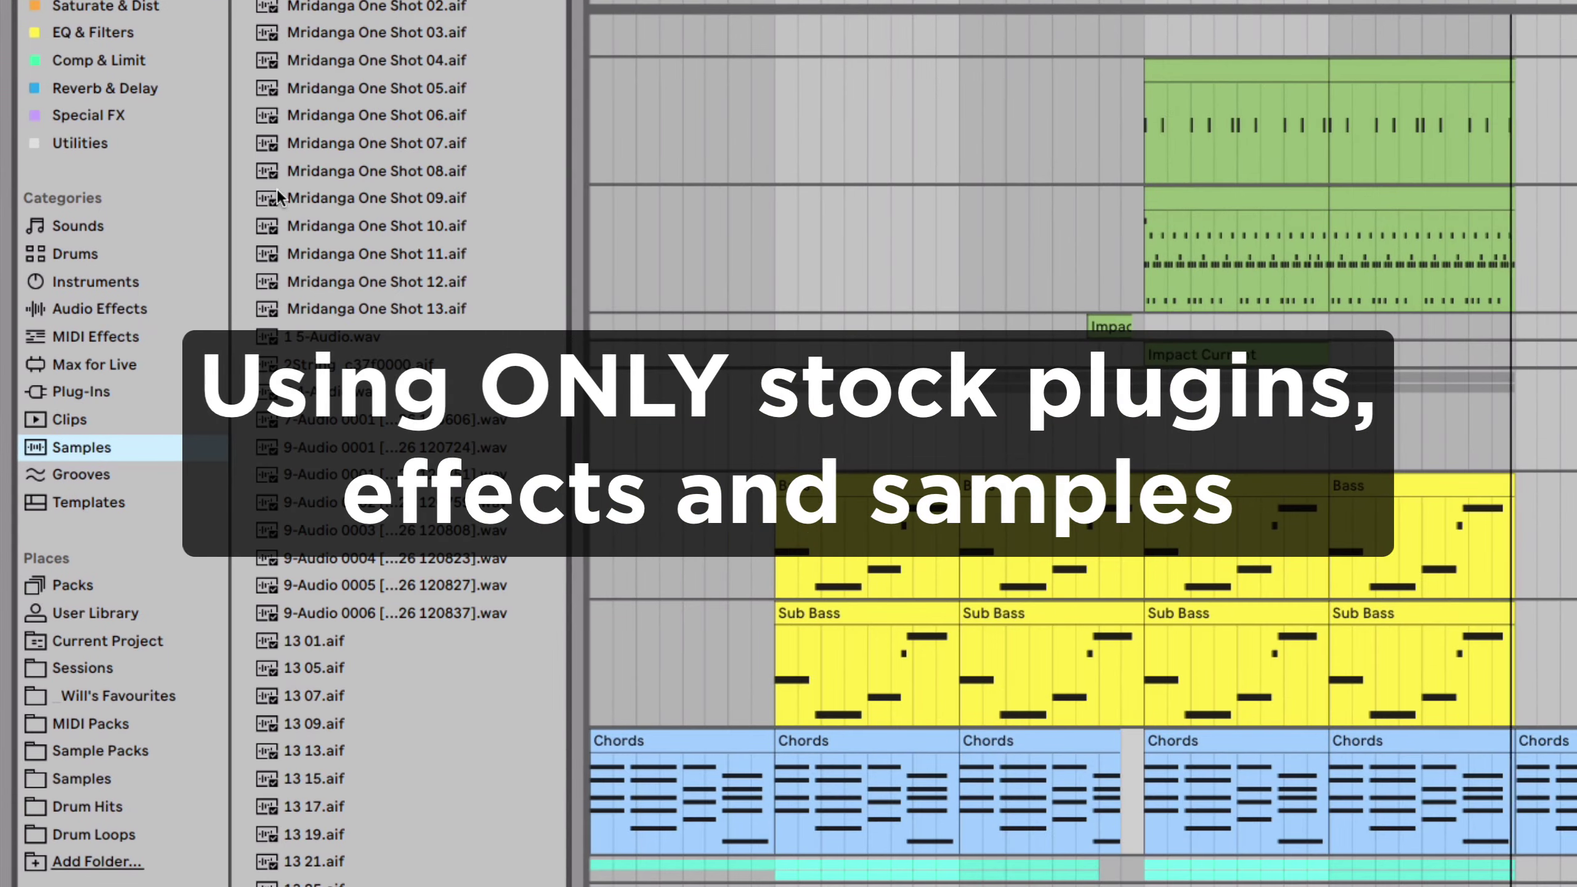
left_click(88, 283)
left_click(81, 227)
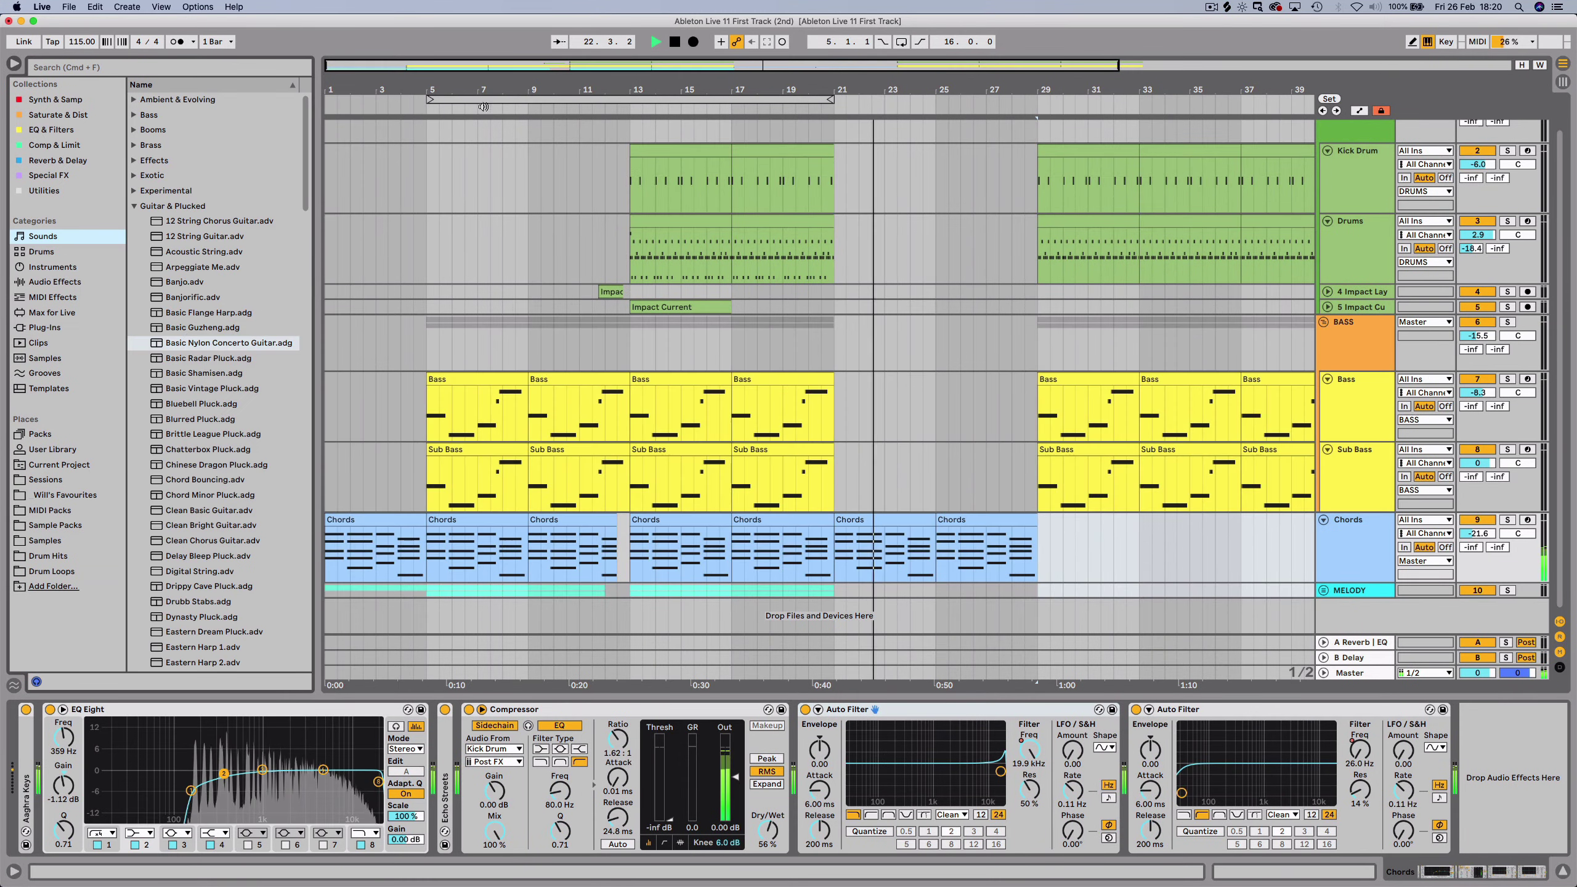
Look over the finished track's arrangement and open a Chords clip to view its notes.
left_click_drag(498, 88, 499, 140)
left_click_drag(1088, 86, 865, 82)
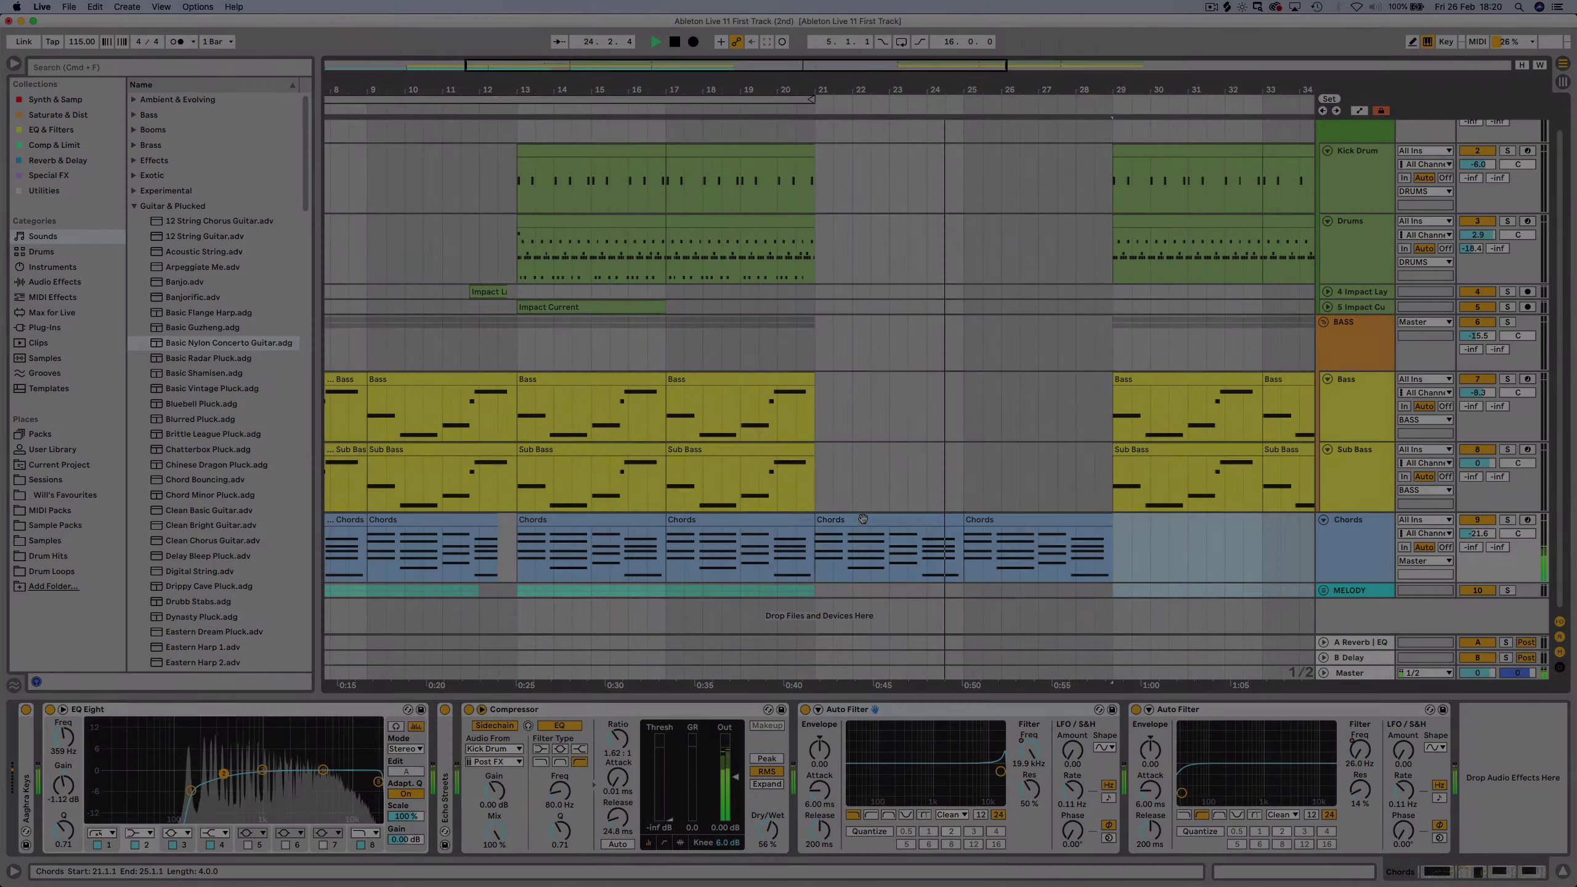
double_click(989, 520)
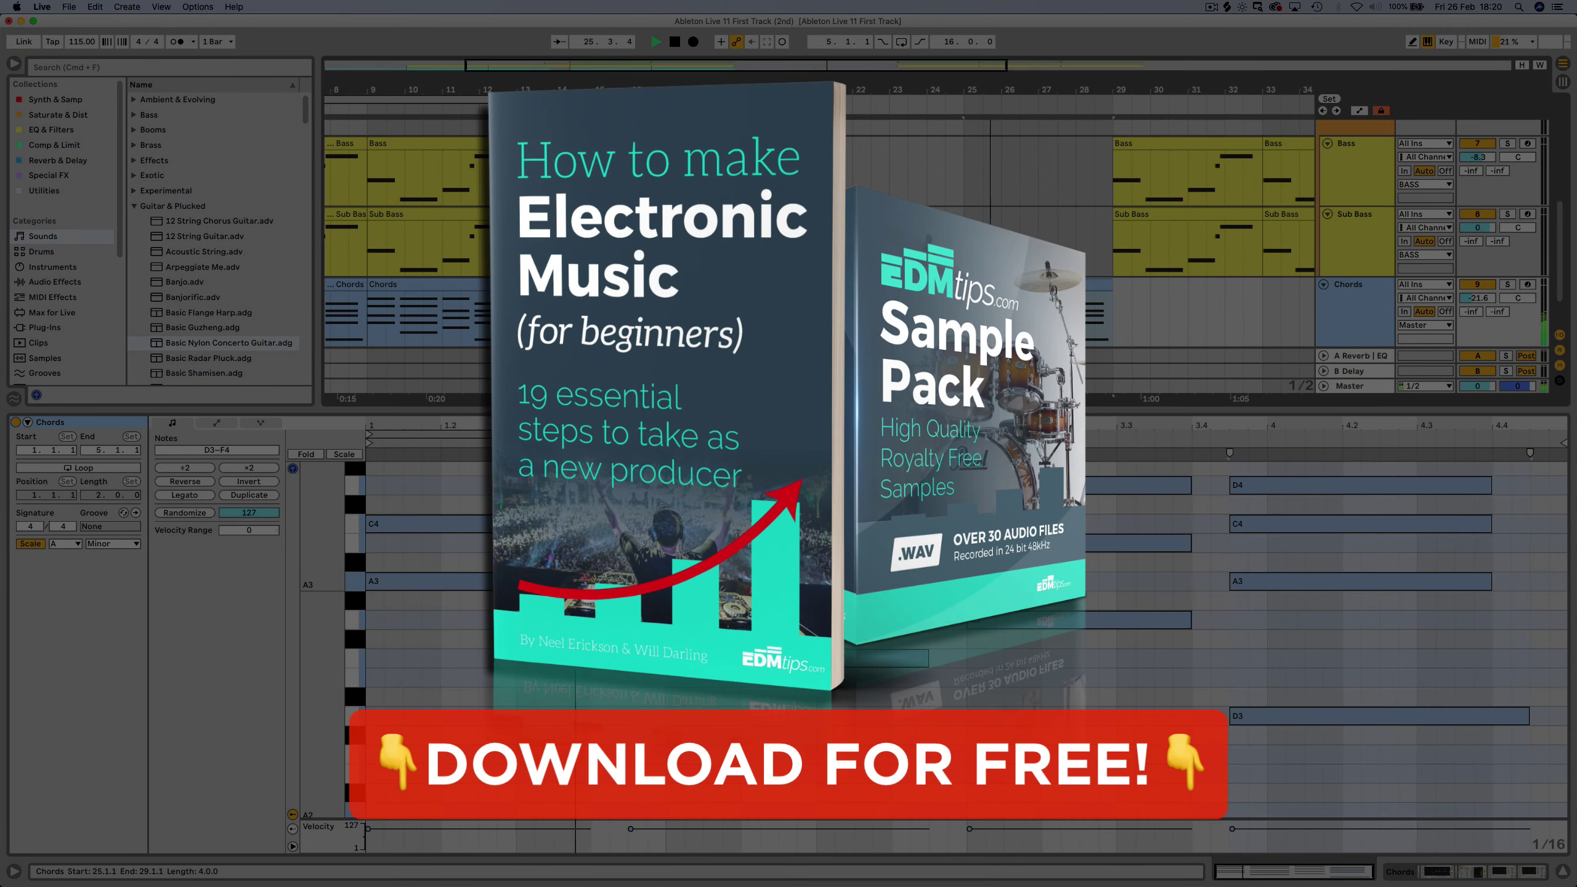
left_click_drag(1018, 85, 731, 65)
scroll(862, 236, "up", 6)
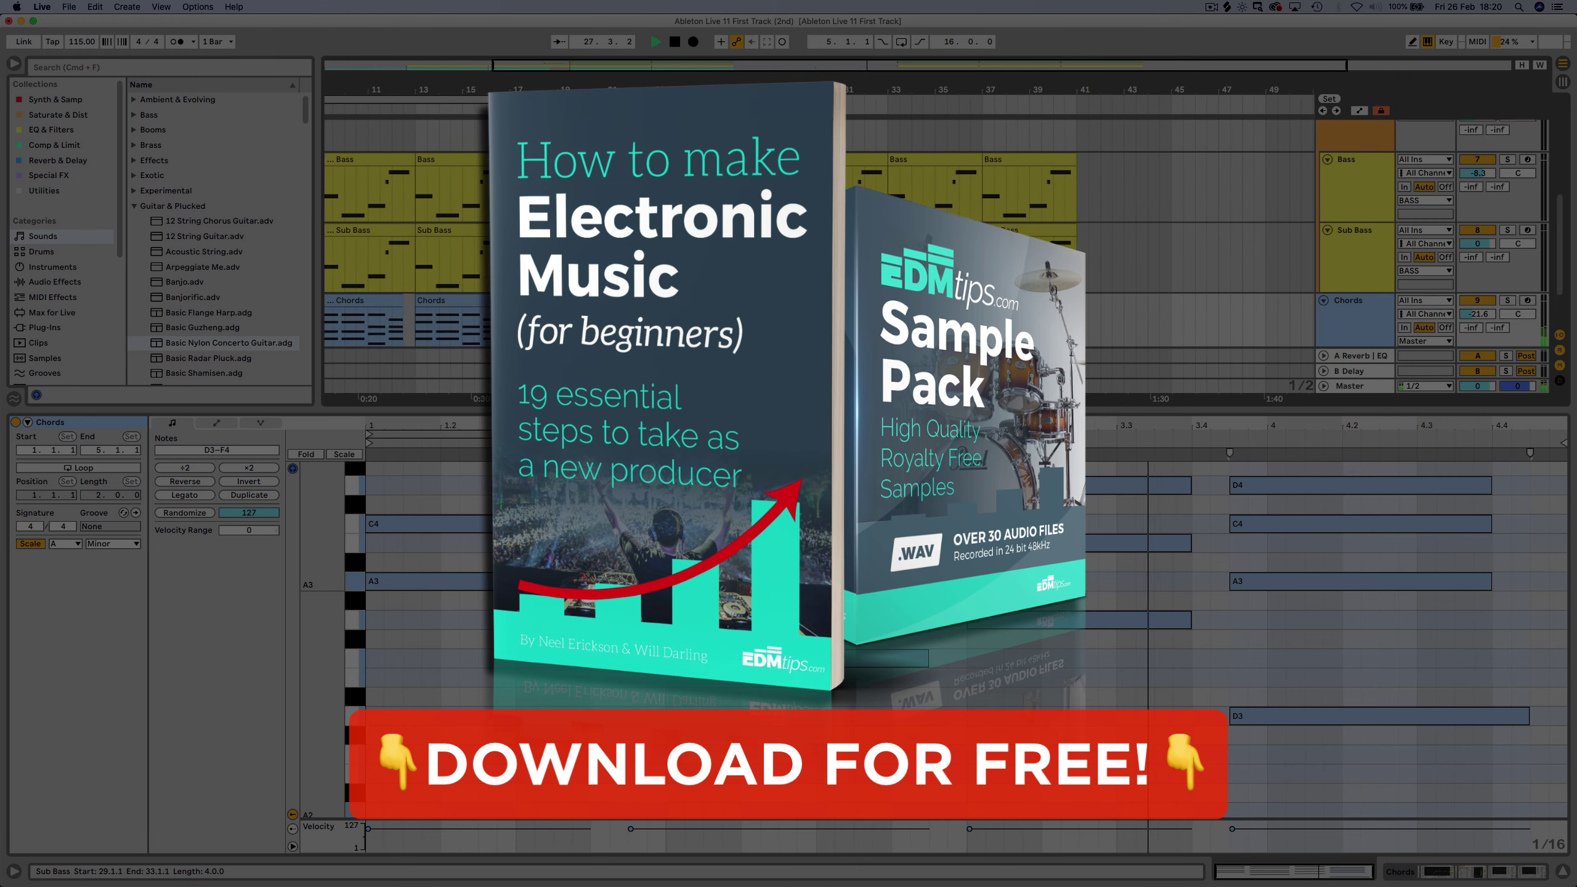
scroll(894, 248, "up", 1)
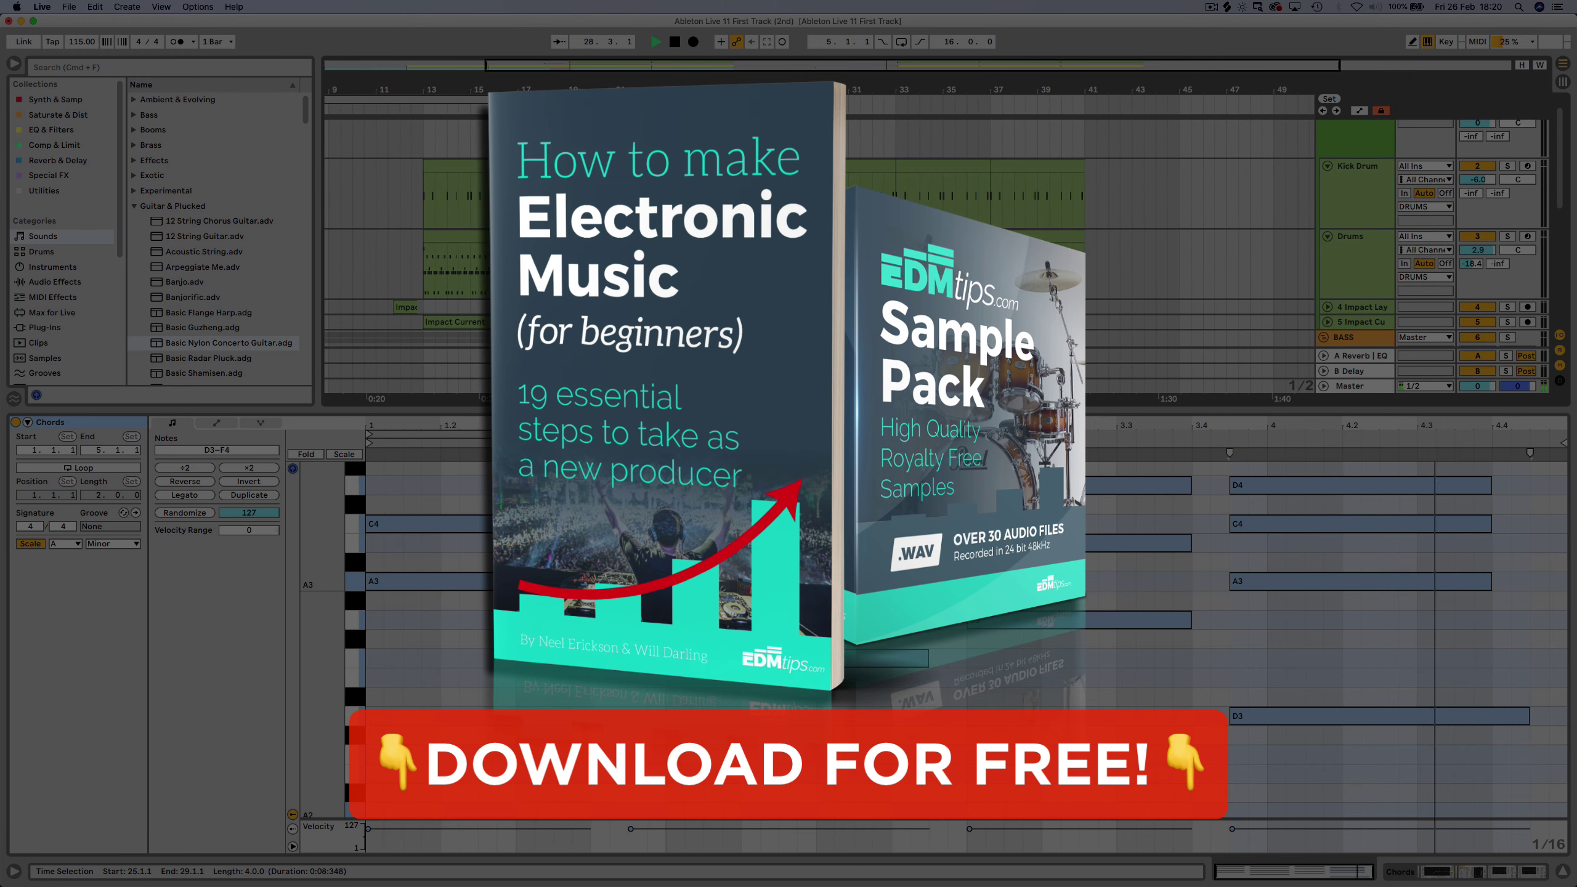
left_click(895, 264)
left_click_drag(894, 411, 894, 482)
key("shift+Tab")
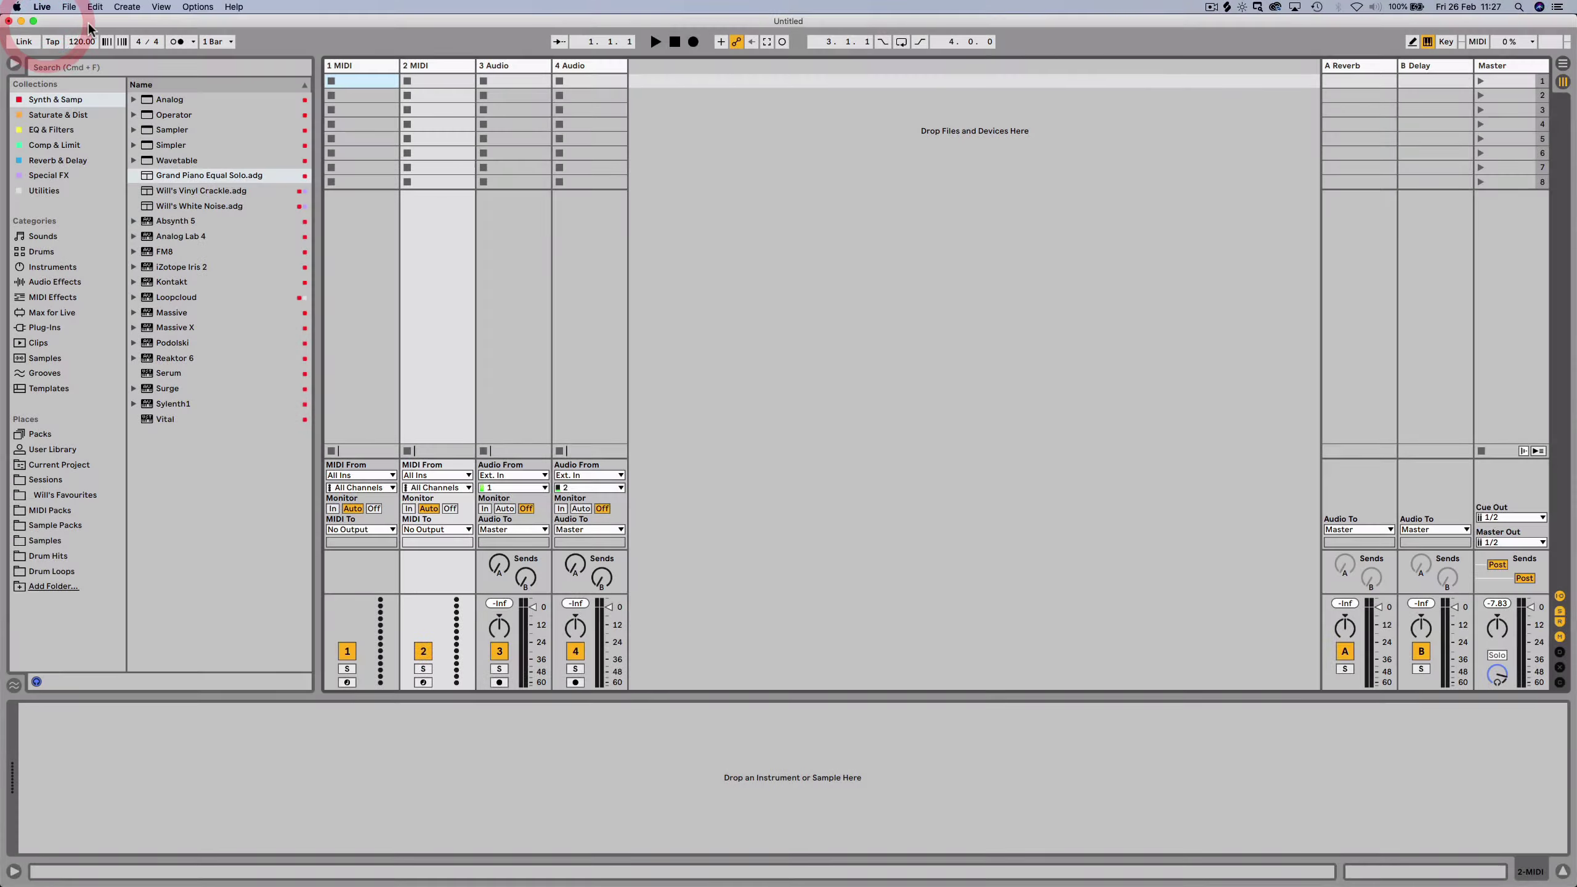
Create a new, empty Live Set.
left_click(70, 6)
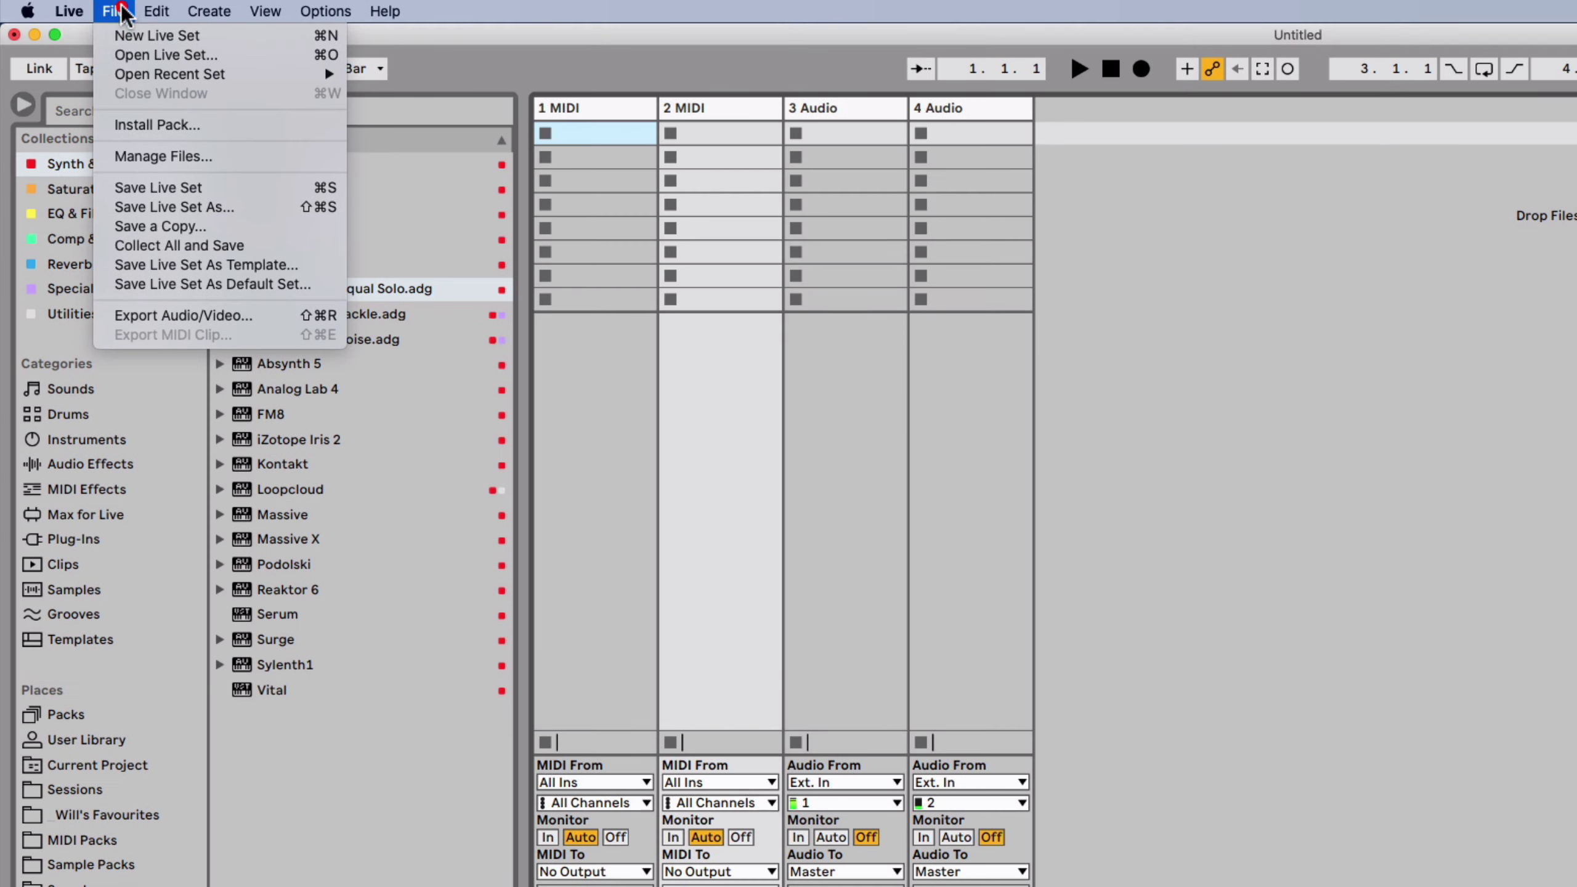
left_click(143, 35)
left_click(1129, 798)
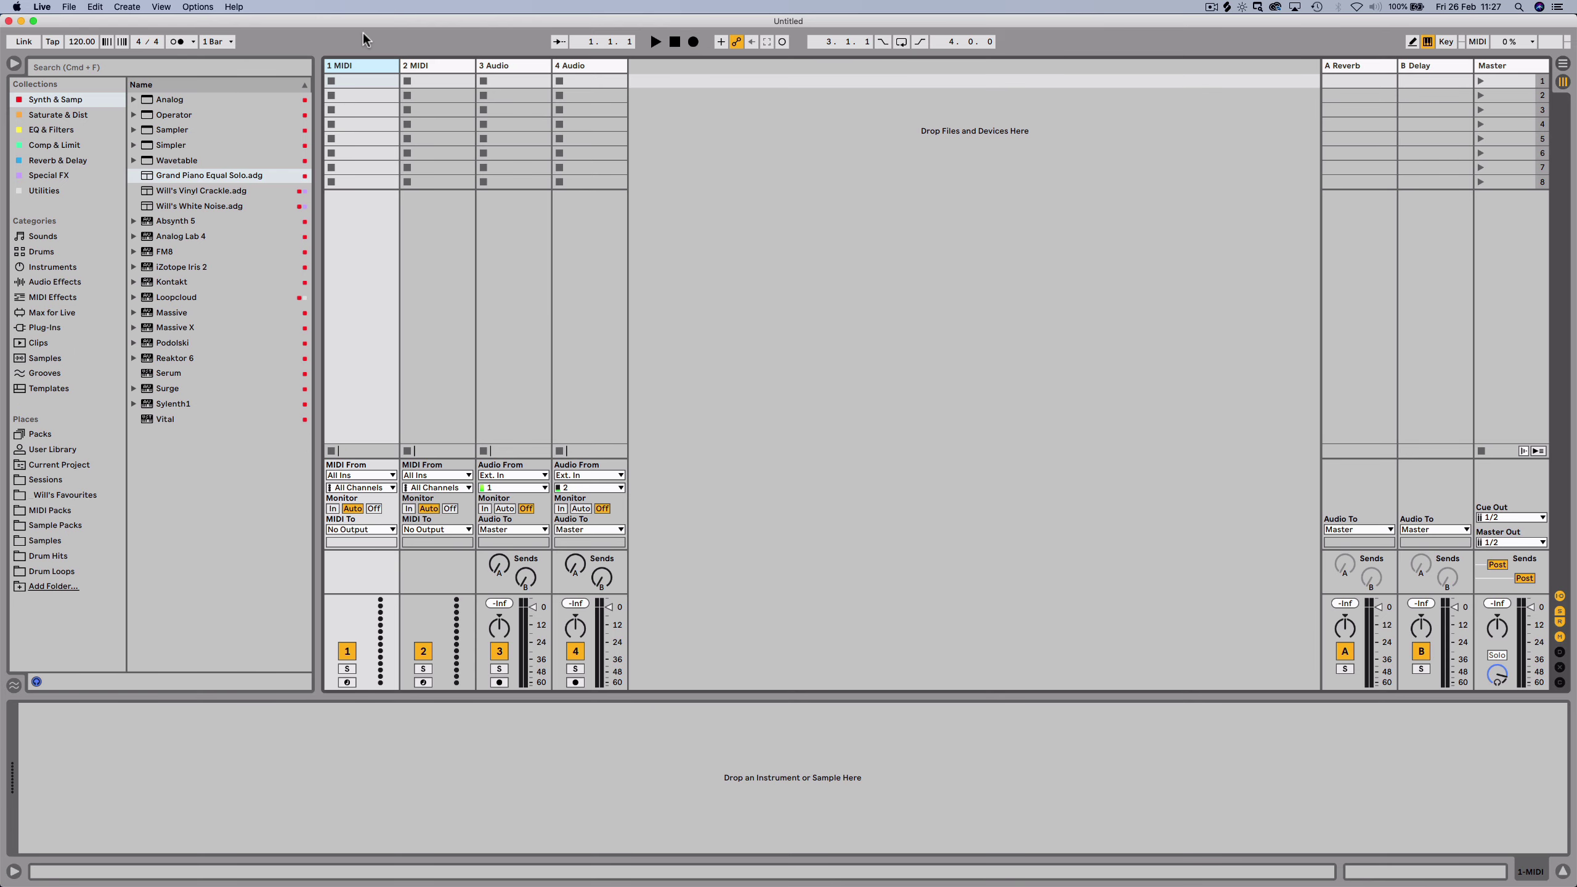
Select the default MIDI and audio tracks in Session View to examine the two track types.
key("Right")
key("Right")
key("Right")
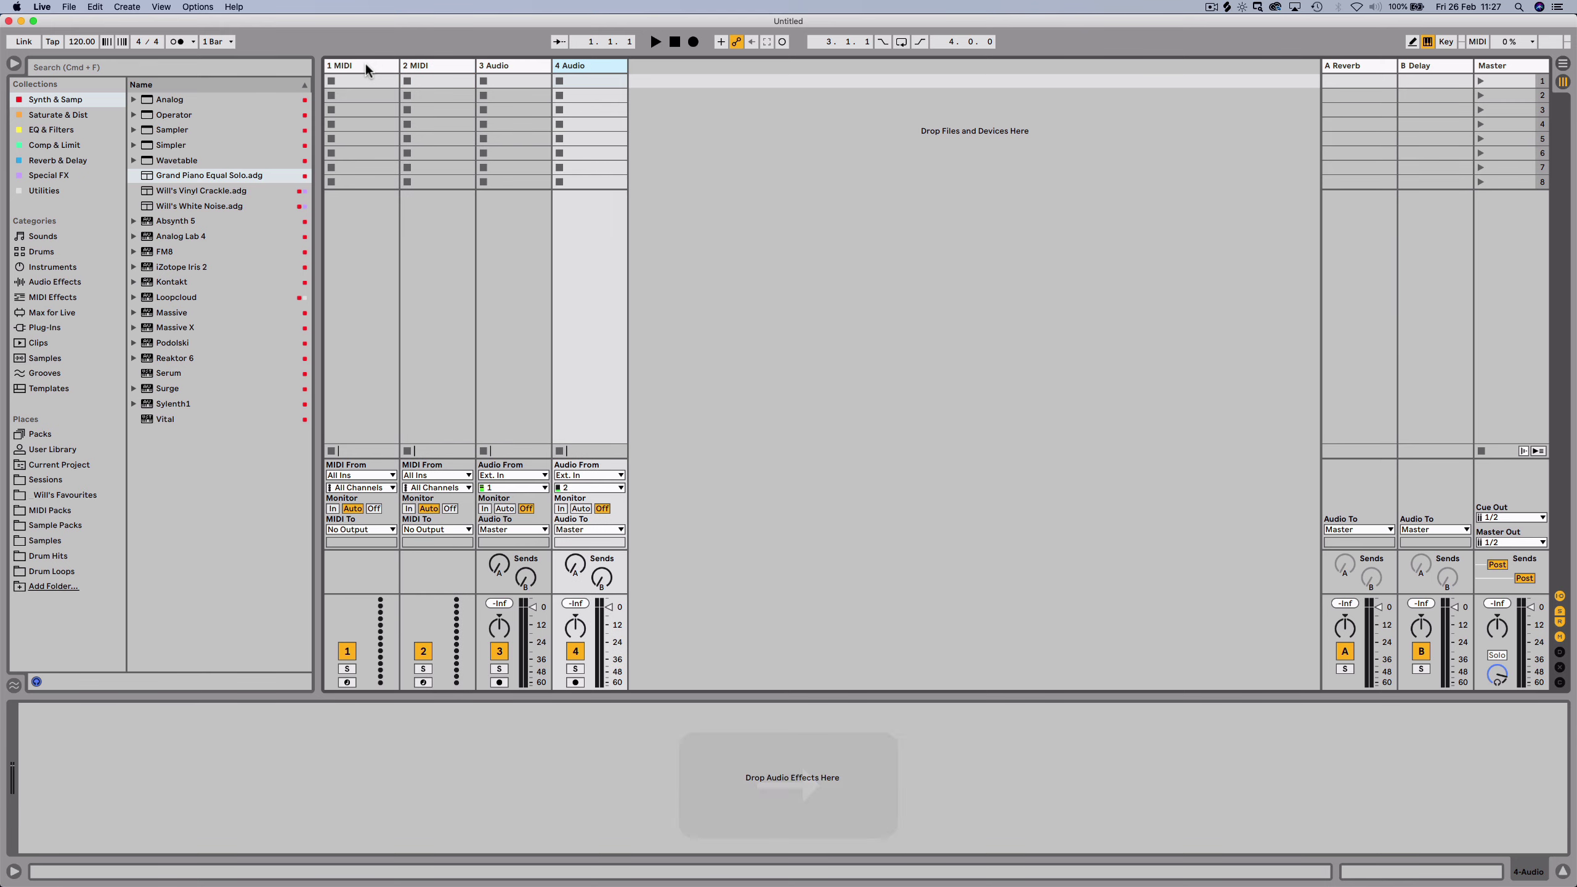
left_click(365, 63)
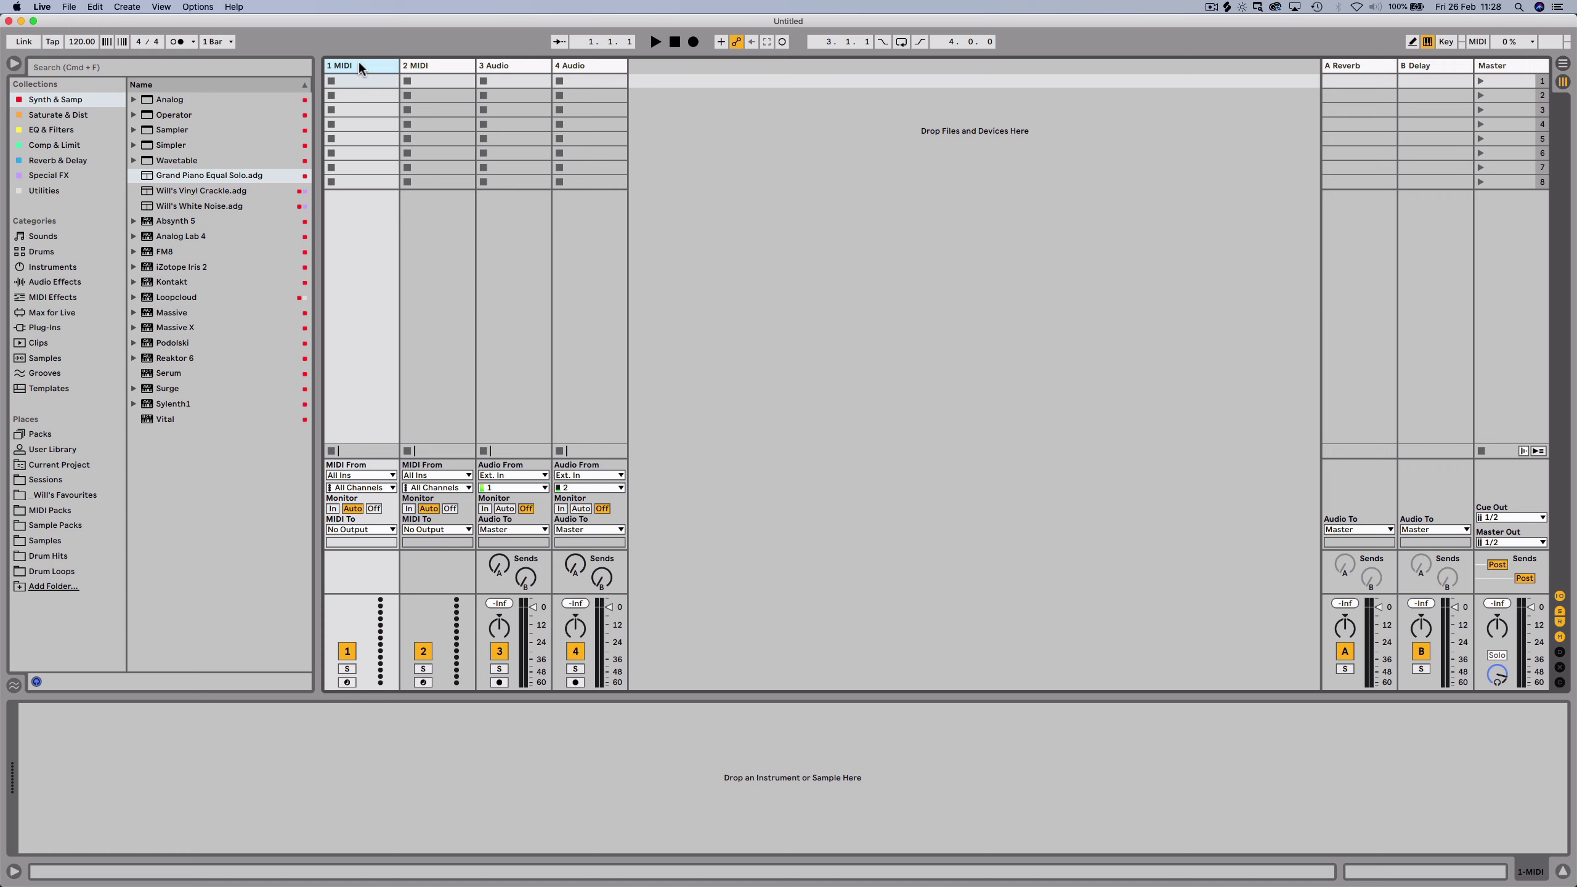
left_click(522, 64)
key("Right")
key("Left")
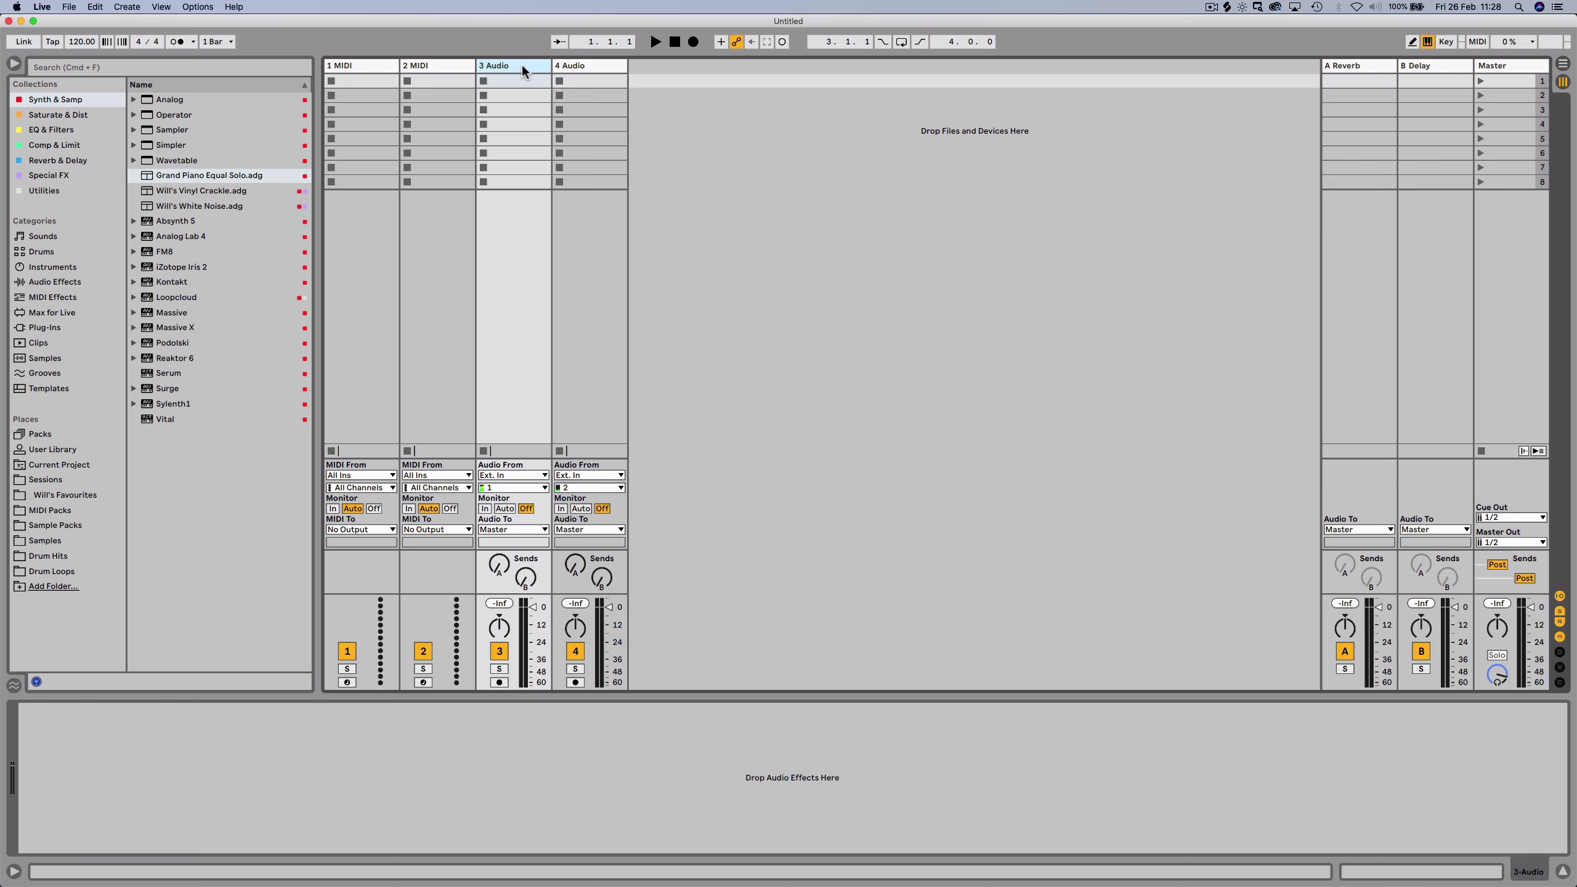
Switch to Arrangement View and step through its MIDI and audio tracks.
key("Tab")
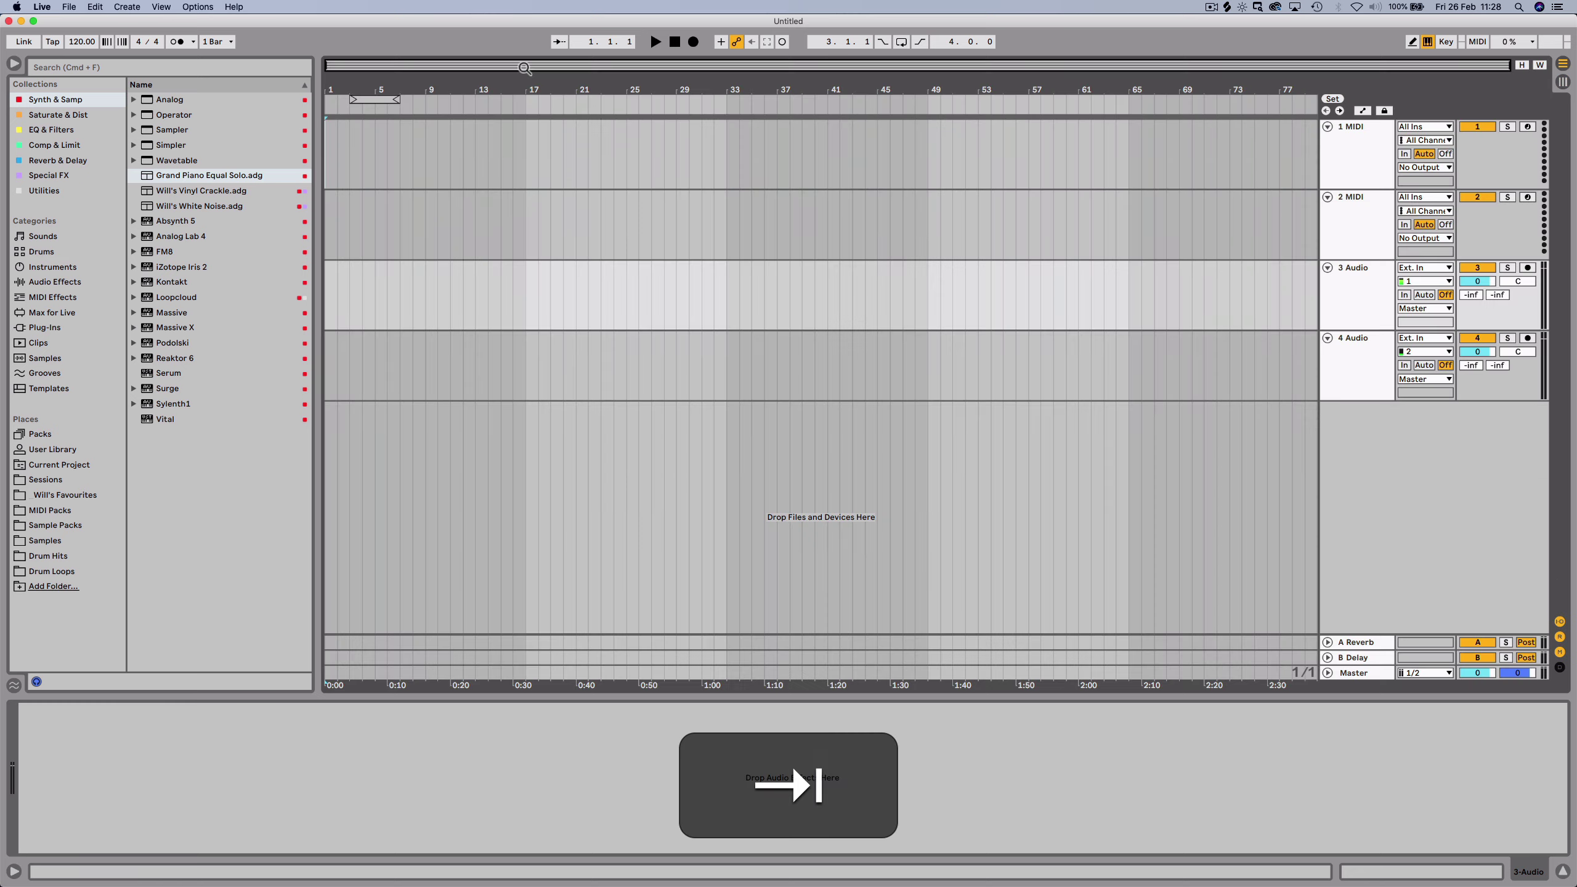
key("Down")
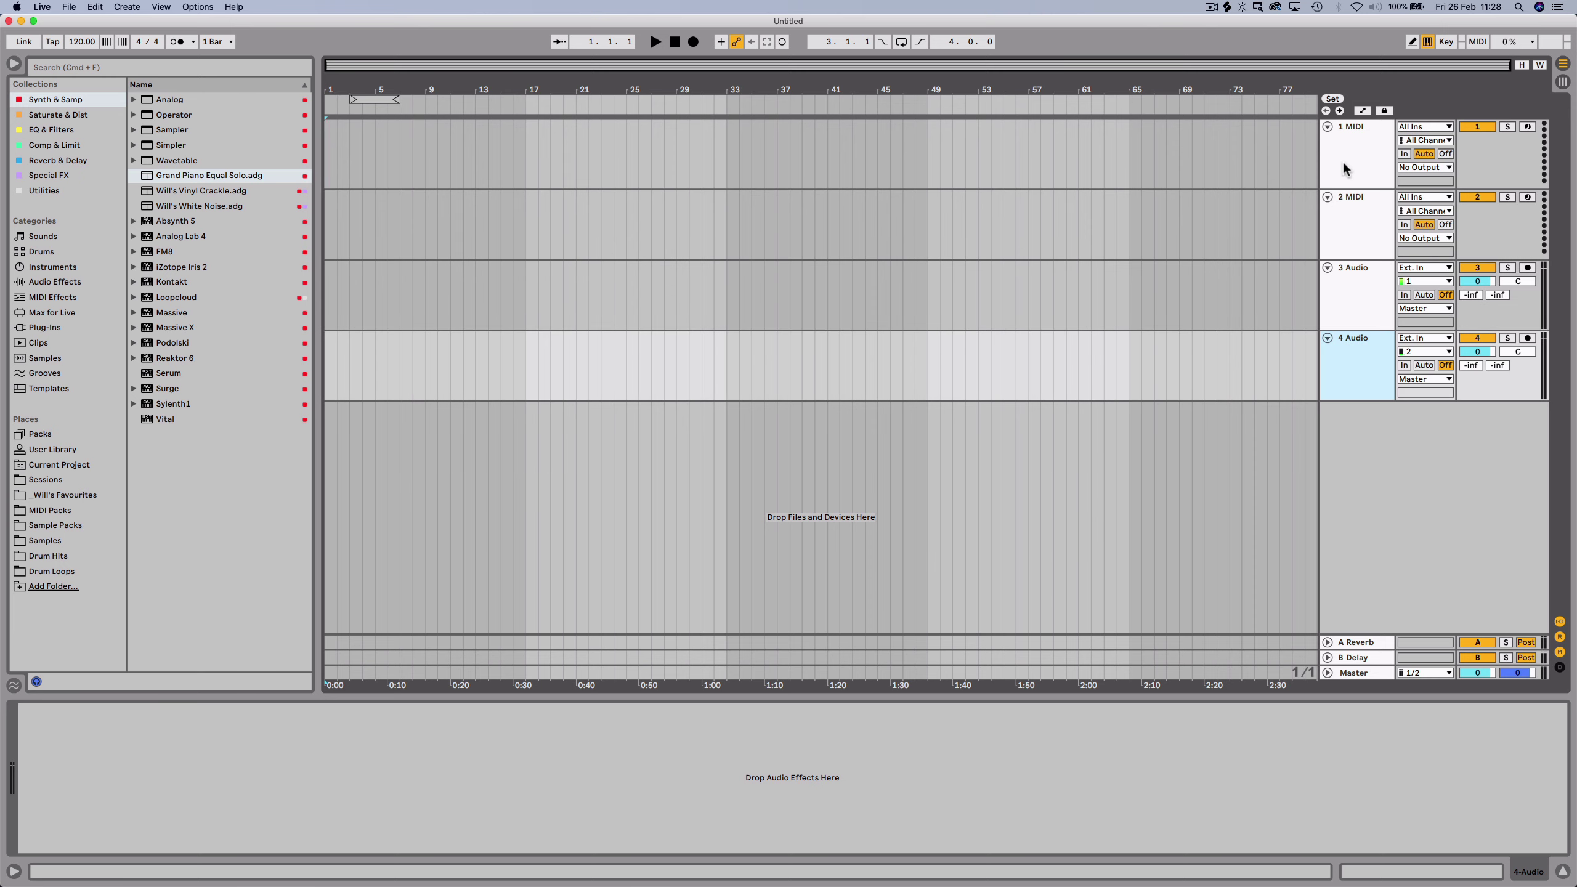
left_click(1343, 161)
key("Down")
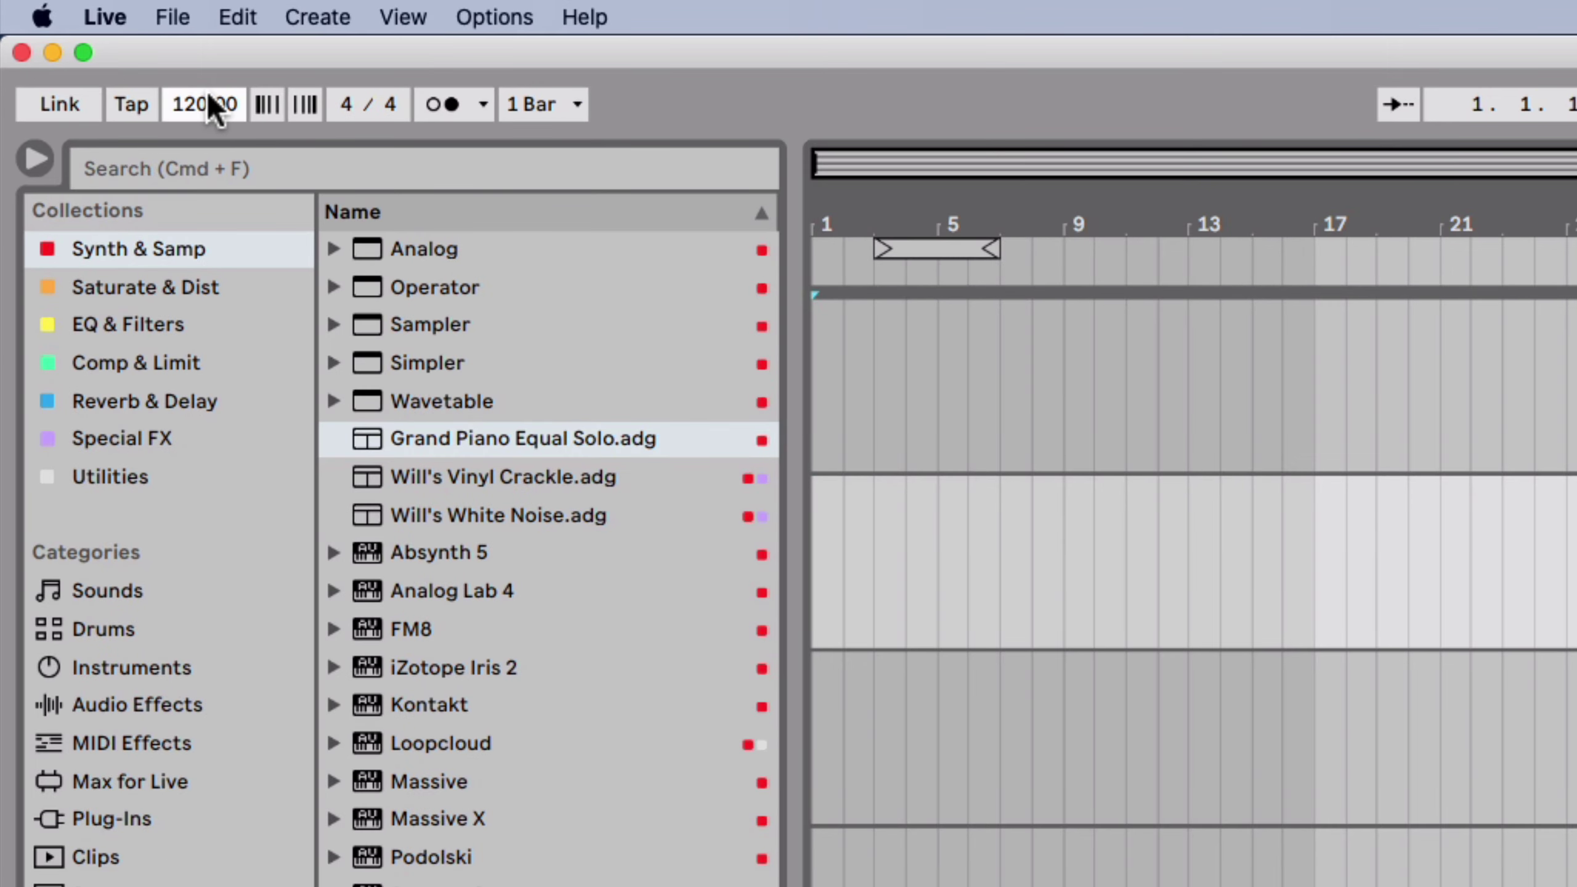
Set the project tempo to 115 BPM.
left_click(209, 99)
type("115")
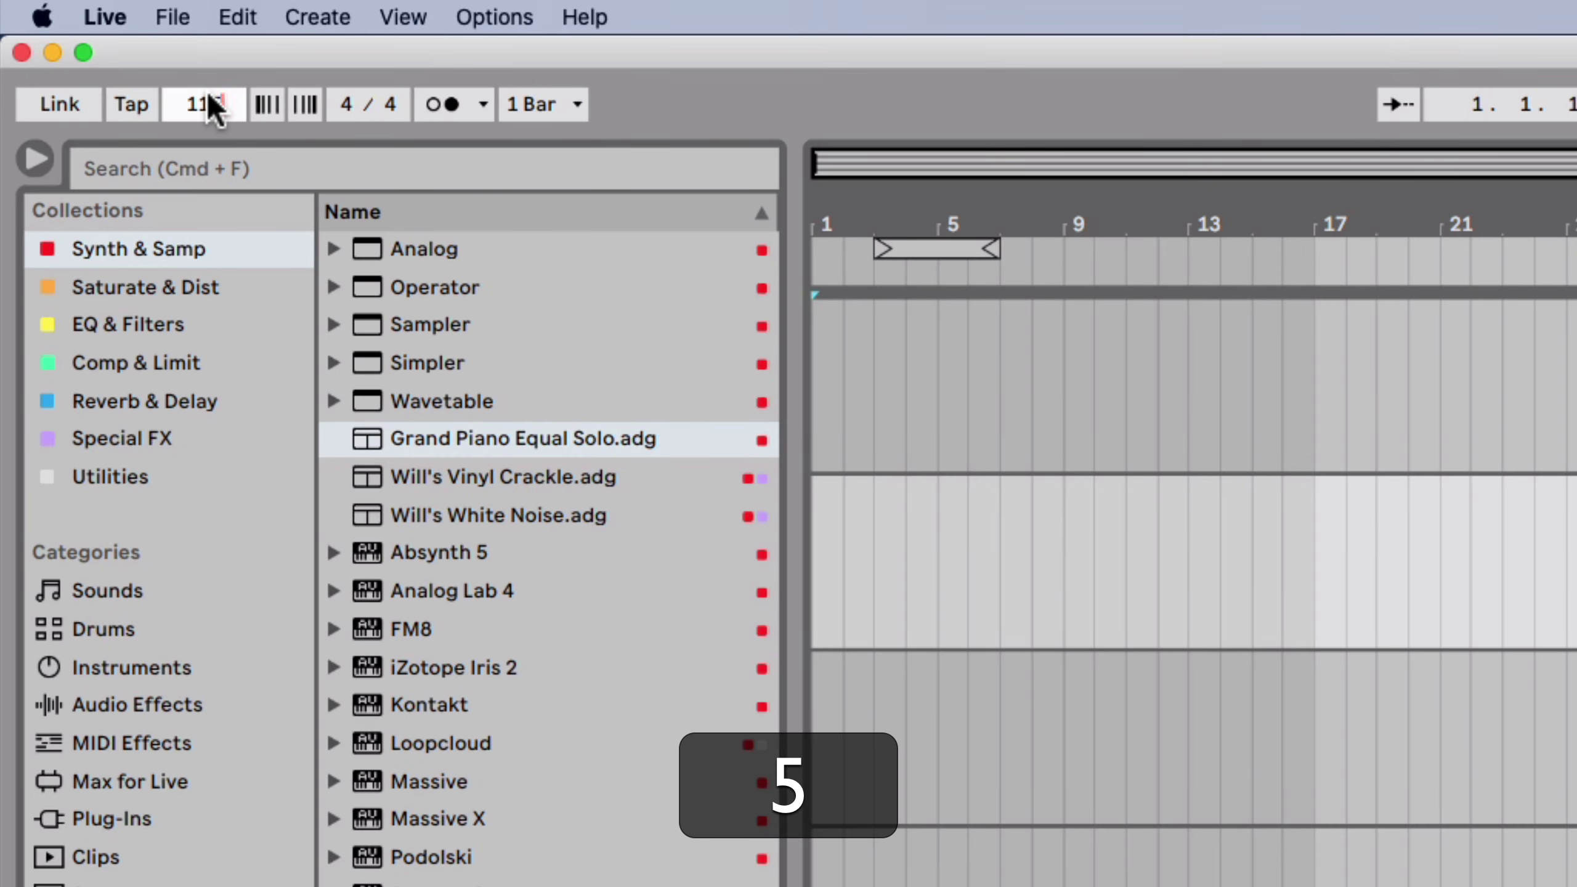
key("Return")
Try other tempos such as 78 BPM and return the project to 115 BPM.
left_click_drag(208, 94, 208, 146)
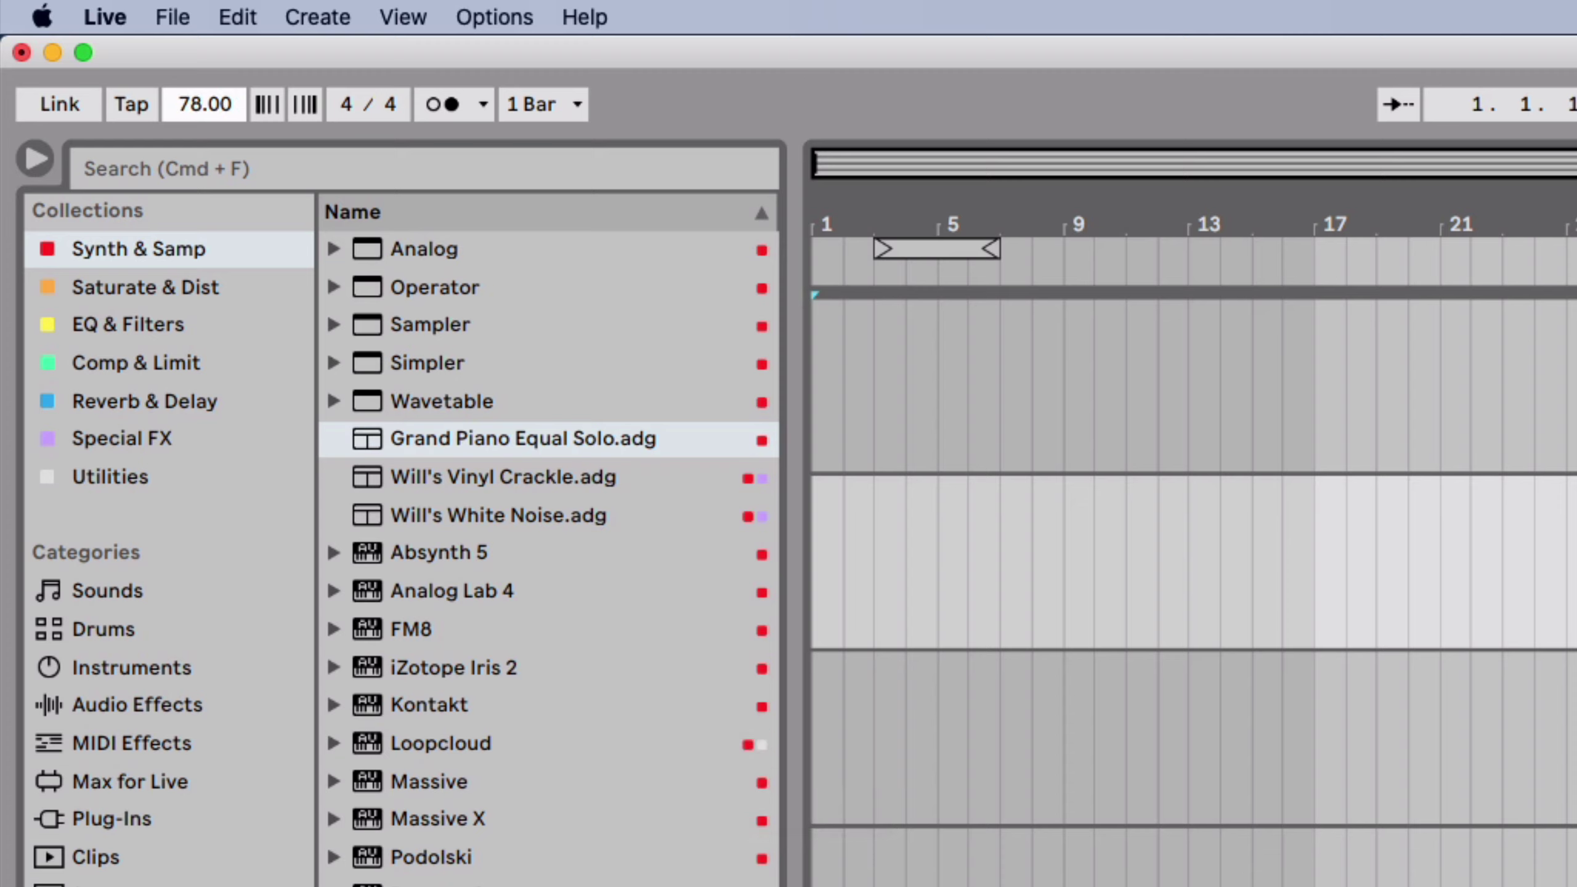
left_click_drag(209, 143, 208, 109)
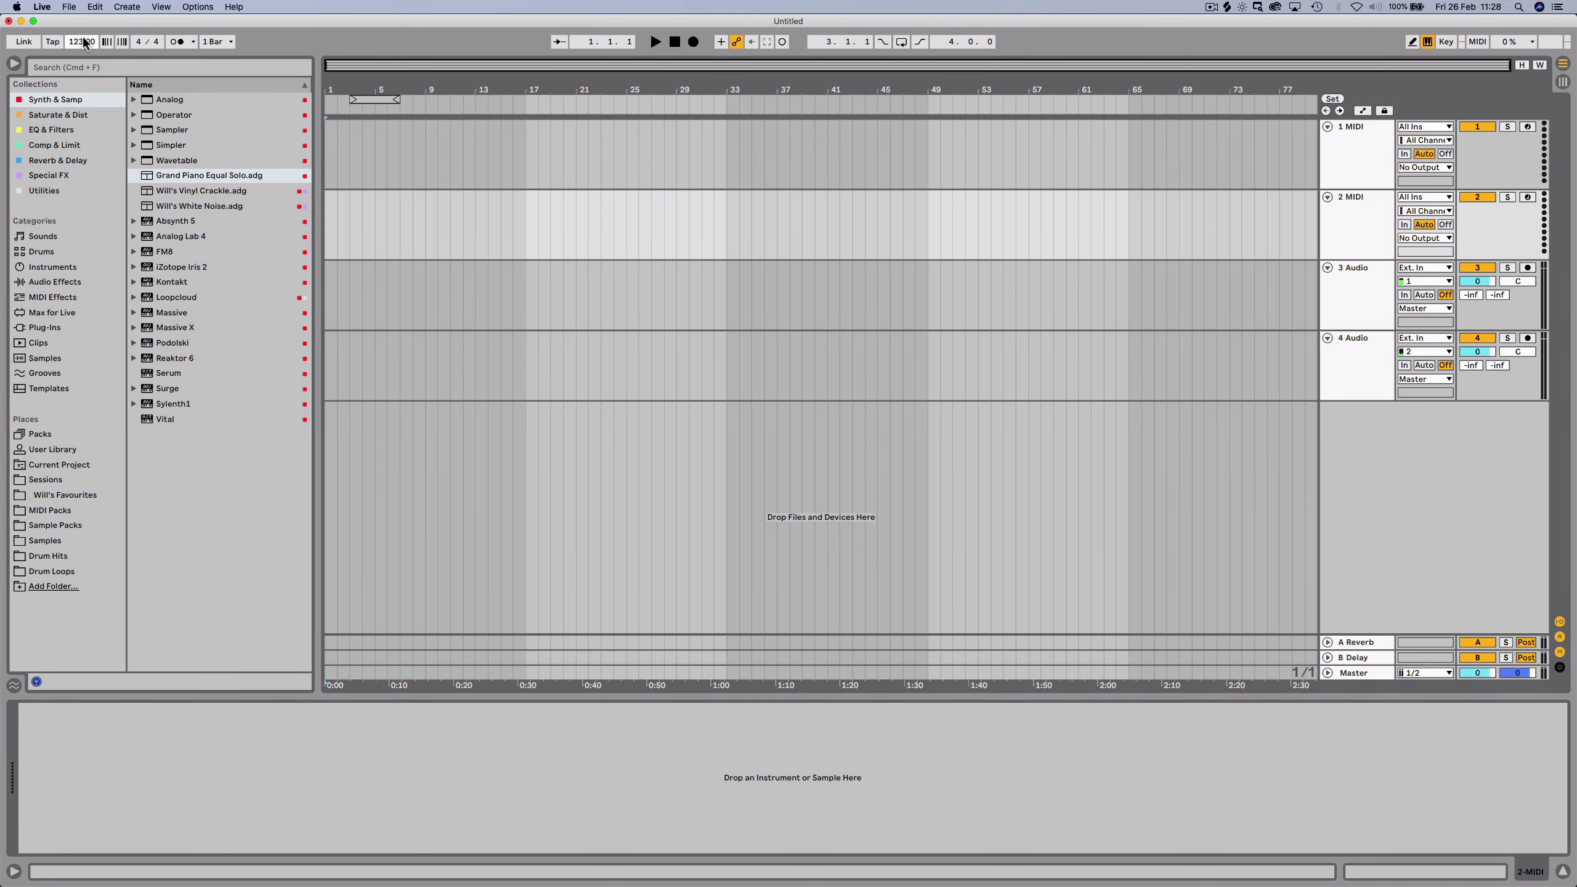
left_click_drag(83, 38, 498, 216)
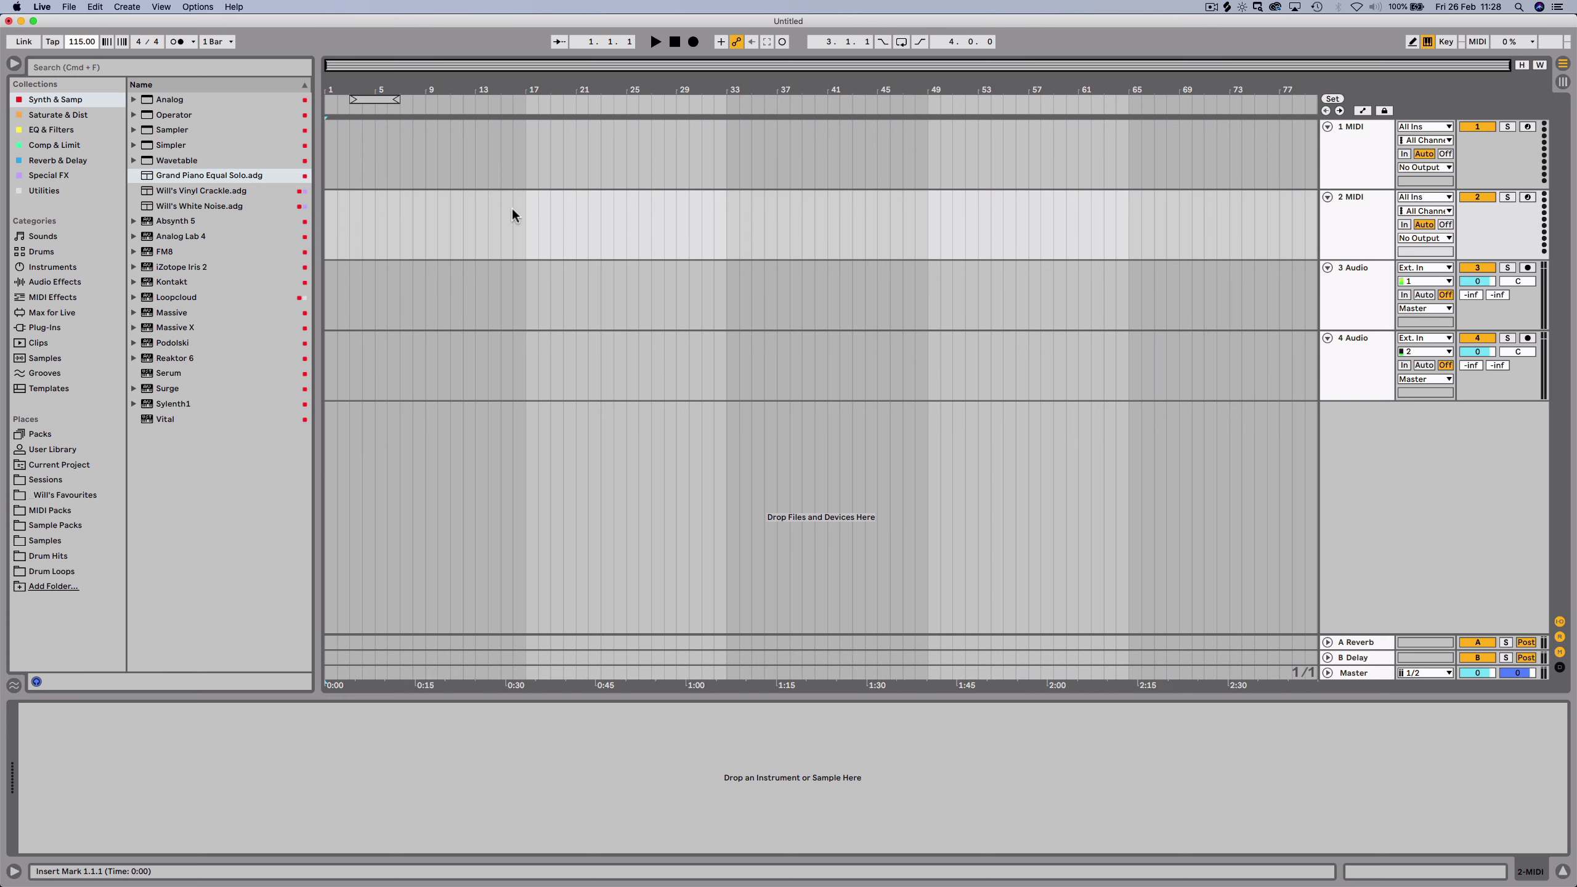
Select the first MIDI track and expand the Wavetable instrument's preset categories in the library.
left_click(1347, 138)
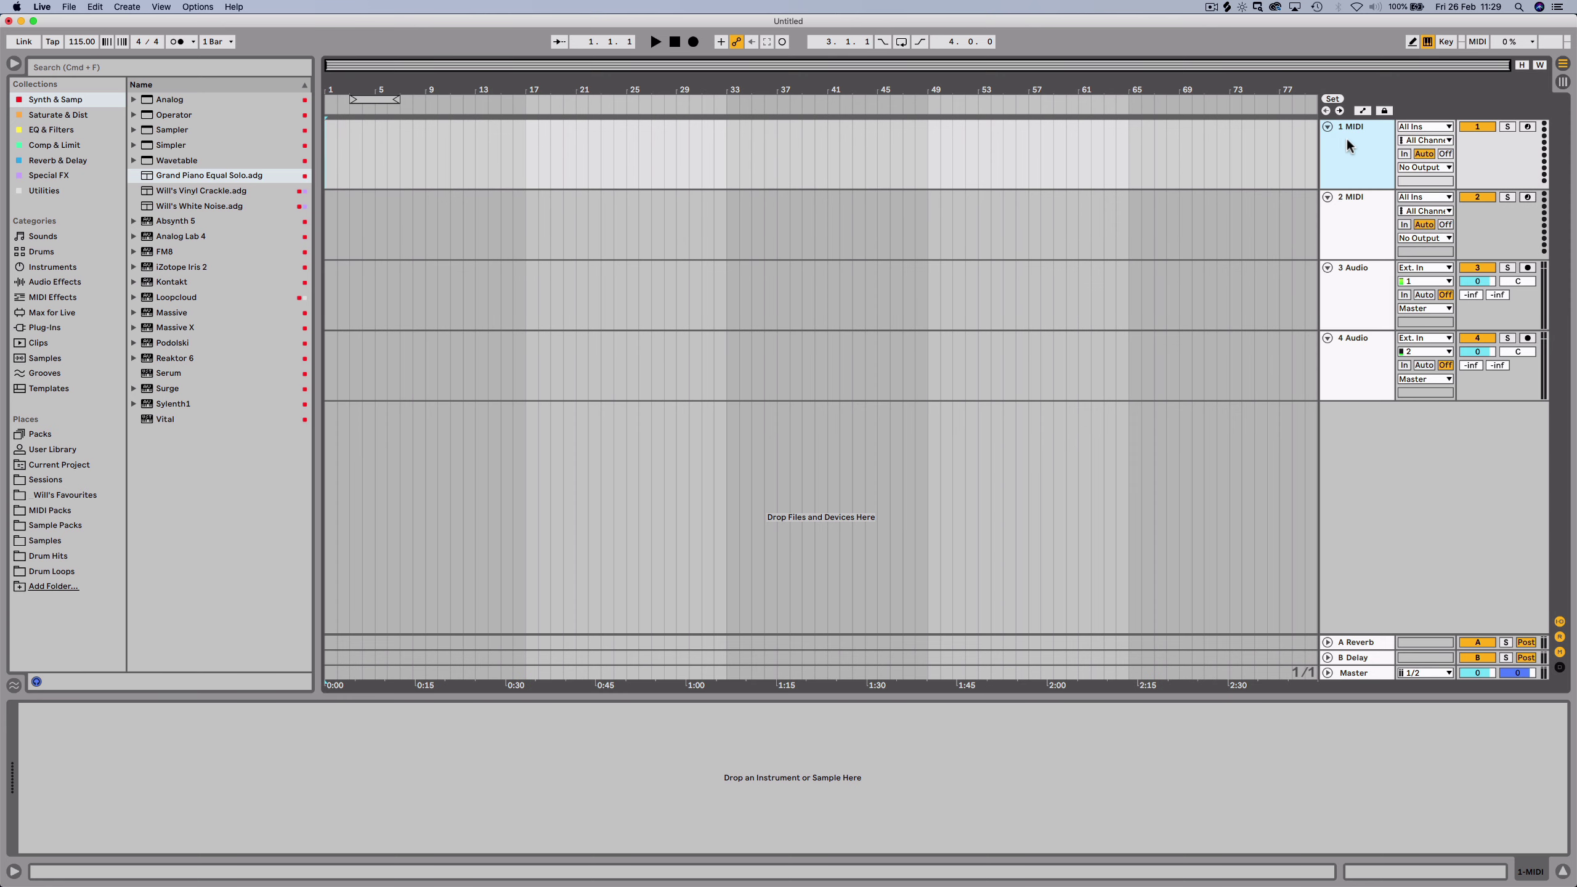
left_click(43, 269)
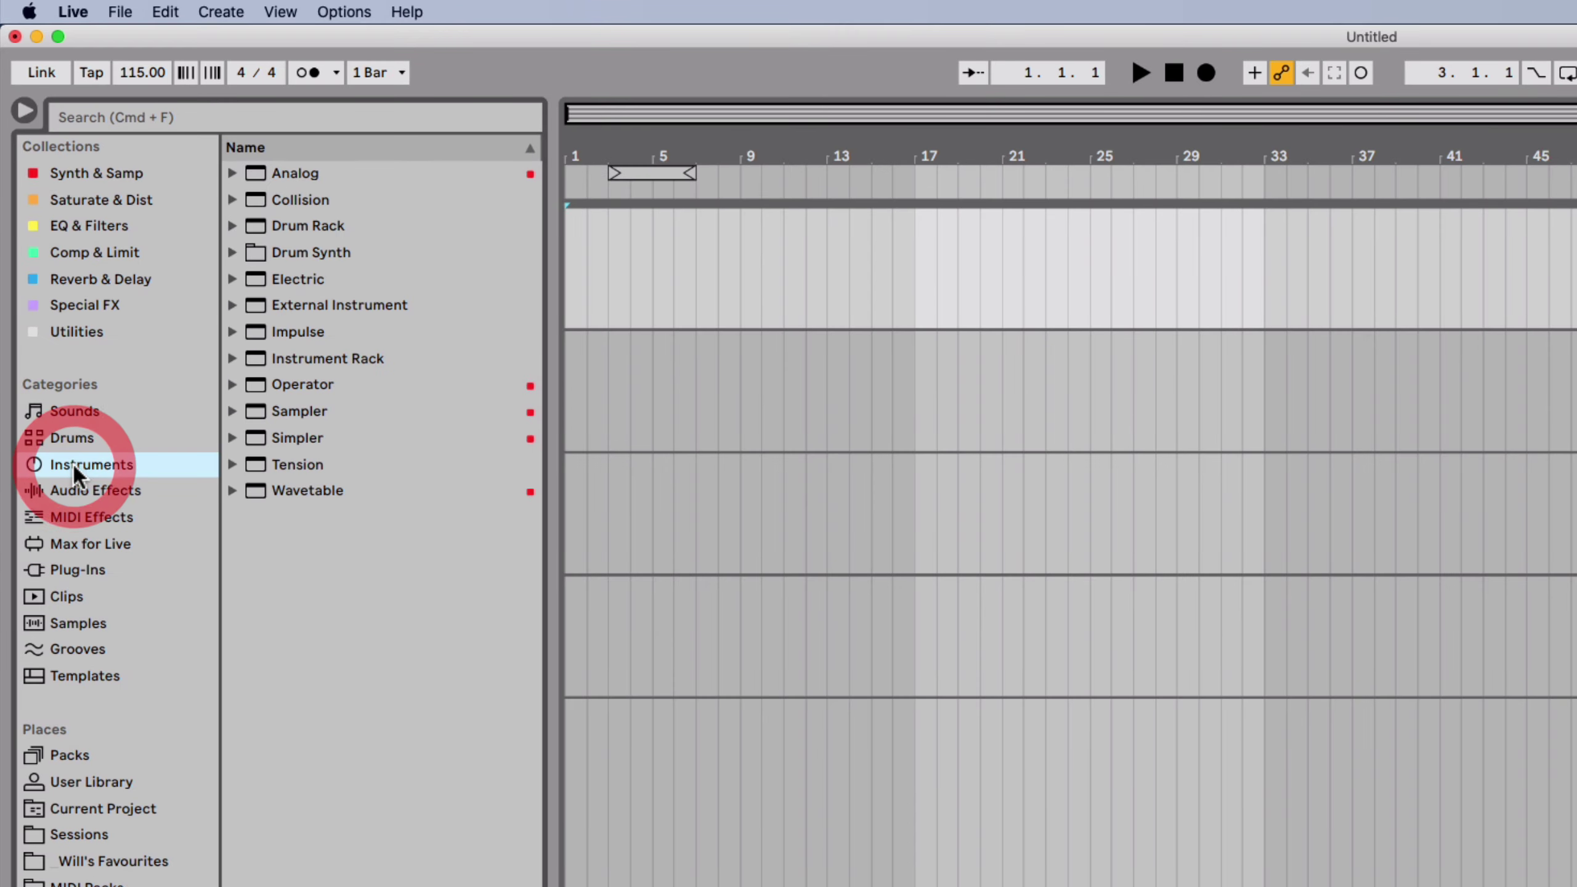
left_click(301, 494)
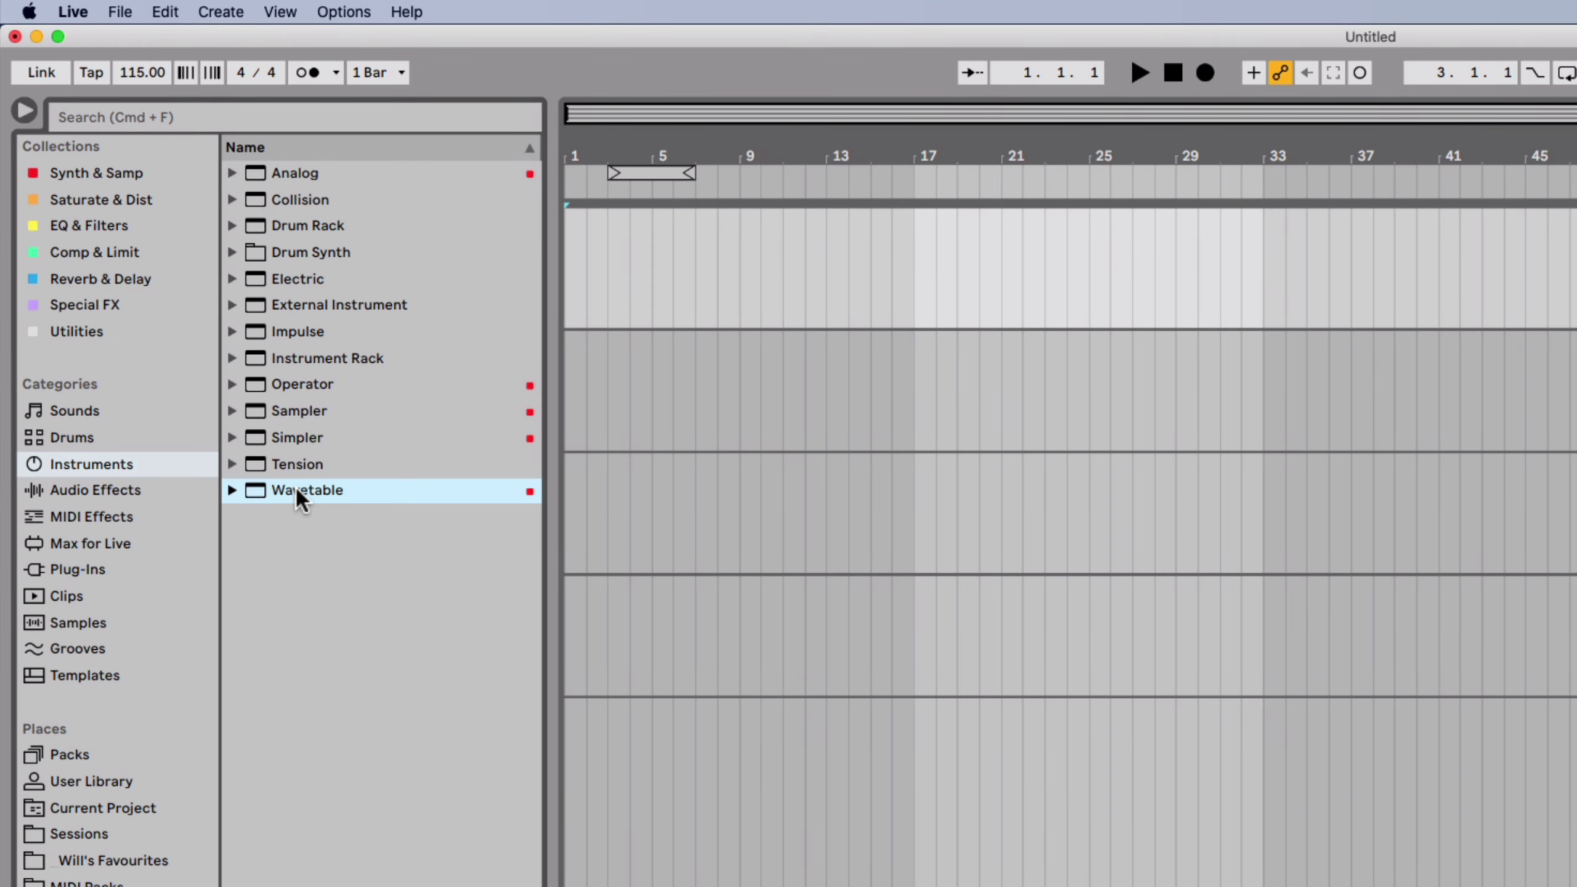
left_click(232, 491)
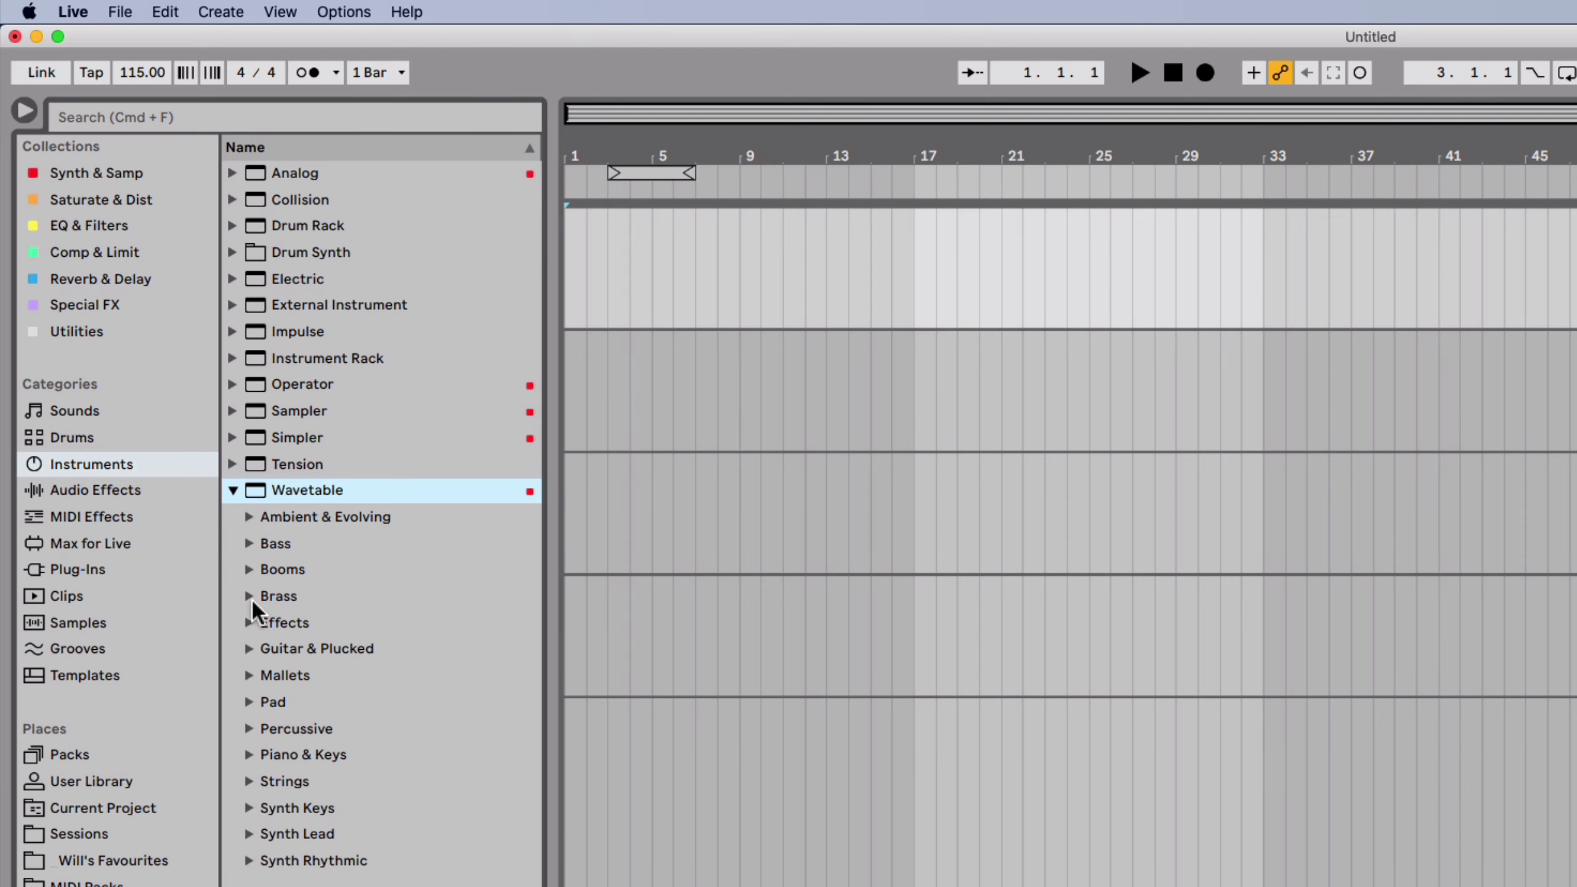
key("Down")
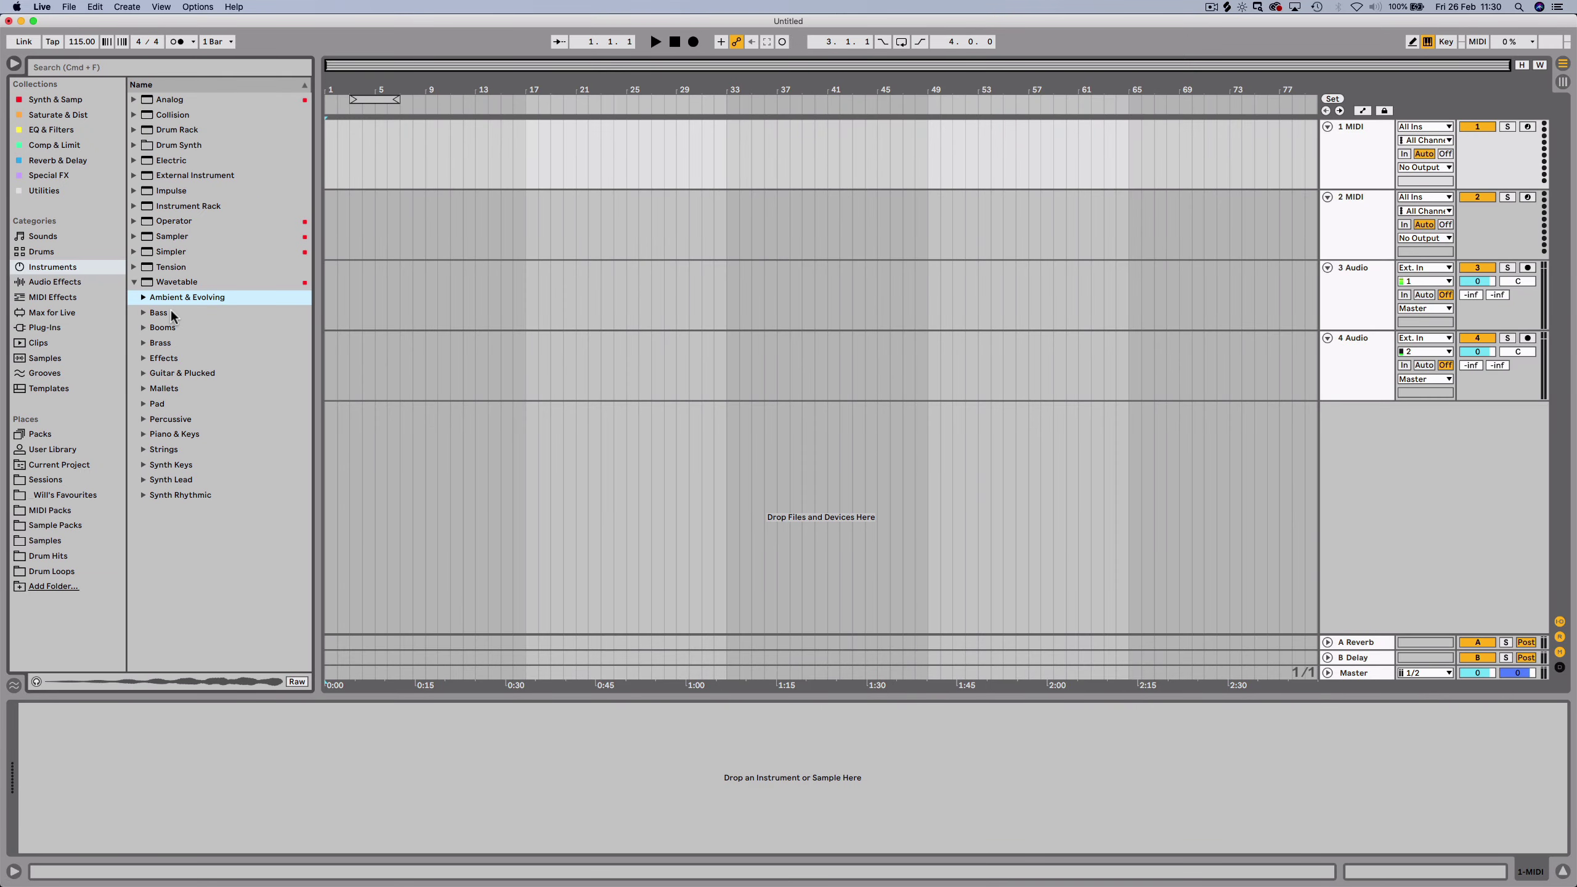
Enable sound previewing, audition Wavetable's Synth Keys presets and load Aaghra Keys onto the first MIDI track.
left_click(37, 681)
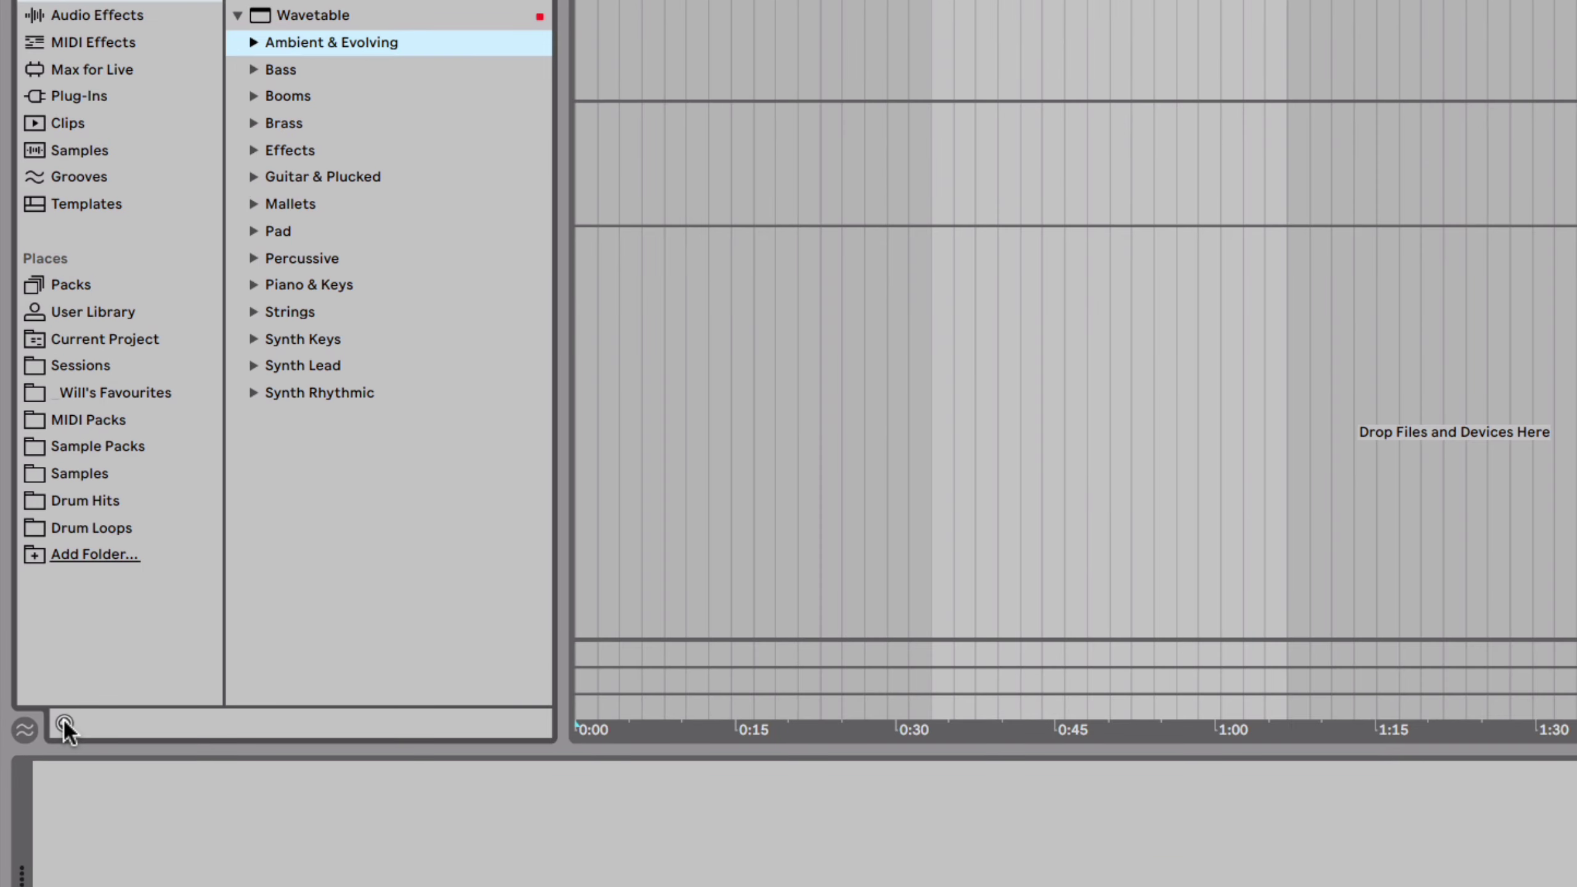
double_click(290, 68)
key("Down")
key("Down")
key("Up")
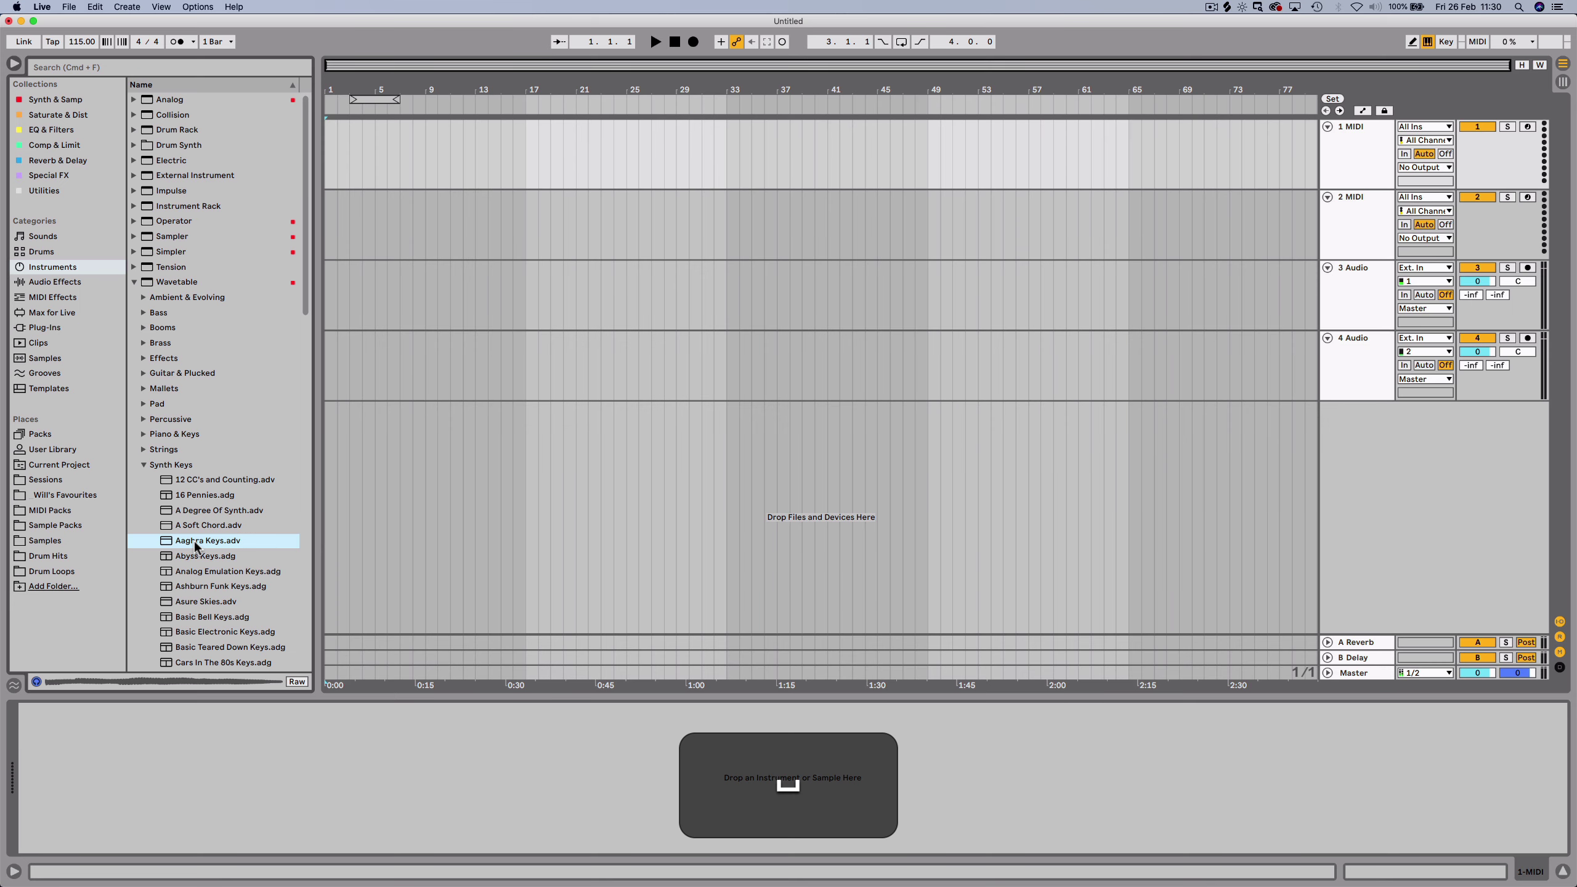
left_click_drag(195, 546, 333, 153)
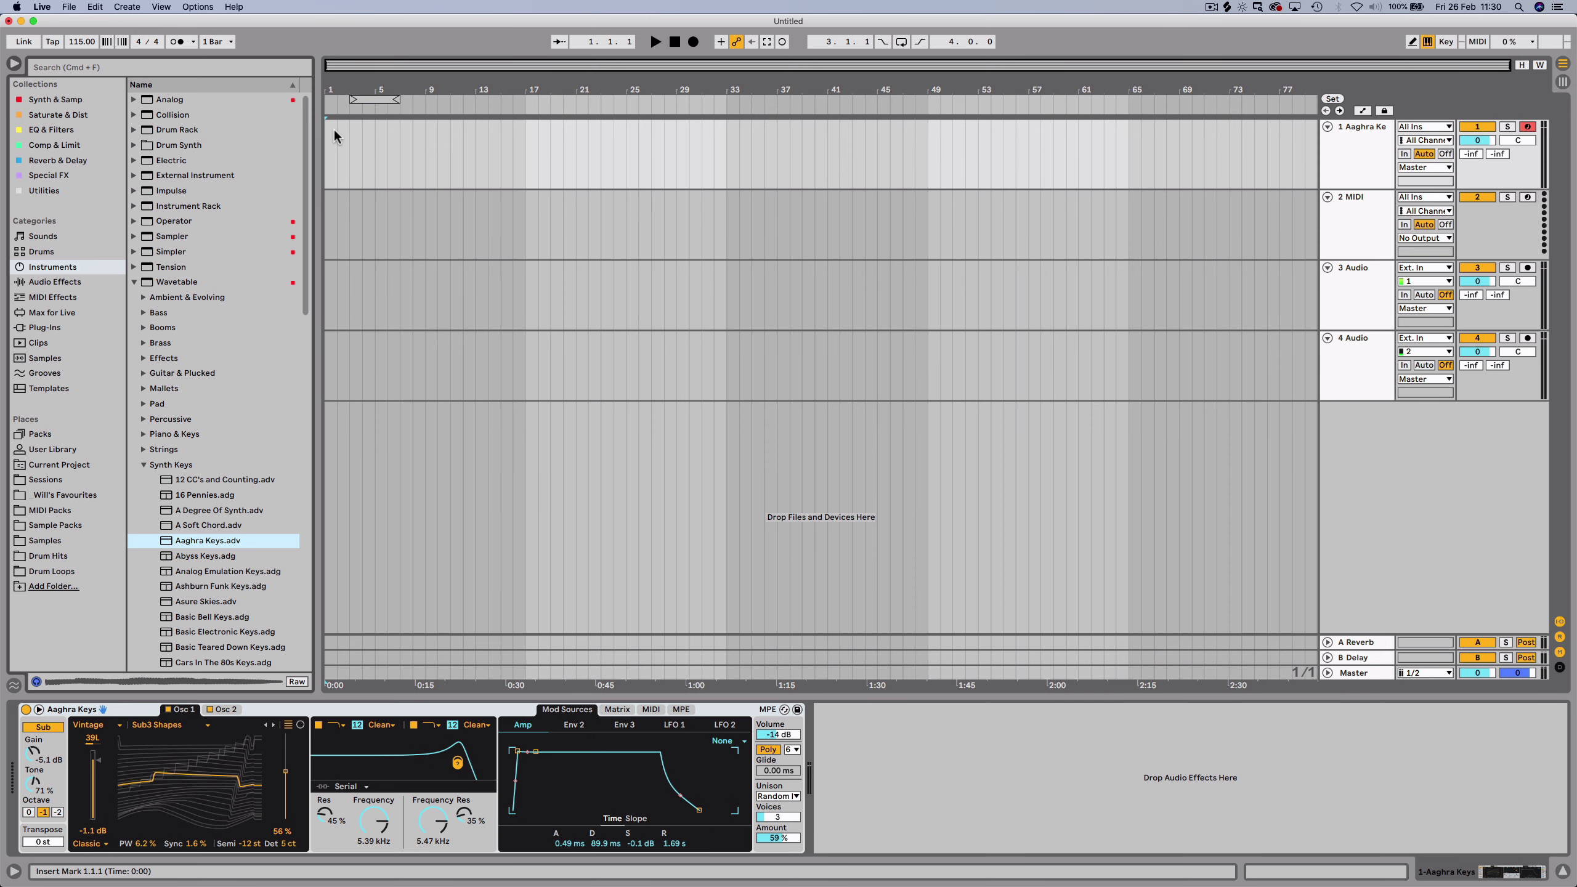
Insert an empty two-bar MIDI clip at bar 1 on the Aaghra Keys track.
left_click_drag(335, 88, 326, 89)
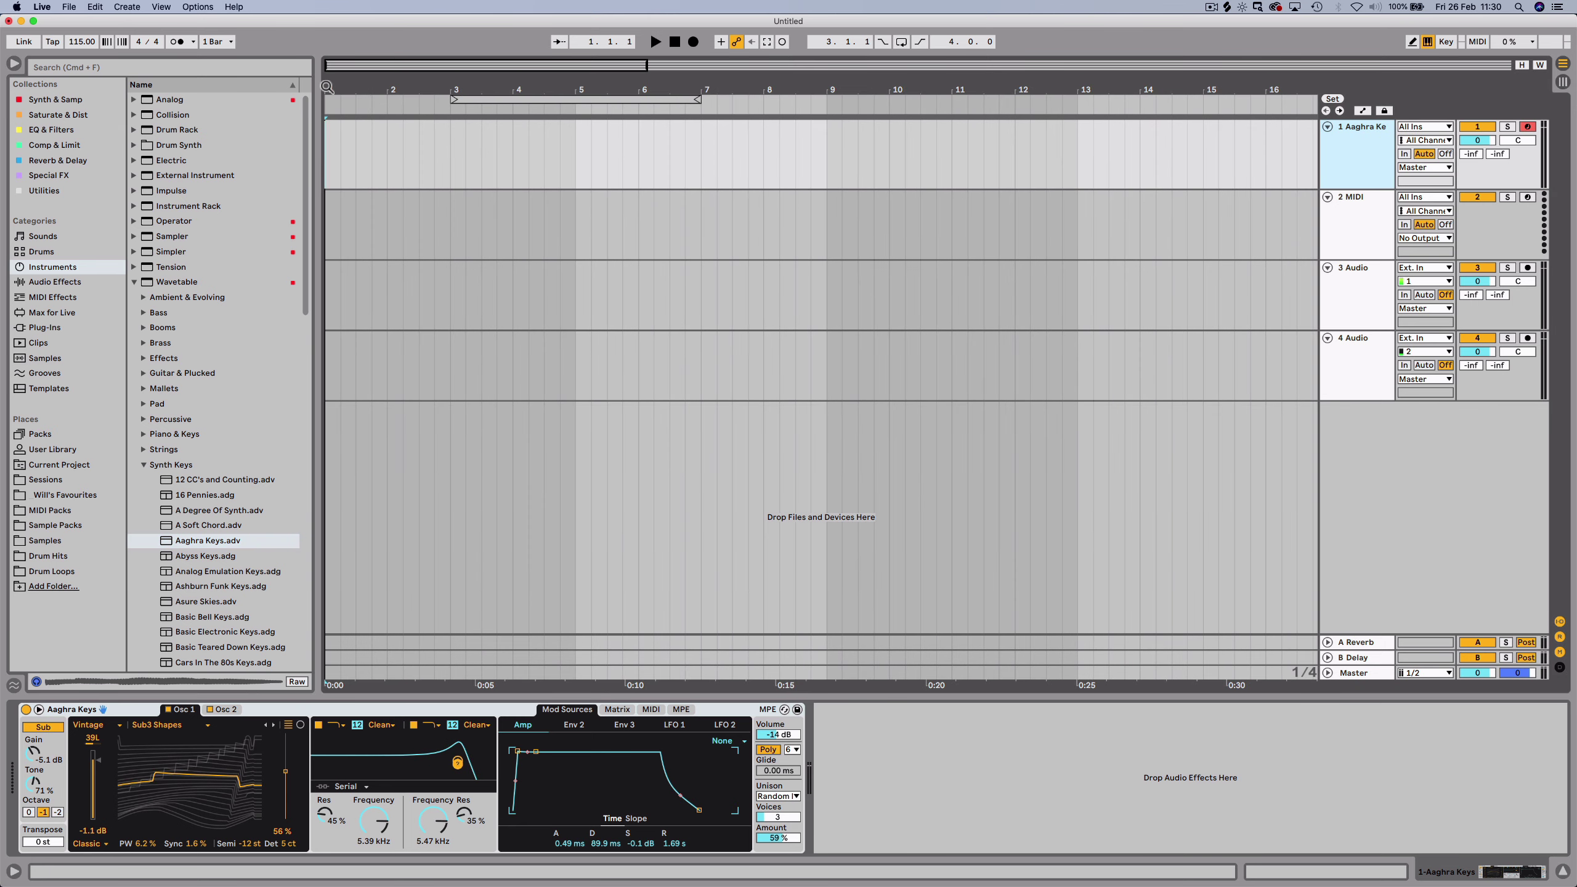
left_click_drag(326, 155, 400, 151)
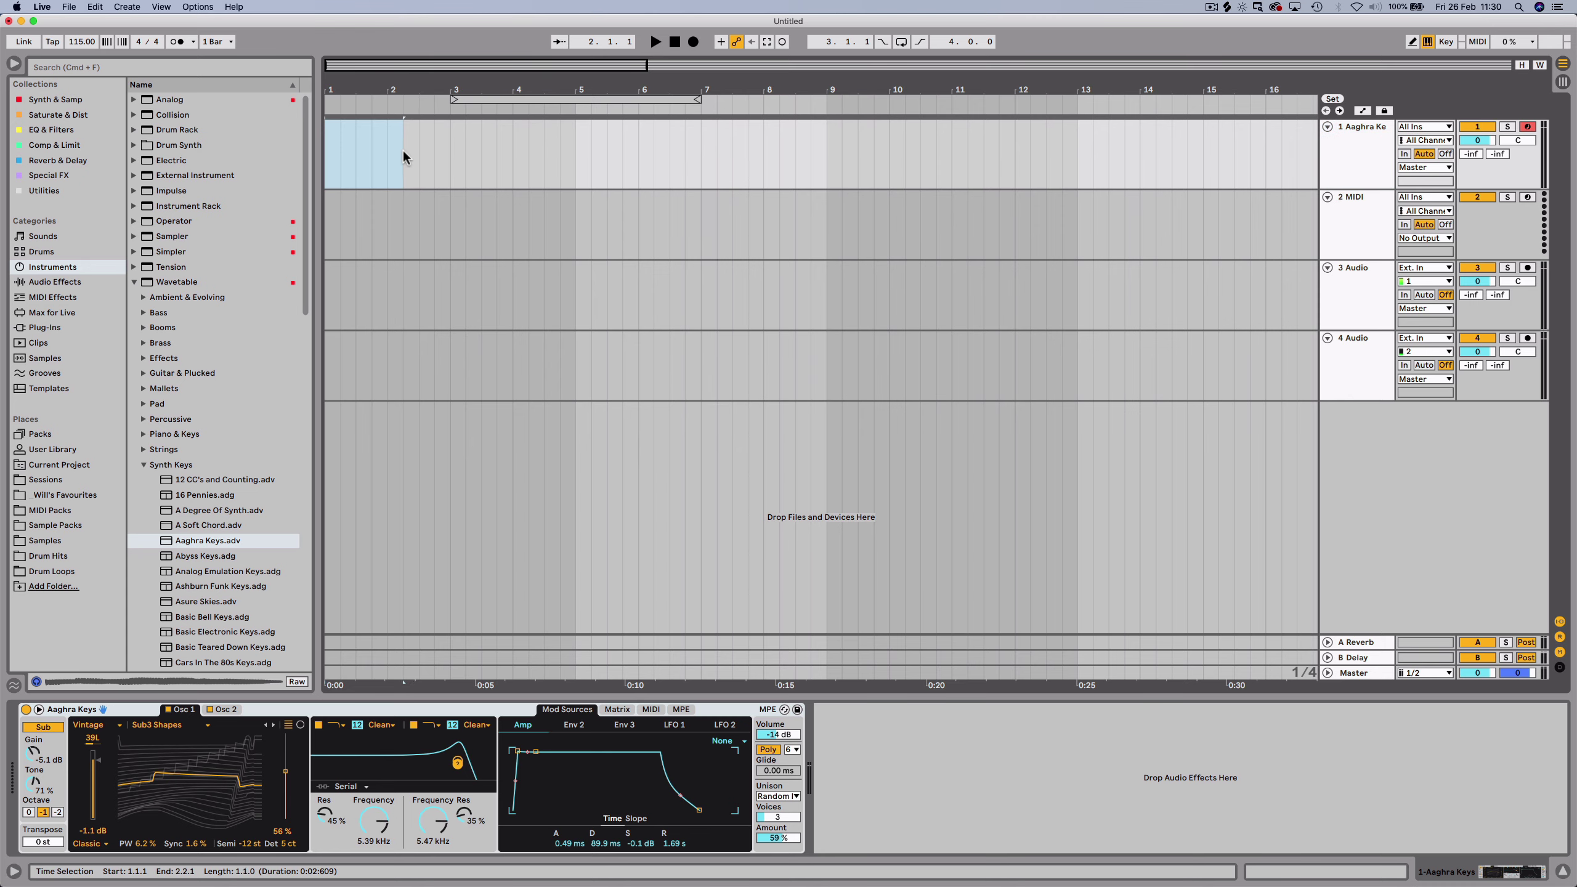
left_click(447, 150)
left_click(405, 148)
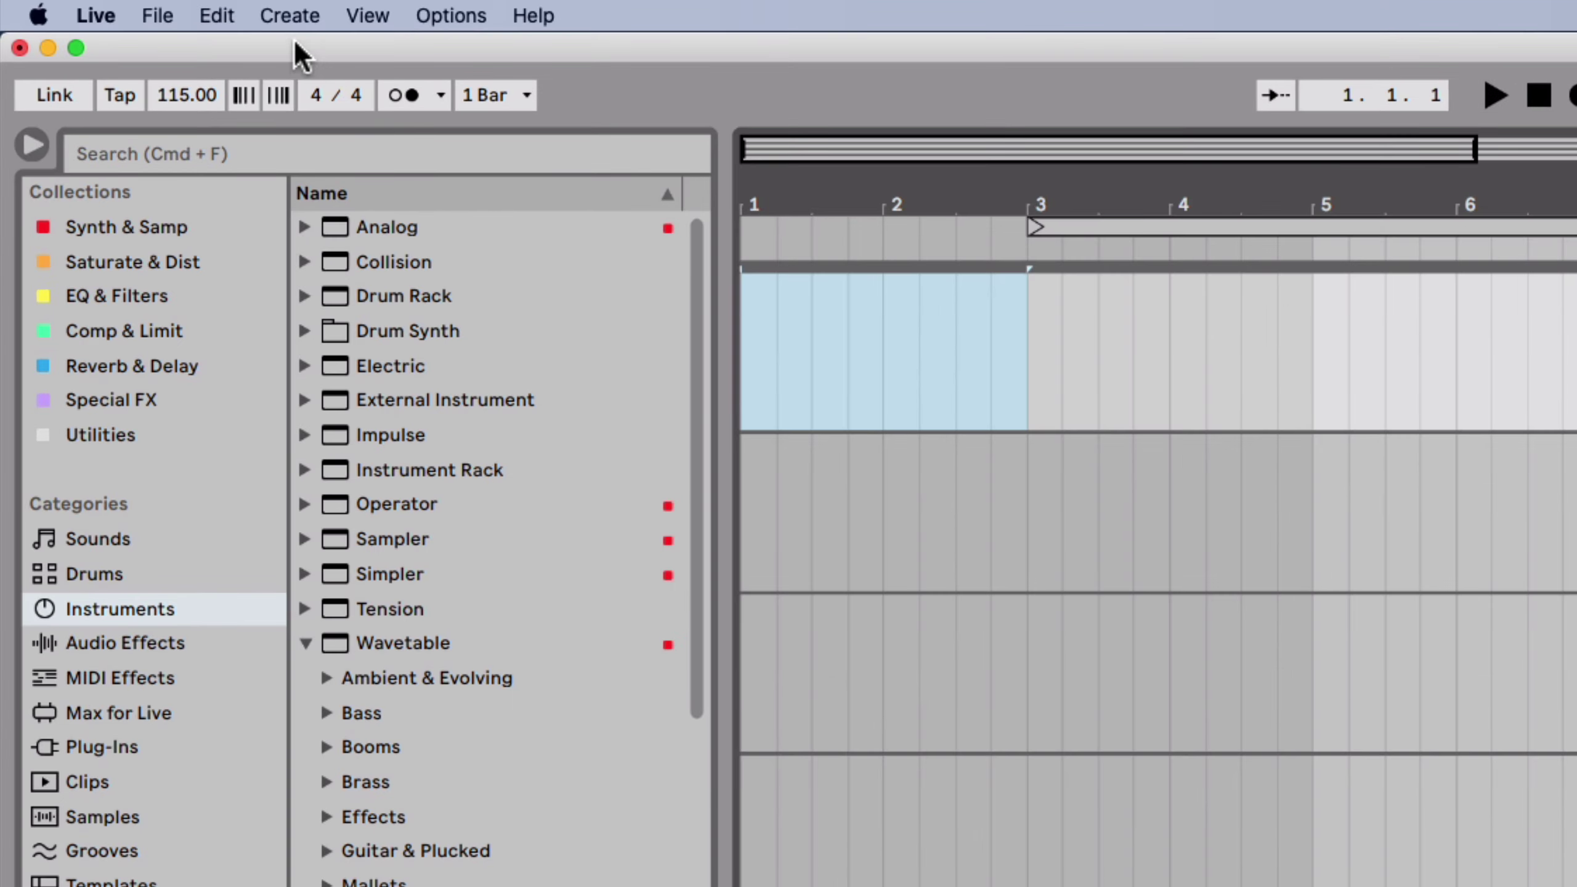
left_click(224, 12)
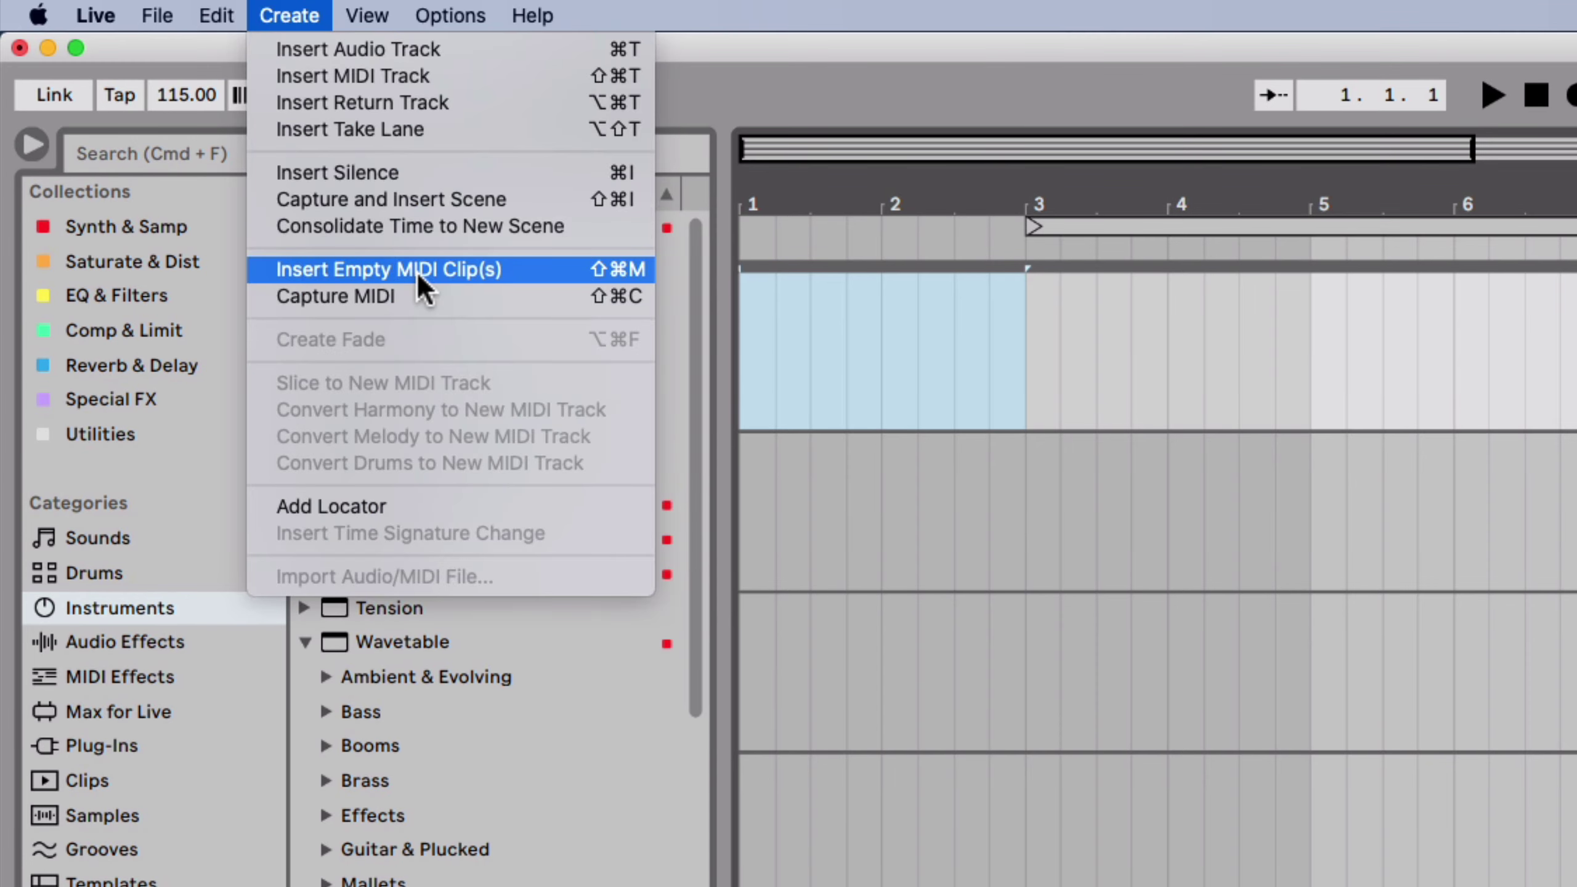
left_click(324, 211)
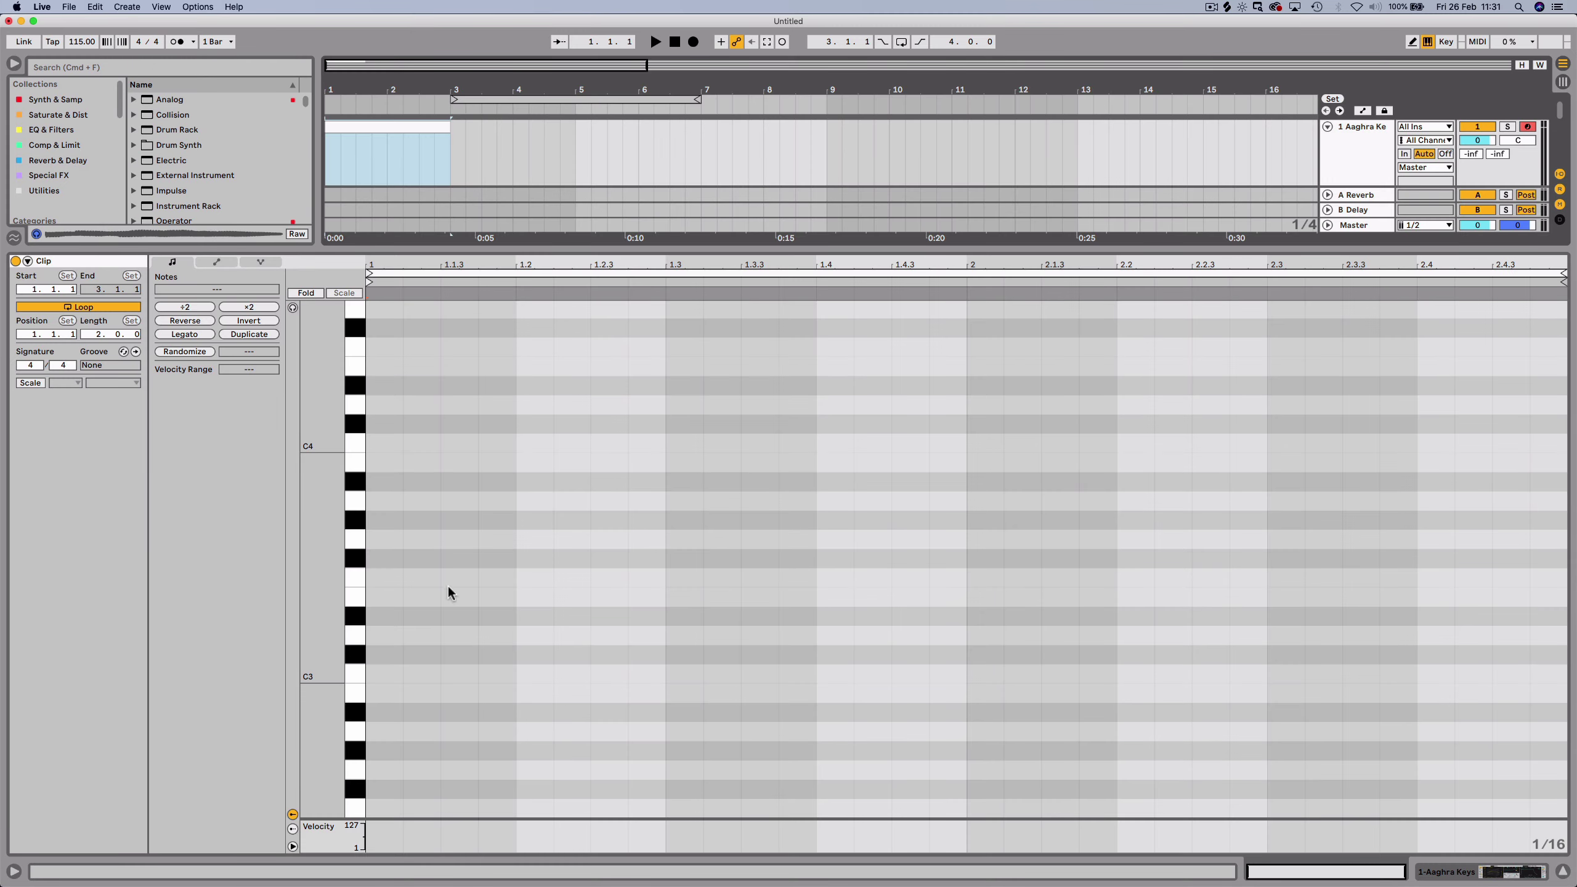
Compare playing piano-roll keys around C4 with the clip editor's note preview on and off, and leave note preview enabled.
left_click(390, 534)
key("b")
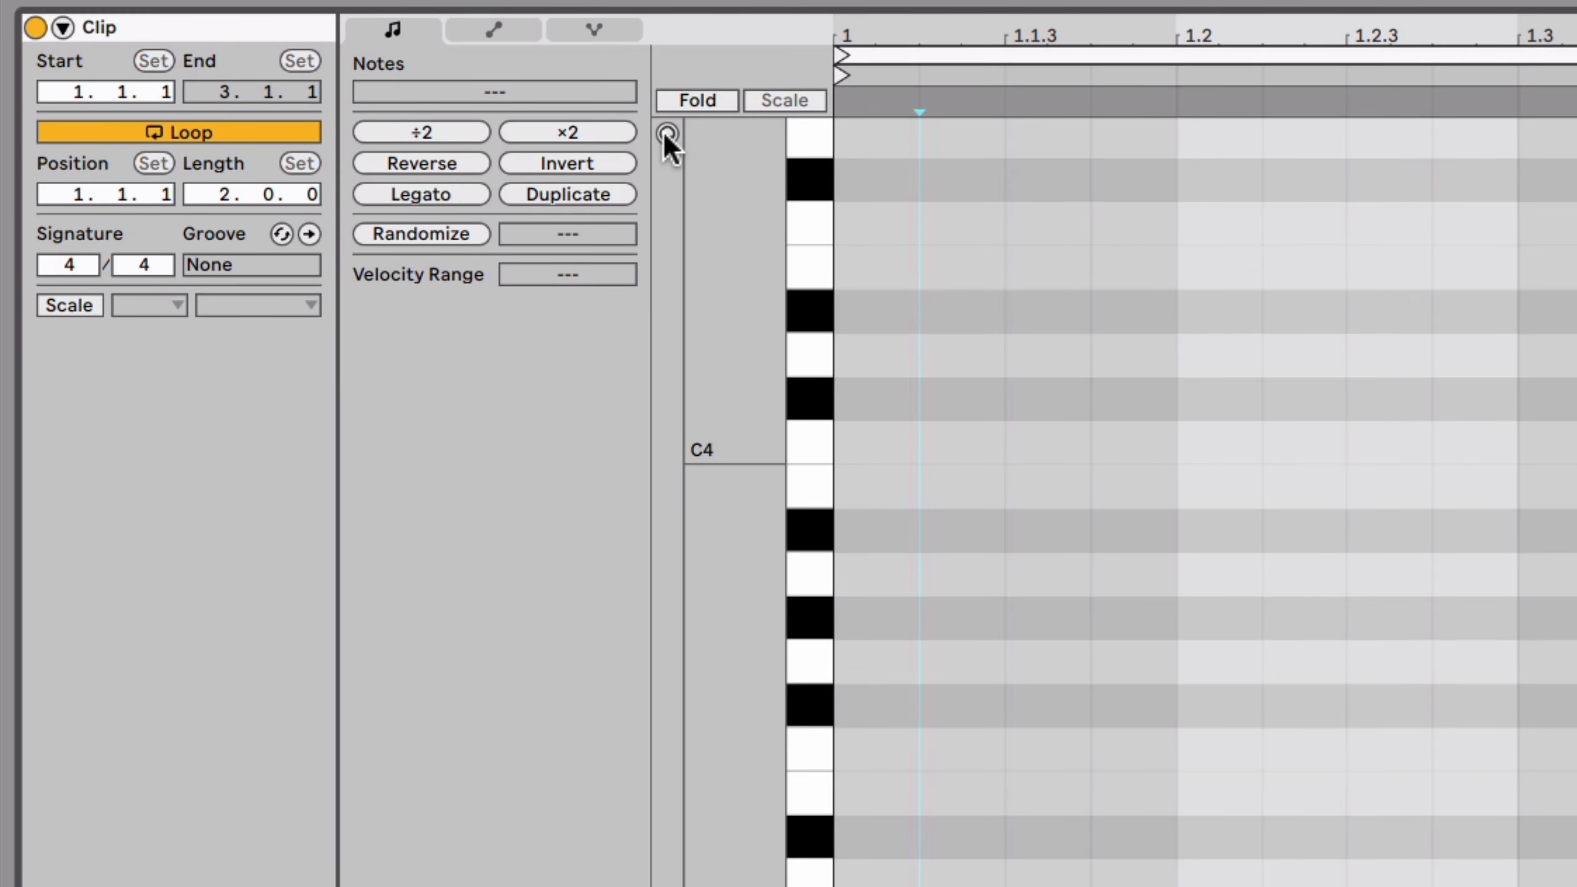
left_click(664, 133)
left_click(819, 441)
left_click(817, 494)
left_click(807, 581)
left_click(667, 134)
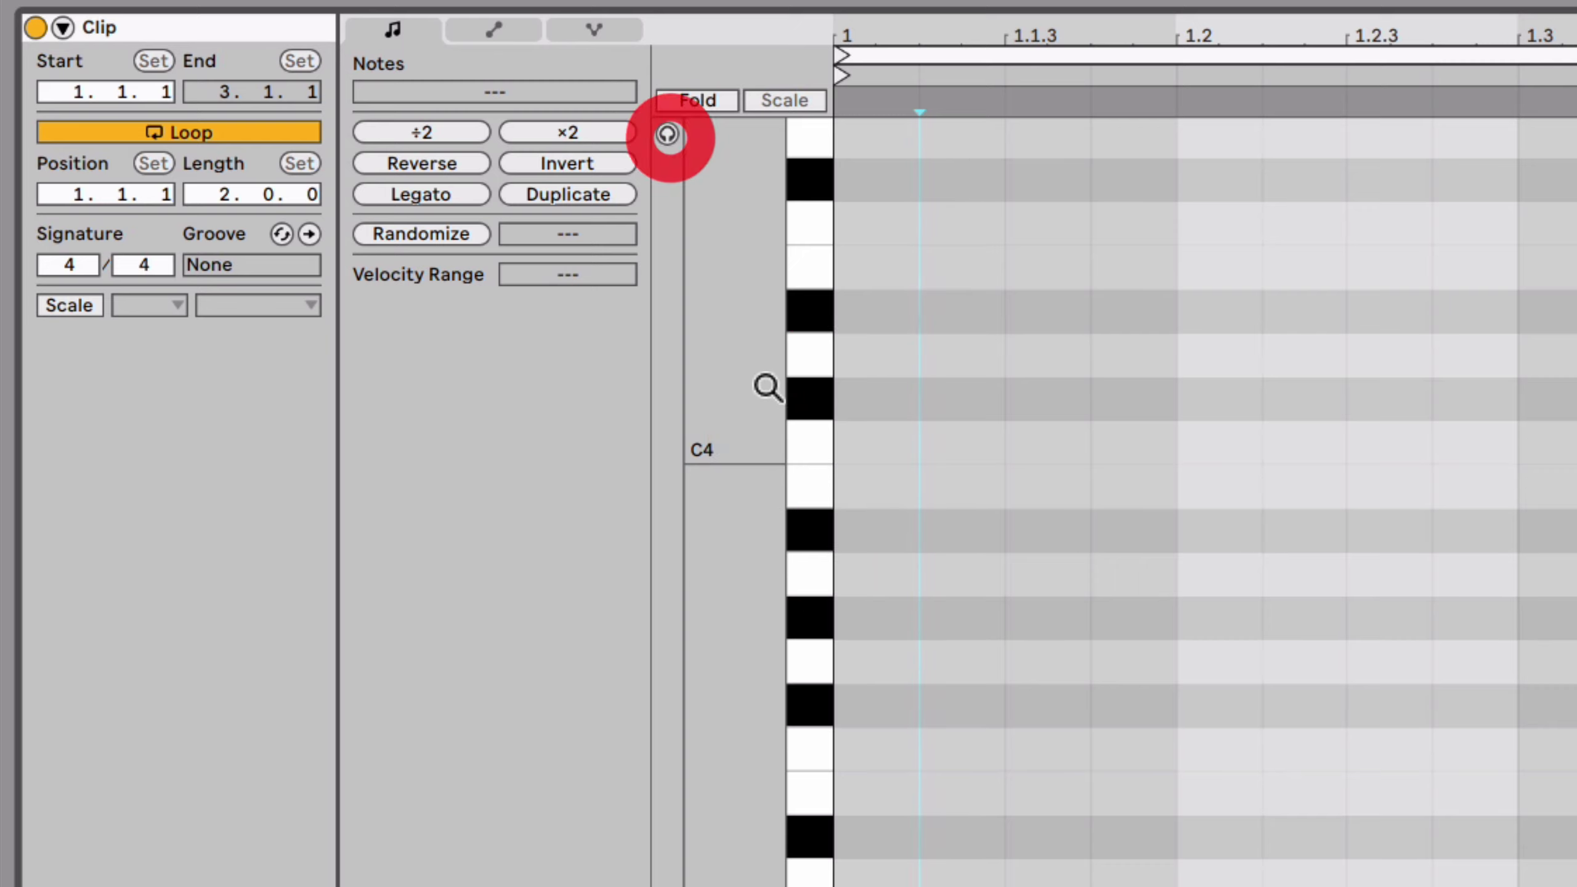
left_click(803, 432)
left_click(804, 492)
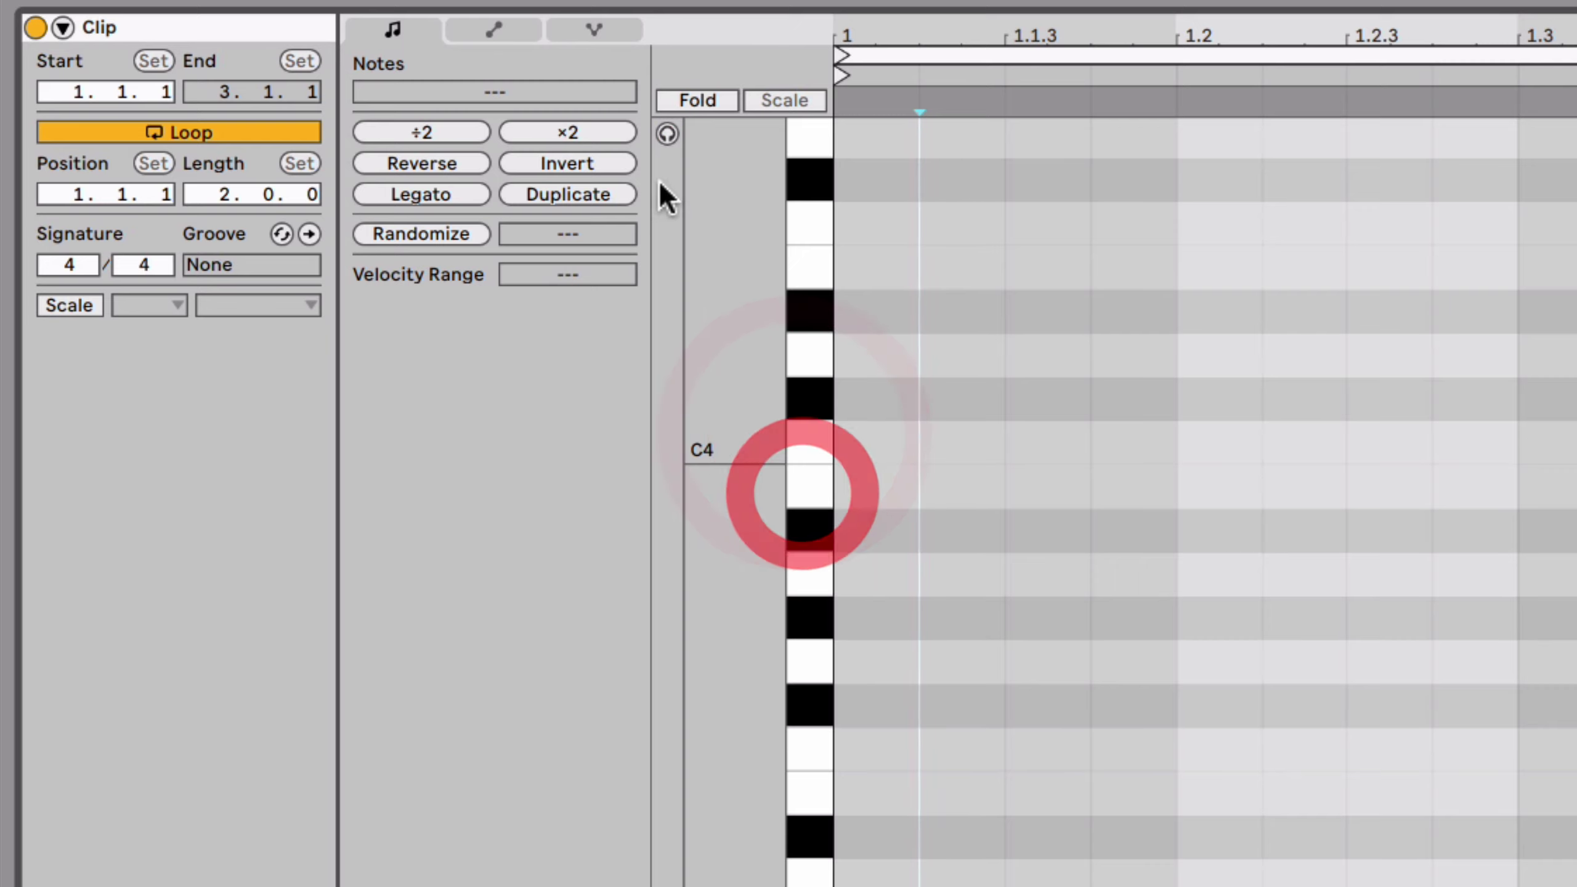
left_click(670, 134)
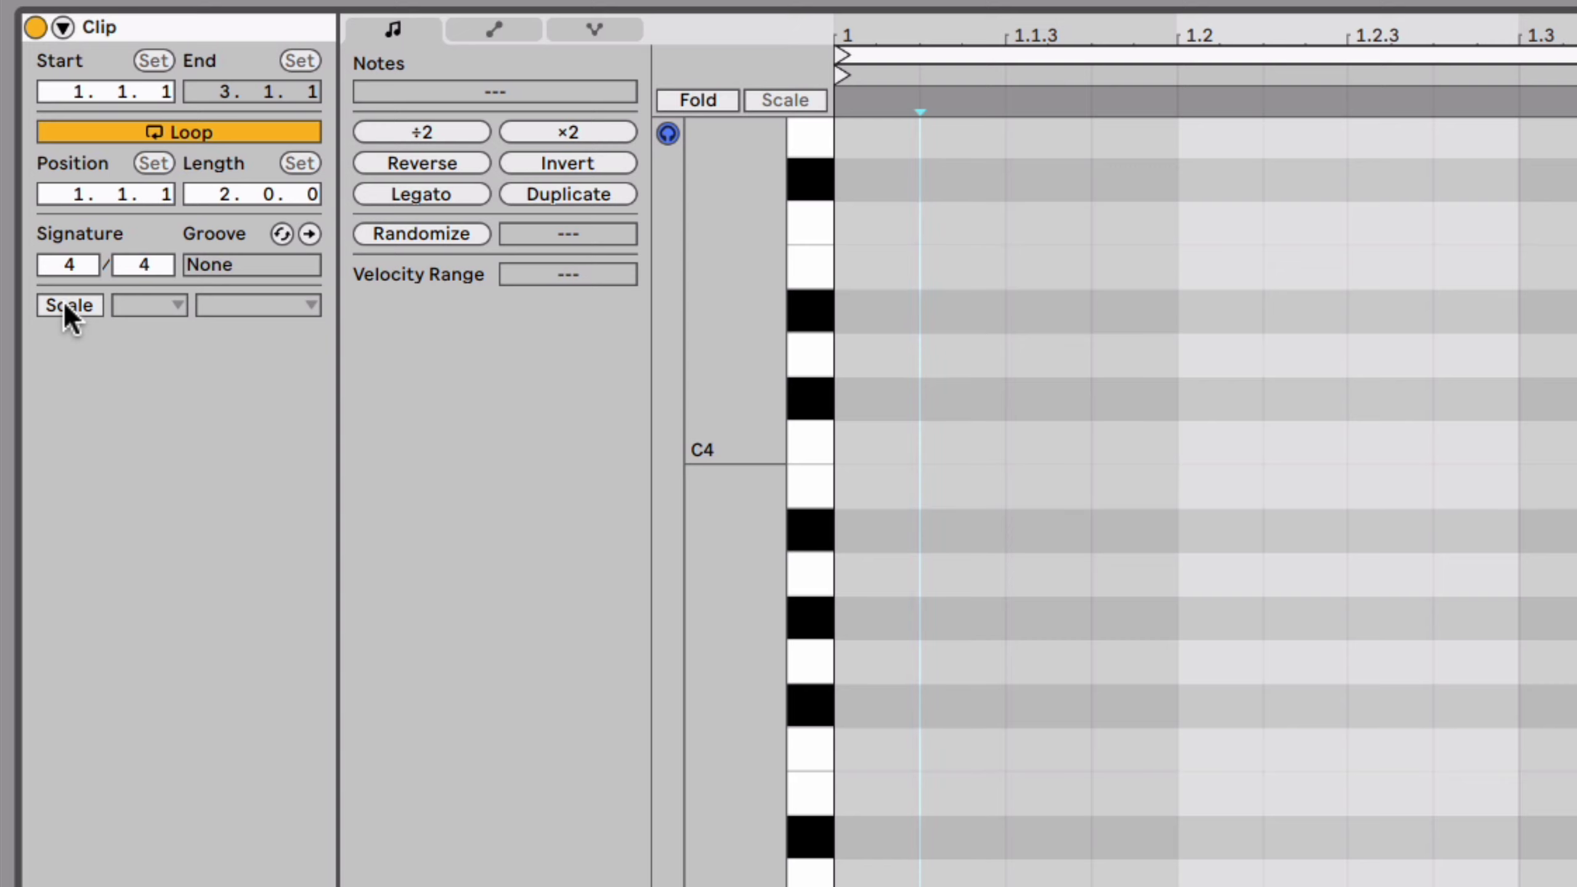
Set the clip's scale to A Minor and limit the note editor to the notes of that scale.
left_click(64, 304)
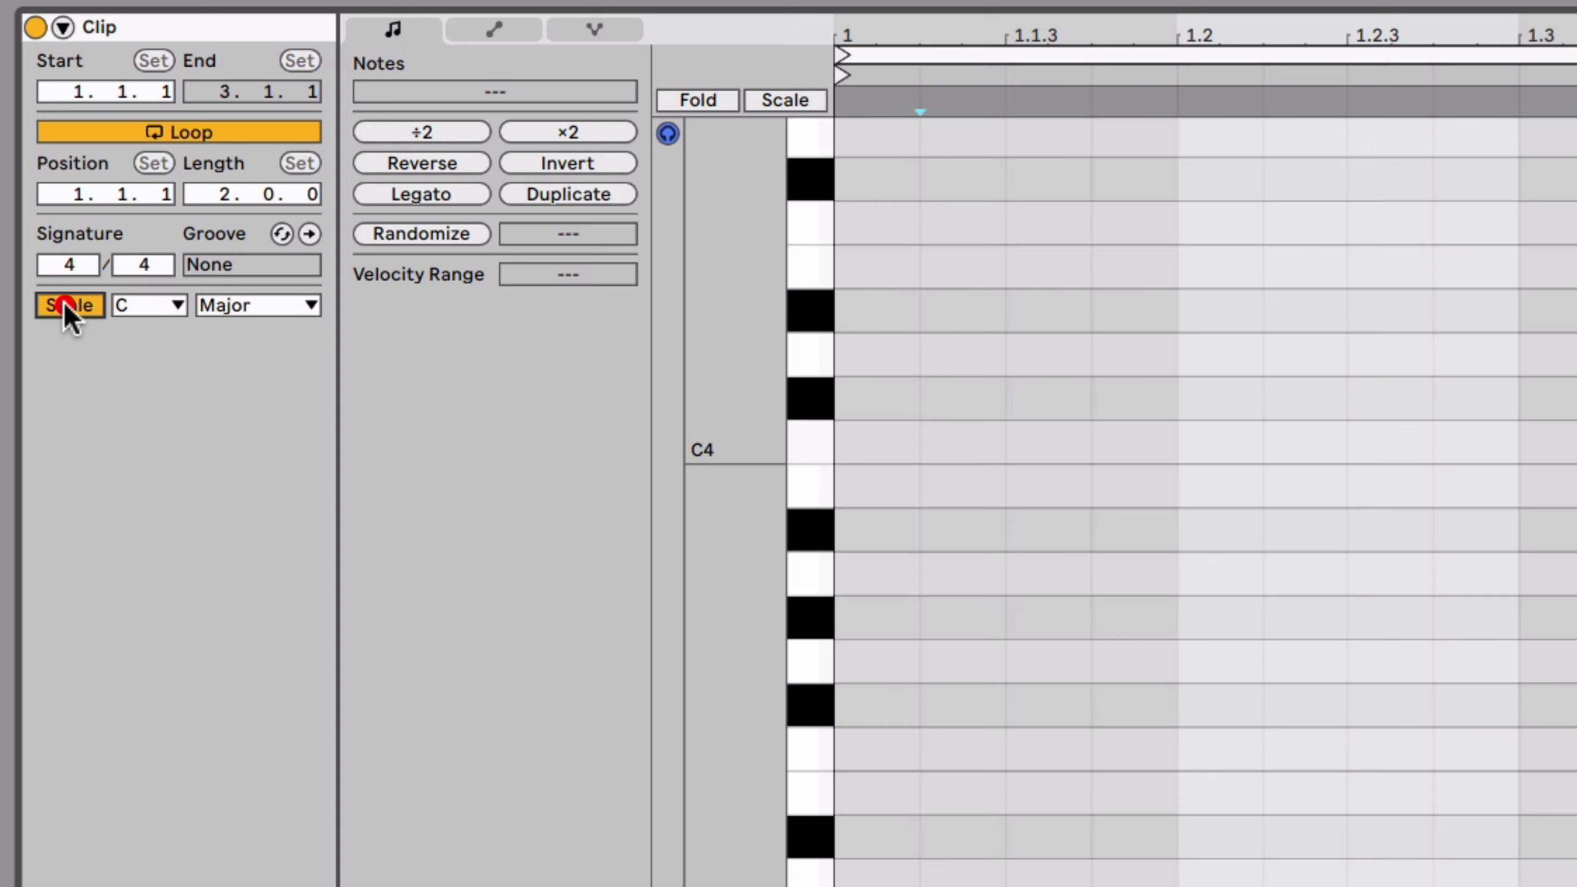
left_click(178, 304)
left_click(138, 584)
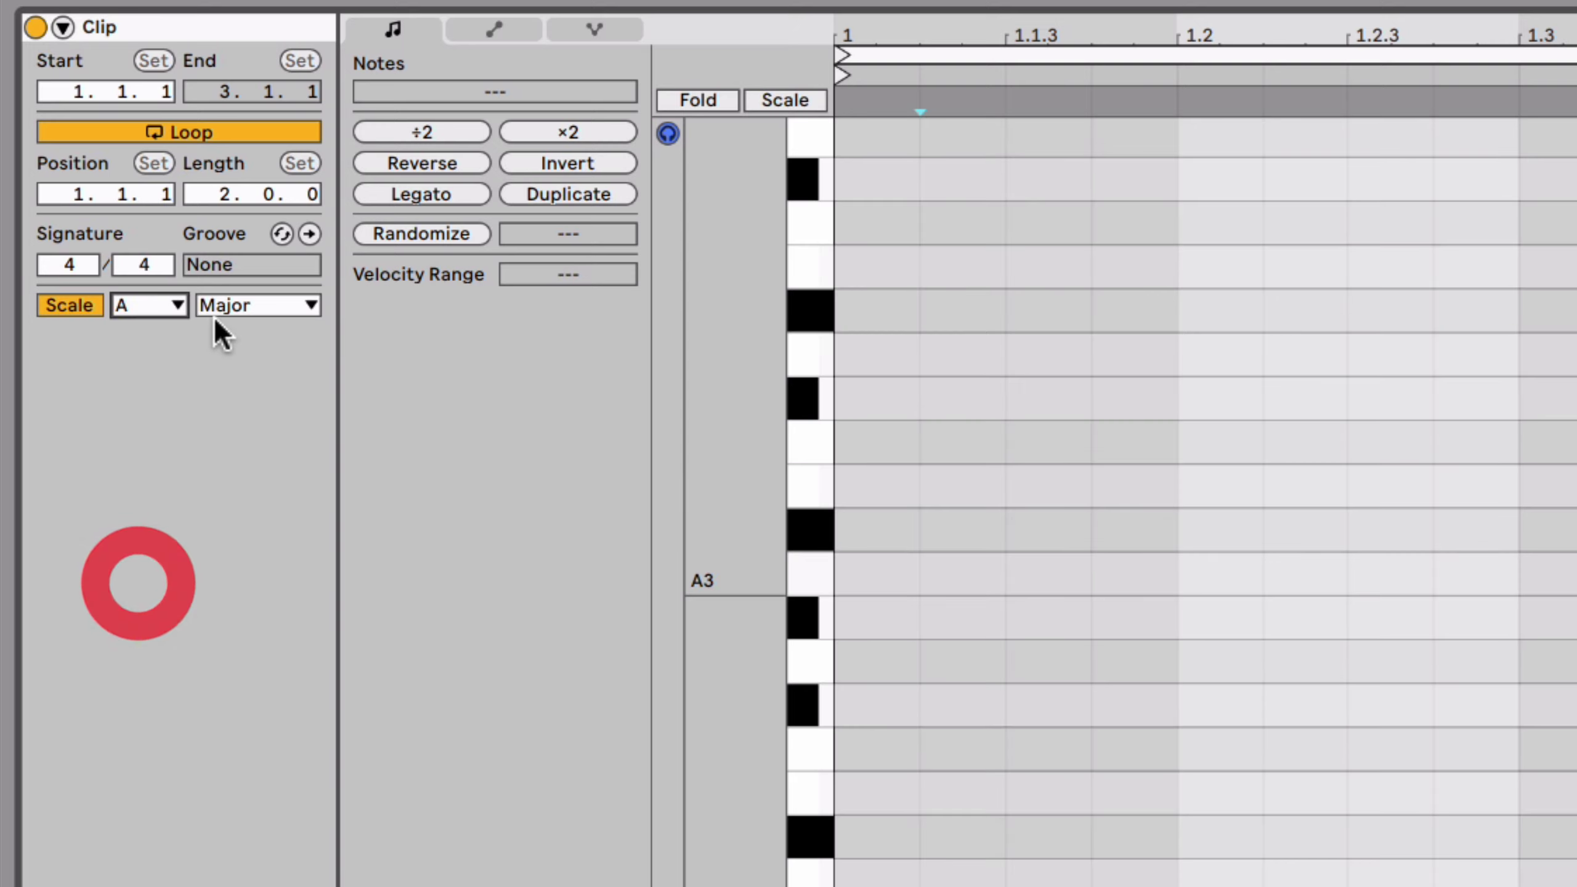
left_click(220, 304)
left_click(221, 360)
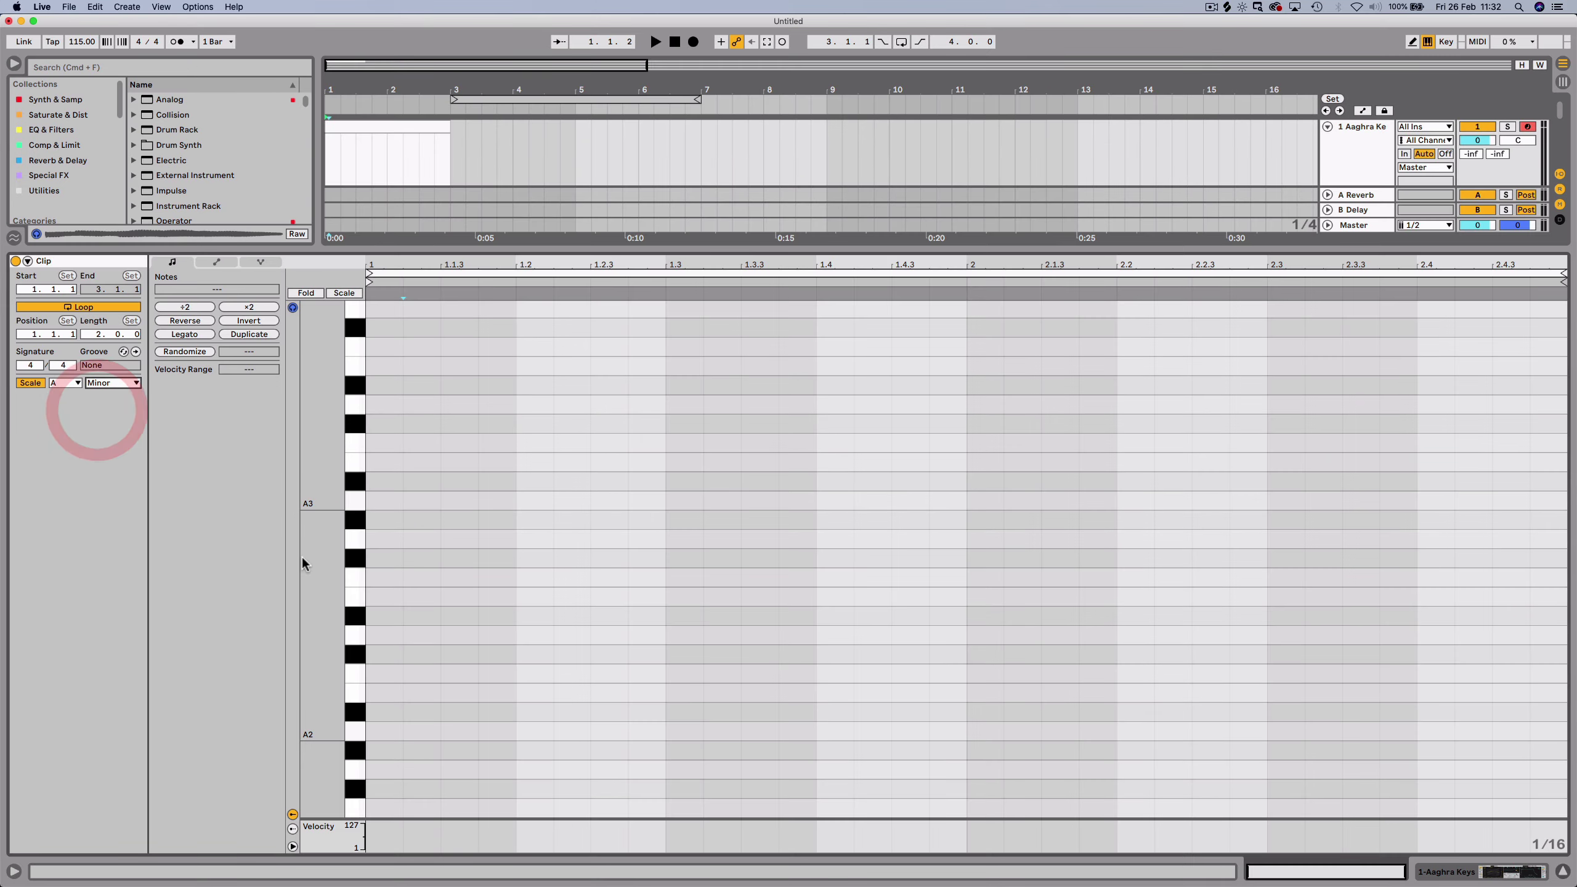
left_click(343, 294)
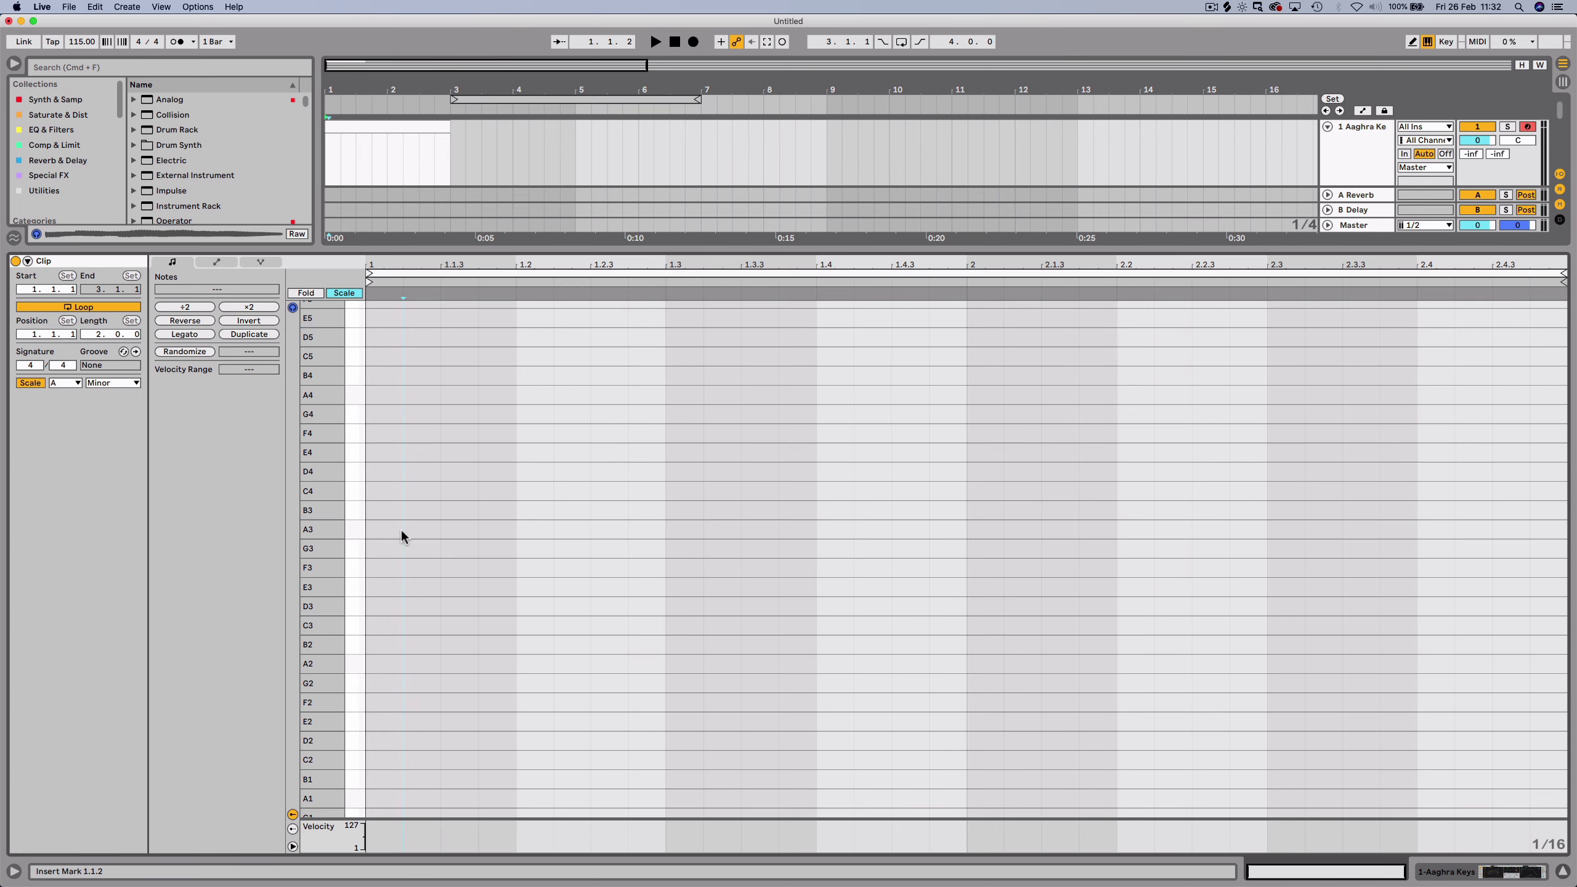
Play back the four-bar chord progression to its last chord and stop playback.
key("space")
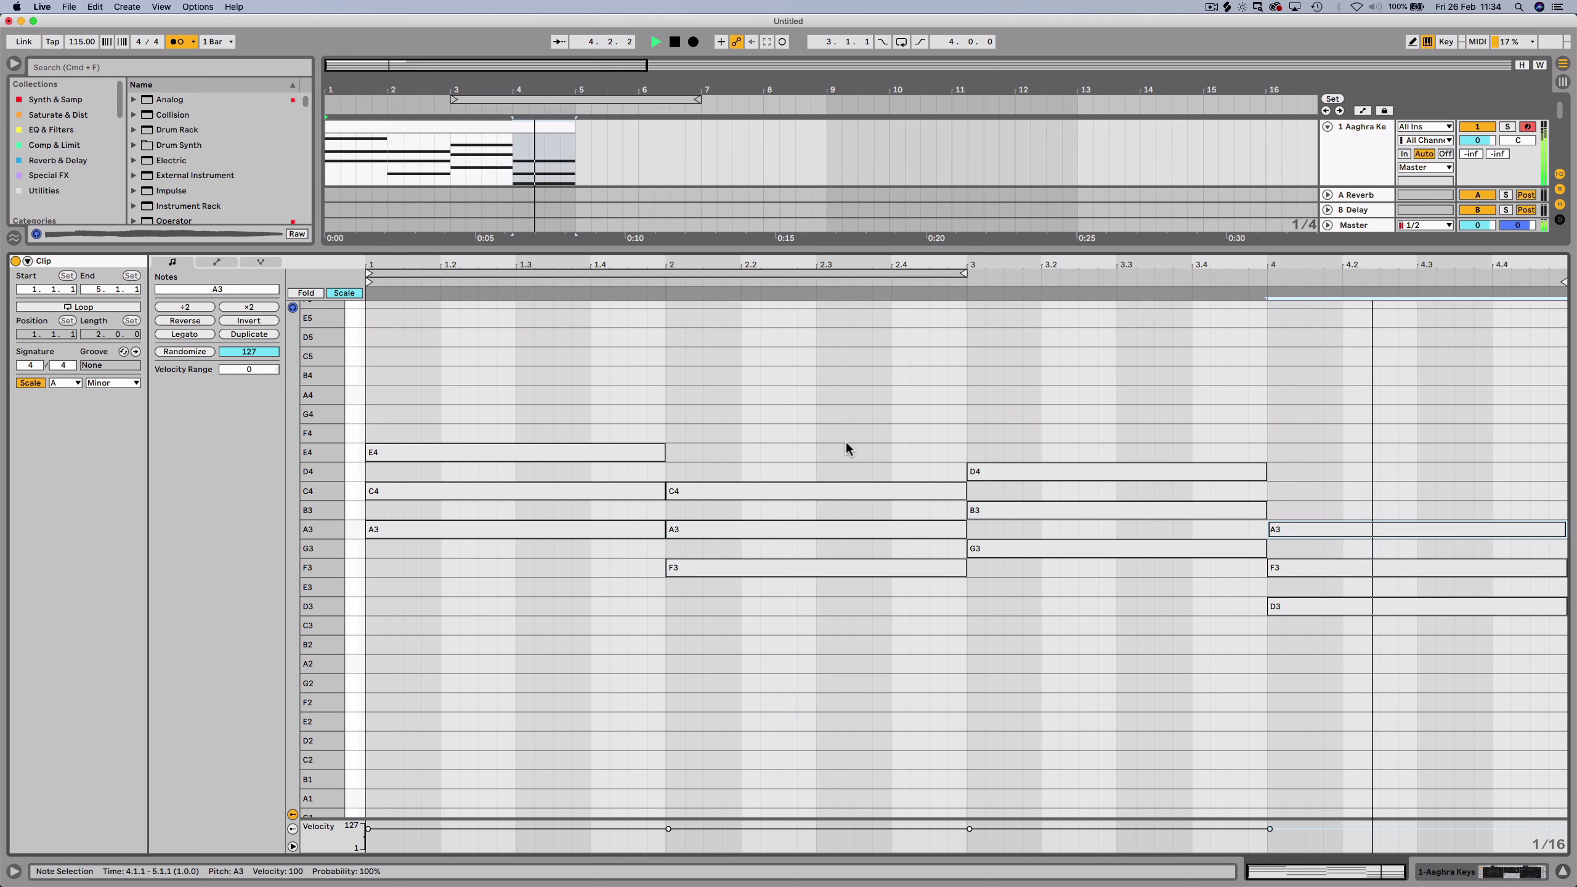
key("space")
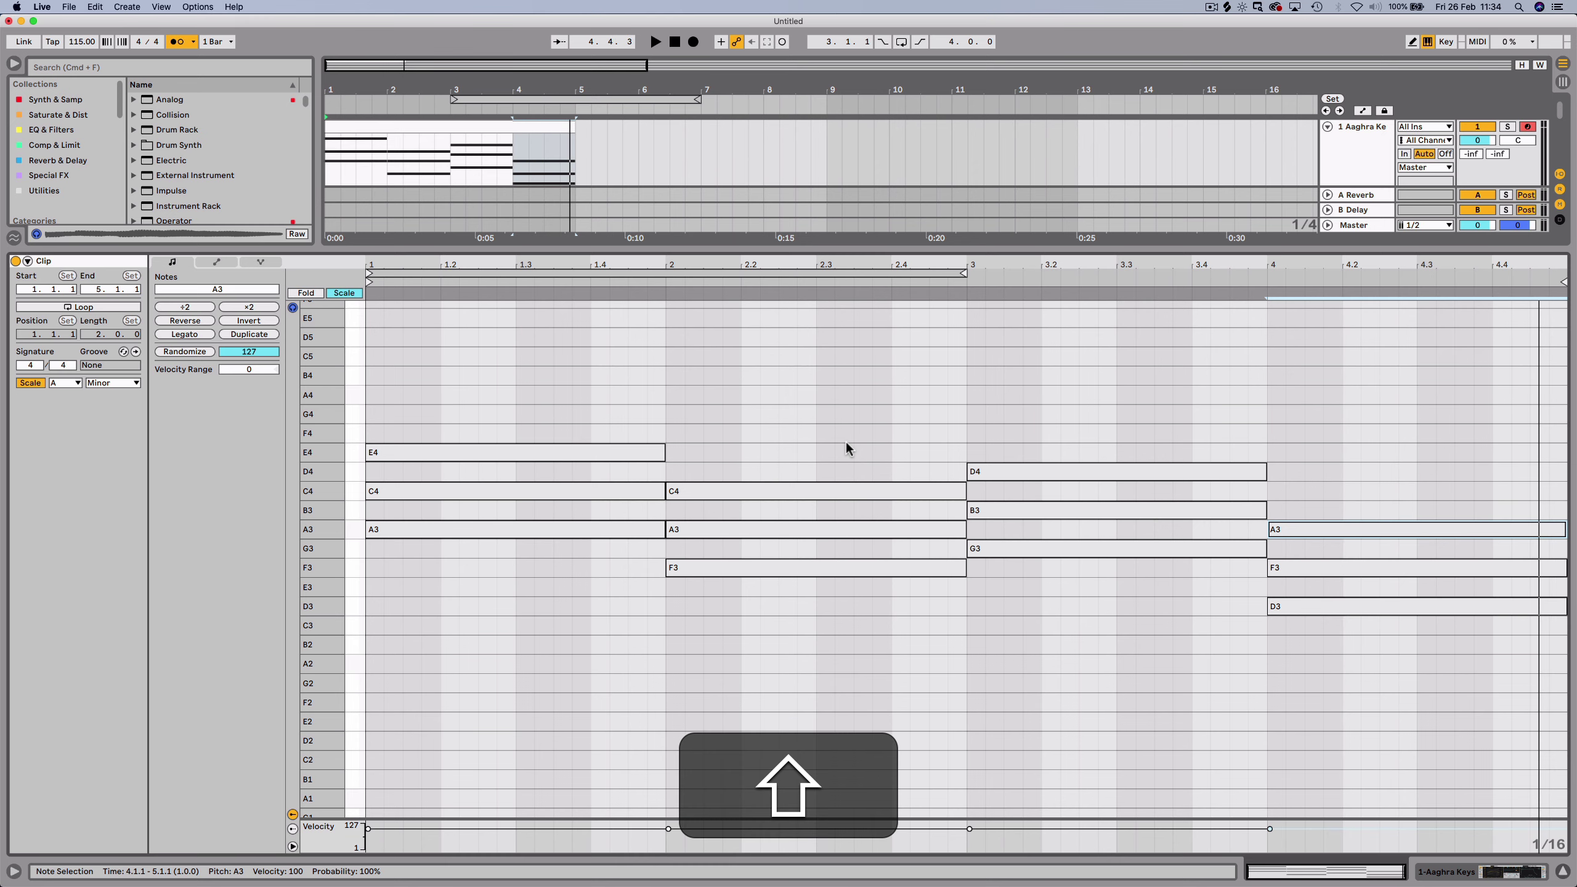
Try hot-swapping the Aaghra Keys preset for Asure Skies, listen to the chords with it, and undo the swap.
key("shift+Tab")
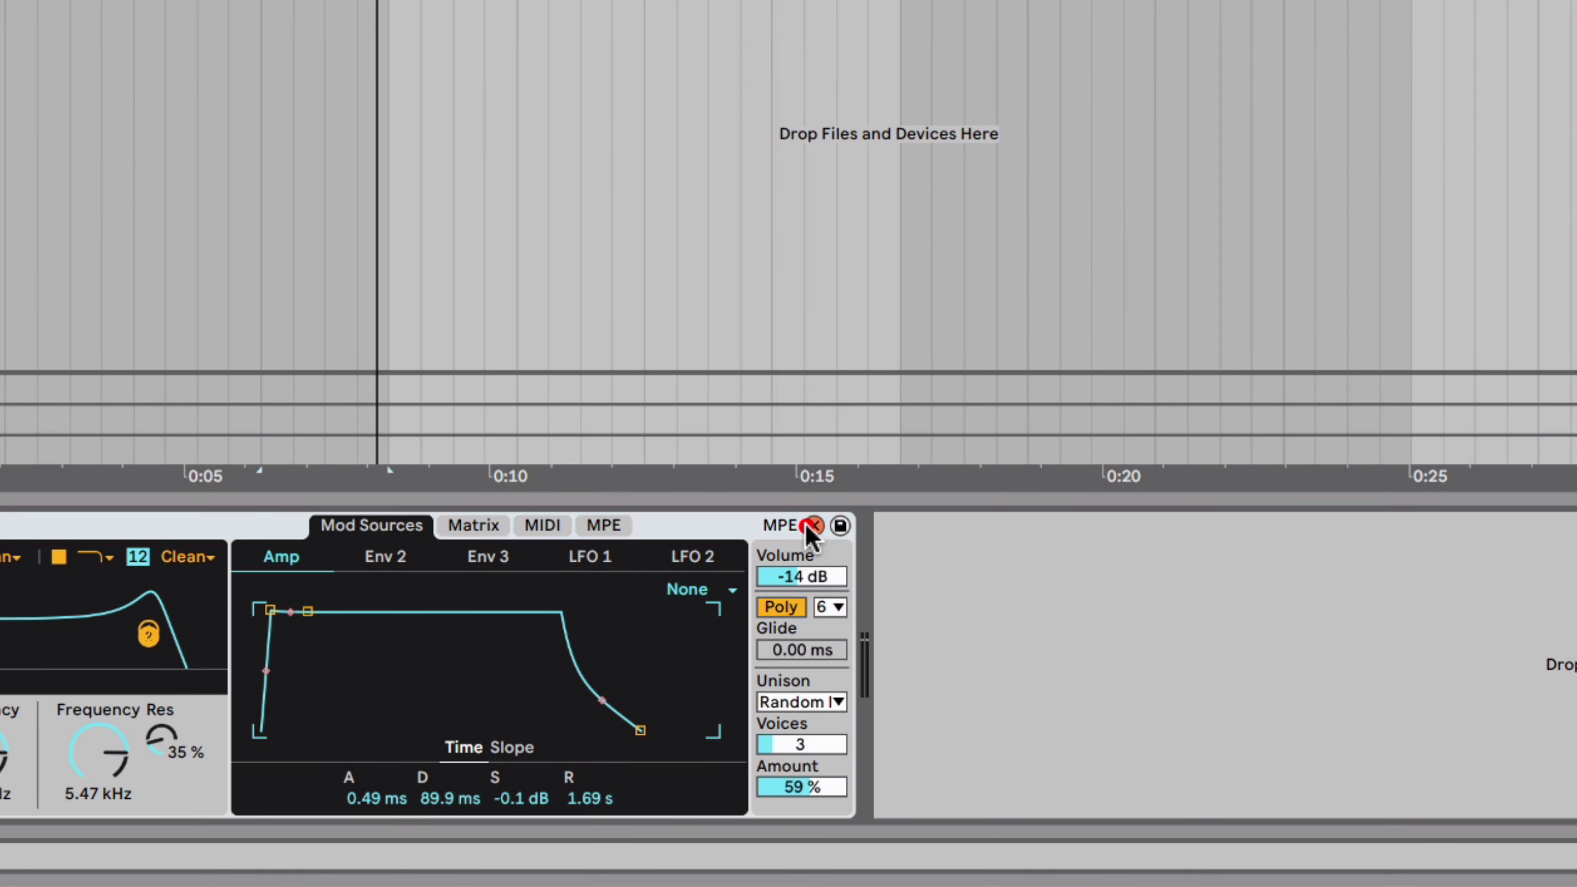
left_click(813, 526)
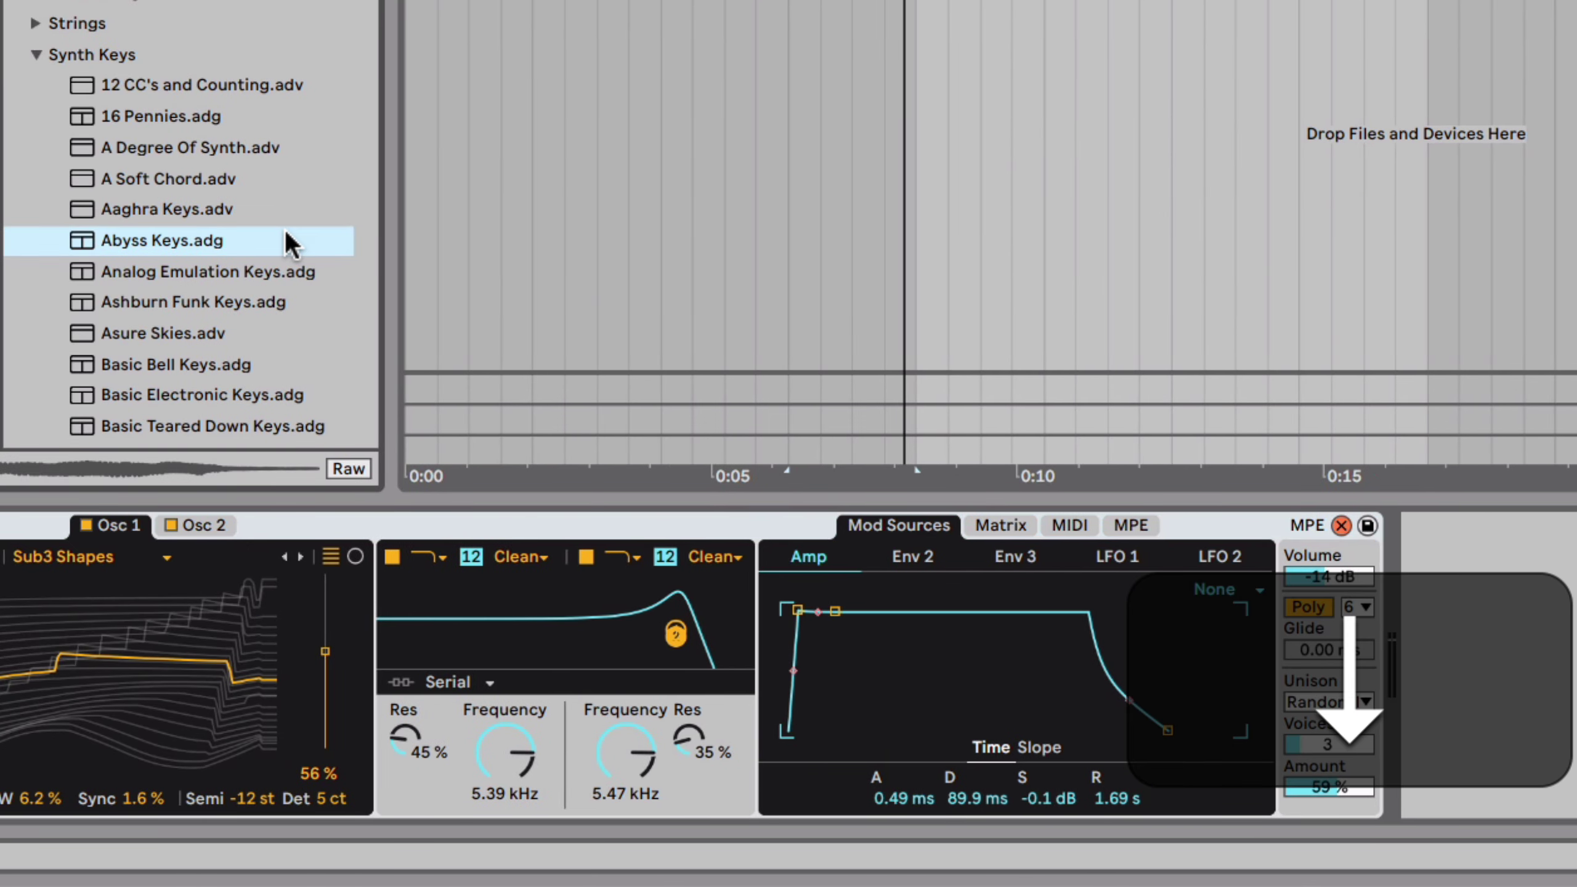
key("Down")
key("Down")
key("Down")
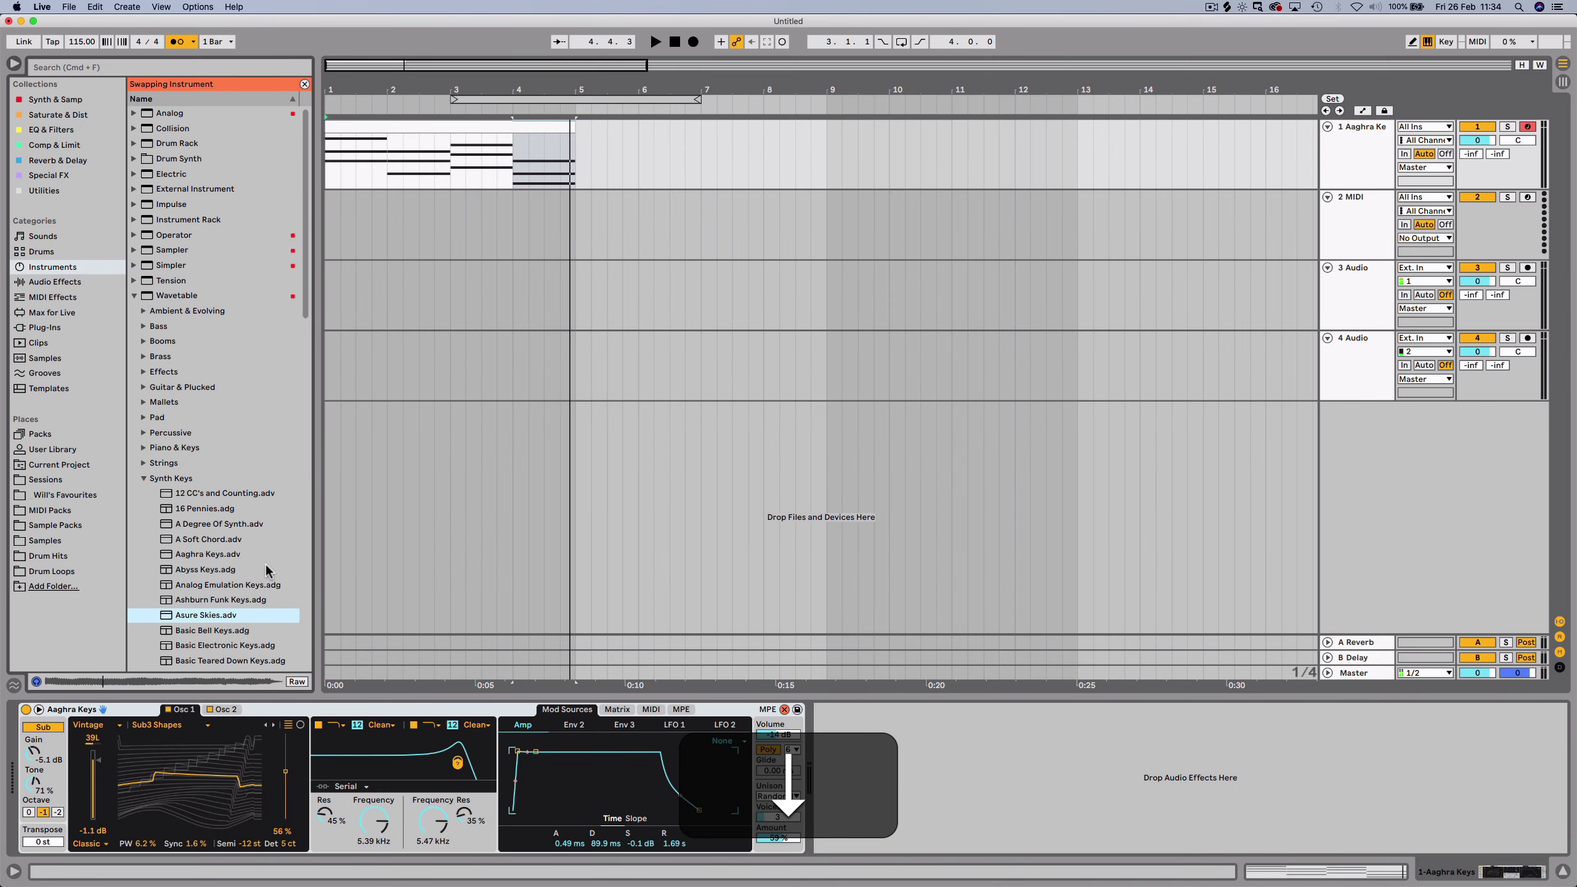
key("Return")
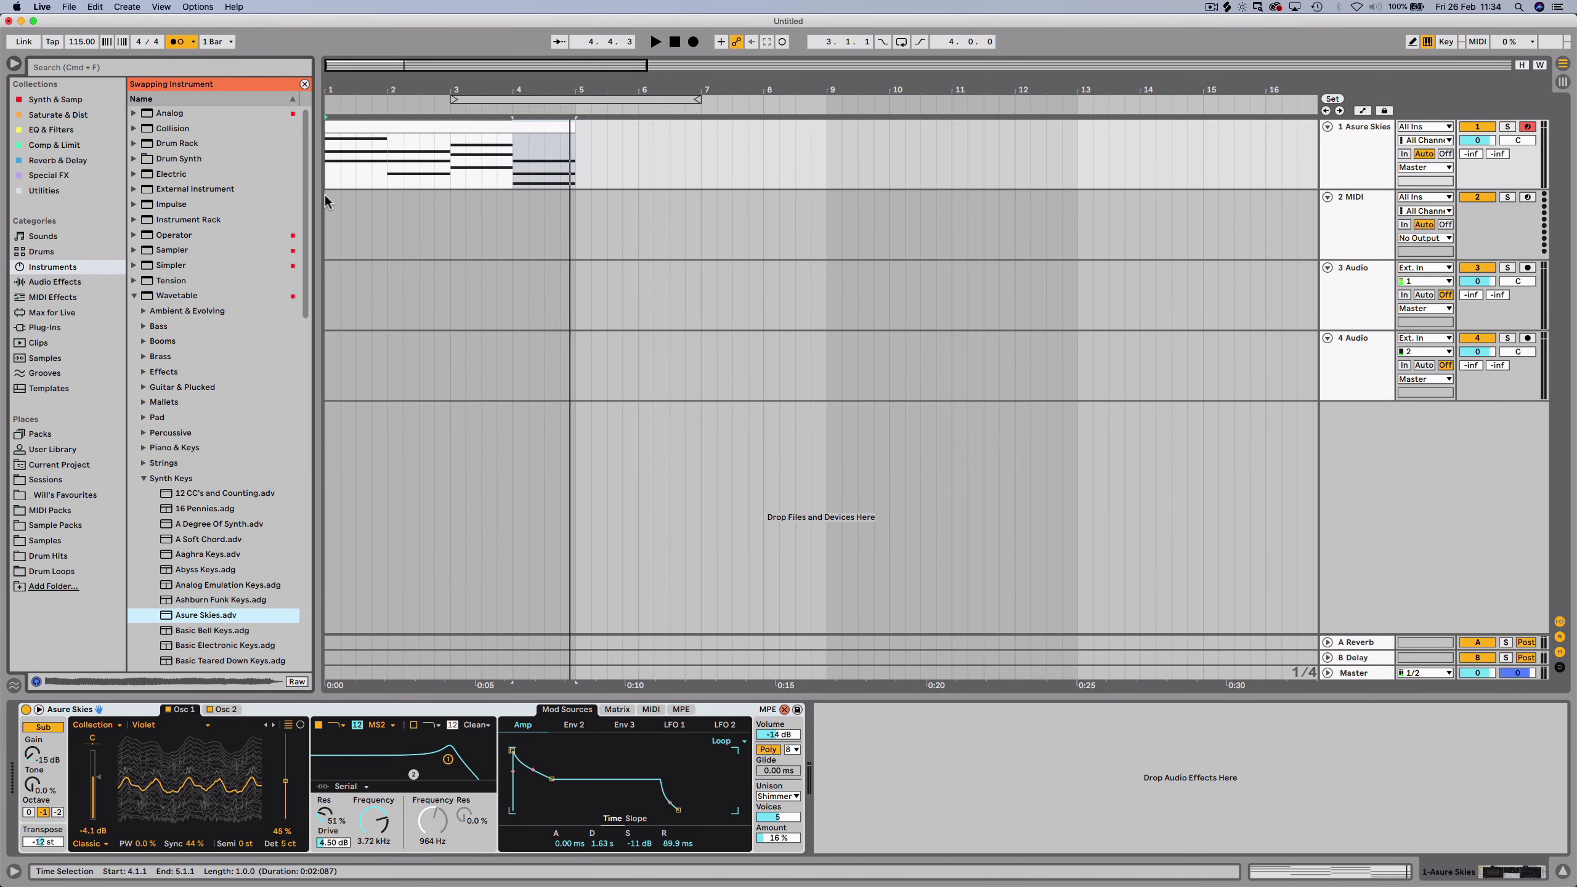
key("space")
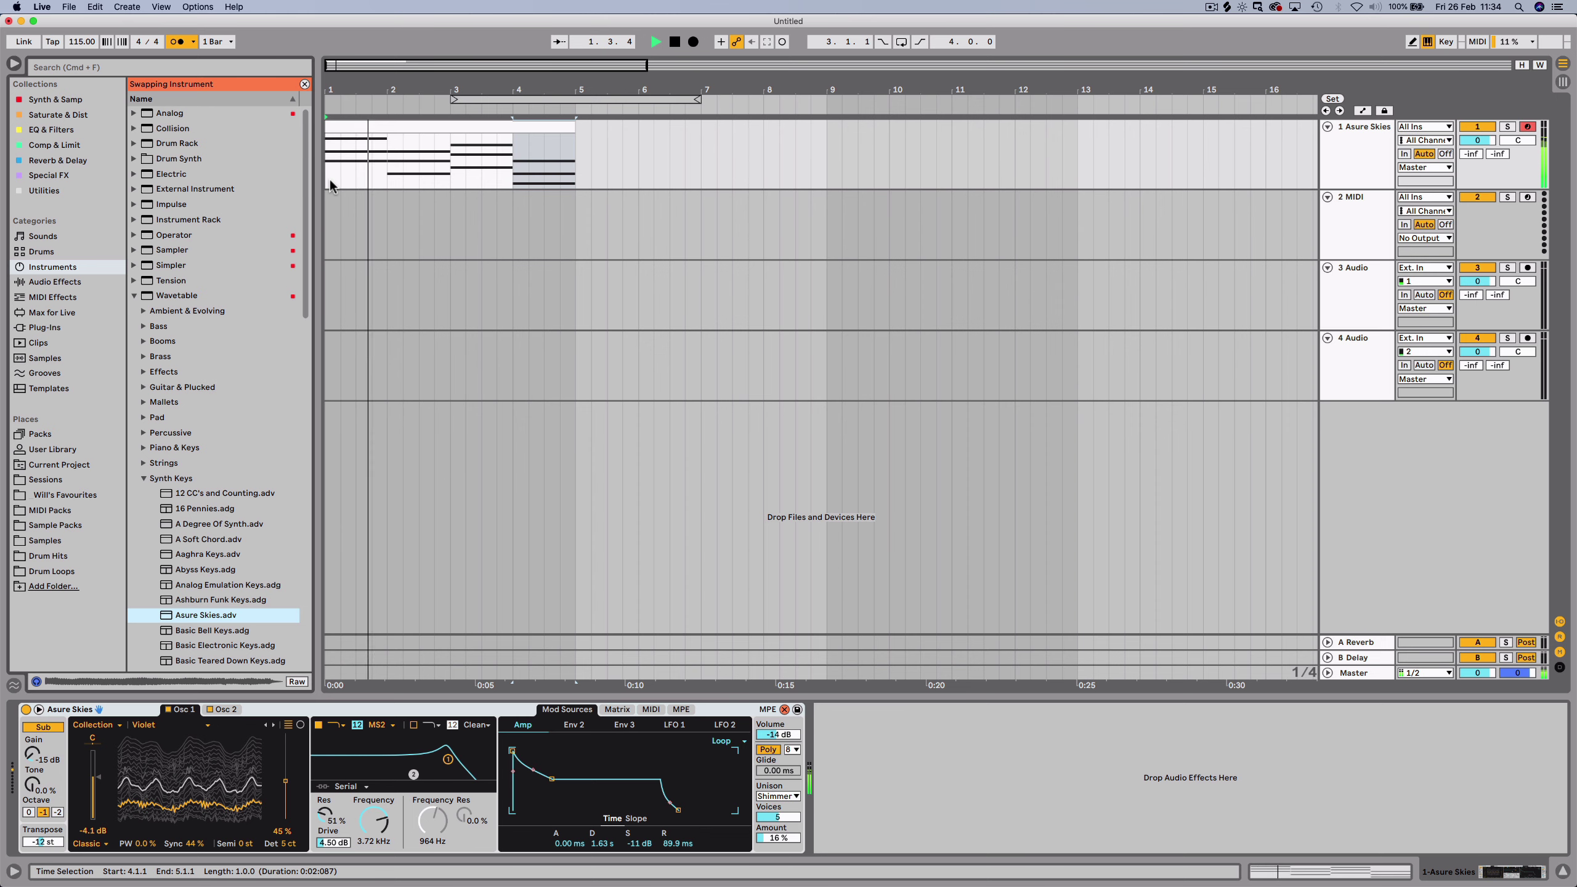
key("space")
key("super+z")
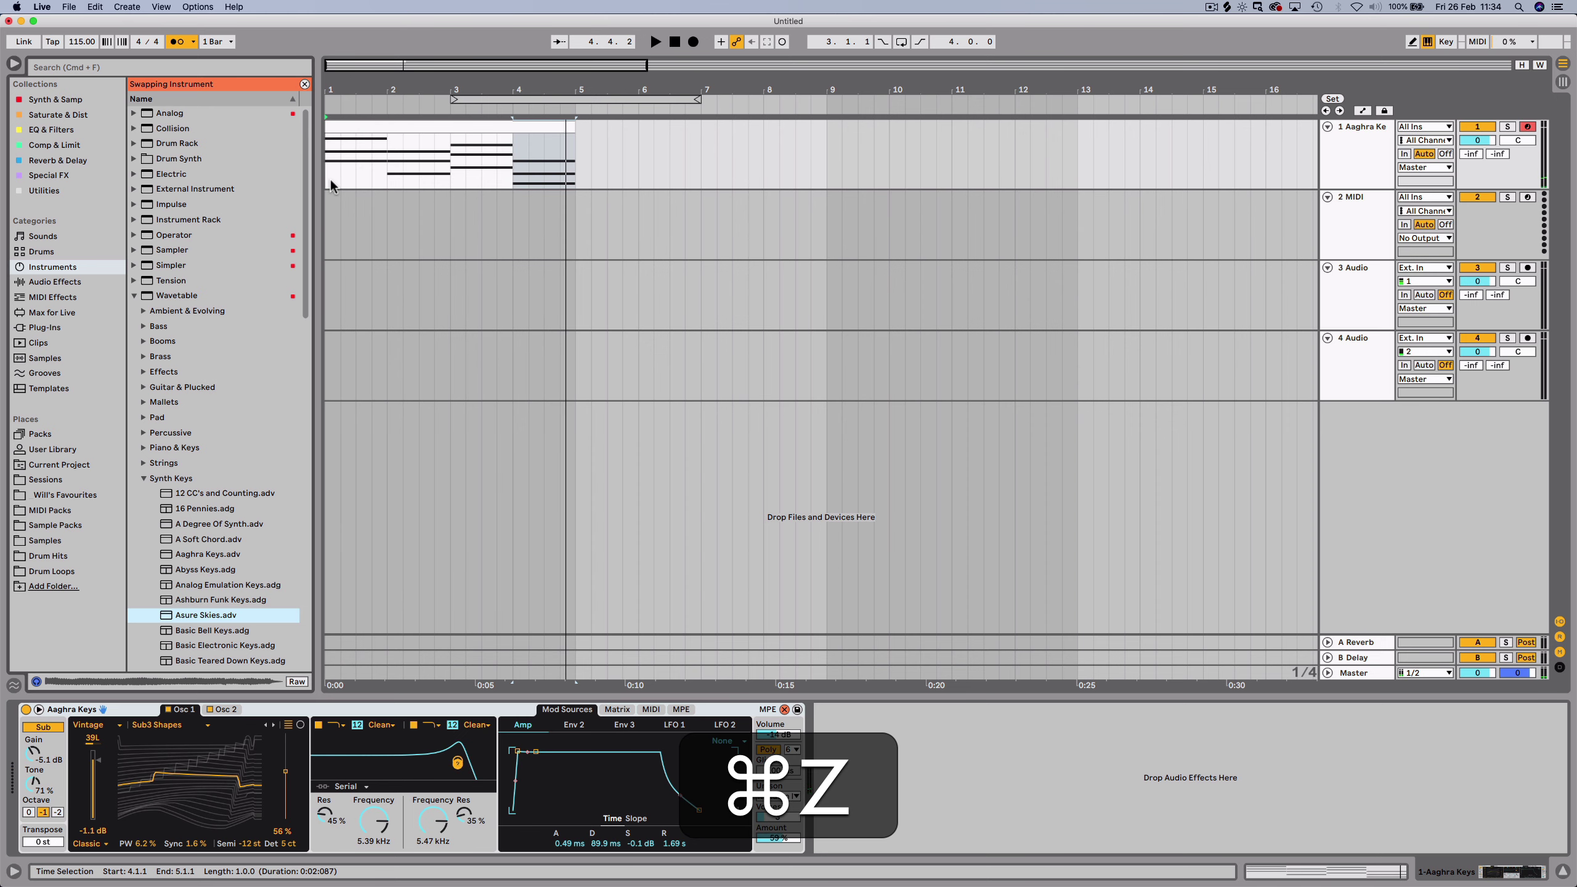
Rename the first MIDI track as Chords.
left_click(1336, 148)
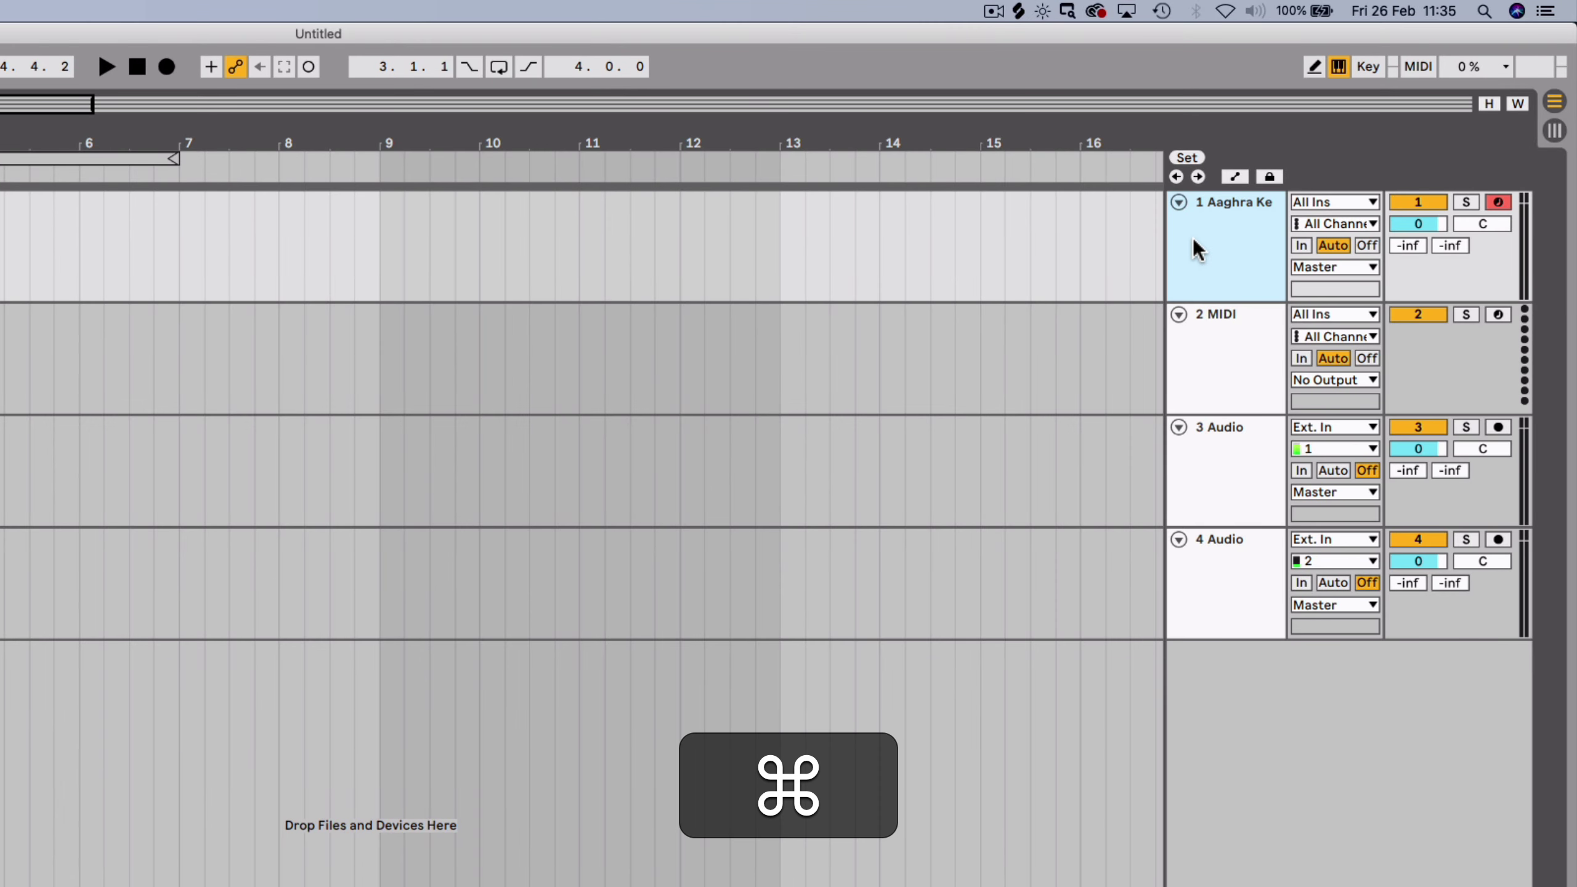
key("super+r")
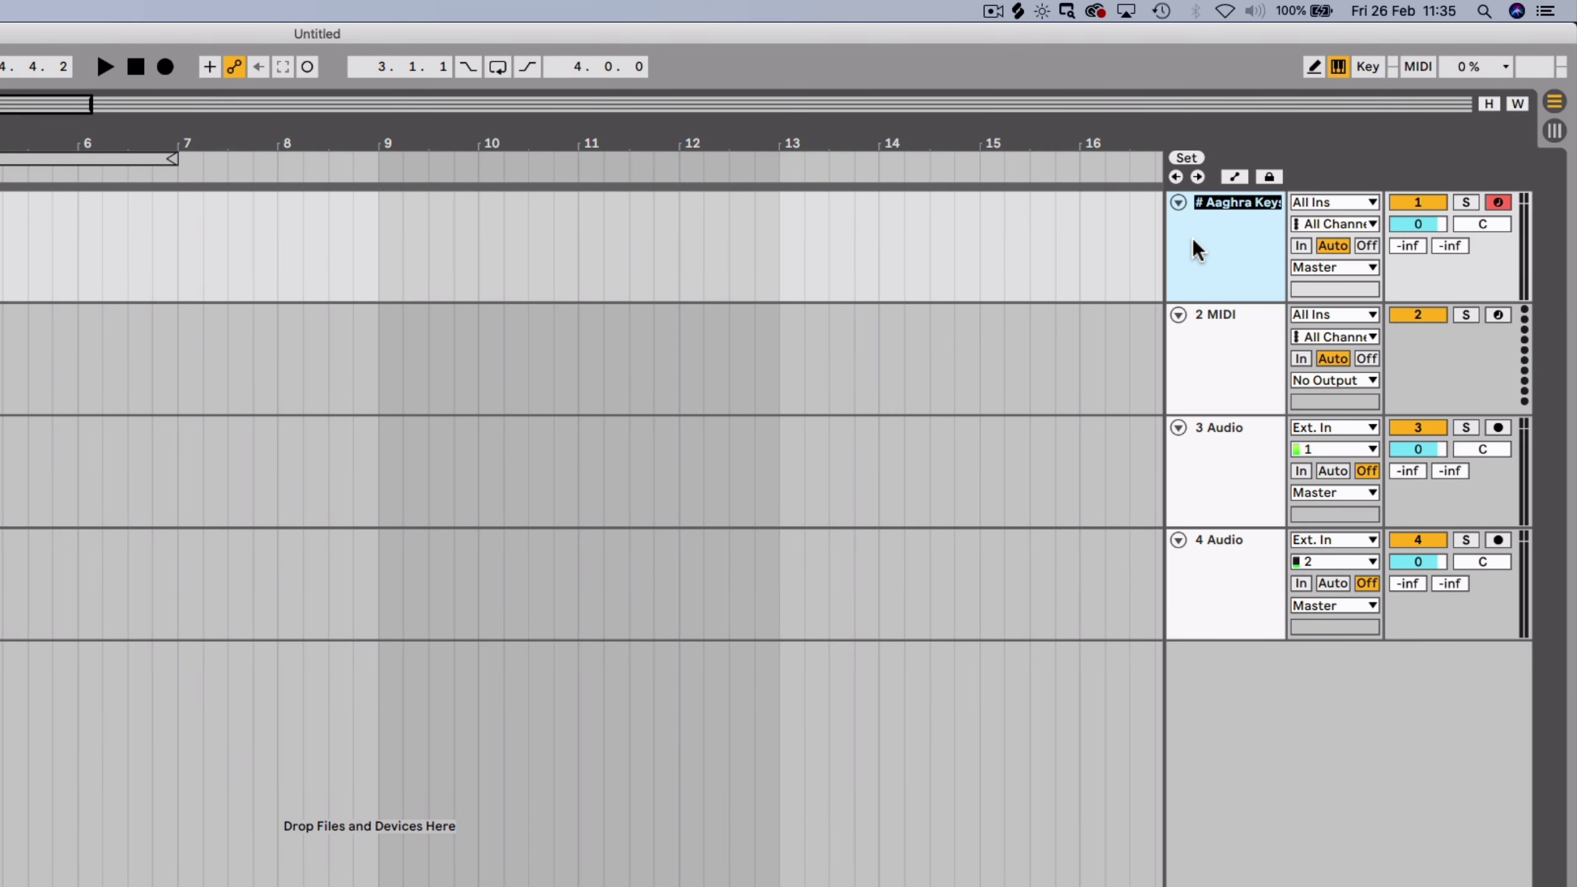
type("Chords")
key("Return")
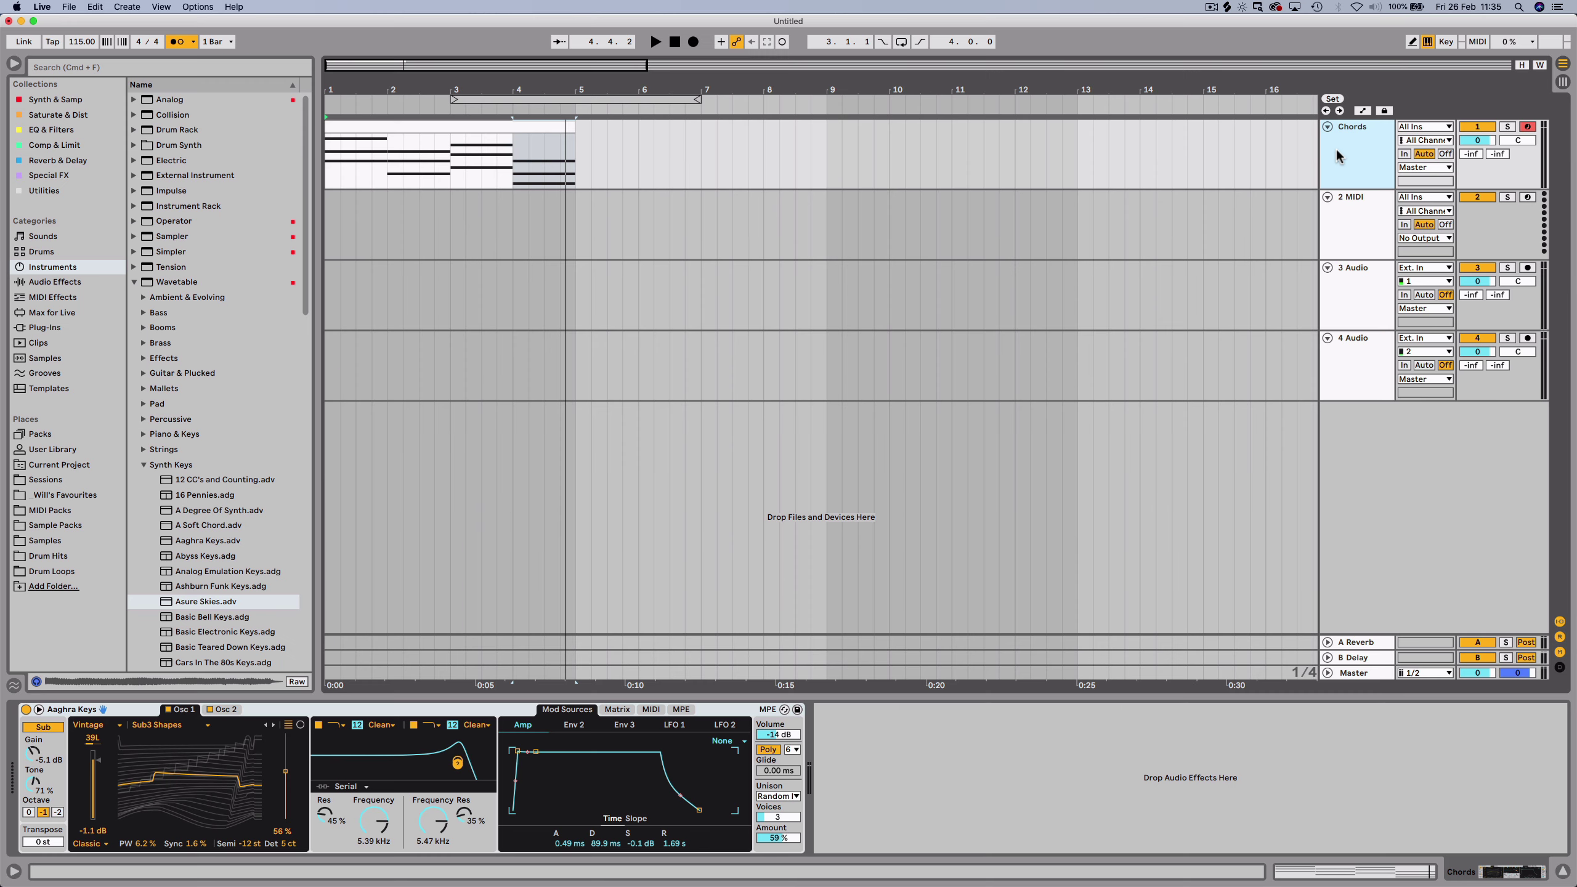
Colour the Chords track light blue and assign the track colour to its clips.
right_click(1336, 149)
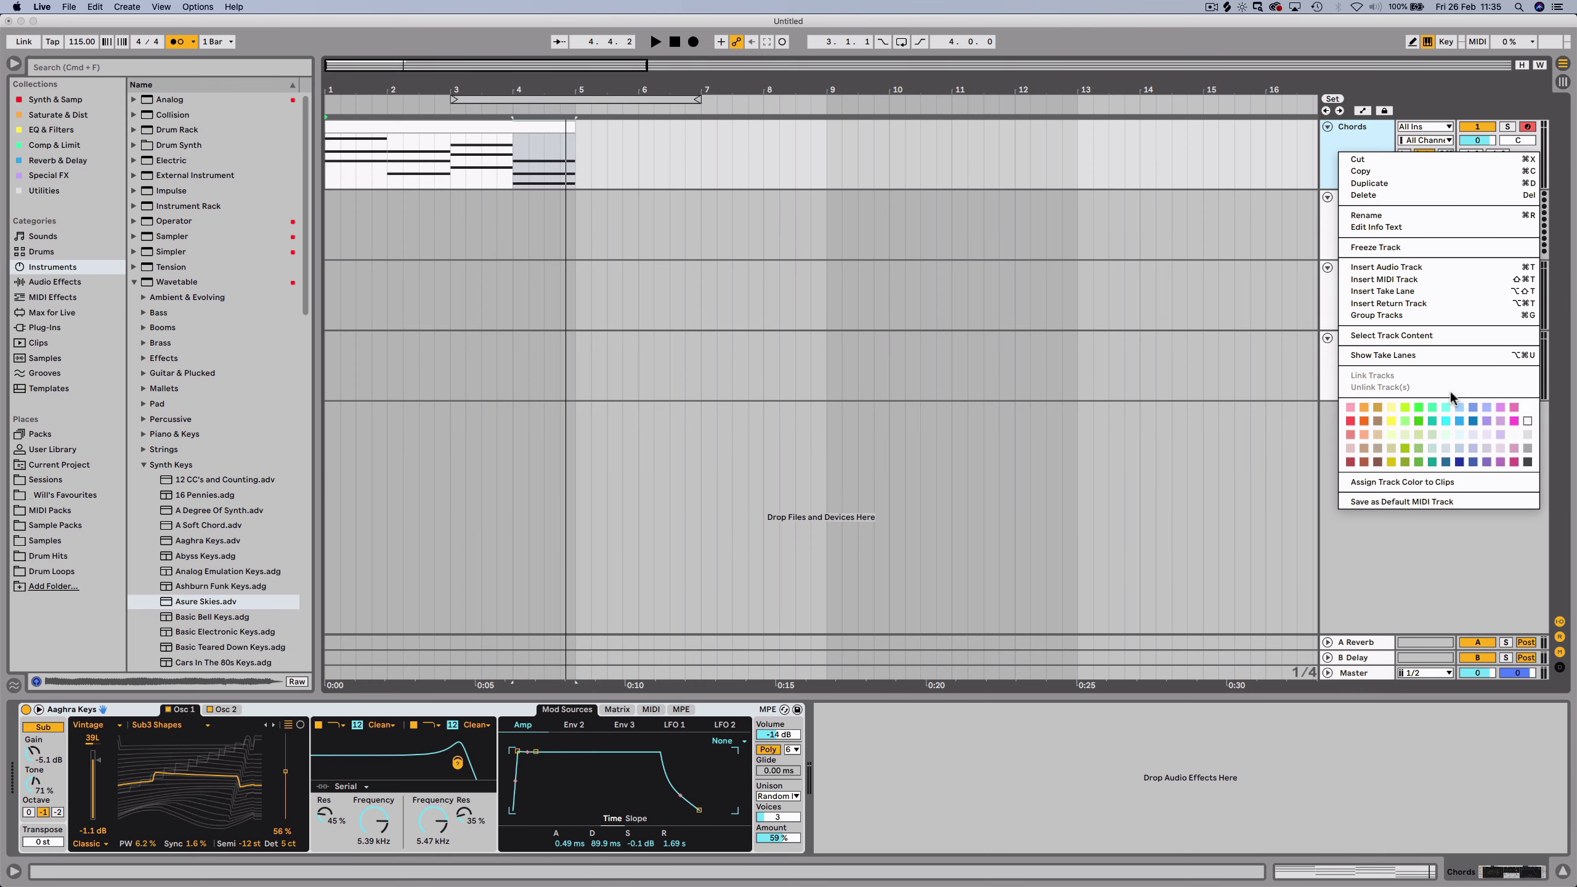
left_click(1459, 409)
right_click(1355, 172)
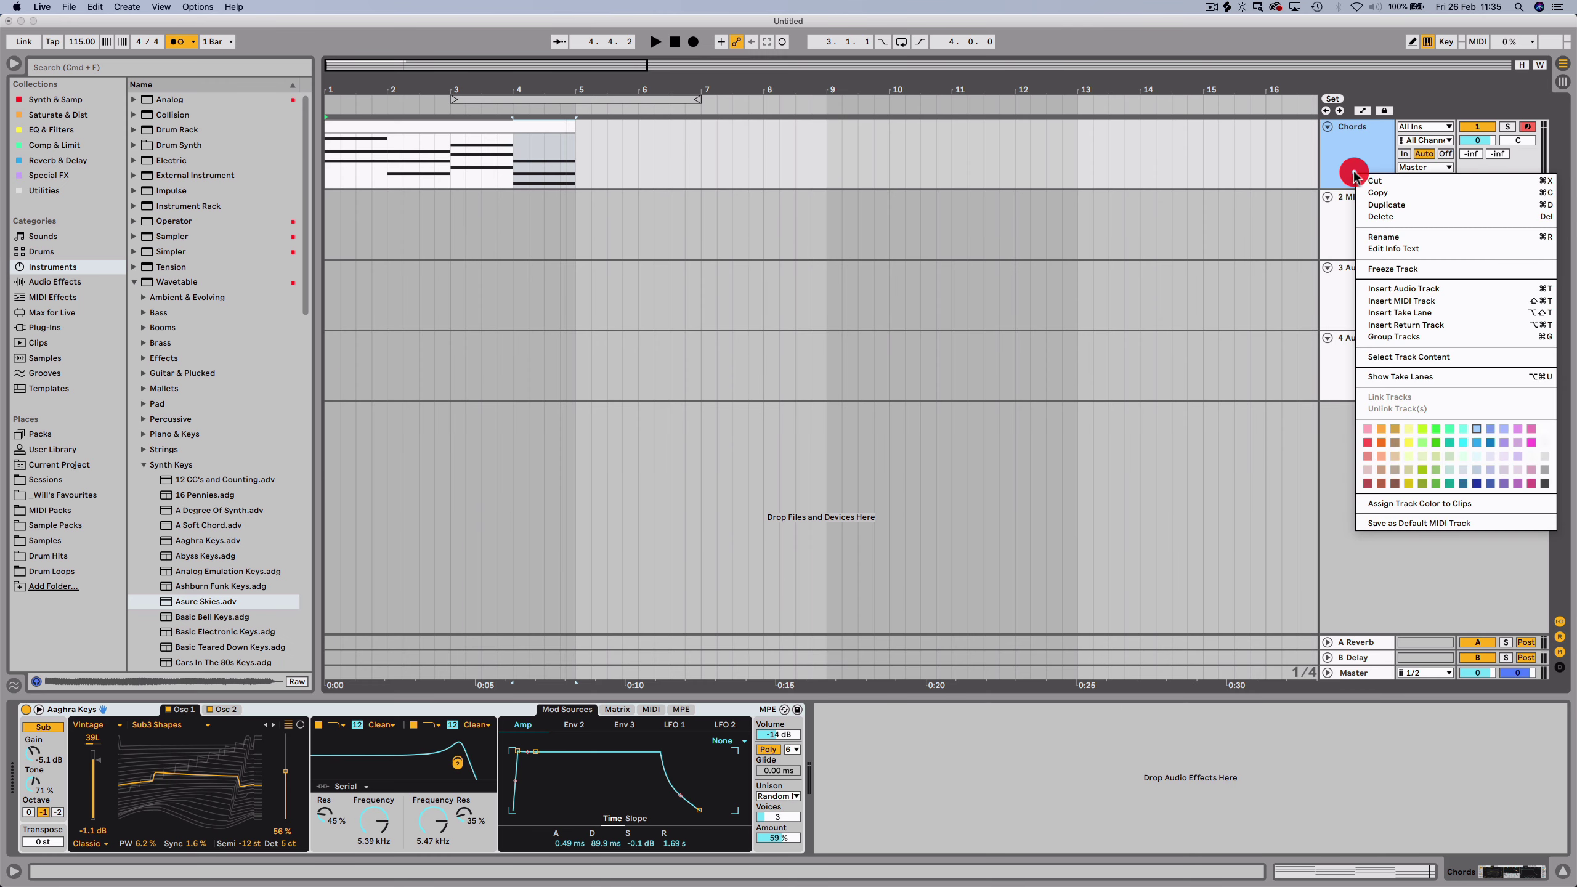
left_click(1411, 506)
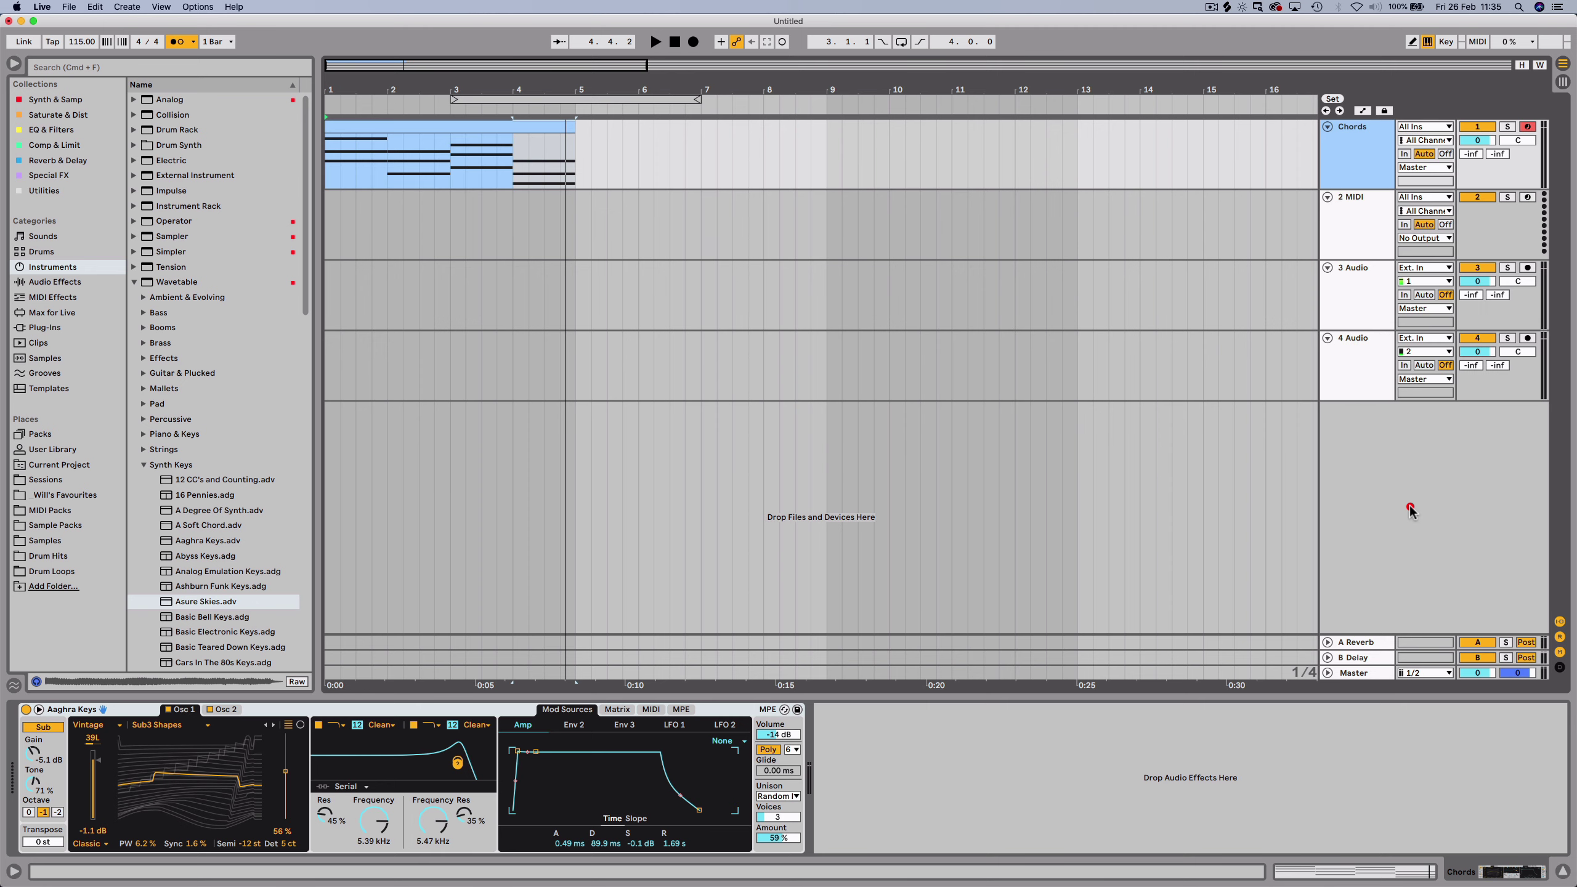
Rename the chord clip on the first track as Chords.
left_click(486, 126)
key("cmd+r")
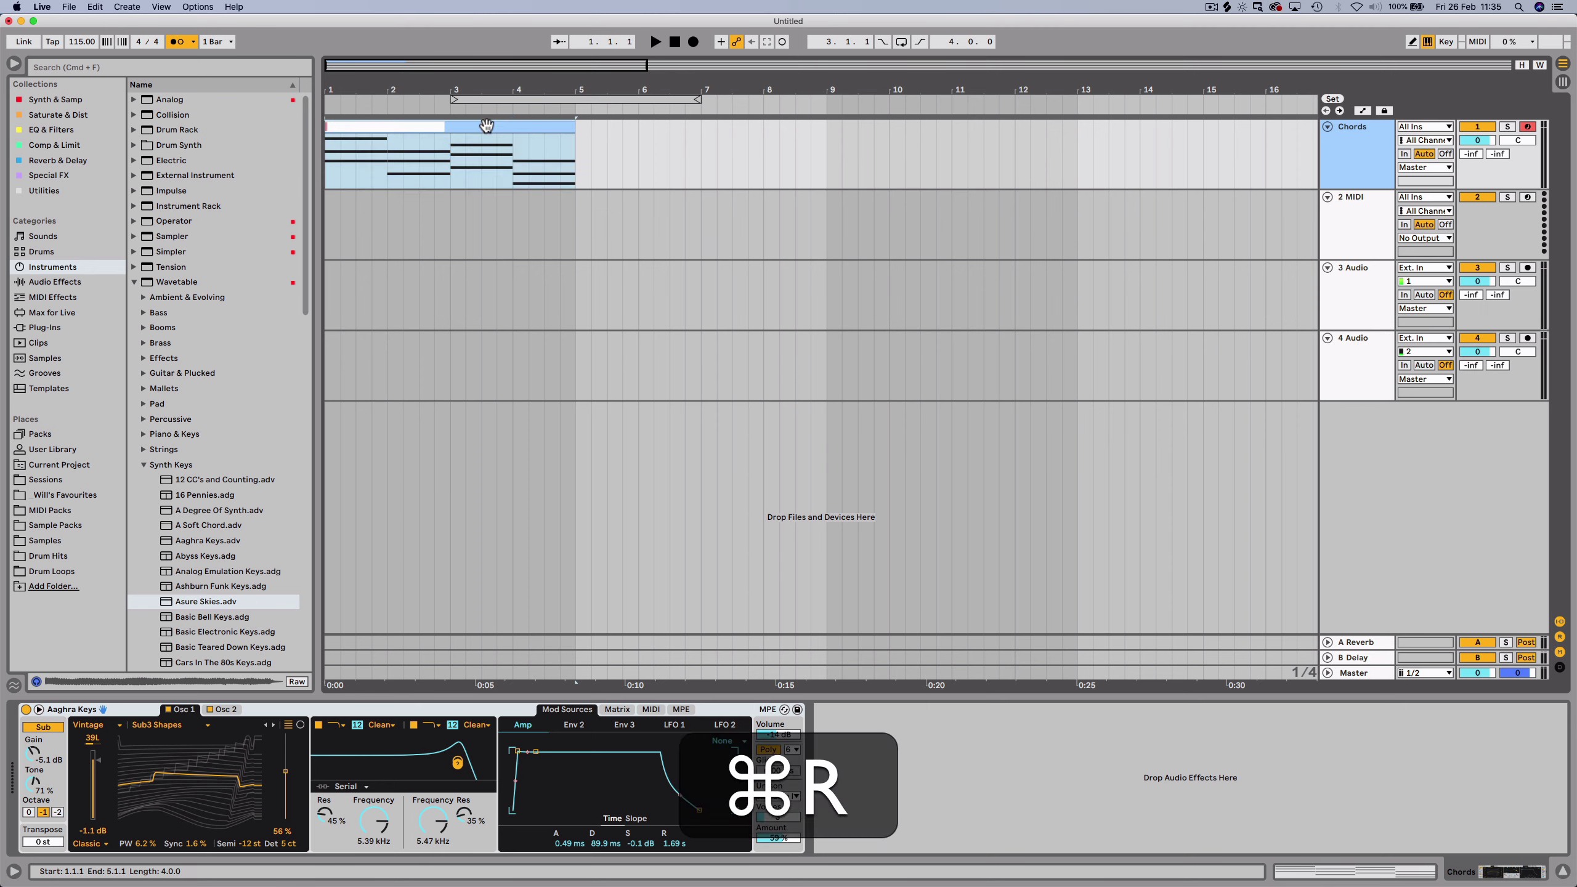
type("Chords")
key("Return")
Move the four-bar arrangement loop so it starts at bar 1 and switch looping on.
left_click(526, 103)
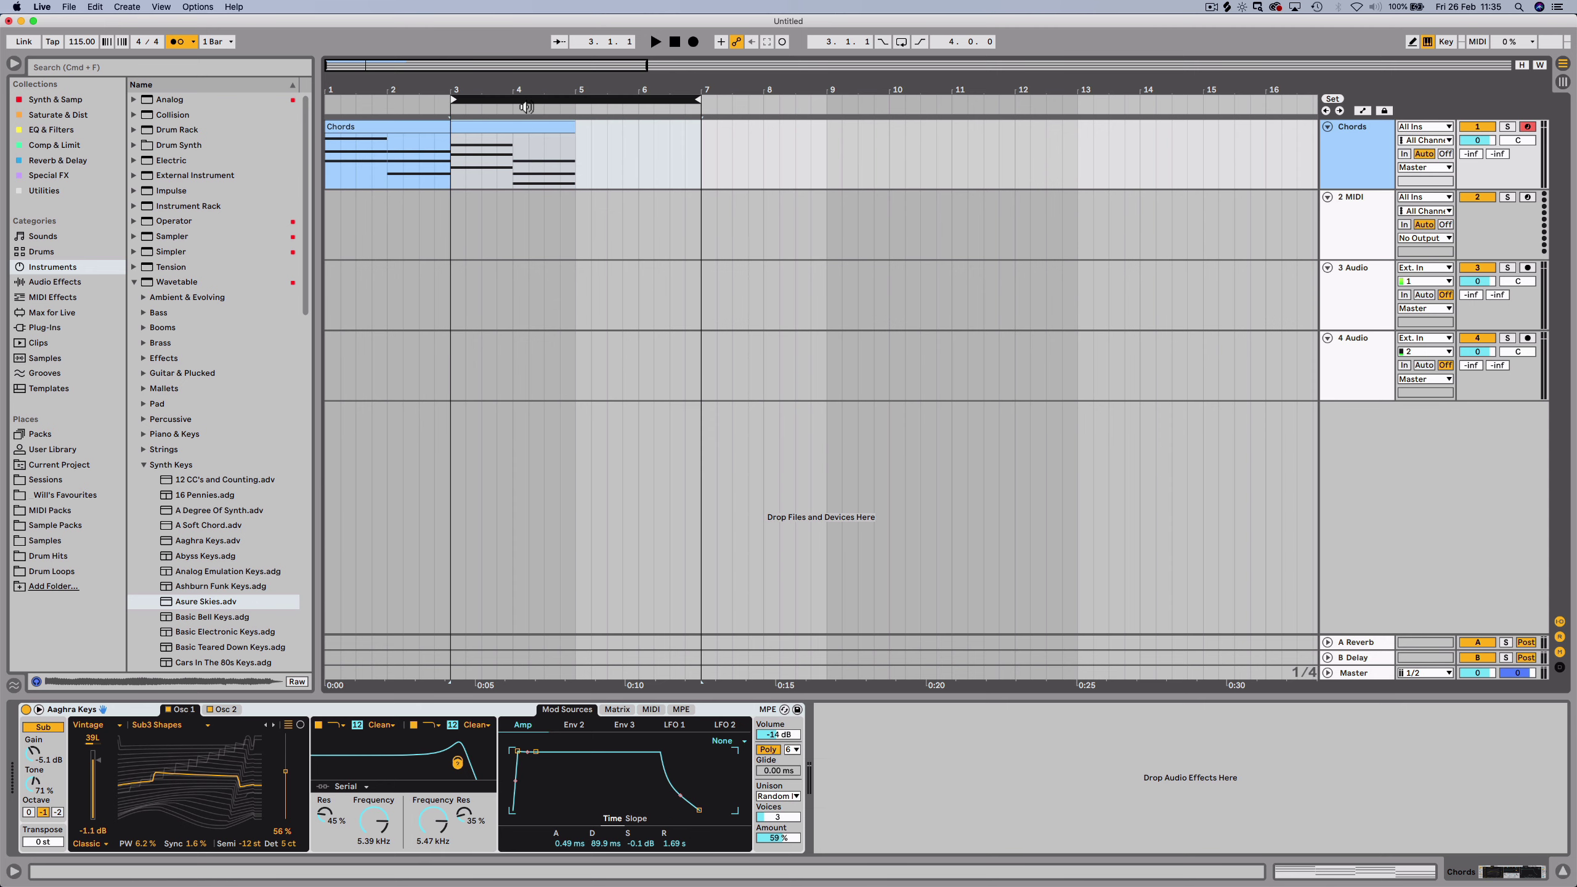
left_click_drag(527, 98, 580, 99)
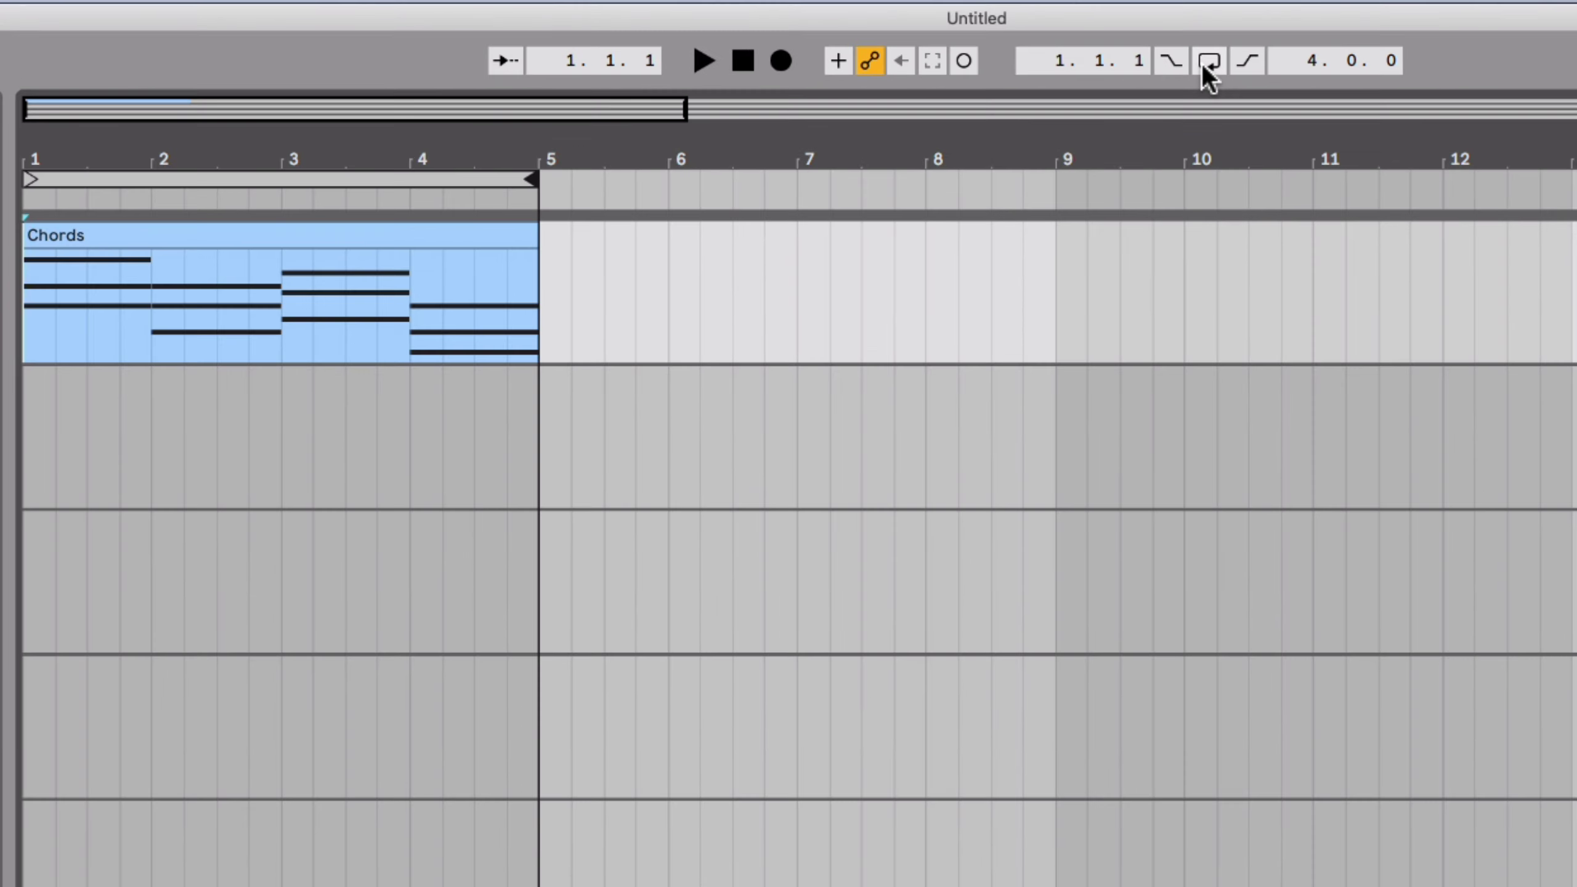
left_click(920, 45)
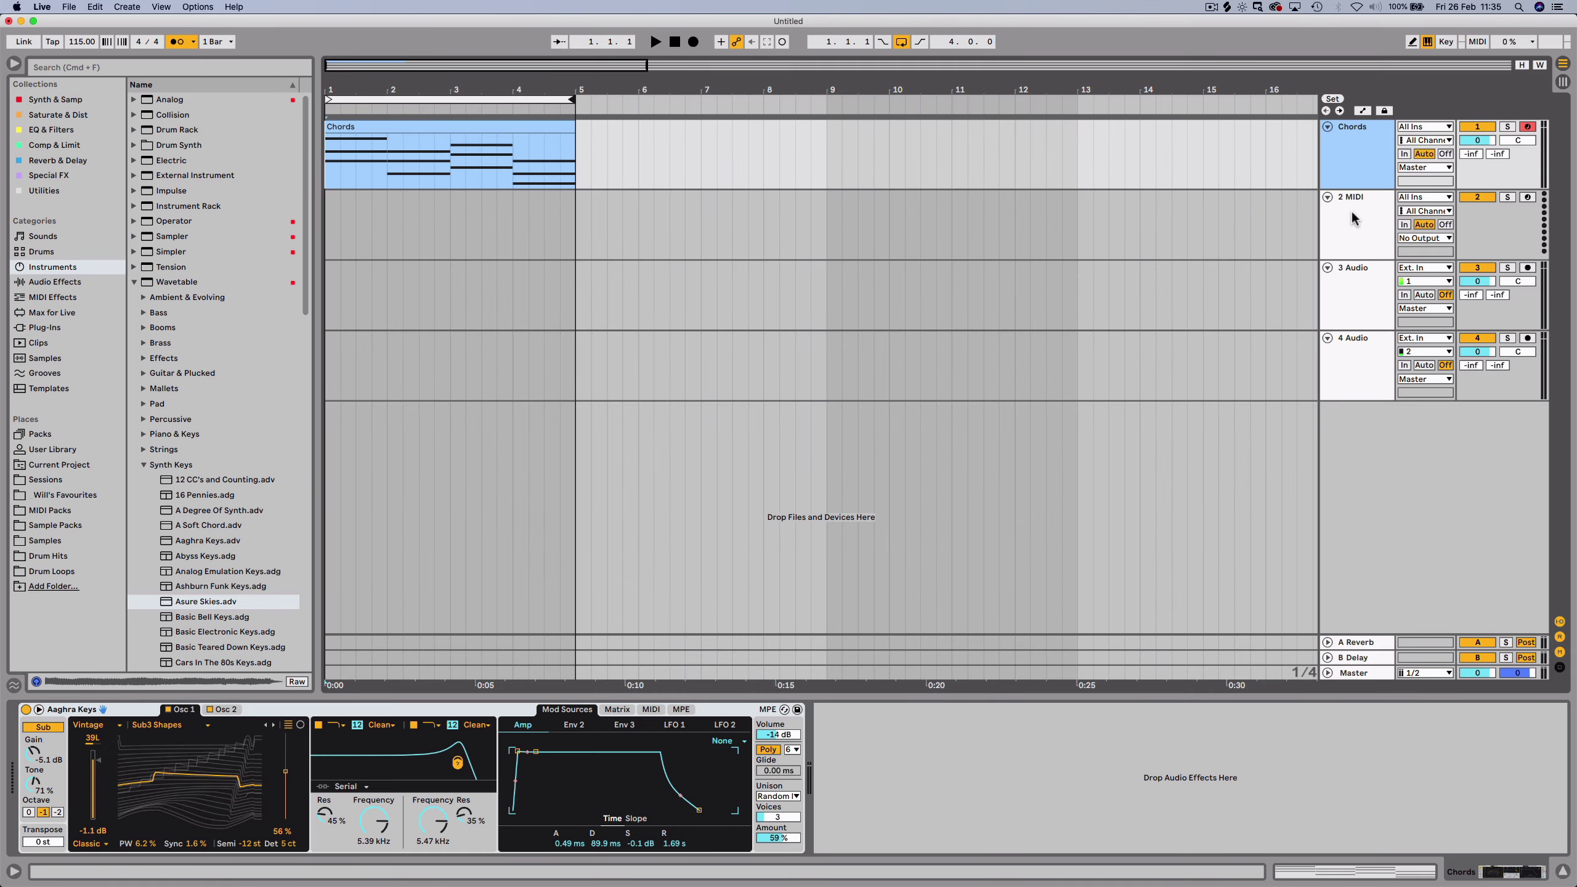
Insert an empty four-bar MIDI clip on the 2 MIDI track, spanning bars 1 to 4.
left_click_drag(570, 226, 362, 230)
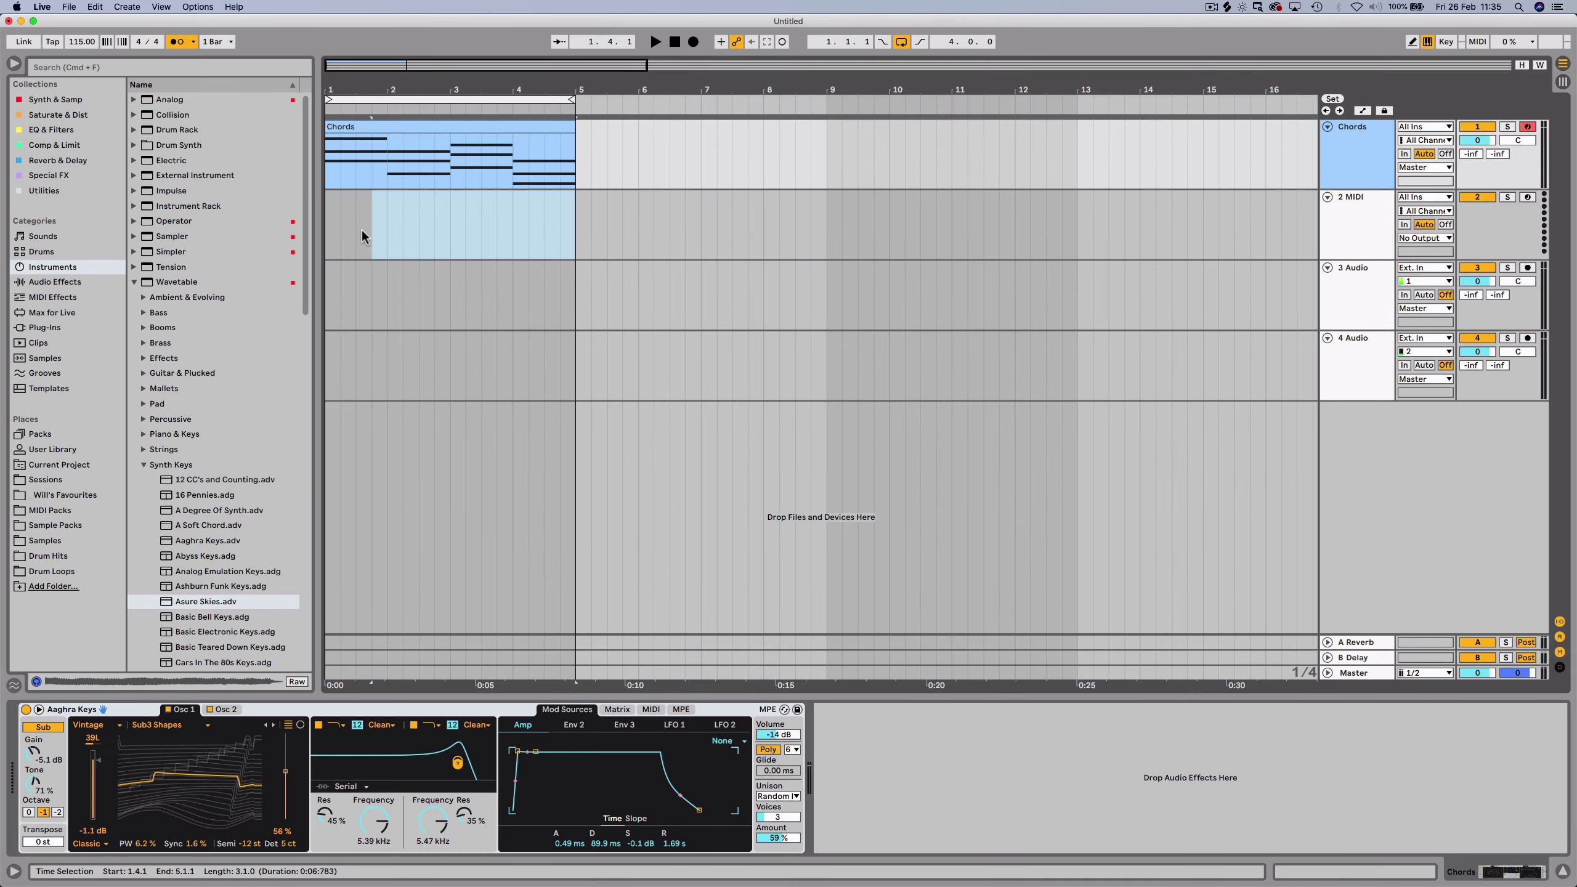
left_click(322, 235)
left_click(127, 7)
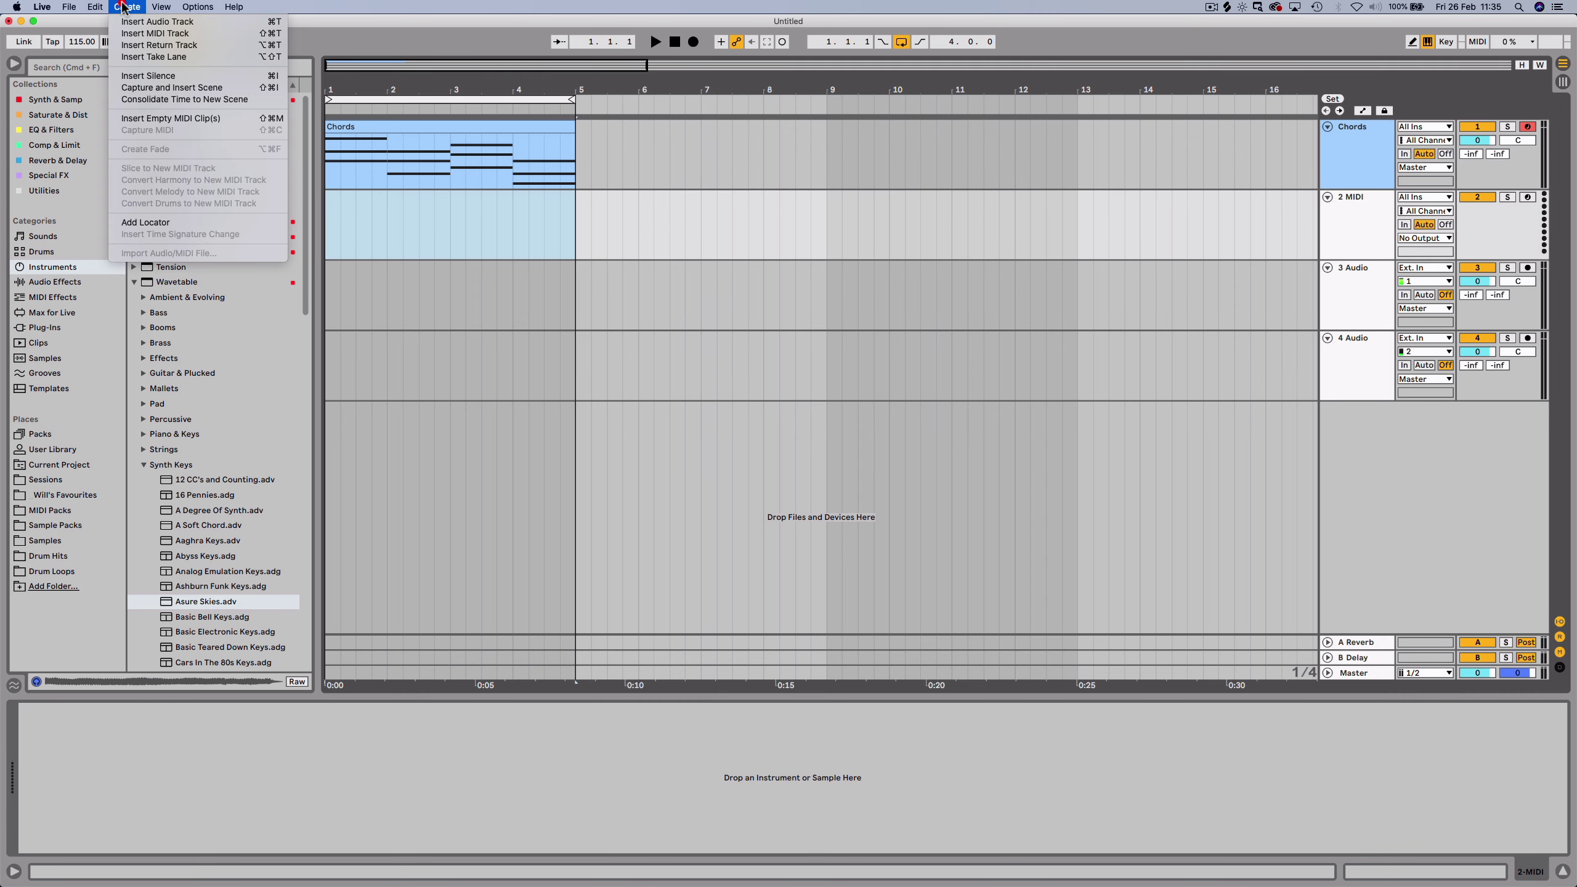
left_click(160, 119)
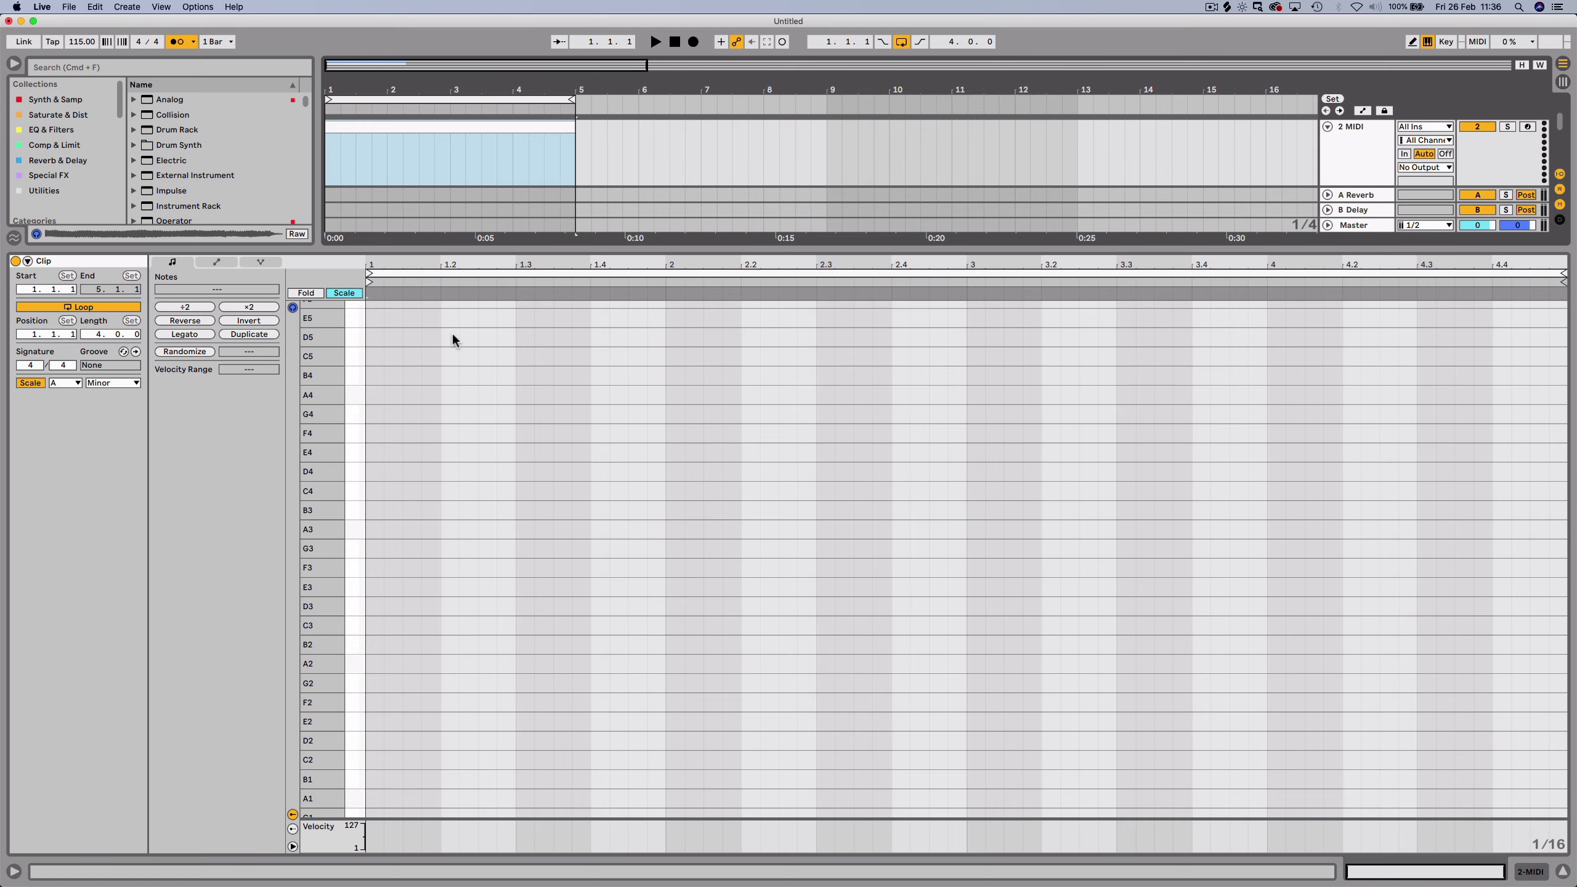
Copy the root notes A3, F3, G3 and D3 of the four chords in the Chords clip.
key("shift")
left_click_drag(454, 247, 421, 591)
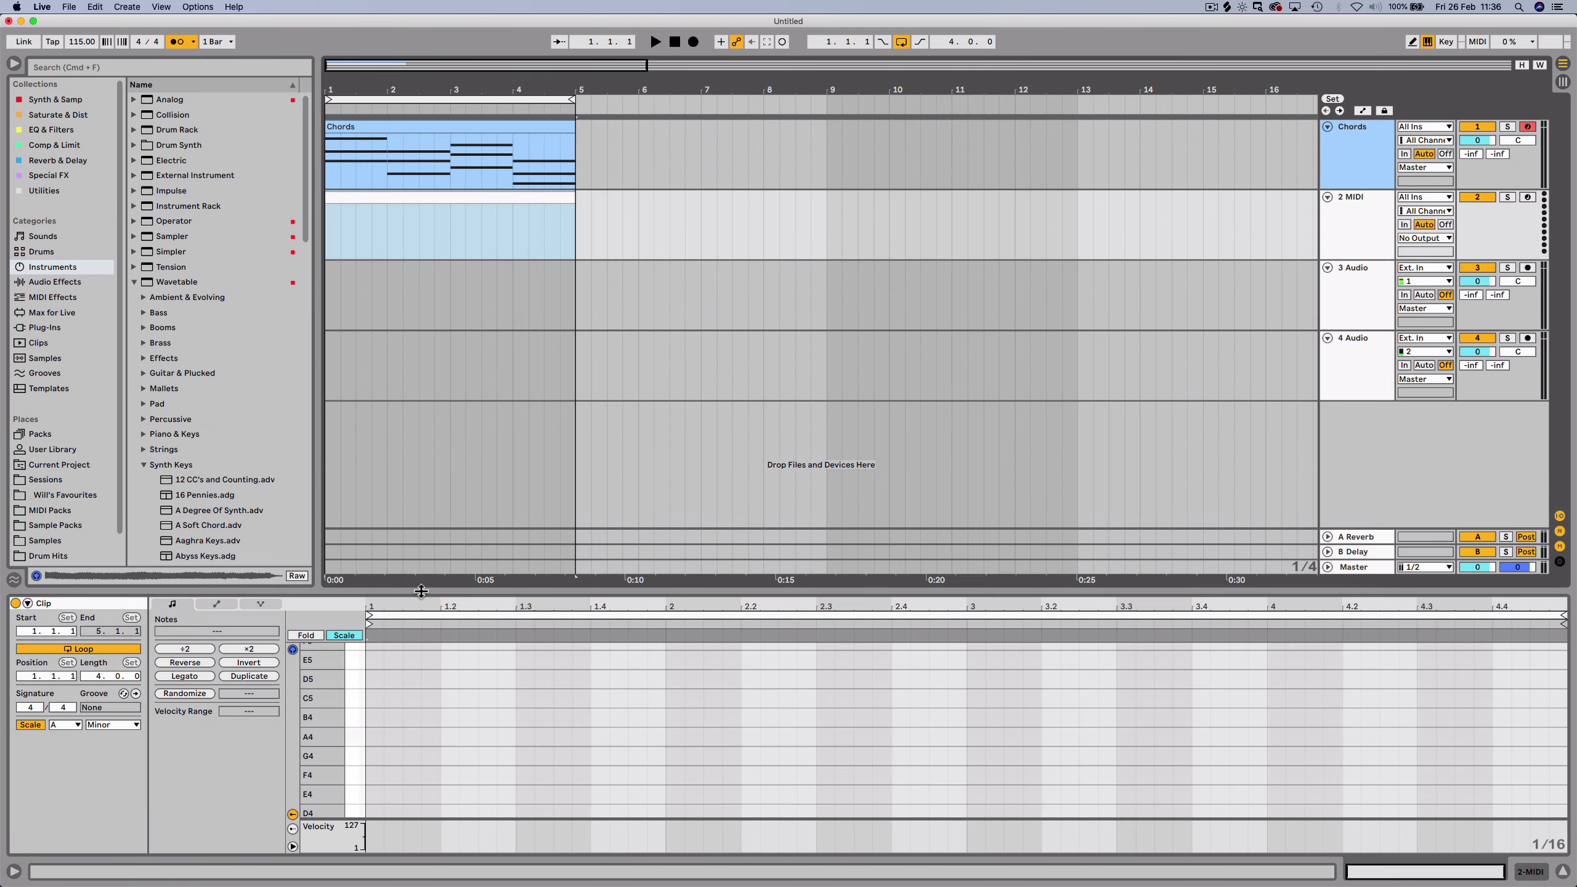
left_click(409, 125)
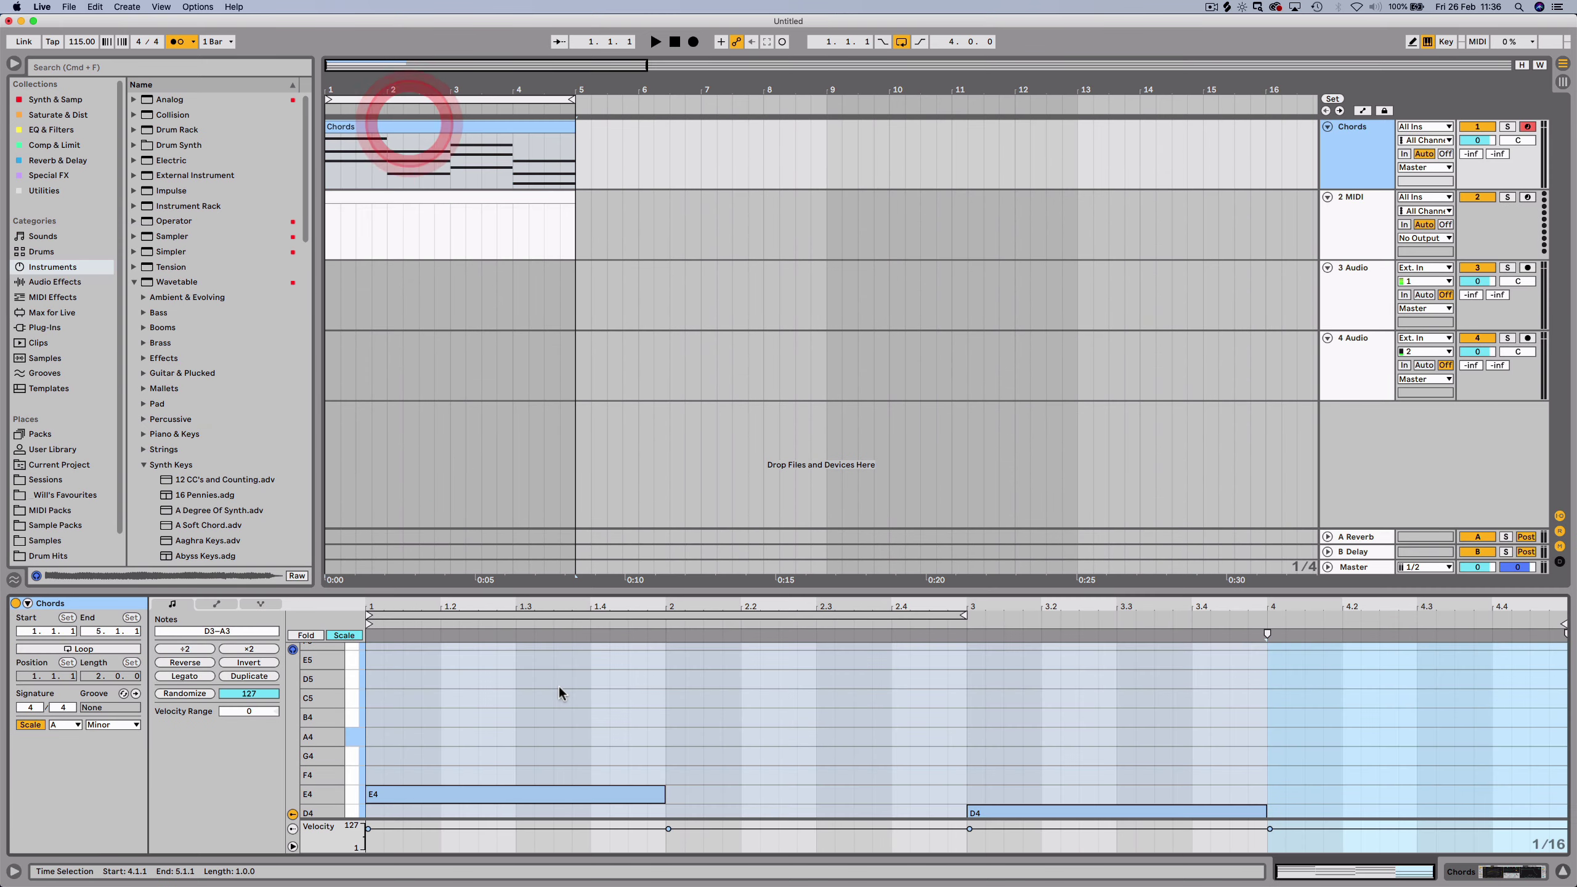
scroll(559, 687, "down", 5)
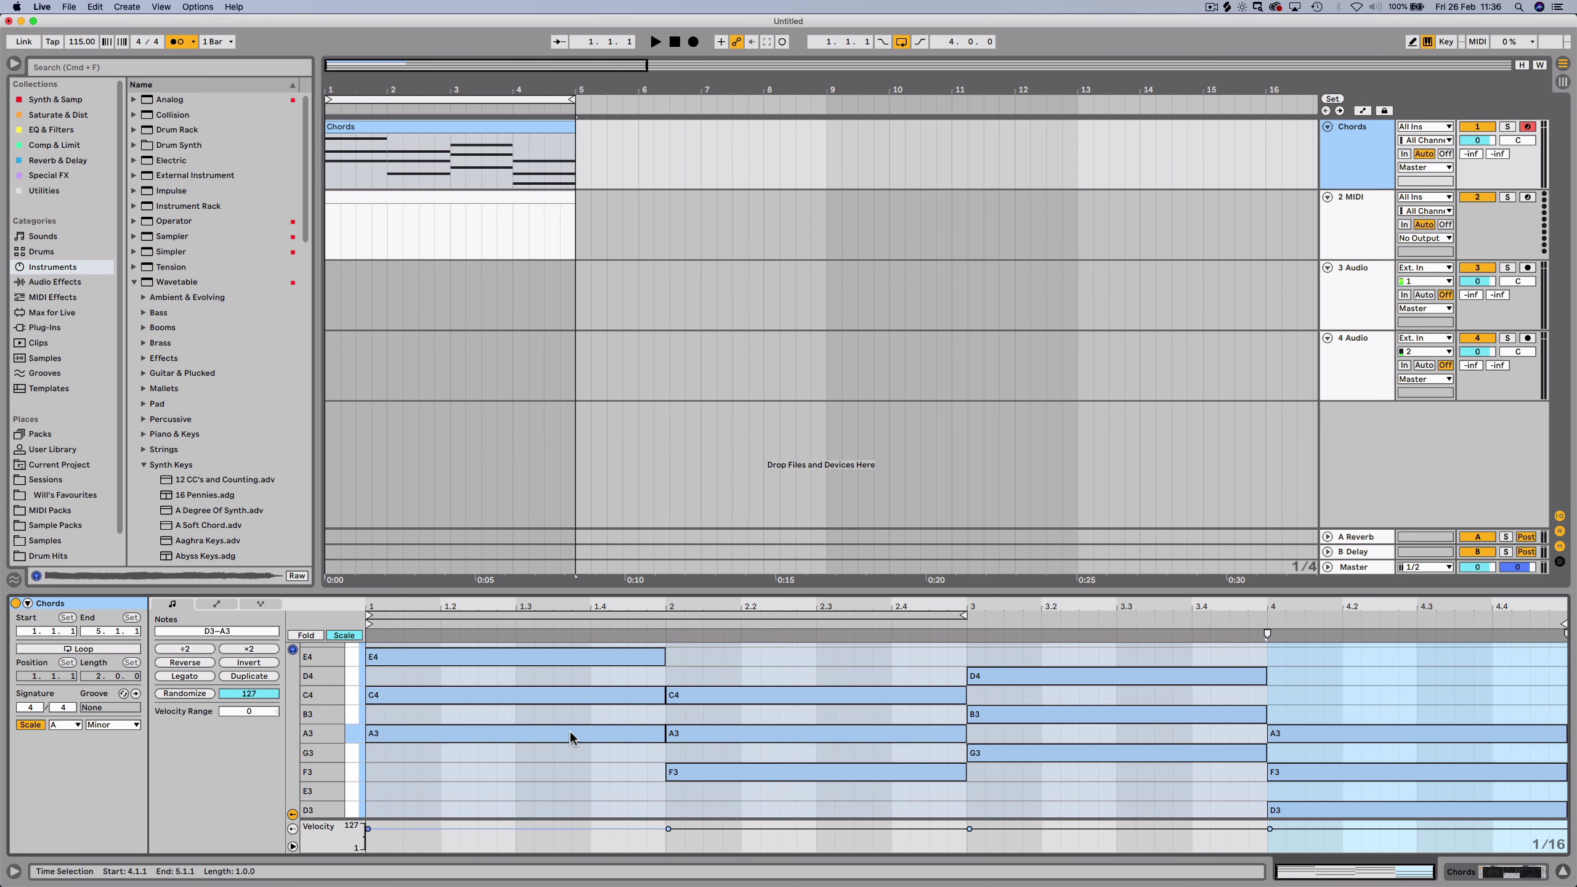
left_click(458, 733)
left_click(717, 773, "shift")
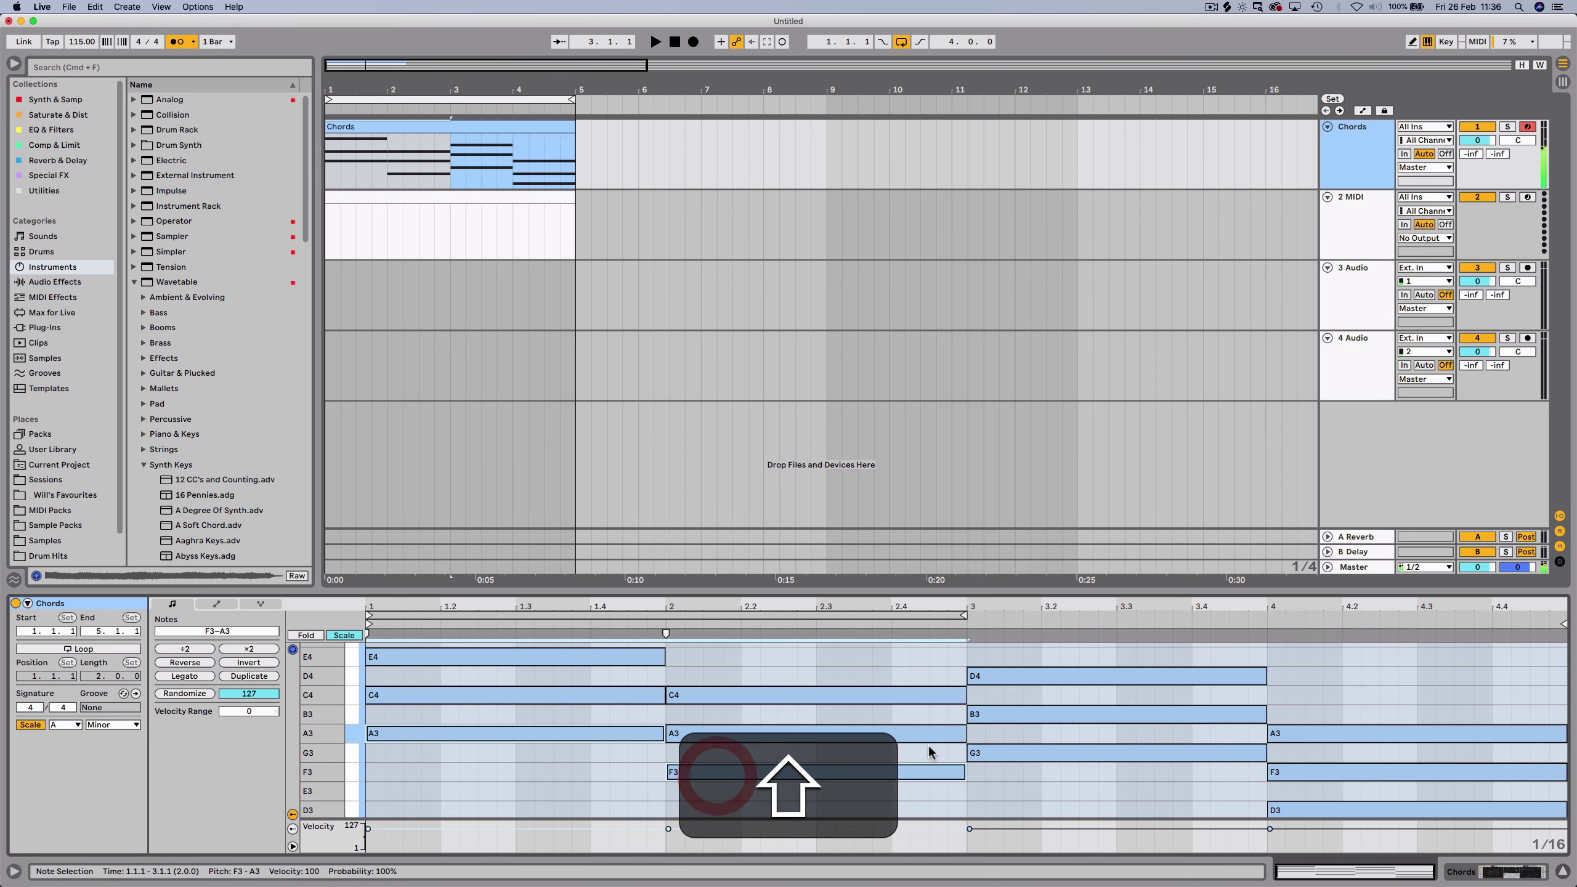
left_click(1019, 753, "shift")
left_click(1285, 808, "shift")
key("super+c")
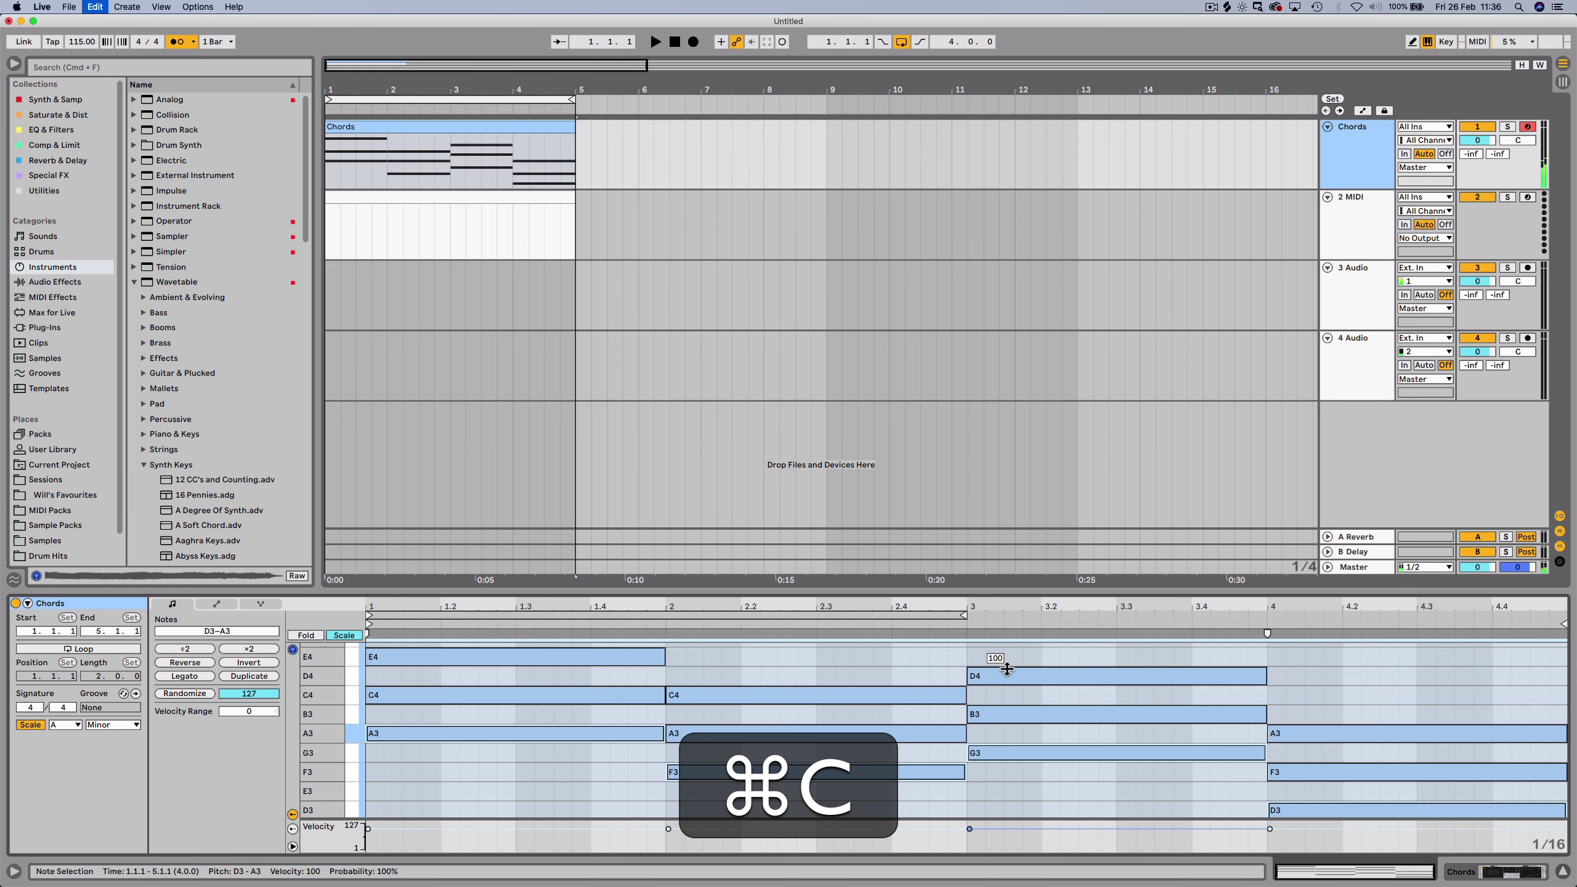
Paste the copied root notes at bar 1 of the empty clip on the 2 MIDI track.
left_click(426, 195)
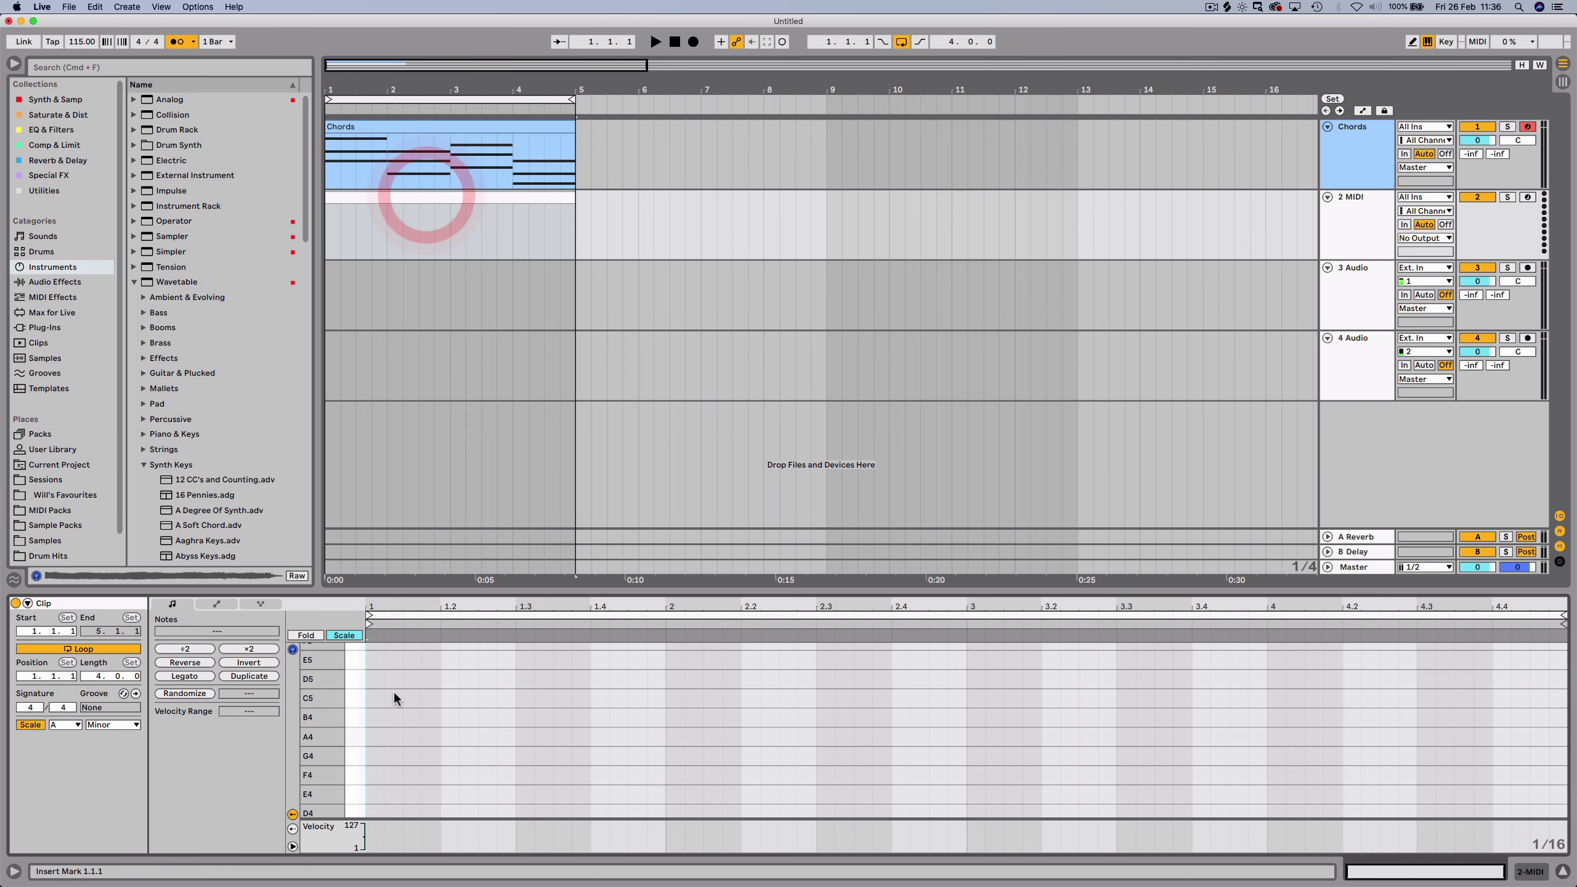
left_click(370, 716)
key("super+v")
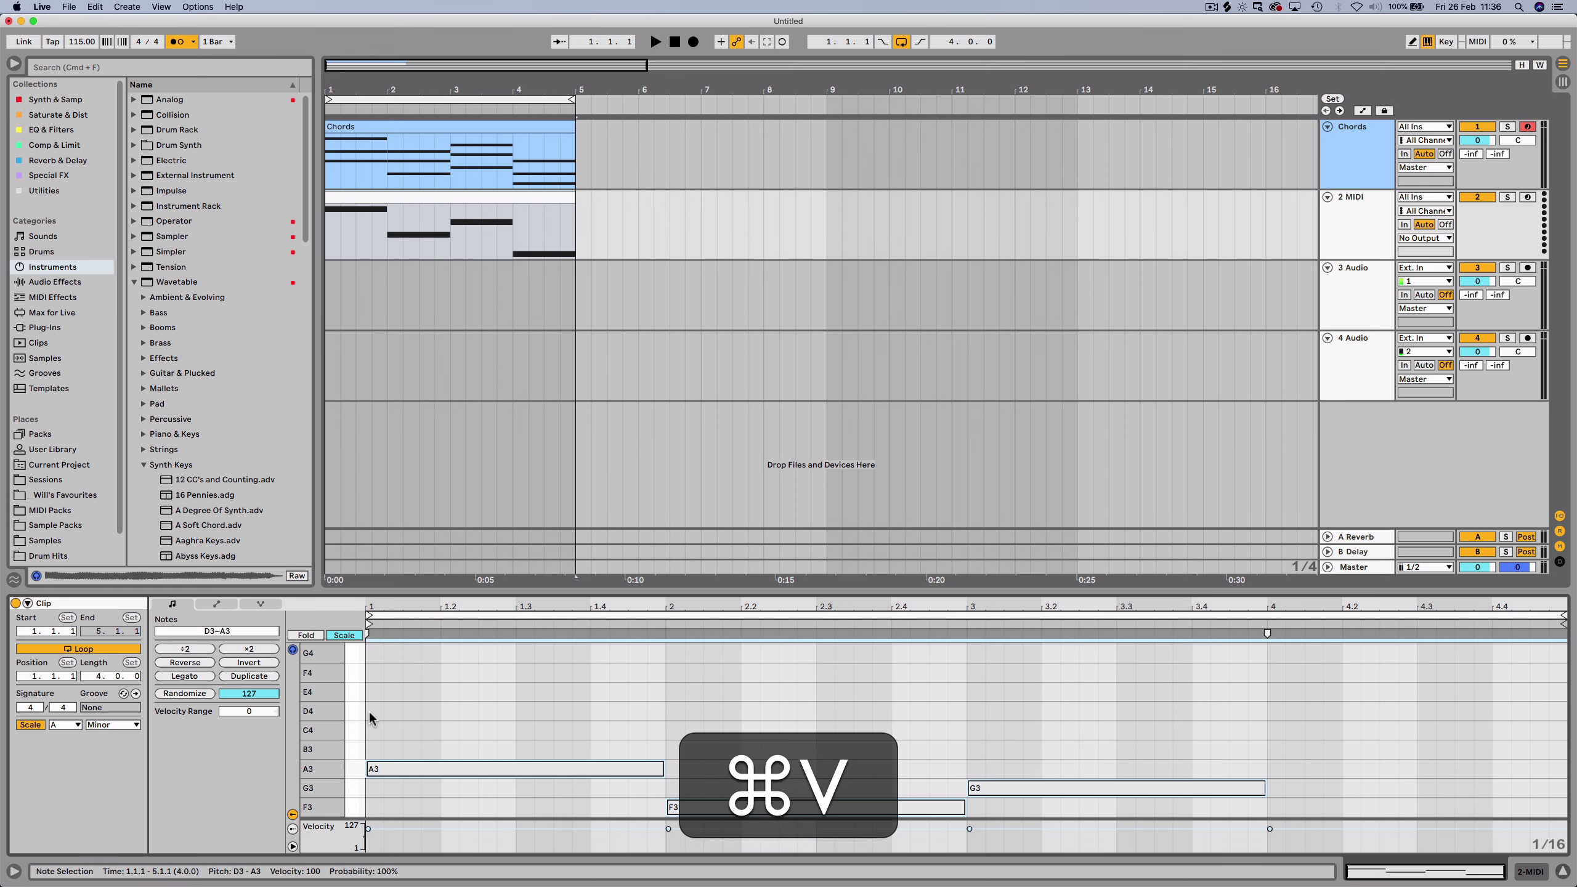
Load the Abdominal Bass preset from the Bass sounds onto the 2 MIDI track and play the loop.
left_click(1371, 234)
key("shift+Tab")
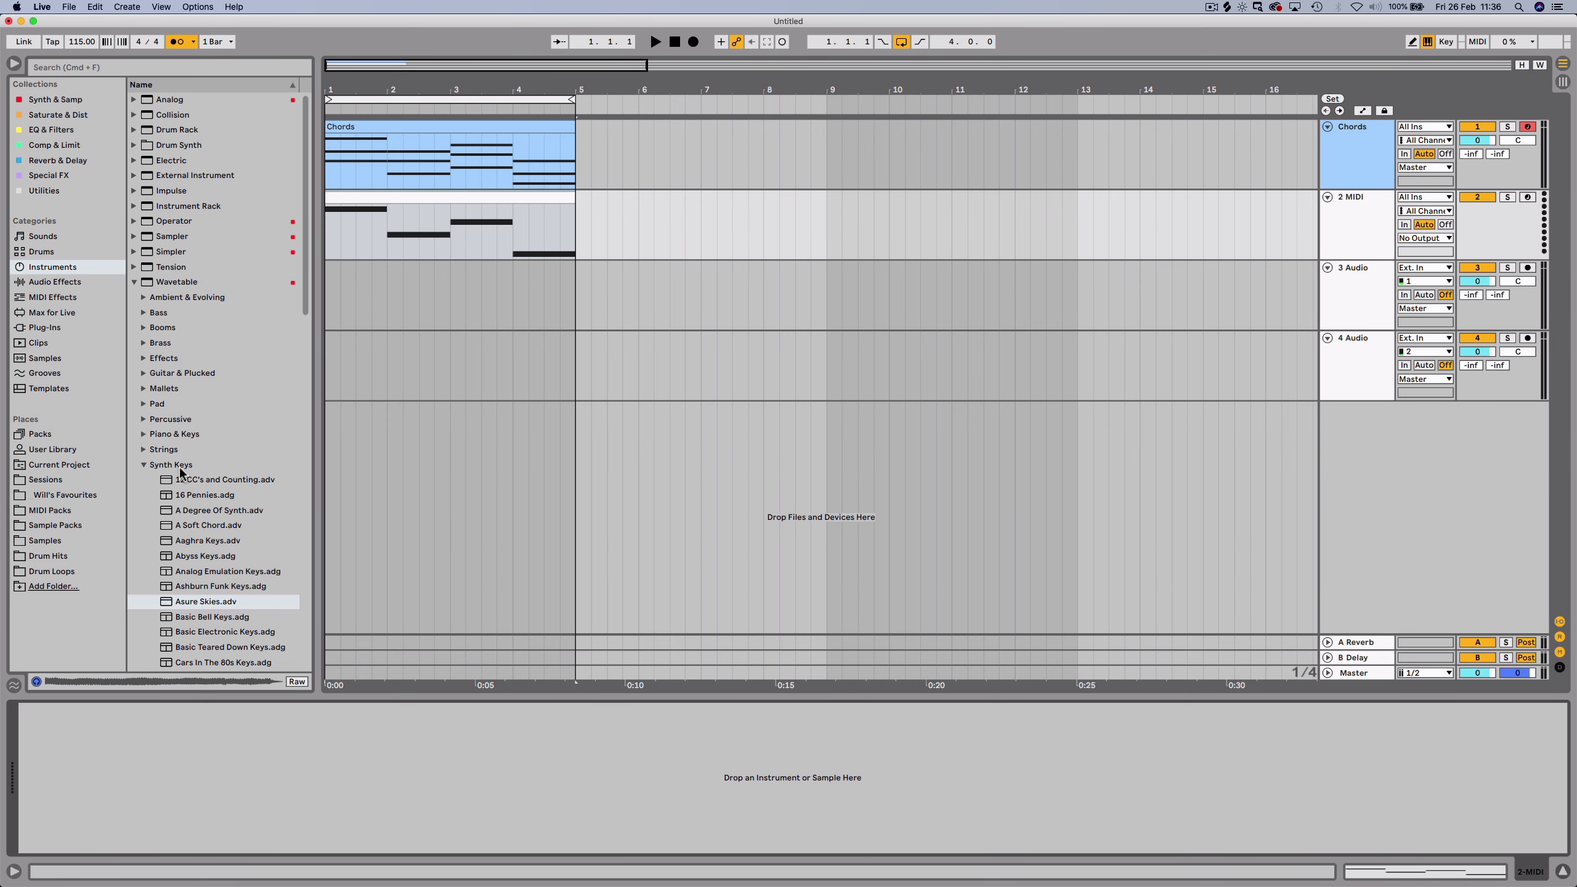
left_click(134, 283)
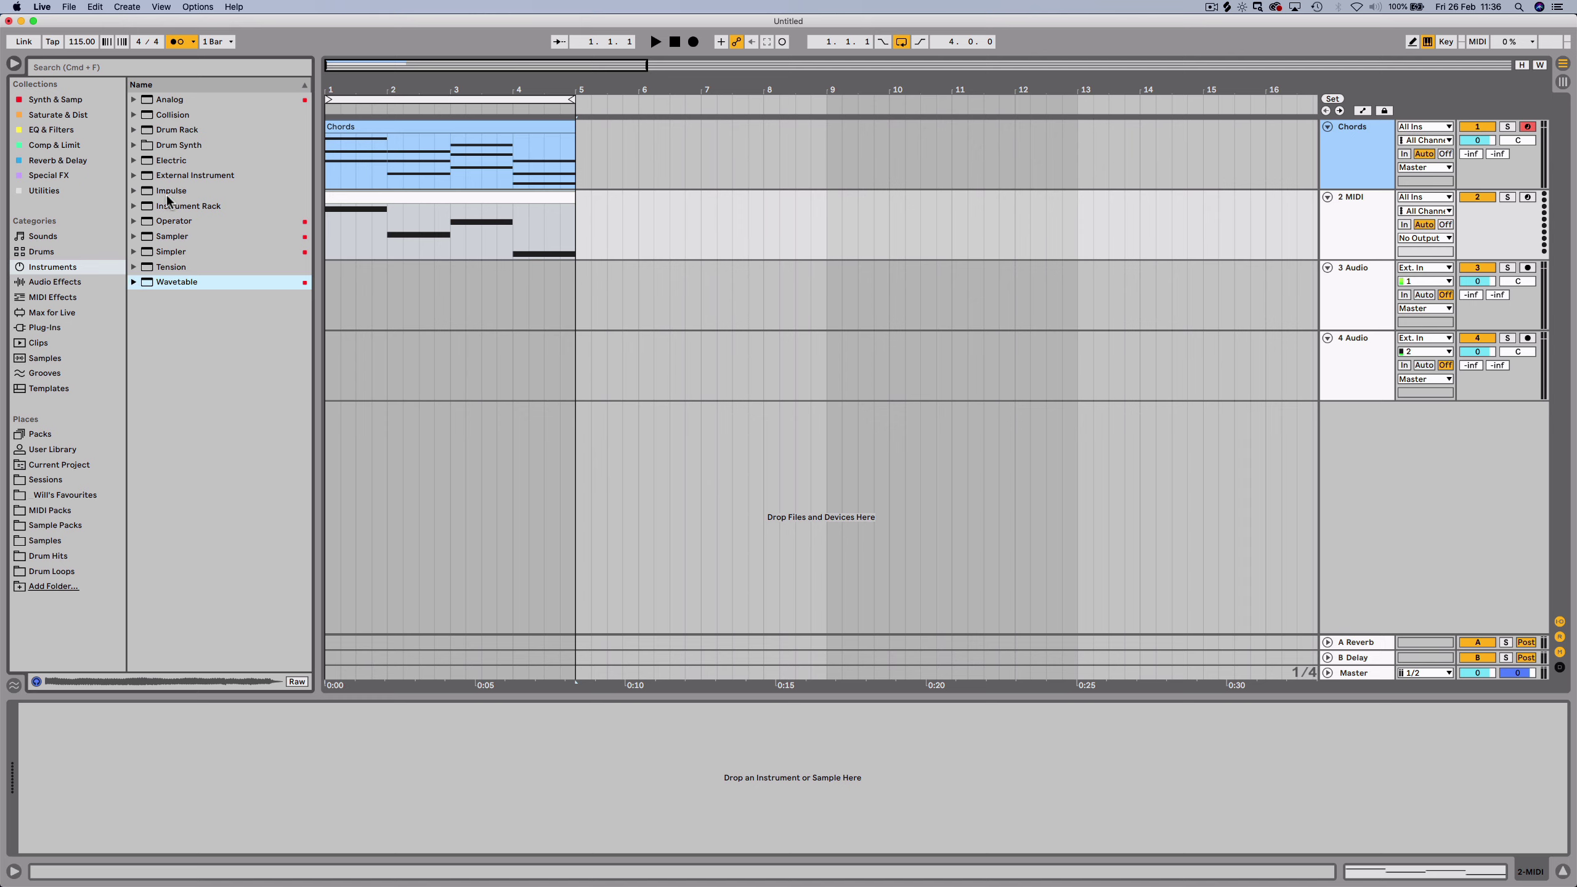
left_click(50, 237)
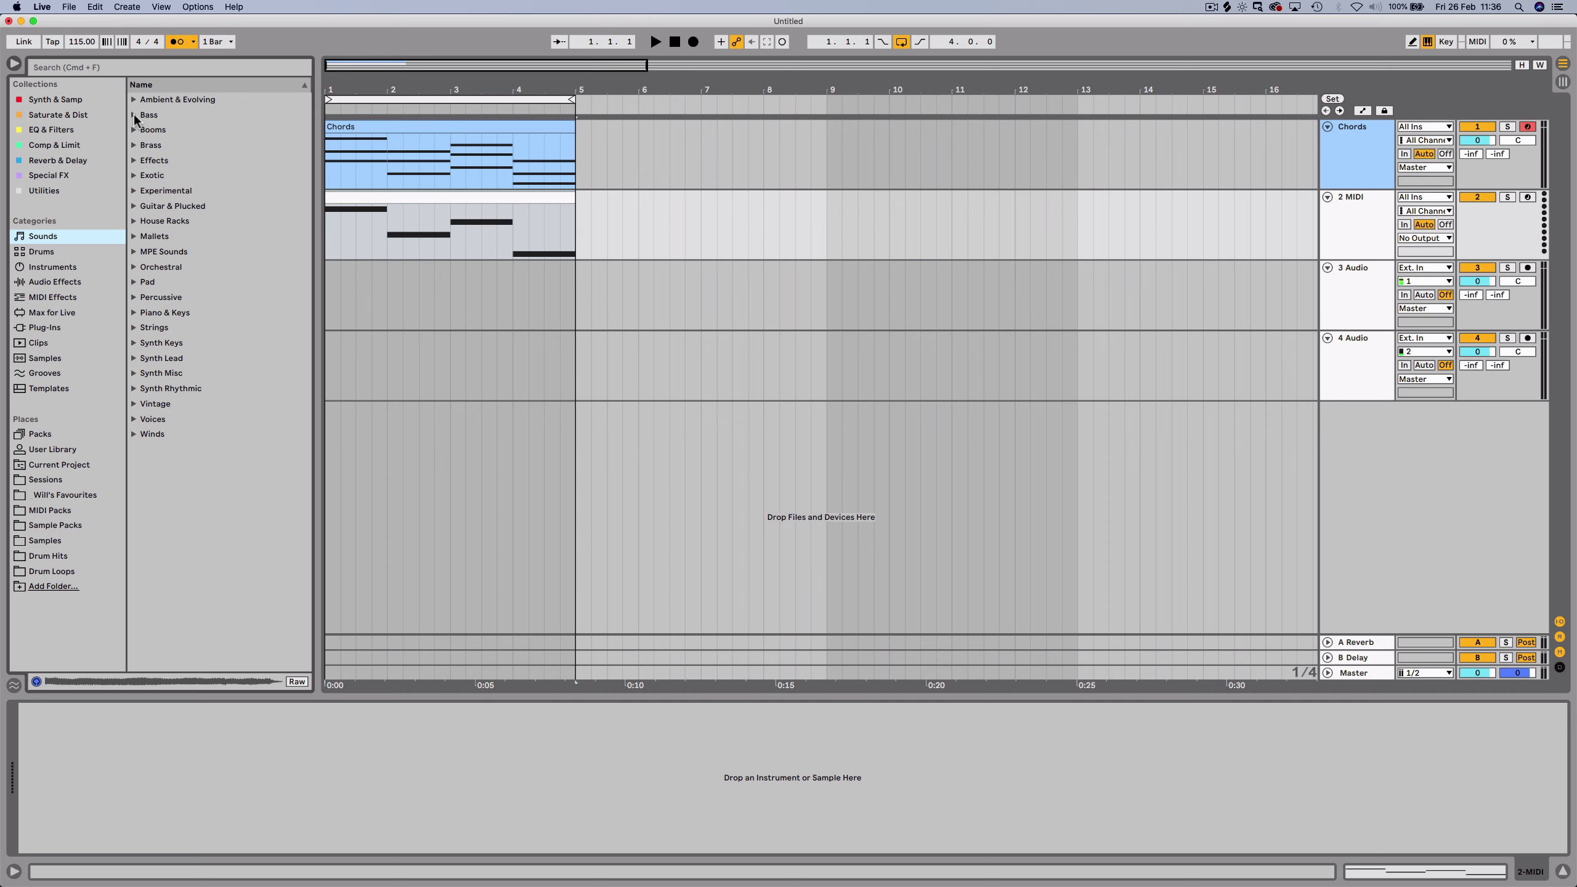
left_click(134, 116)
left_click(195, 131)
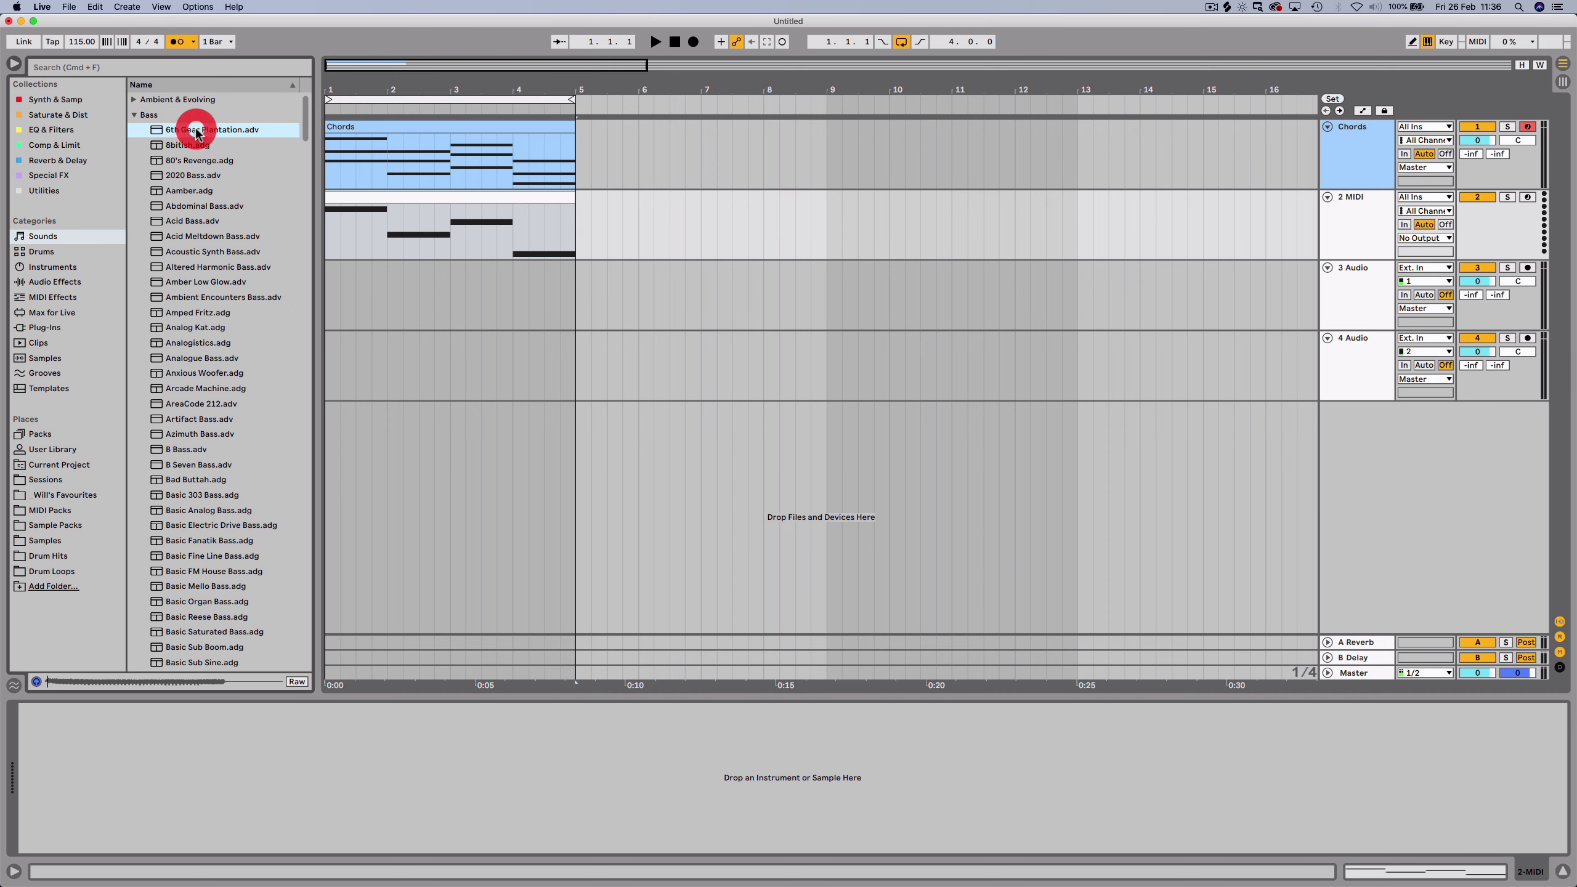
left_click(201, 207)
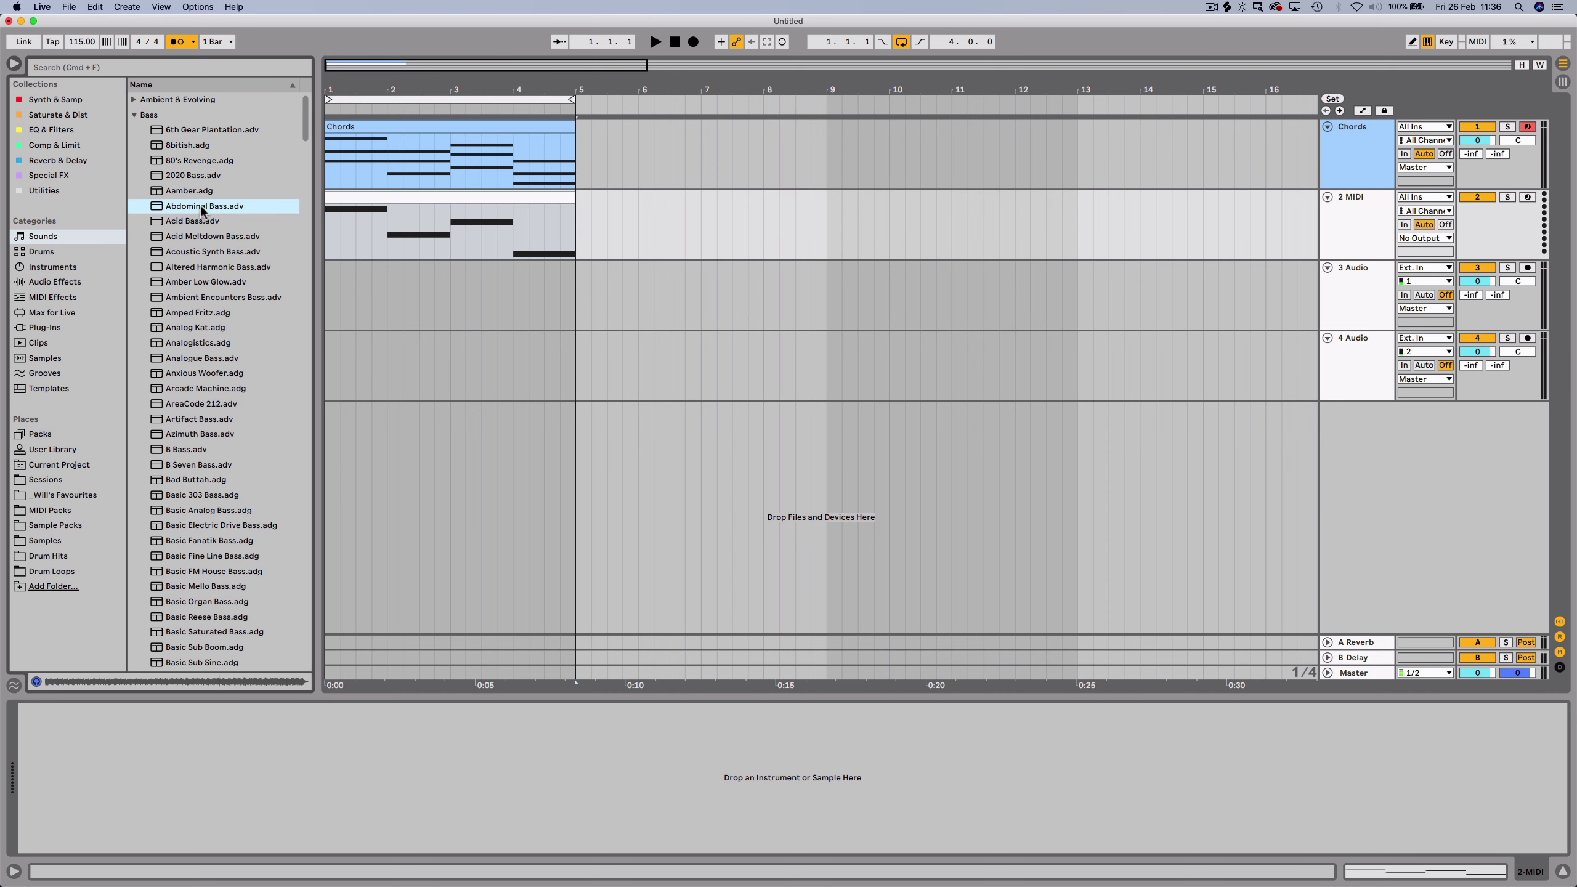
left_click_drag(358, 227, 353, 220)
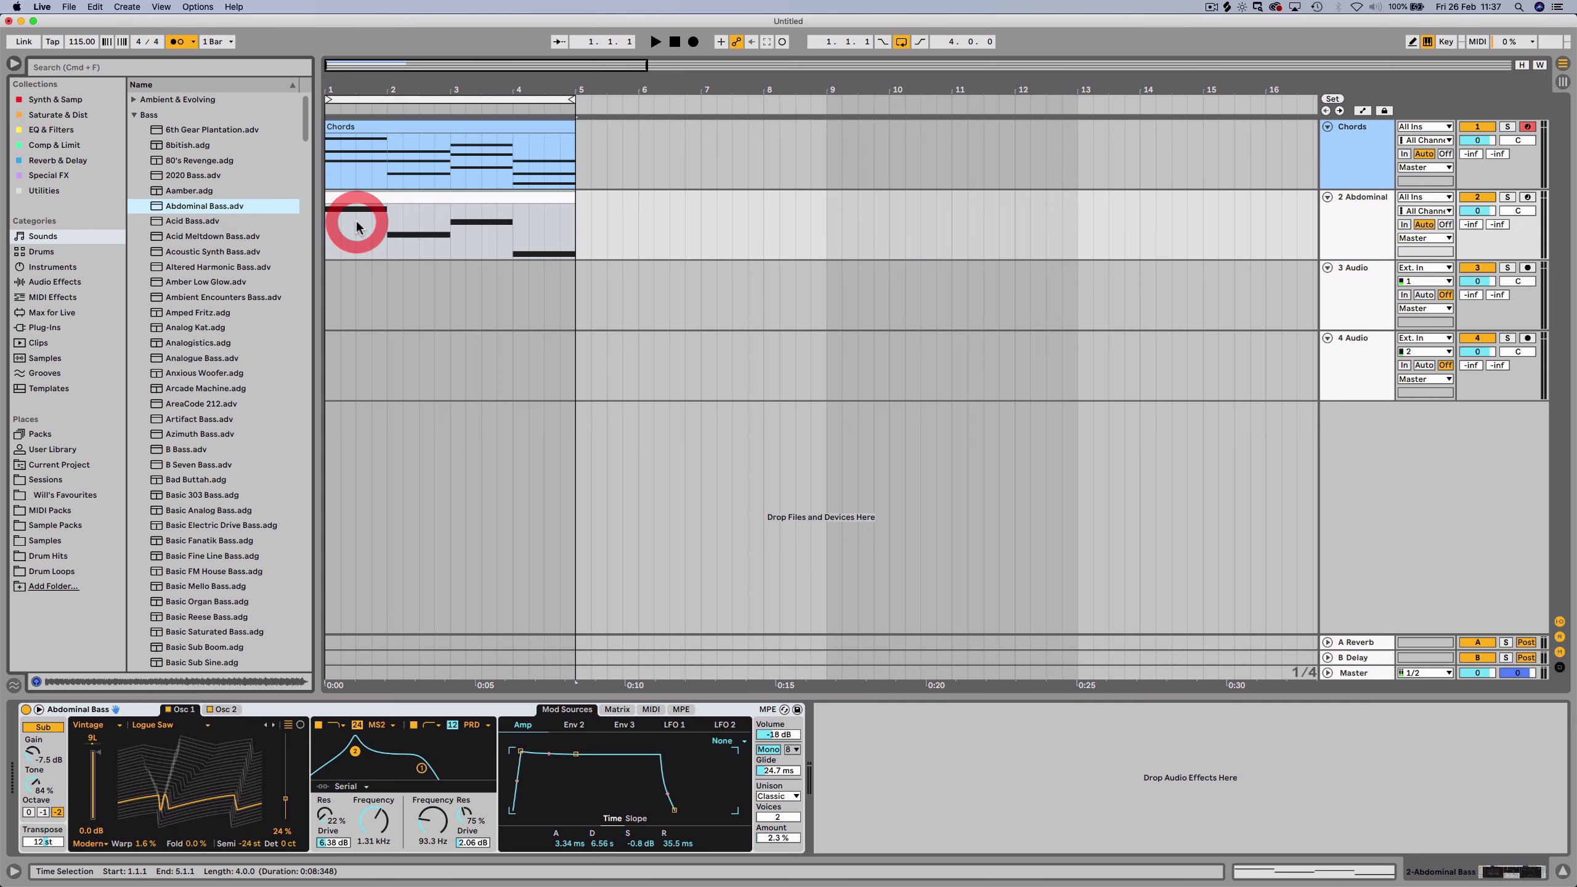
key("space")
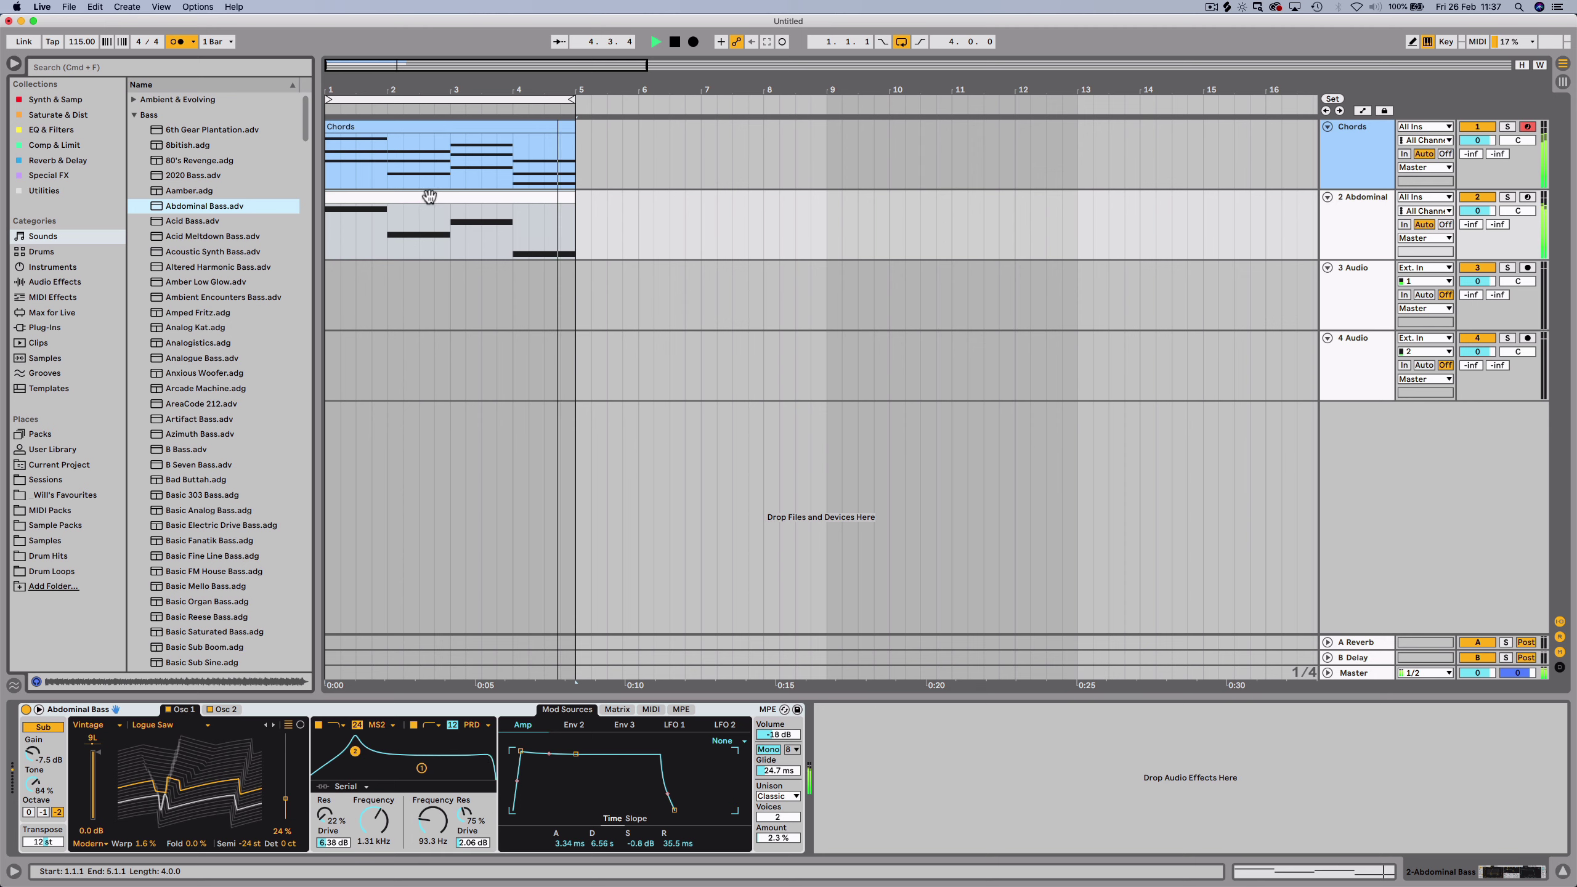
key("space")
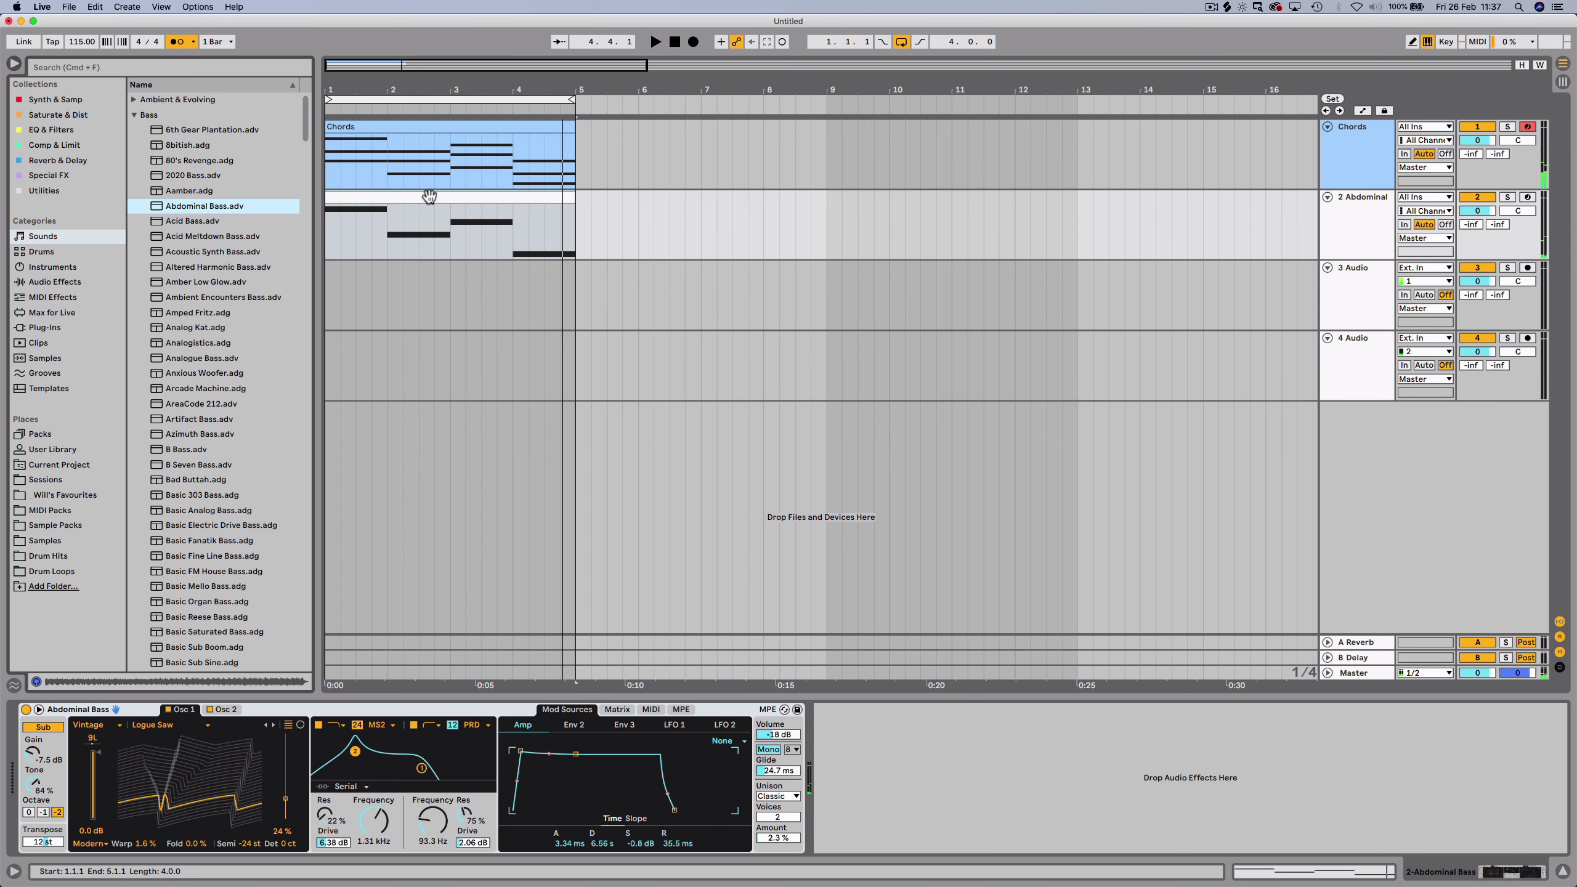
Transpose all four root notes in the bass clip down two octaves and play back the result.
double_click(429, 197)
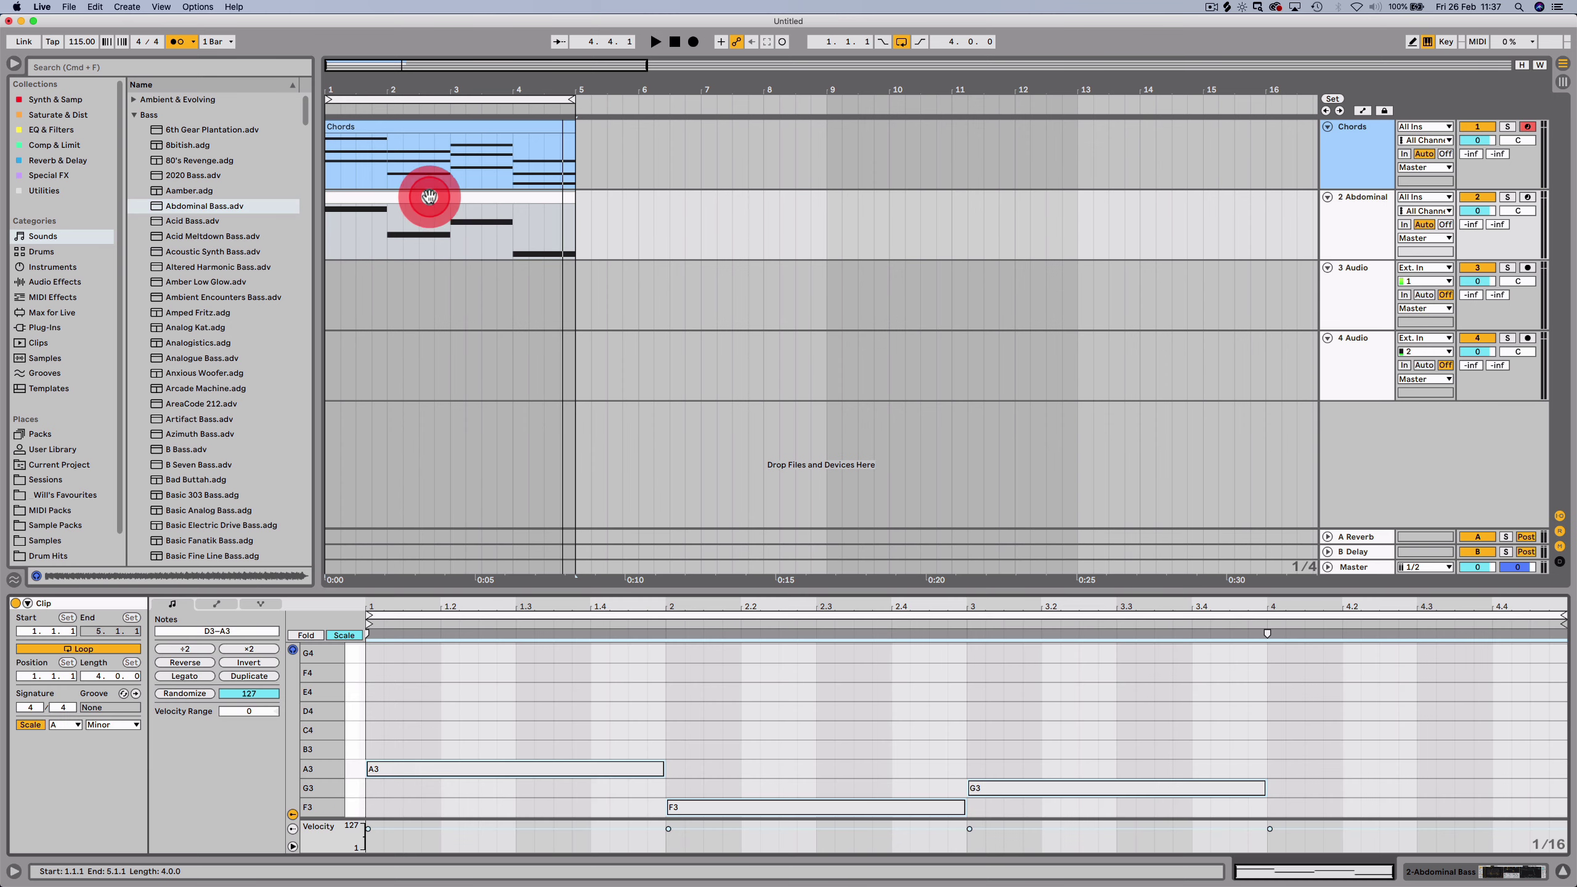
left_click(447, 691)
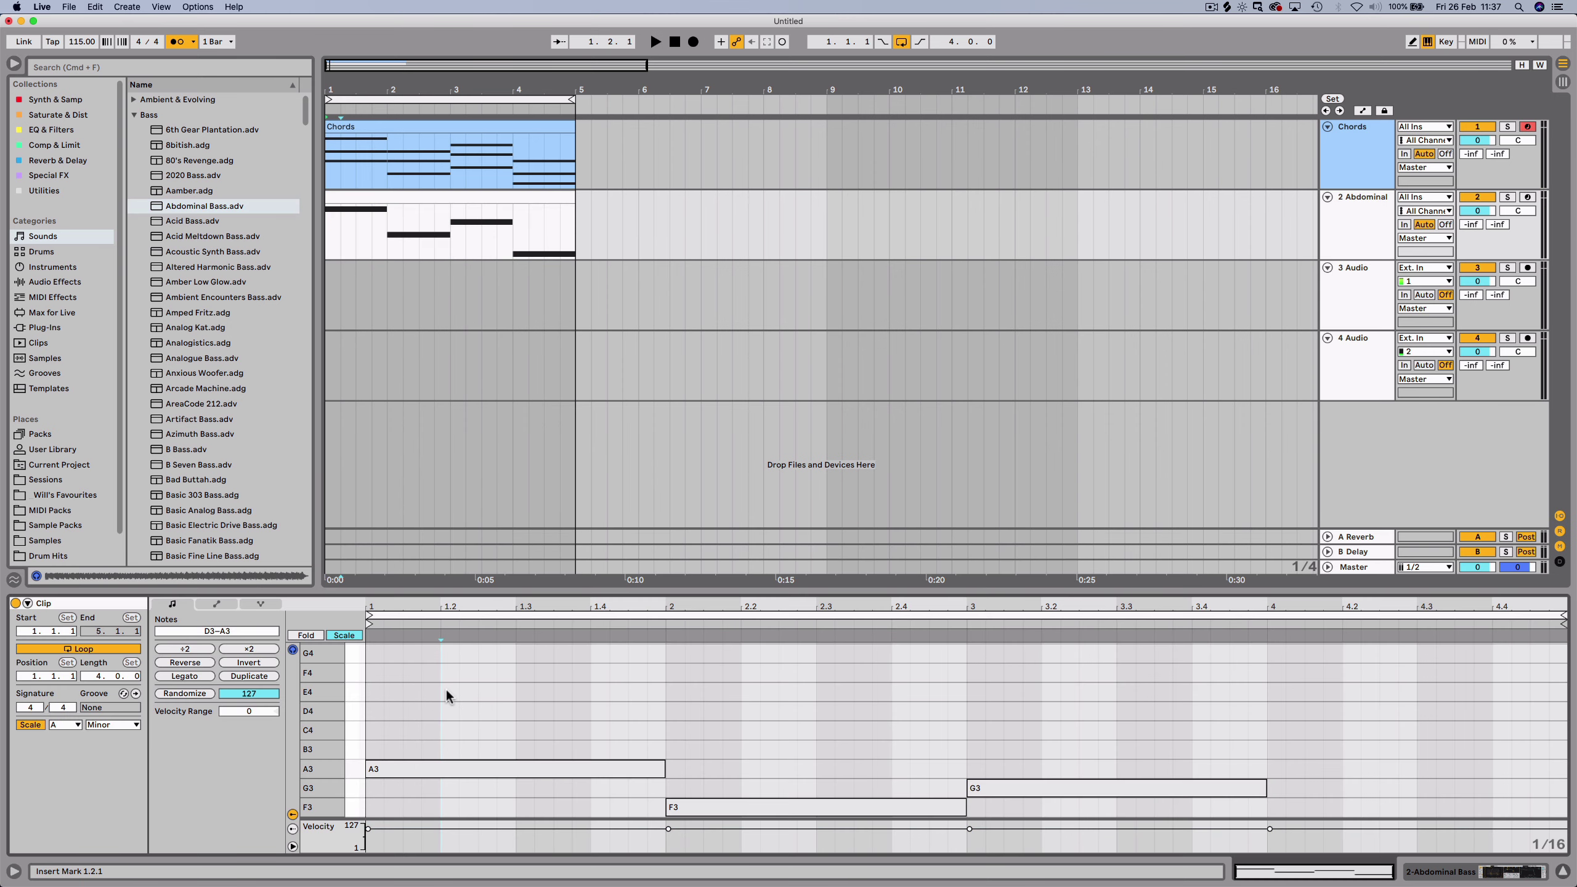
key("super+a")
left_click(446, 689)
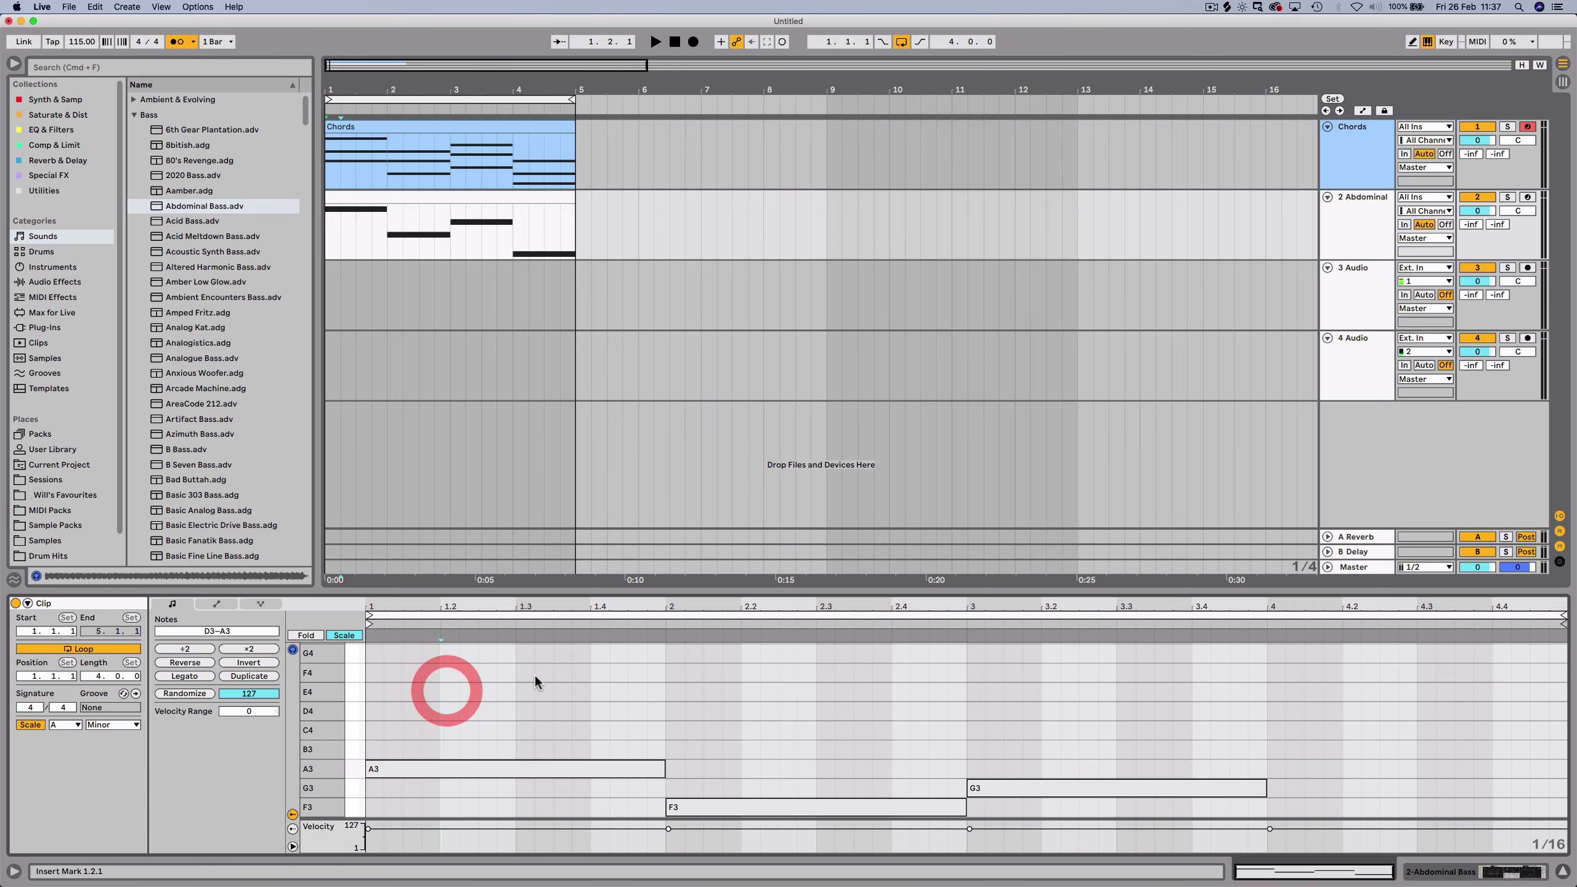
scroll(535, 676, "down", 4)
left_click_drag(537, 657, 1308, 809)
key("shift")
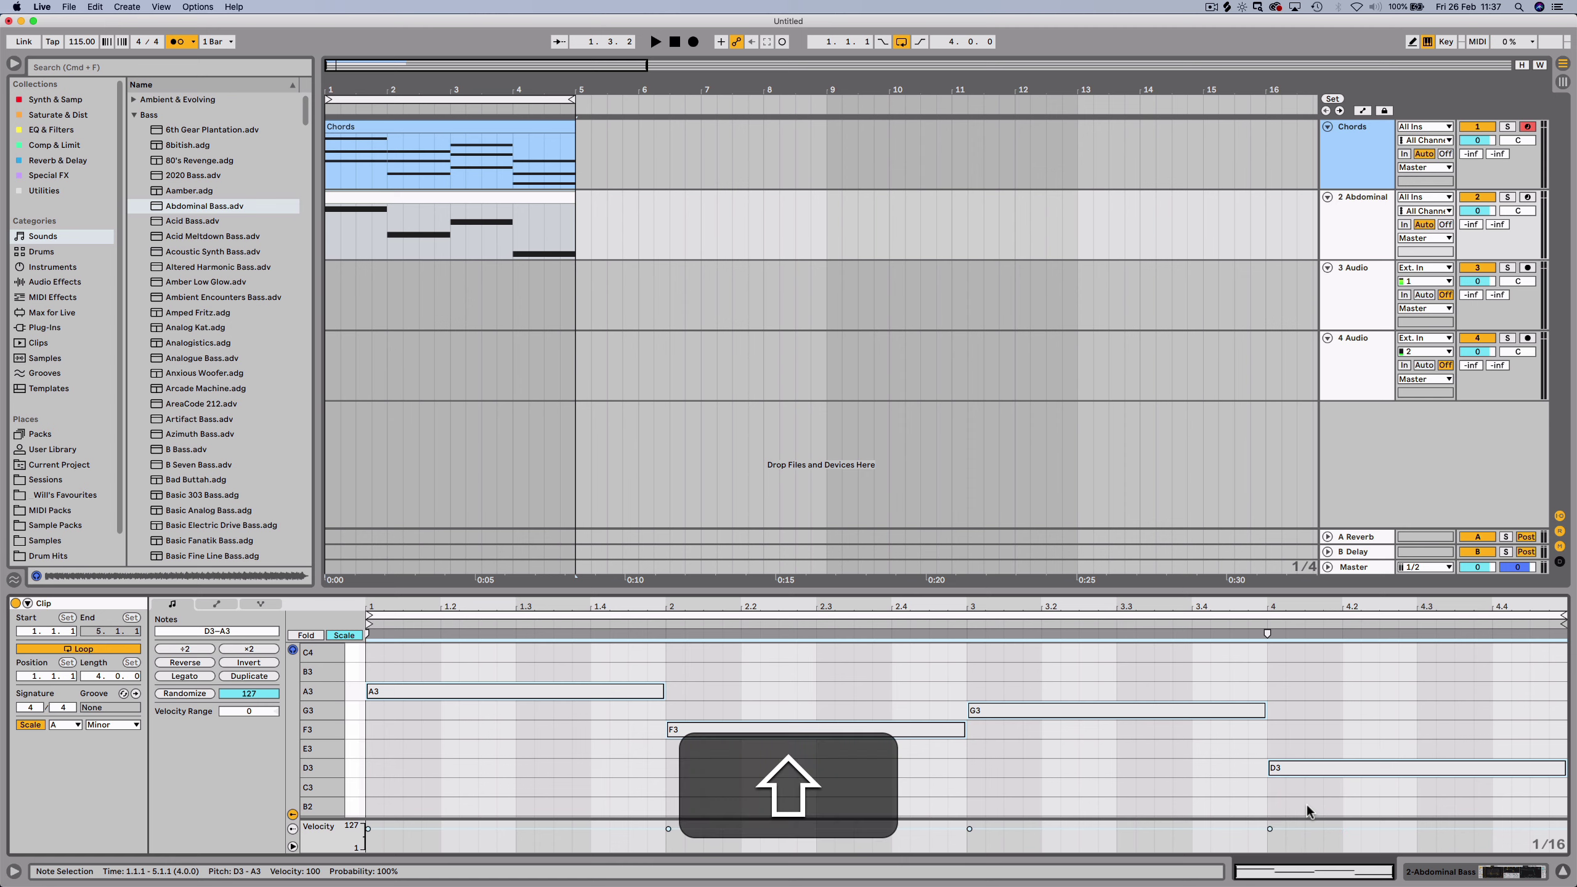
key("shift+Down")
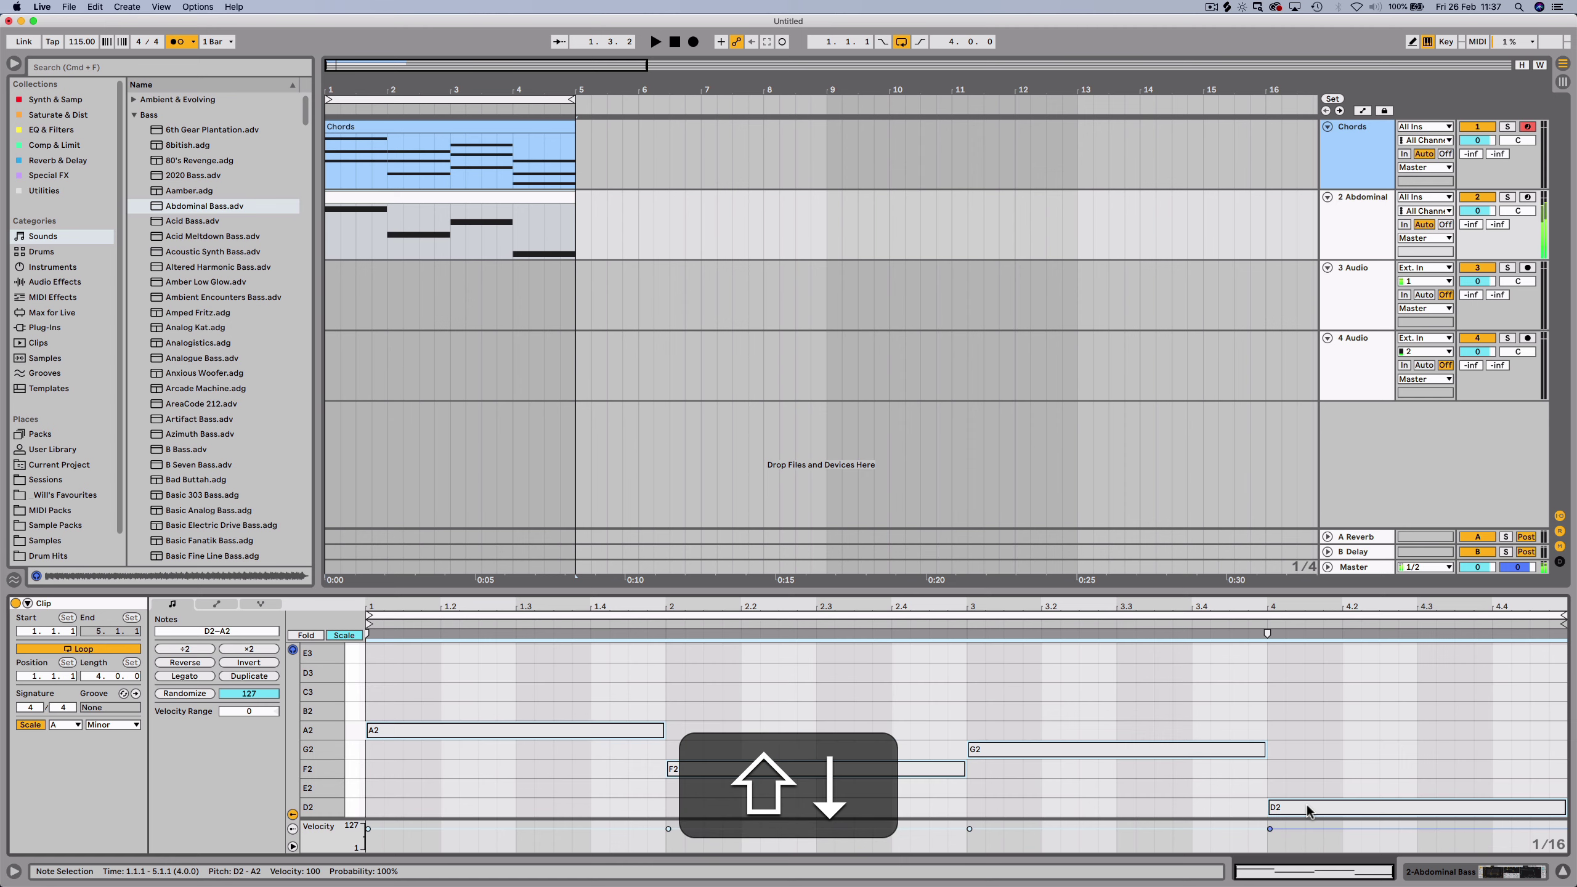
key("shift+Down")
key("space")
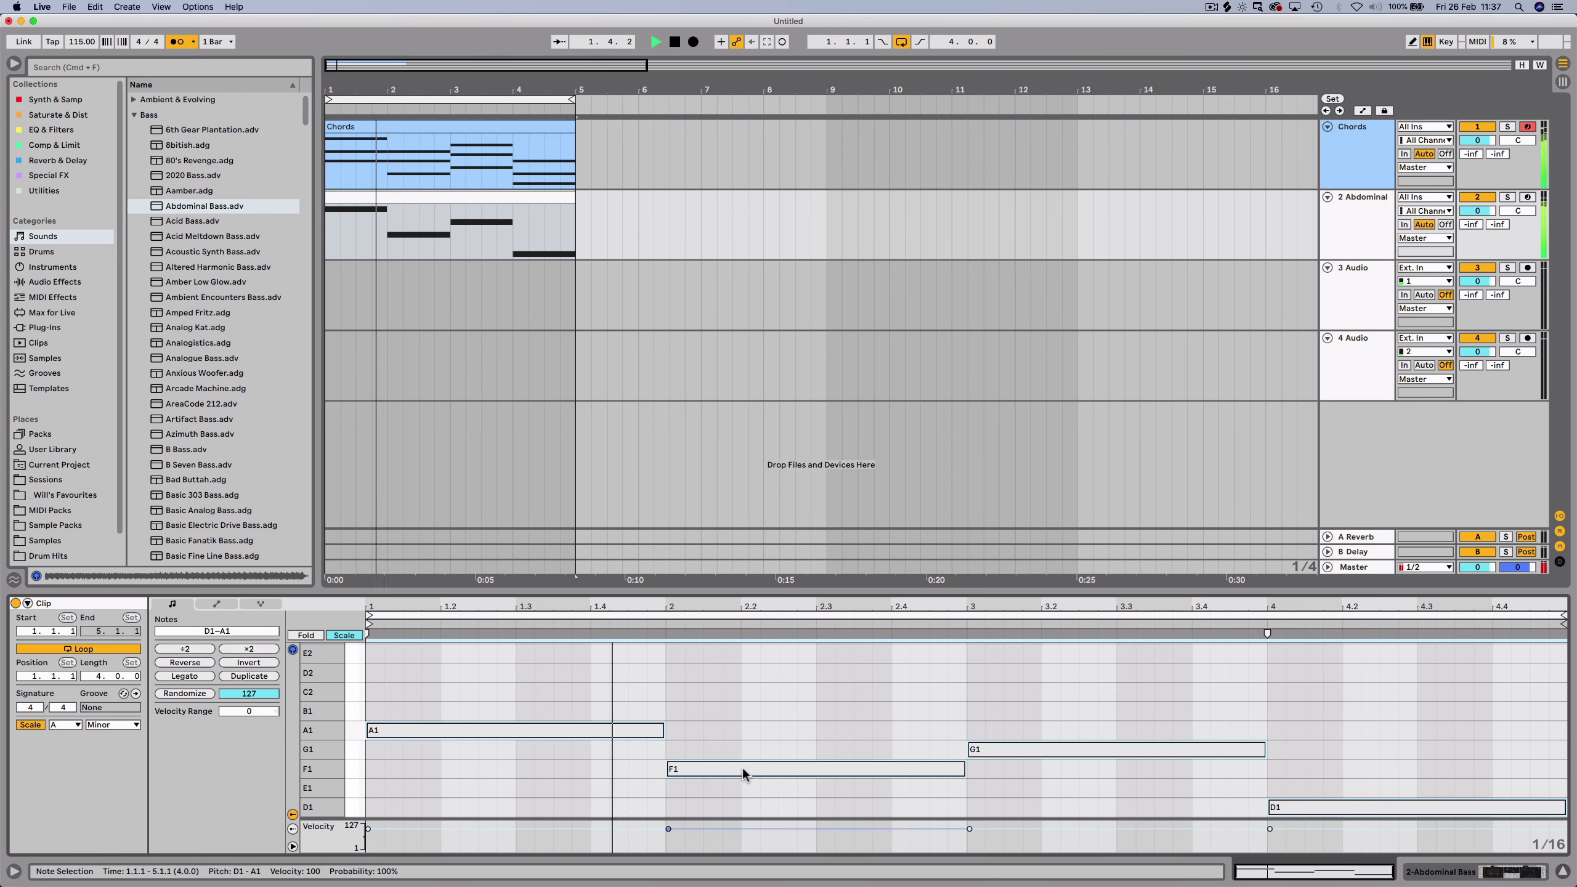
key("space")
Shorten the first bass note, A1, so it ends at beat 1.4.
left_click(639, 693)
left_click_drag(660, 730, 633, 735)
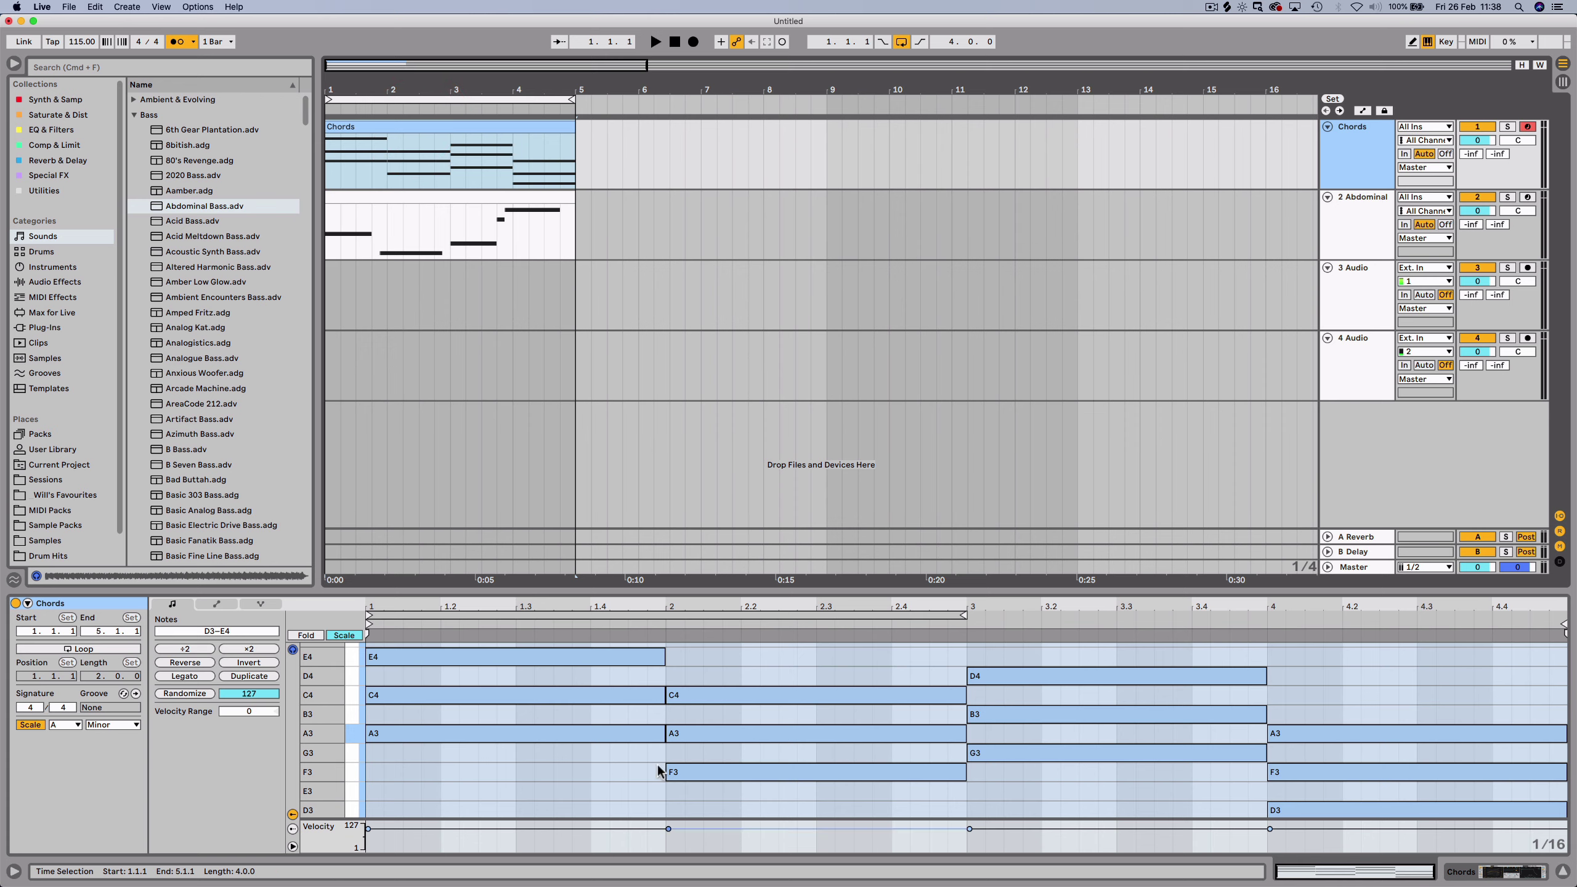
In the Chords clip, shorten the first chord to end at 1.4 and move the second chord to start at 1.4.3.
left_click_drag(628, 772, 669, 774)
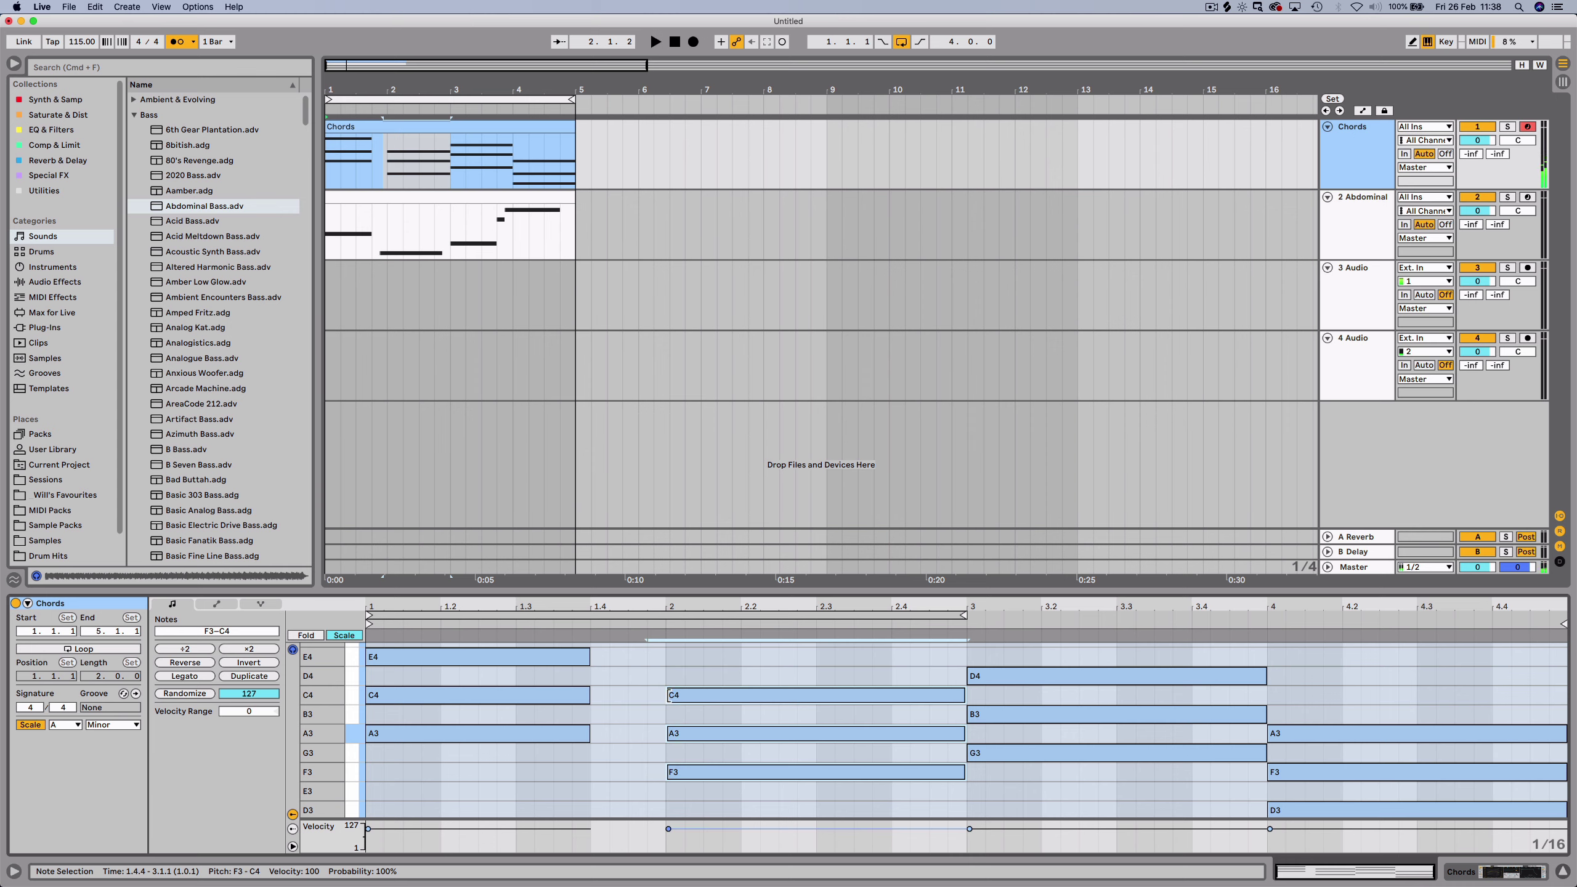
left_click_drag(662, 694, 630, 694)
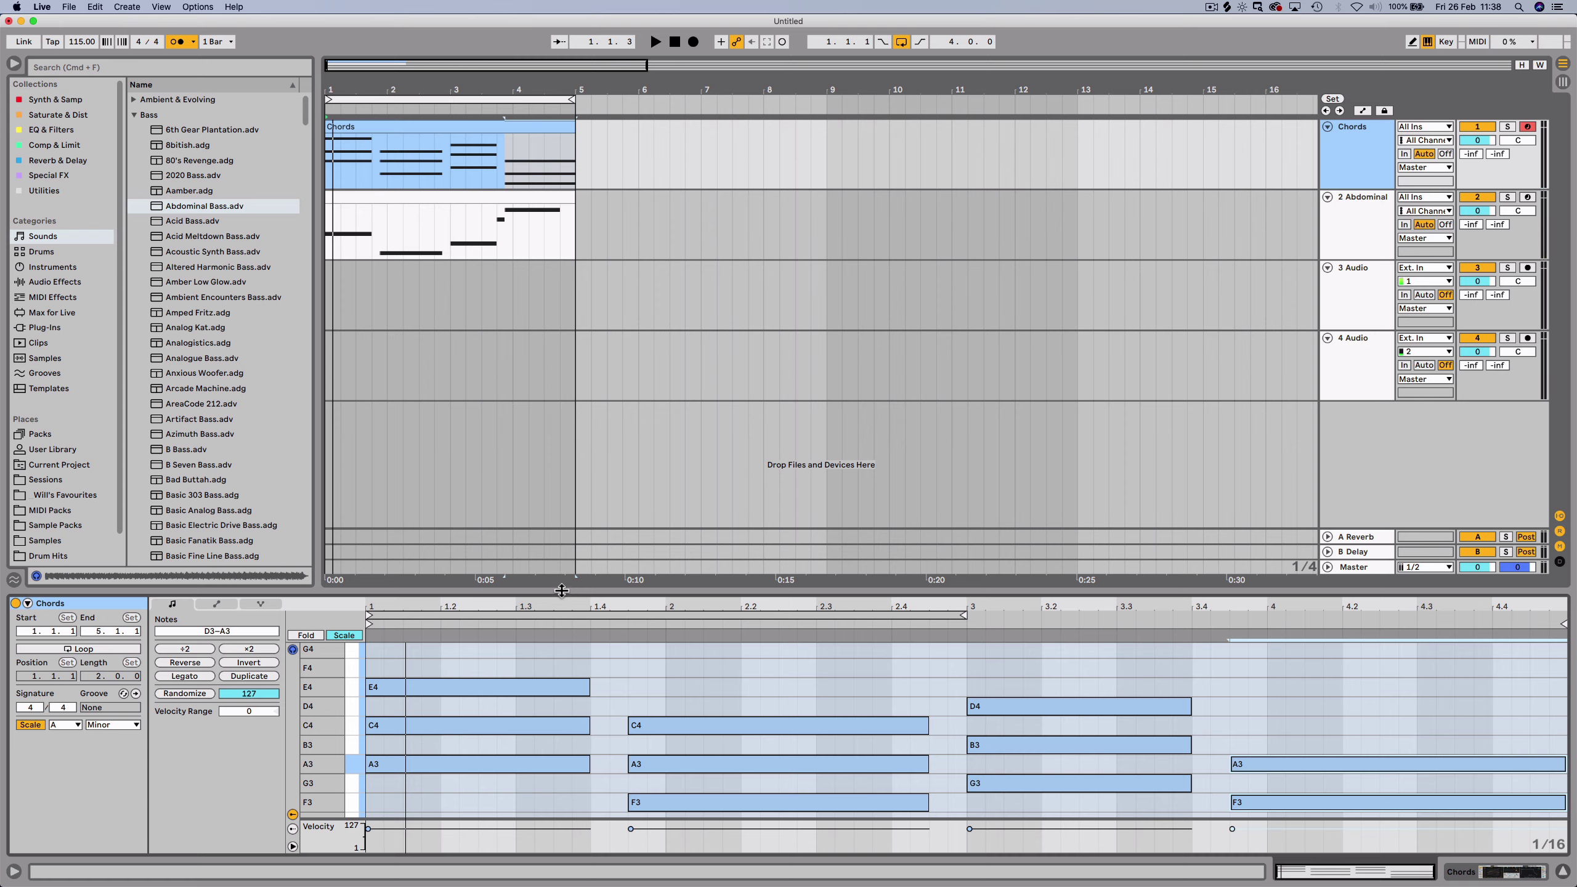
Copy the first chord's E4 up to G4 as a fourth chord note and play back the loop.
left_click_drag(561, 590, 570, 514)
scroll(535, 740, "up", 2)
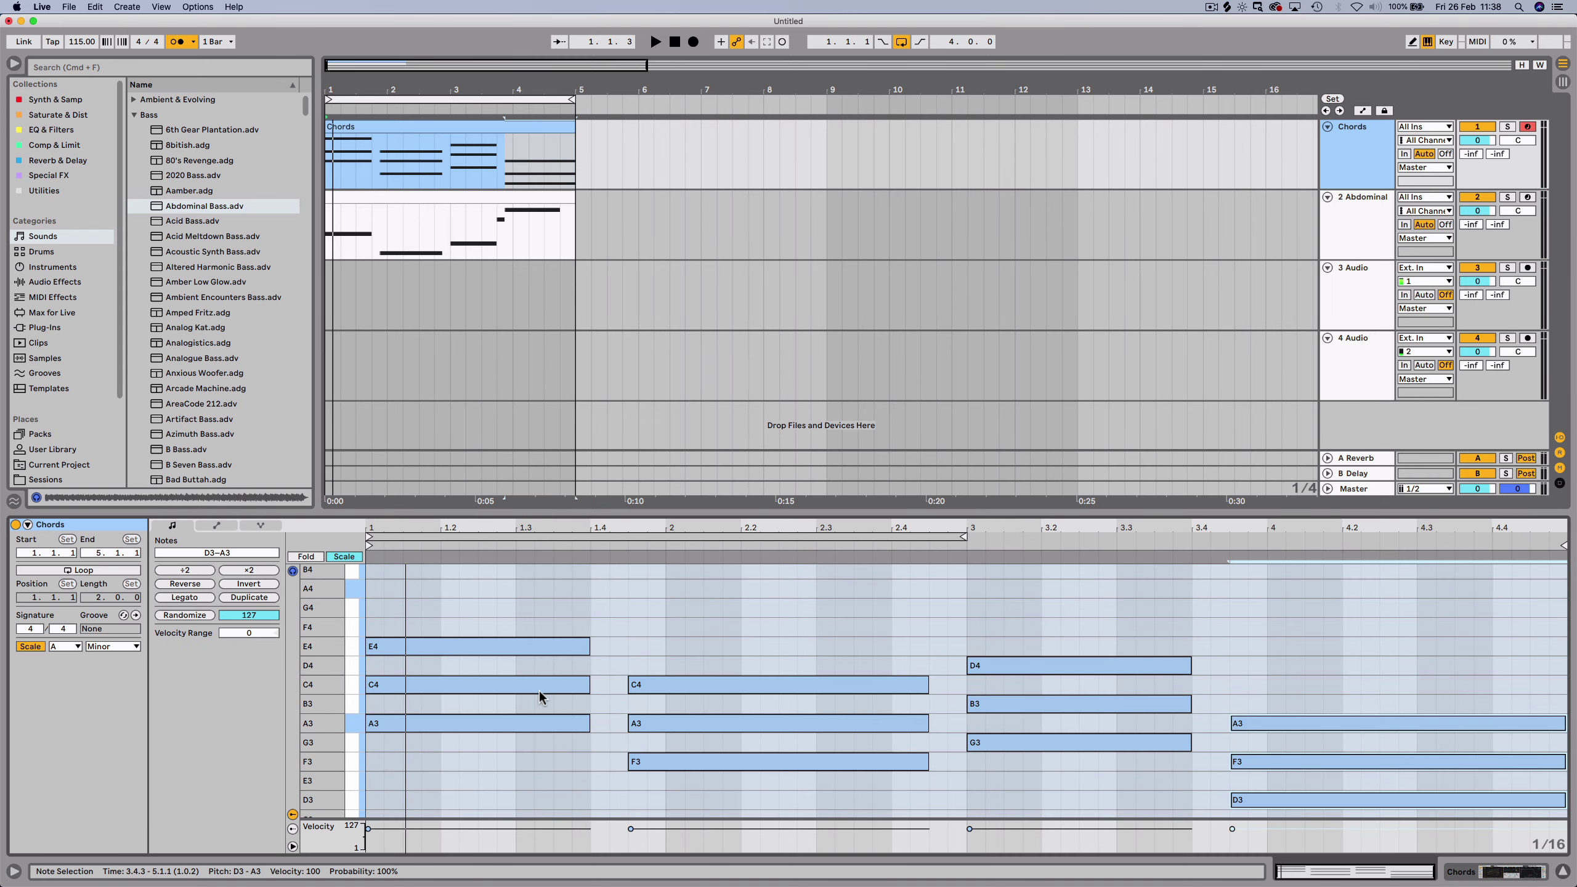
left_click(533, 593)
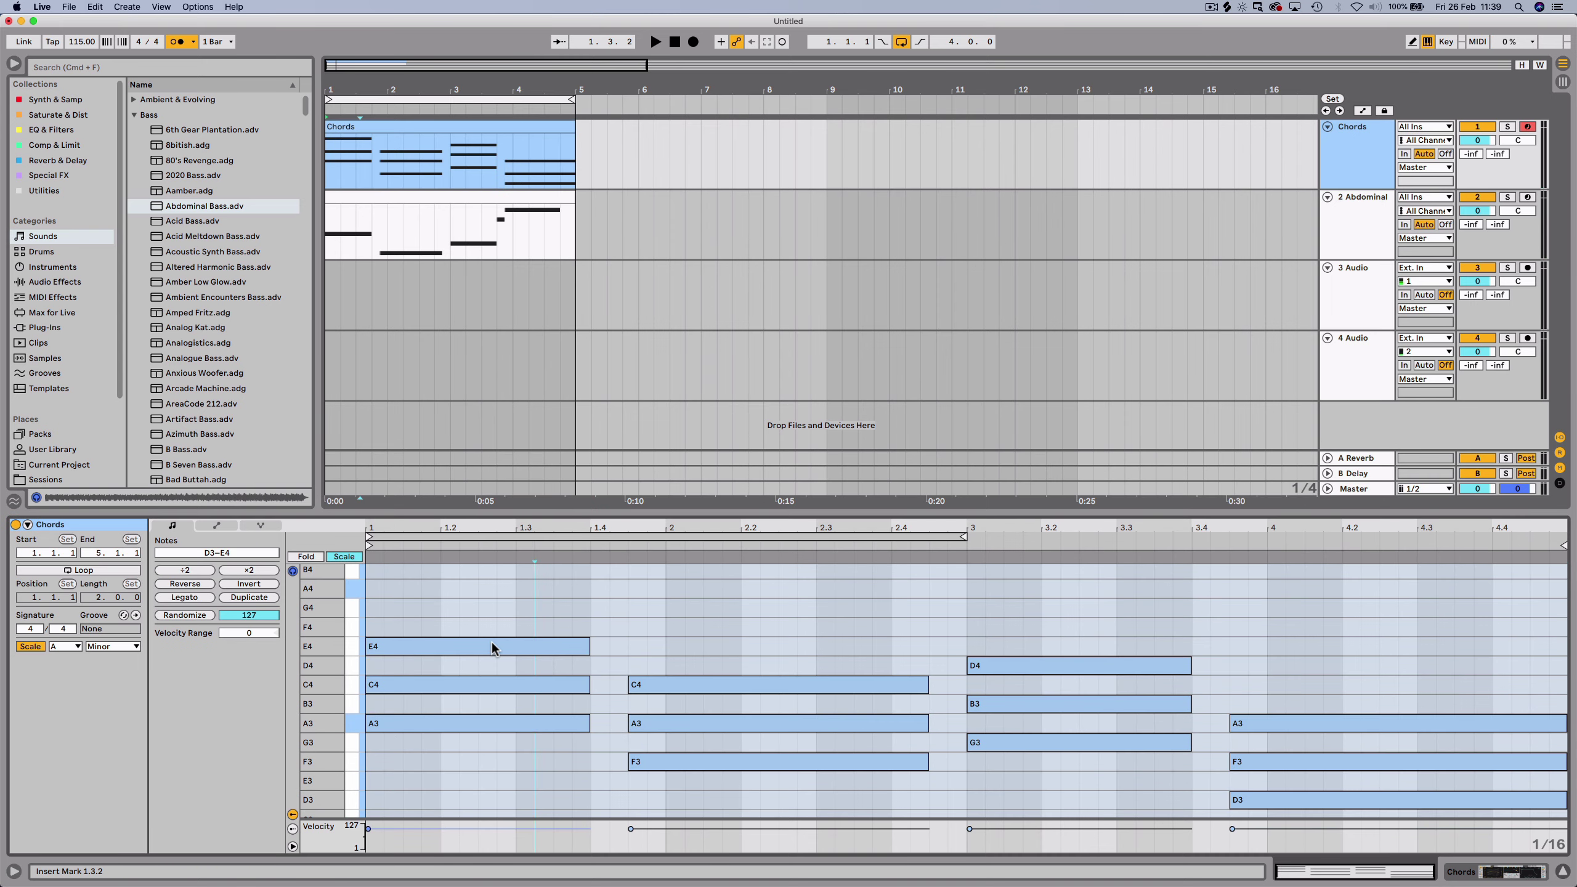
left_click_drag(493, 644, 493, 612)
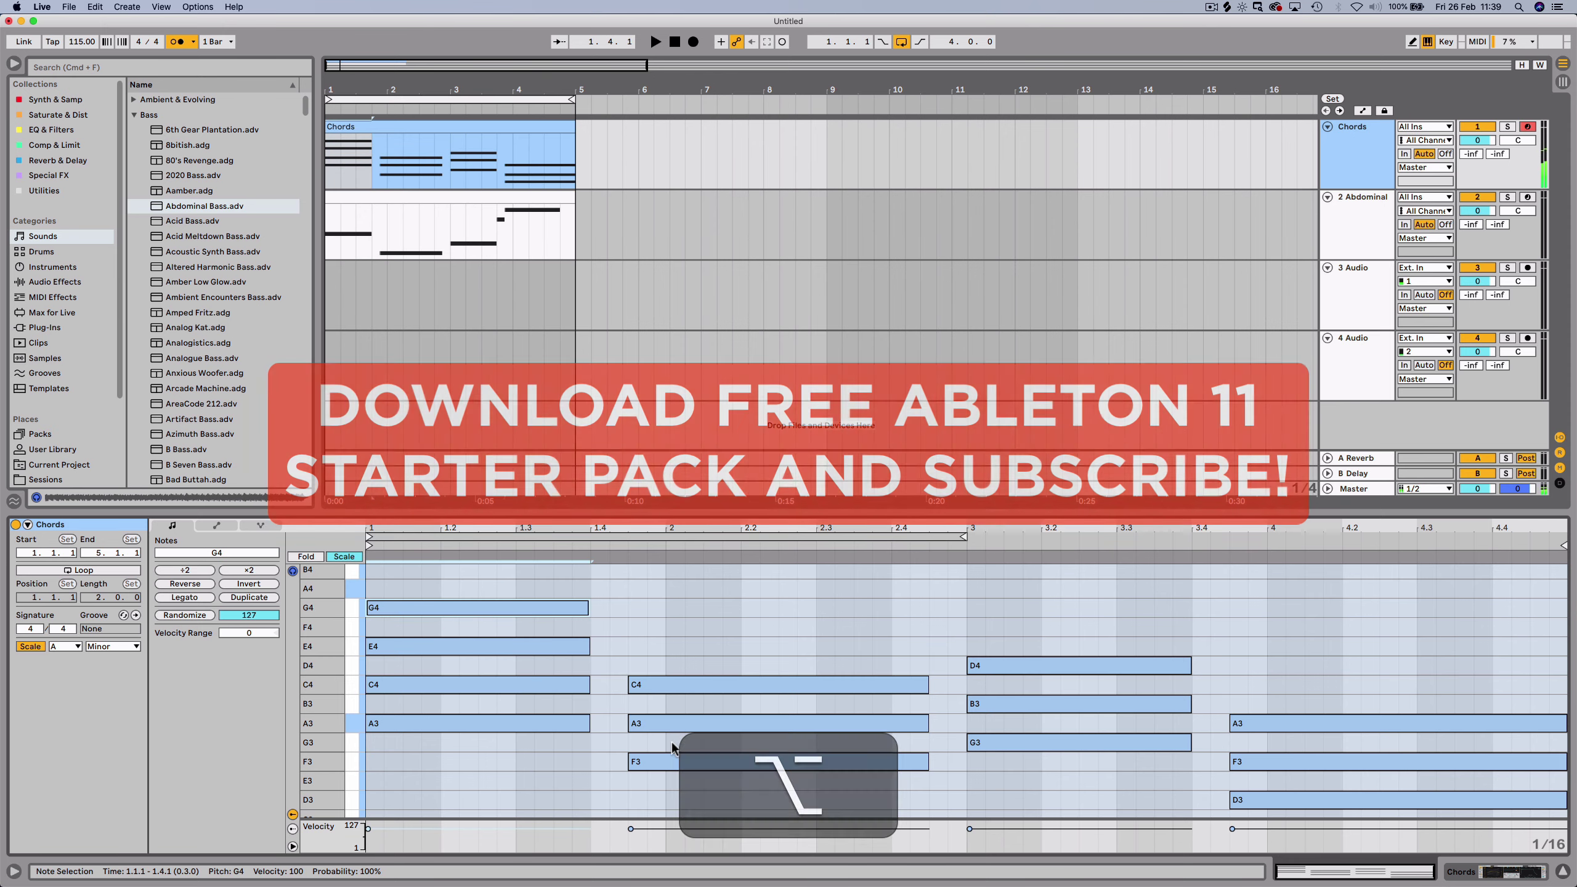
key("space")
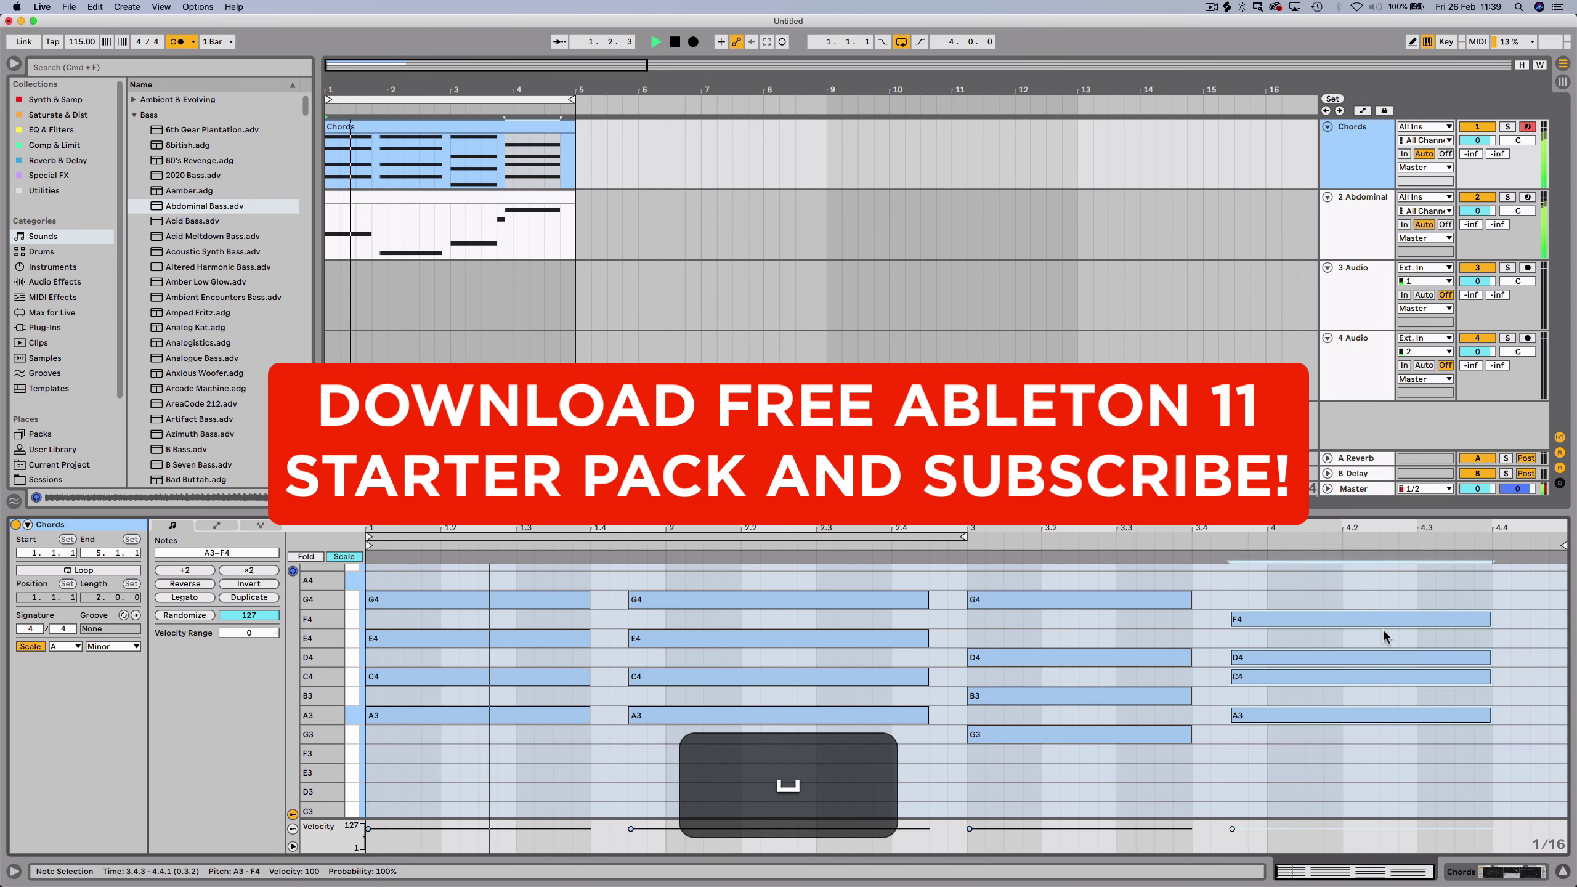
key("shift")
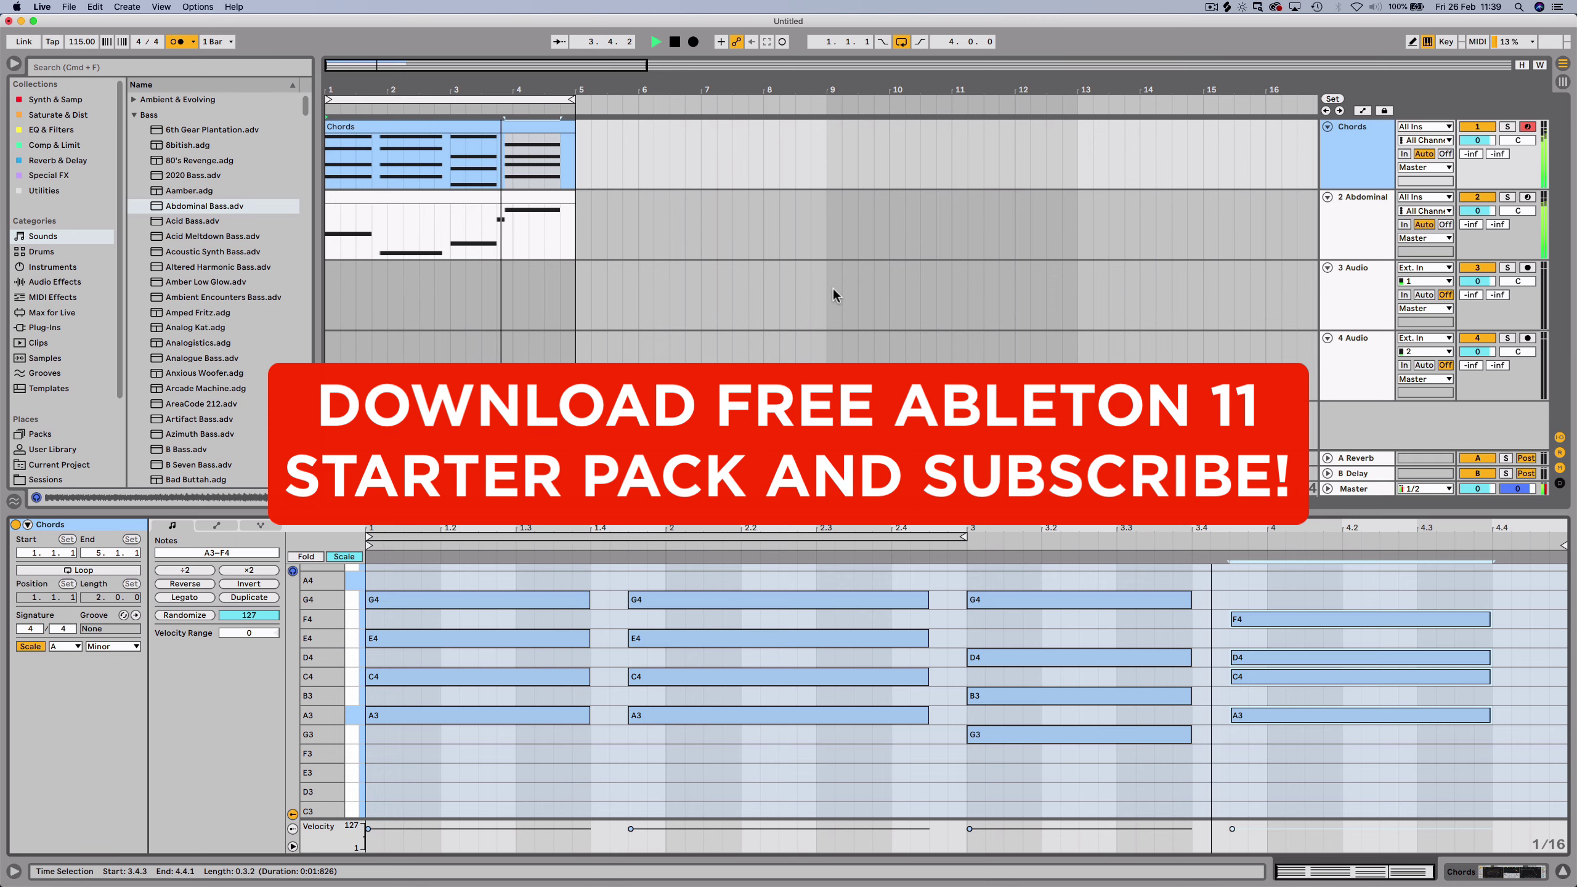
key("space")
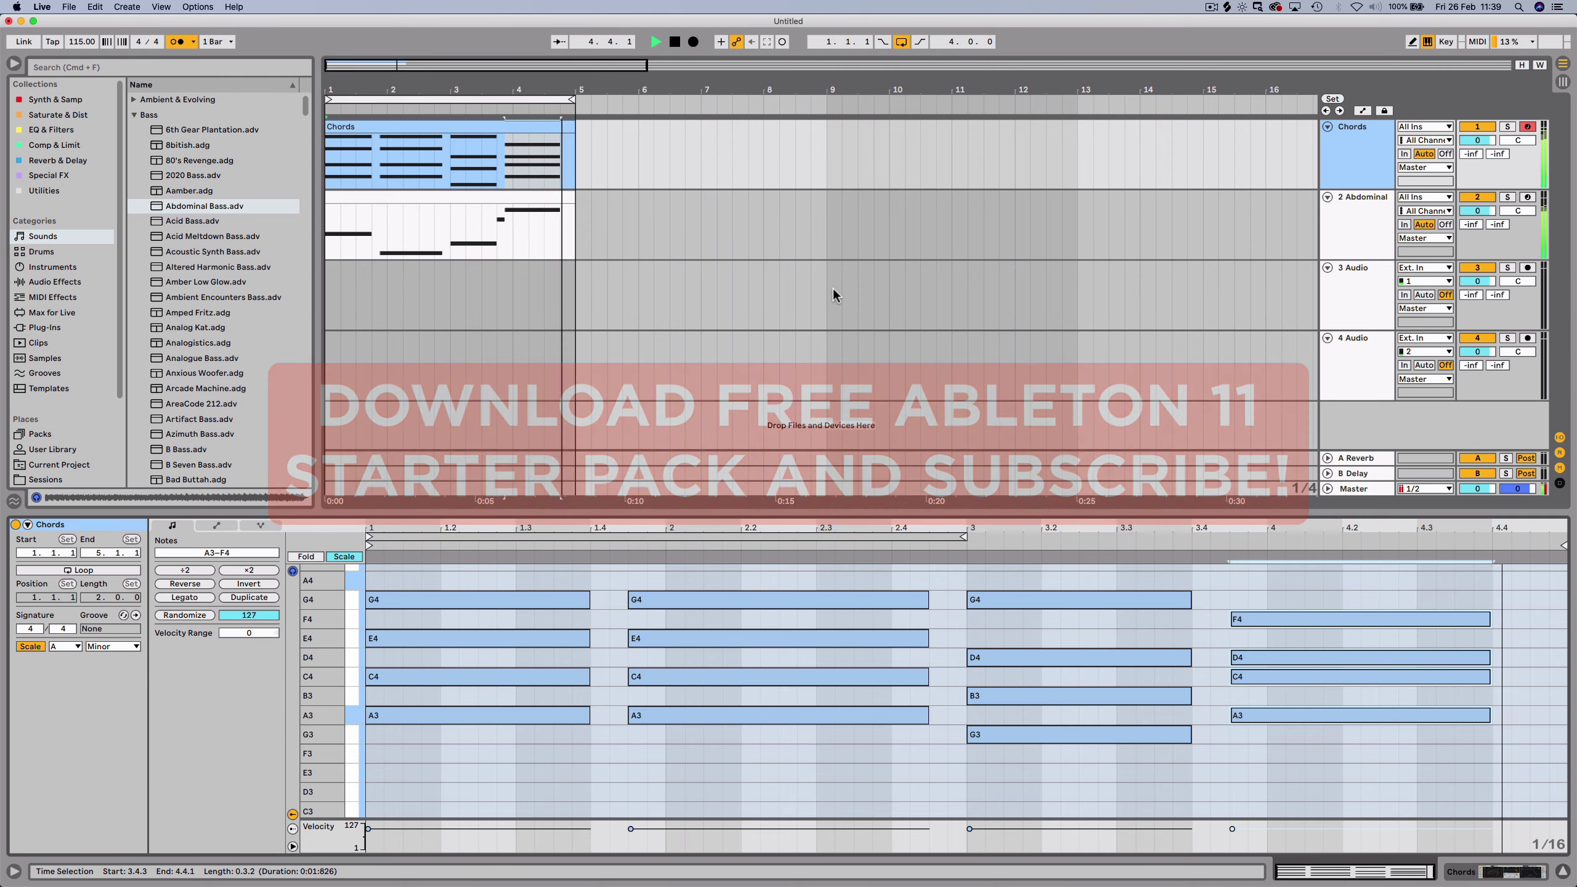
Rename both the Abdominal Bass track and its four-bar clip as Bass.
left_click(1357, 197)
key("super+r")
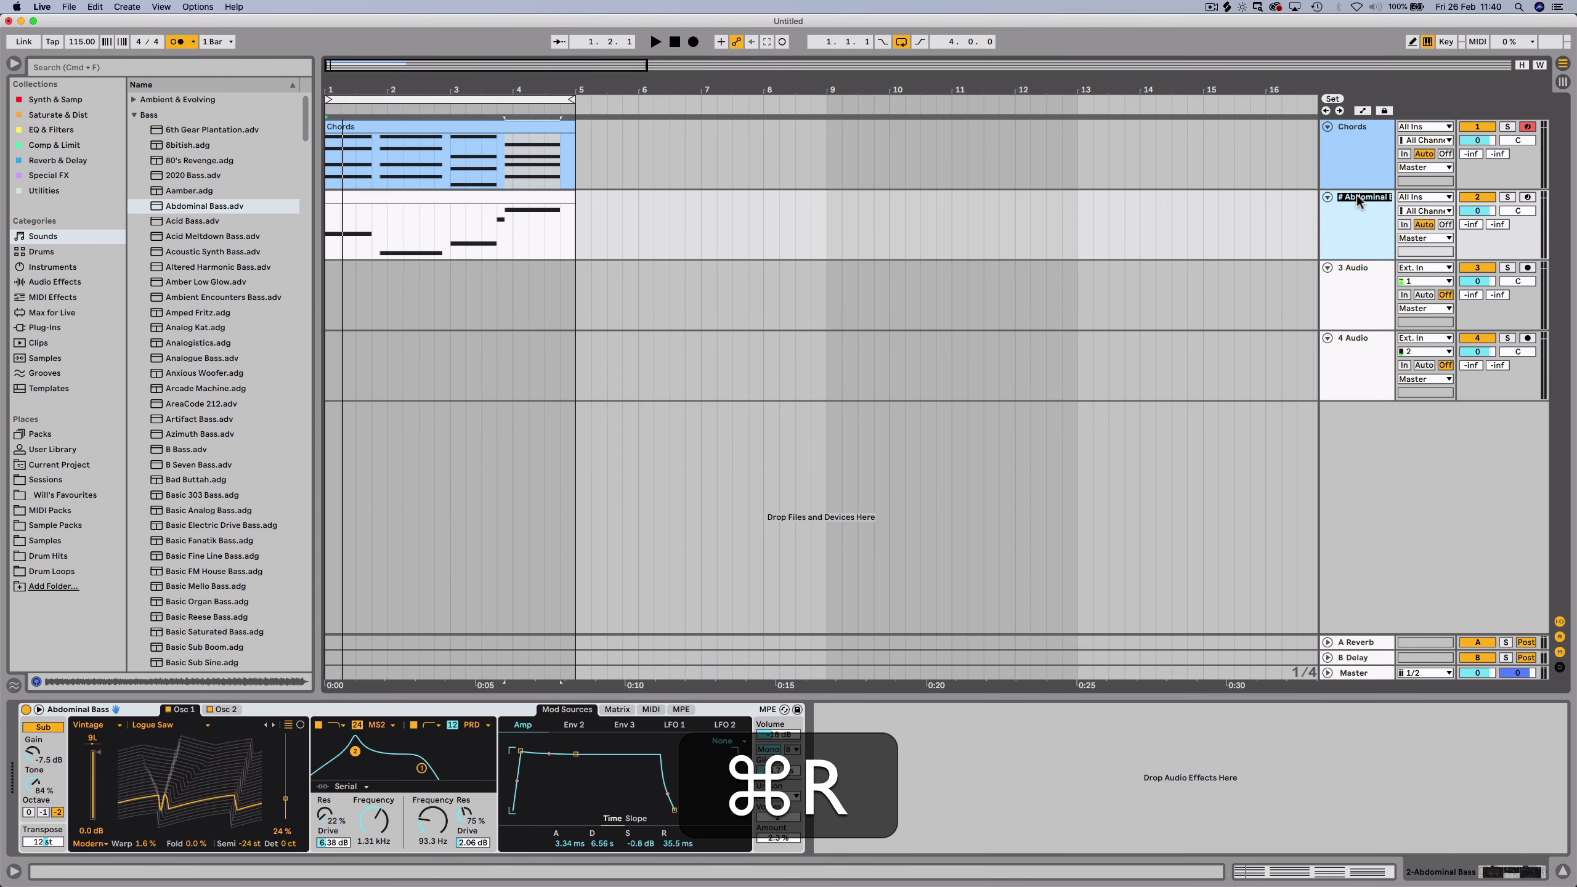
type("Bass")
key("Return")
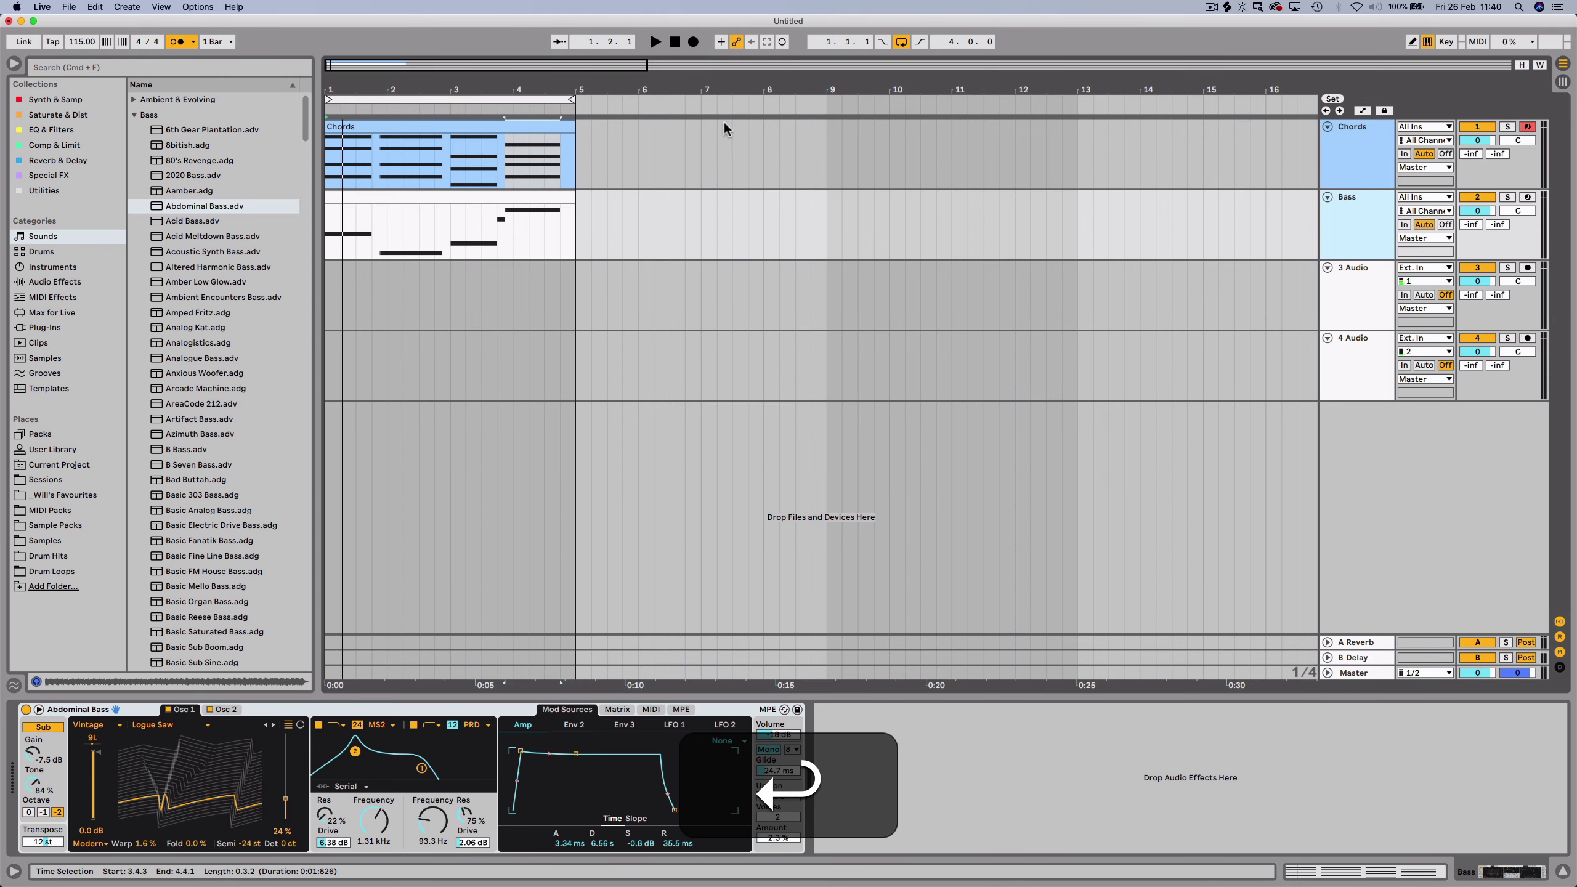
left_click(493, 198)
key("super+r")
type("Bass")
key("Return")
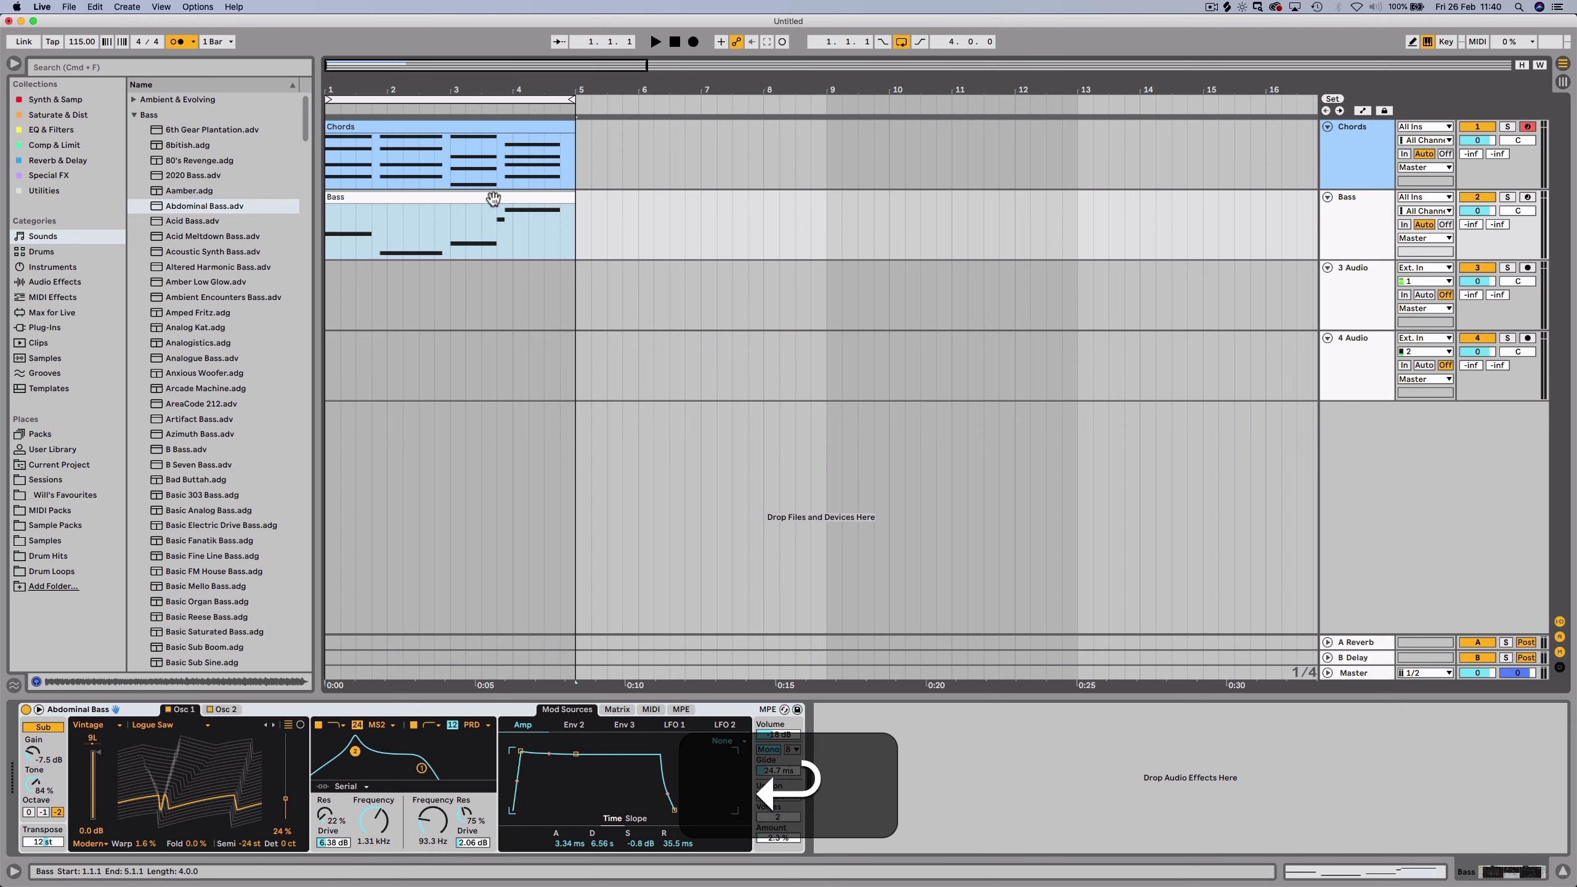
Duplicate the Bass track and rename the duplicate Sub Bass.
left_click(1344, 228, "super")
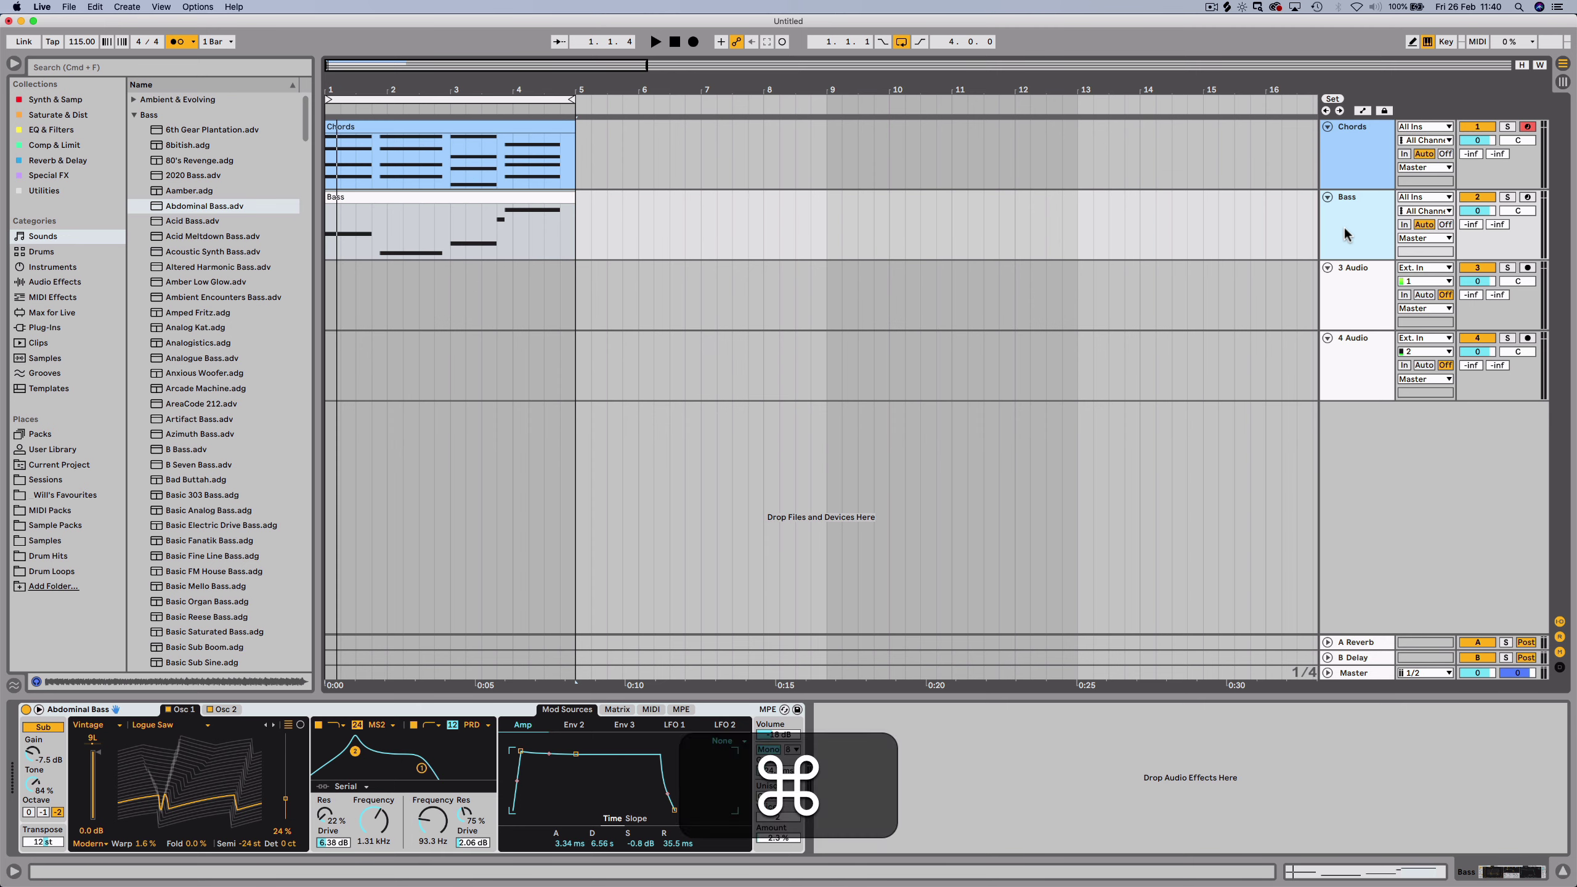
left_click(1345, 227, "super")
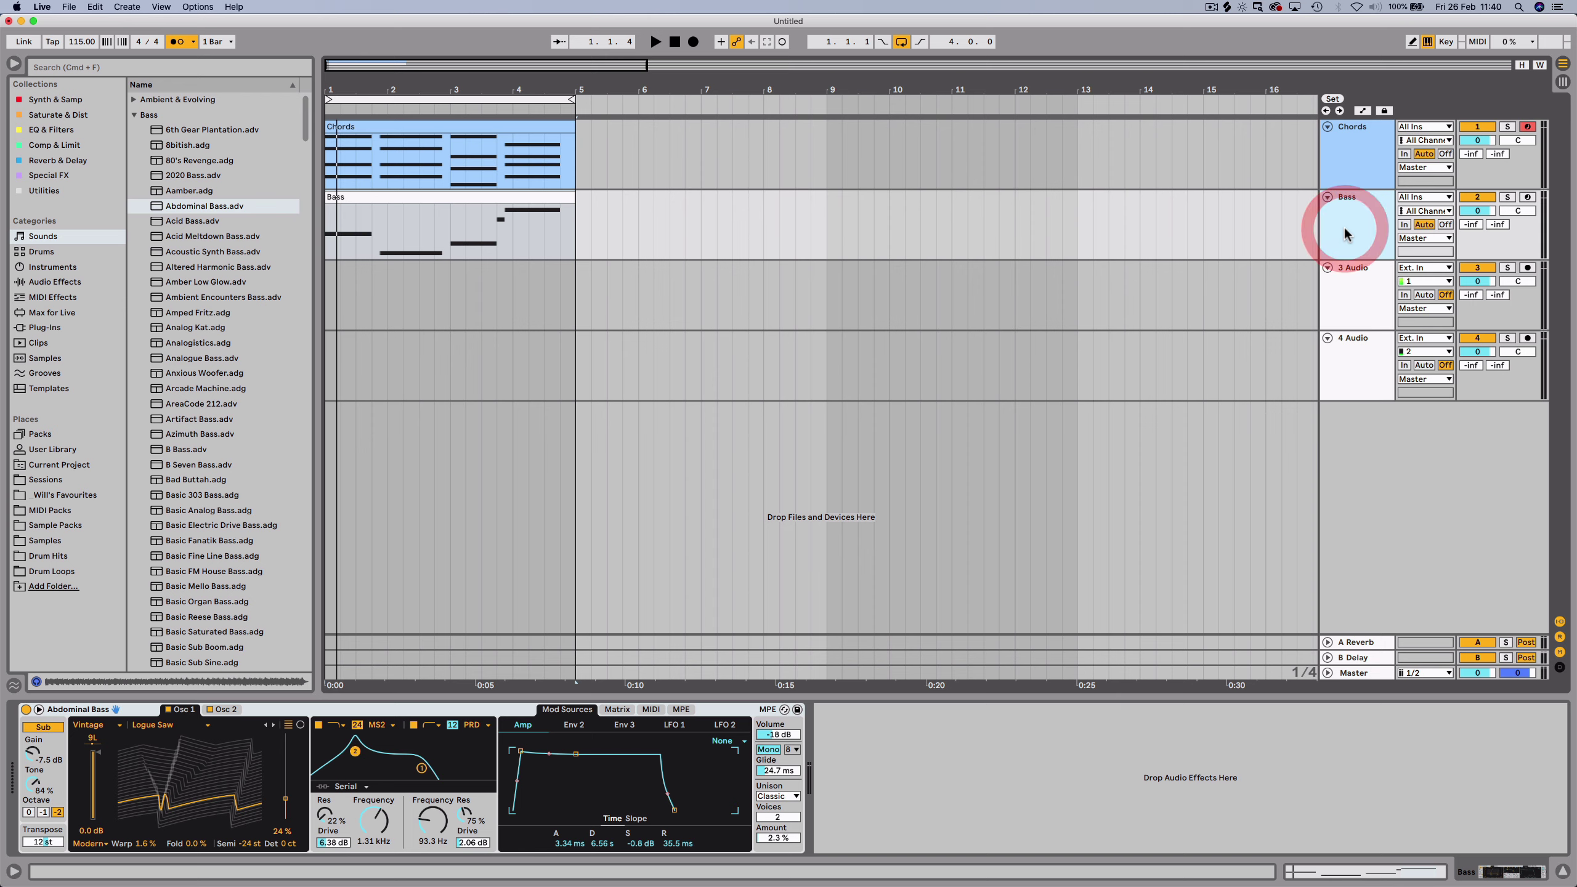
key("super+d")
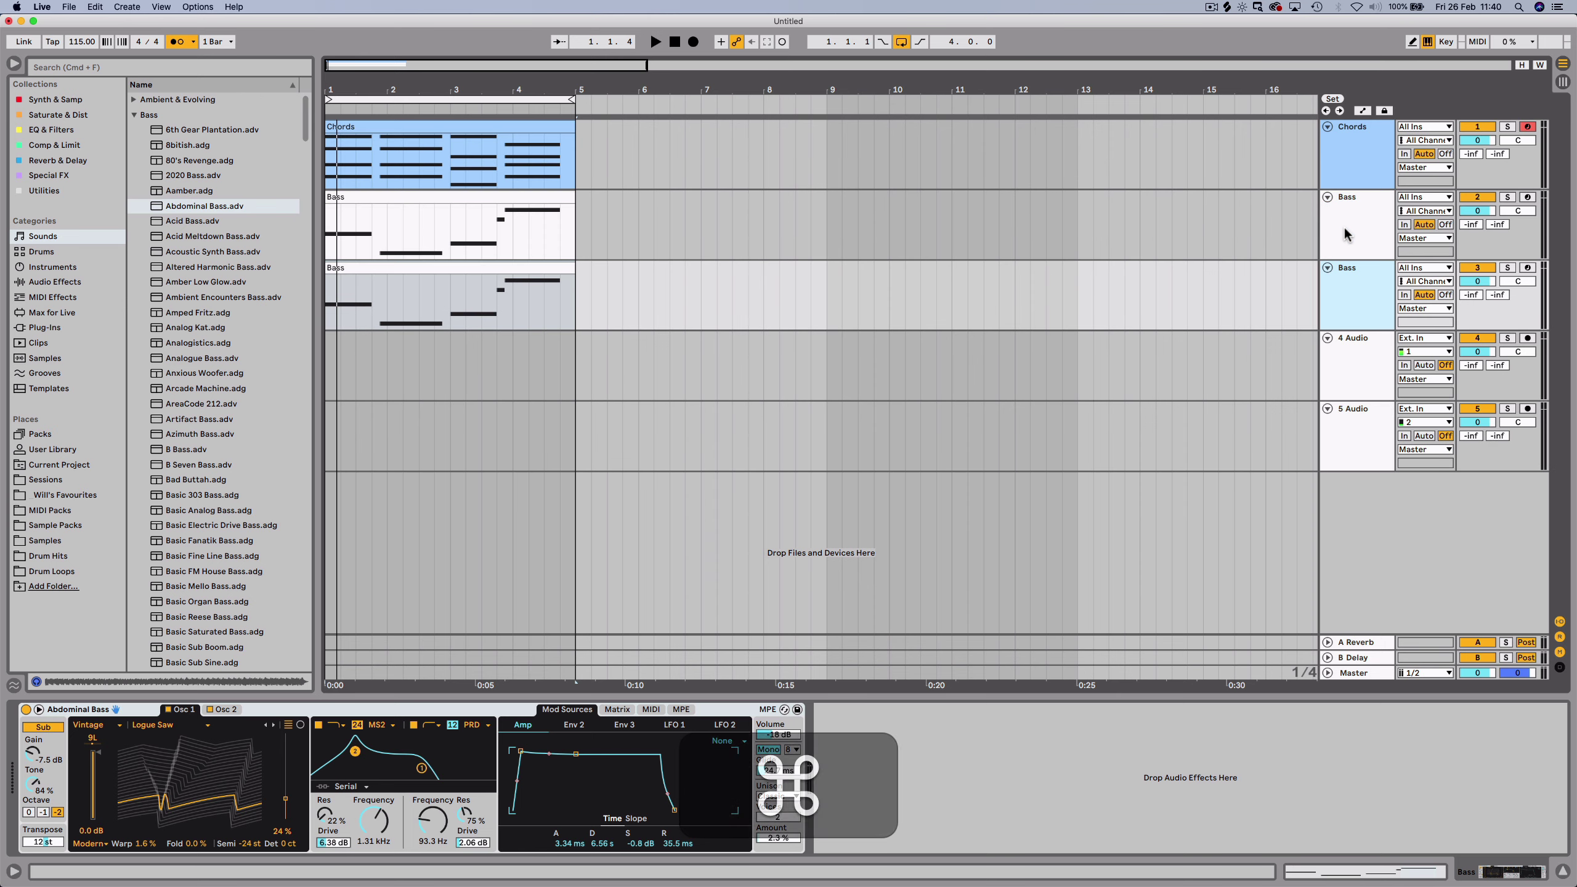
left_click(1350, 268)
key("super+r")
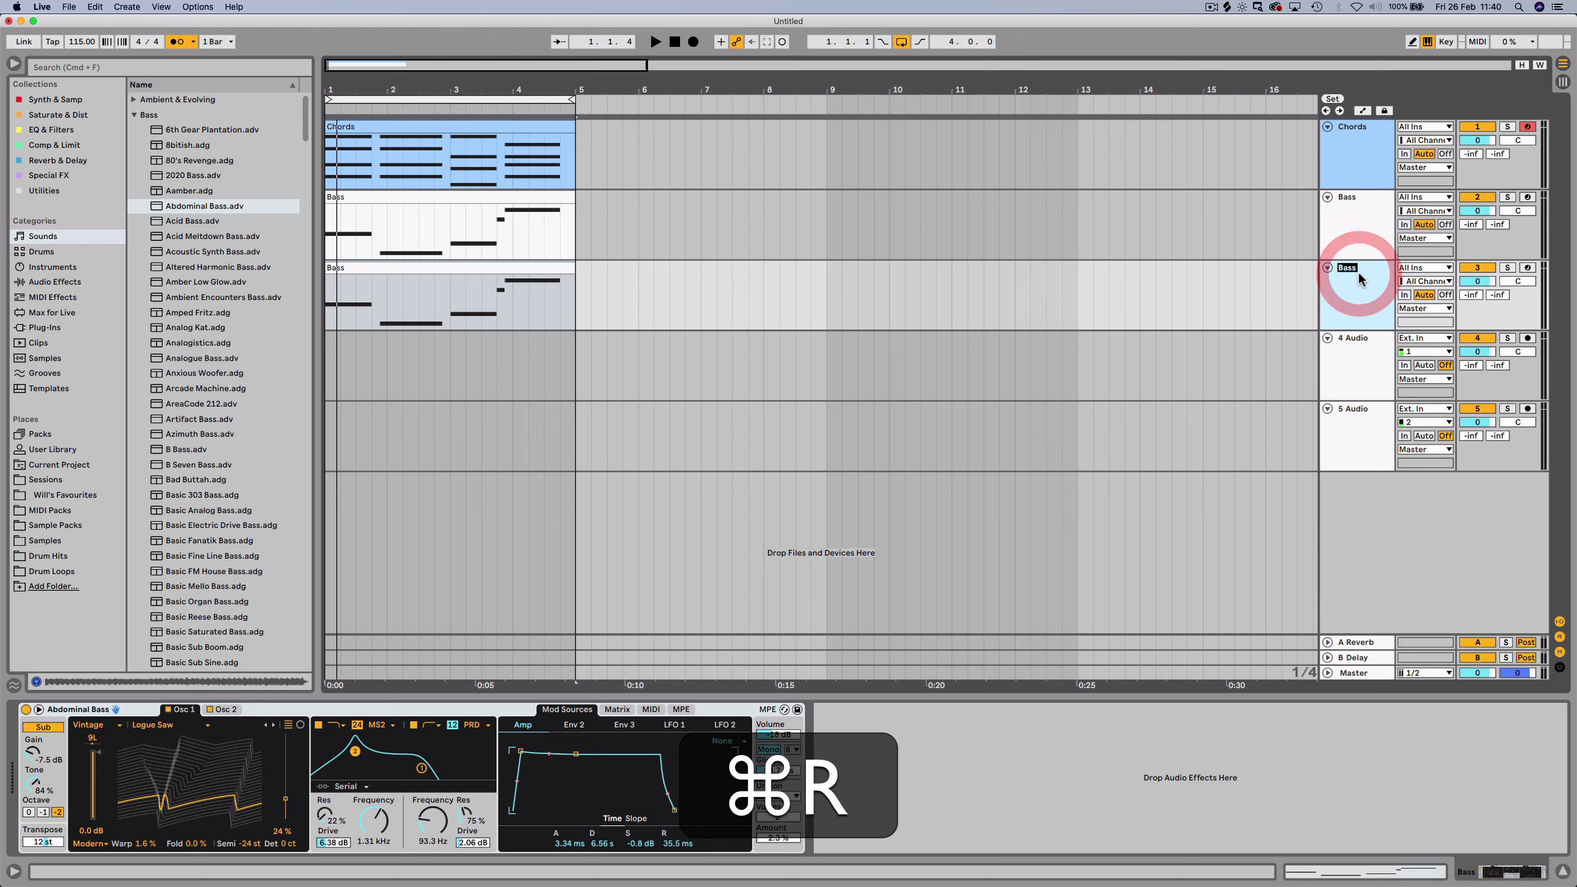
key("super+Left")
type("Sub")
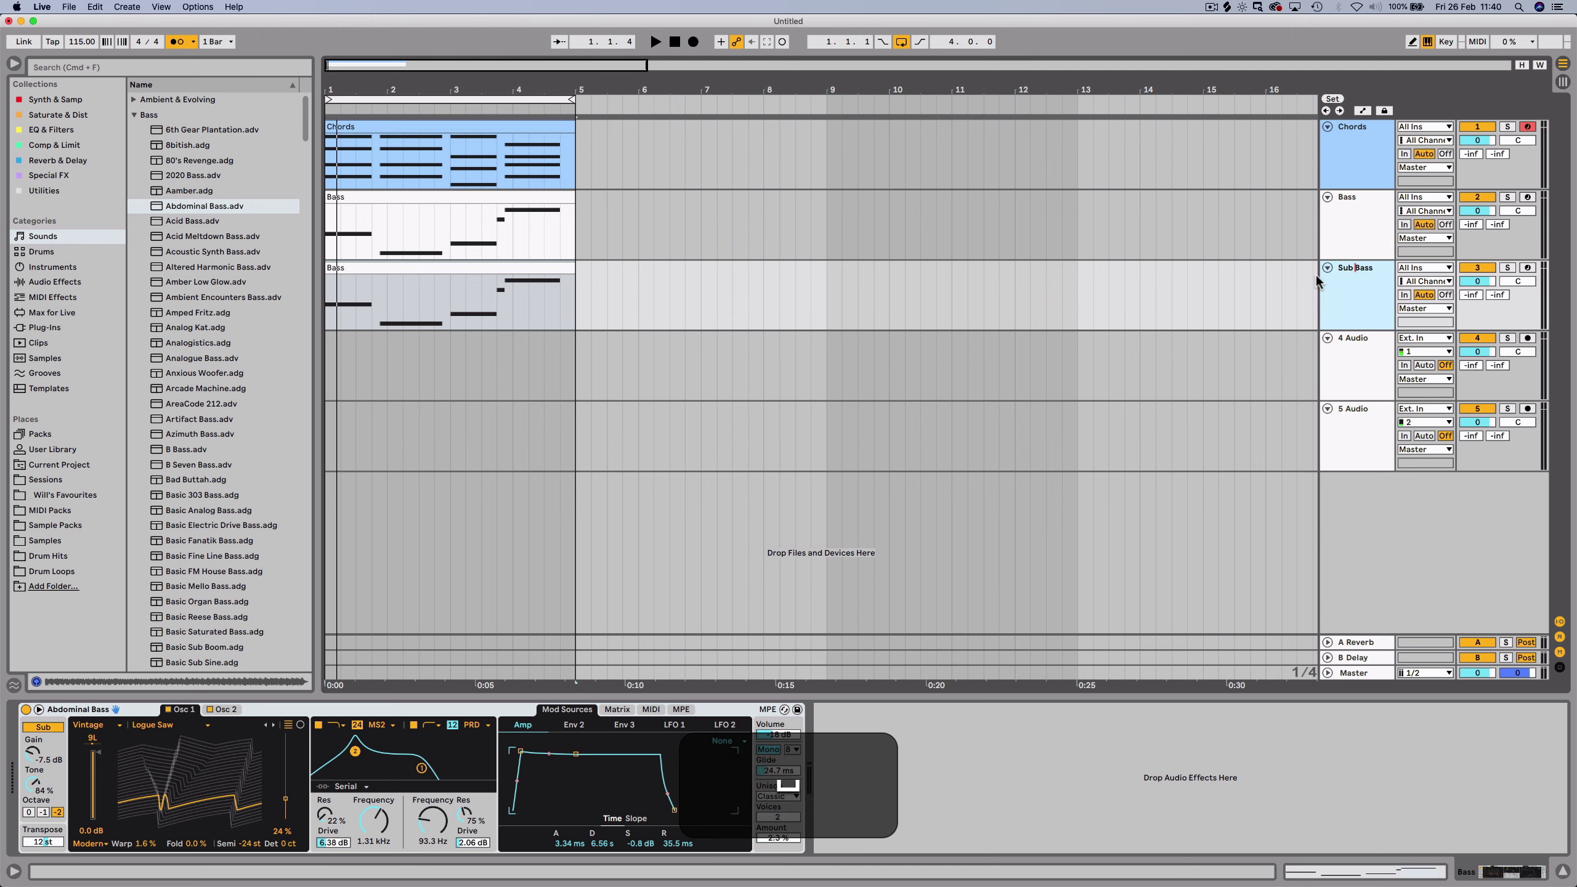
key("Return")
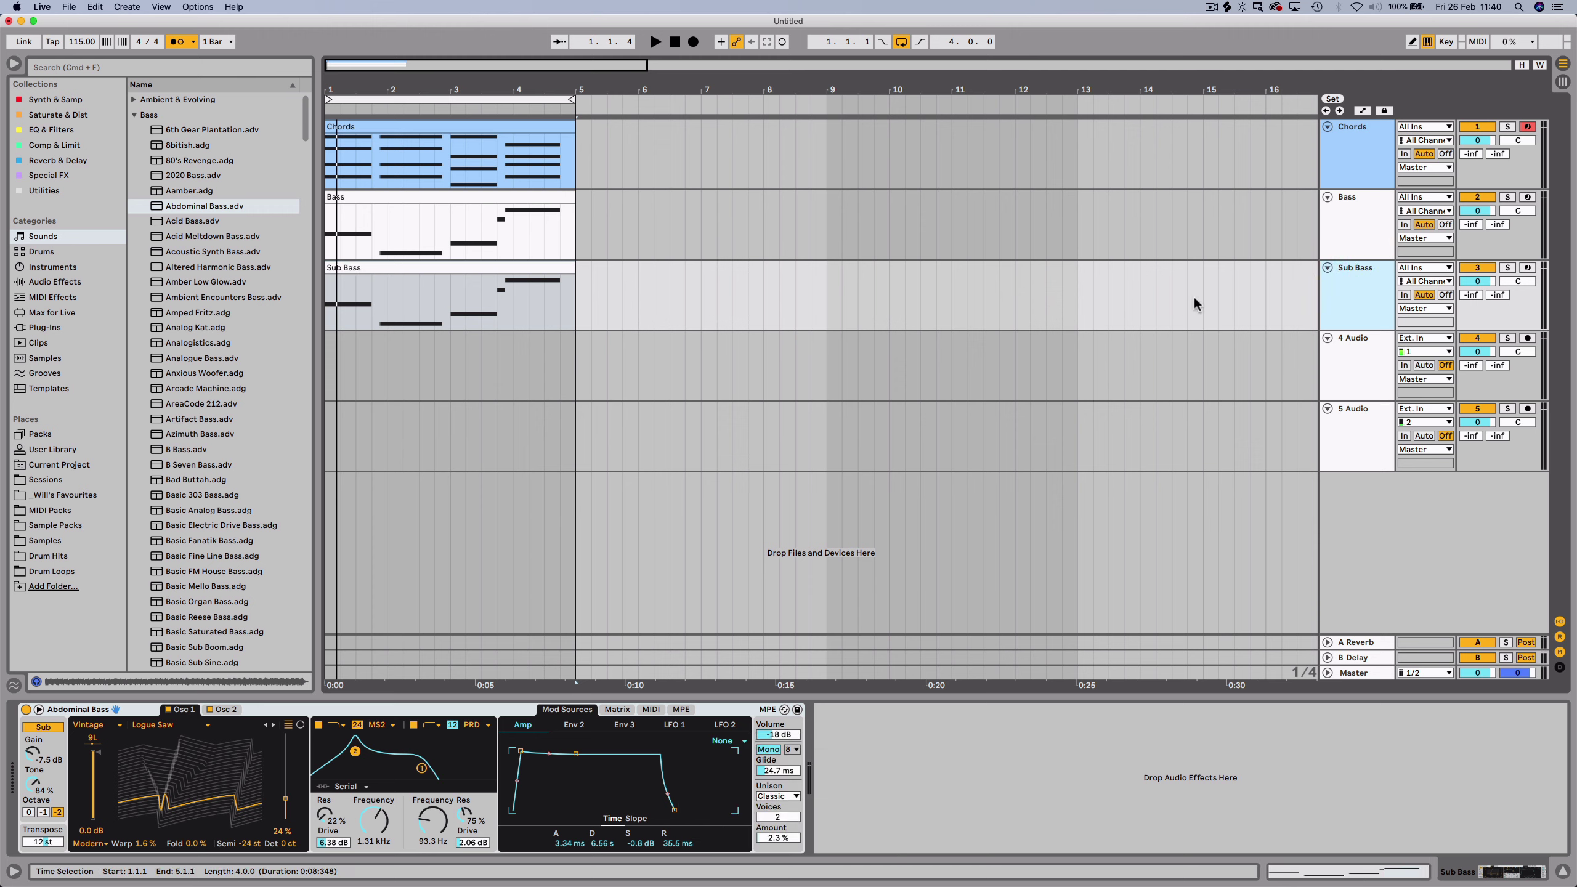
Solo the Sub Bass track, replace its instrument with the default Operator, and audition the sound.
left_click(1508, 268)
left_click(52, 267)
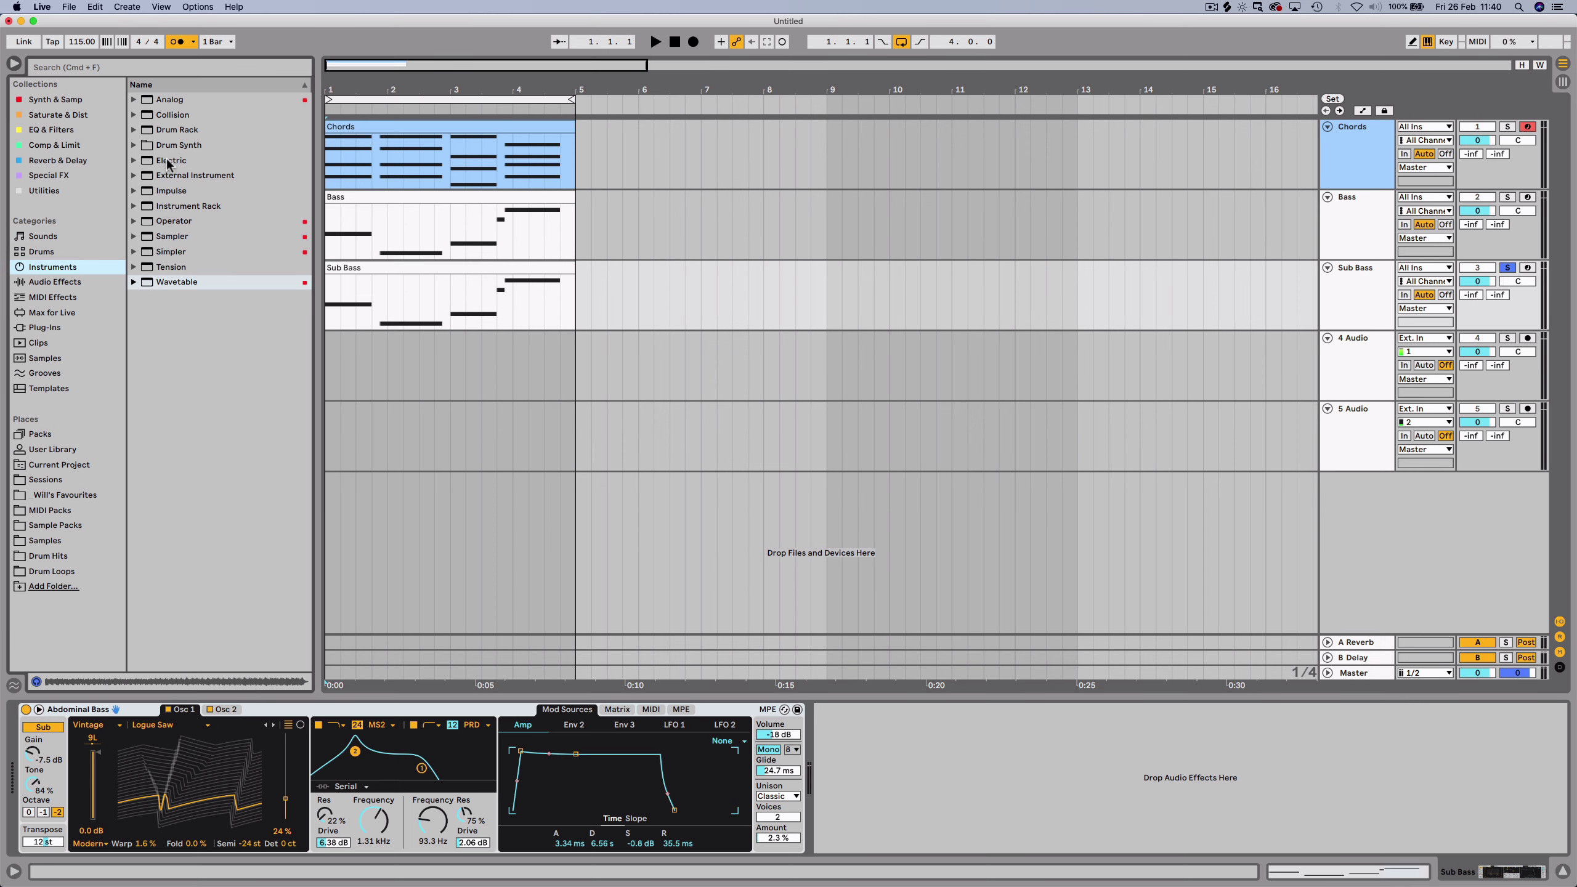
left_click(178, 223)
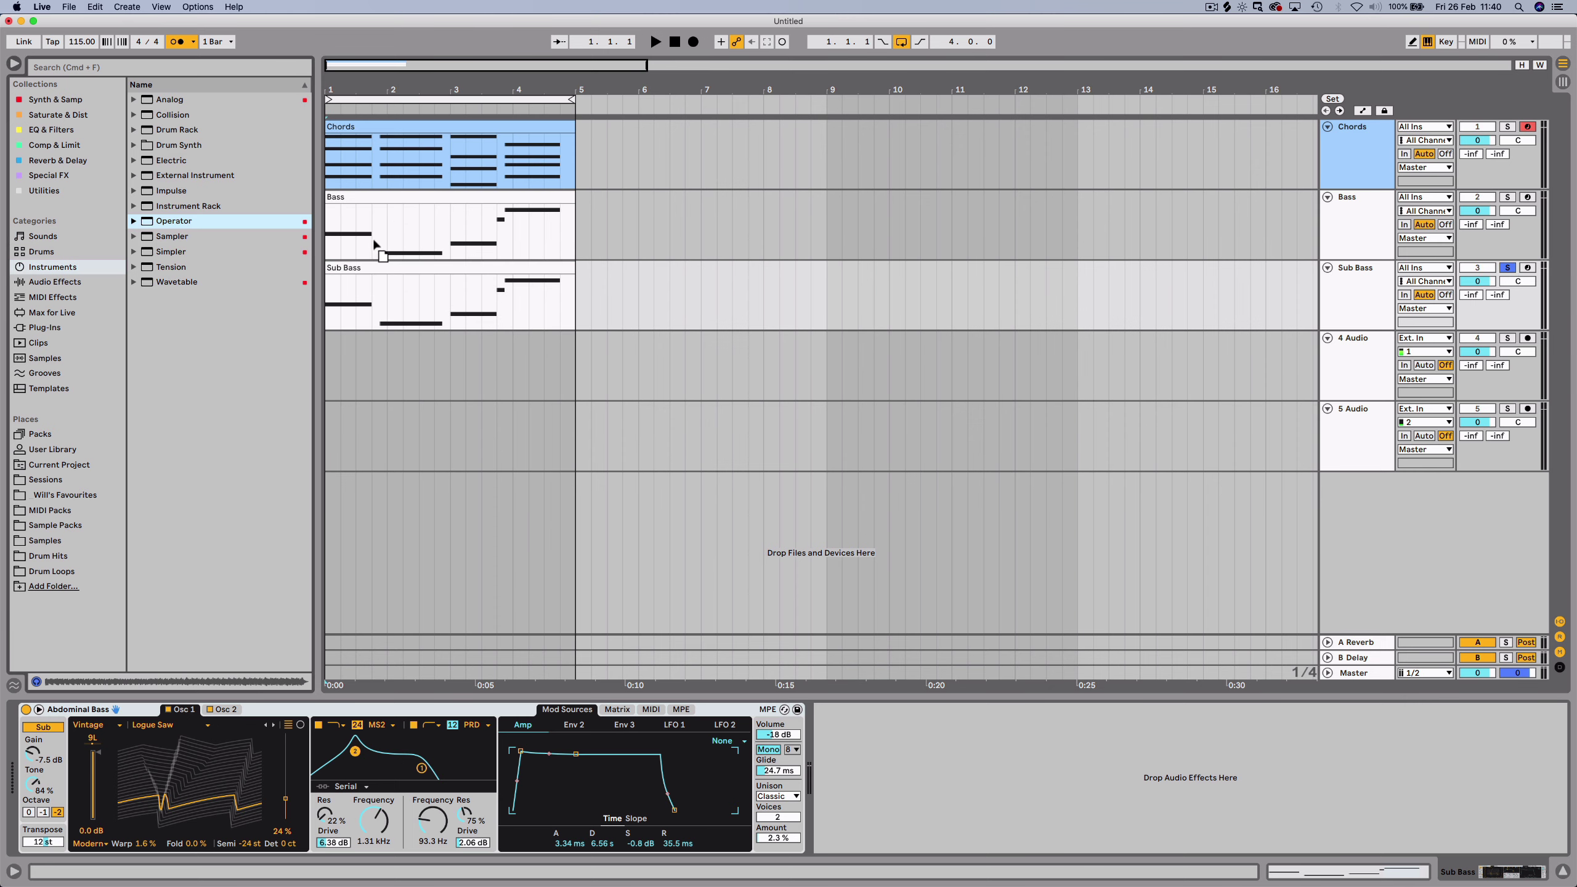
left_click_drag(381, 273, 378, 267)
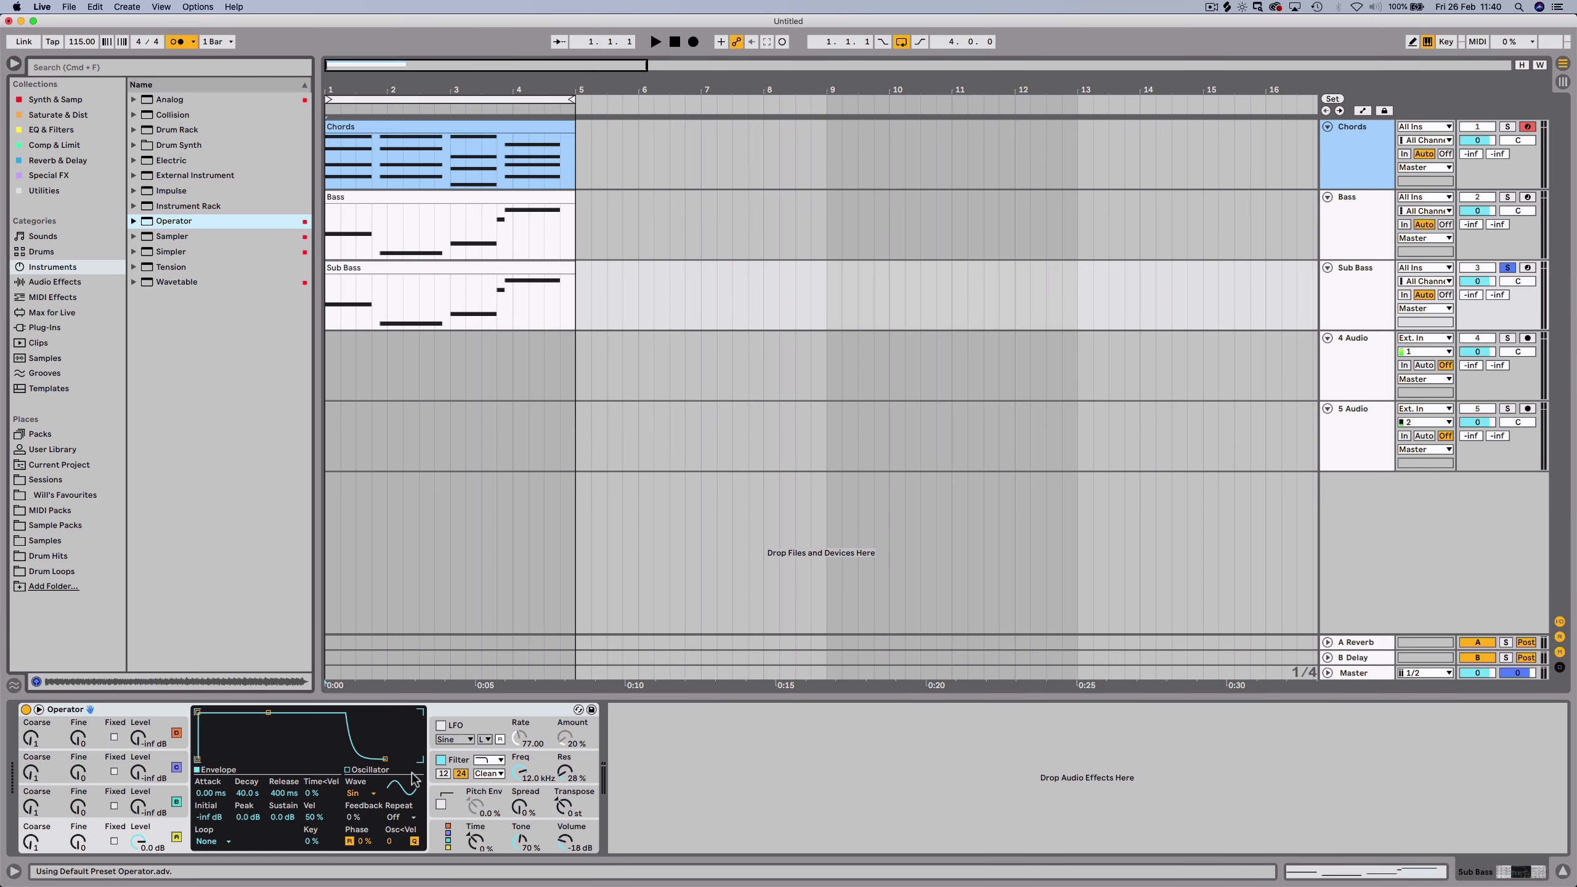
key("space")
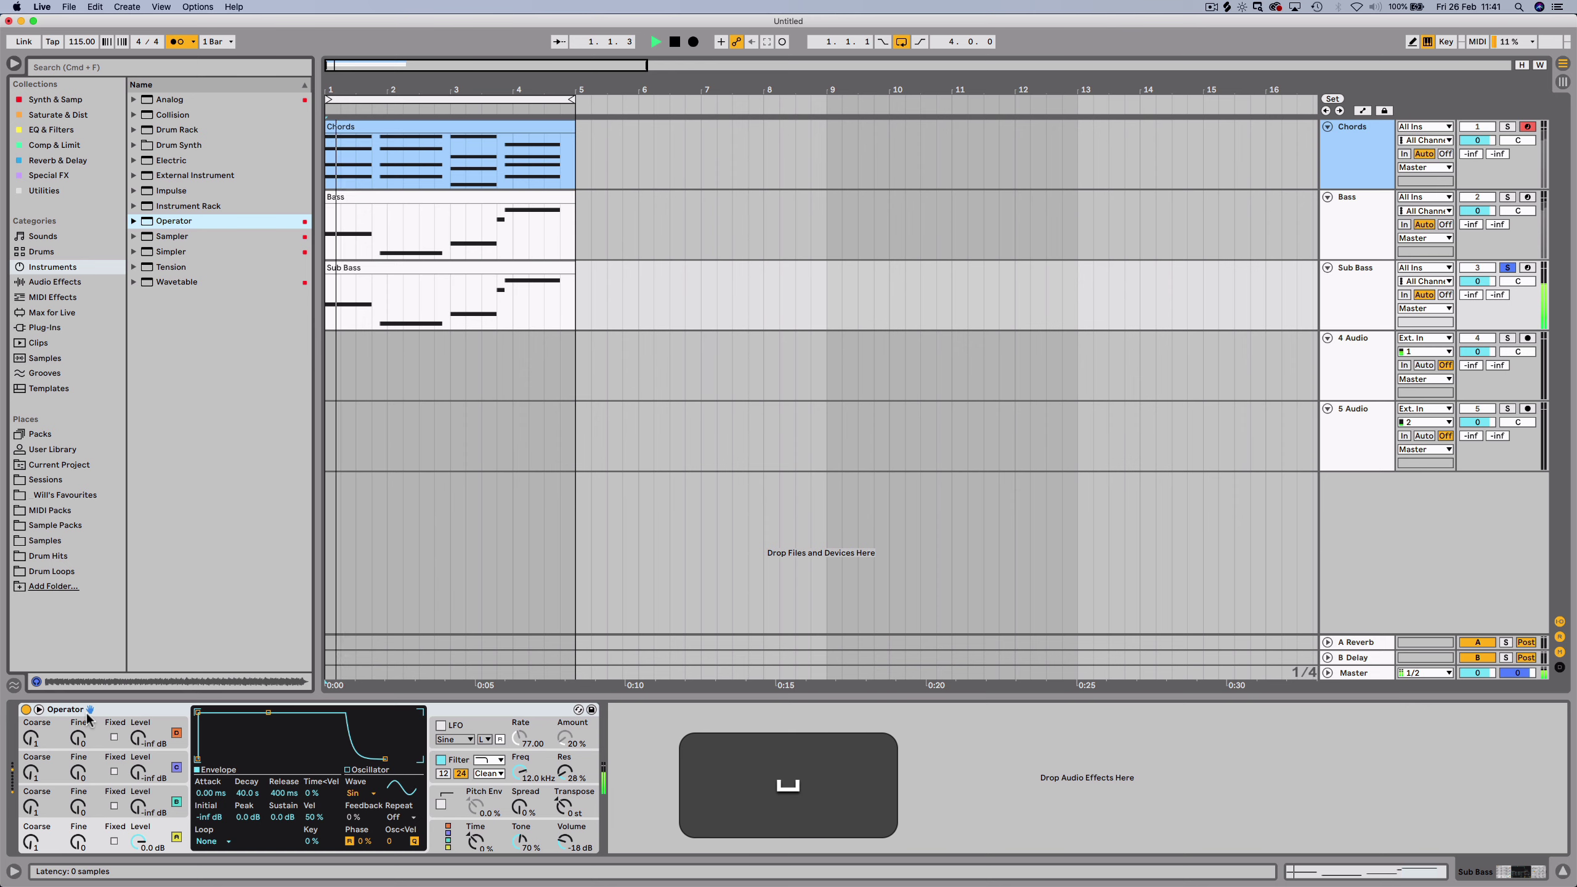
key("space")
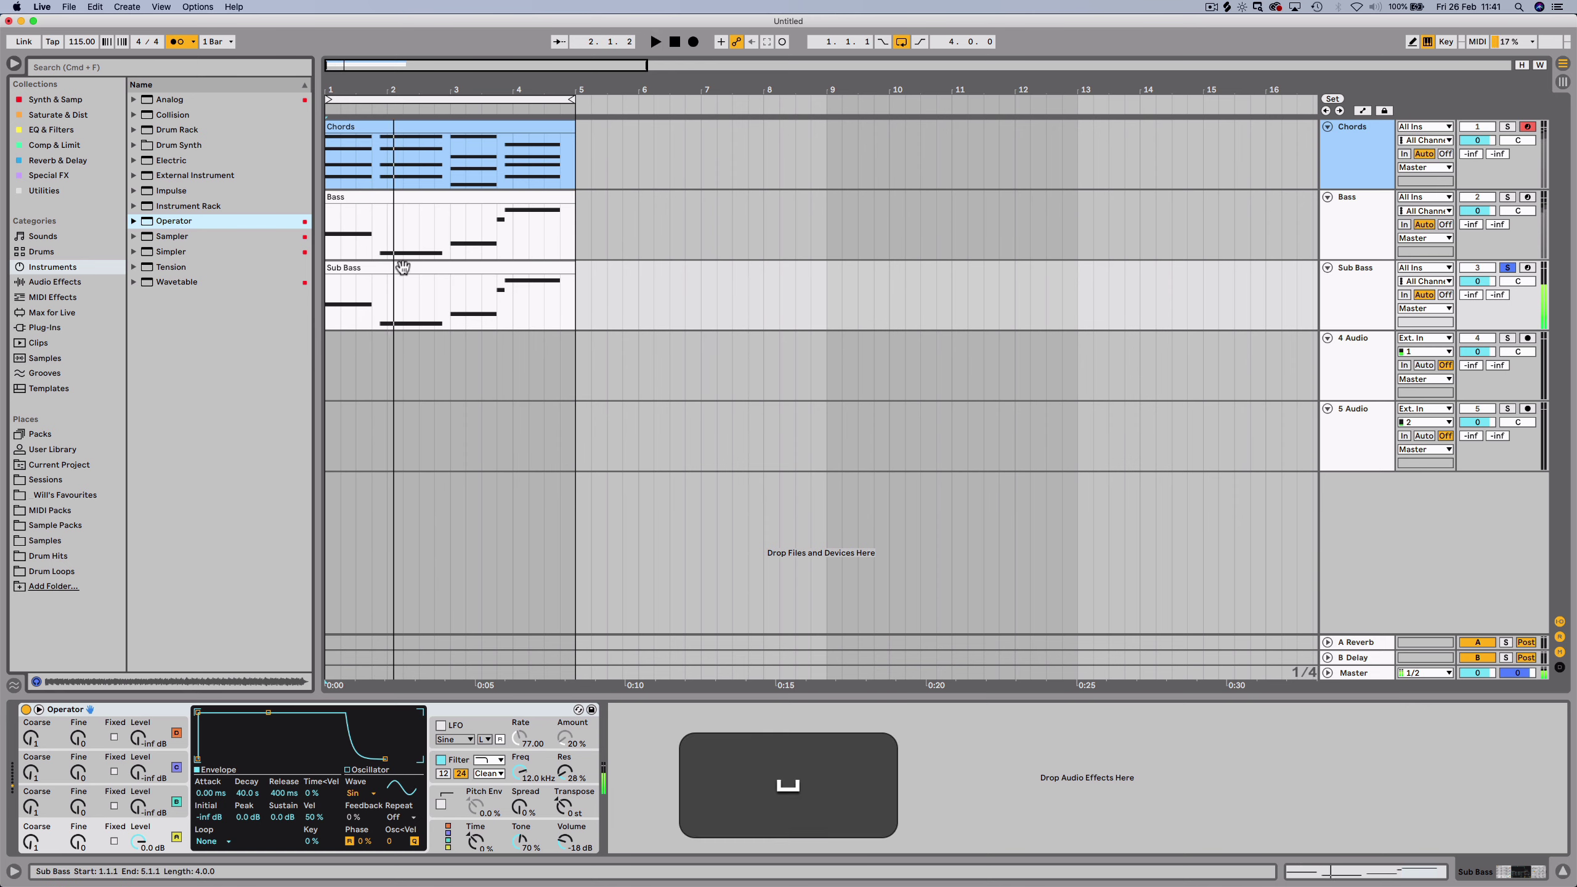
Transpose all notes in the Sub Bass clip down one octave, audition them, and unsolo the track.
double_click(403, 267)
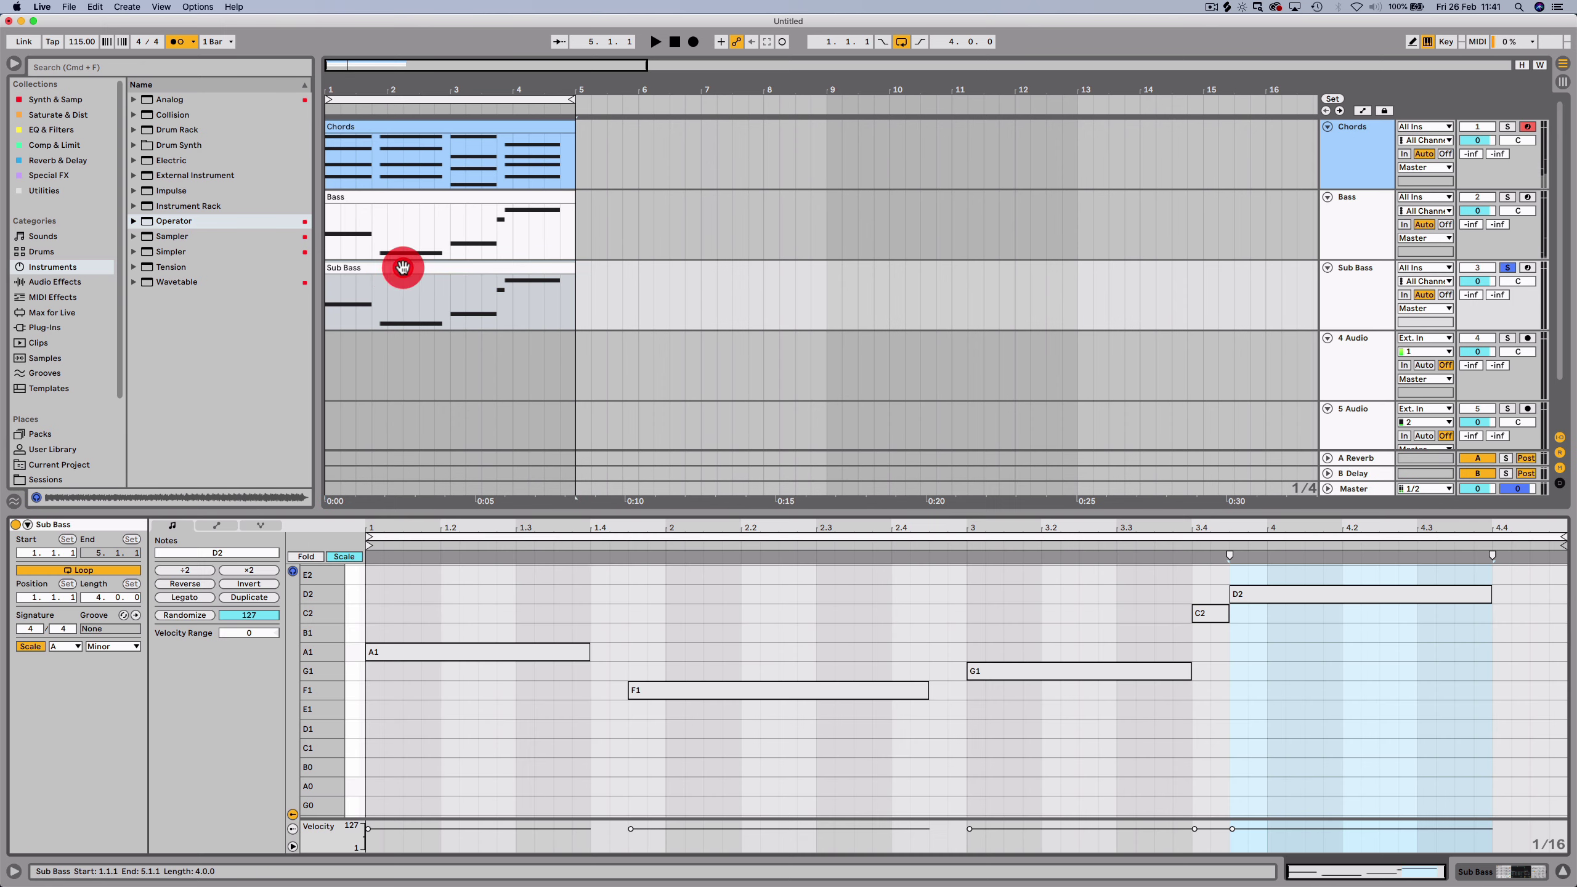
left_click(422, 591)
key("shift+super+a")
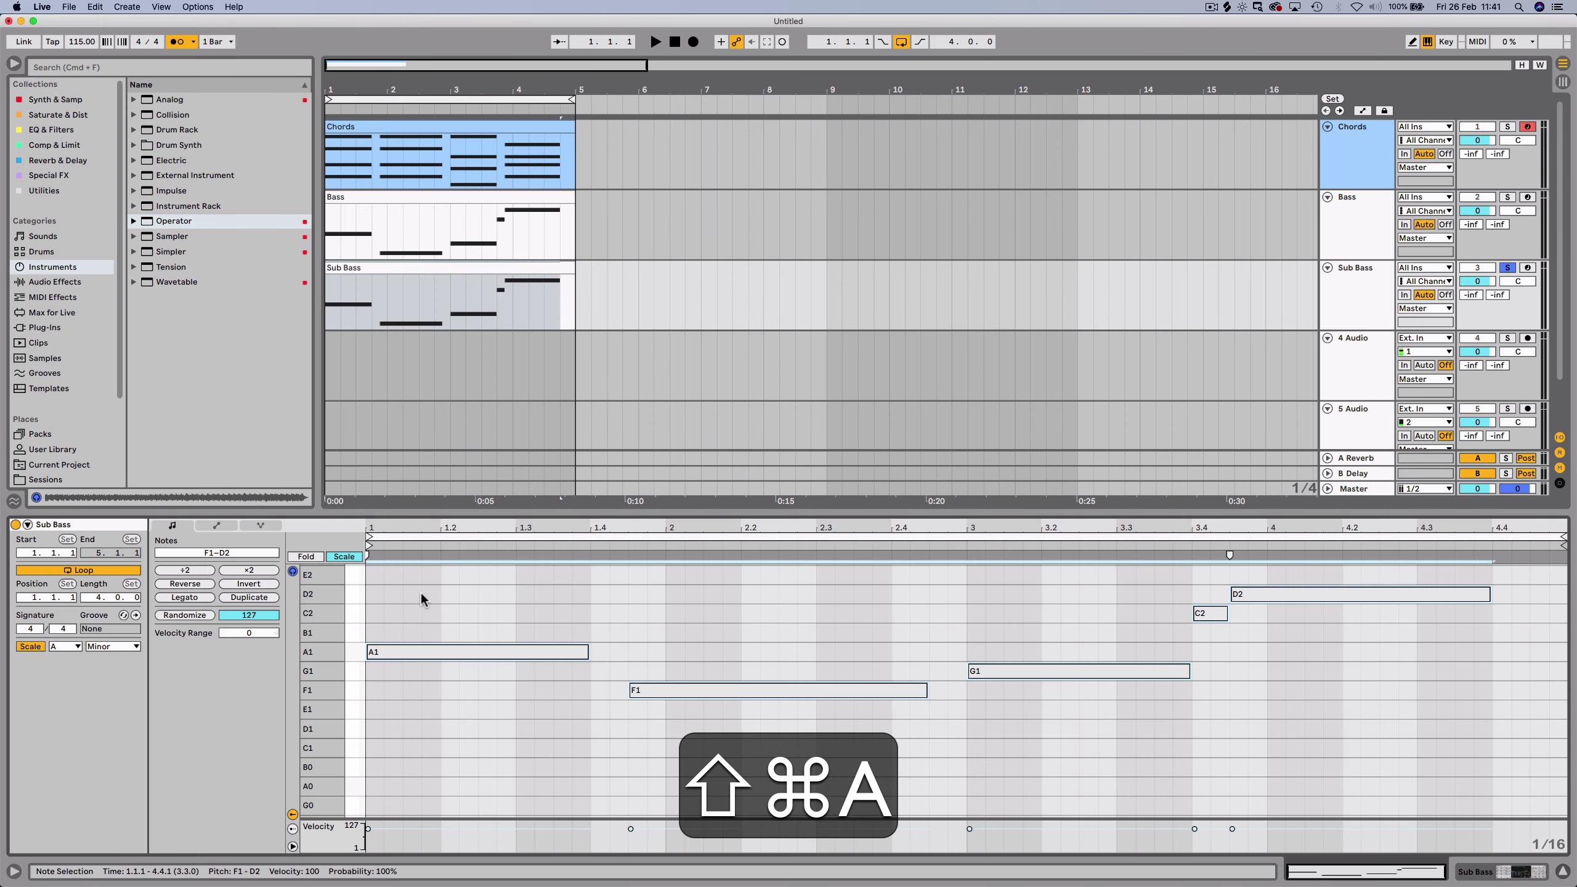
key("shift+Down")
key("space")
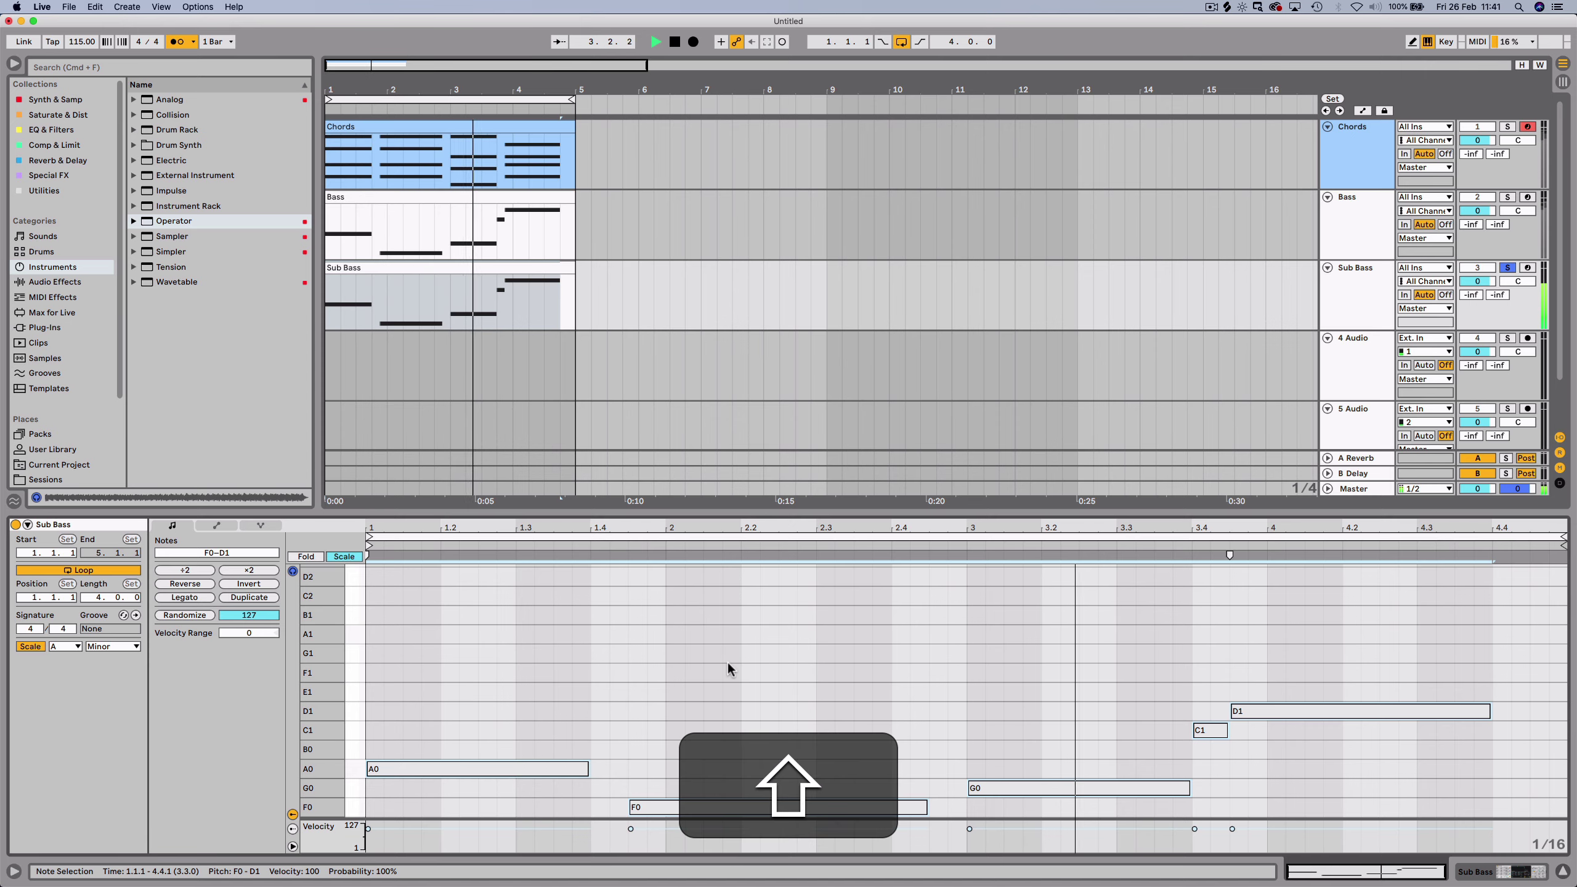
key("shift+Tab")
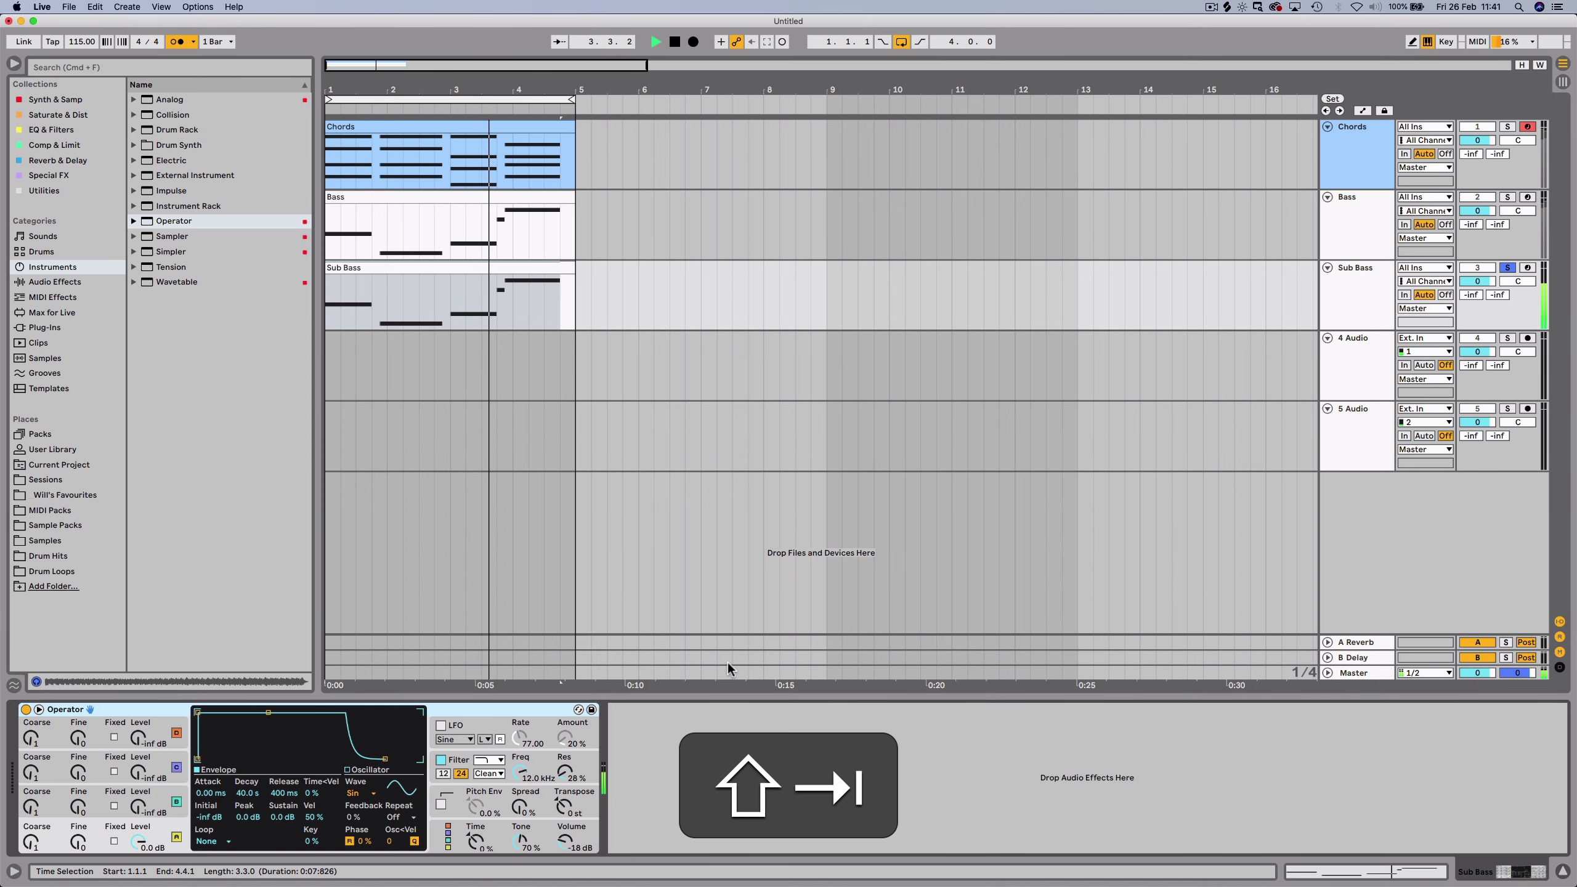
left_click(1508, 268)
key("space")
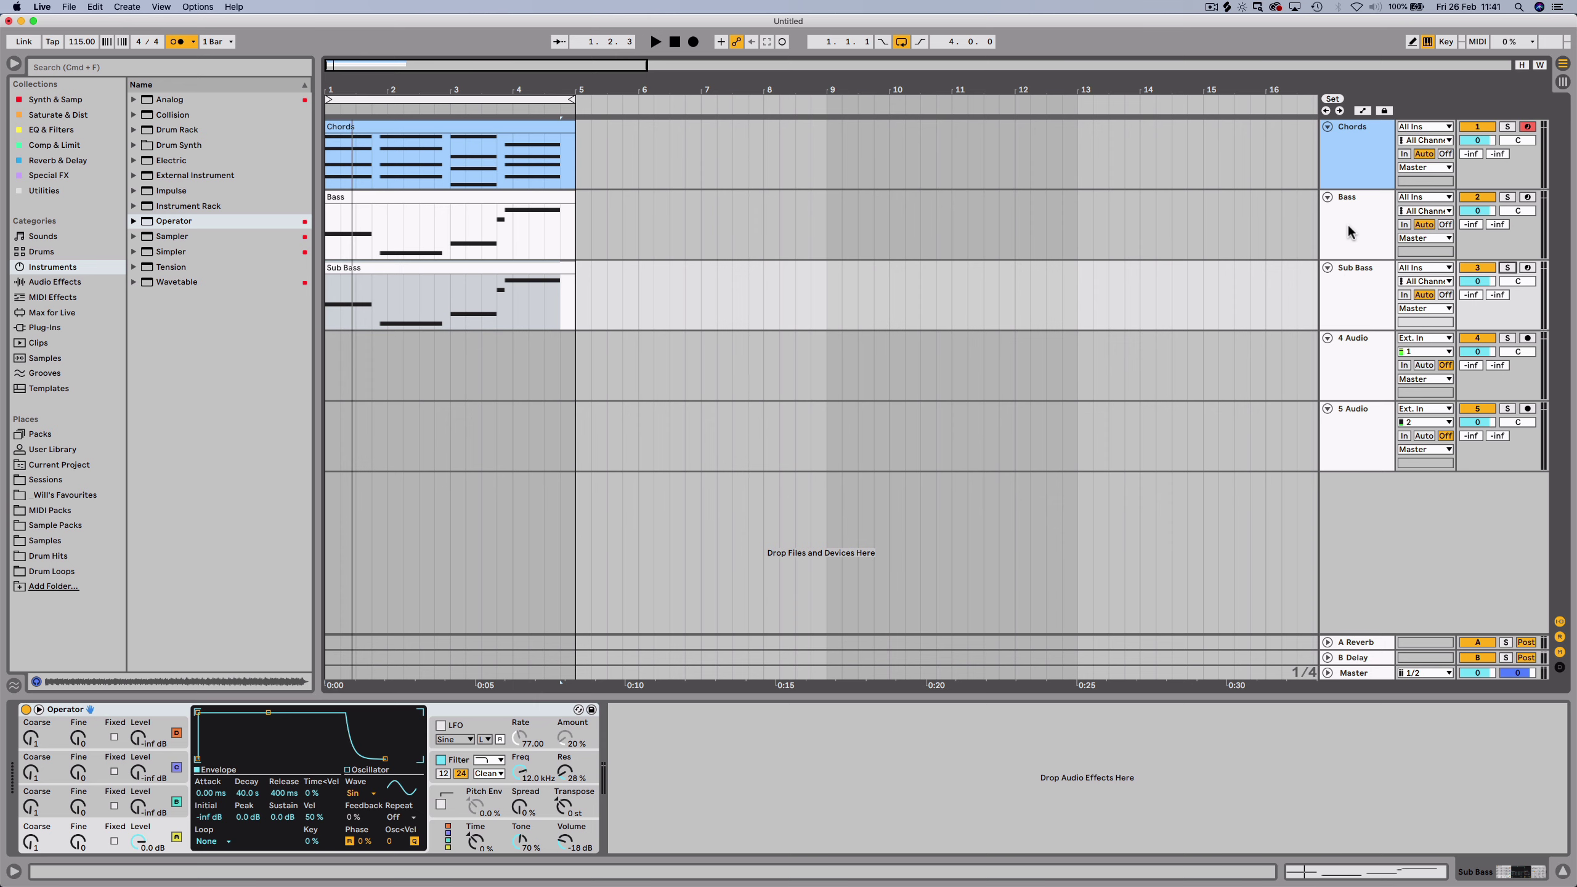
Add an EQ Eight to the Chords track and choose a low-cut filter for band 1.
left_click(1357, 160)
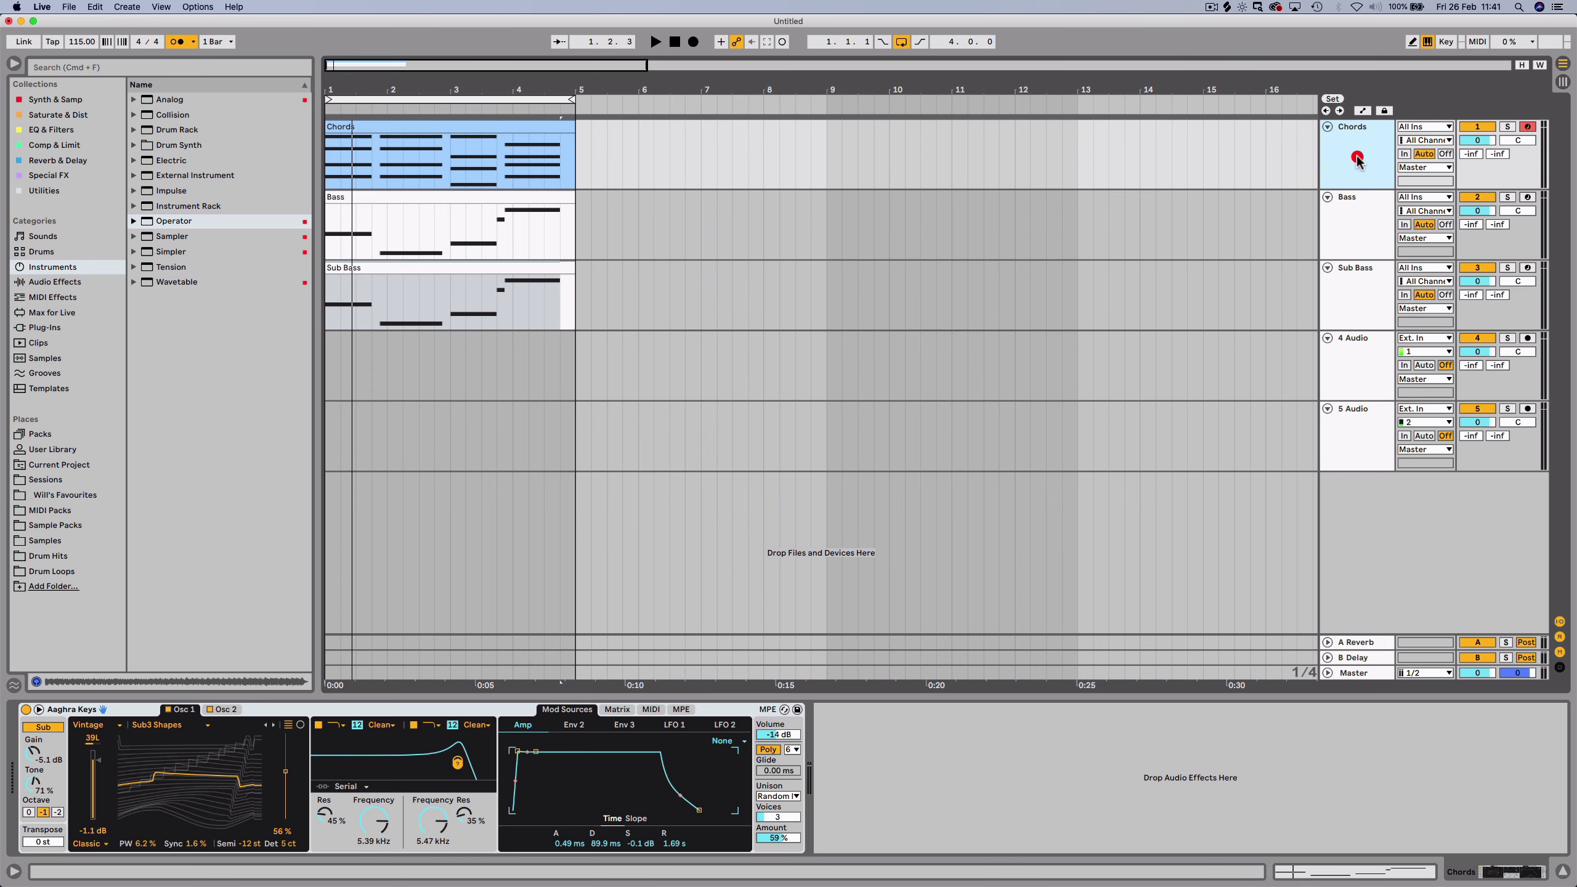
left_click(50, 281)
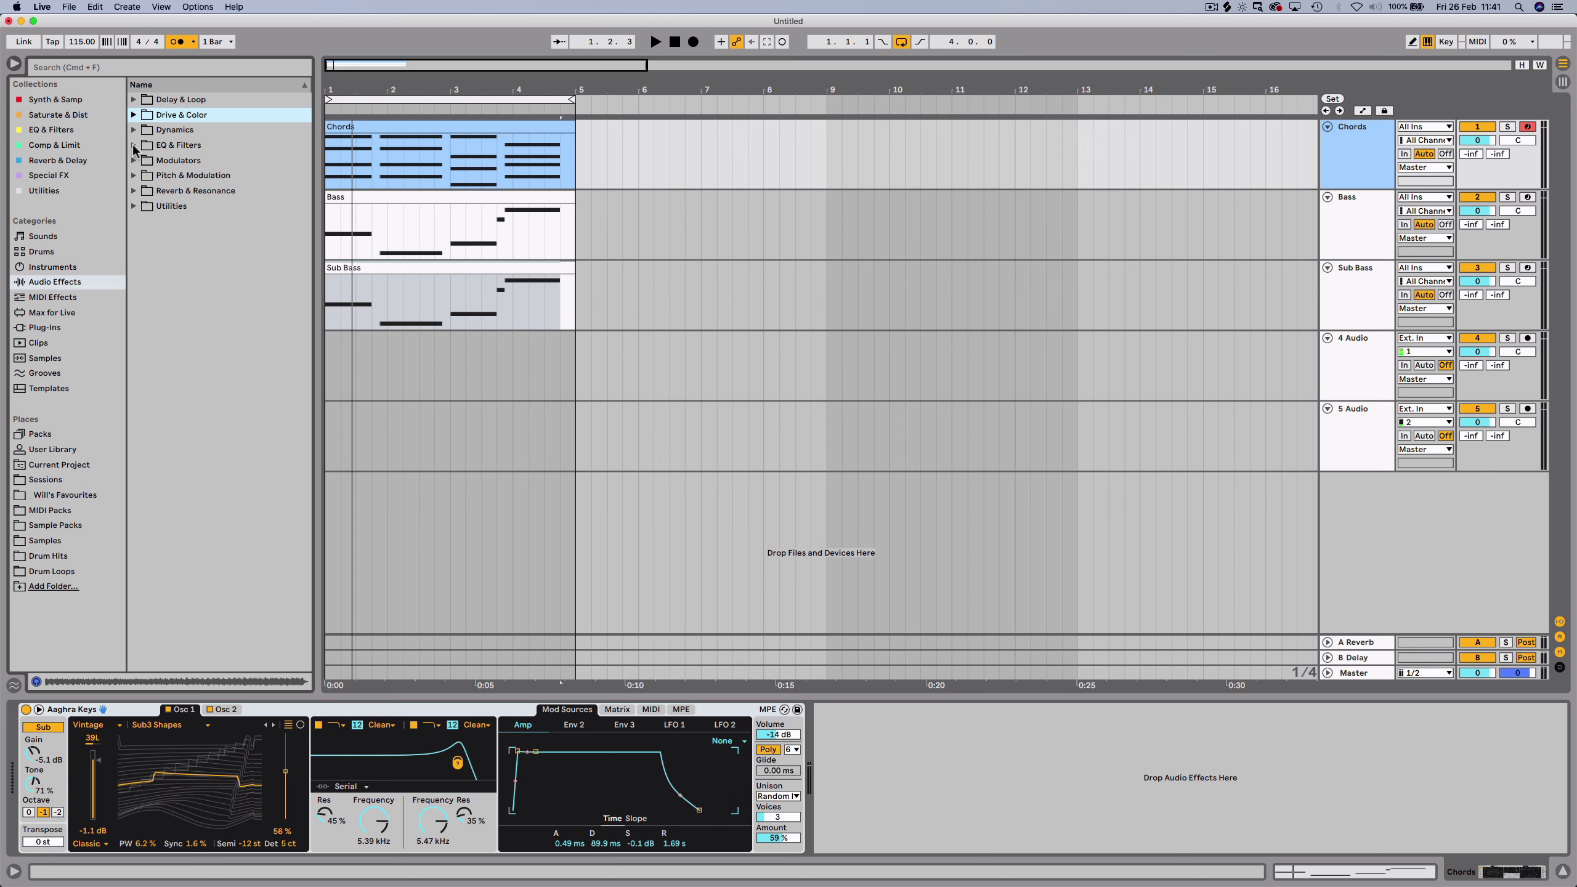
left_click(134, 147)
left_click_drag(180, 190, 780, 392)
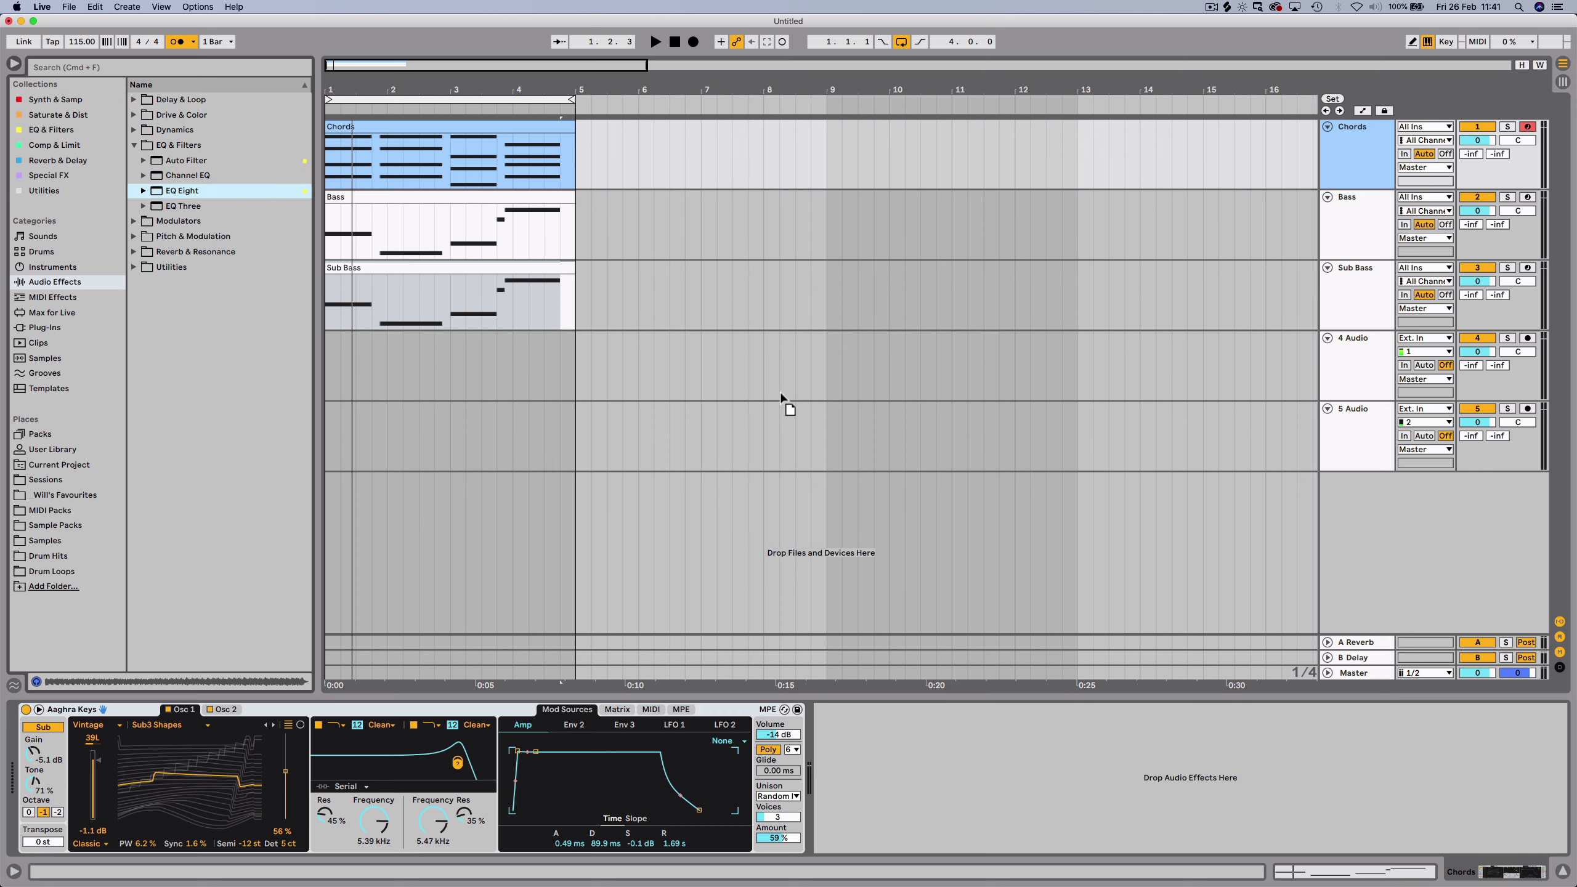
left_click_drag(832, 886, 853, 747)
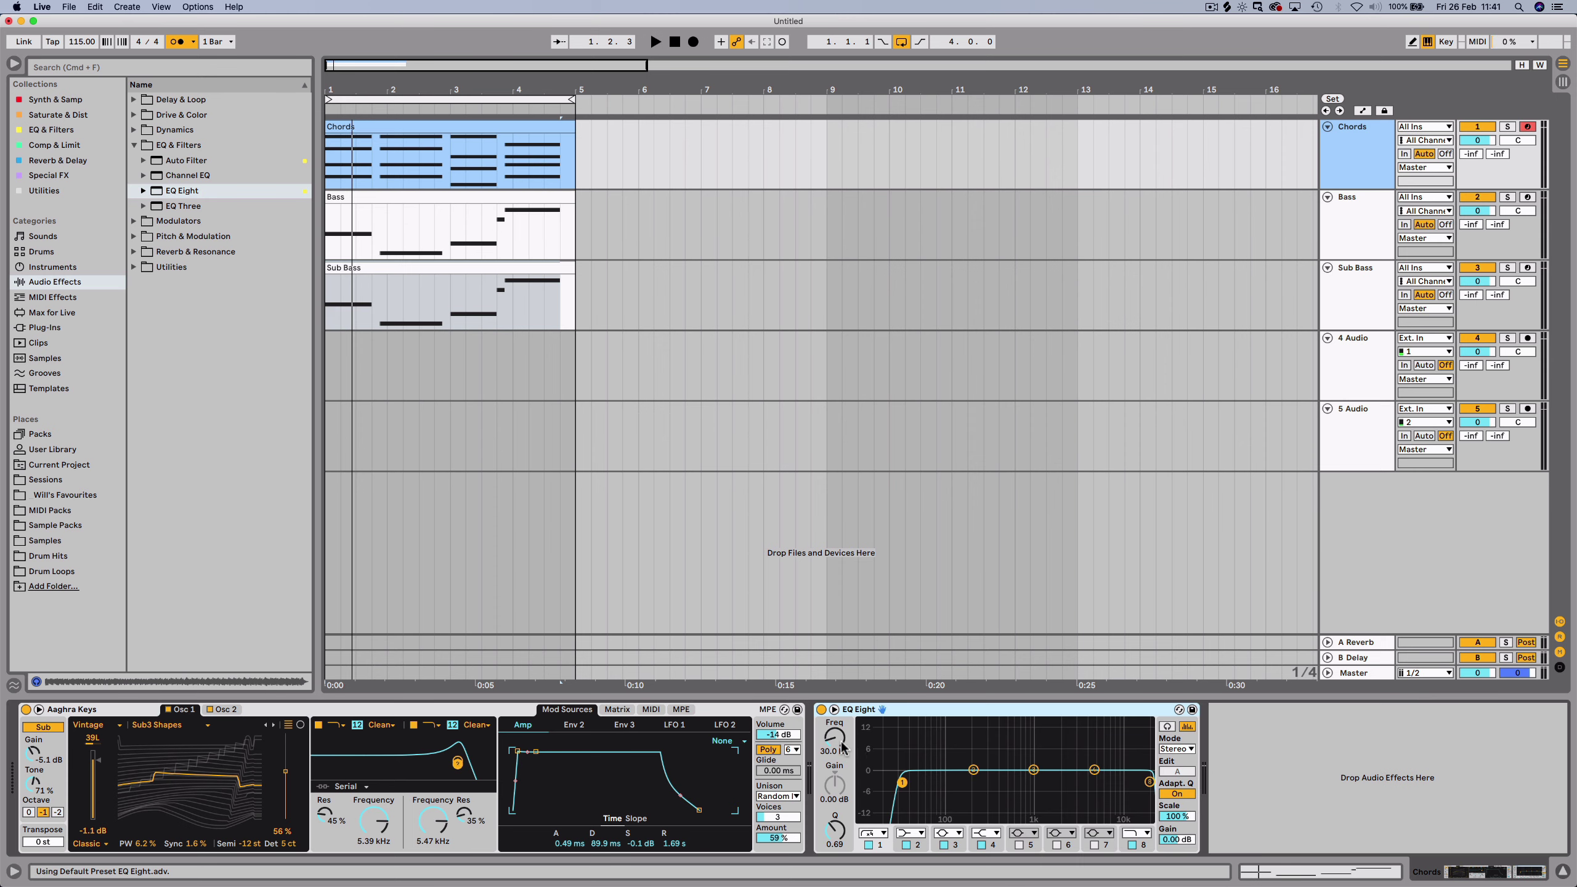
left_click(879, 834)
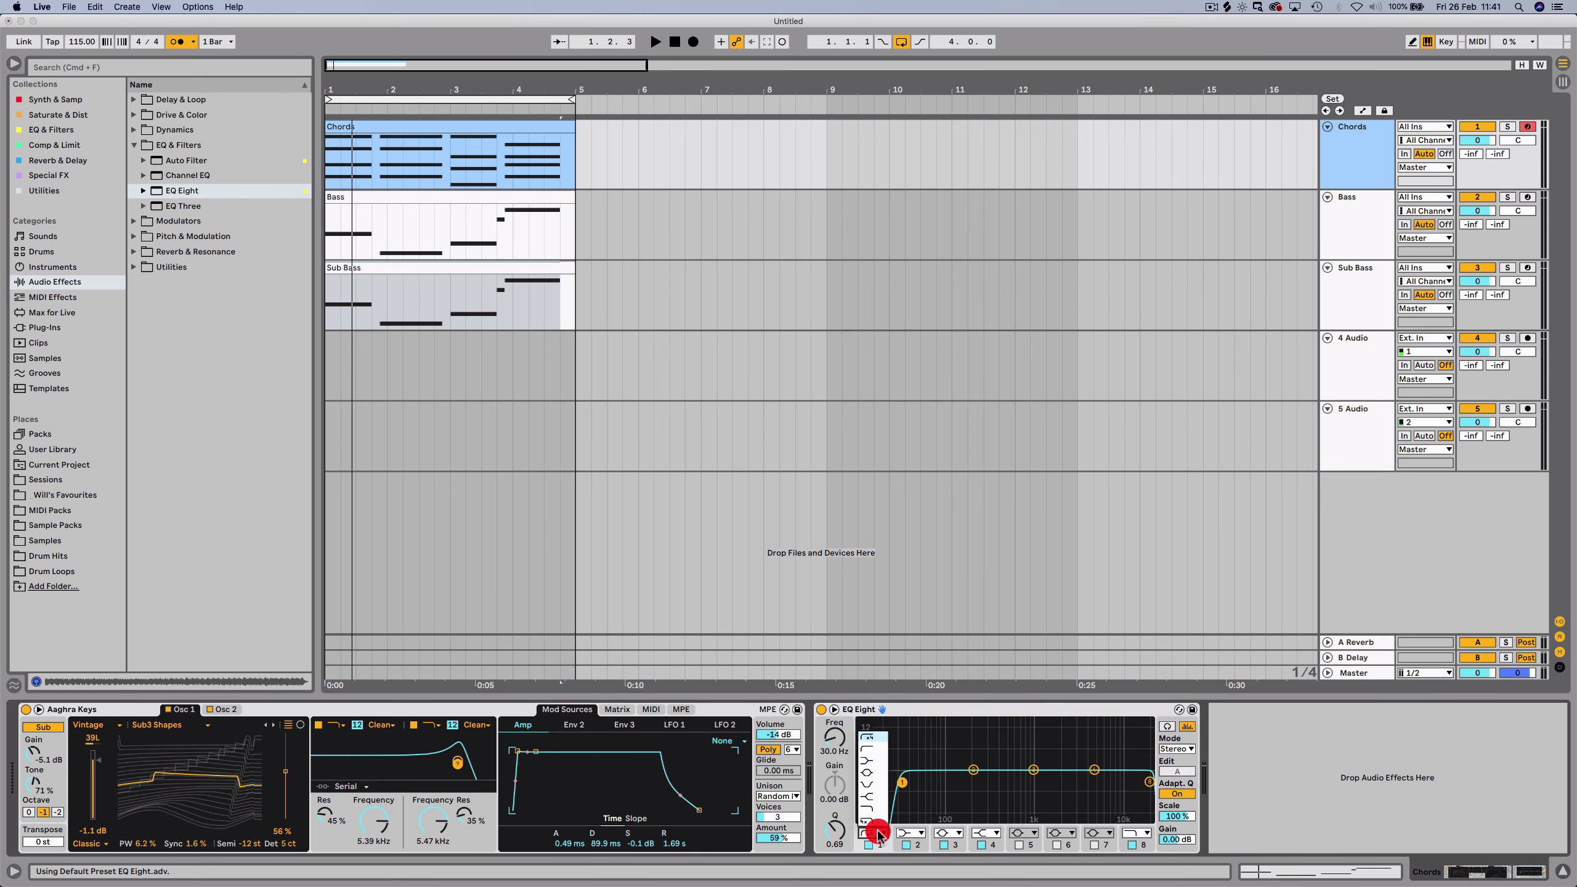
left_click(868, 743)
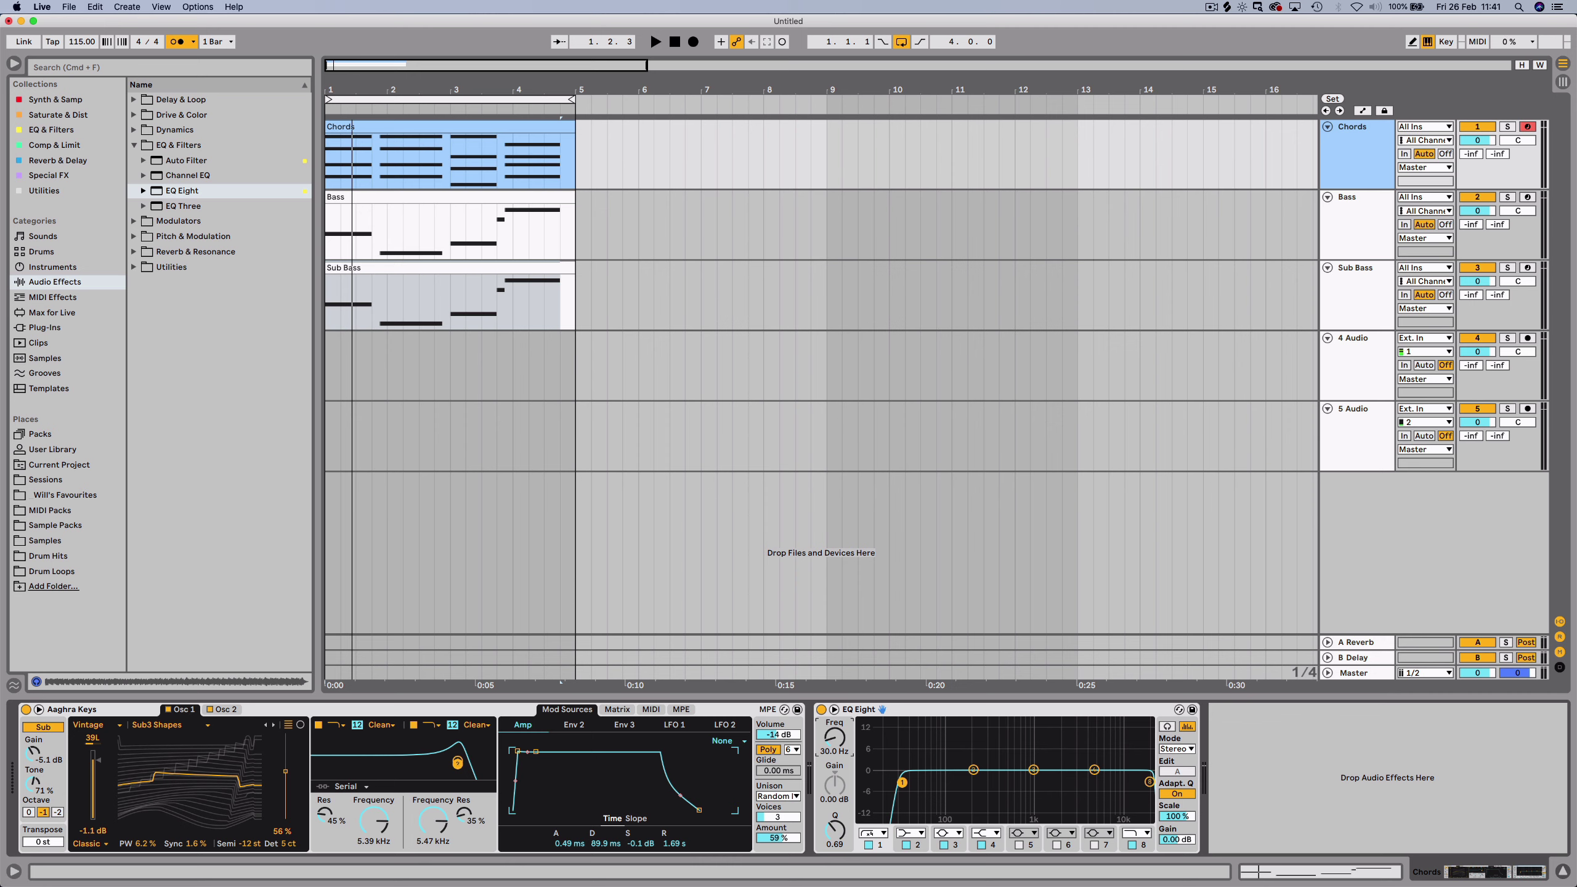
Solo the Chords track and raise the EQ Eight band 1 low-cut frequency during playback to remove its low end.
left_click(1508, 127)
key("space")
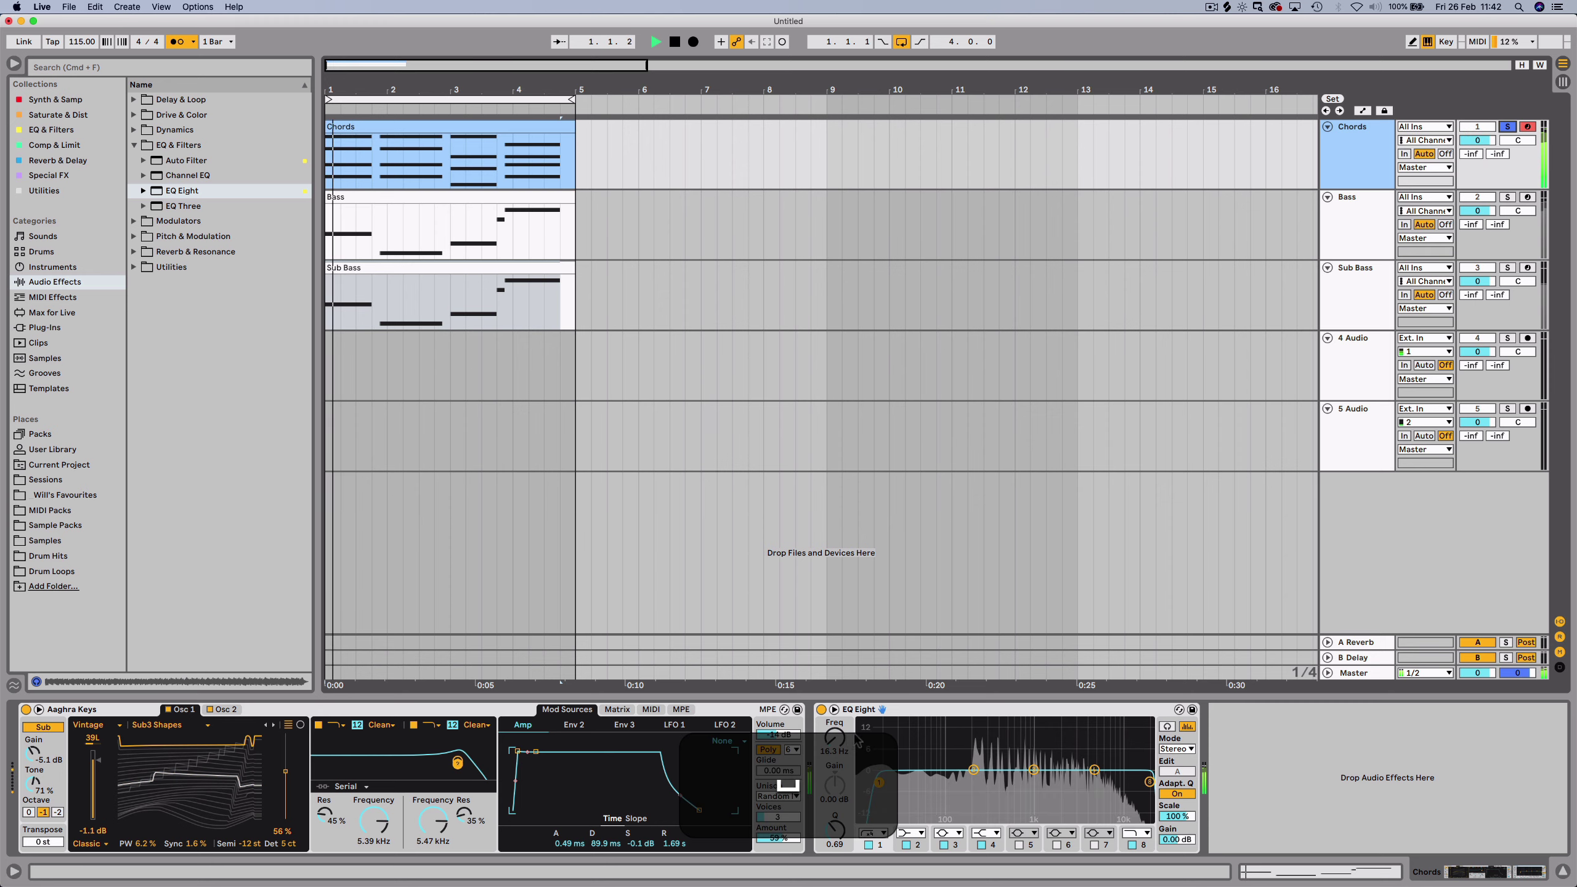
left_click_drag(879, 782, 979, 782)
left_click_drag(843, 740, 844, 736)
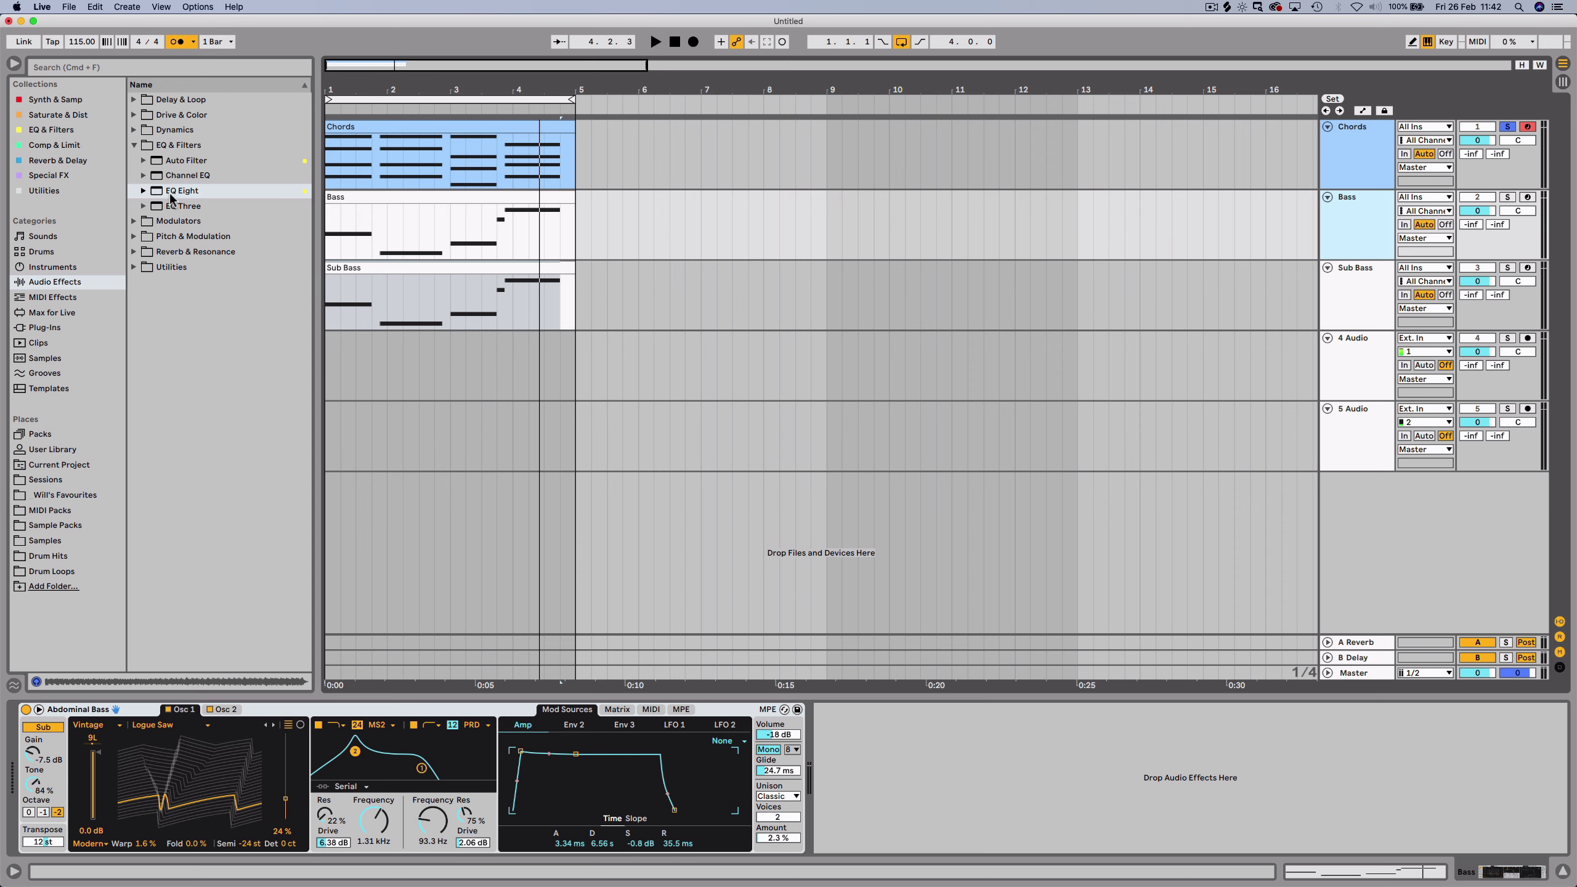
Add an EQ Eight to the Bass track and set its band 1 low cut to 130 Hz while playing the track soloed.
left_click_drag(171, 198, 388, 225)
left_click_drag(840, 733, 844, 733)
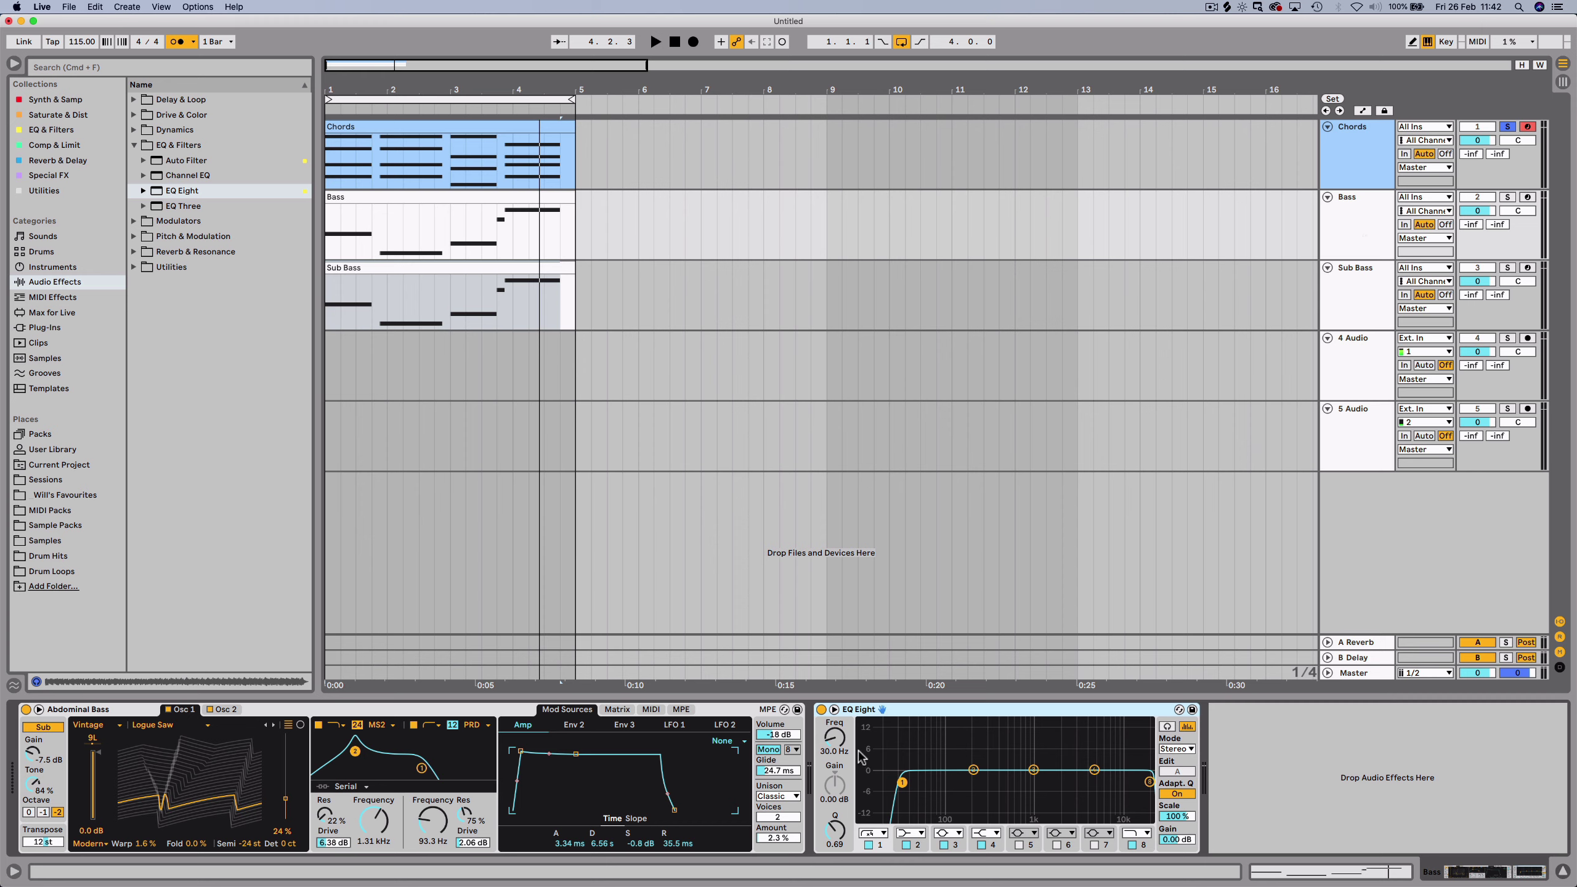
left_click(1508, 197, "super")
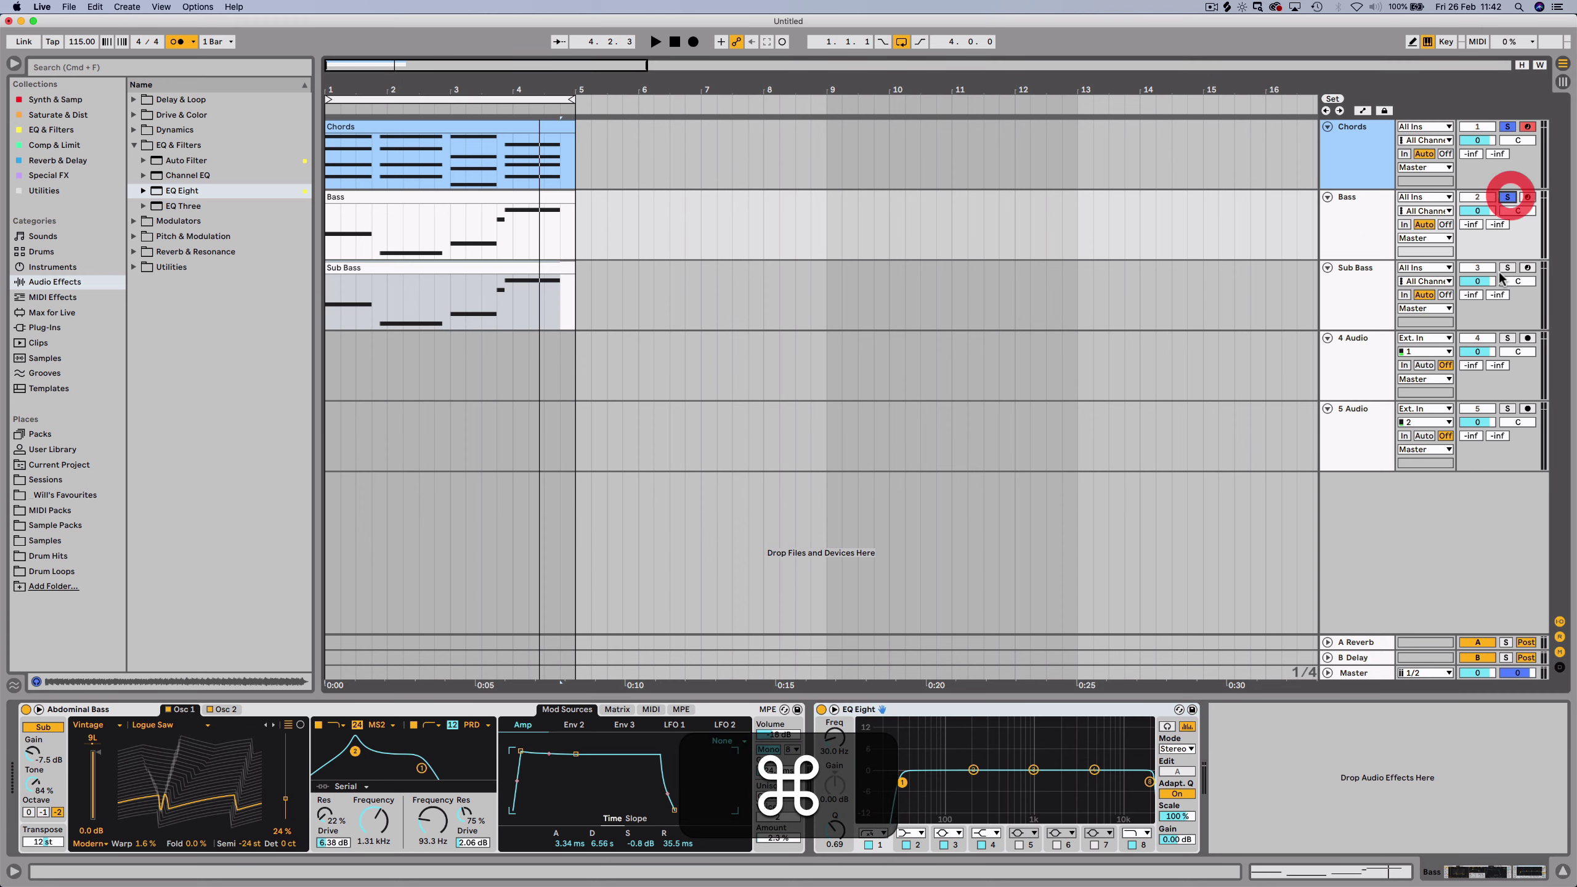
left_click(1508, 198)
key("space")
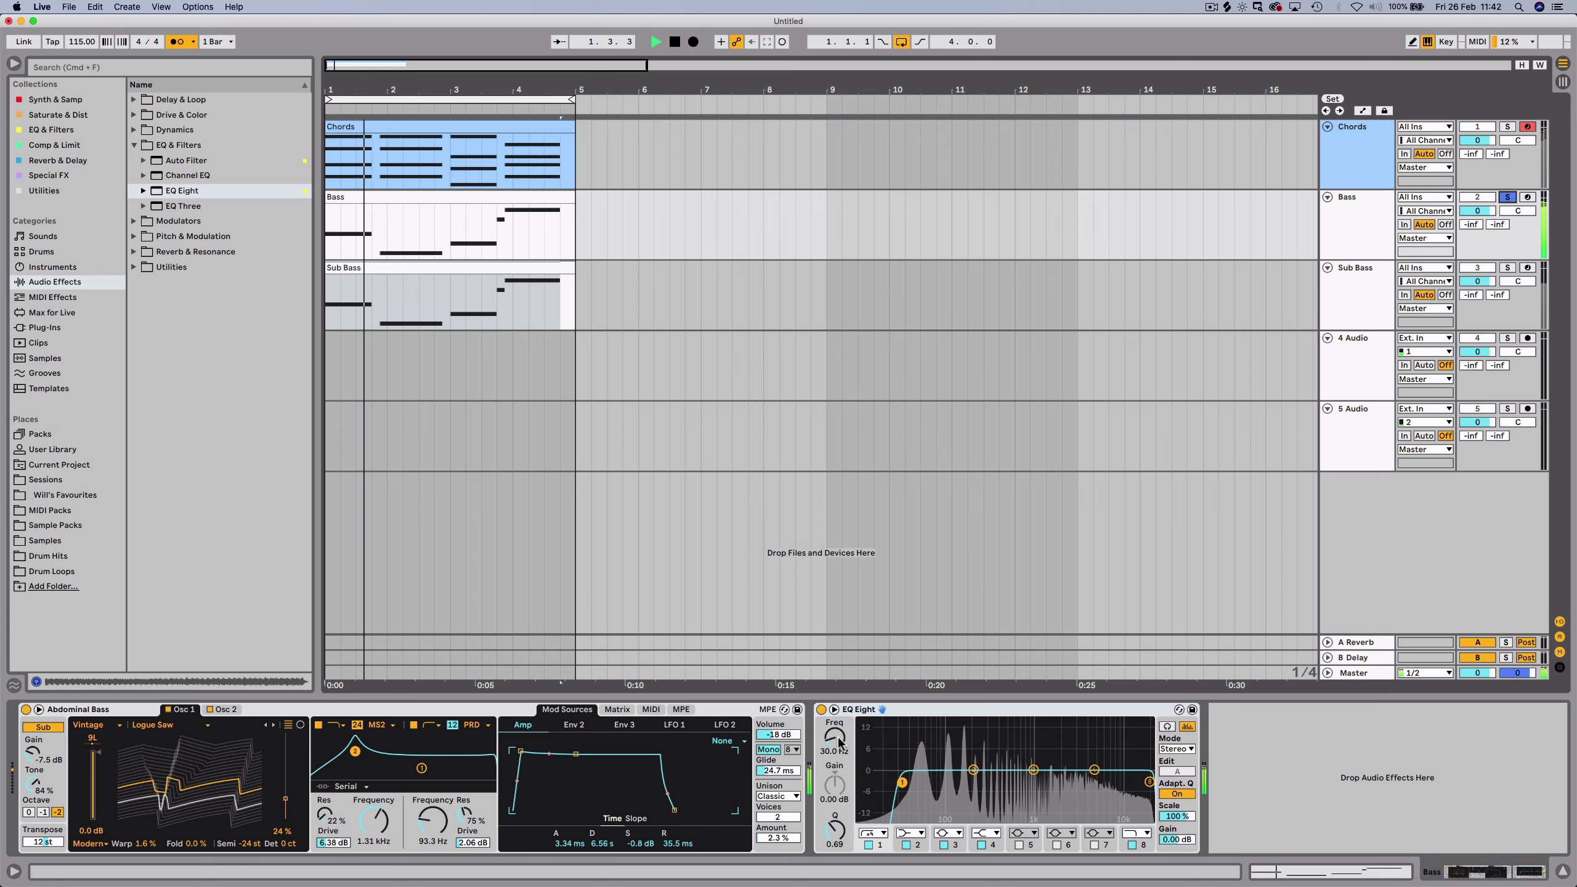
left_click_drag(835, 738, 835, 712)
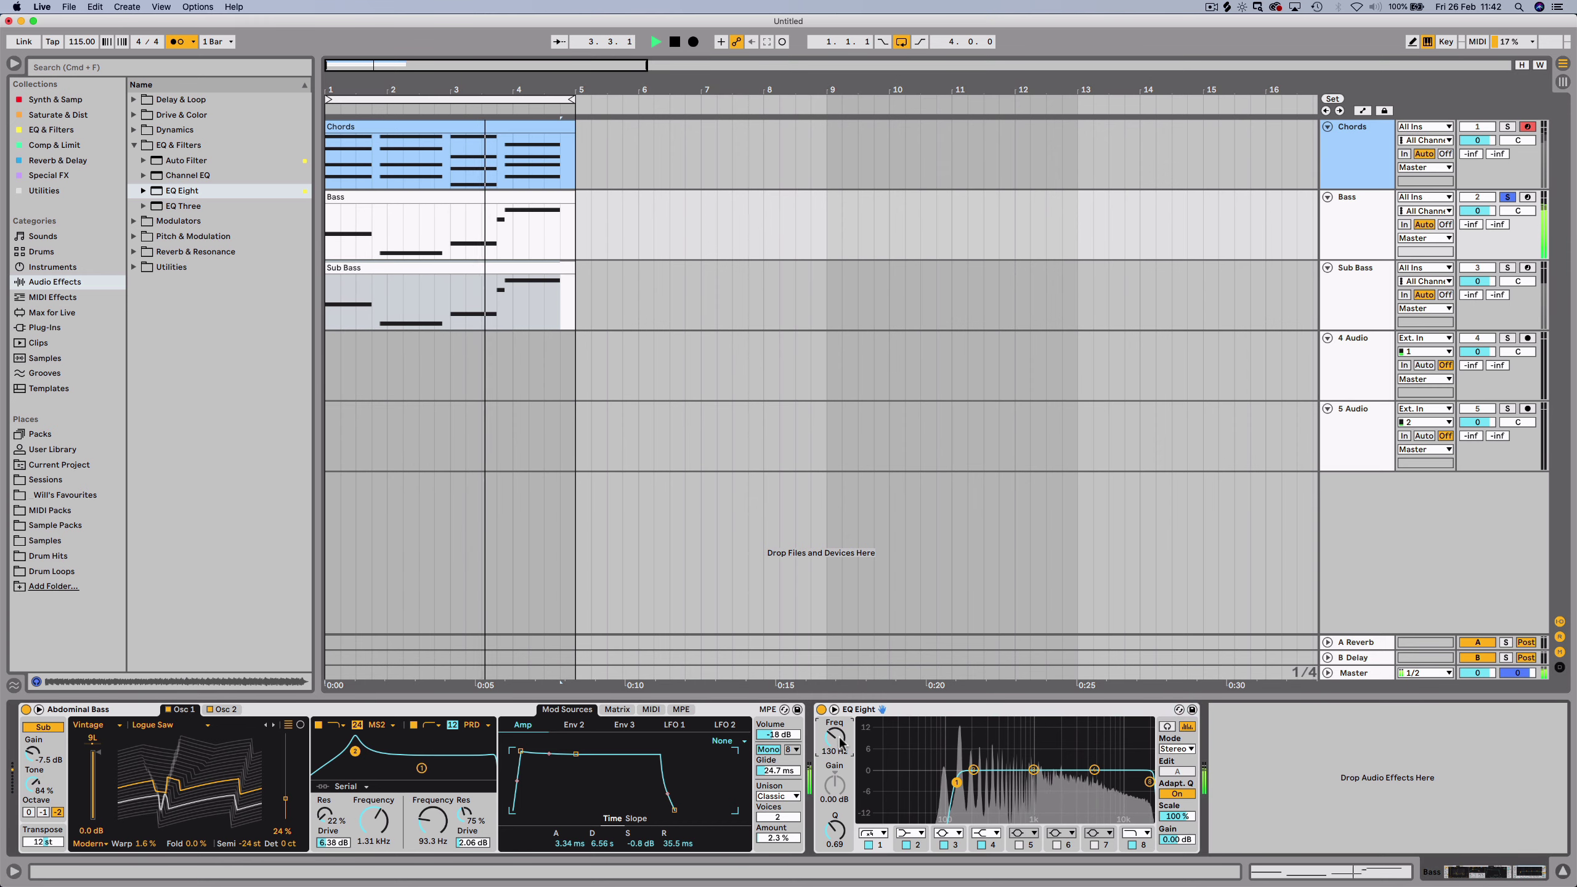
key("space")
Check the Sub Bass track's Operator and play back the Chords, Bass and Sub Bass tracks together.
left_click(1508, 268)
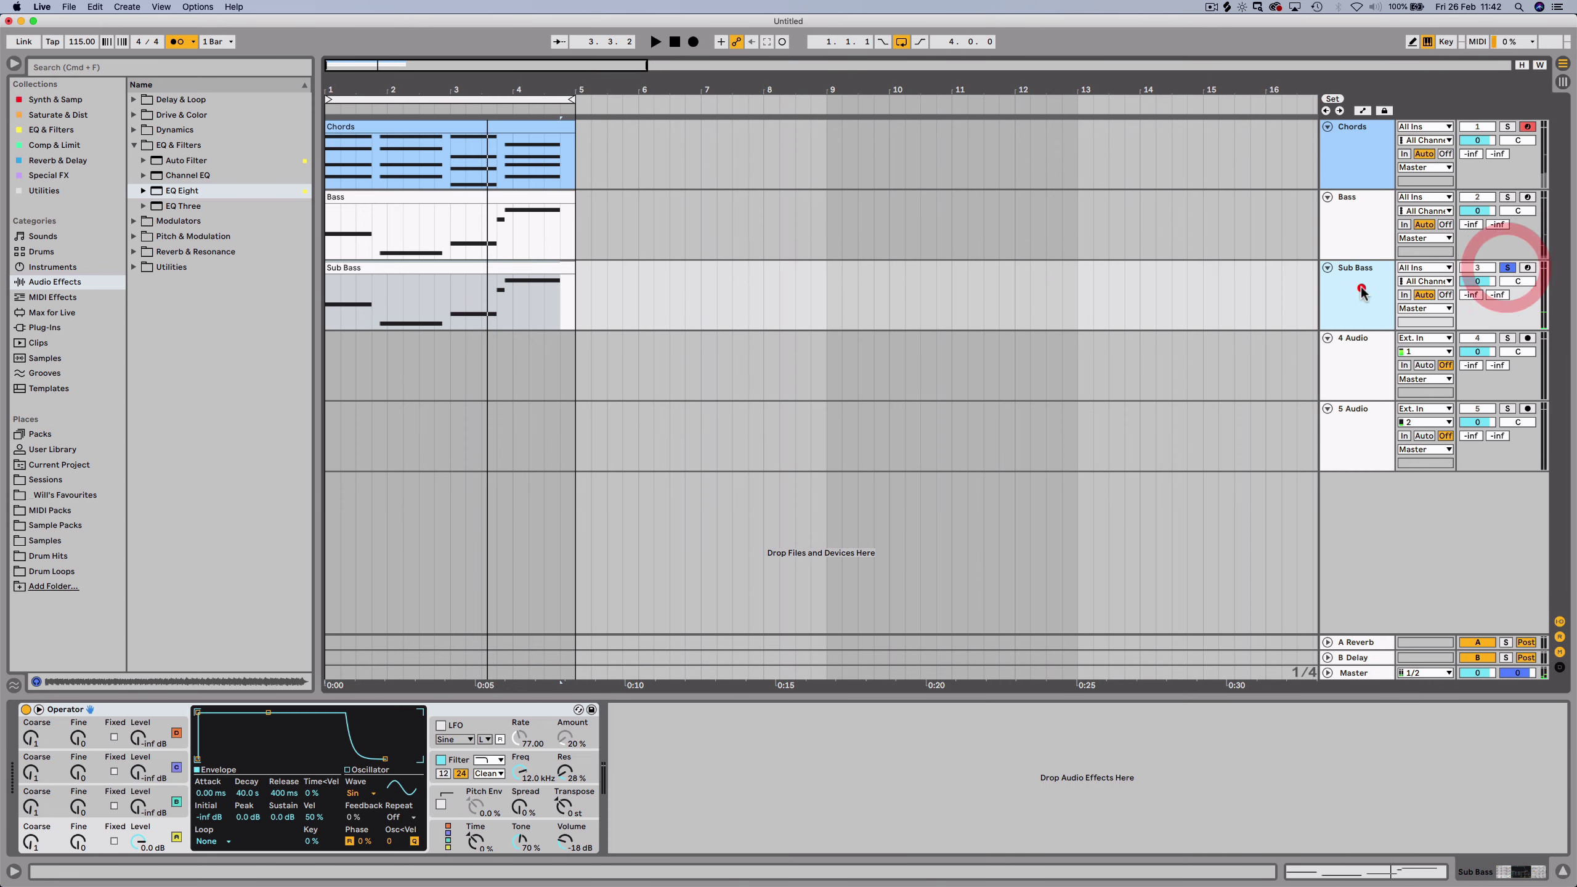
left_click(1361, 289)
key("space")
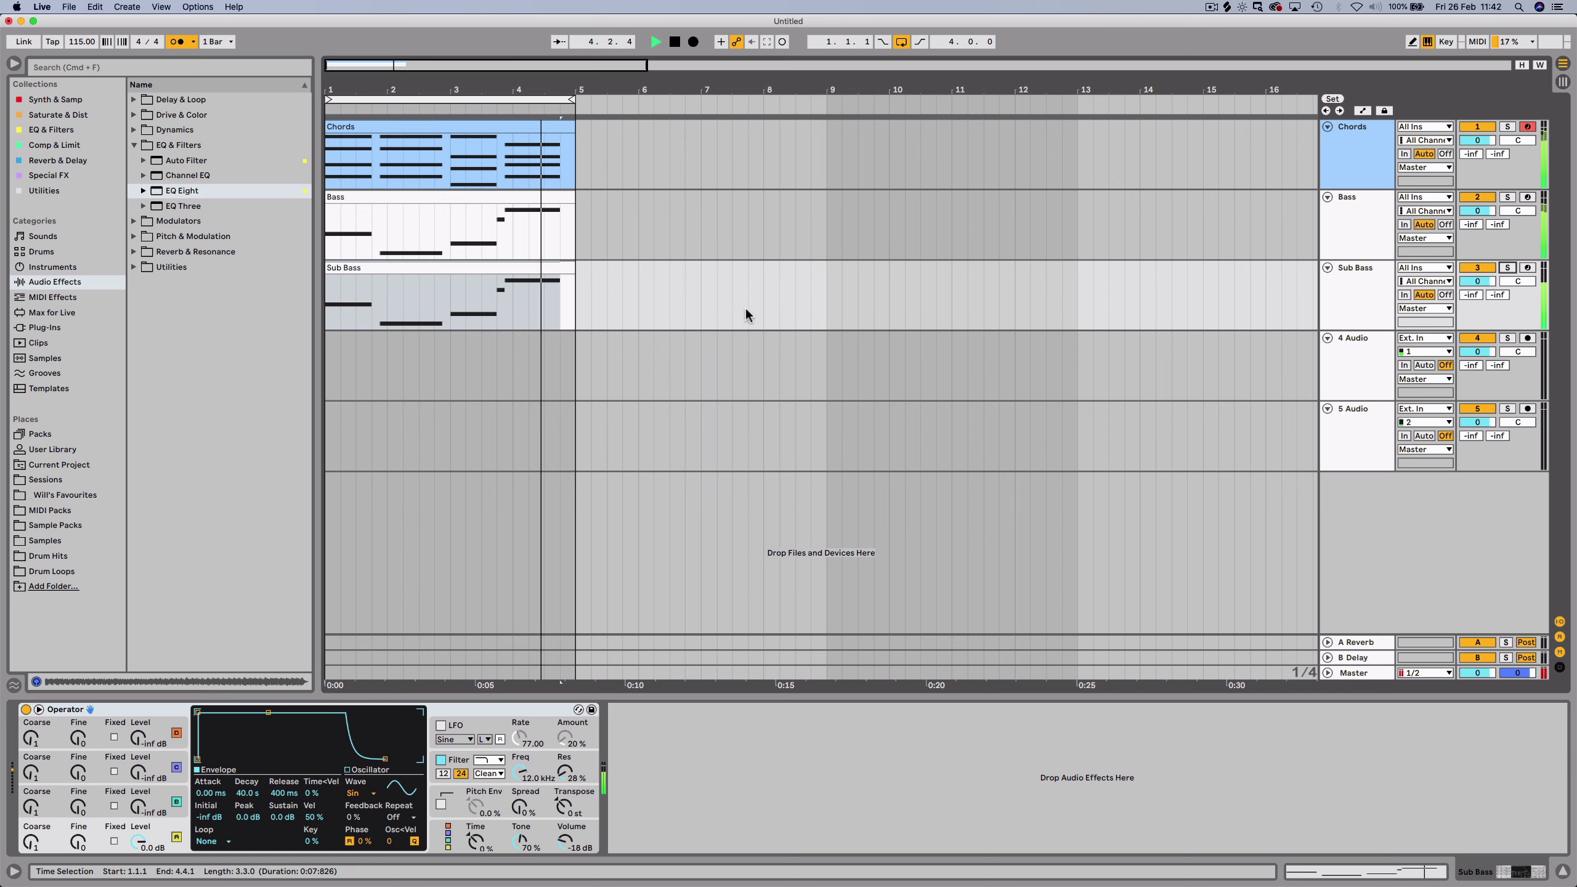
key("space")
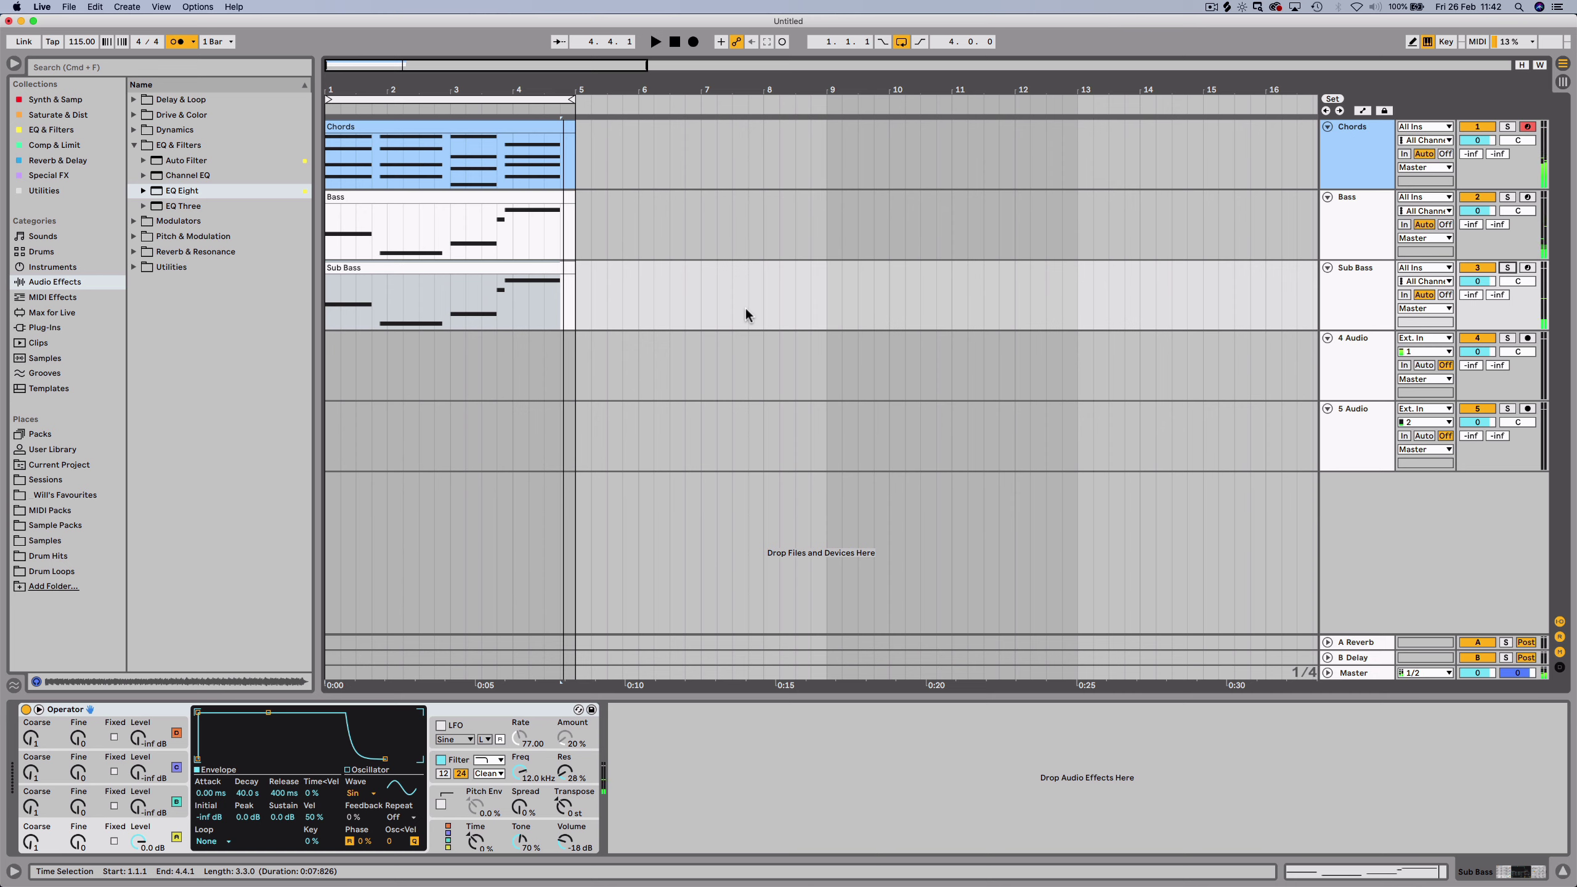
Delete the two empty audio tracks, 4 Audio and 5 Audio.
key("super")
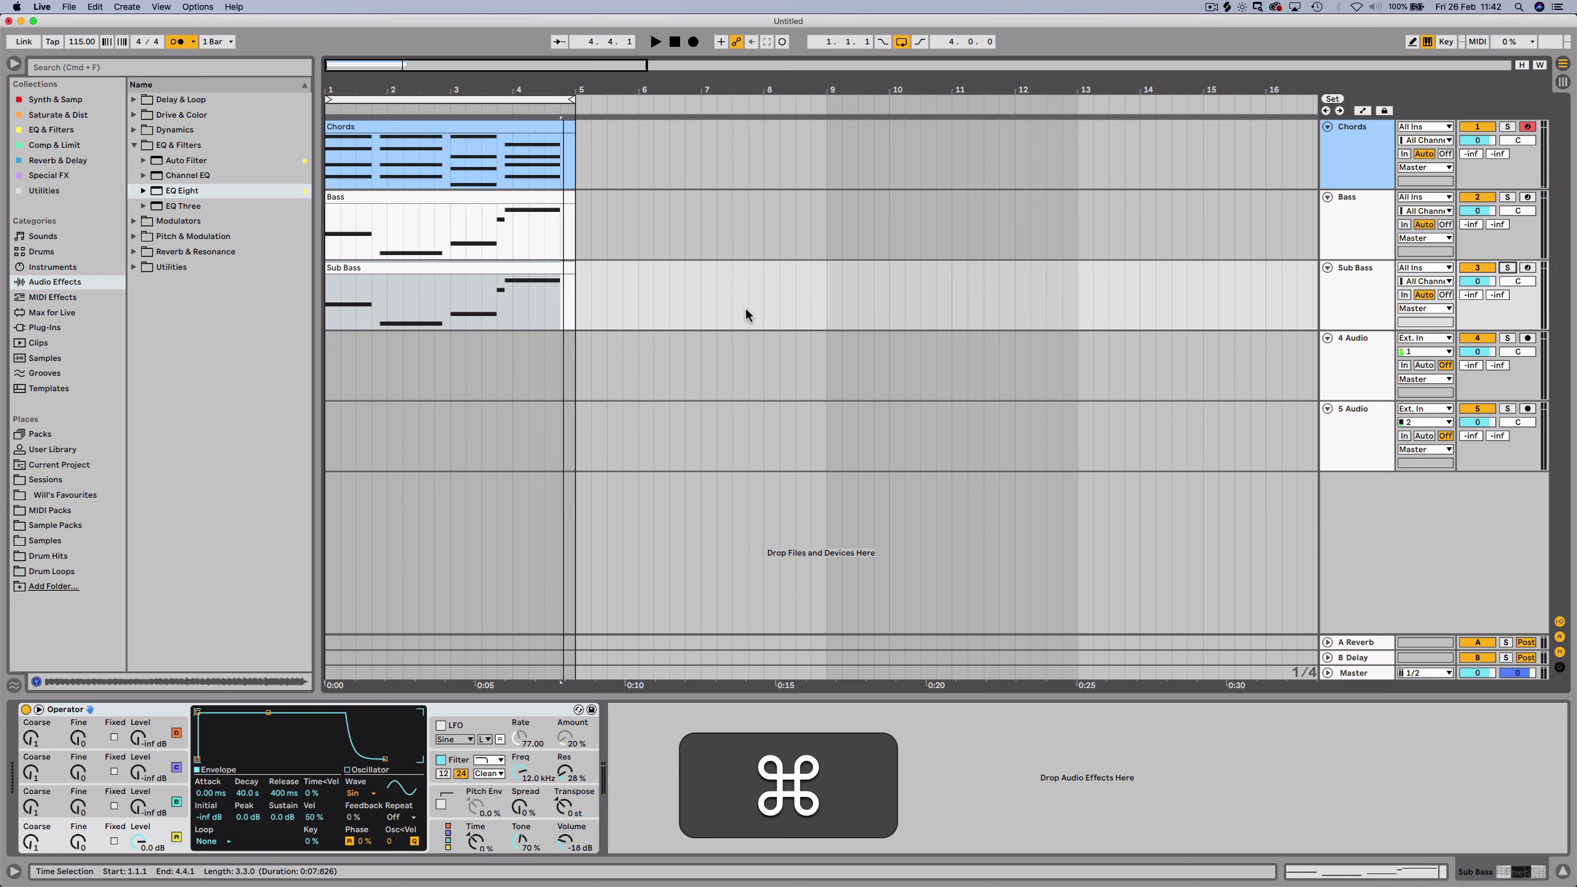
left_click(1337, 366)
key("shift")
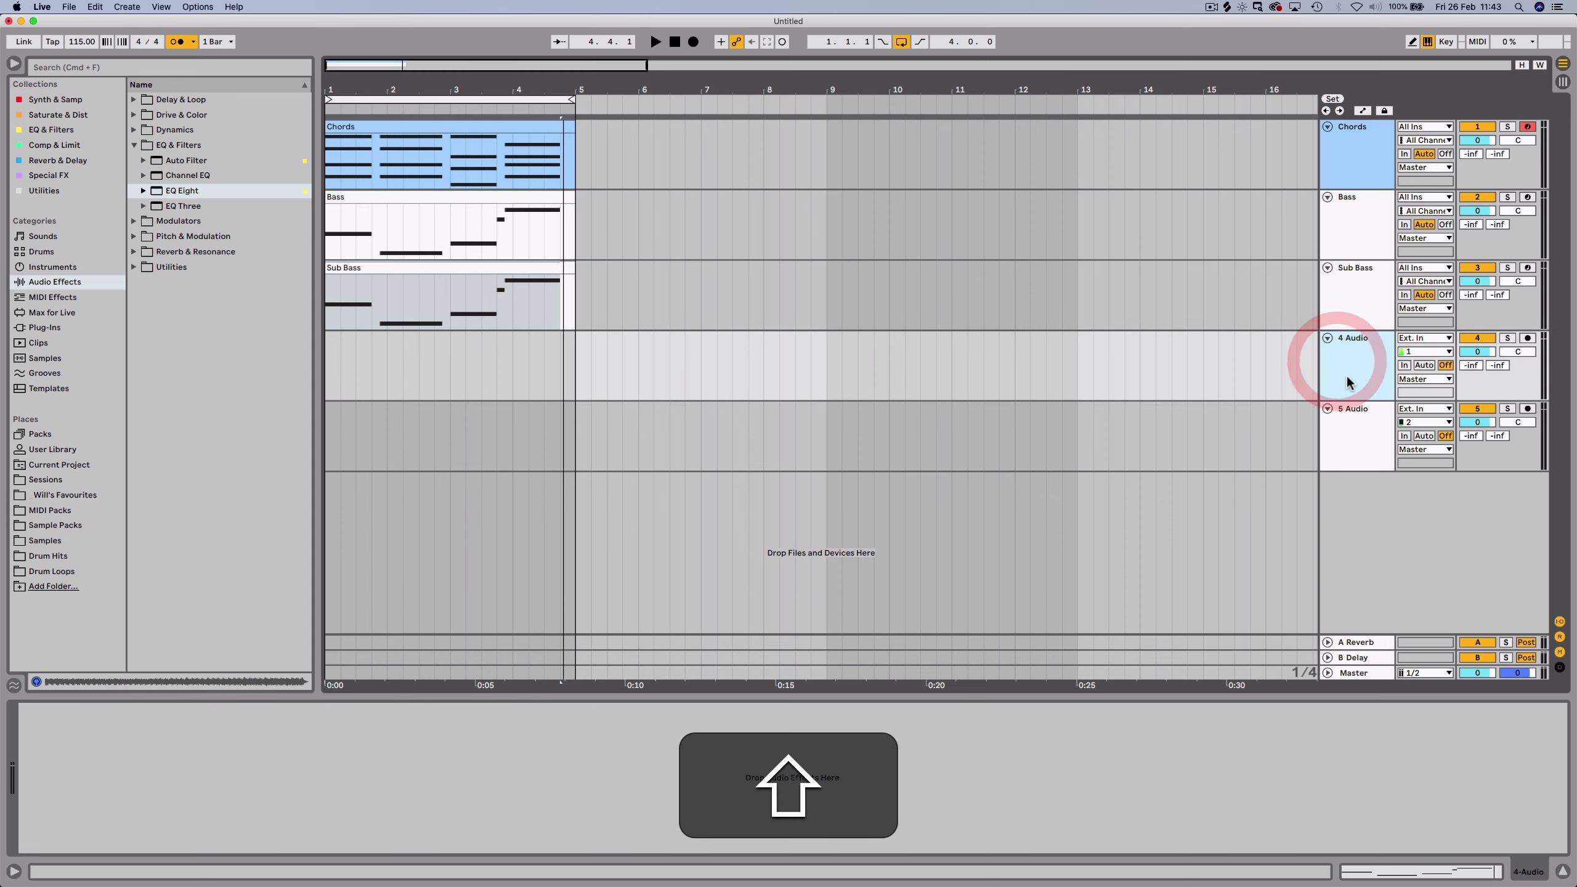
left_click(1356, 440)
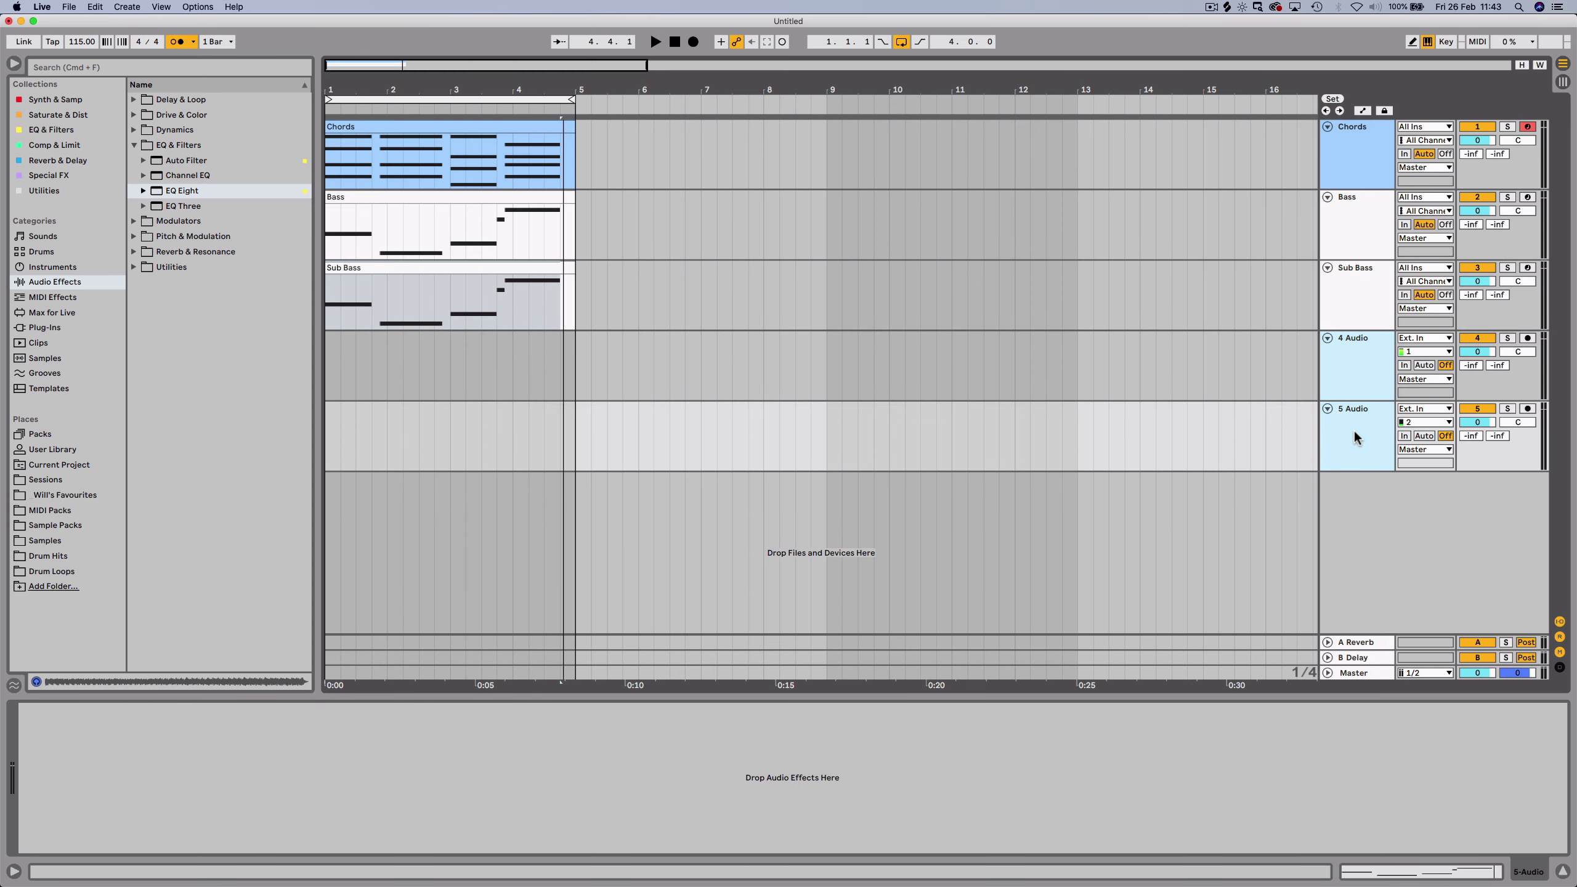
key("BackSpace")
Colour the Bass and Sub Bass tracks yellow and assign the track colour to their clips.
left_click(1366, 242, "shift")
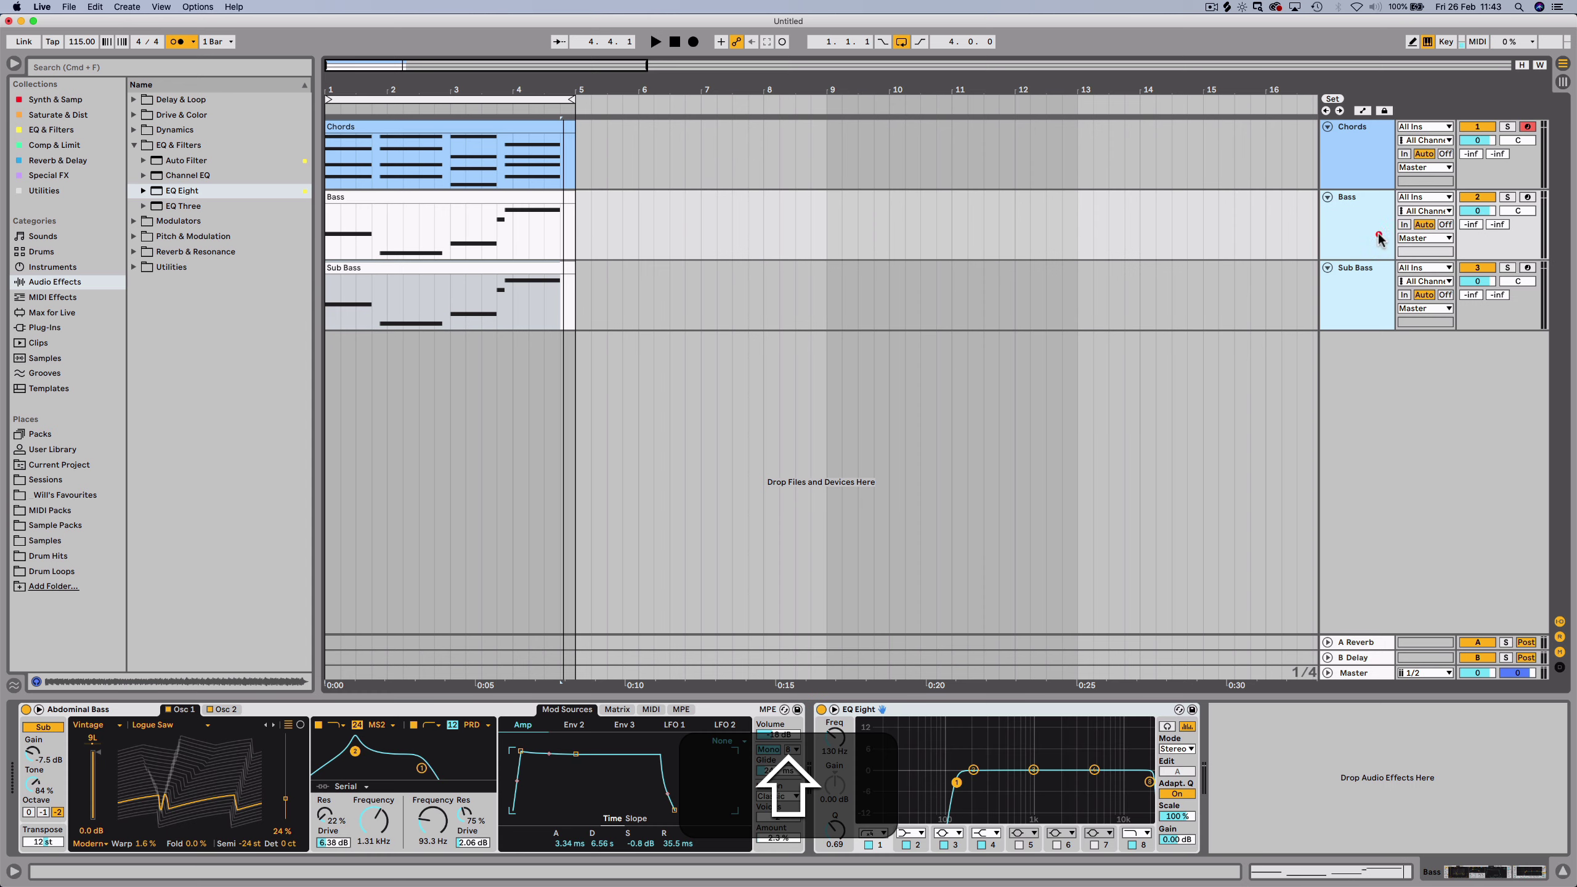
right_click(1366, 241)
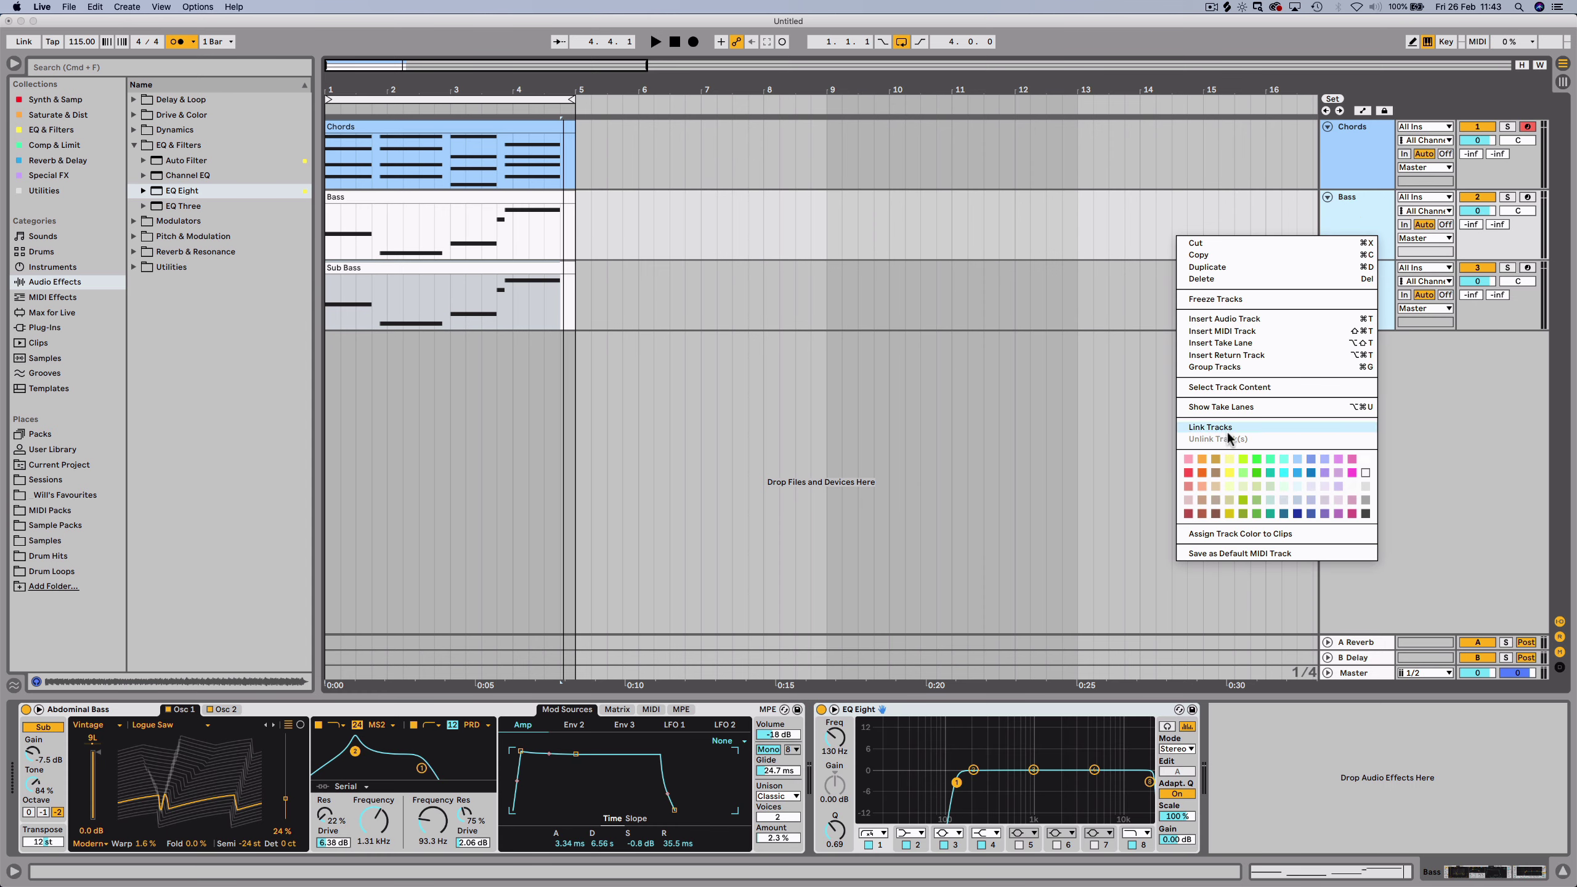
left_click(1229, 472)
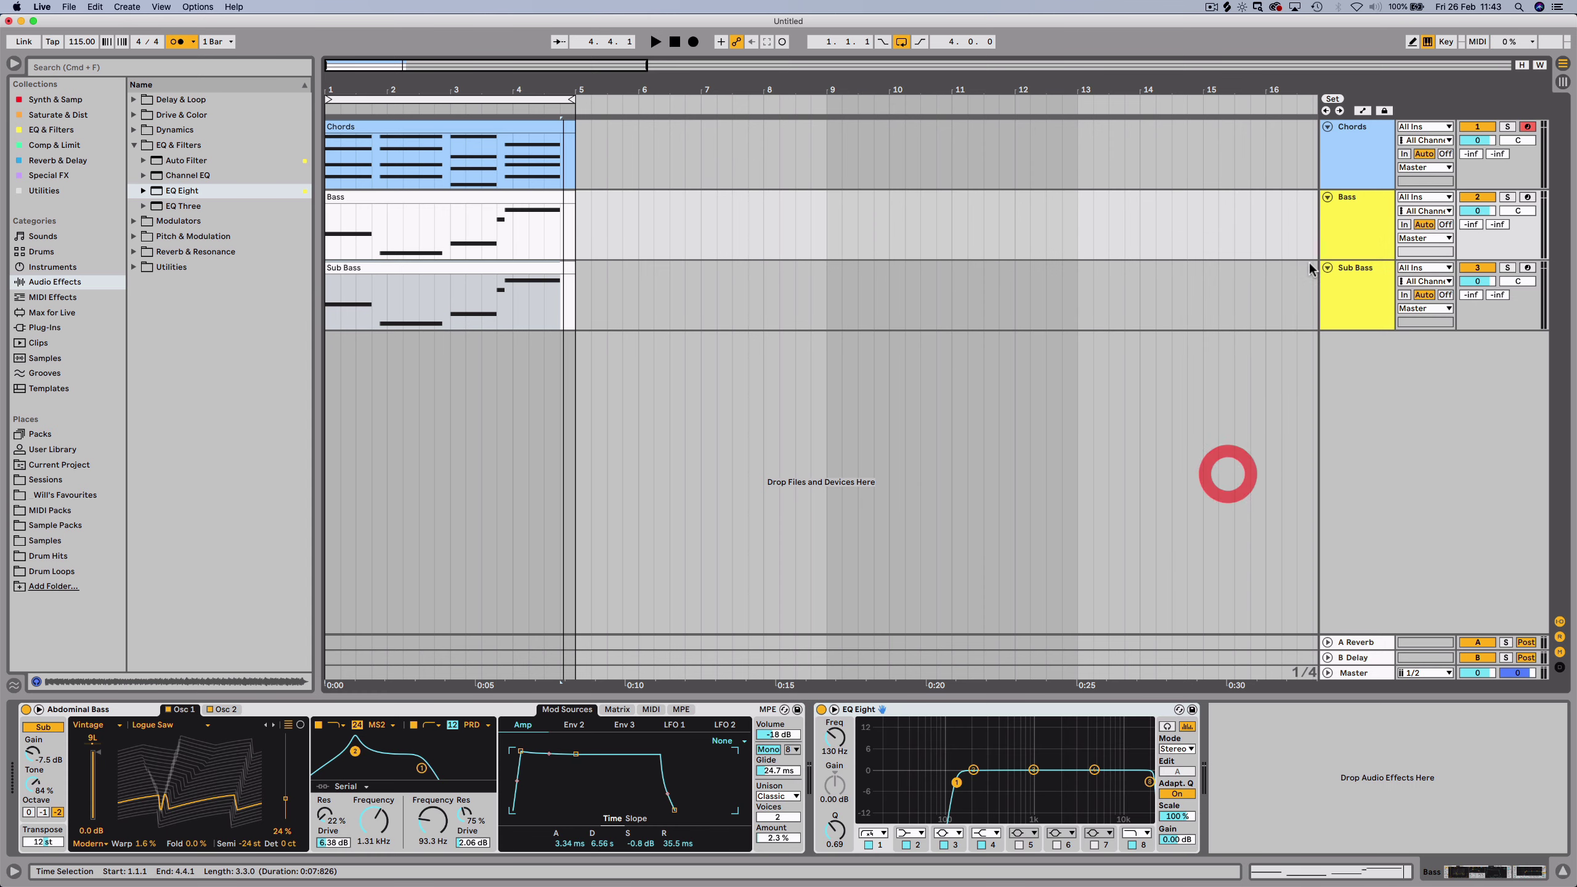
left_click(1361, 329)
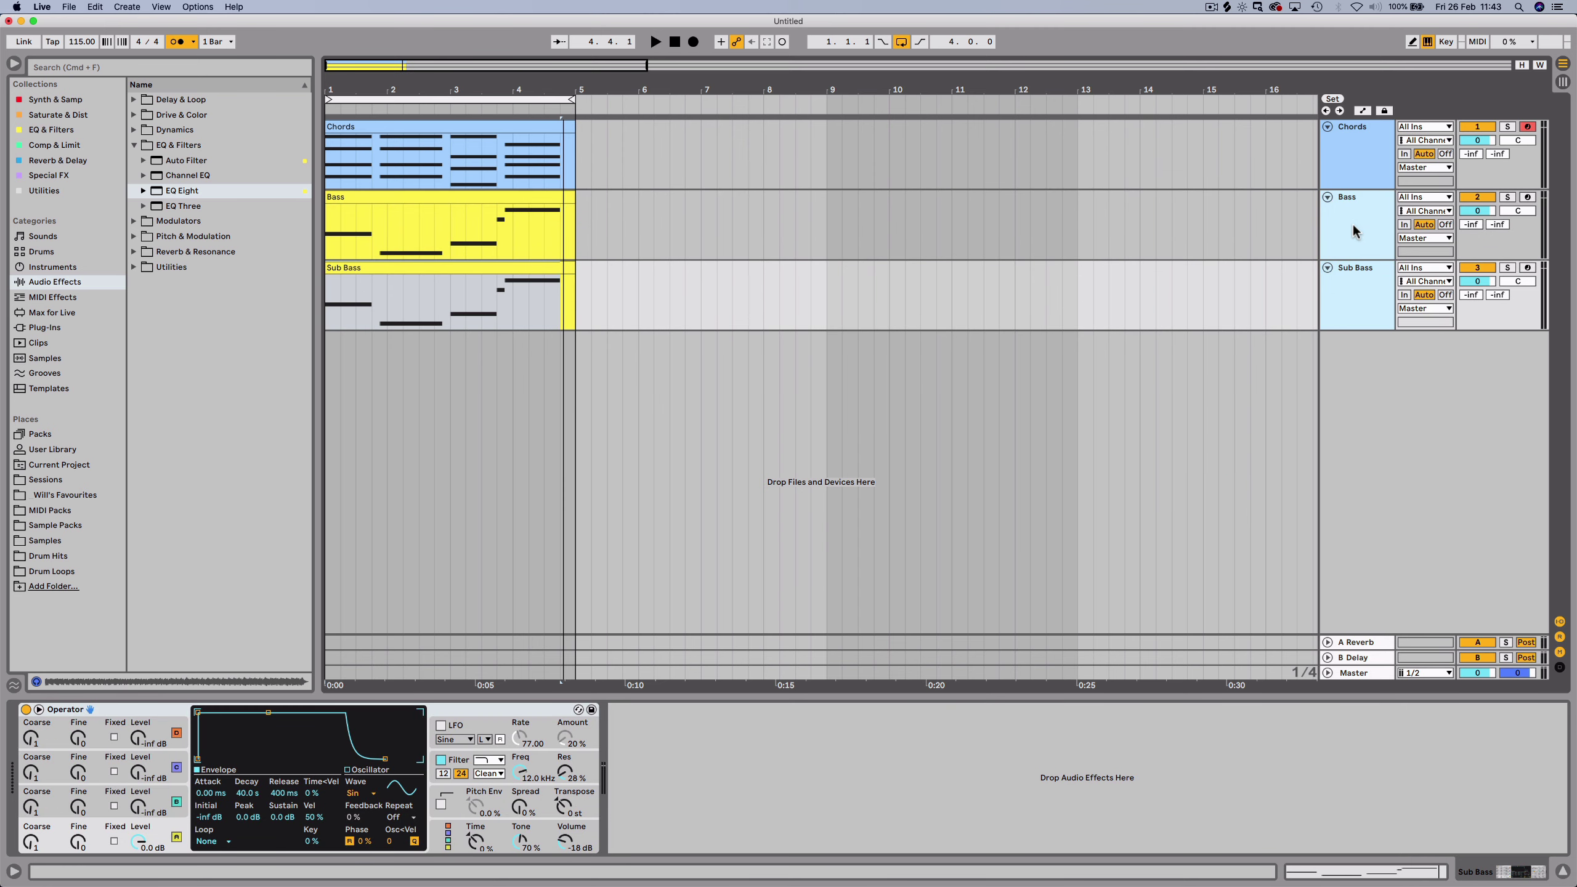
Group the Bass and Sub Bass tracks and name the group BASS.
key("super")
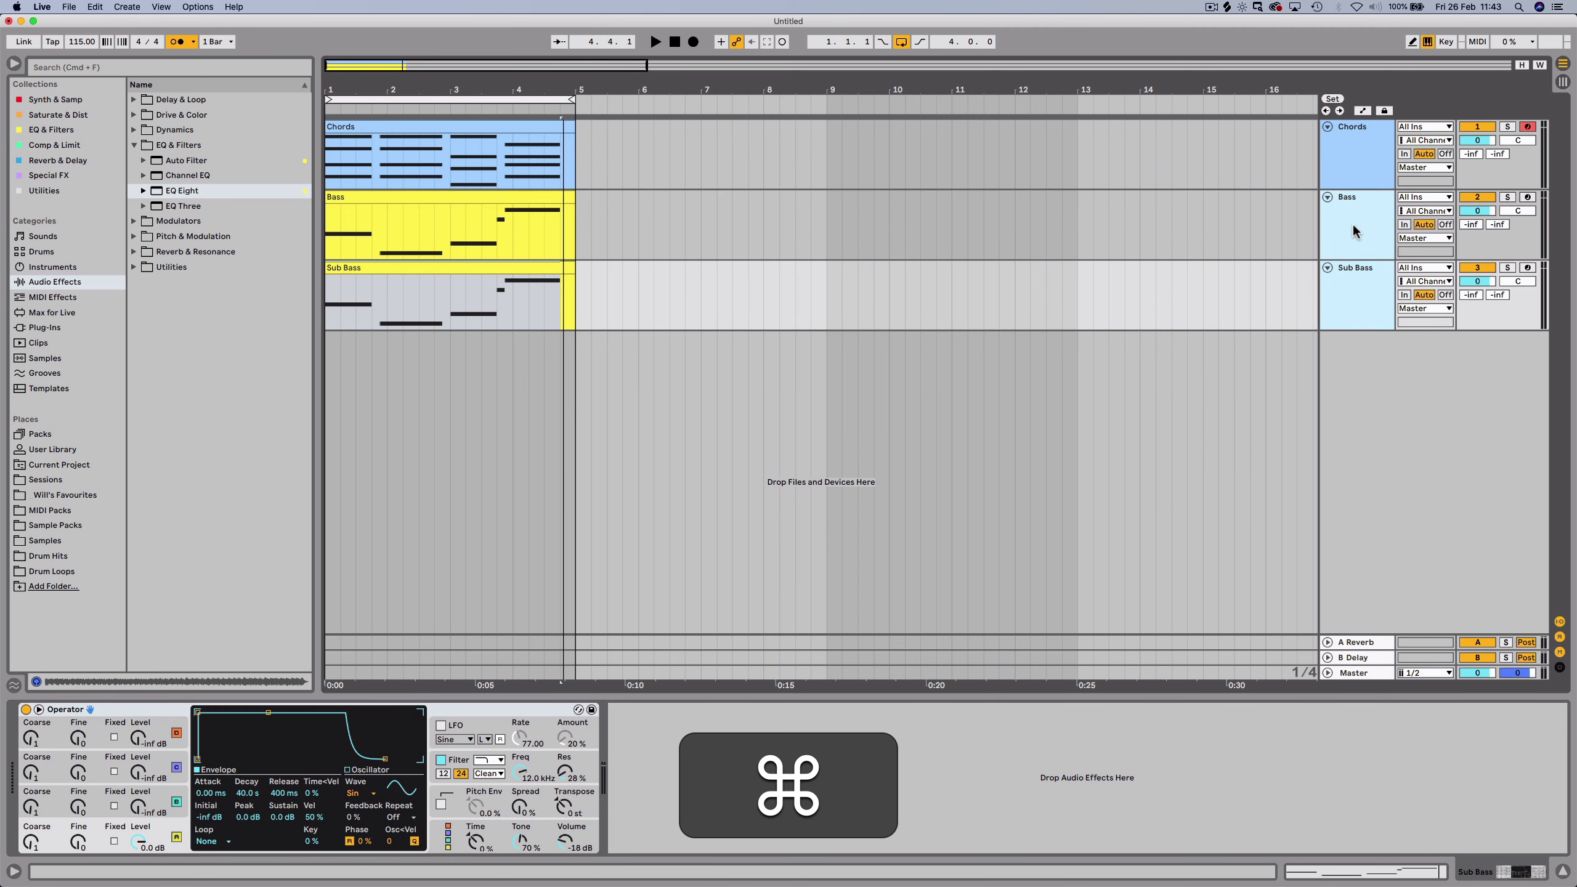
key("super+g")
type("BASS")
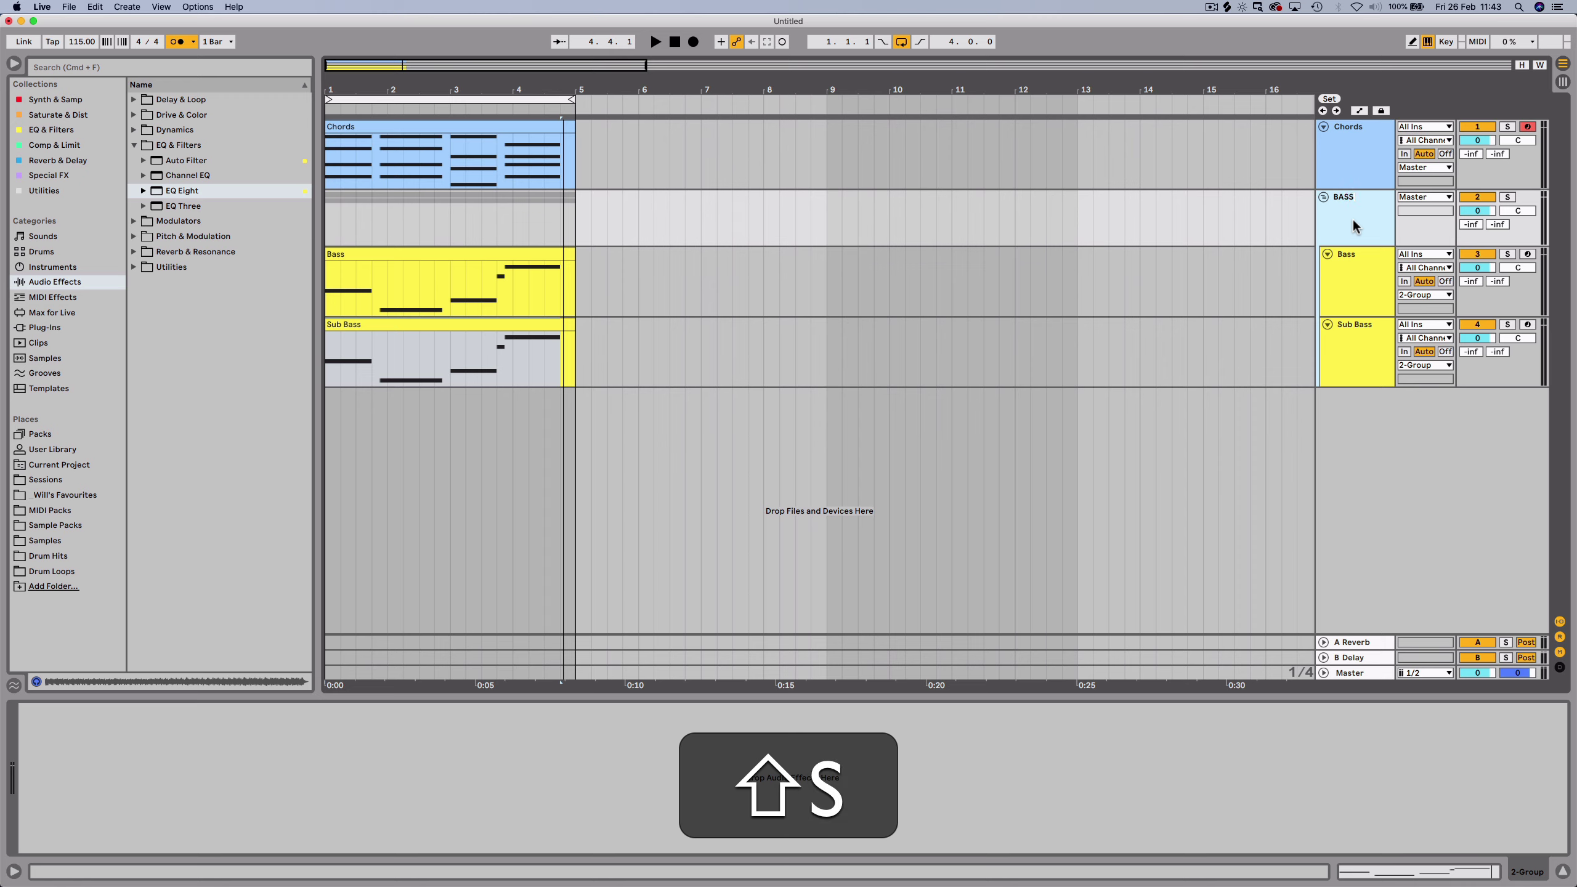
key("shift+Return")
Mute and unmute the BASS group during playback to hear the track without the basses.
left_click(1353, 219)
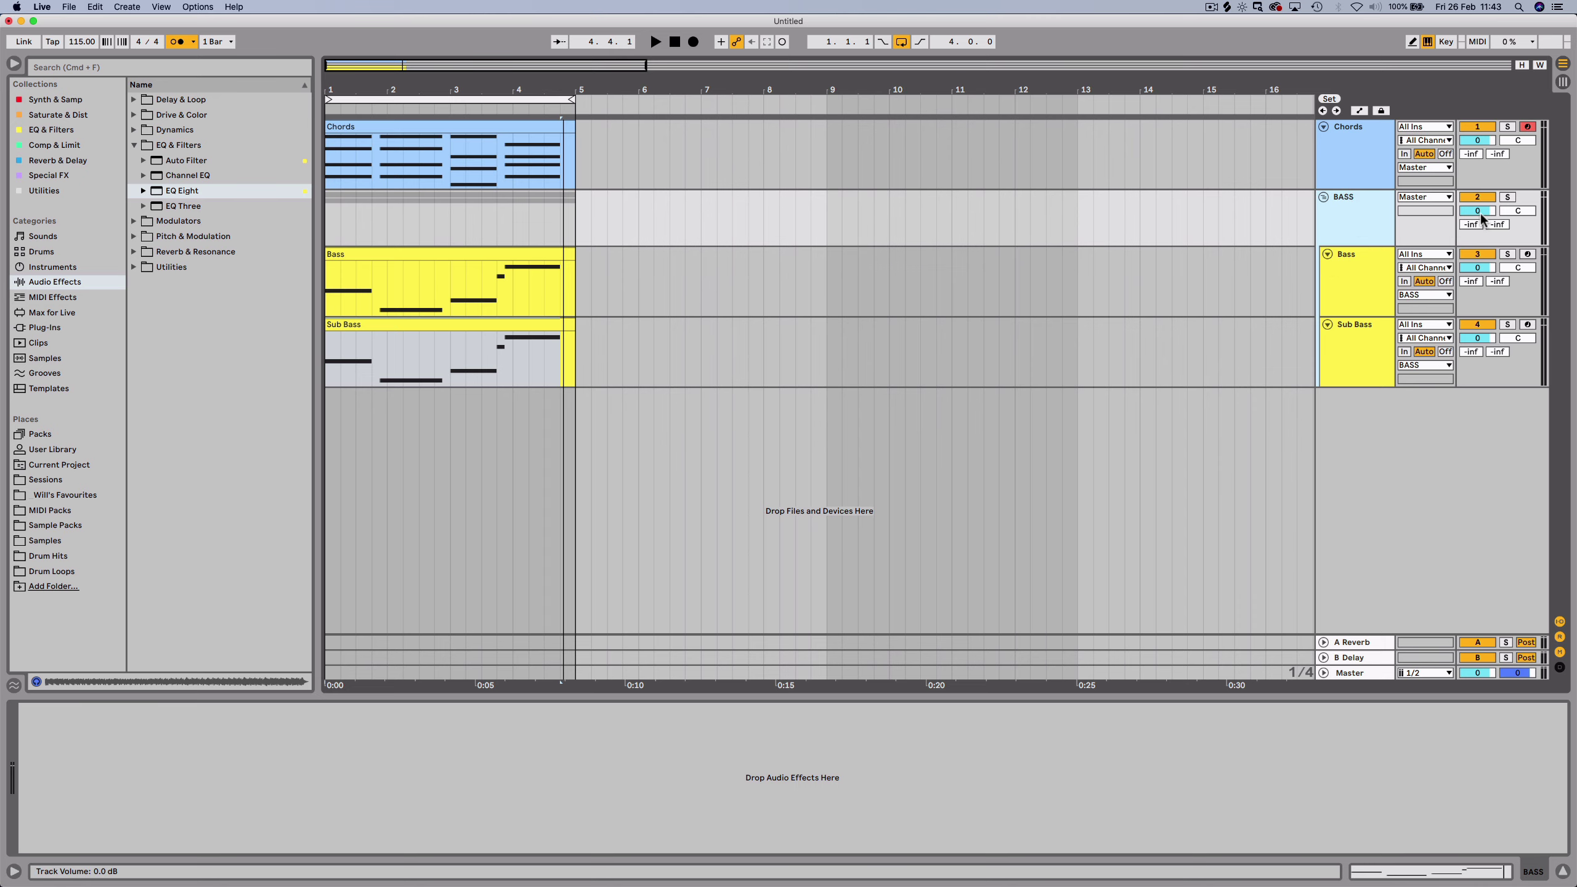
left_click(1352, 225)
left_click(1479, 197)
key("space")
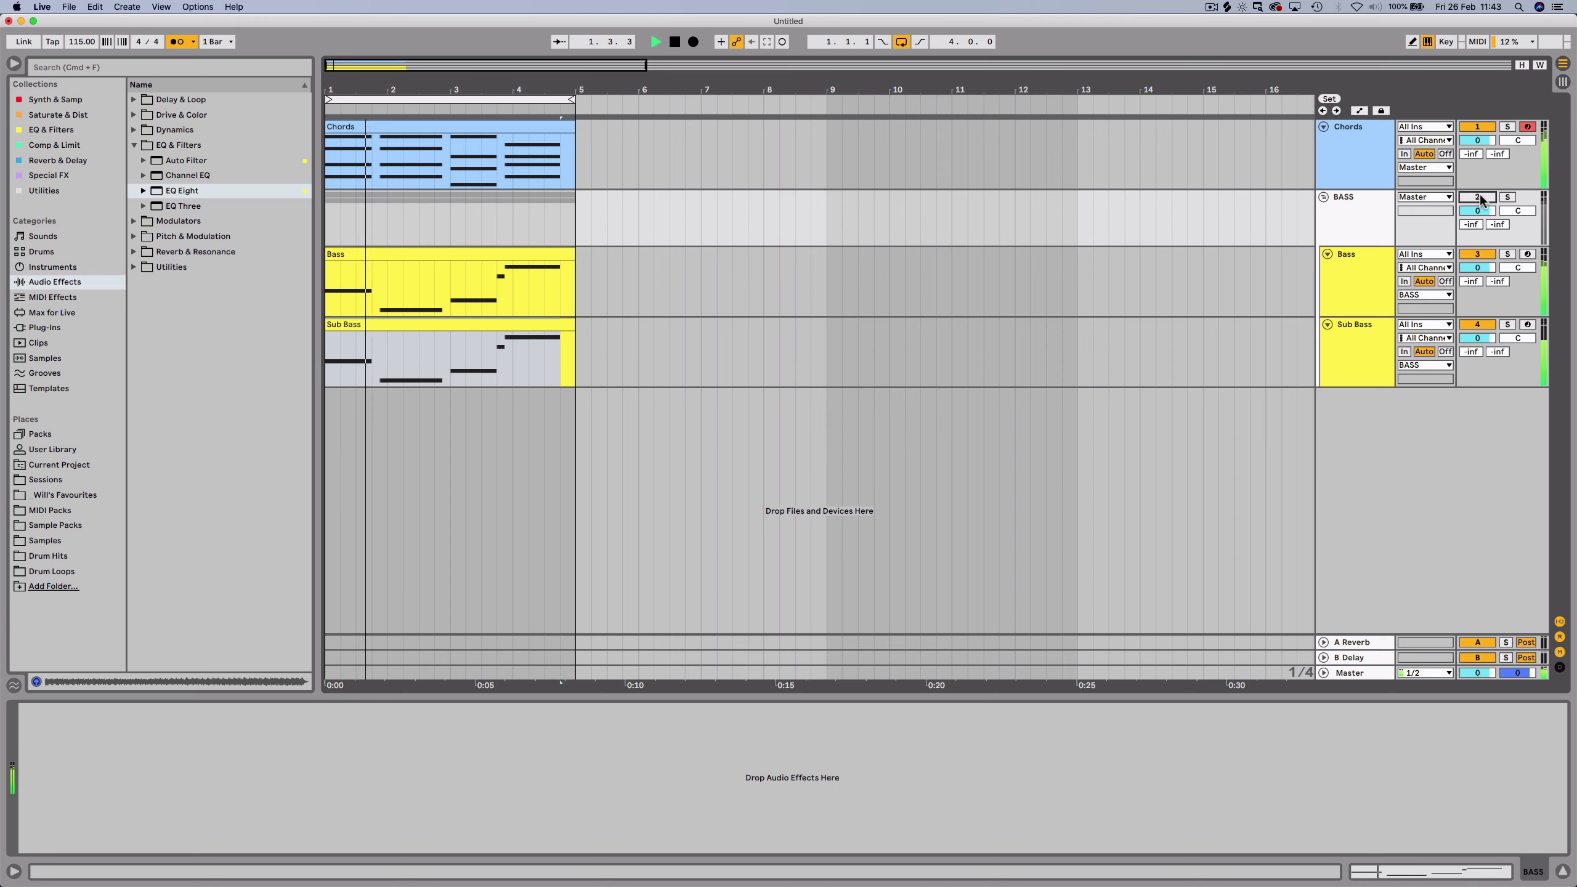
left_click(1478, 197)
key("space")
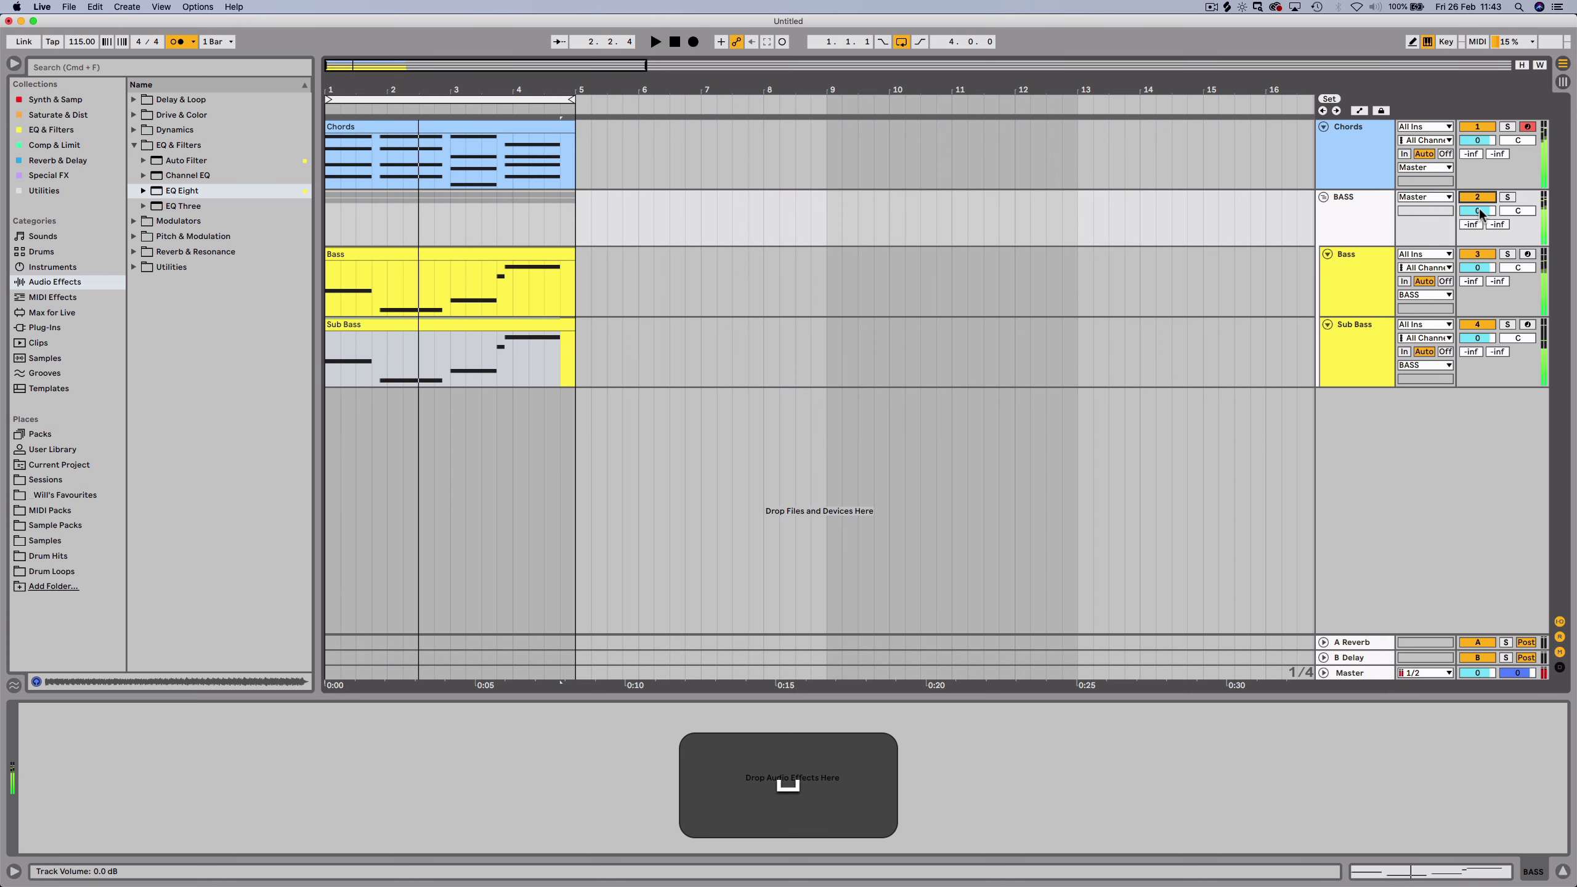
Lower the BASS group's volume during playback, and undo the change.
key("space")
left_click_drag(1478, 211, 1479, 277)
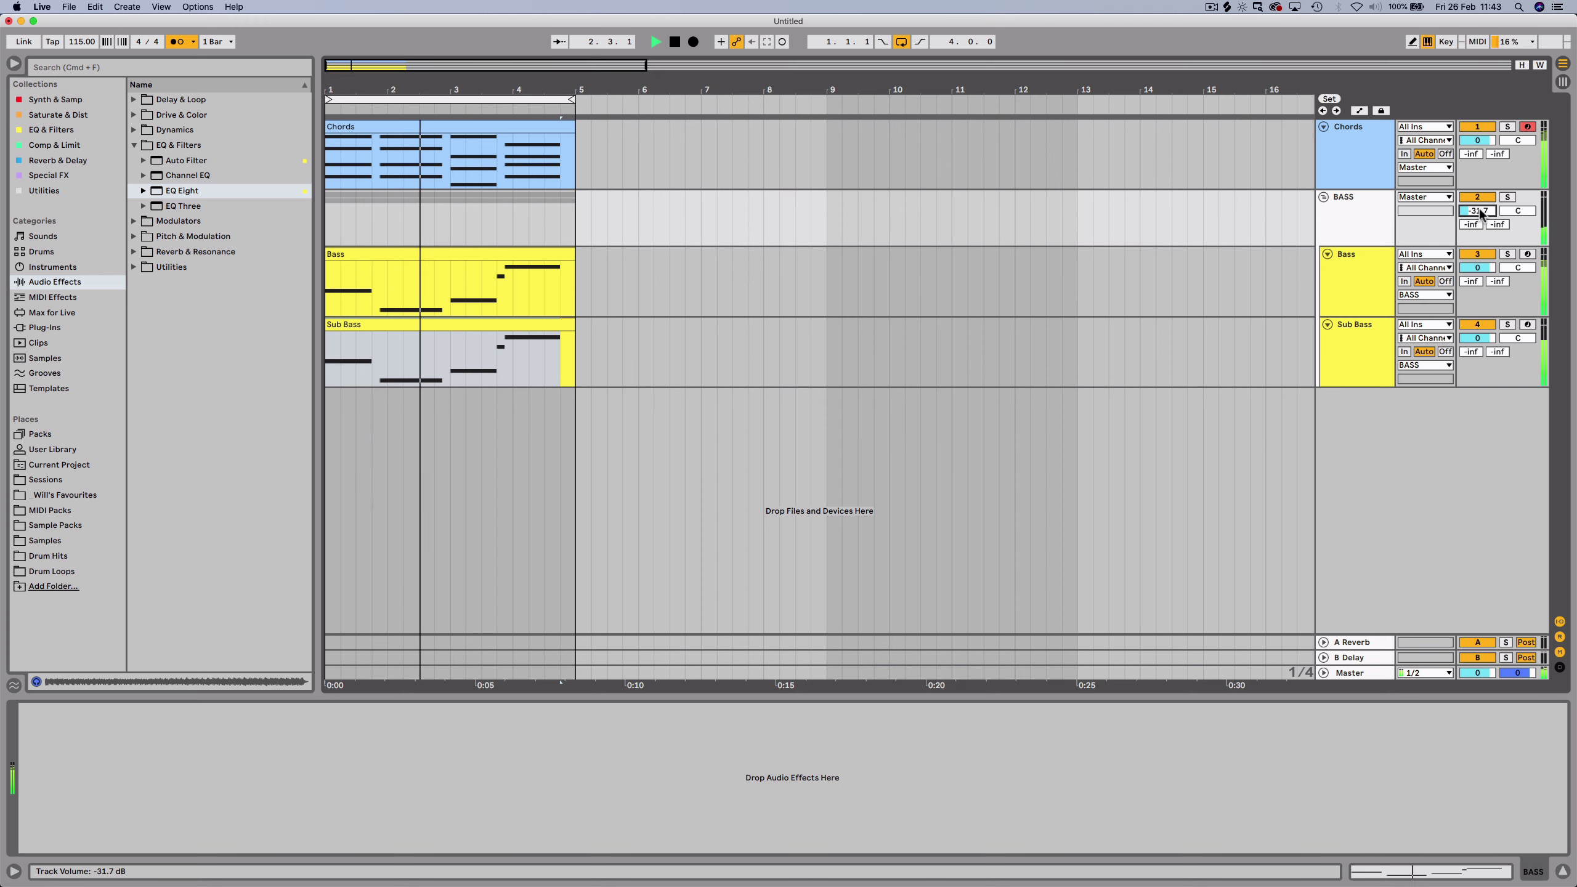
key("space")
key("super+z")
Add an EQ Eight to the BASS group and sweep its band 1 low cut during playback, ending at 10 Hz.
left_click(1360, 205)
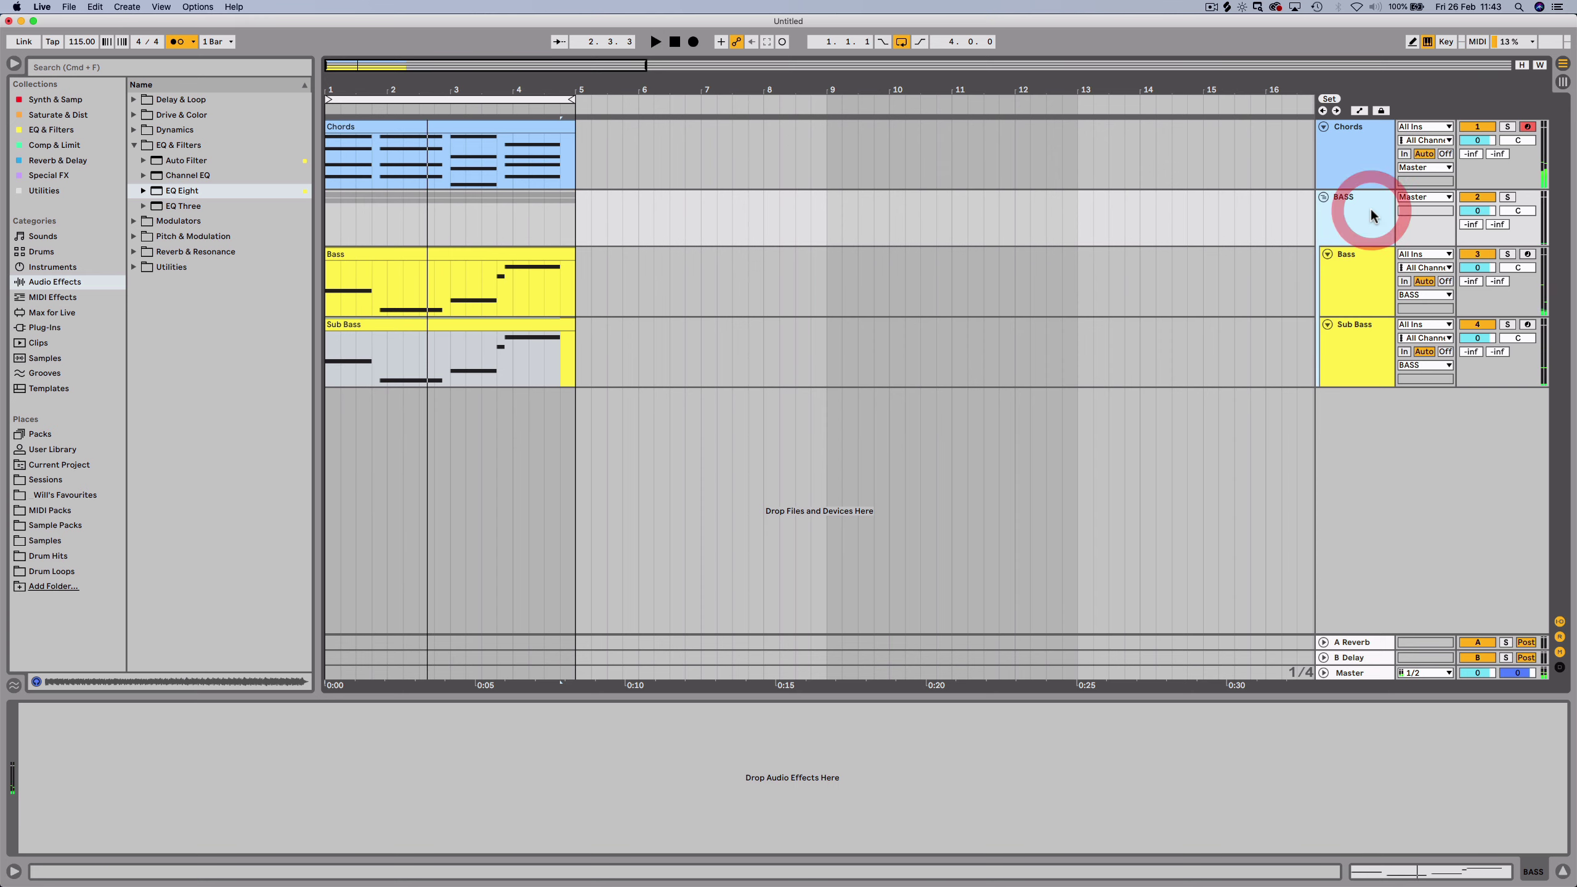
left_click(174, 191)
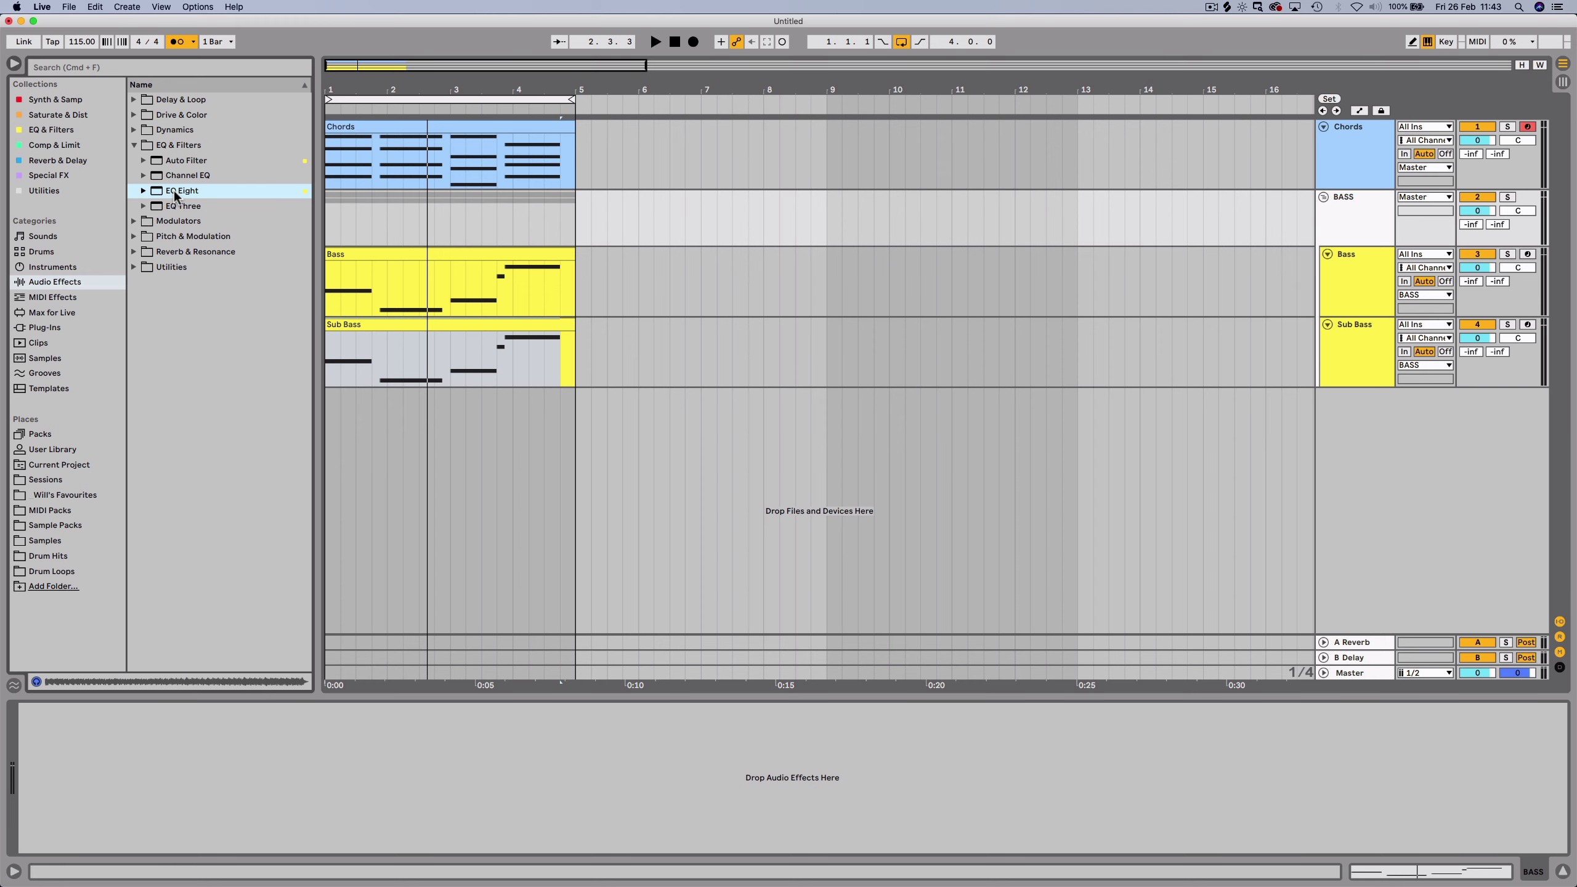
left_click_drag(125, 718, 124, 751)
key("space")
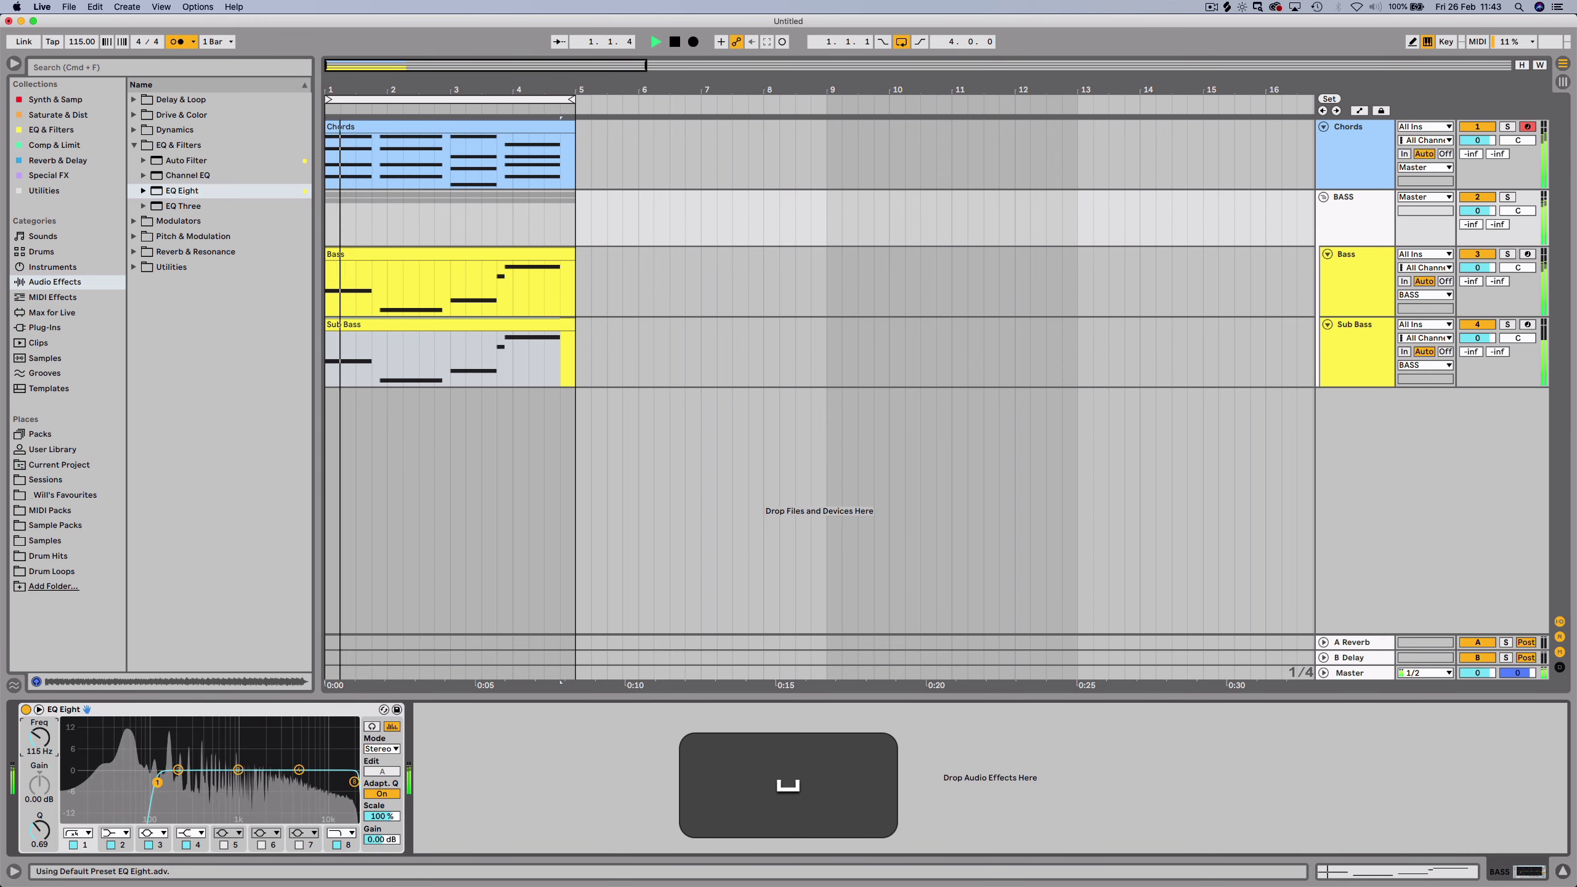
left_click_drag(243, 783, 152, 783)
key("space")
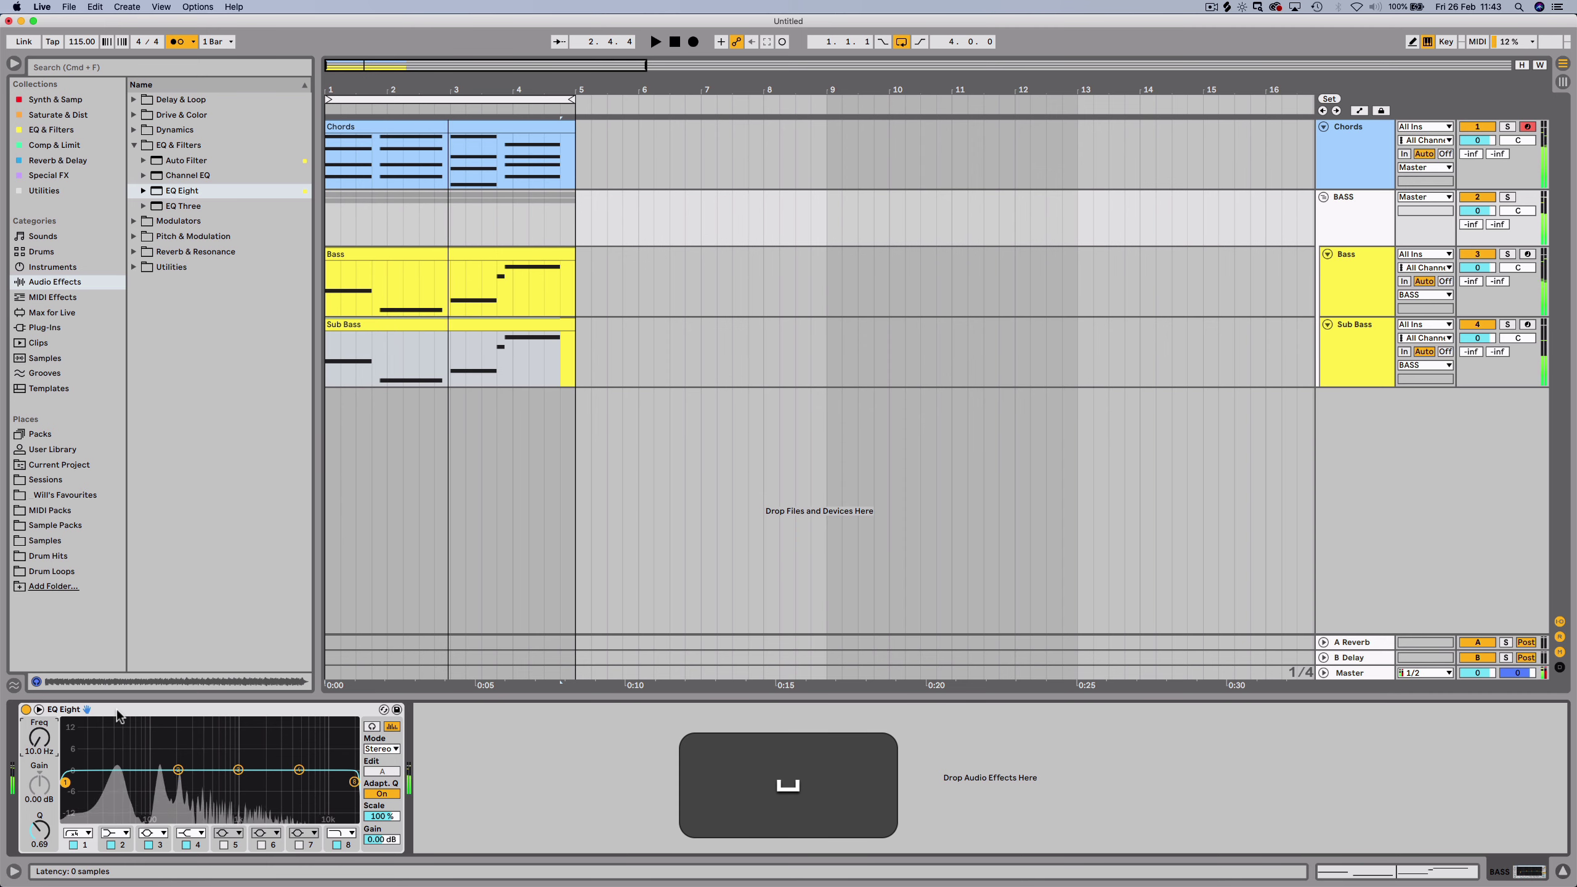
Insert a new MIDI track and move it above the Chords track.
left_click(1342, 125)
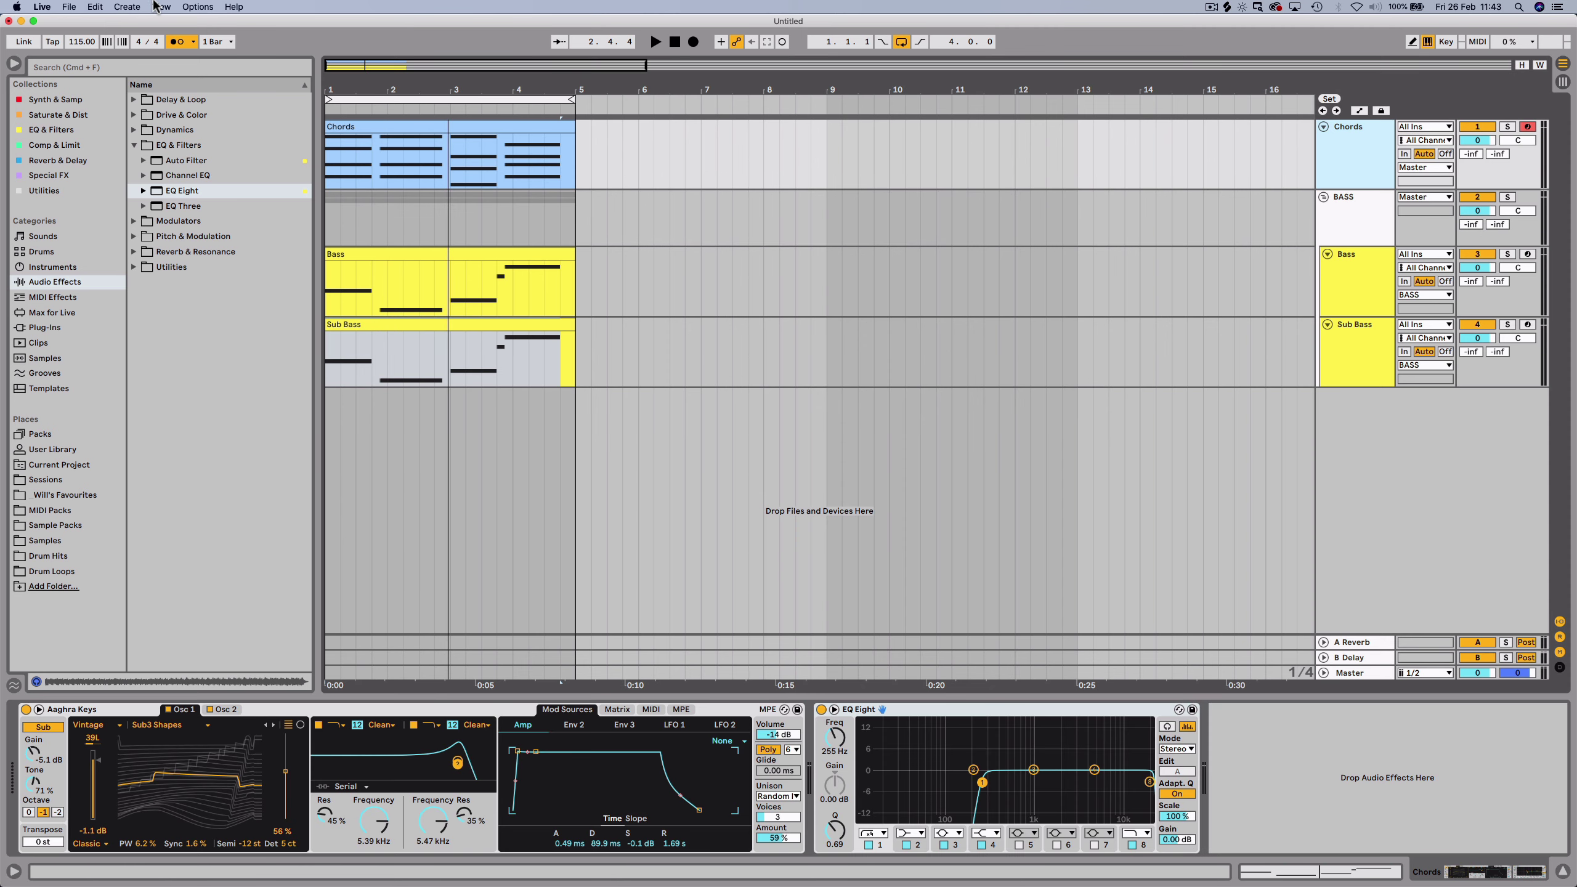
left_click(127, 7)
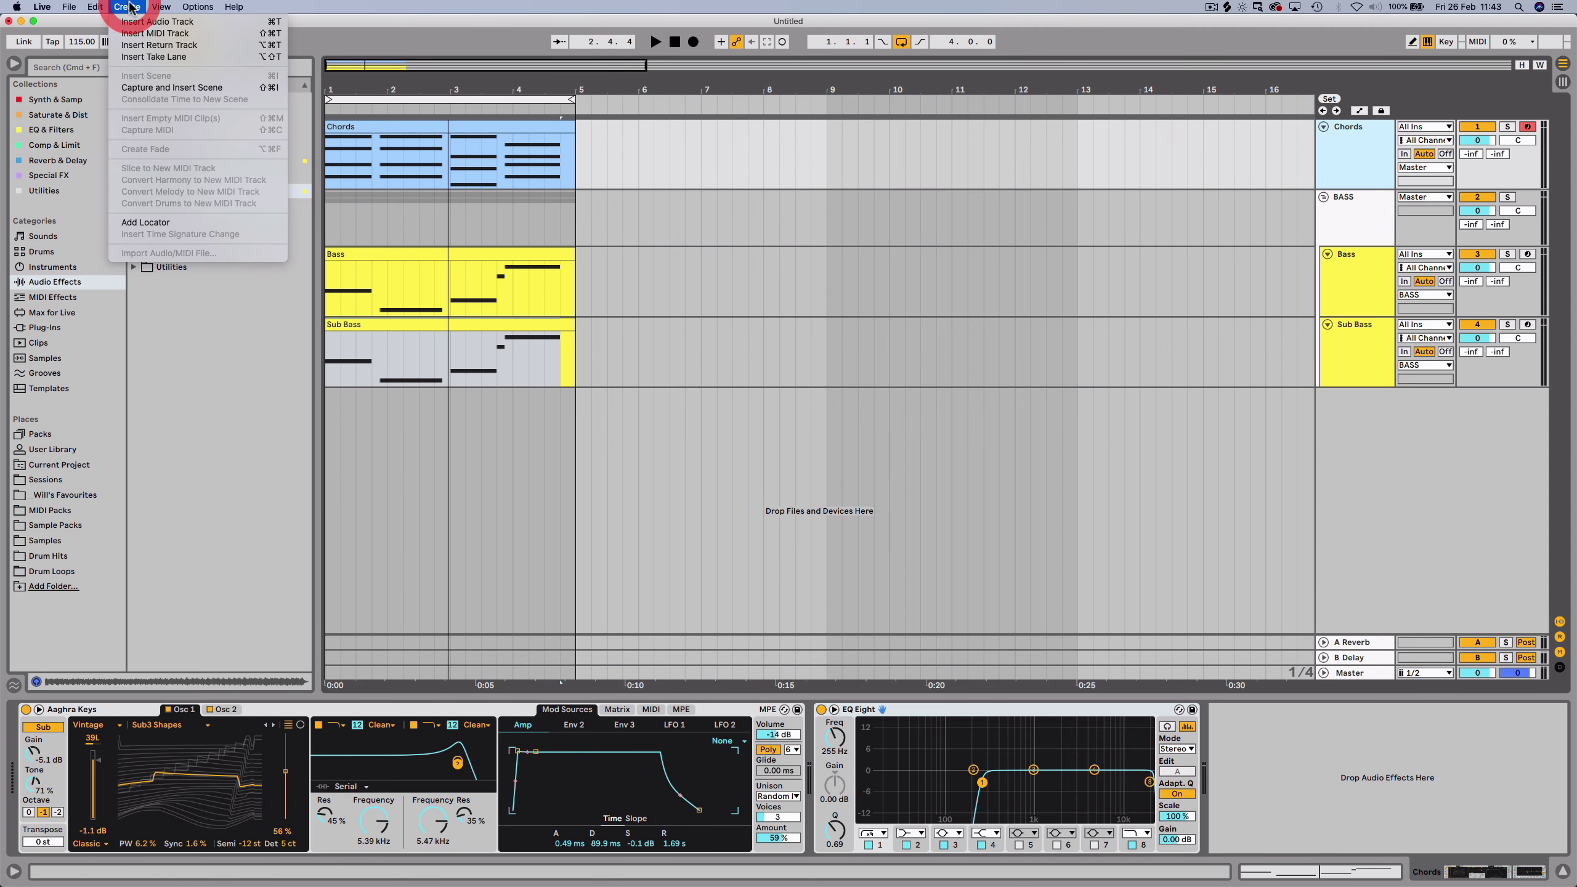
left_click(149, 34)
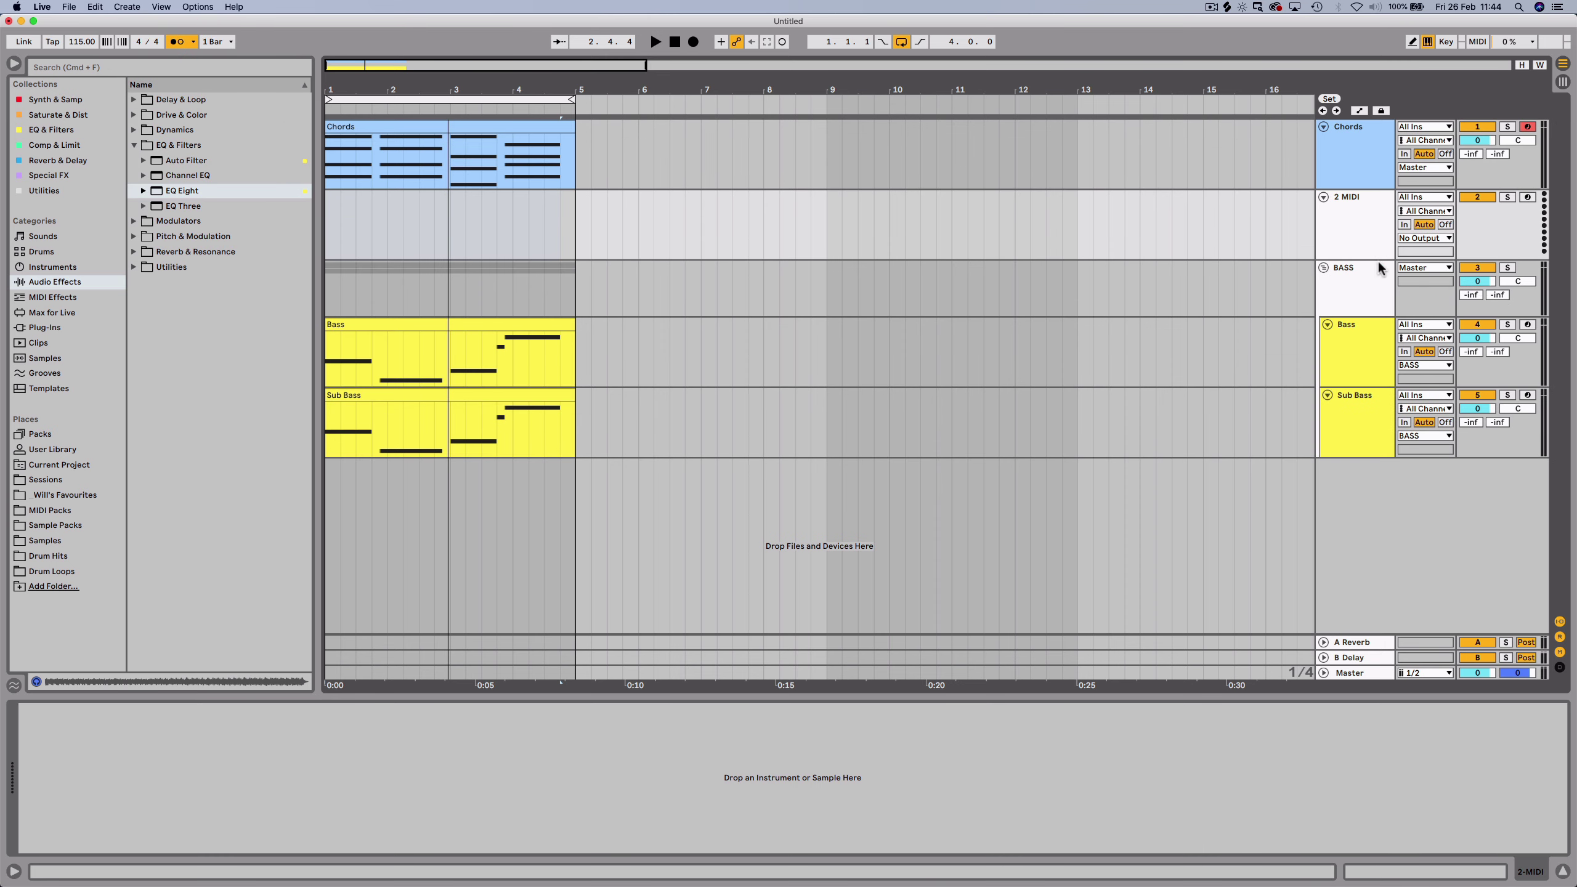
left_click_drag(1371, 234, 1369, 130)
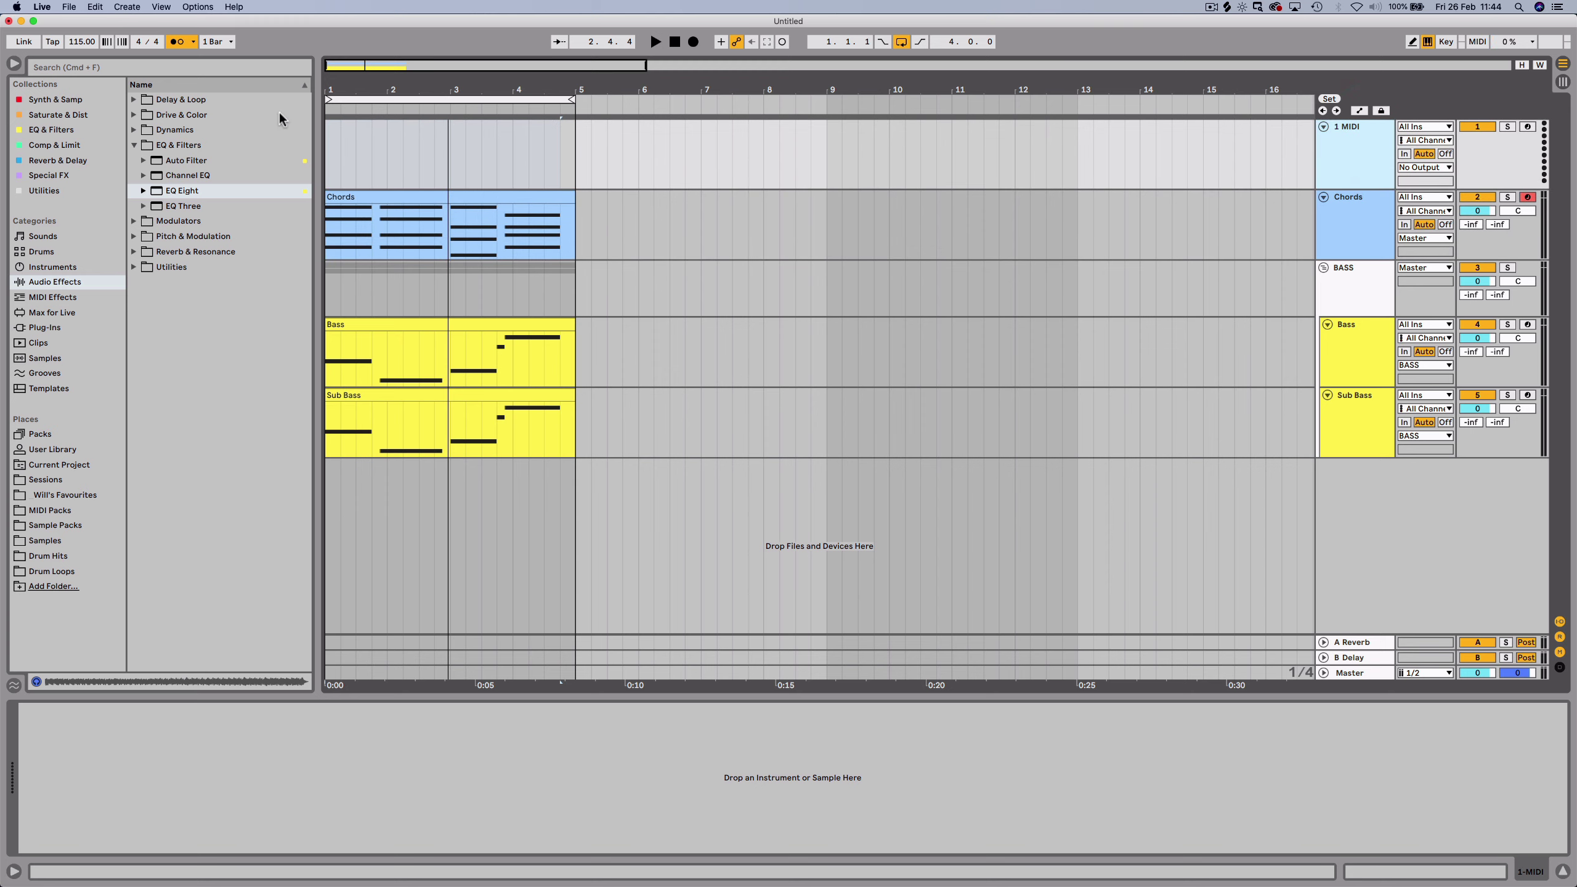
Load an empty Drum Rack instrument onto the new MIDI track.
left_click(45, 269)
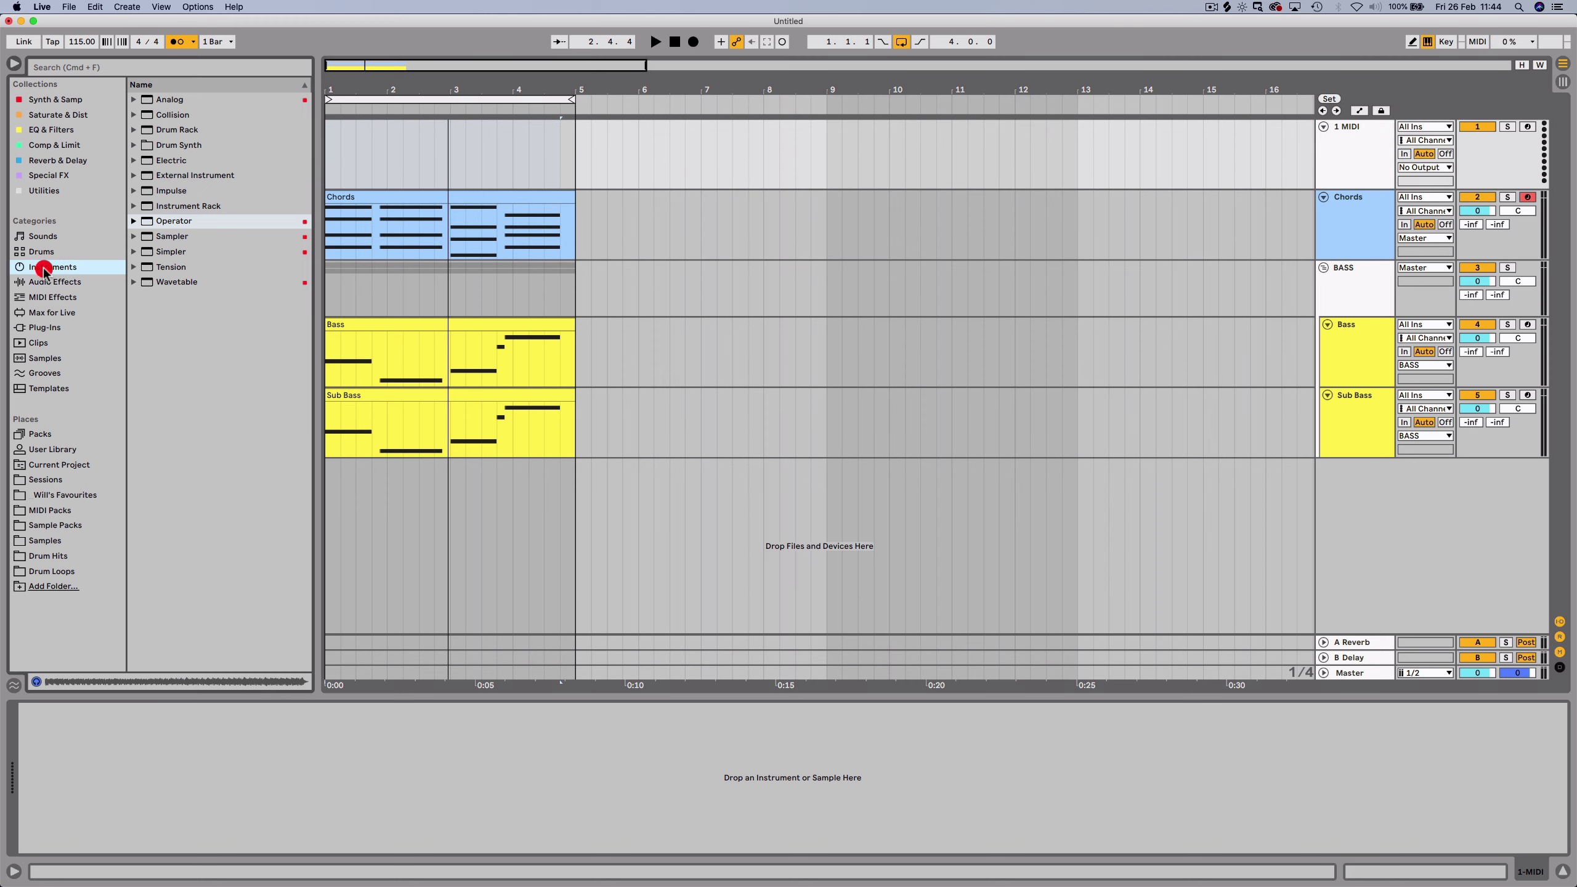
left_click(166, 132)
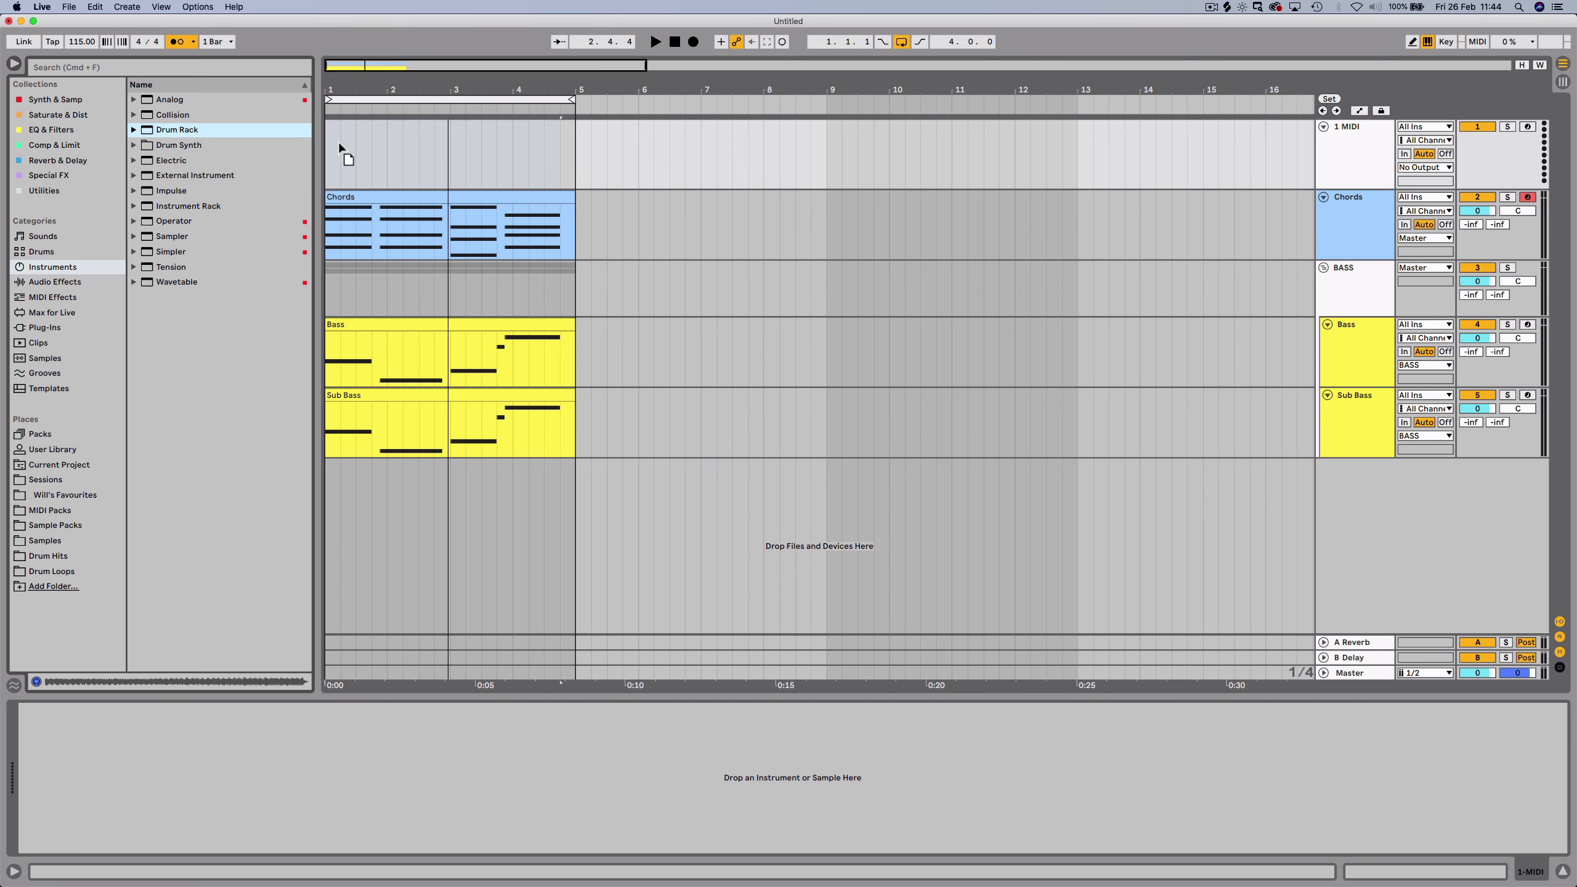
left_click_drag(337, 144, 351, 151)
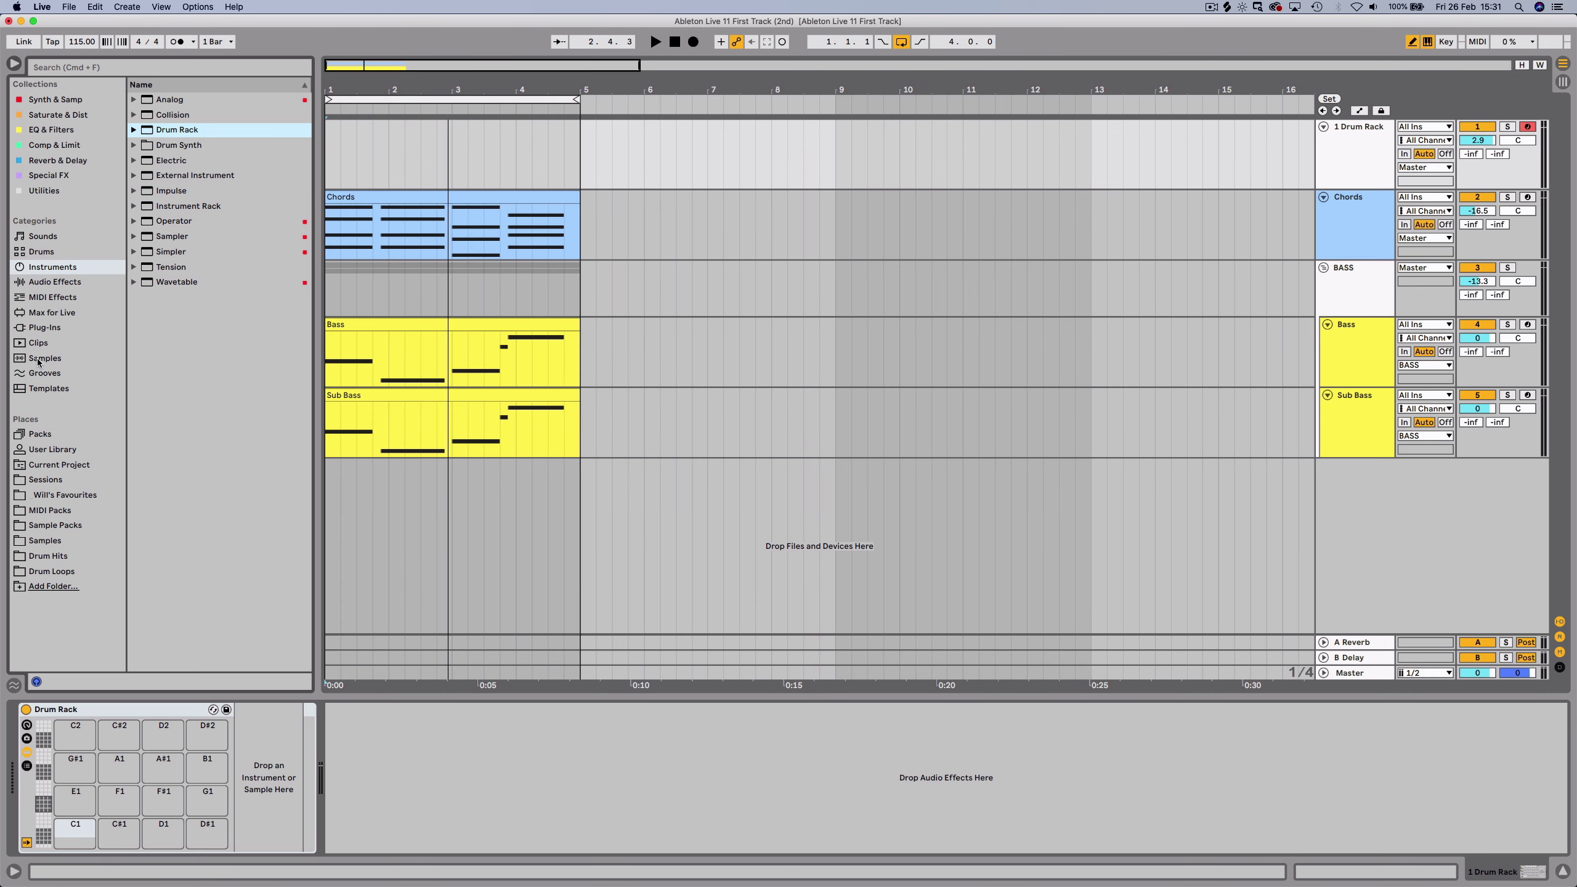
Search the samples for "kick" and "snare", placing Chunk old kick 1.aif on Drum Rack pad C1 and a snare on pad C#1.
left_click(43, 362)
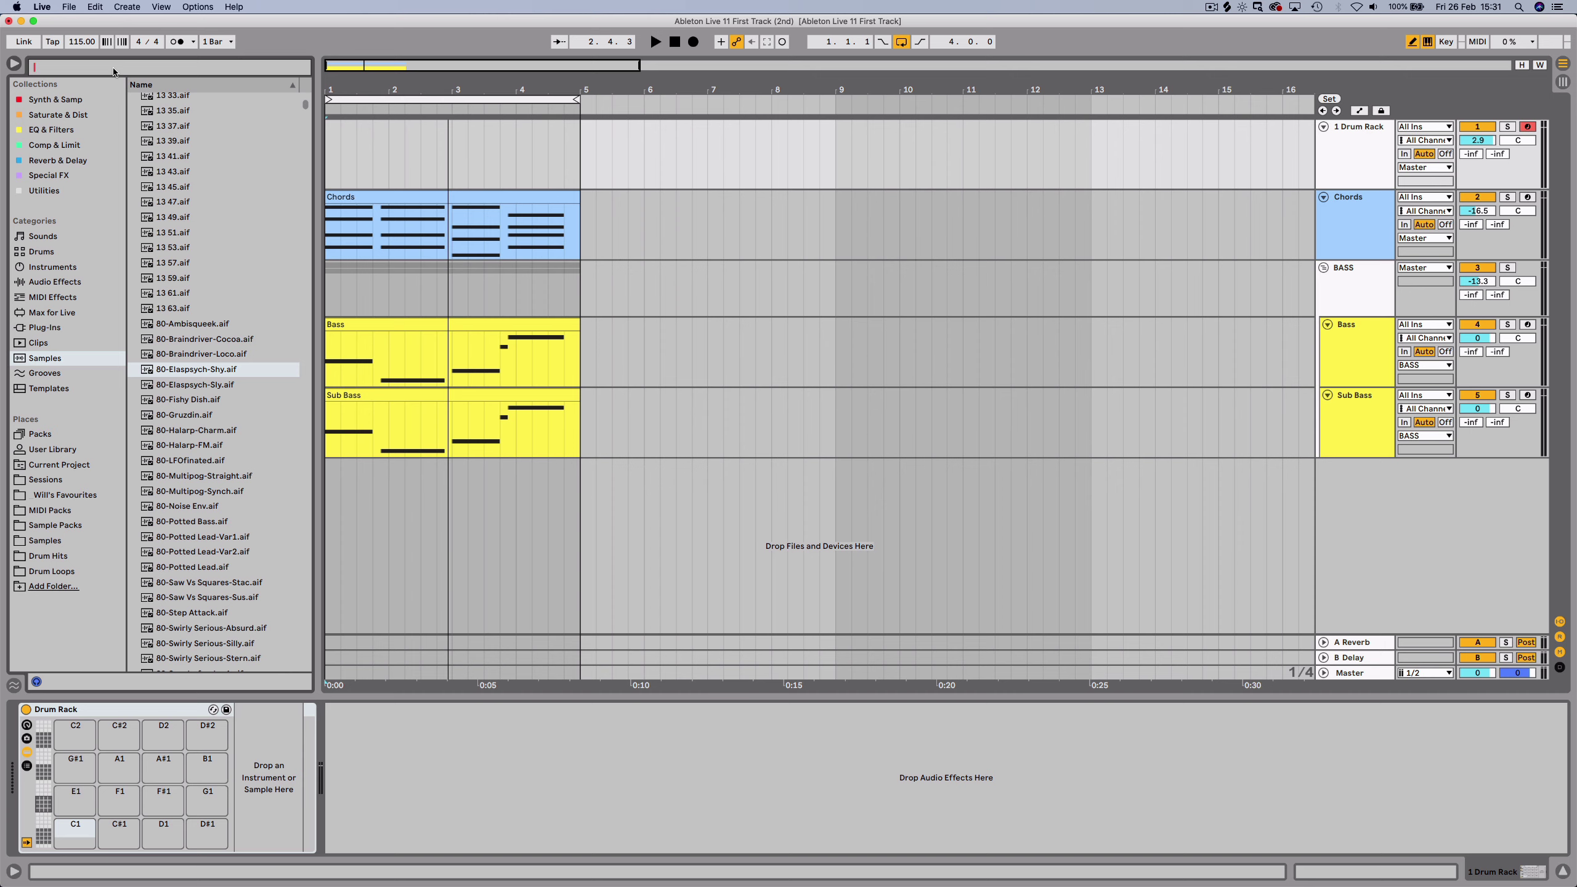
type("kick")
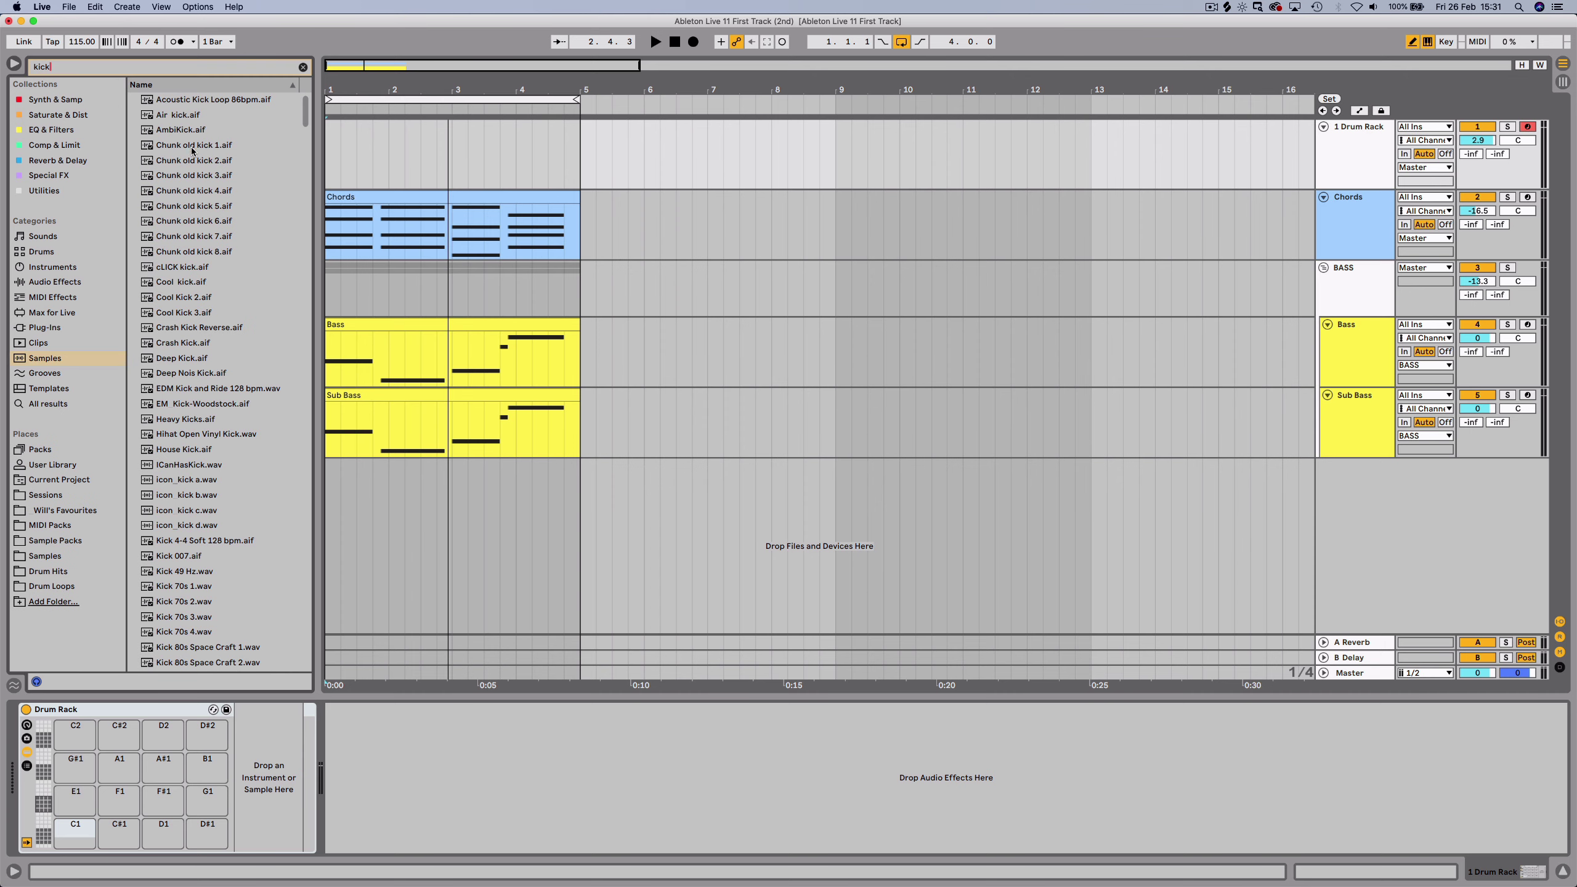
left_click_drag(87, 836, 86, 835)
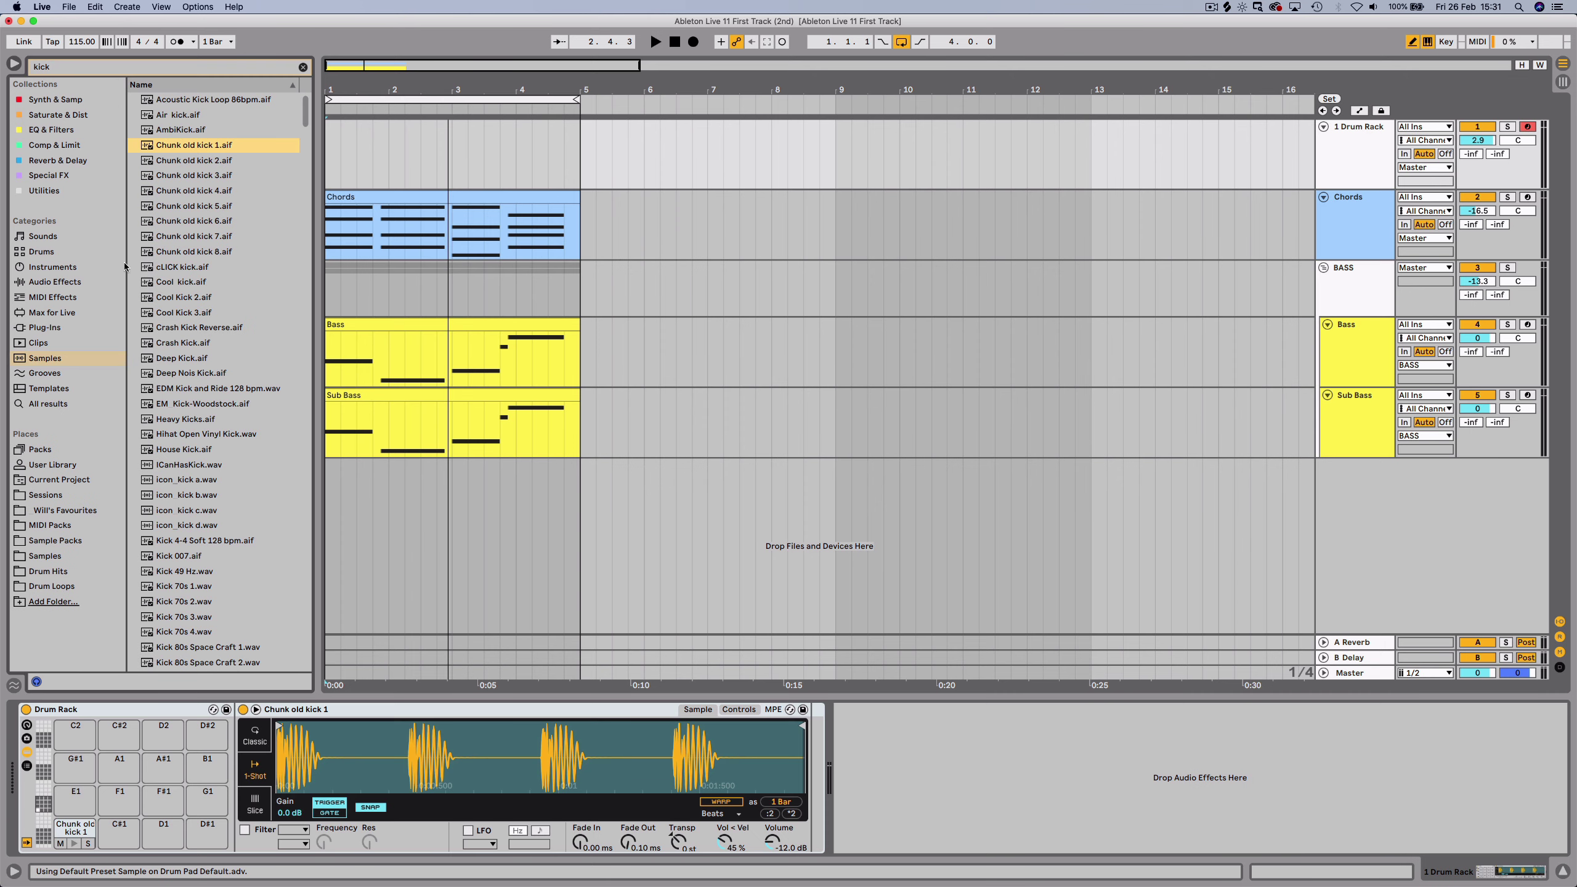
type("snare")
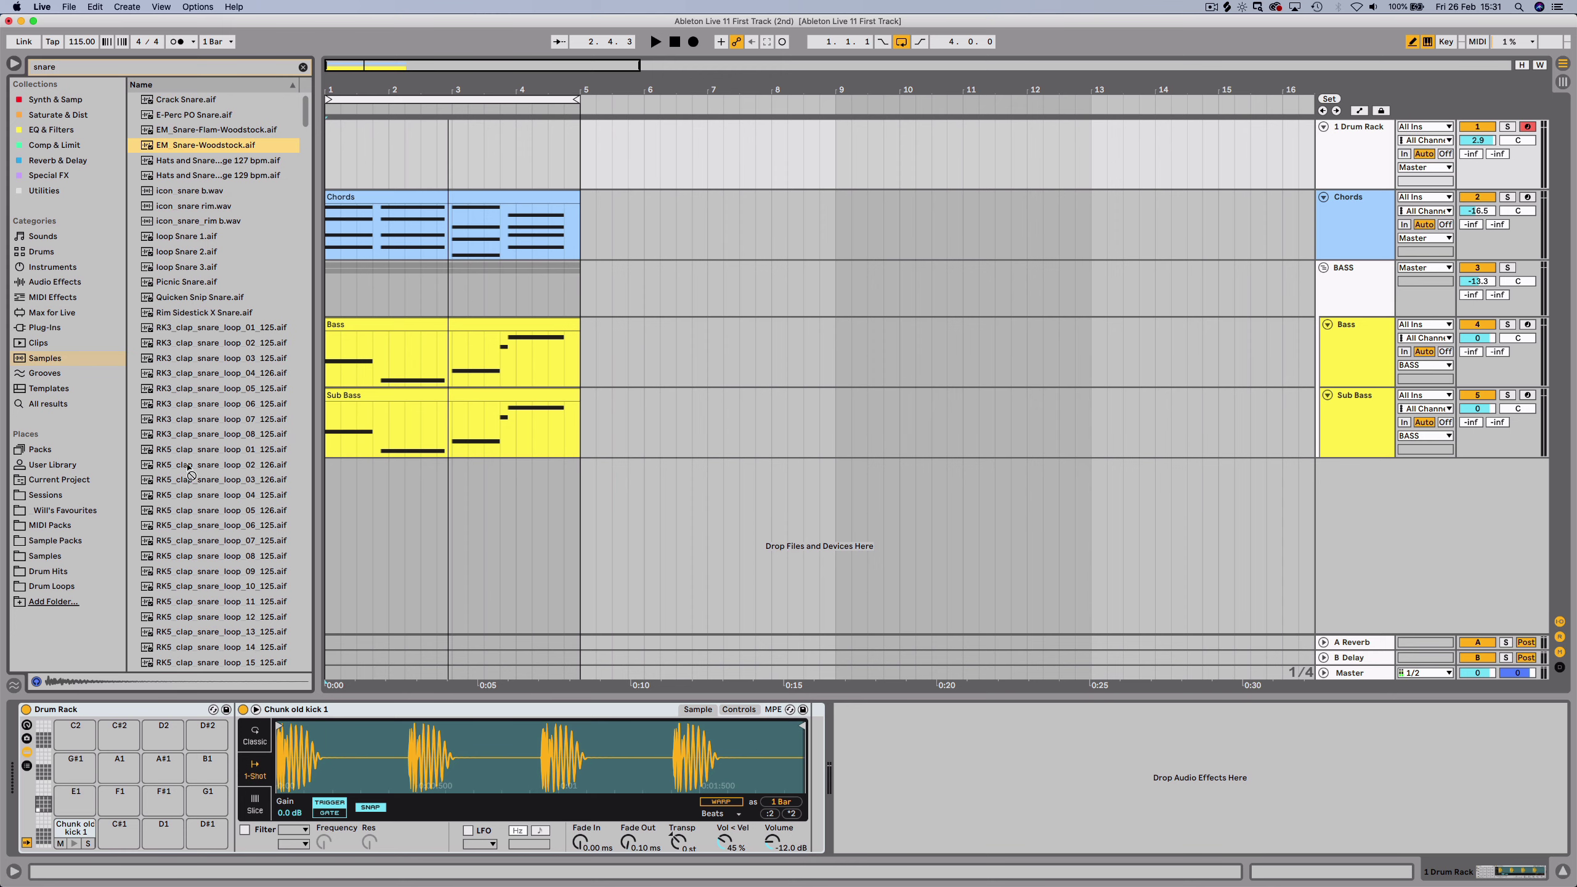
left_click_drag(128, 840, 128, 840)
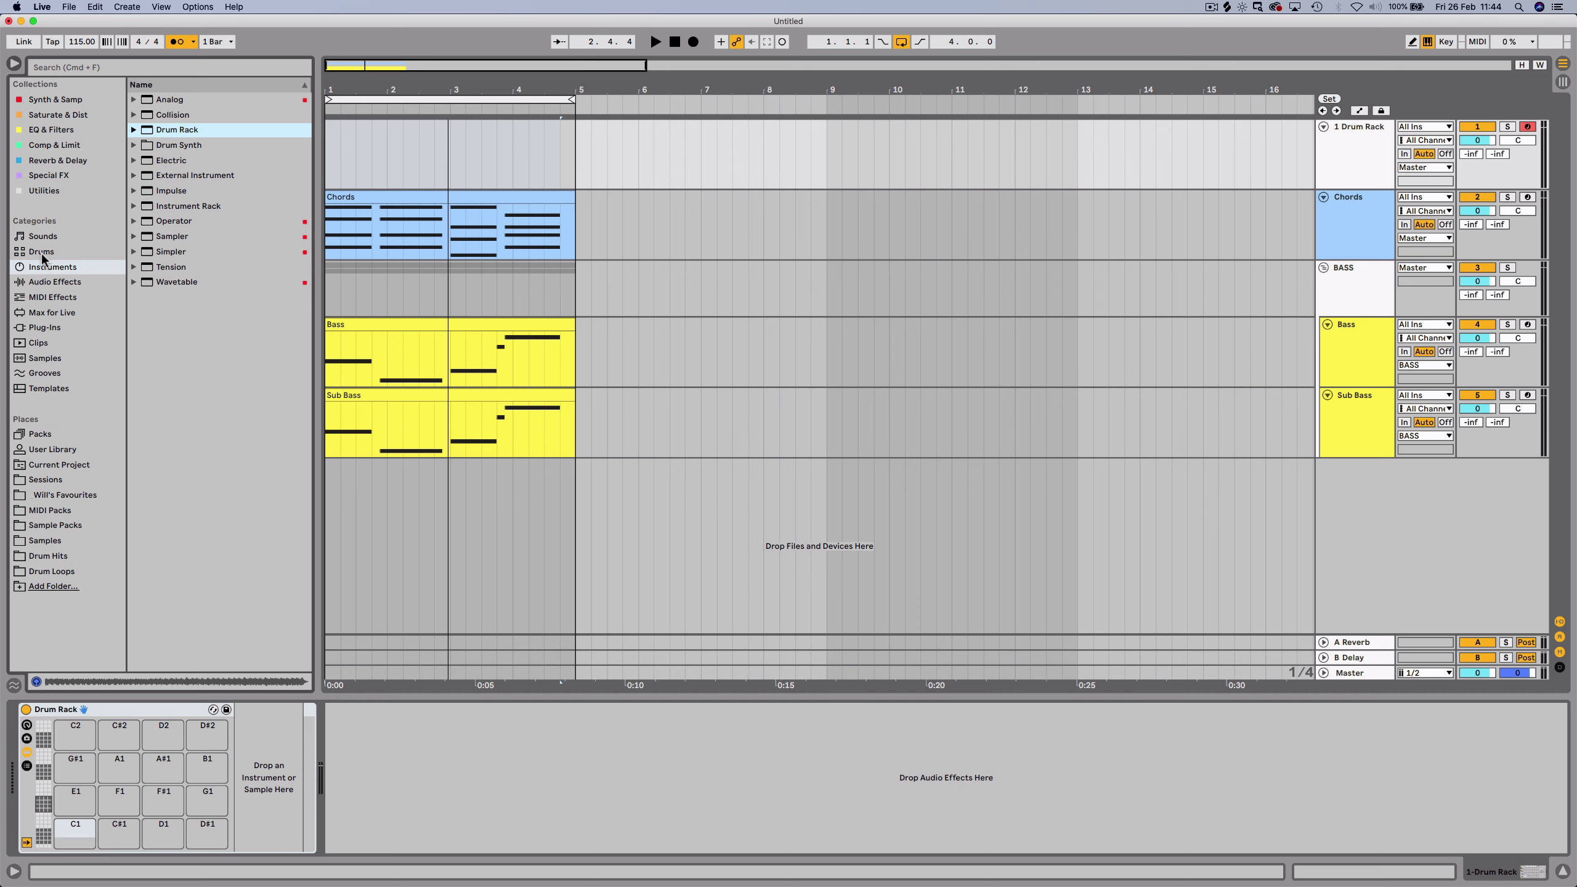
Preview 909 Core Kit.adg from the Drums library and load it in place of the empty Drum Rack.
left_click(42, 252)
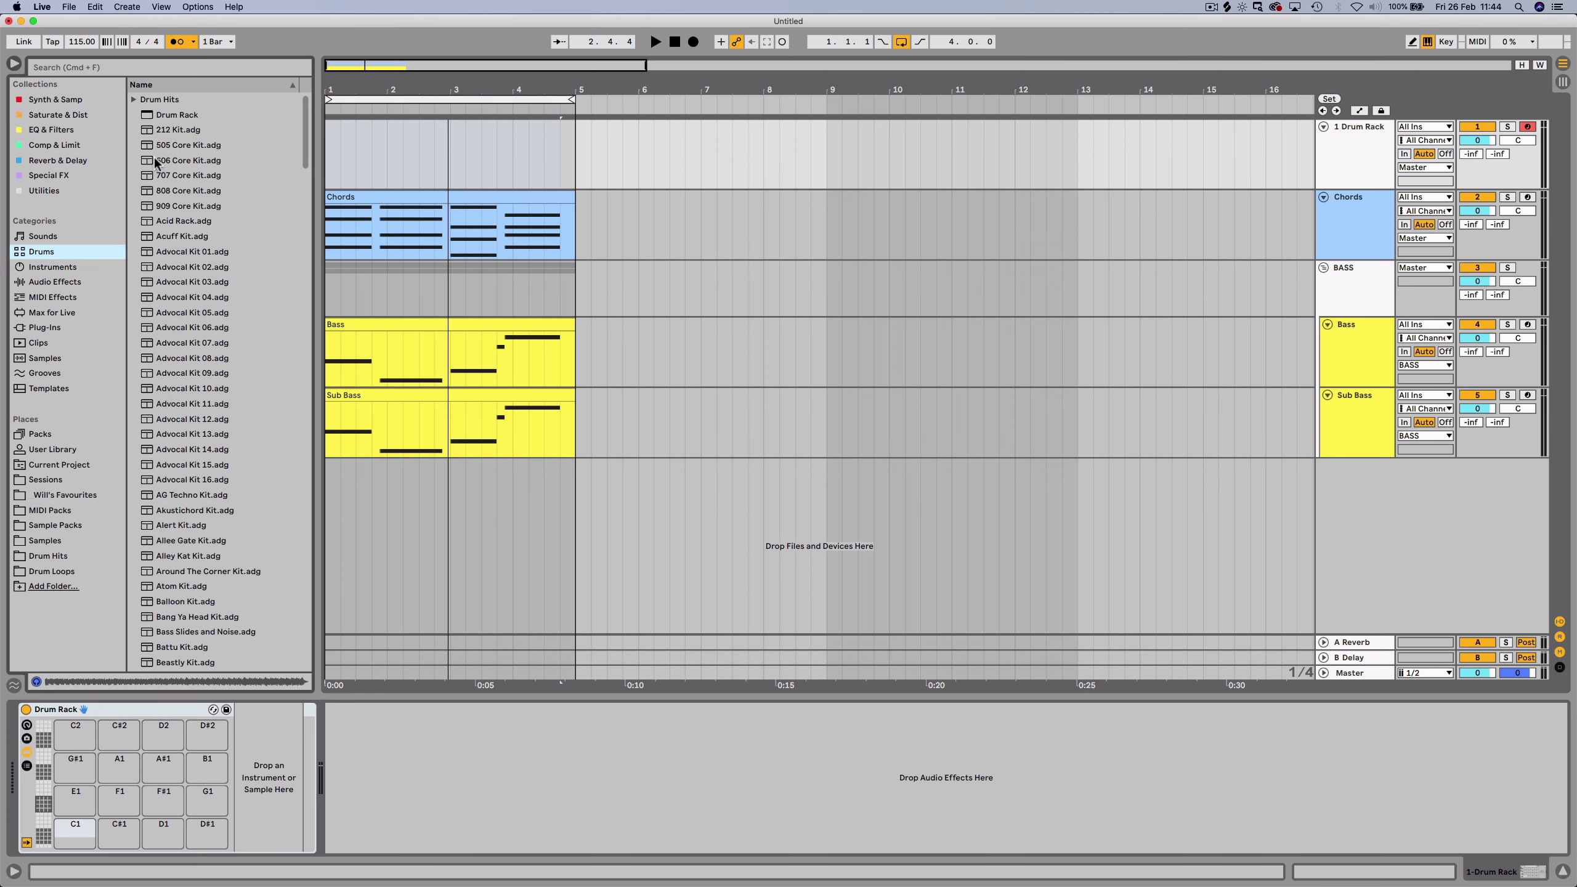
left_click(168, 210)
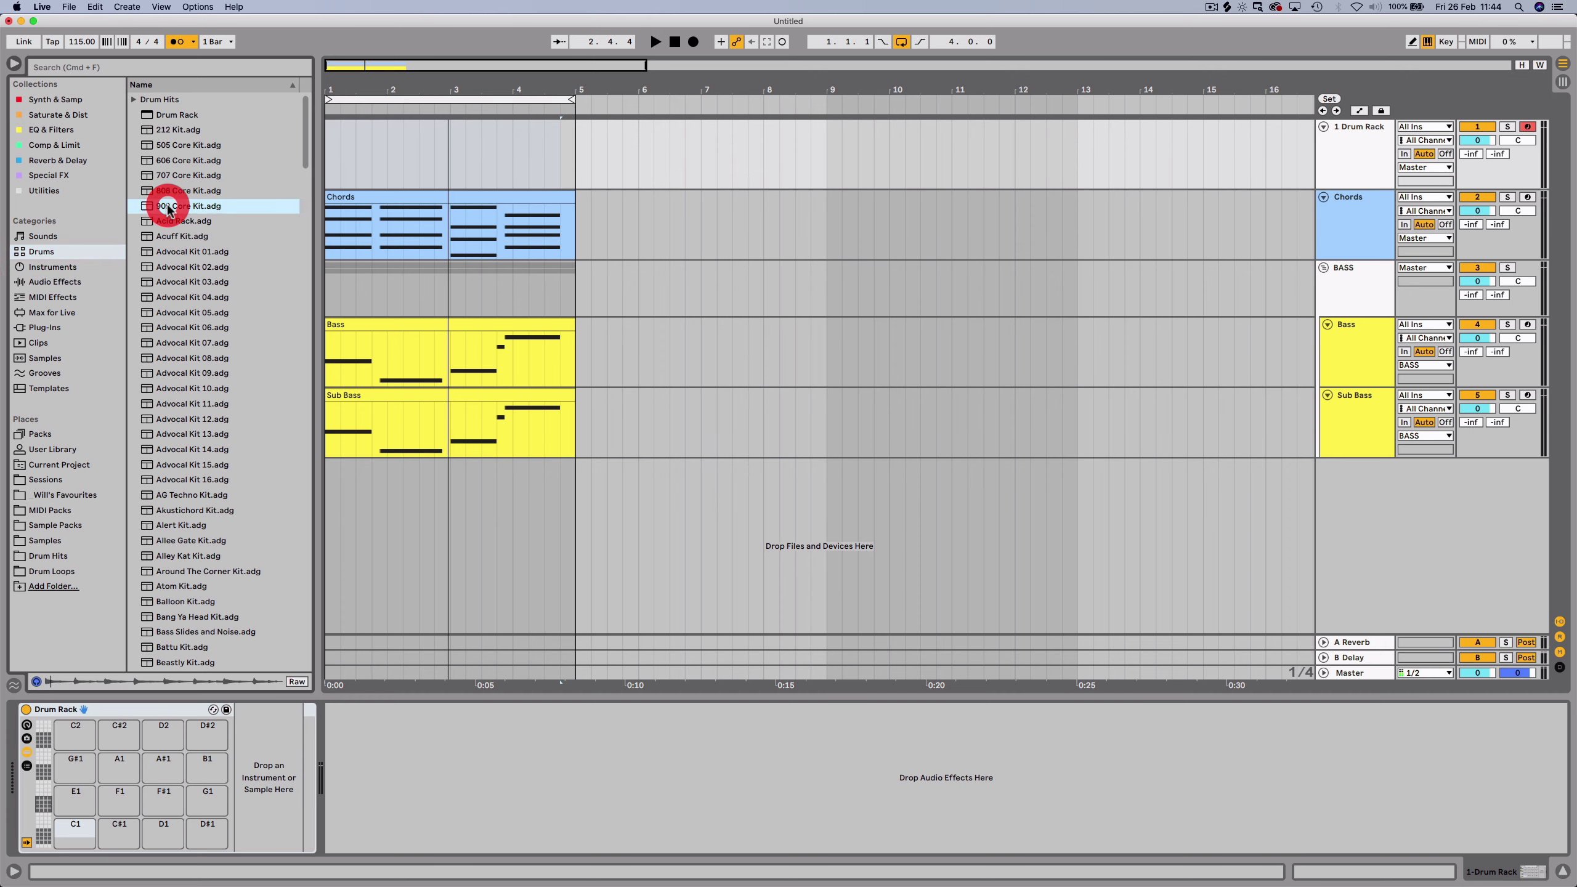
key("space")
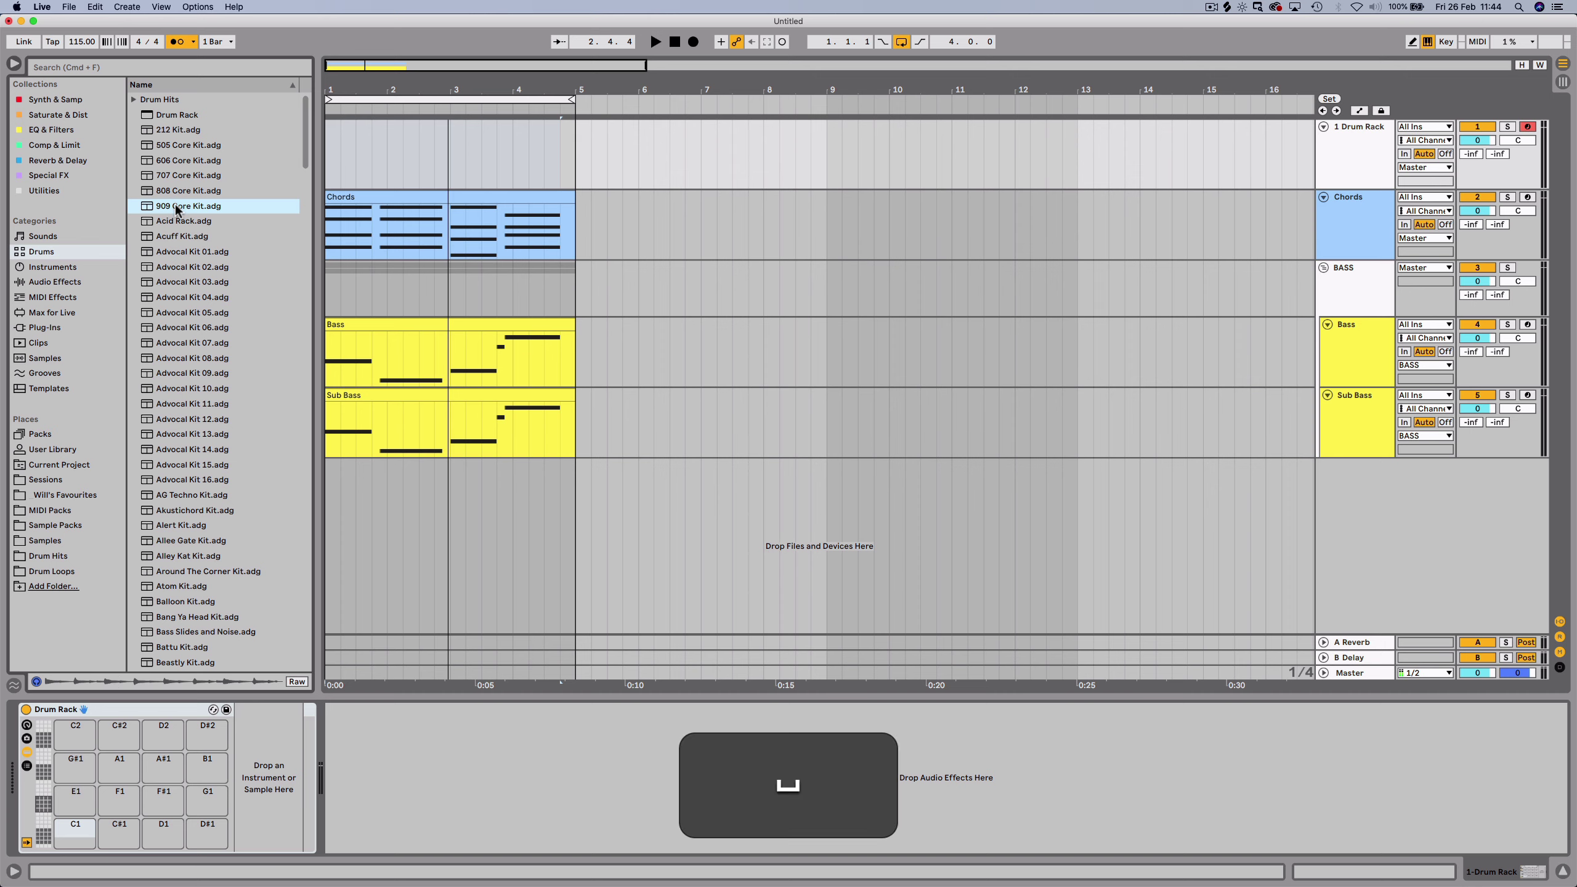
double_click(176, 206)
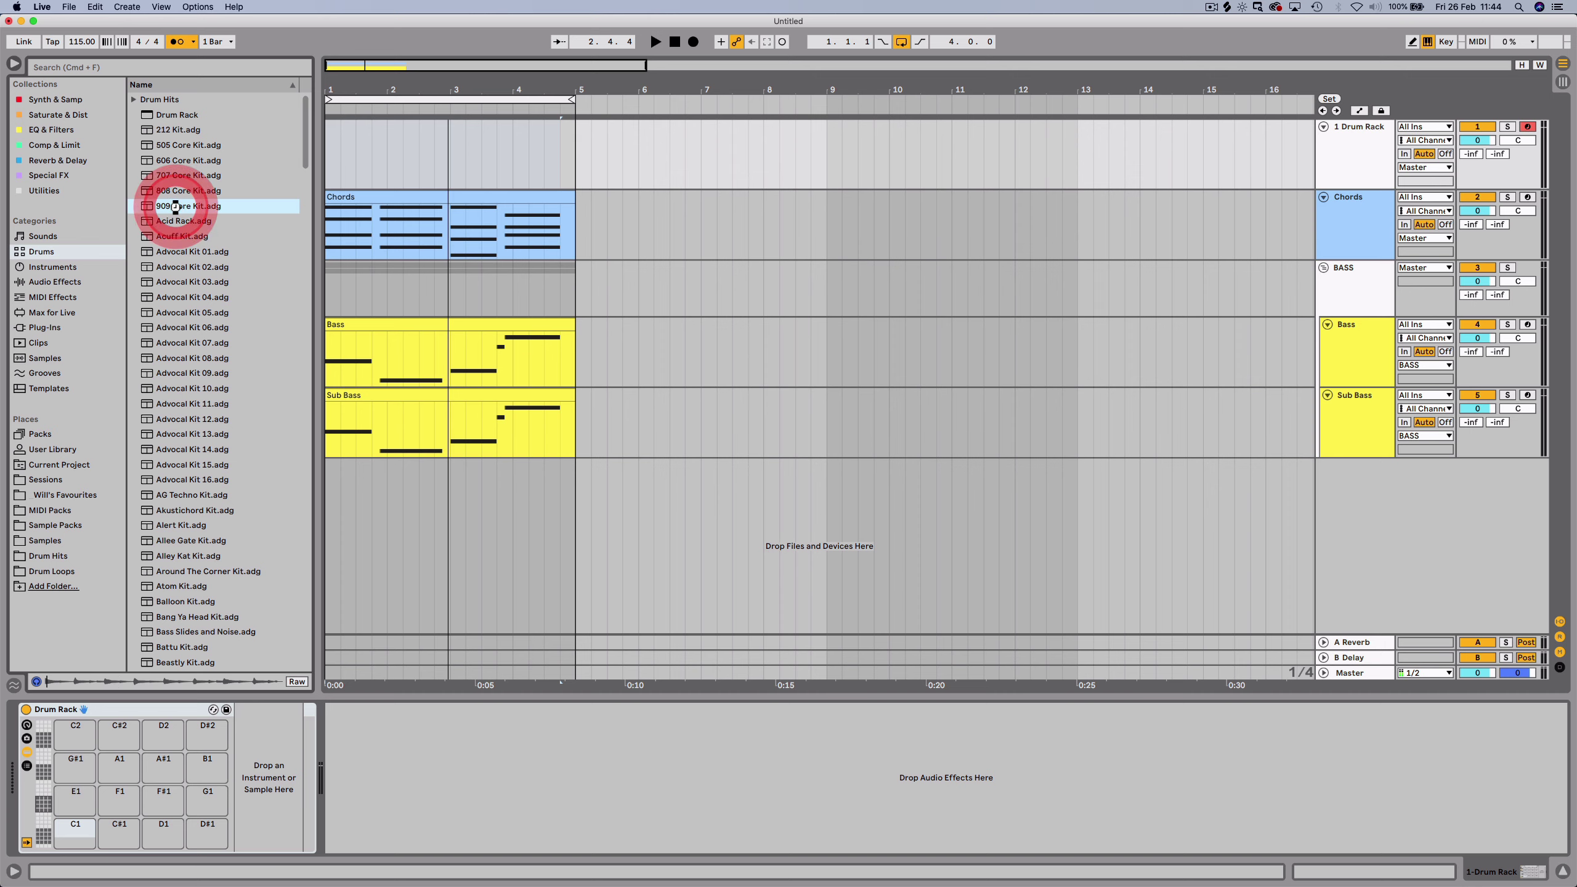
Create an empty four-bar MIDI clip on the 909 Core Kit track, audition its drums and add a Bass Drum note at 1.1.1.
left_click(324, 157)
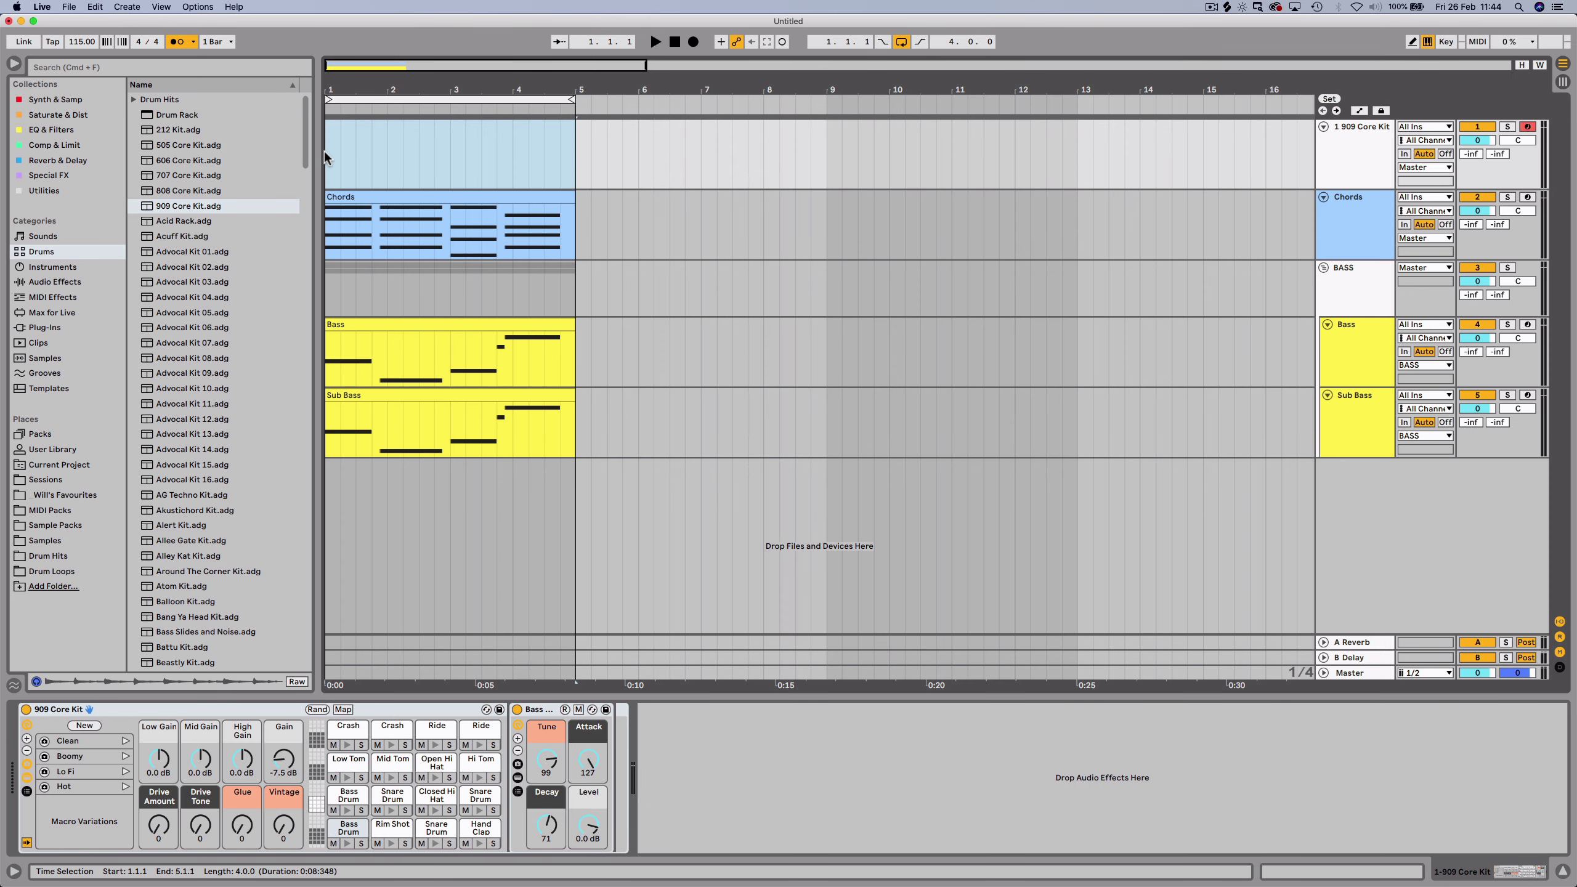
key("shift+super+m")
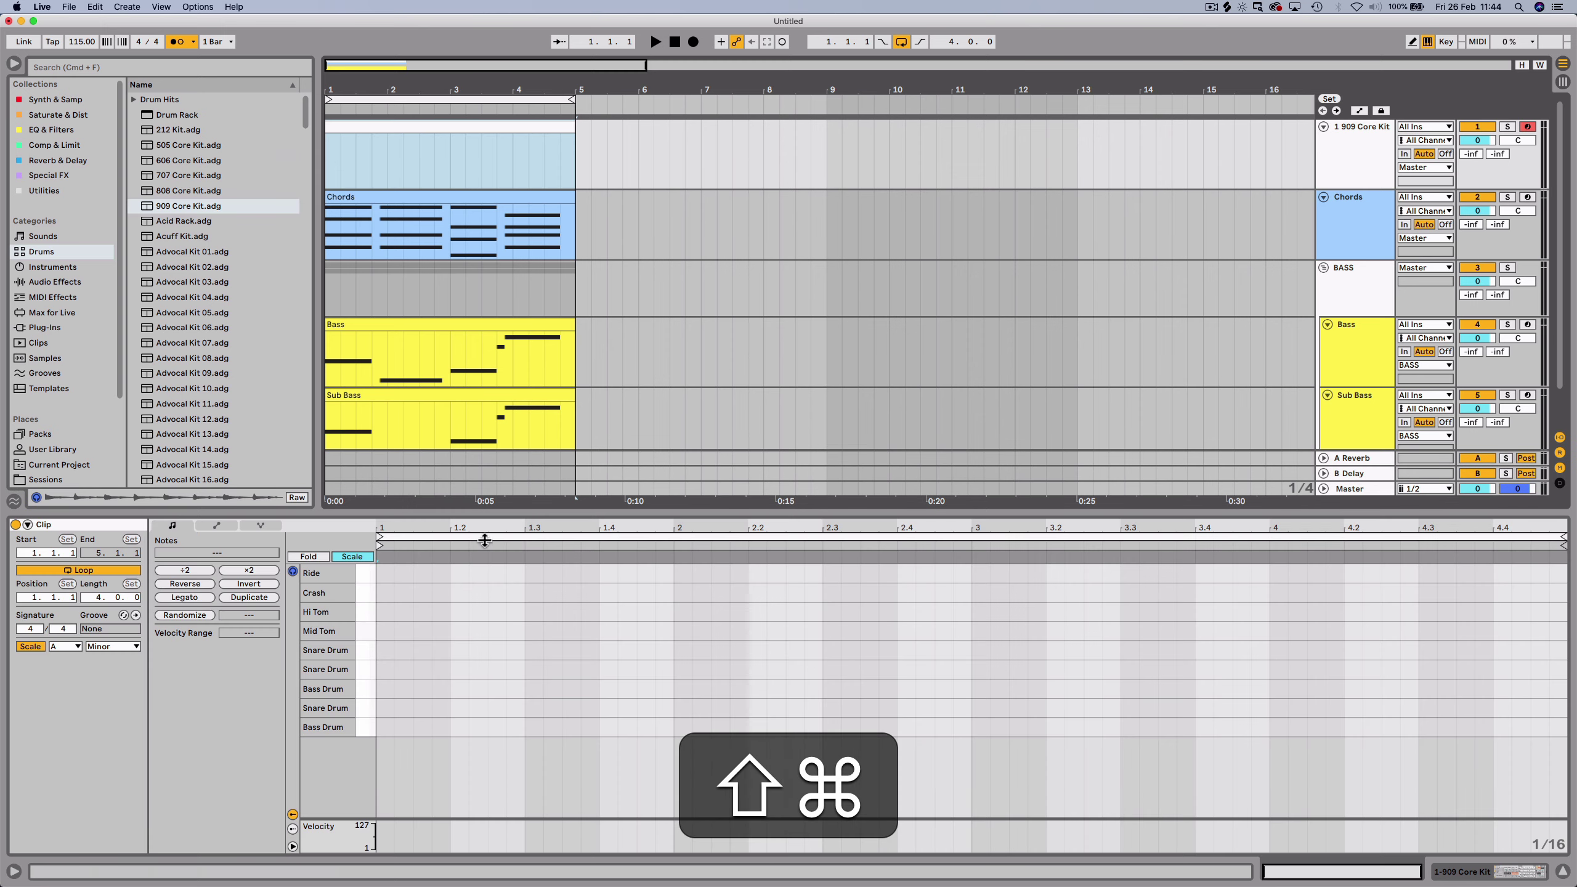
left_click(366, 725)
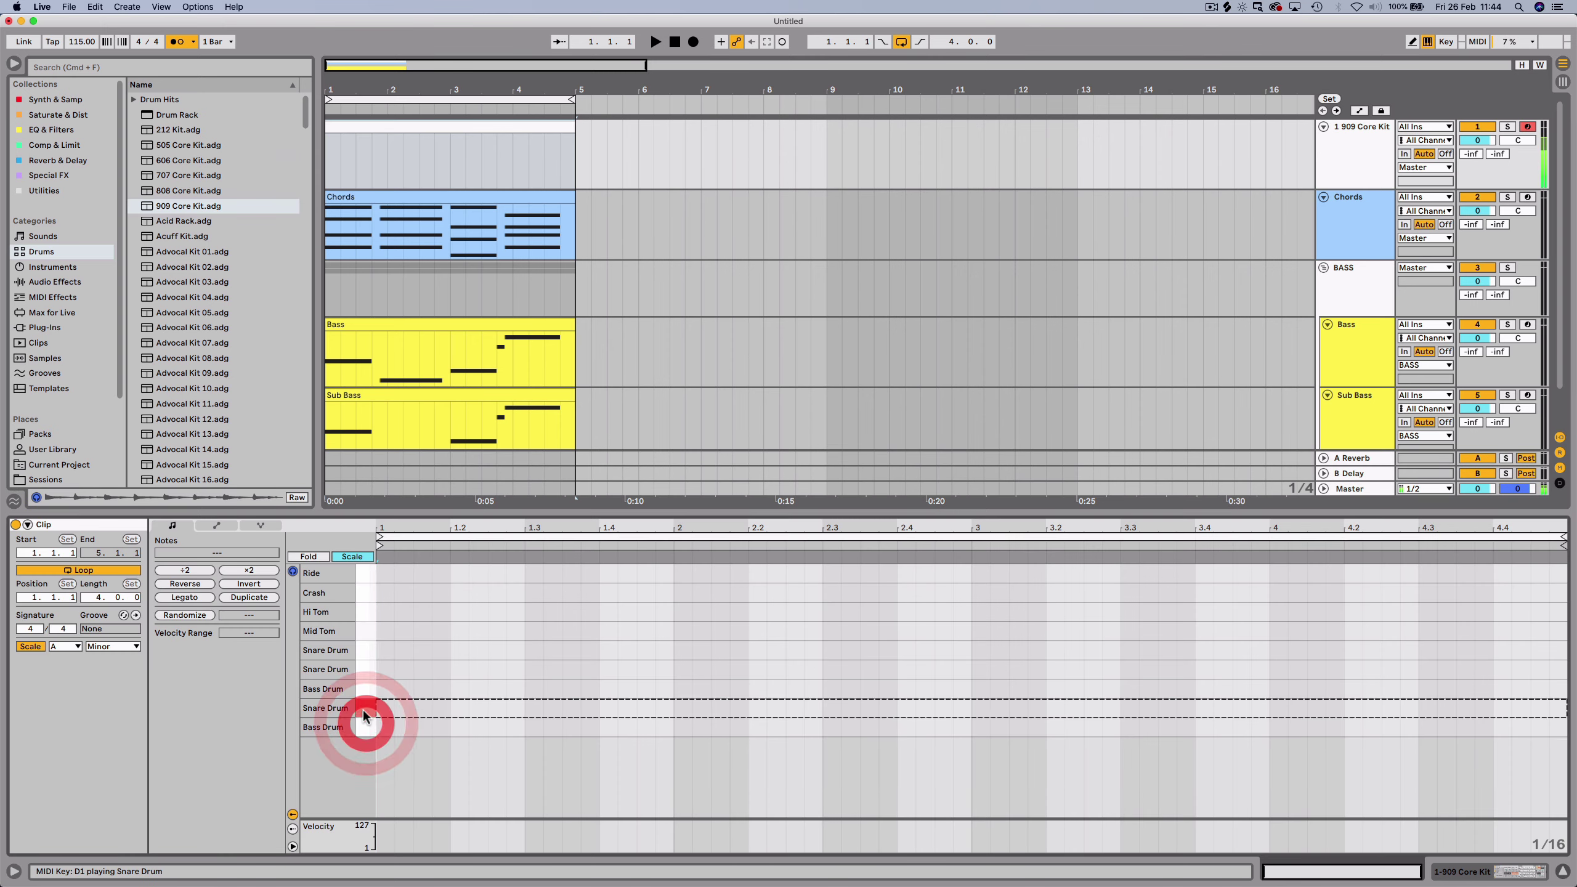
left_click(365, 694)
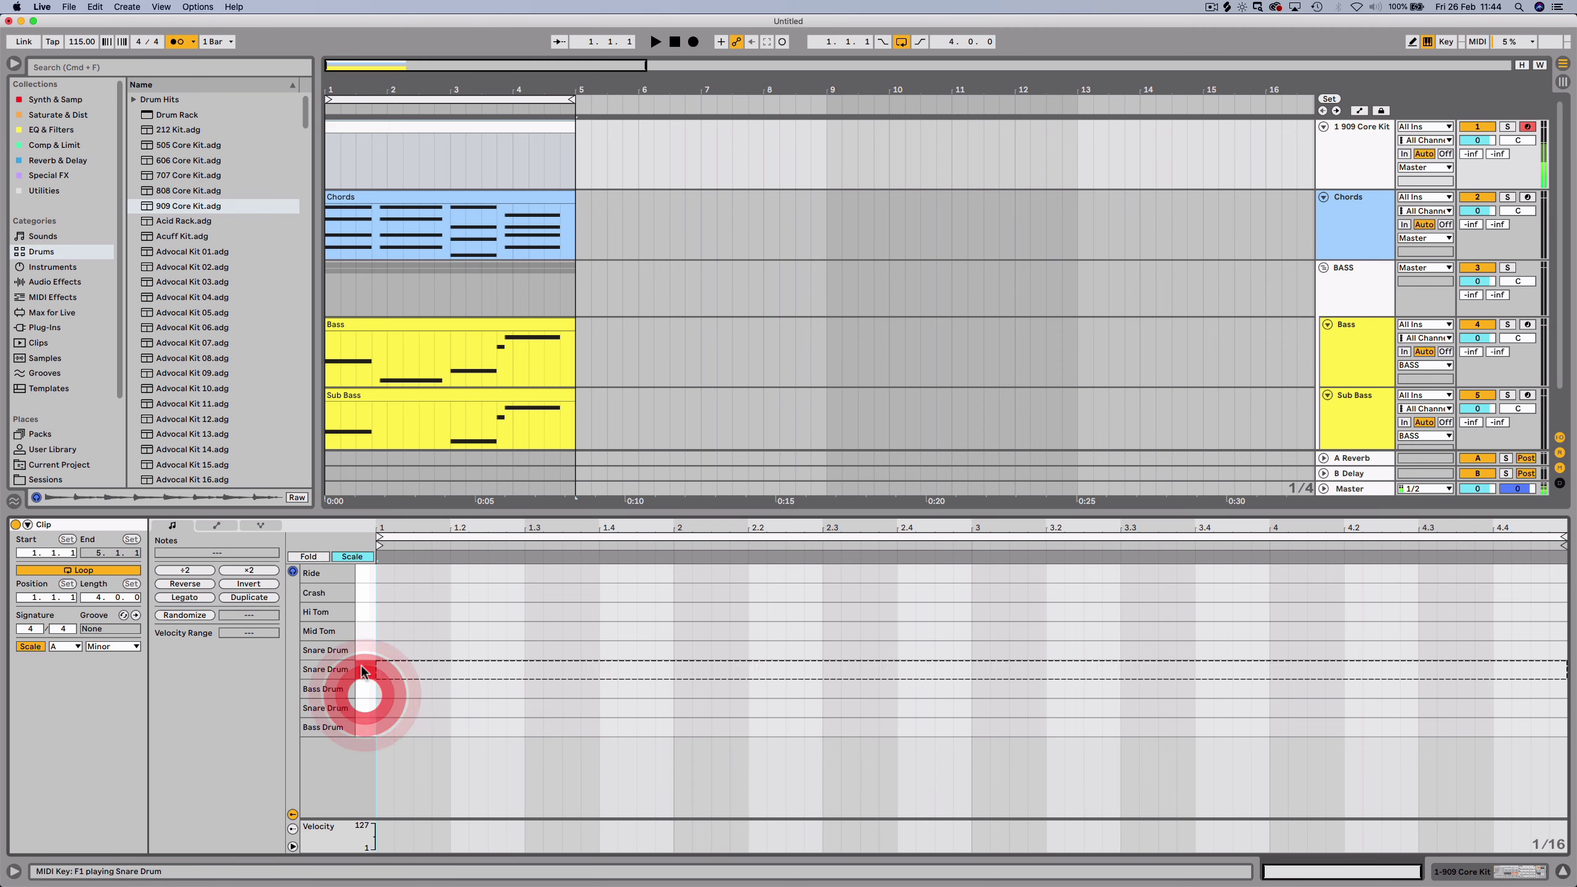
double_click(384, 727)
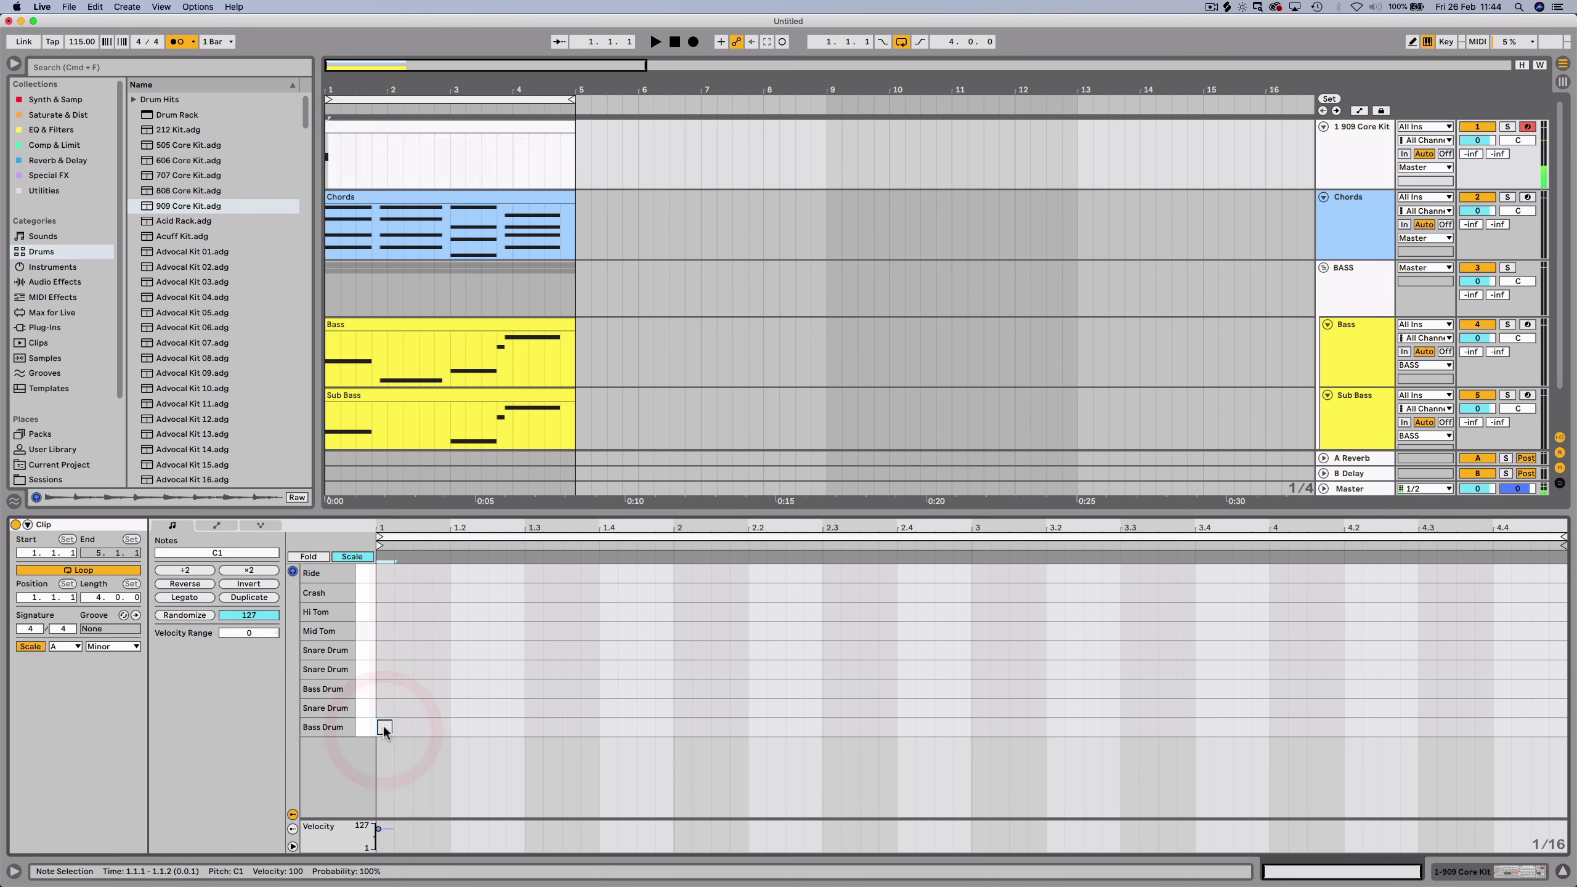
Add a second Bass Drum note at 1.2.3 in the 909 Core Kit clip.
key("space")
double_click(496, 727)
Show the Session mixer with enlarged volume meters and play the loop to check the track and master levels.
key("Tab")
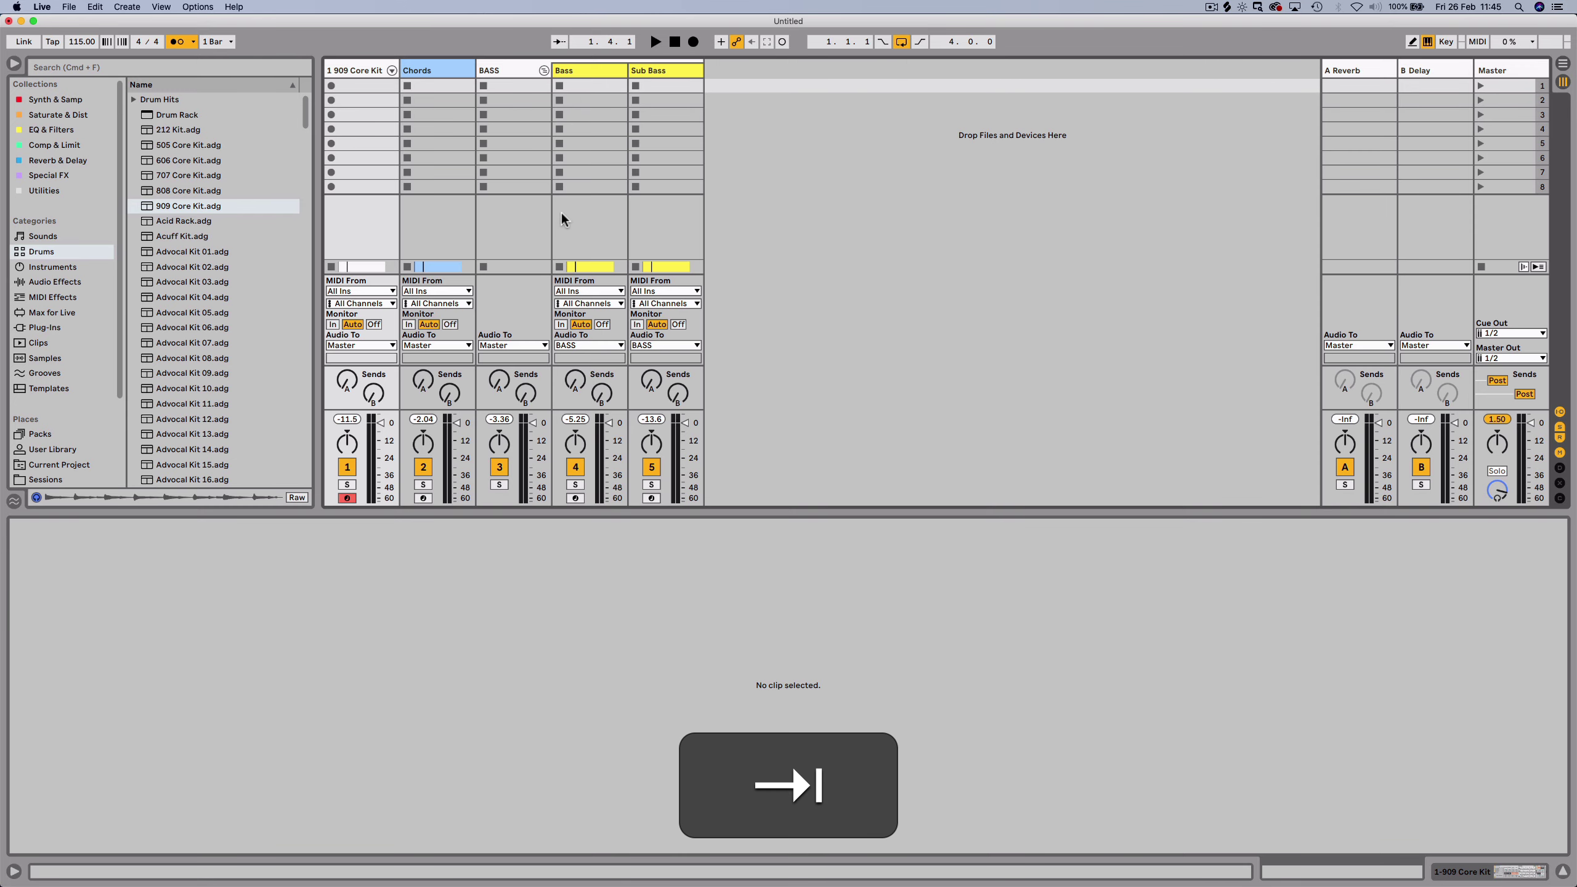
left_click_drag(1249, 514, 1214, 721)
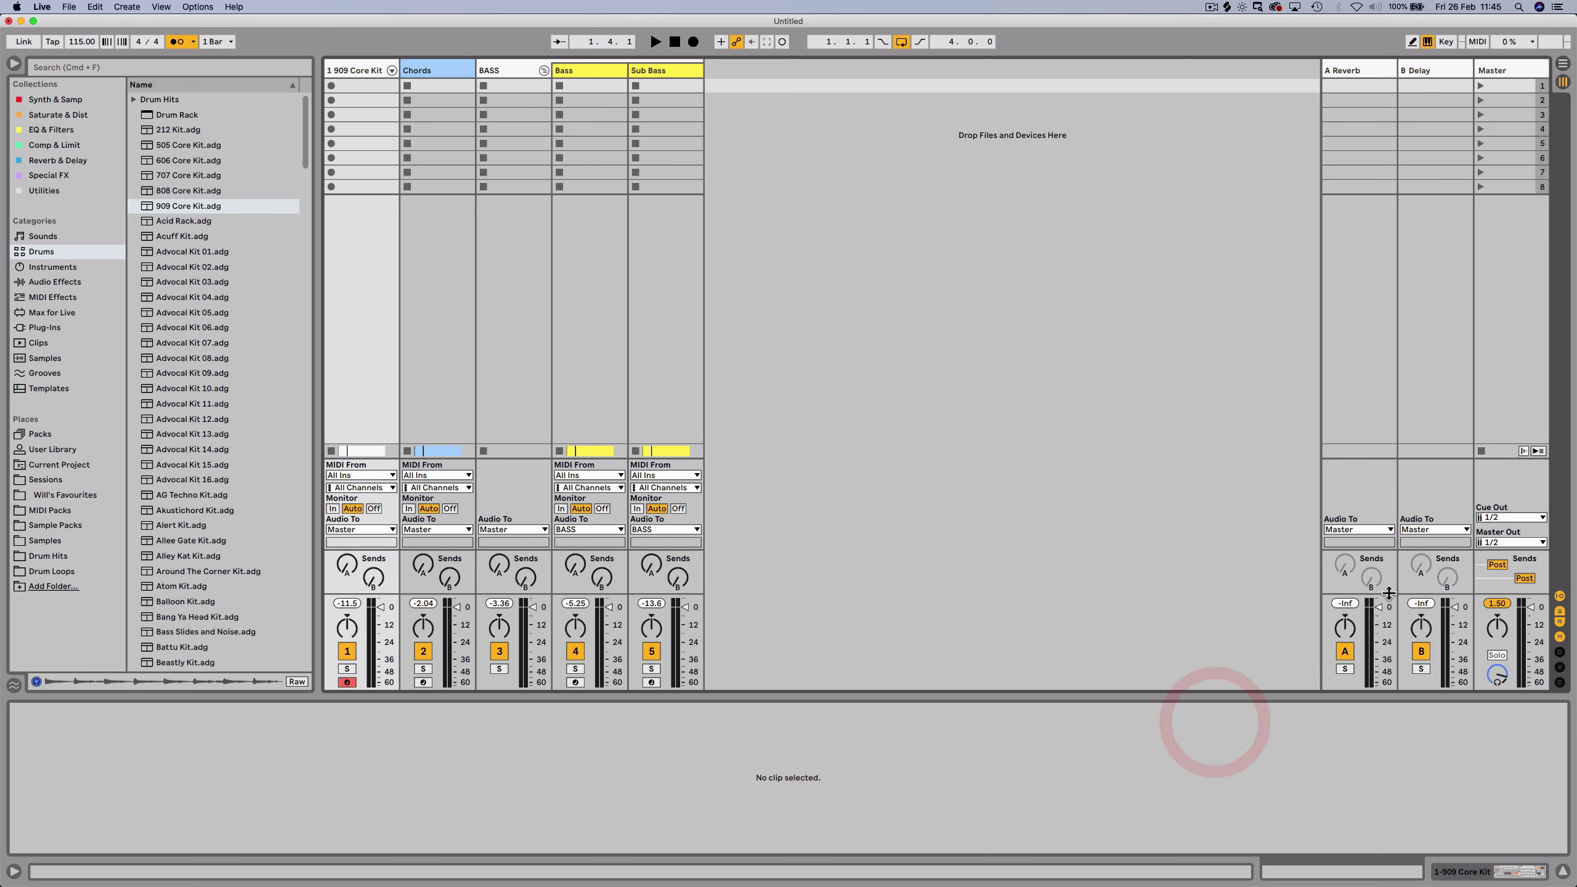
left_click_drag(1392, 594, 1391, 359)
left_click_drag(1497, 473, 1486, 532)
key("space")
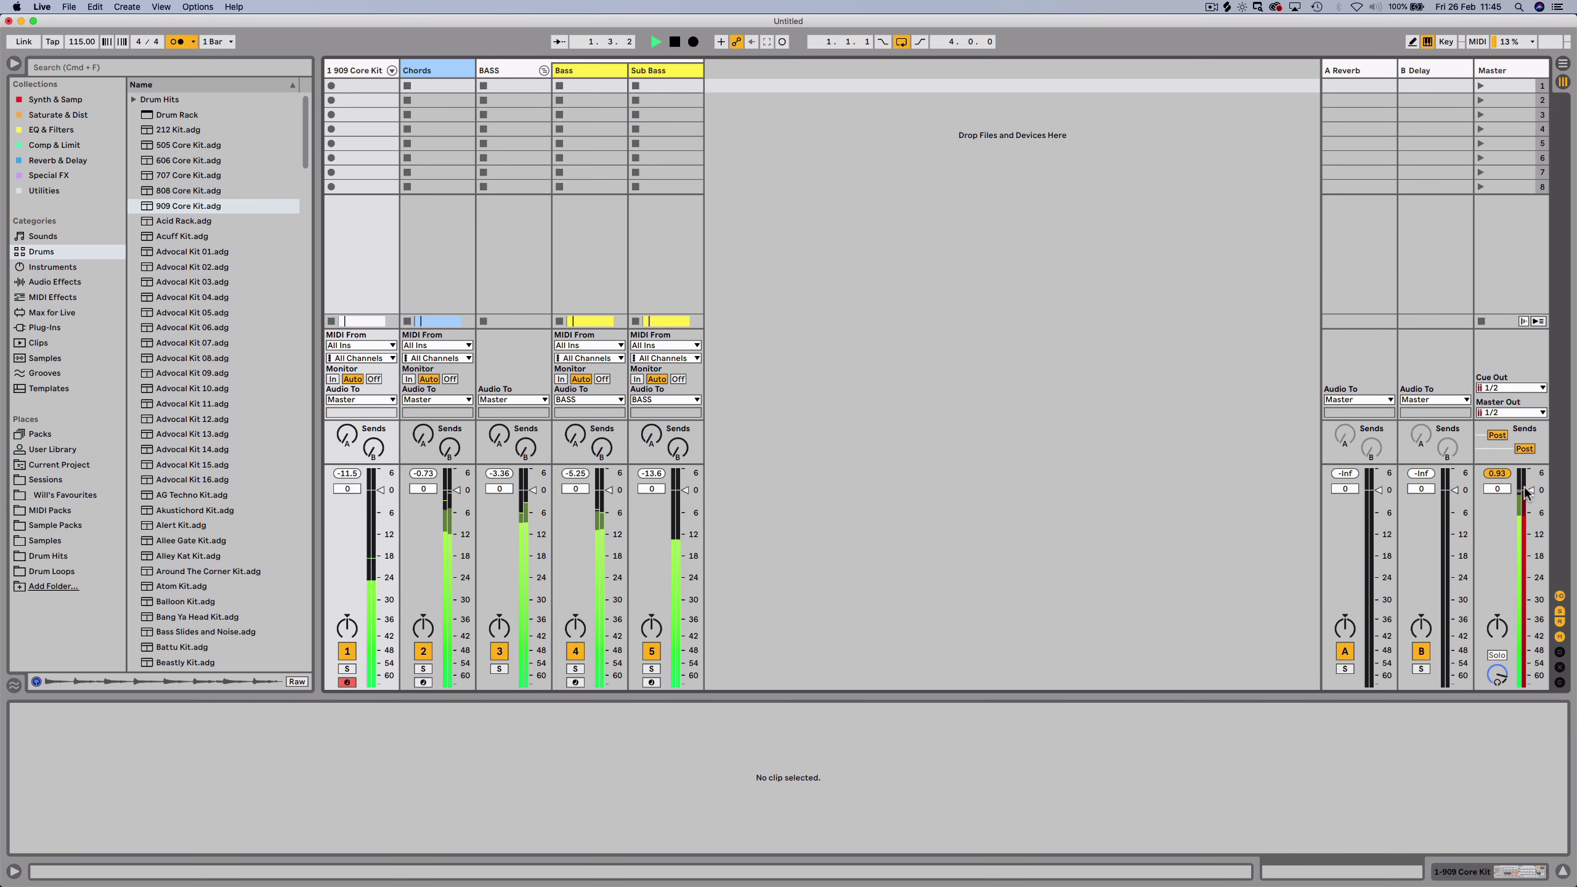
key("space")
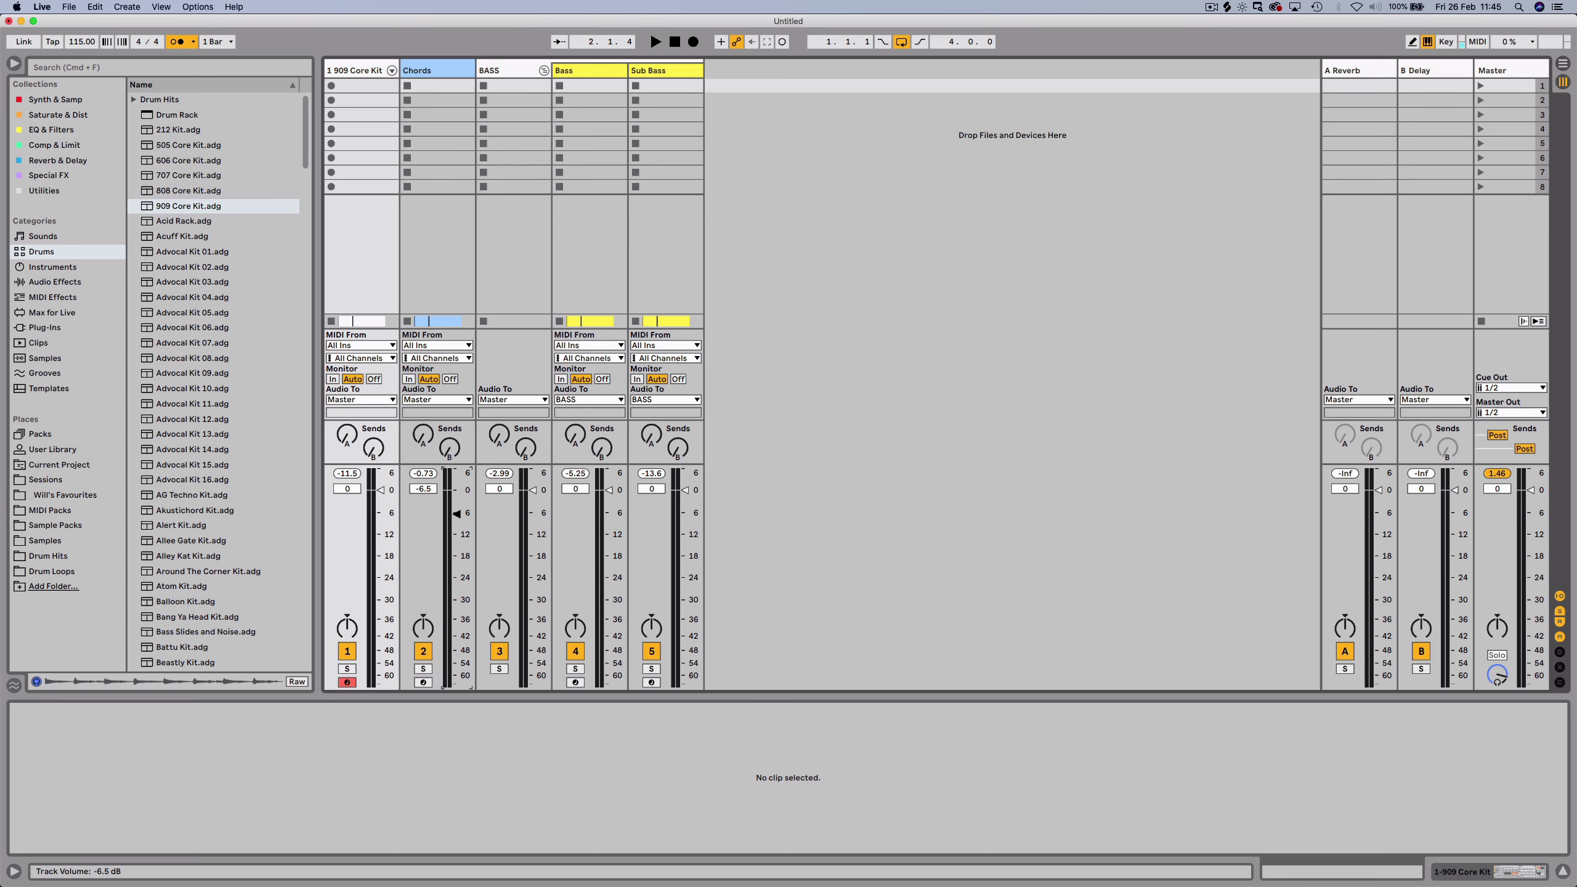
Set the Chords track and the BASS group to -6 dB, then replay the loop and reset the master peak level.
left_click(420, 490)
type("-6")
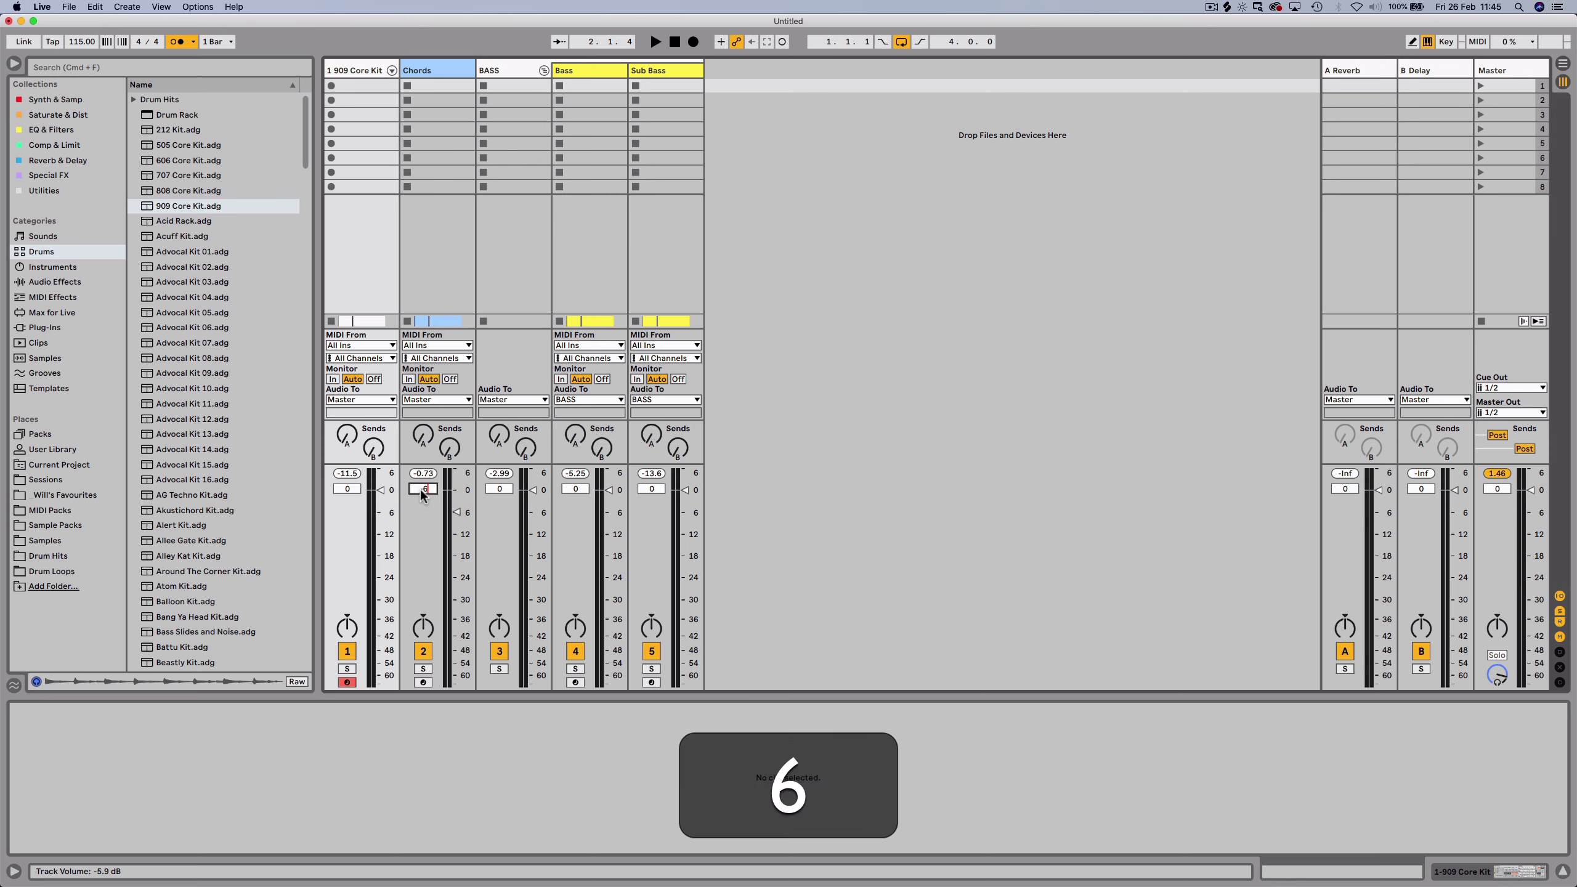
key("Return")
key("space")
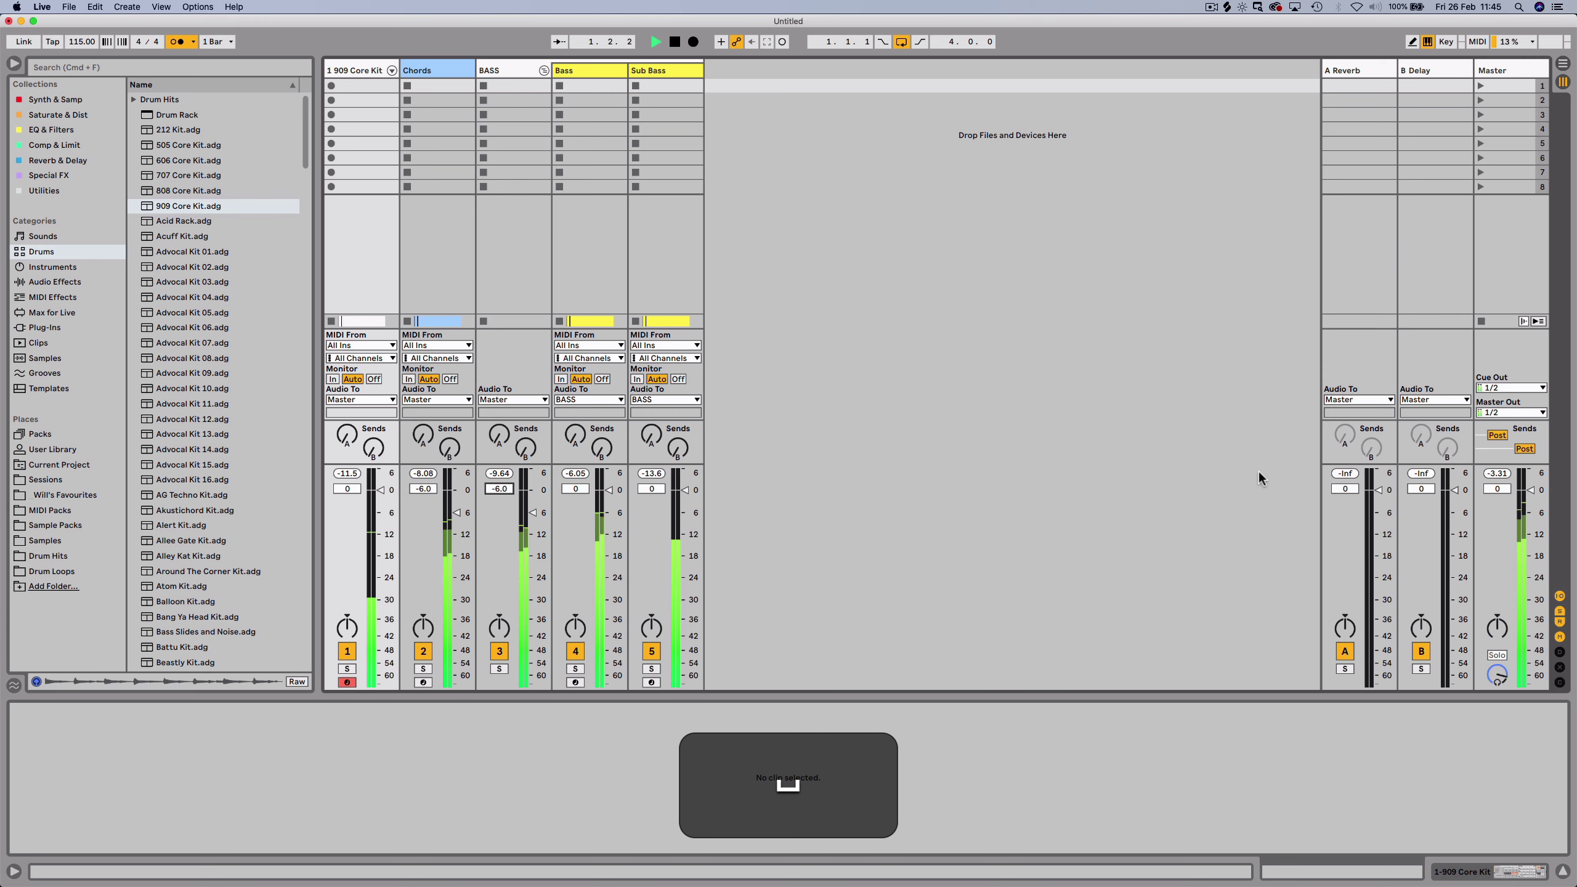
key("space")
left_click(1497, 473)
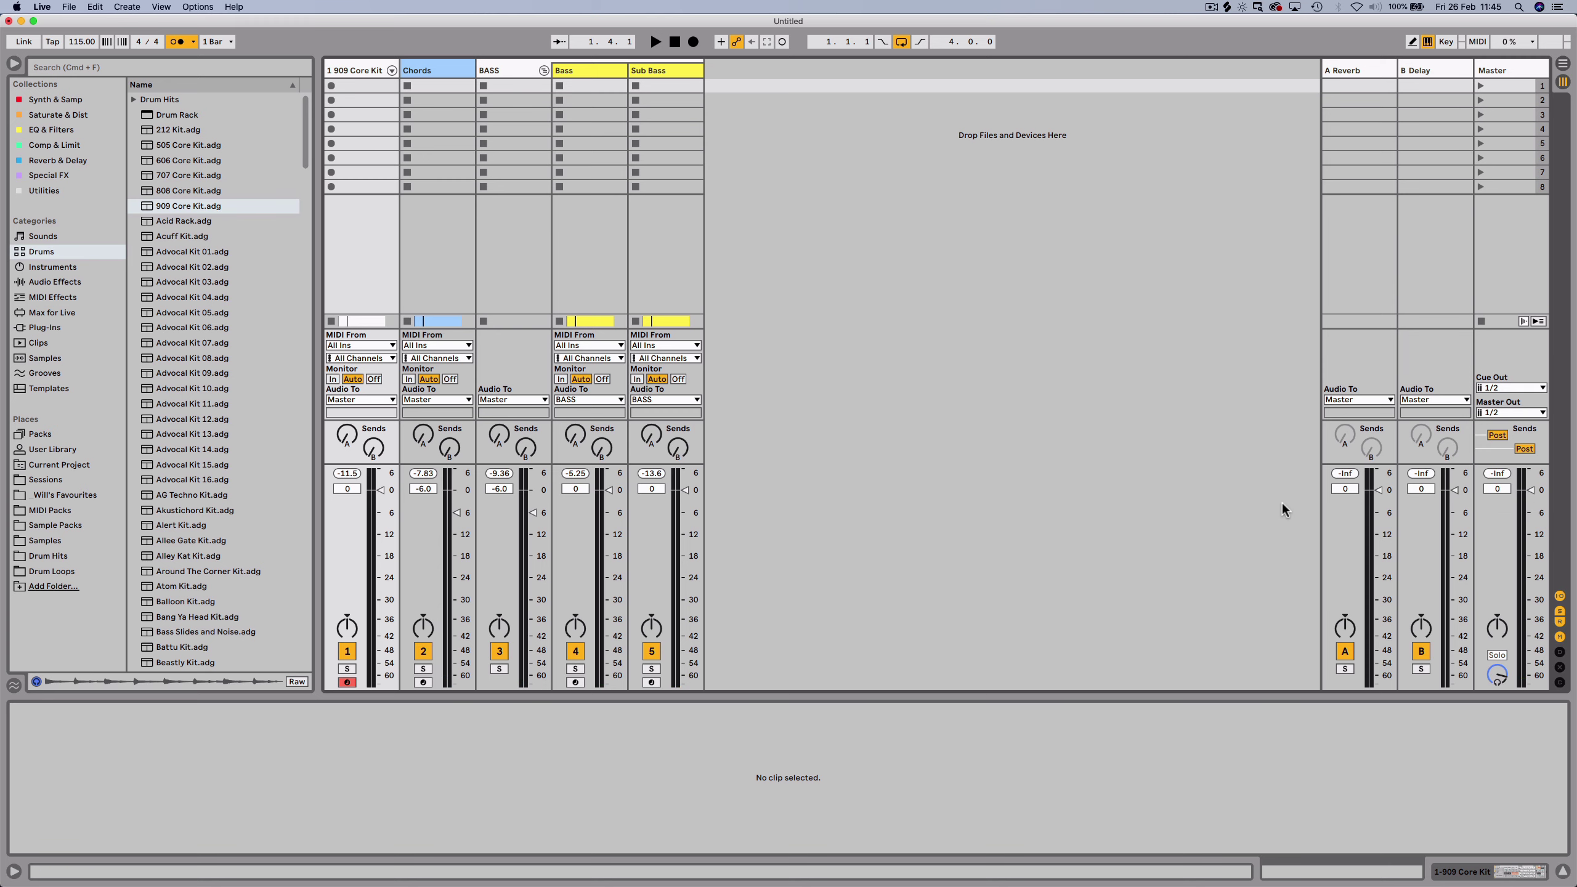
Return to the Arrangement, enlarge the note editor and add Bass Drum notes at 2.1.1 and 2.2.3.
key("Tab")
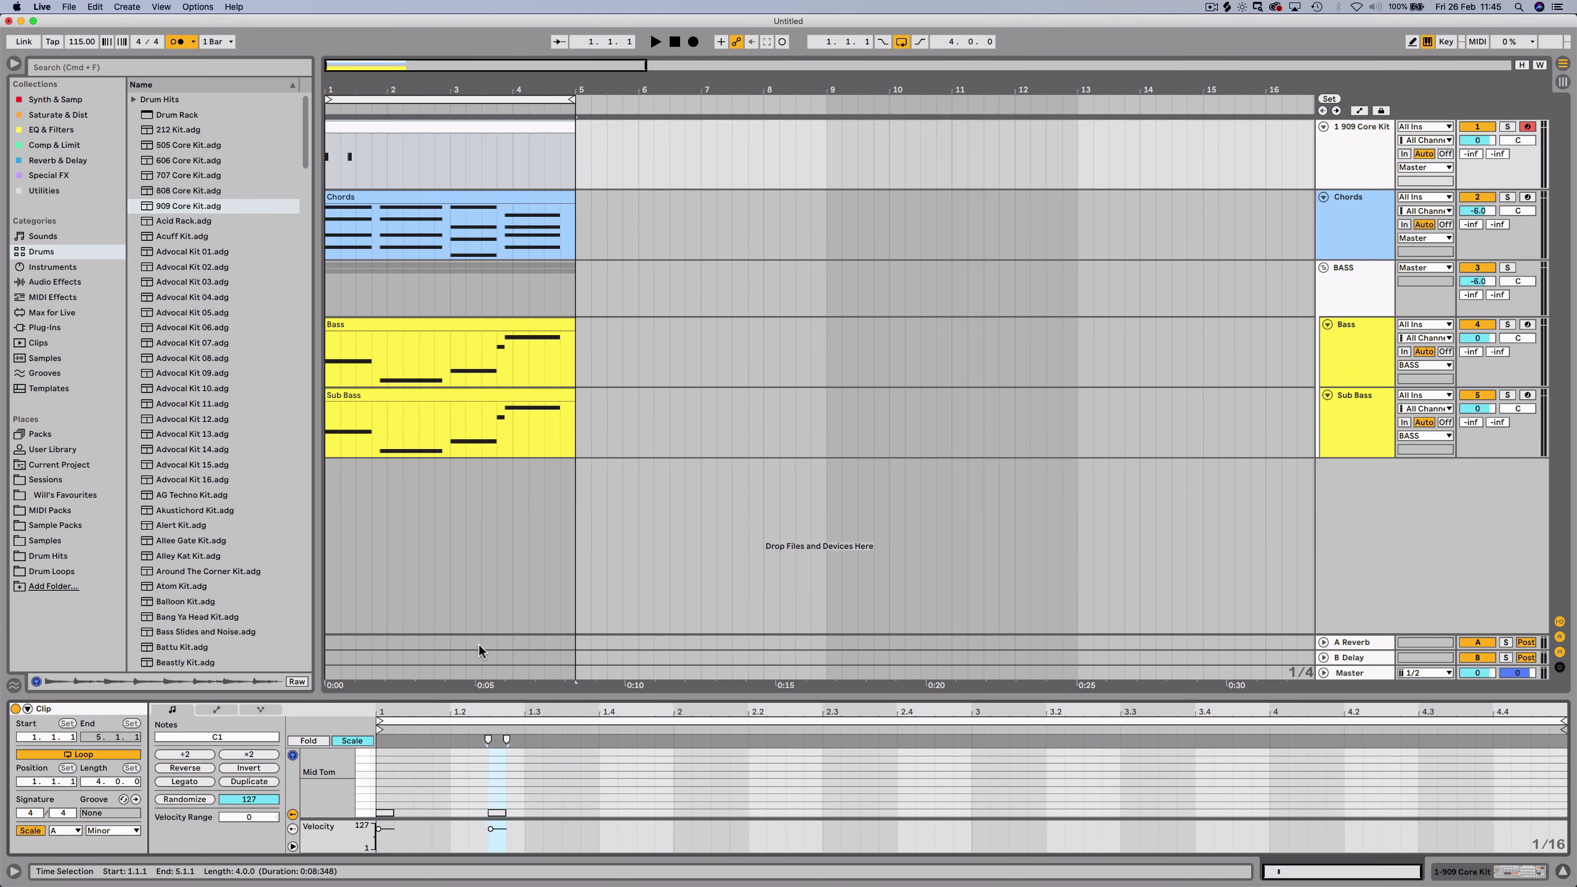
left_click_drag(478, 697, 572, 410)
key("space")
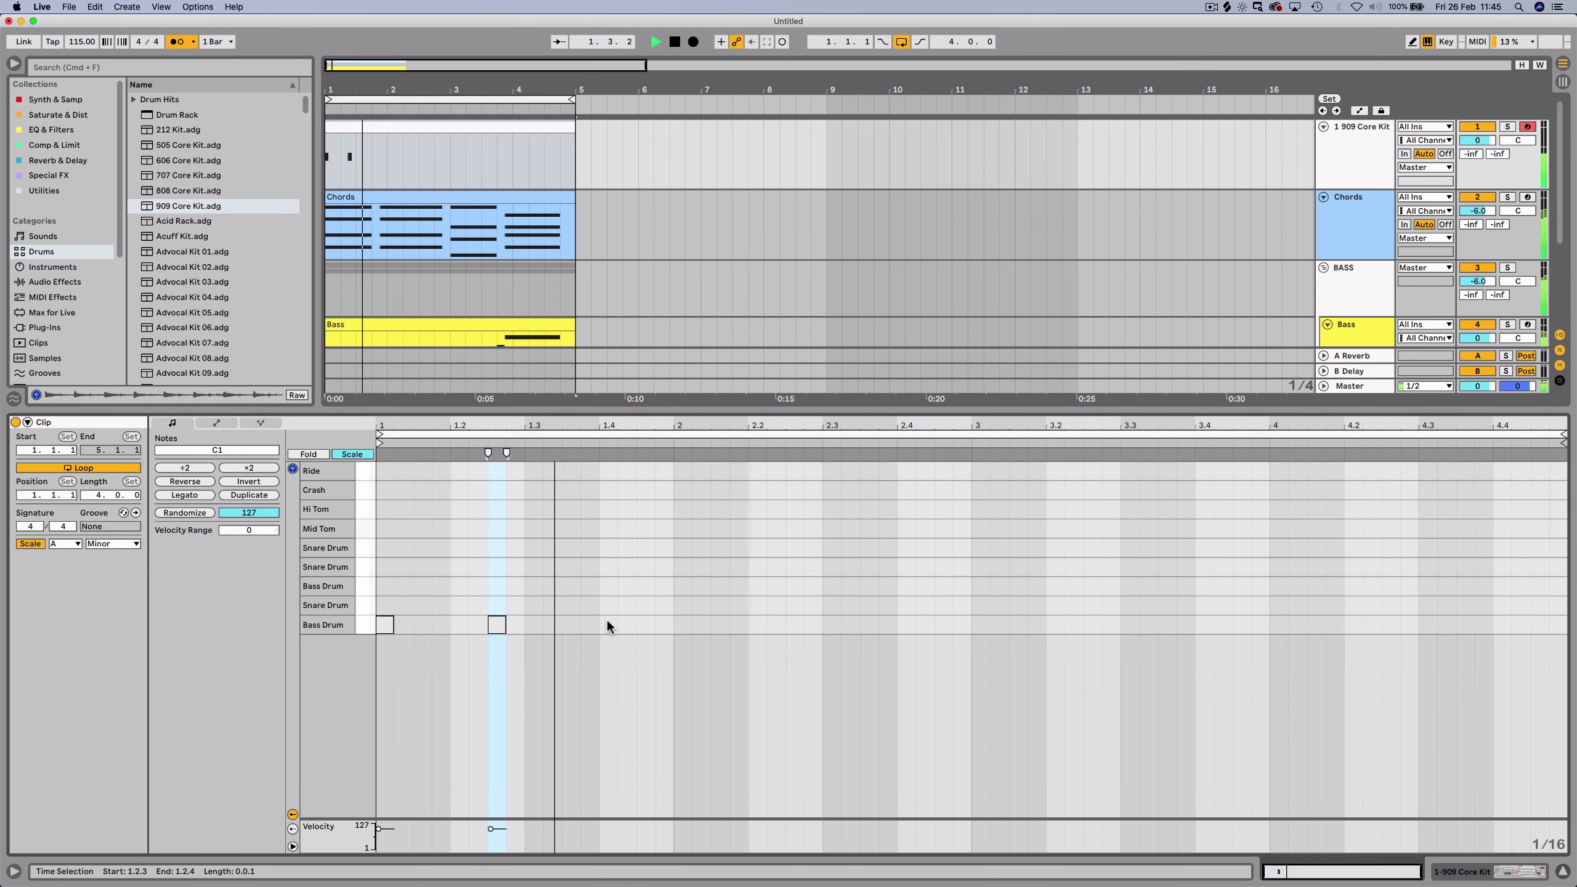
key("space")
double_click(686, 624)
key("space")
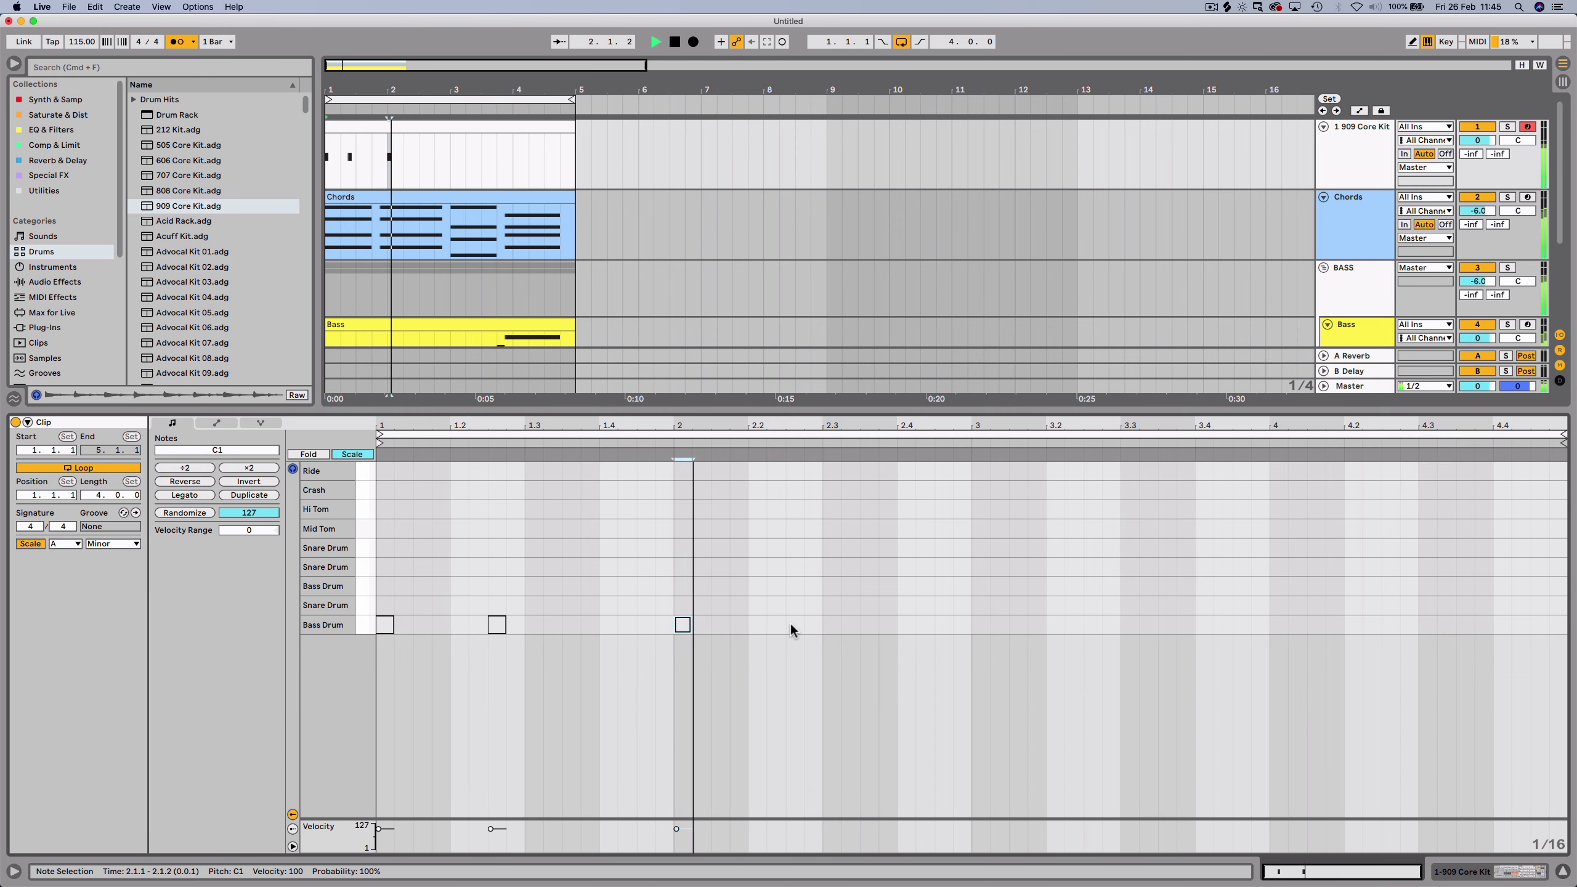
double_click(791, 624)
key("space")
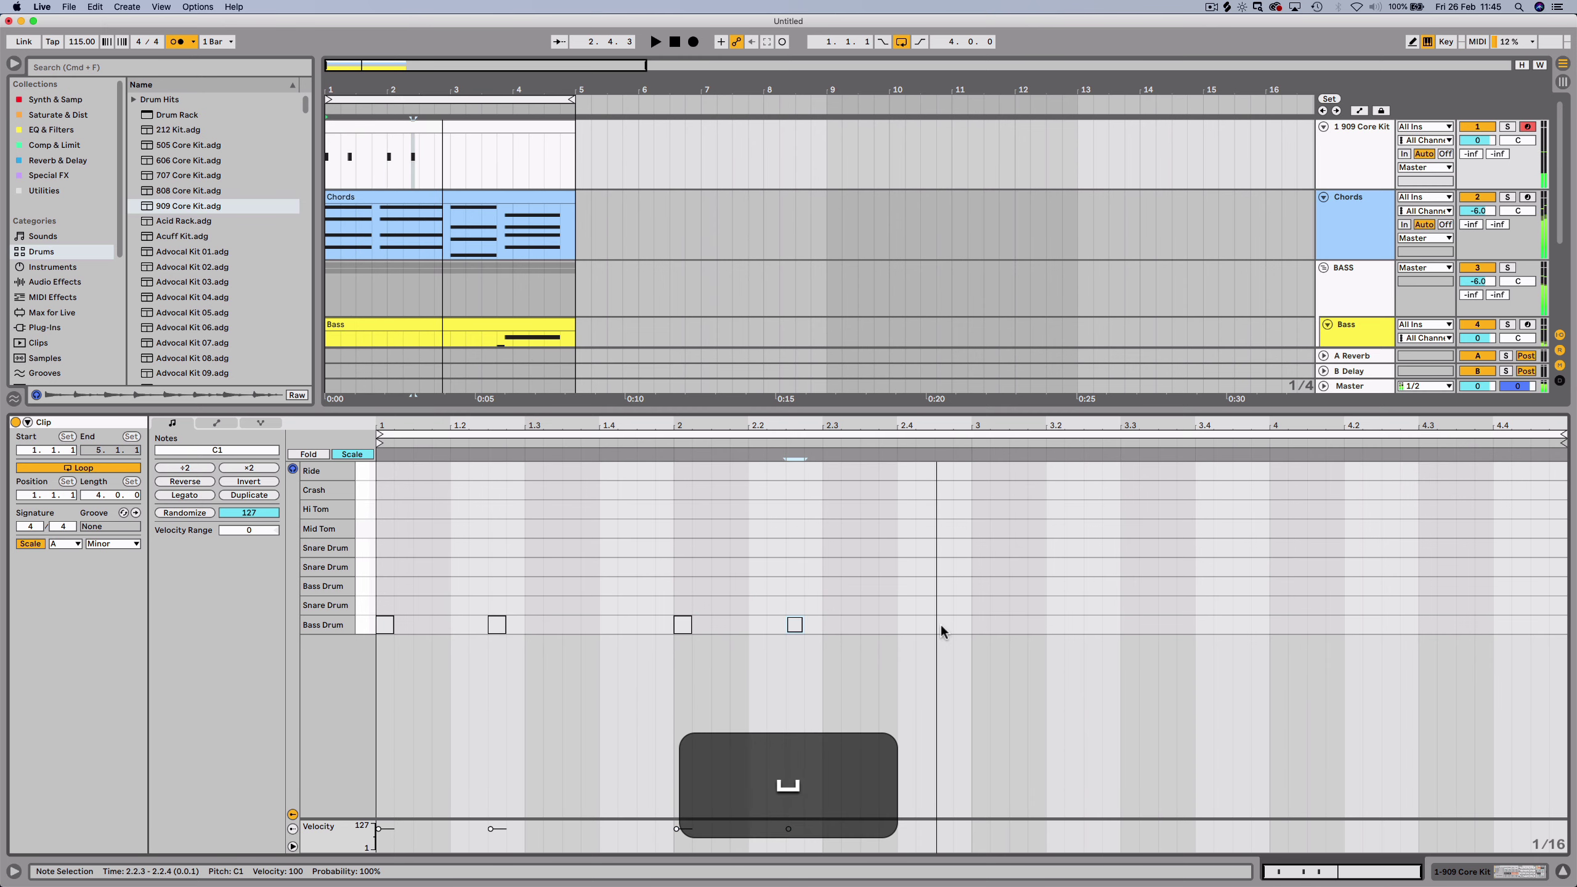
Add a Bass Drum note at 2.4.3 and duplicate the two-bar kick pattern into bars 3 and 4.
double_click(945, 623)
key("BackSpace")
left_click_drag(972, 625, 385, 633)
key("cmd+d")
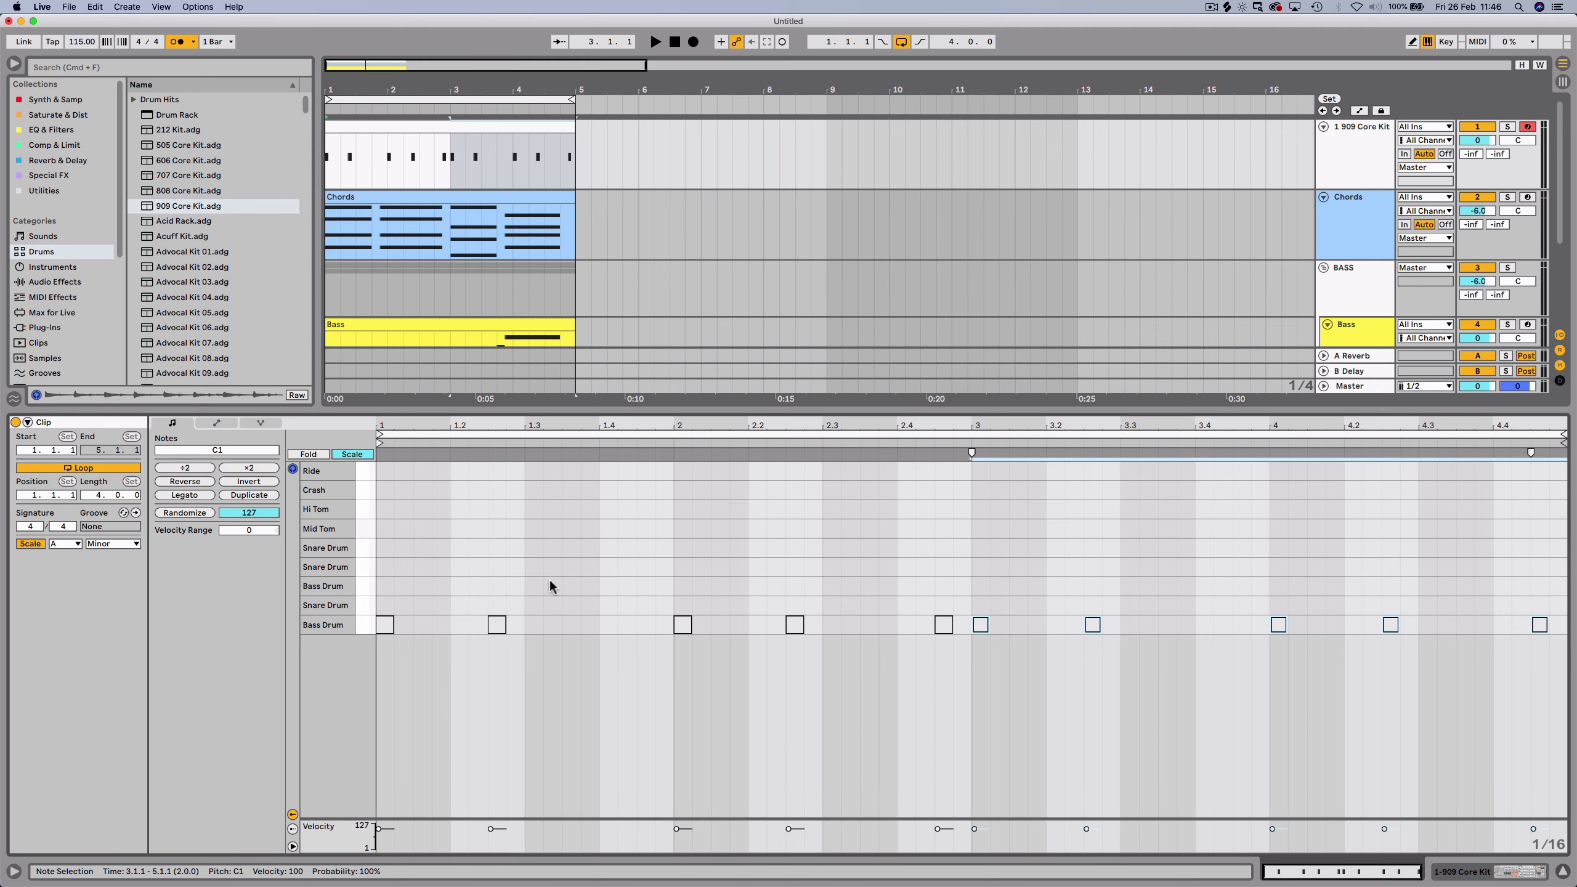
Add Snare Drum notes on G1 at beats 2 and 4 of bars 1 to 3 and at 4.2.1.
double_click(460, 547)
double_click(608, 547)
key("space")
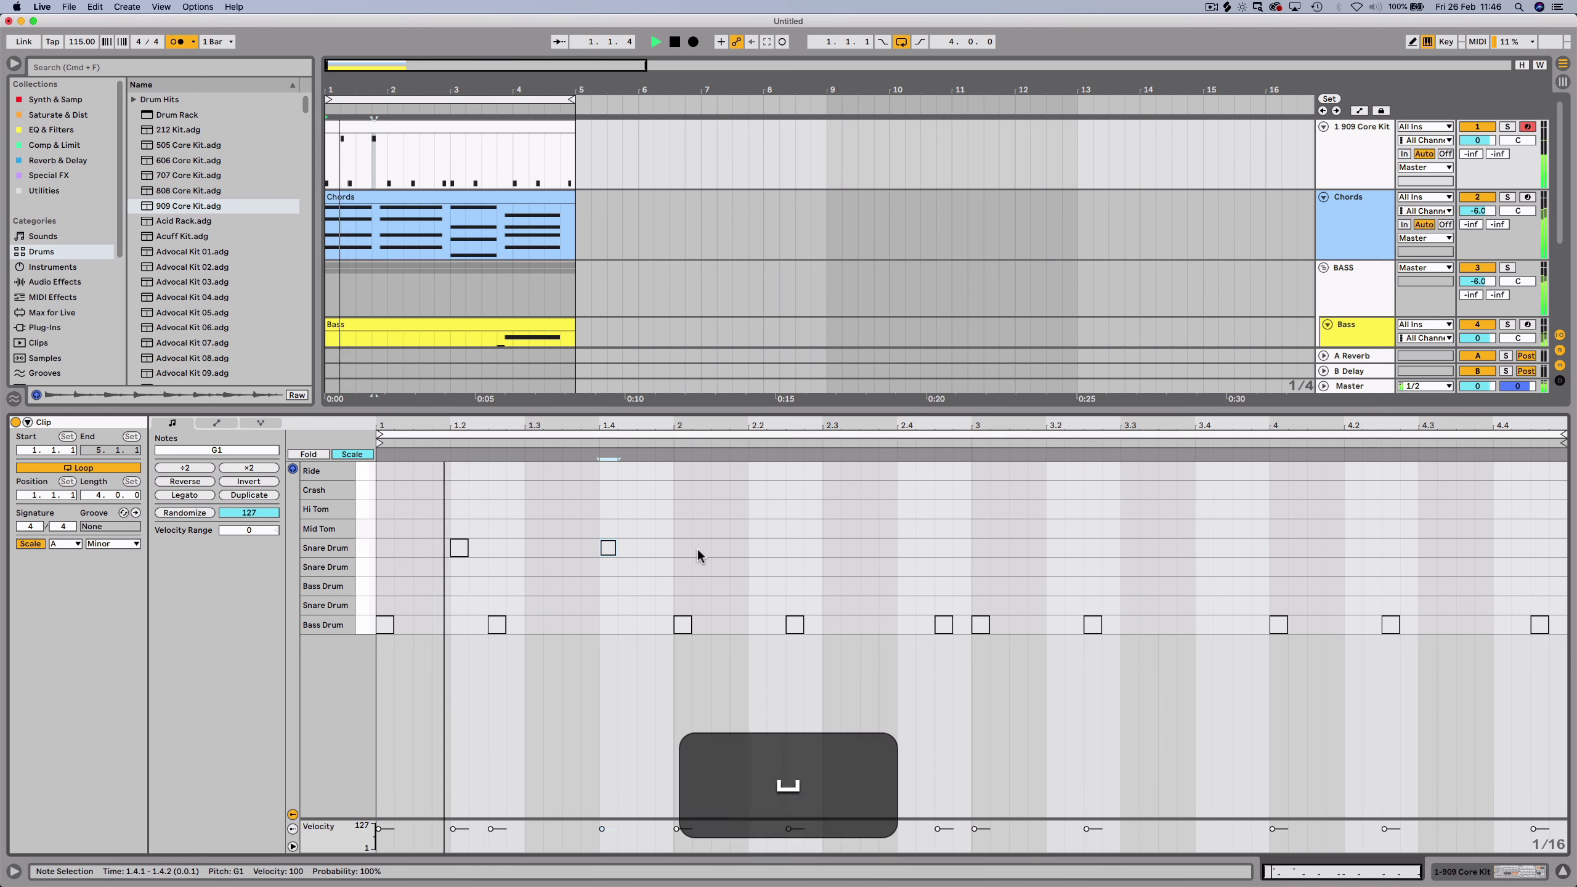
double_click(755, 546)
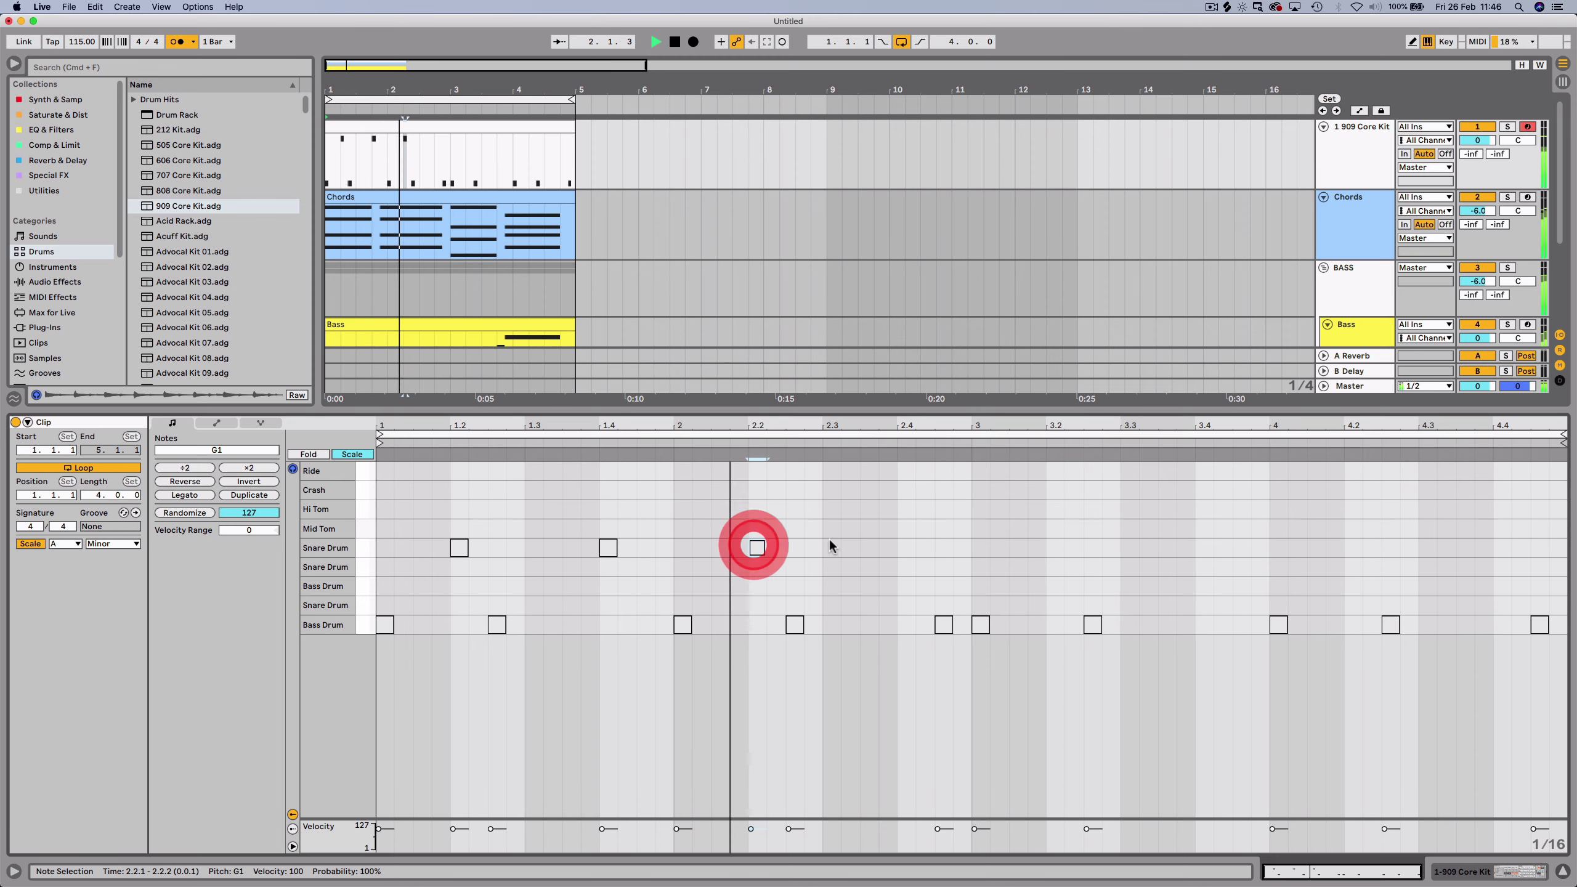
double_click(906, 547)
left_click(1048, 547)
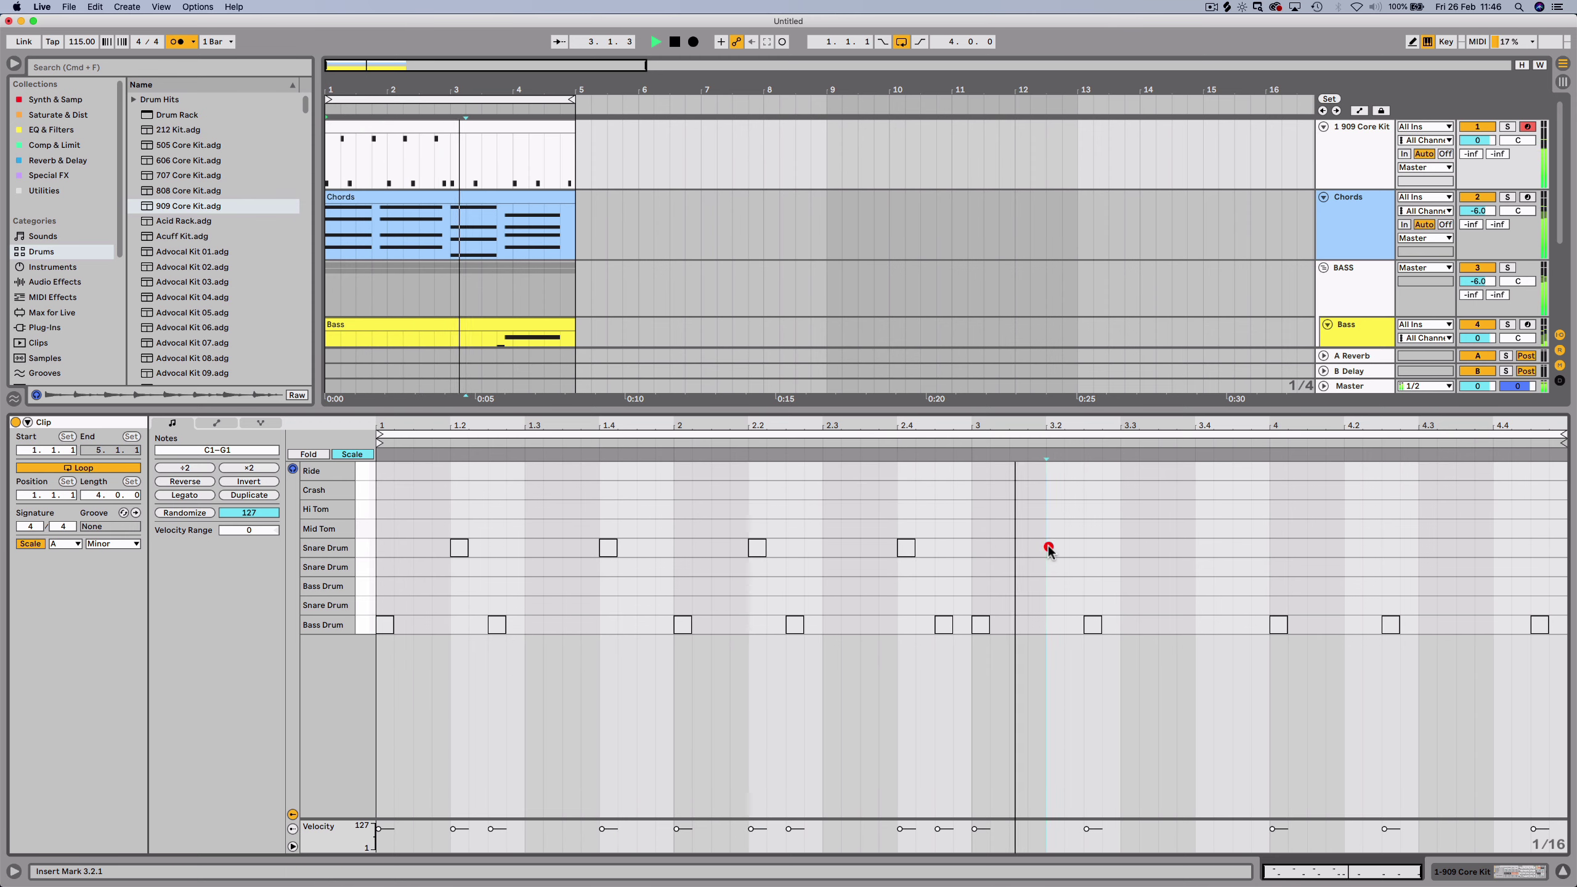
double_click(1048, 547)
double_click(1206, 545)
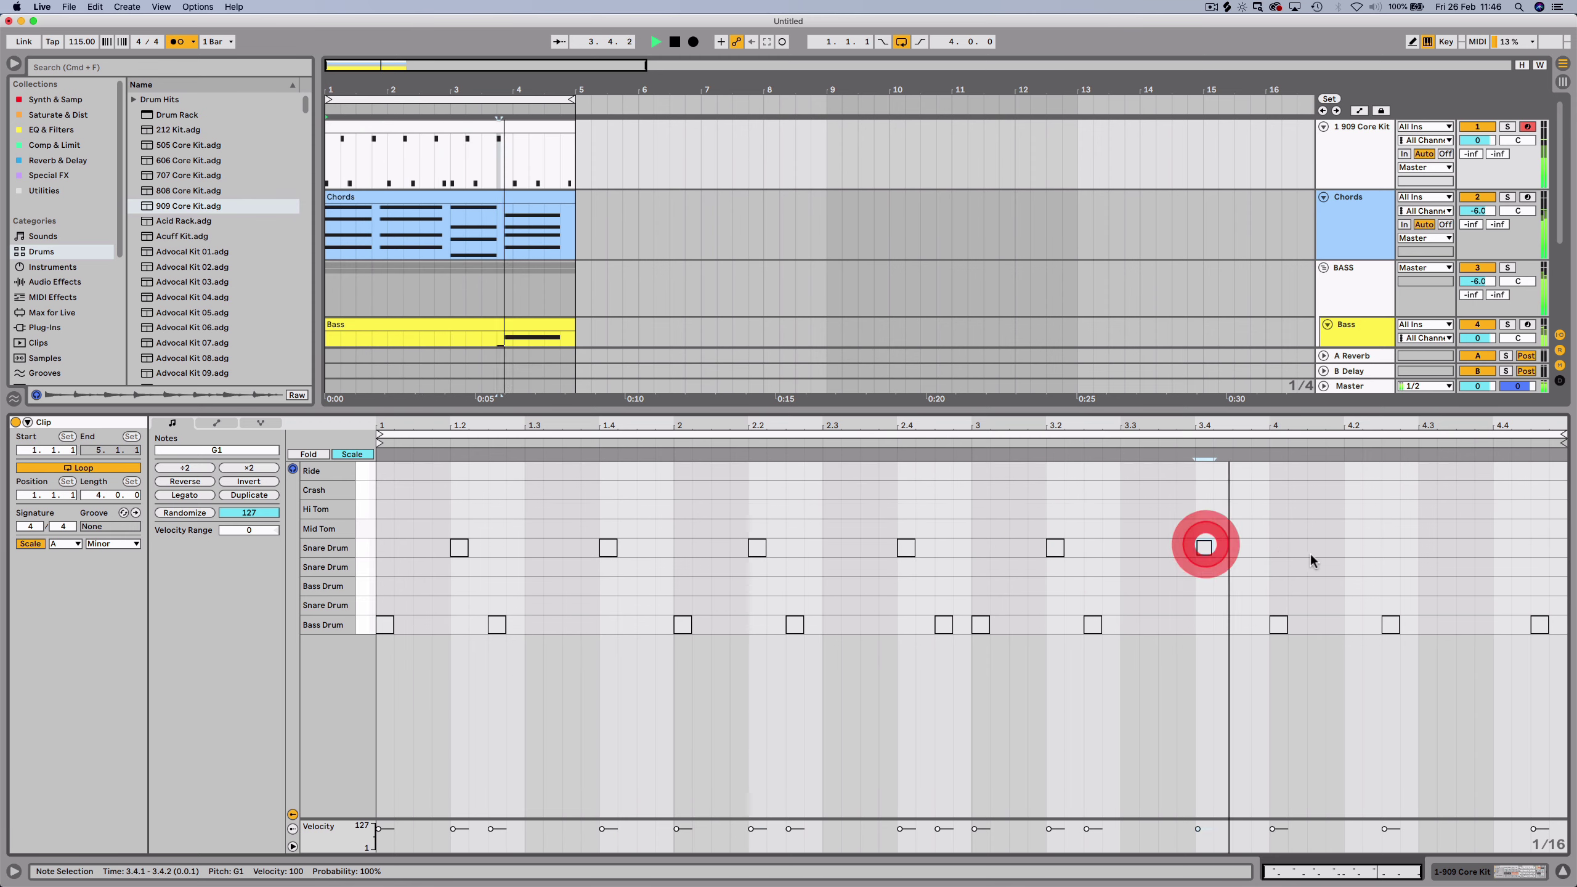
double_click(1348, 547)
key("space")
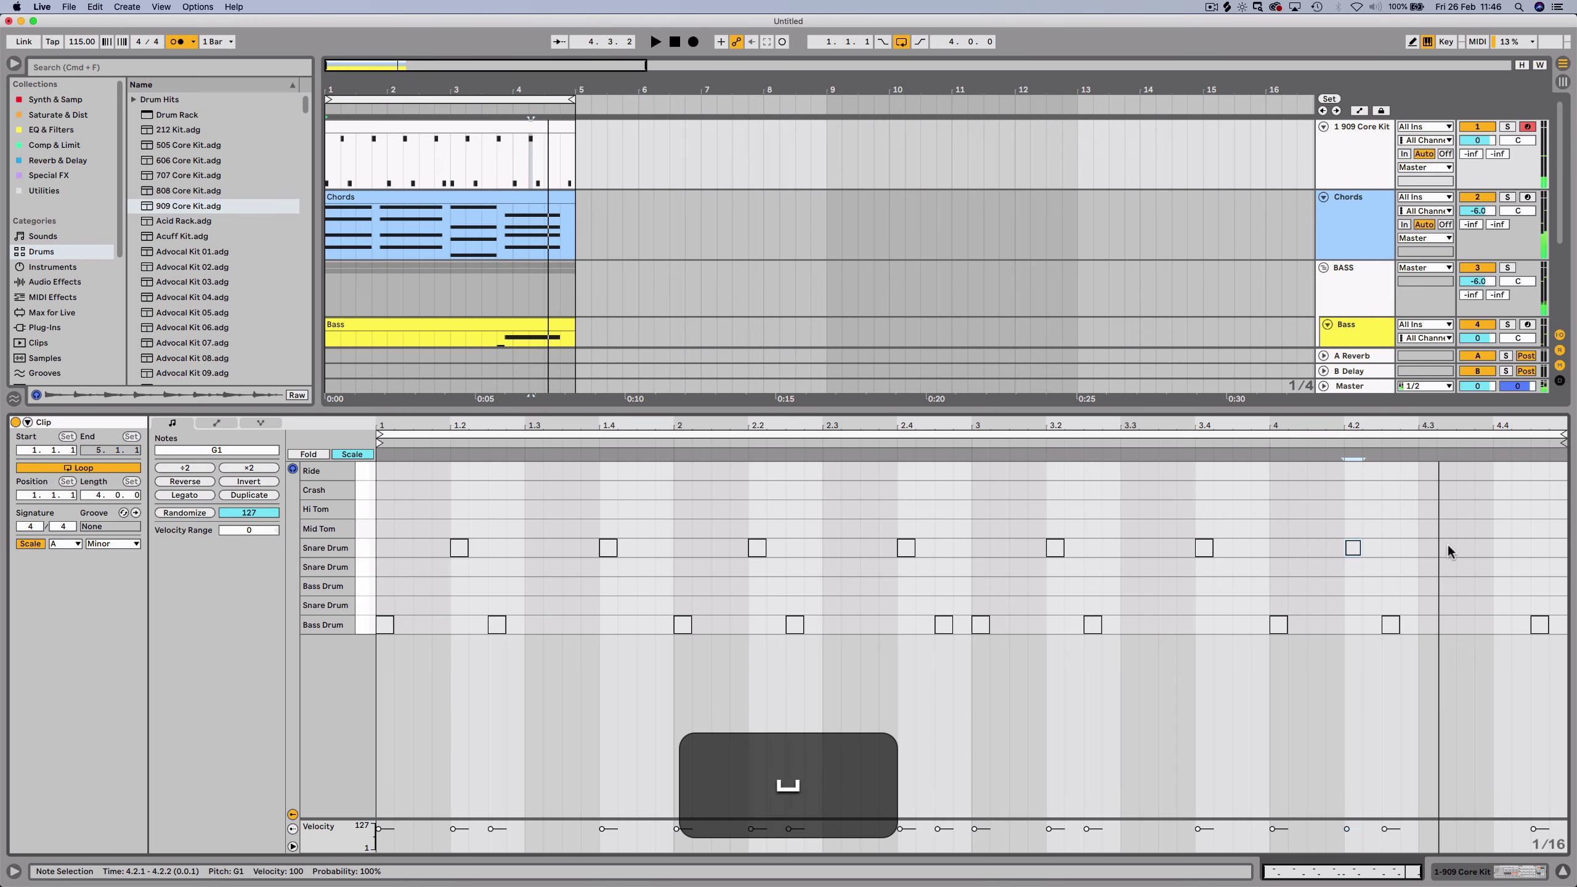
Add closing Snare Drum notes at 4.3.2 and 4.4.1, and play the loop with the metronome off.
double_click(1446, 547)
double_click(1502, 547)
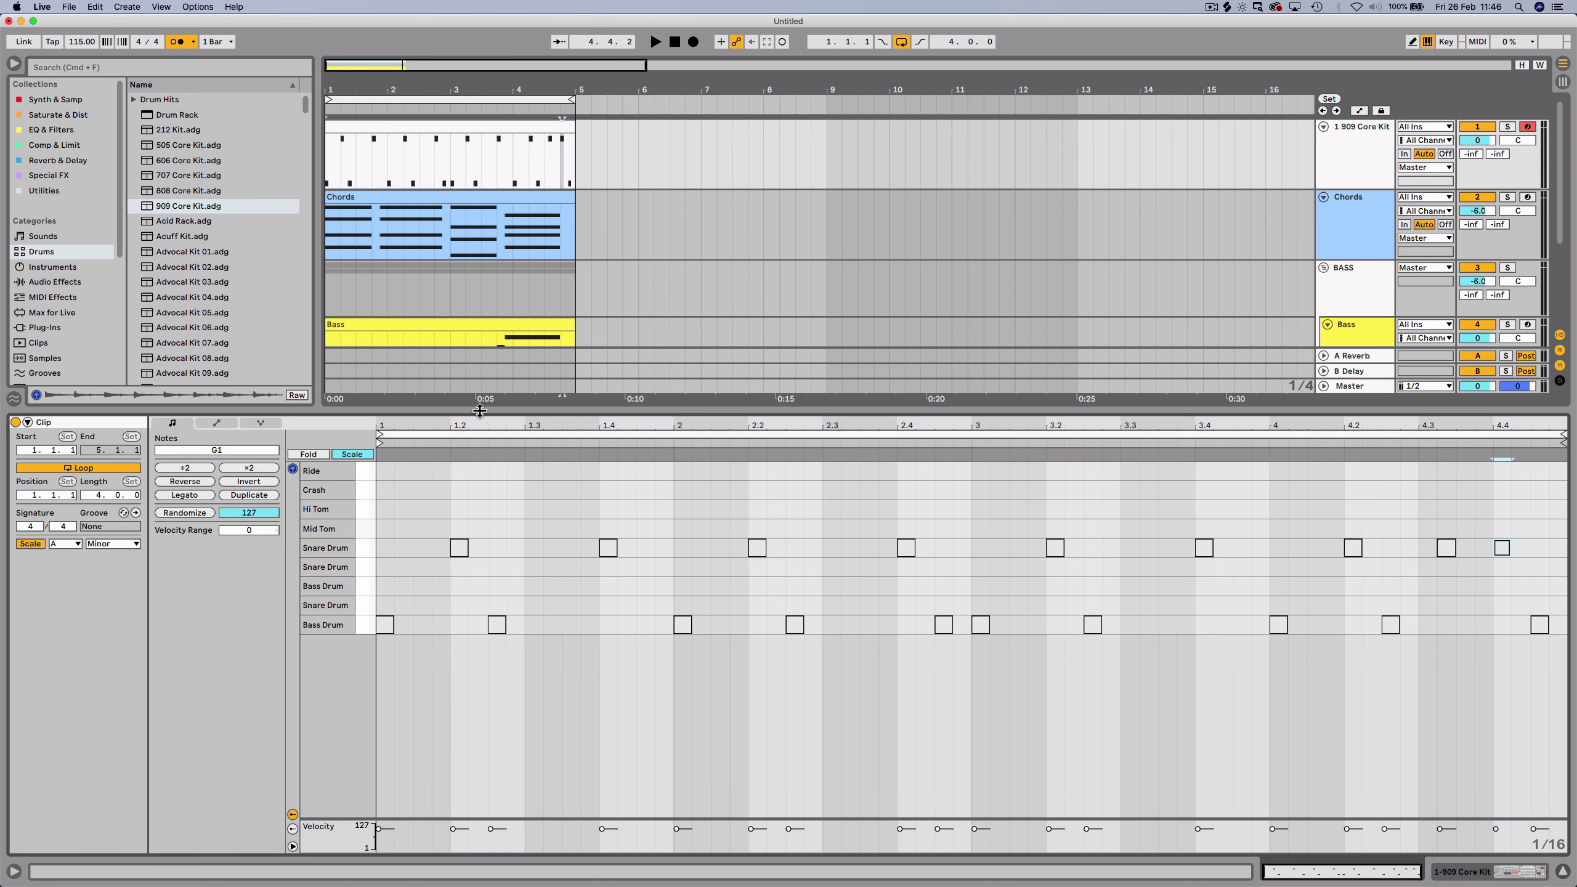
left_click(175, 42)
key("space")
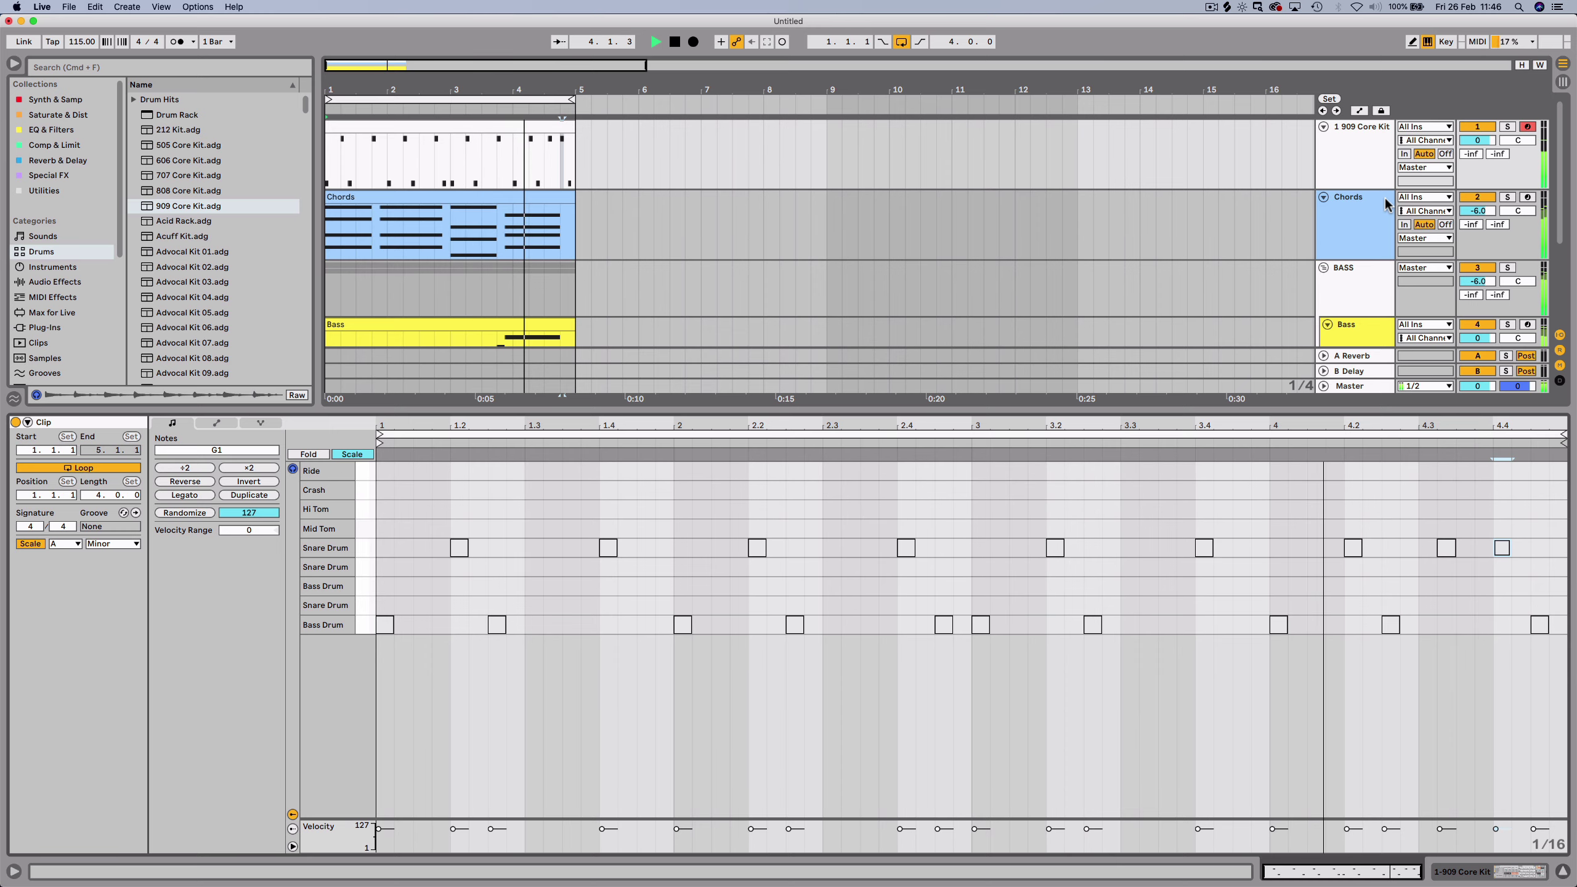
key("space")
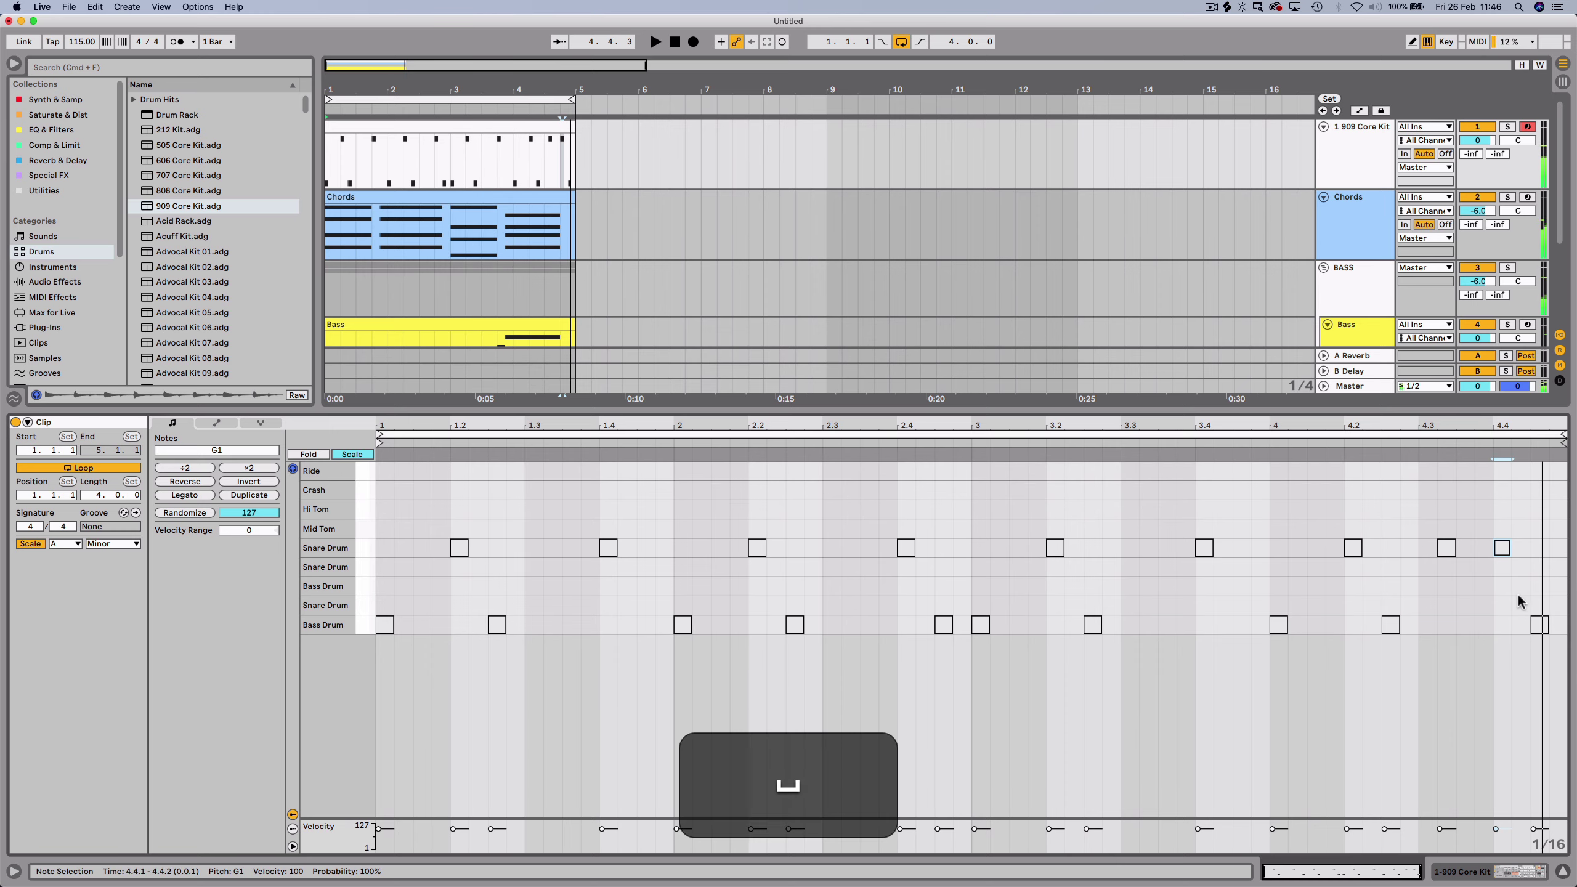
Turn off the scale filter in the note editor and audition the Open Hi Hat, toms and Closed Hi Hat.
left_click(352, 455)
left_click(359, 454)
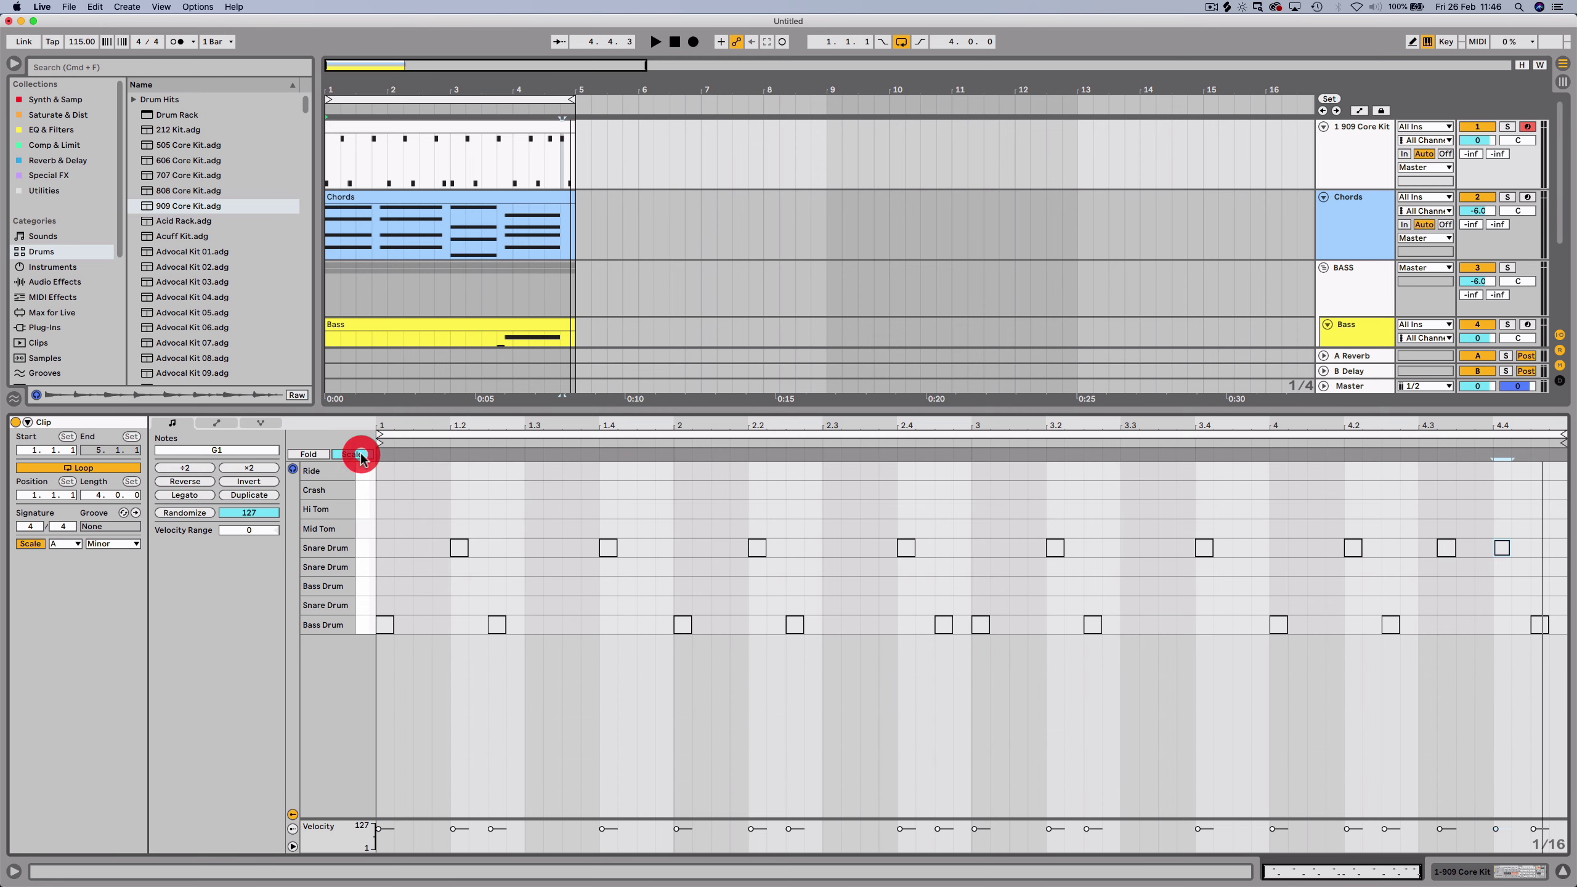
left_click(360, 453)
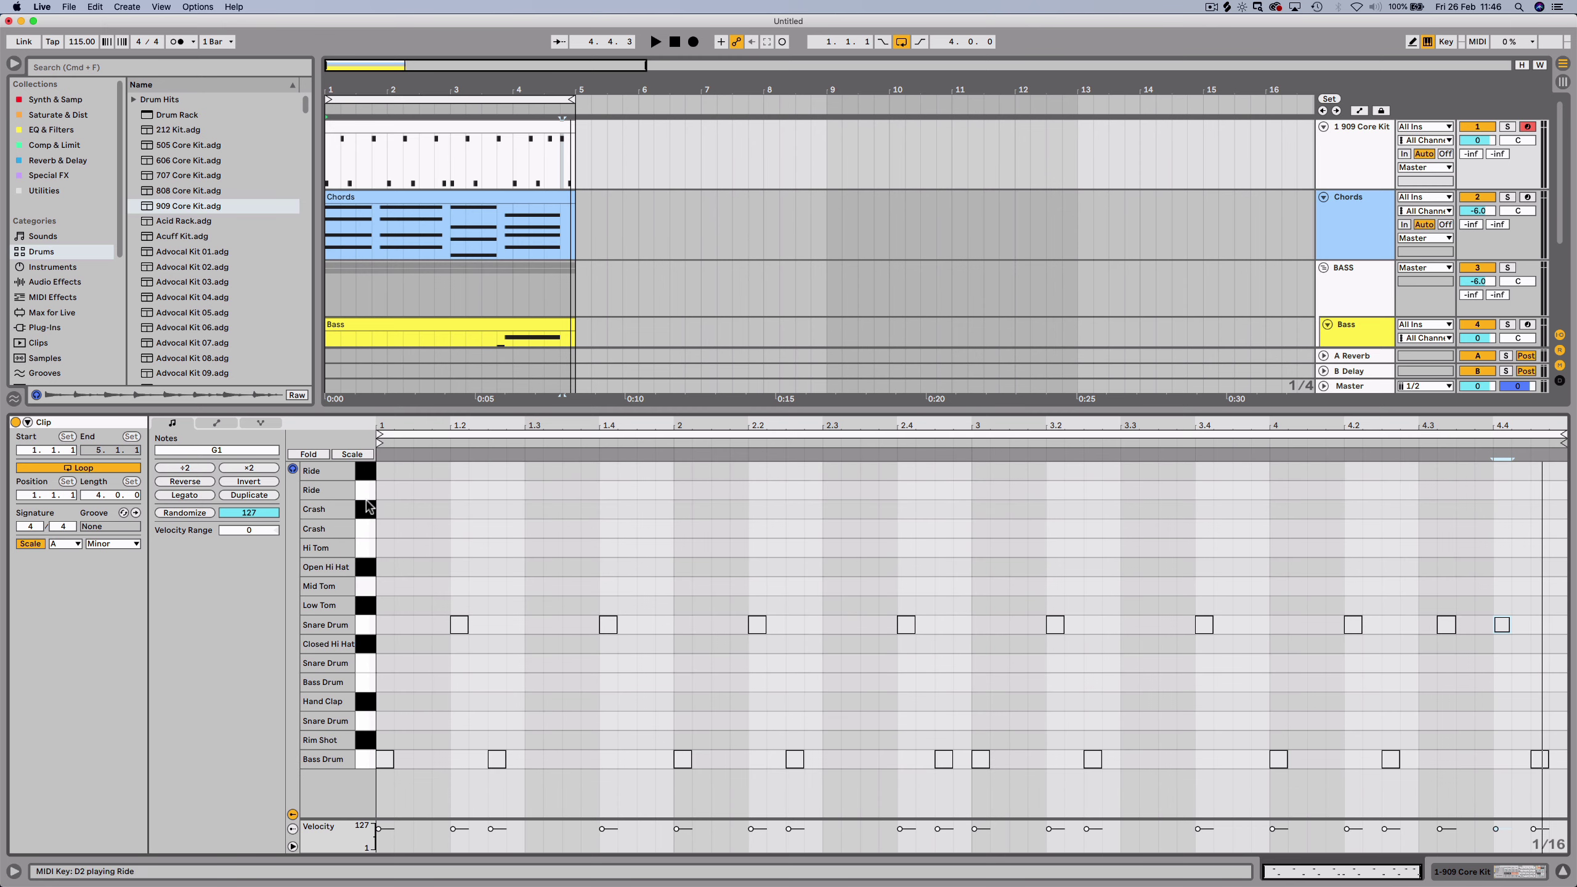
left_click(371, 566)
left_click(372, 590)
left_click(373, 609)
left_click(368, 644)
Play the loop to hear the drum pattern with the open and closed hi-hats.
key("space")
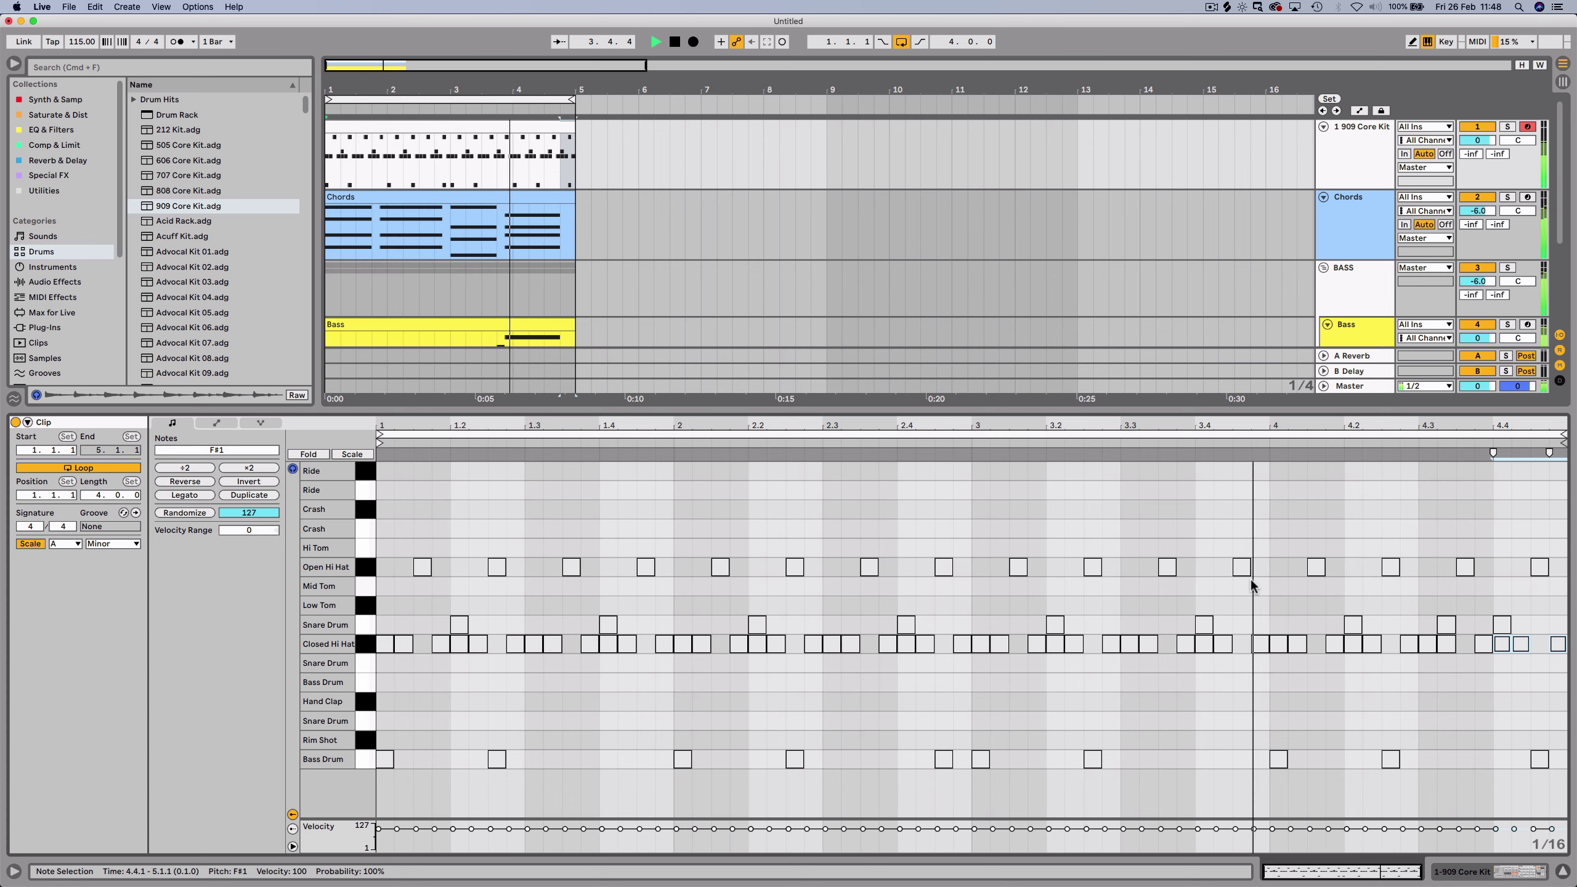
key("space")
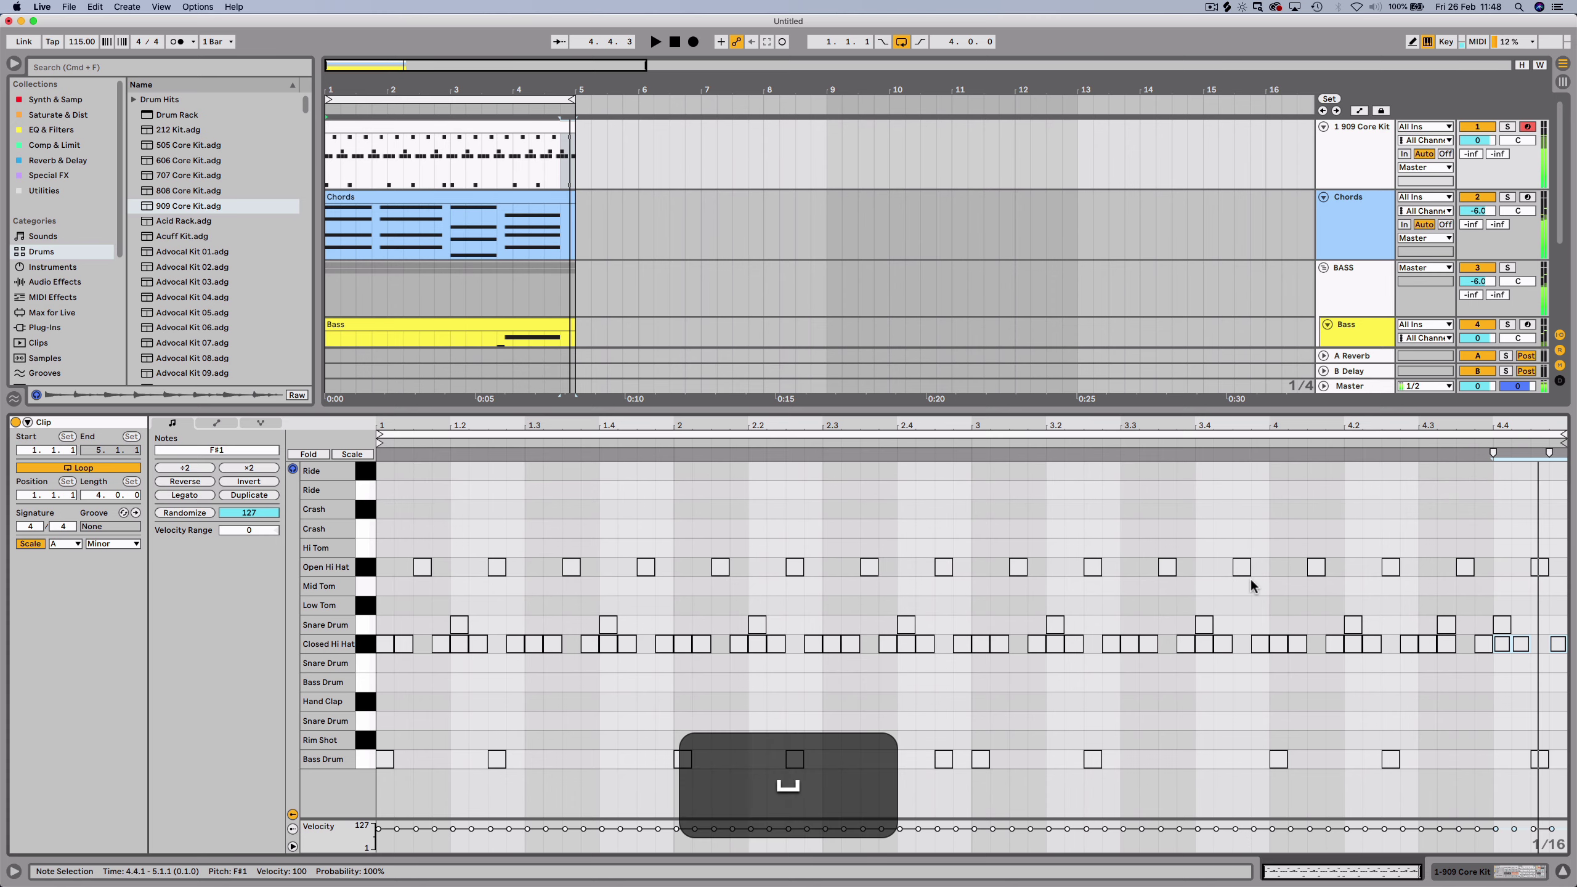
Show the 909 Core Kit's chain list and extract the Bass Drum chain to its own track.
key("shift+Tab")
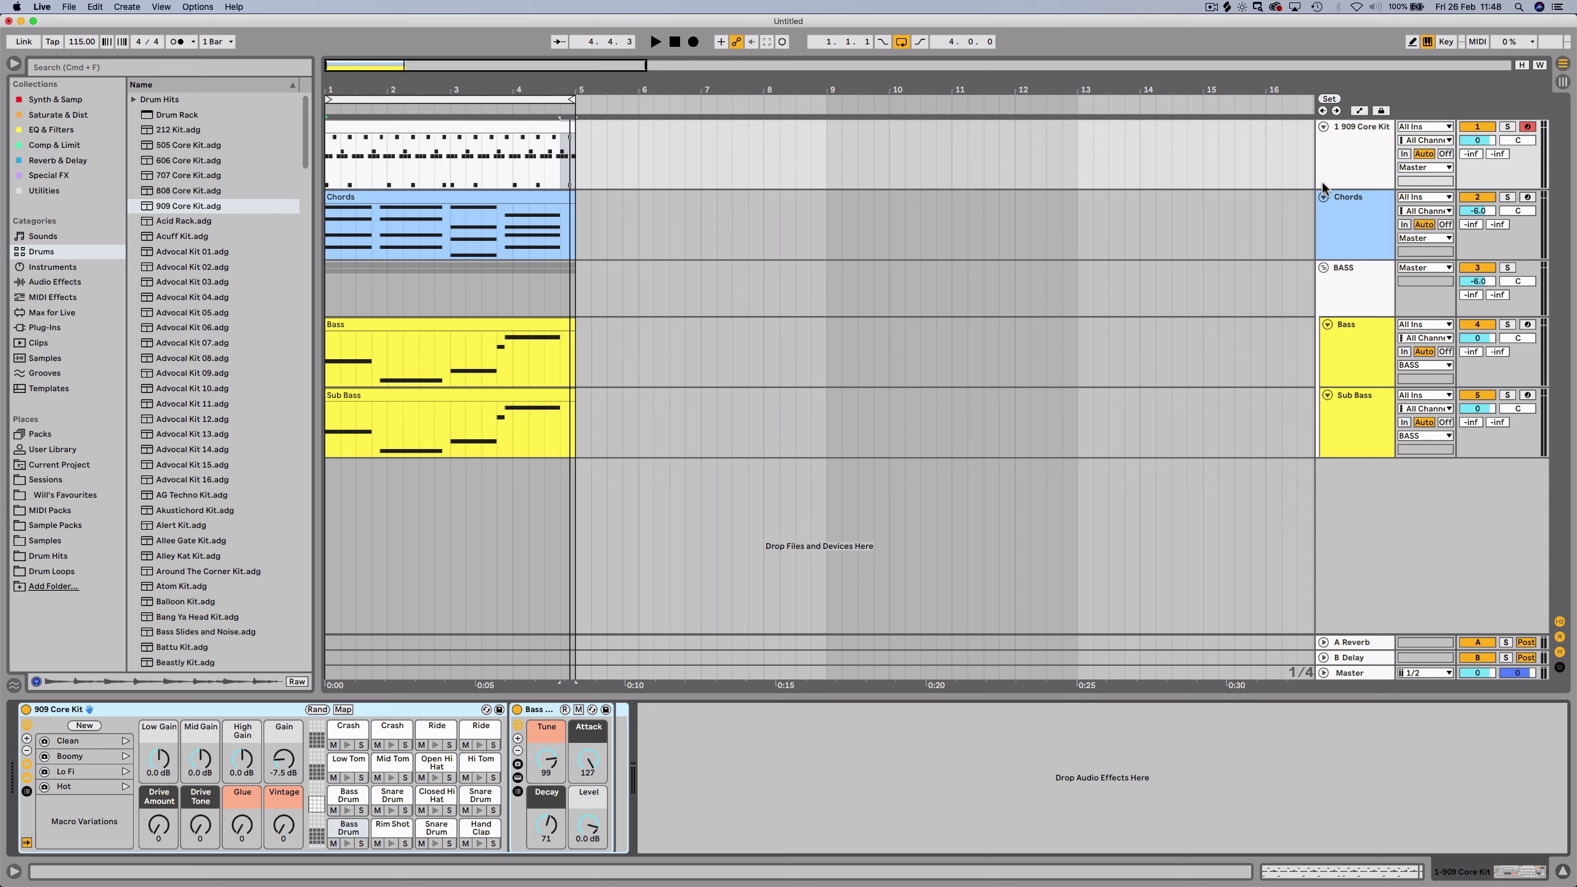
left_click(26, 791)
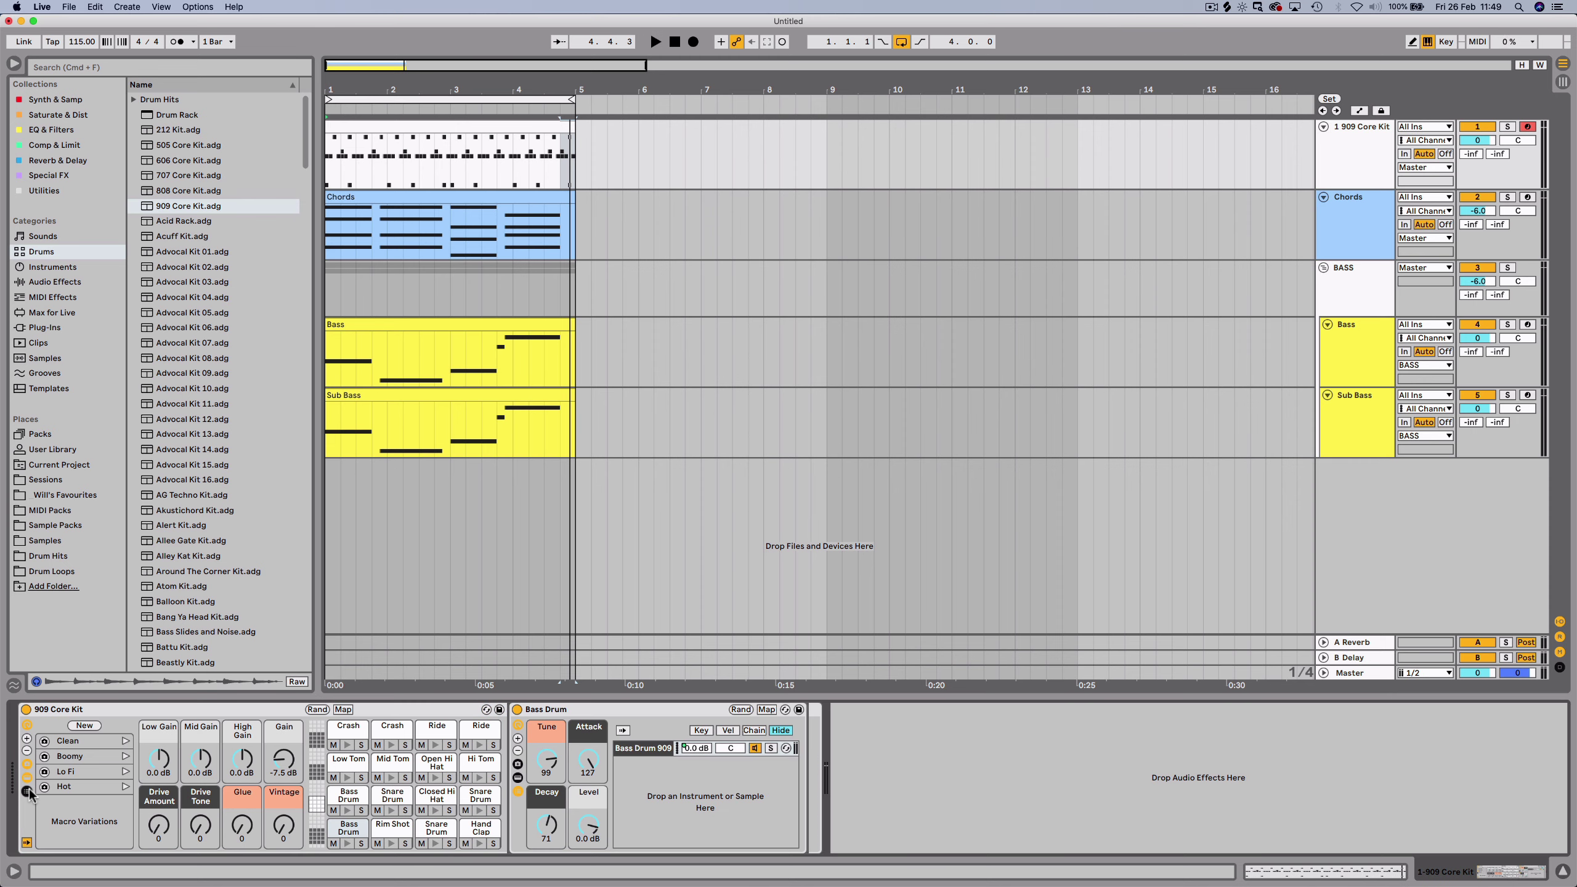
double_click(595, 709)
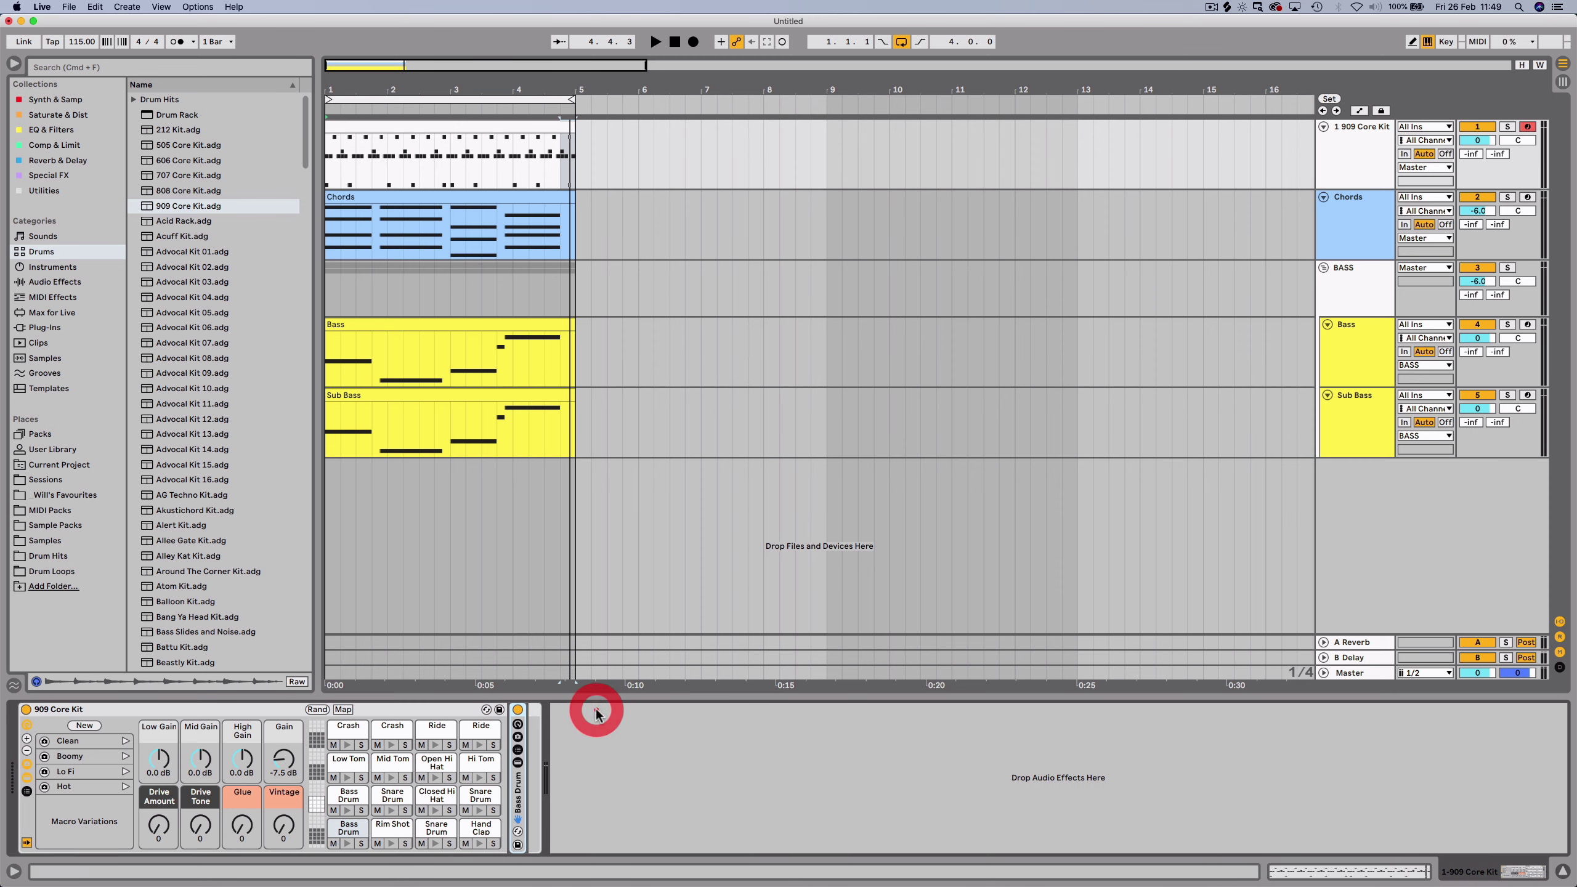
left_click(26, 793)
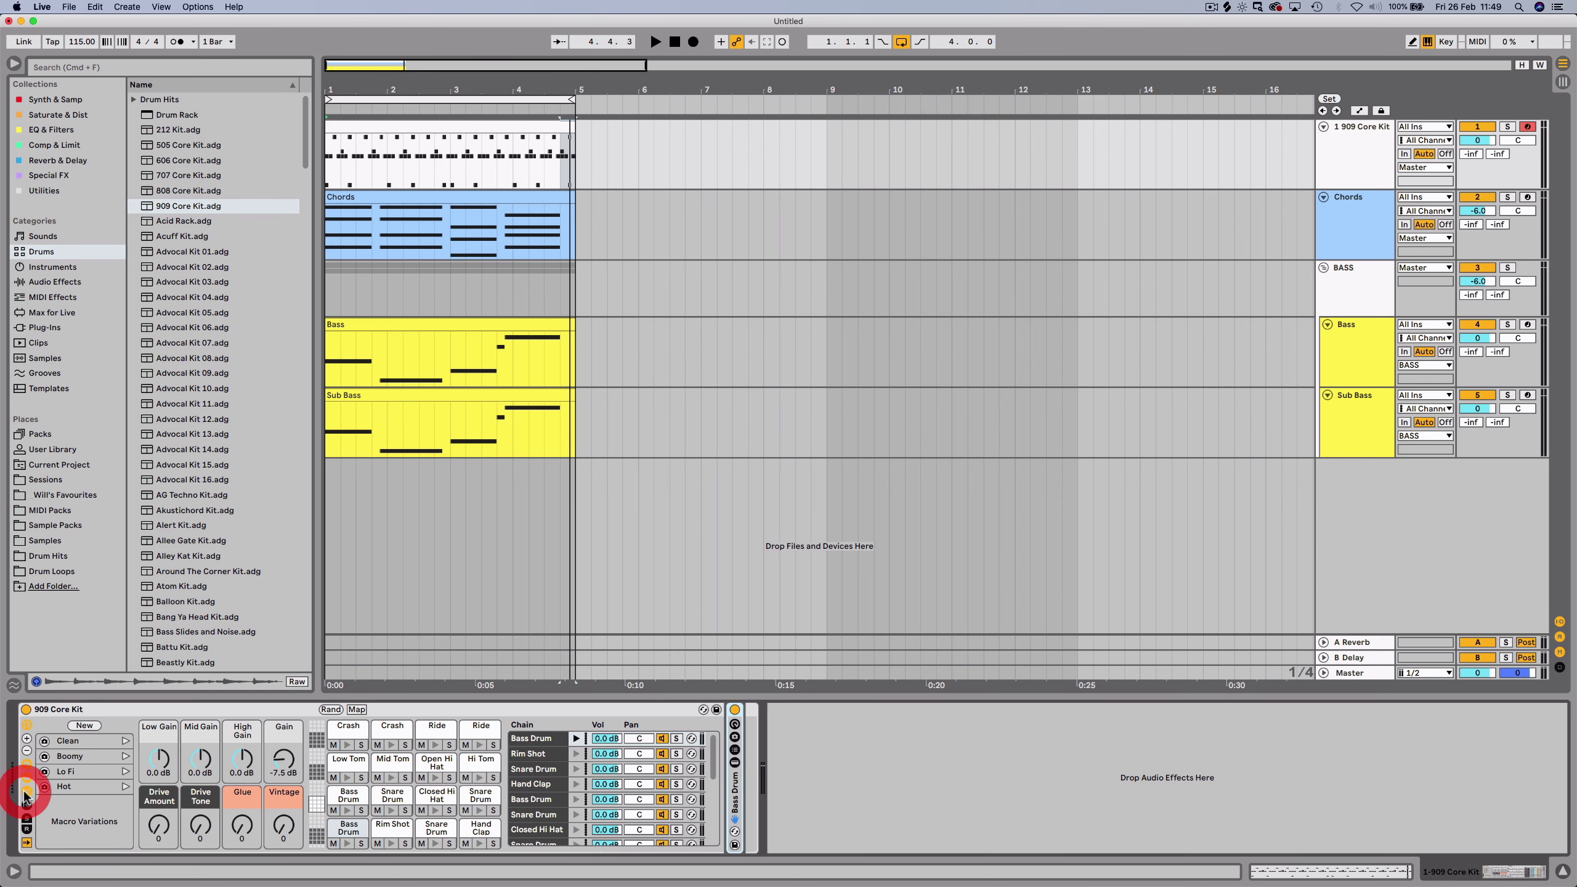
right_click(535, 741)
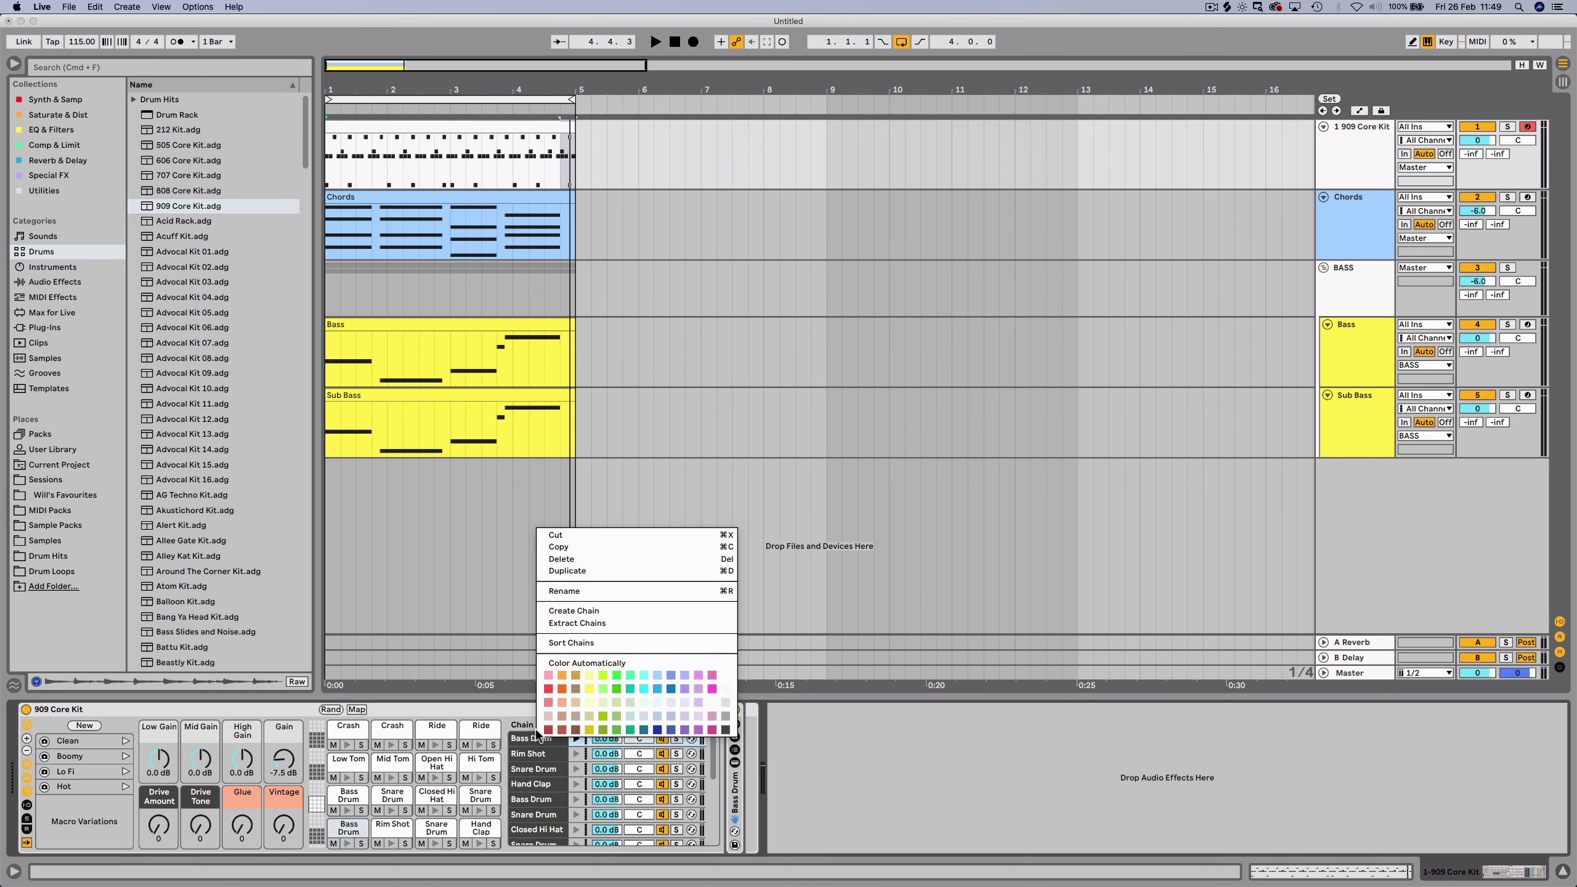
left_click(566, 621)
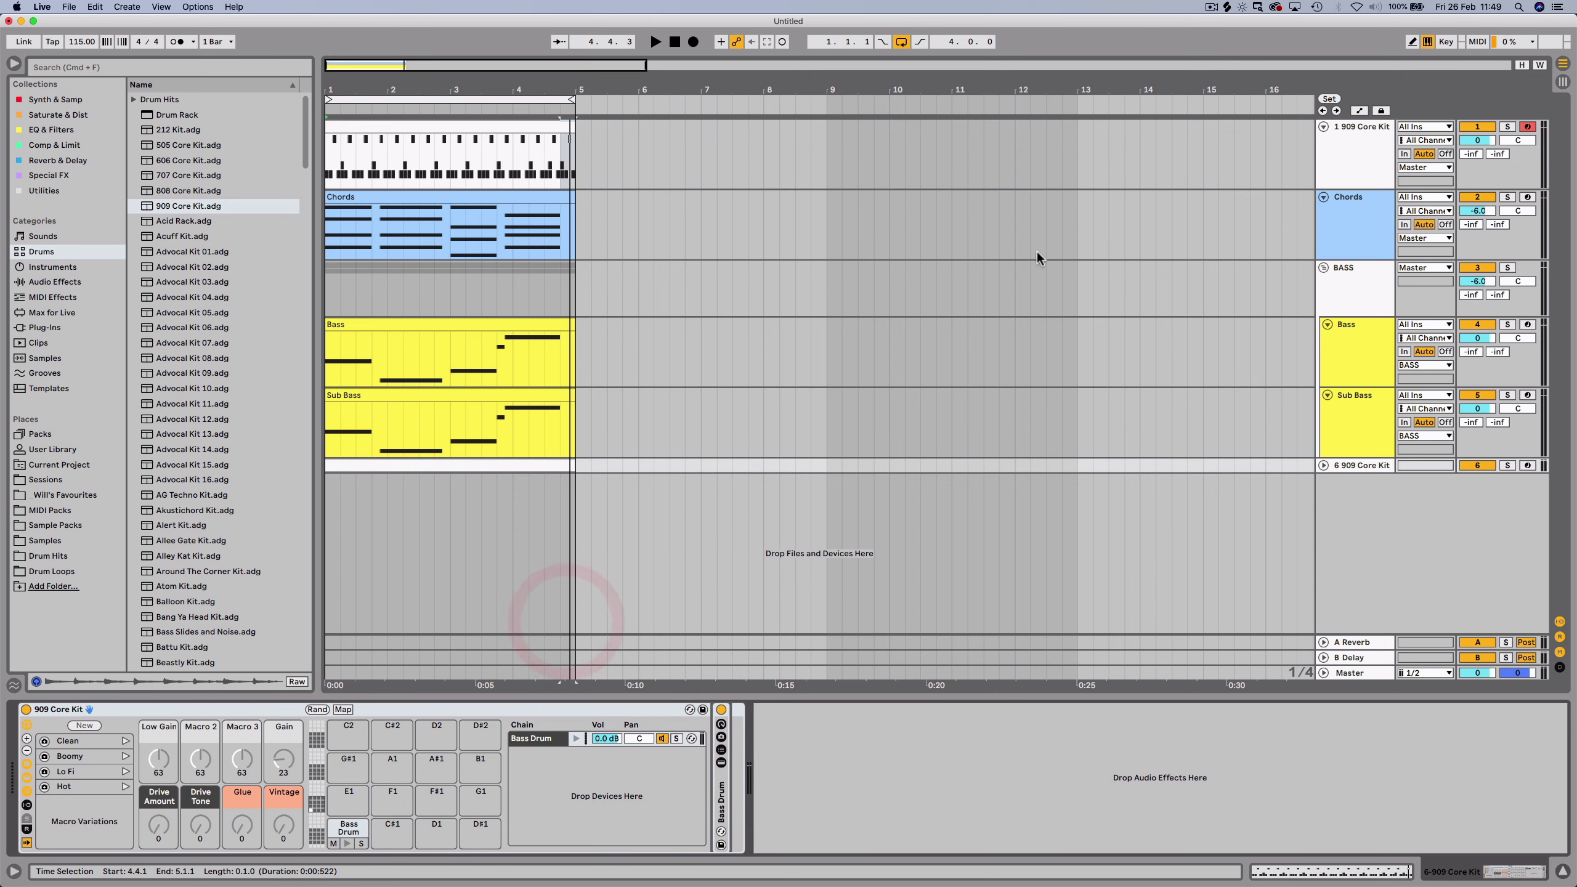
Unfold the extracted bass drum track and rename it "Kick Drum".
left_click(1322, 466)
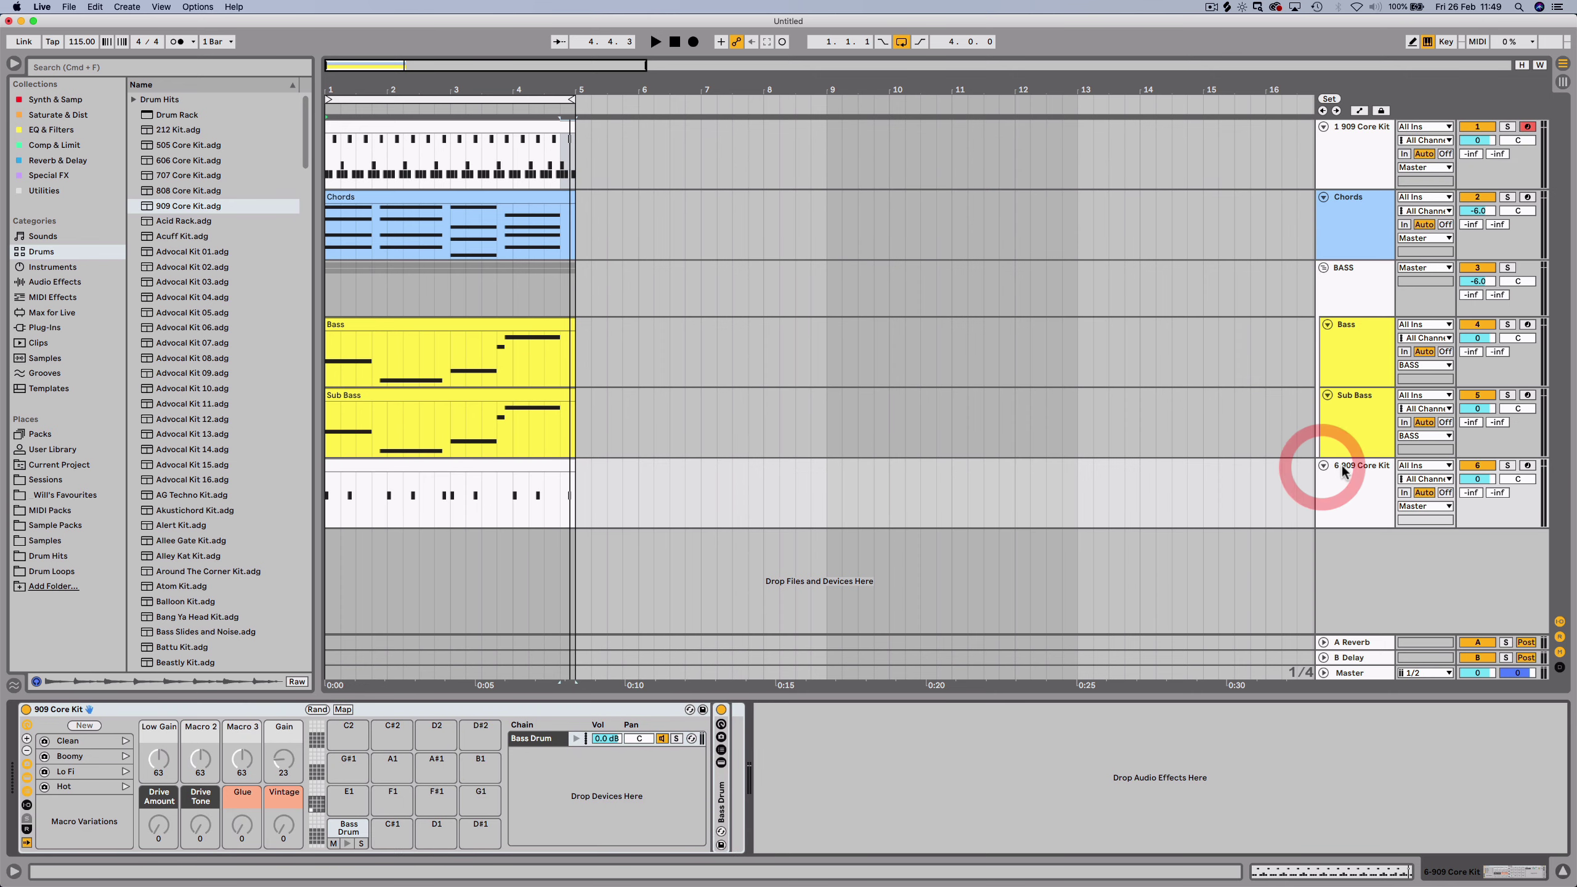
left_click(1342, 465)
key("cmd+r")
type("Kick")
key("Return")
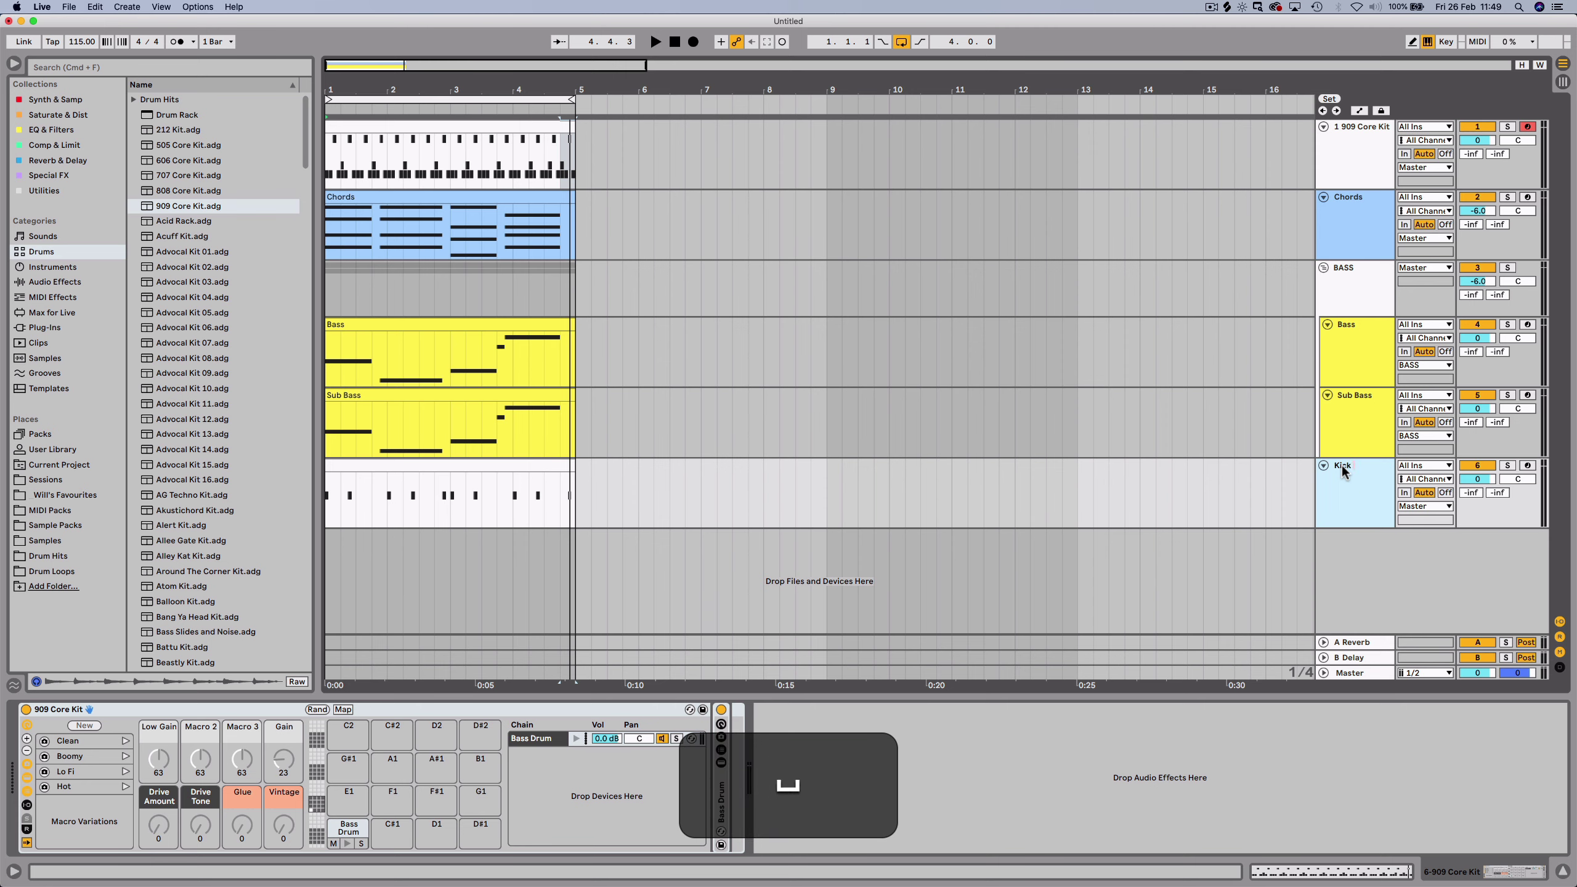
type("Drum")
key("Return")
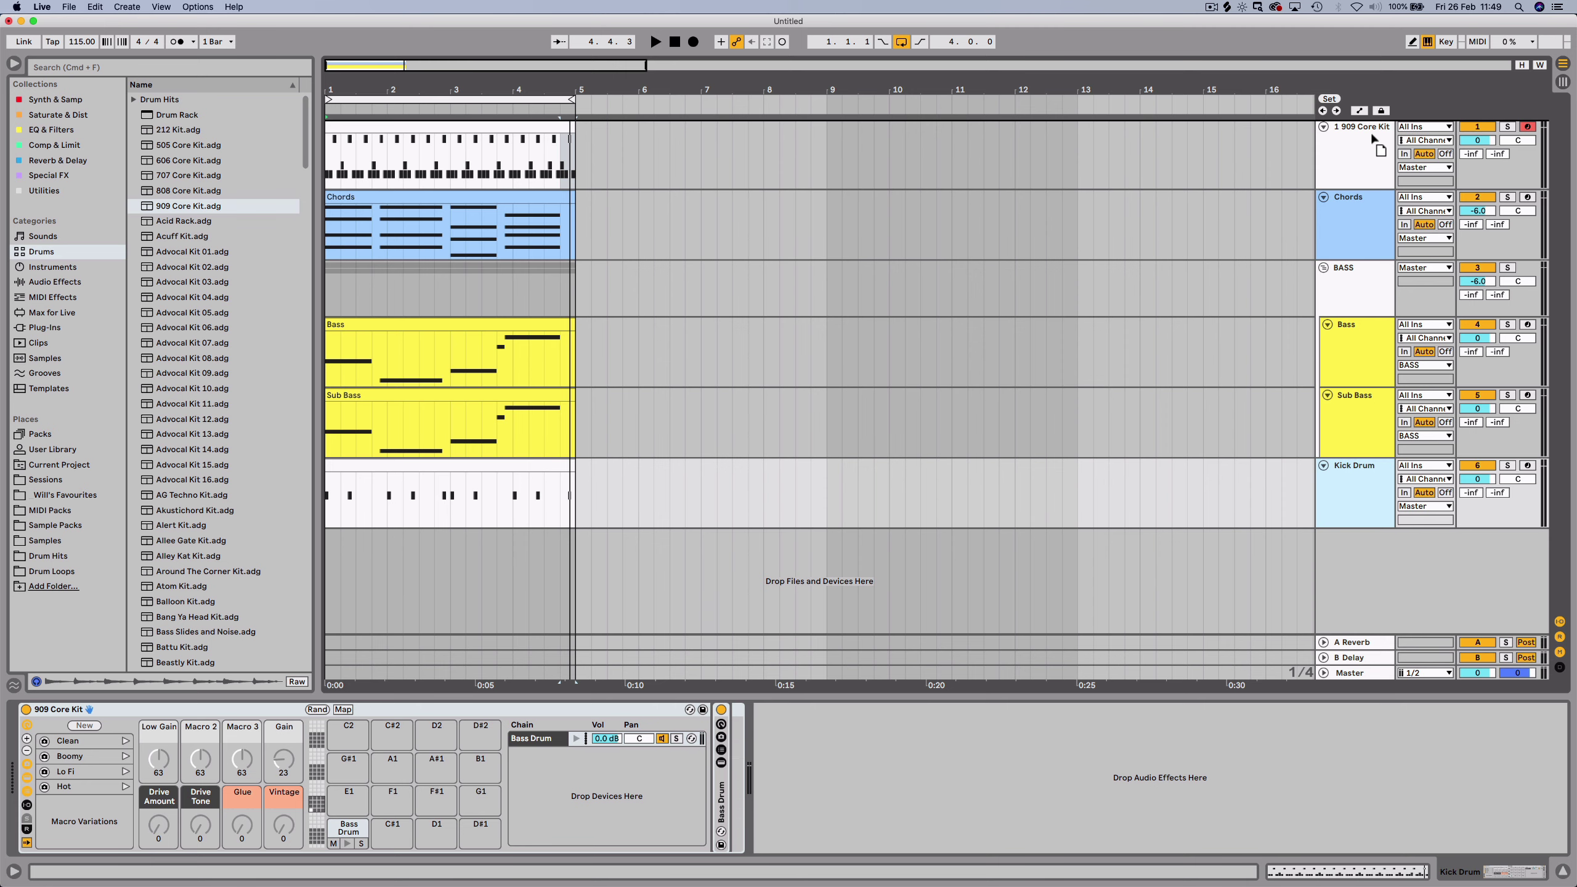
Move the Kick Drum track above the 909 Core Kit track and play the loop.
left_click_drag(1370, 130, 1371, 131)
key("space")
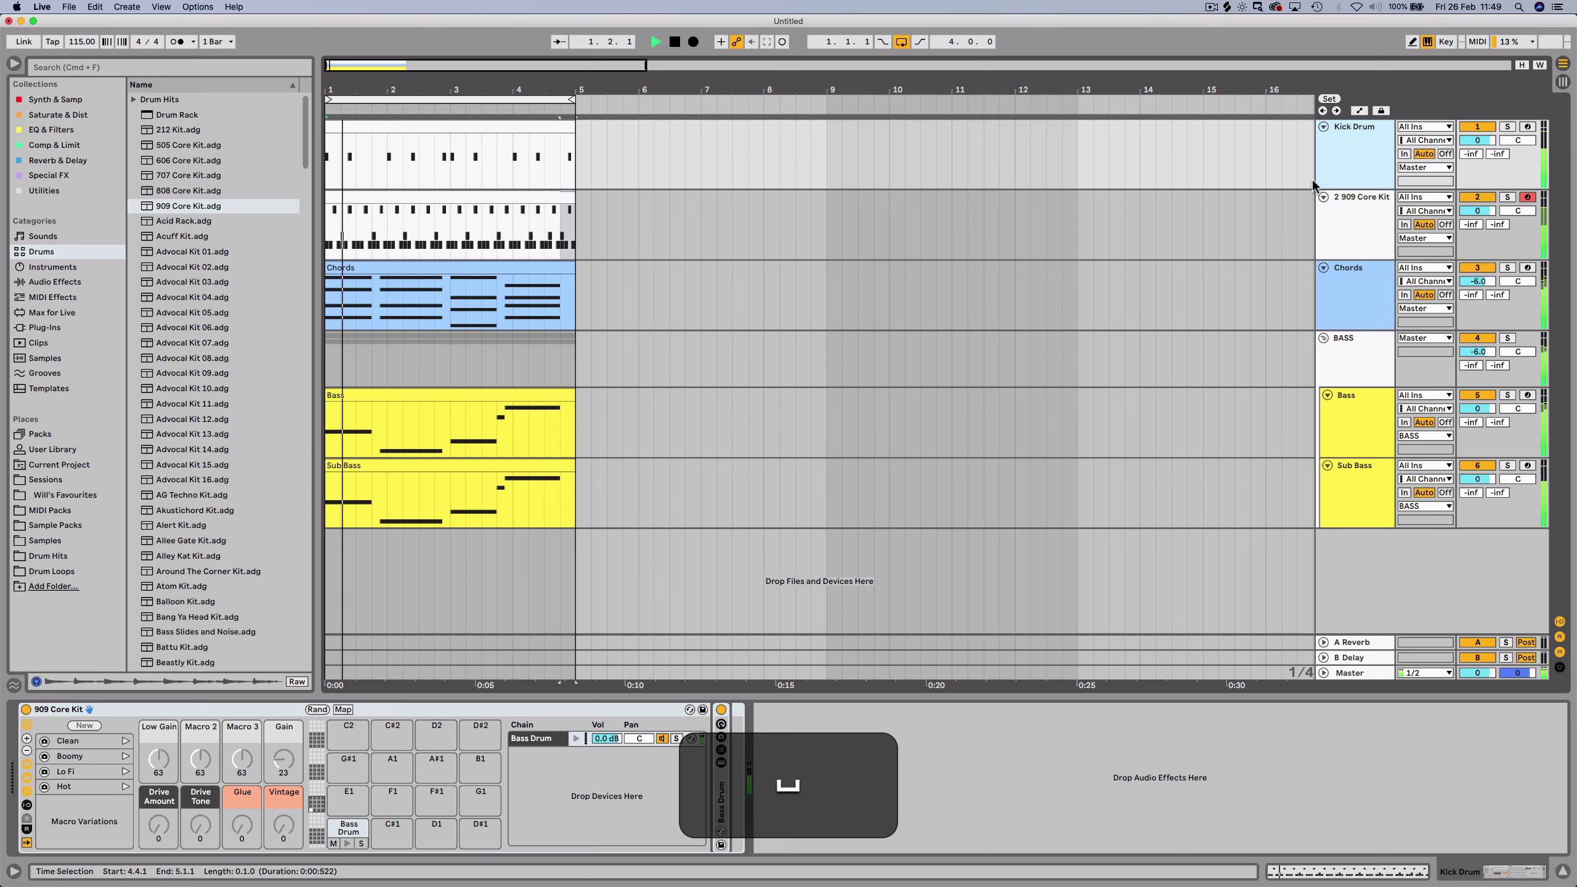
left_click(1345, 169)
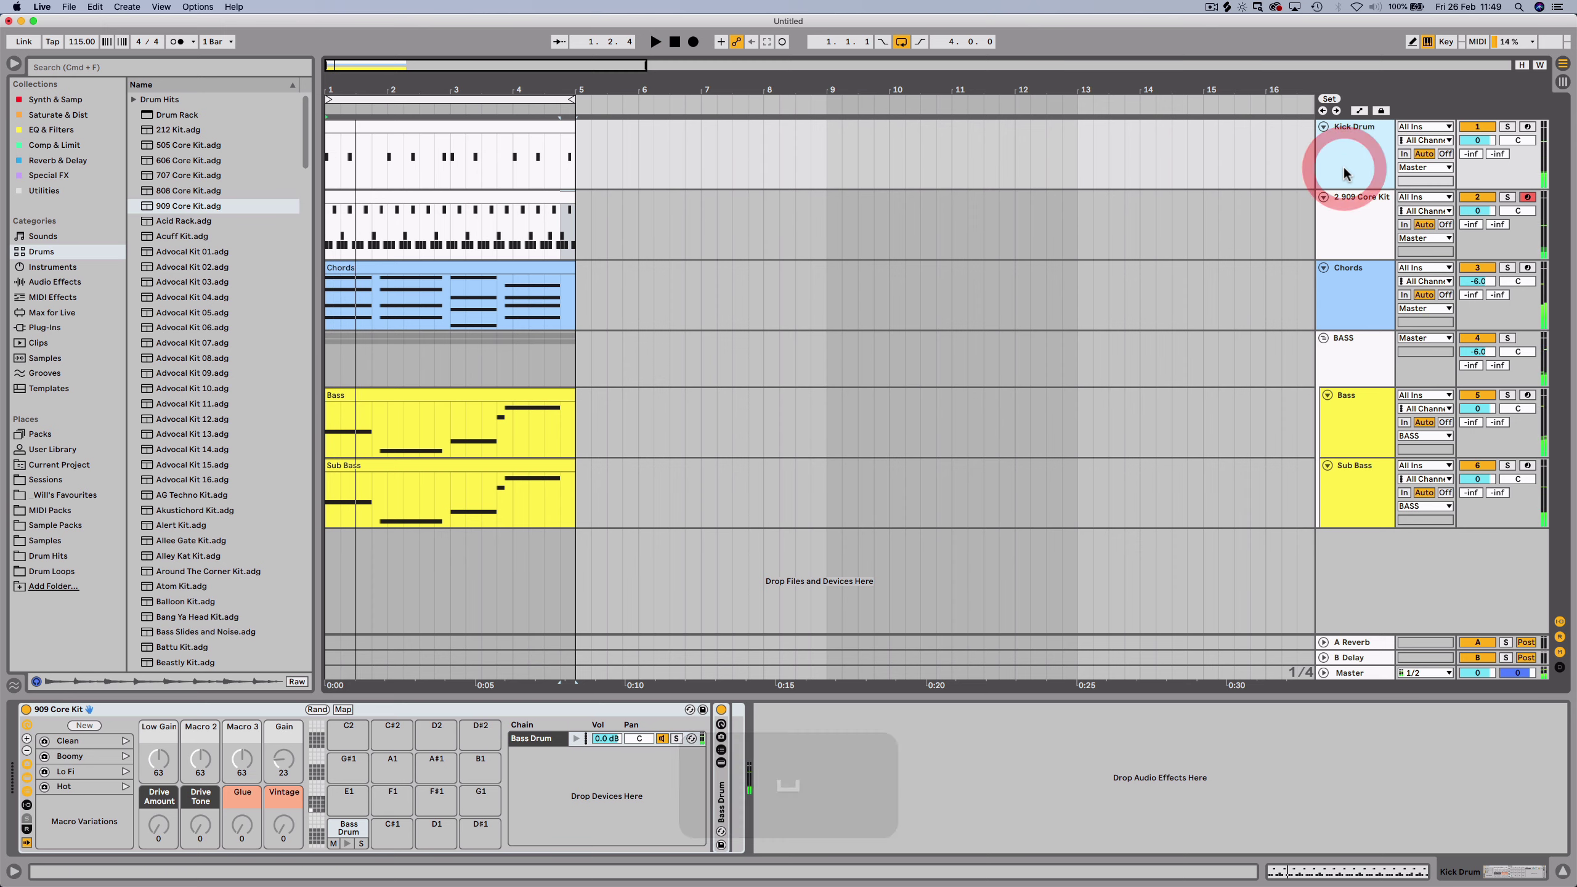
Solo the BASS group and the Kick Drum track together.
left_click(1351, 346)
left_click(1337, 293)
left_click(1331, 341)
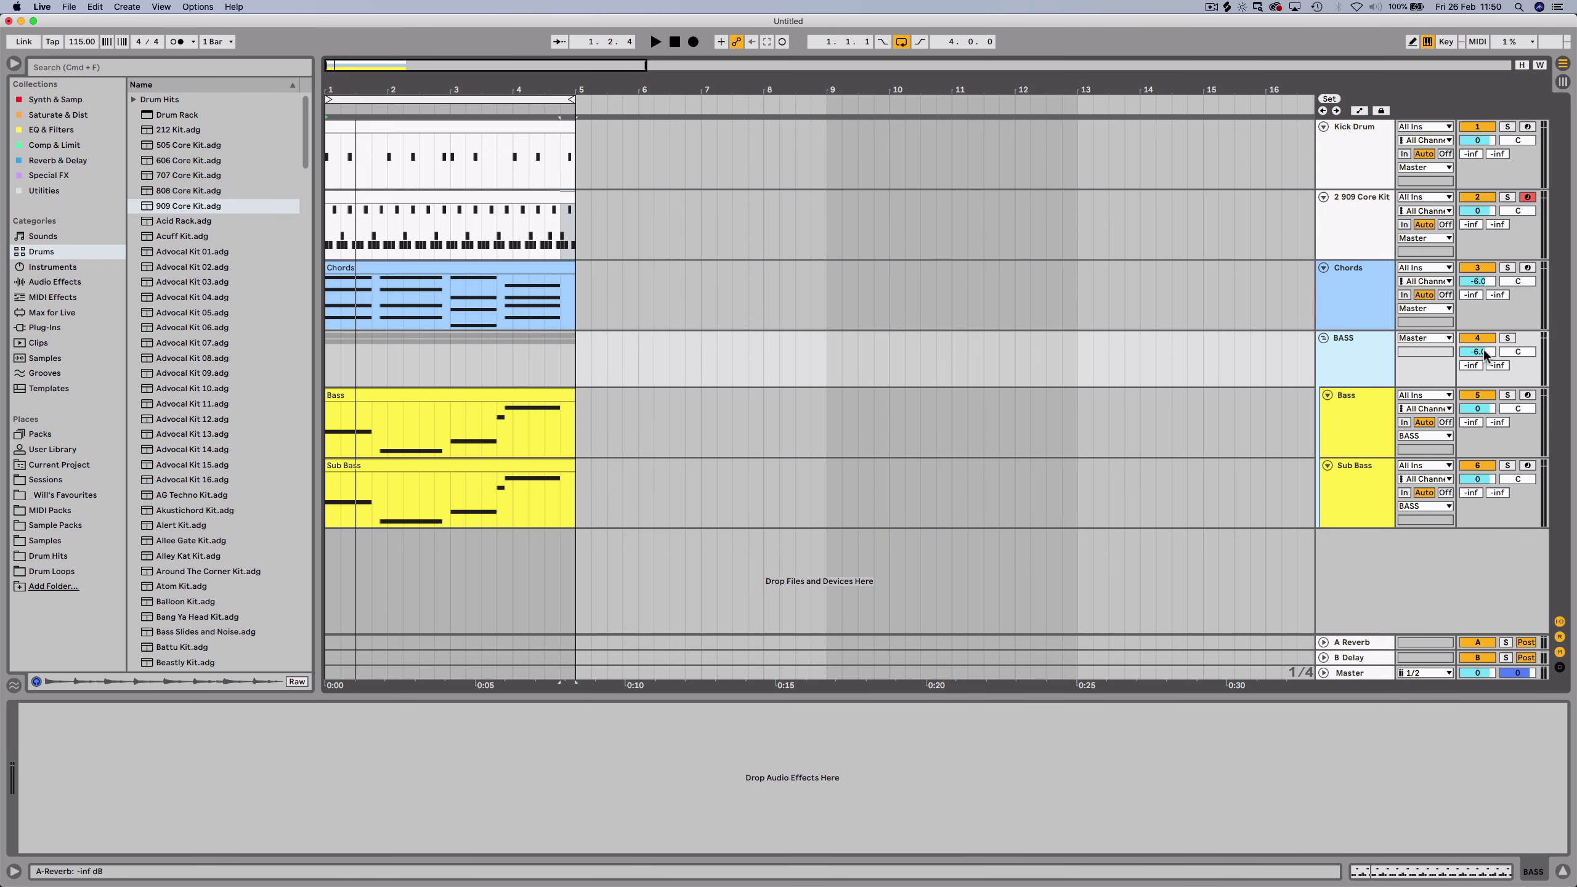
left_click(1507, 341, "super")
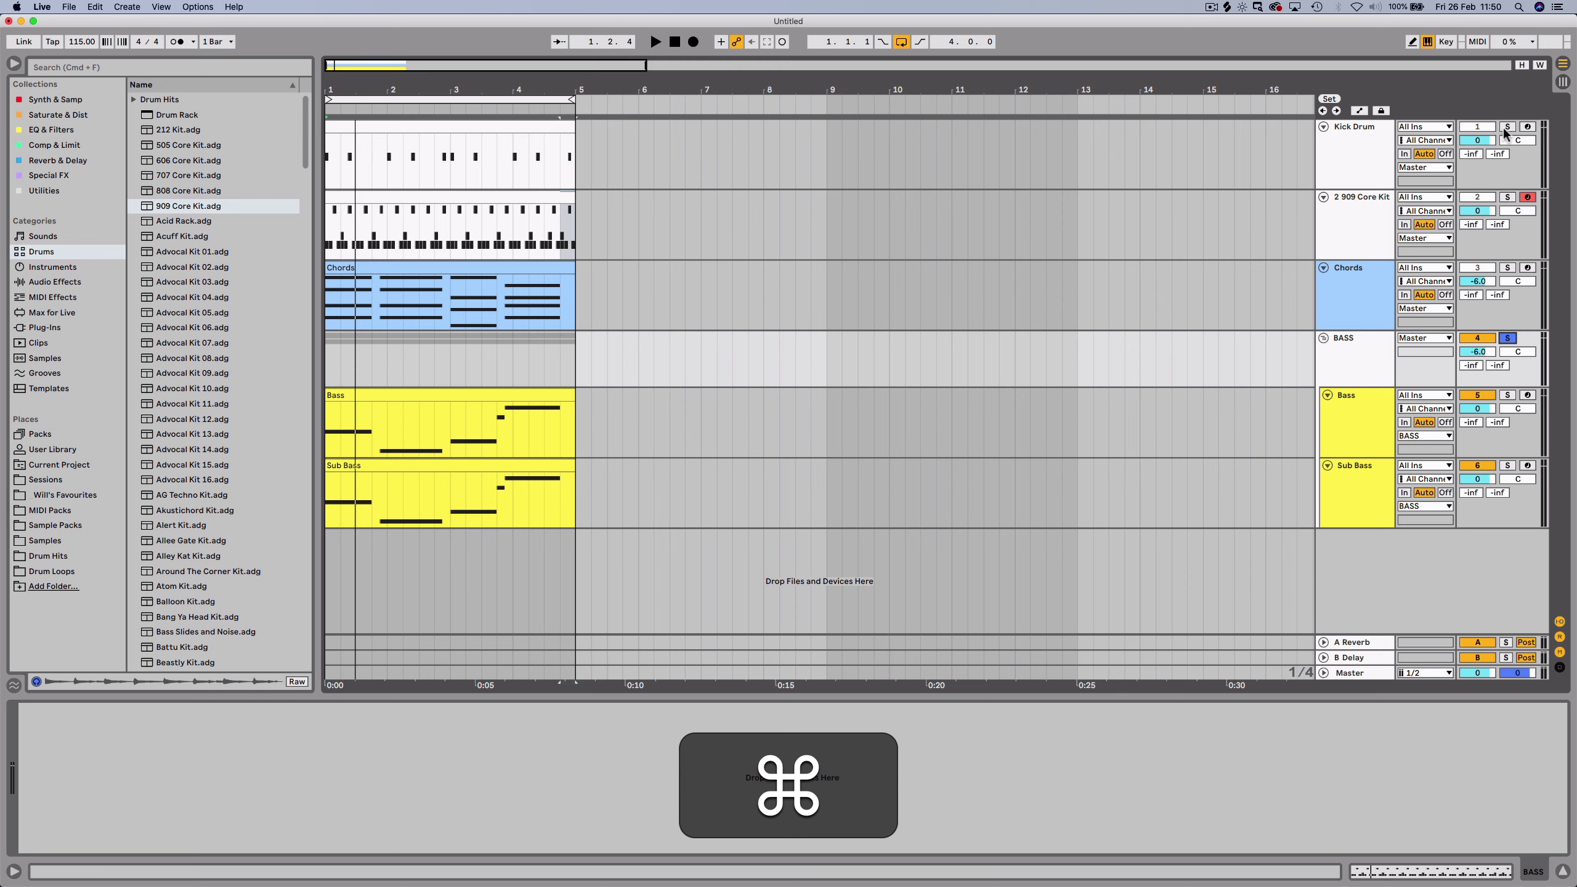
Add a Compressor from the Dynamics audio effects to the BASS group.
left_click(55, 282)
left_click(129, 131)
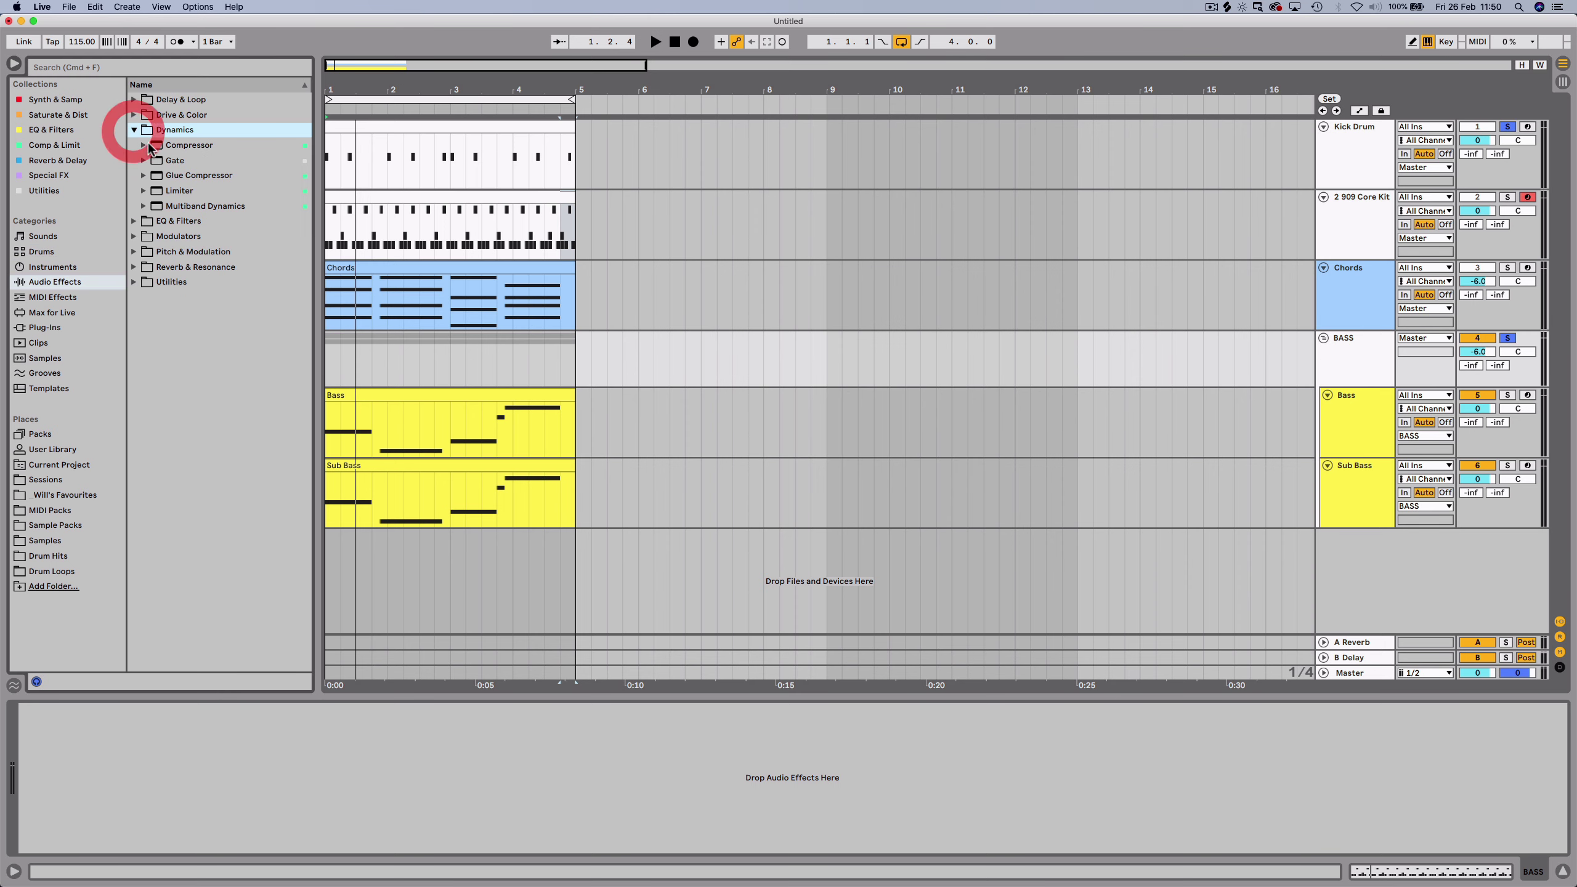
left_click(174, 147)
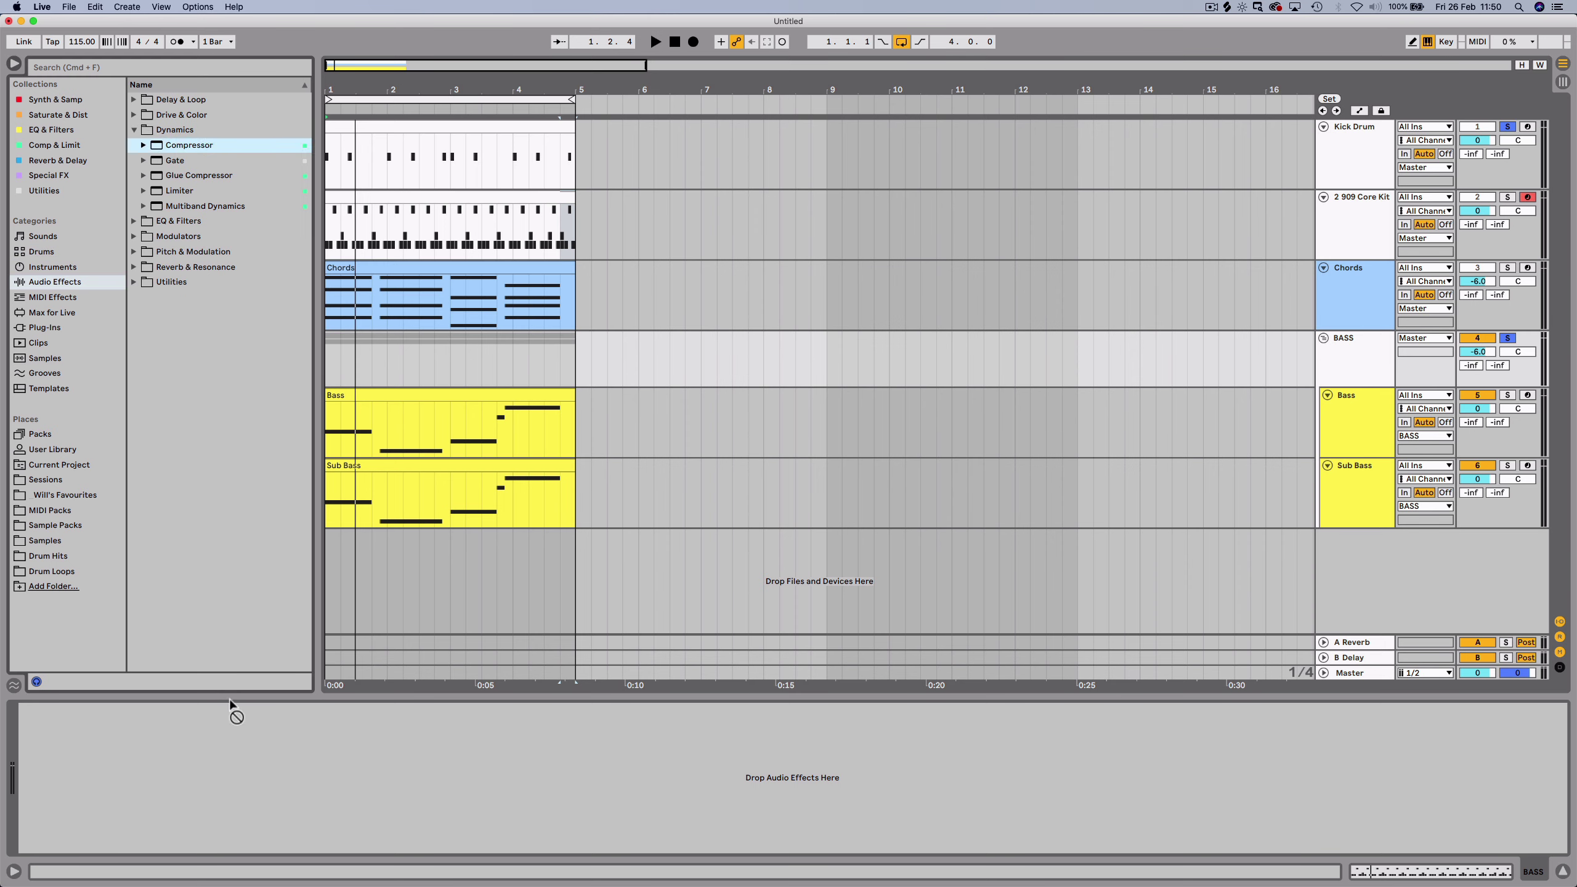
left_click_drag(164, 769, 163, 769)
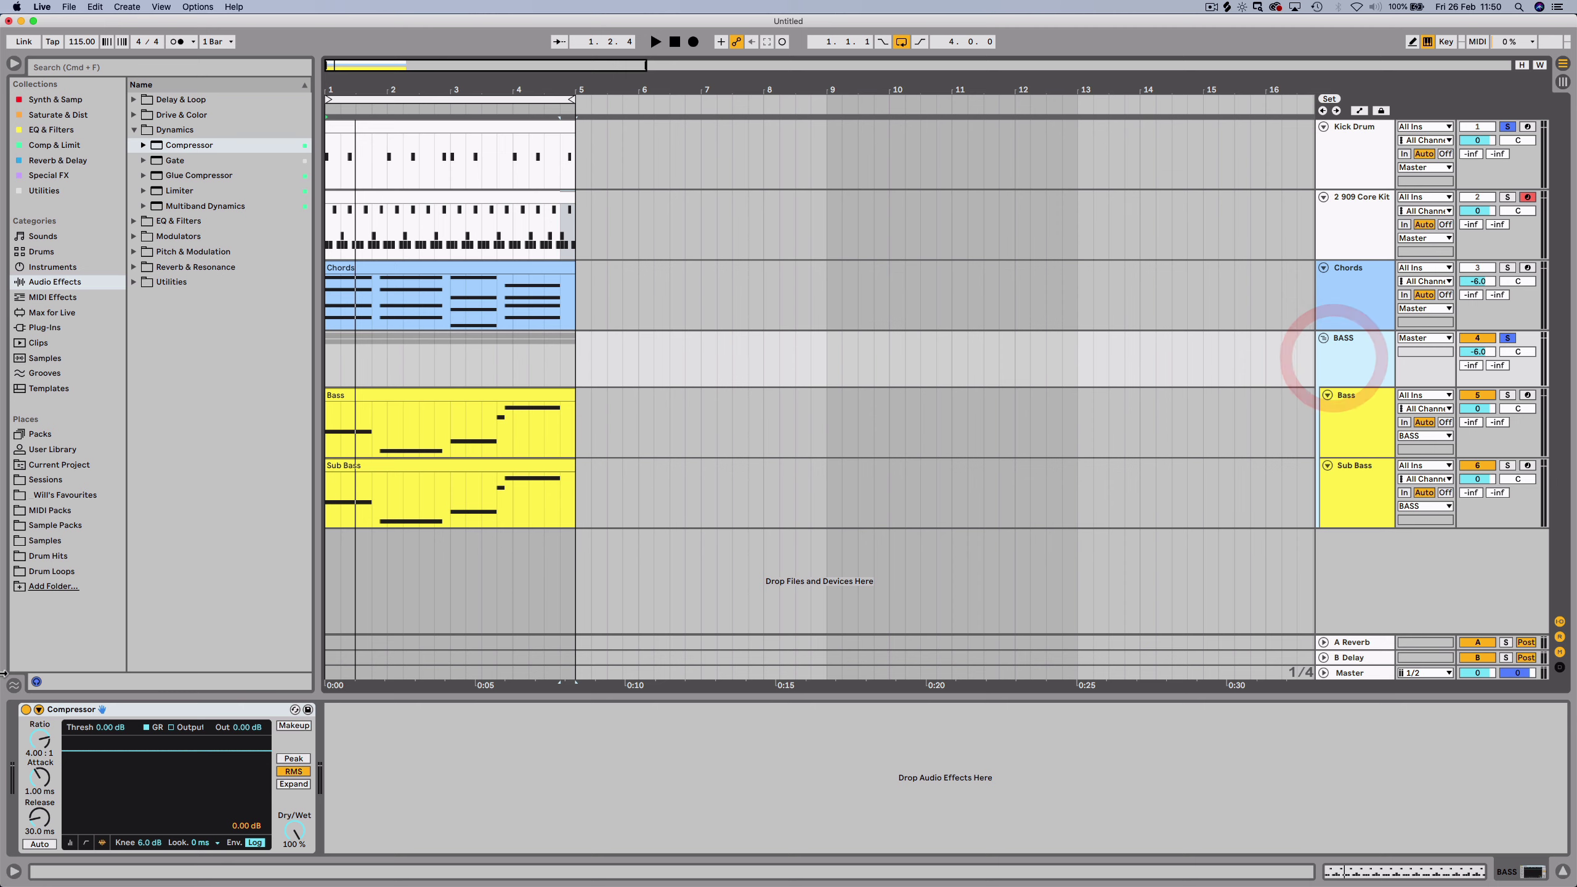
Enable the BASS compressor's sidechain with Kick Drum as the audio source and switch its display to the collapsed view.
left_click(40, 712)
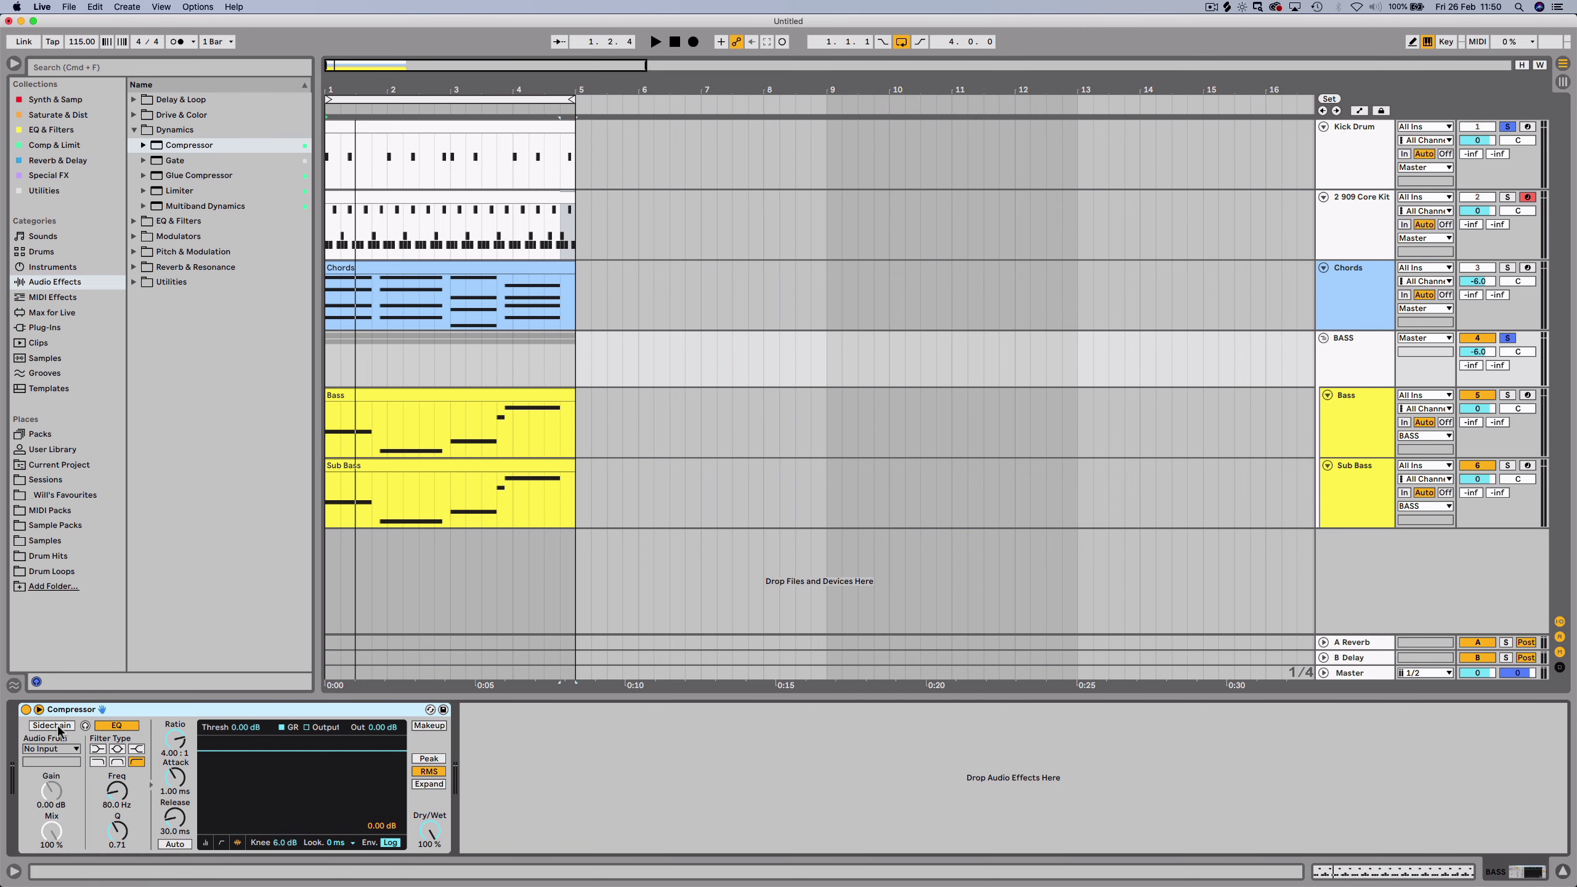
left_click(50, 749)
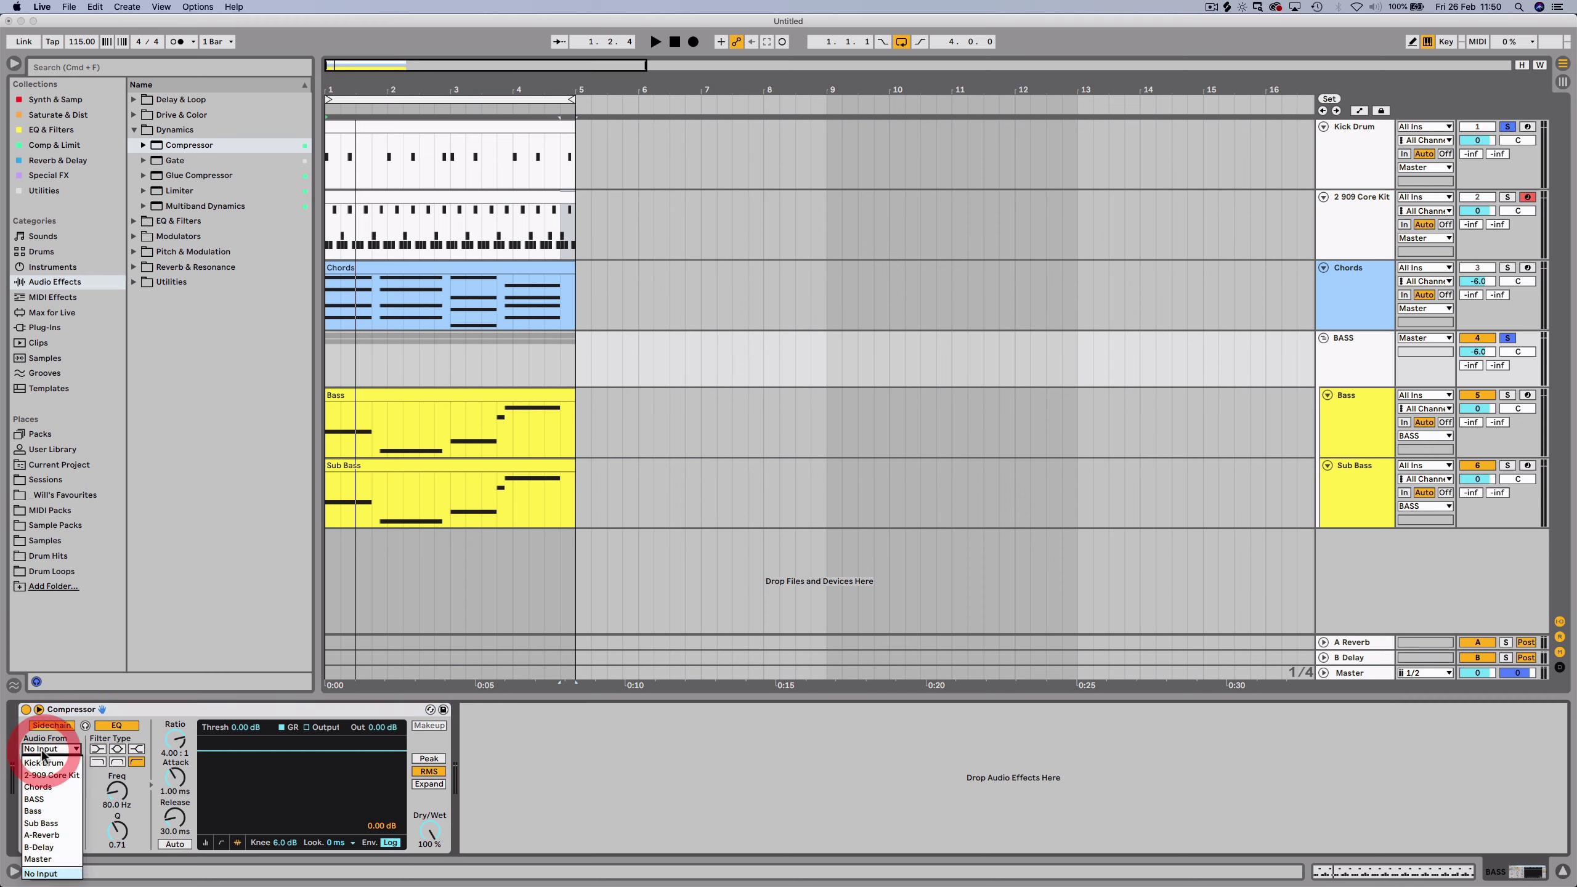
left_click(44, 764)
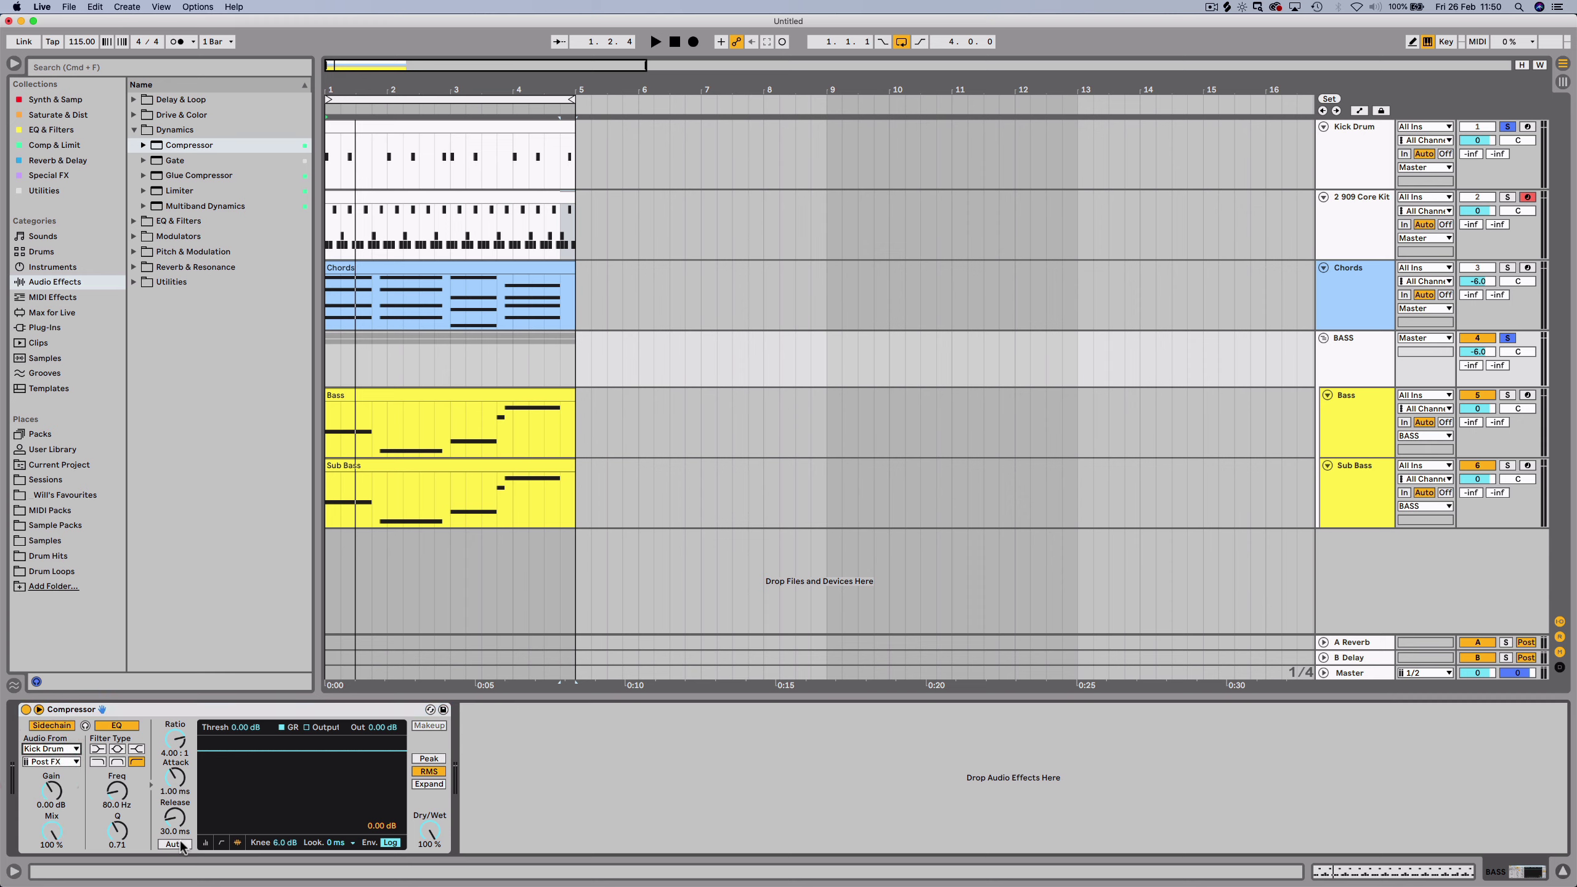
left_click(205, 843)
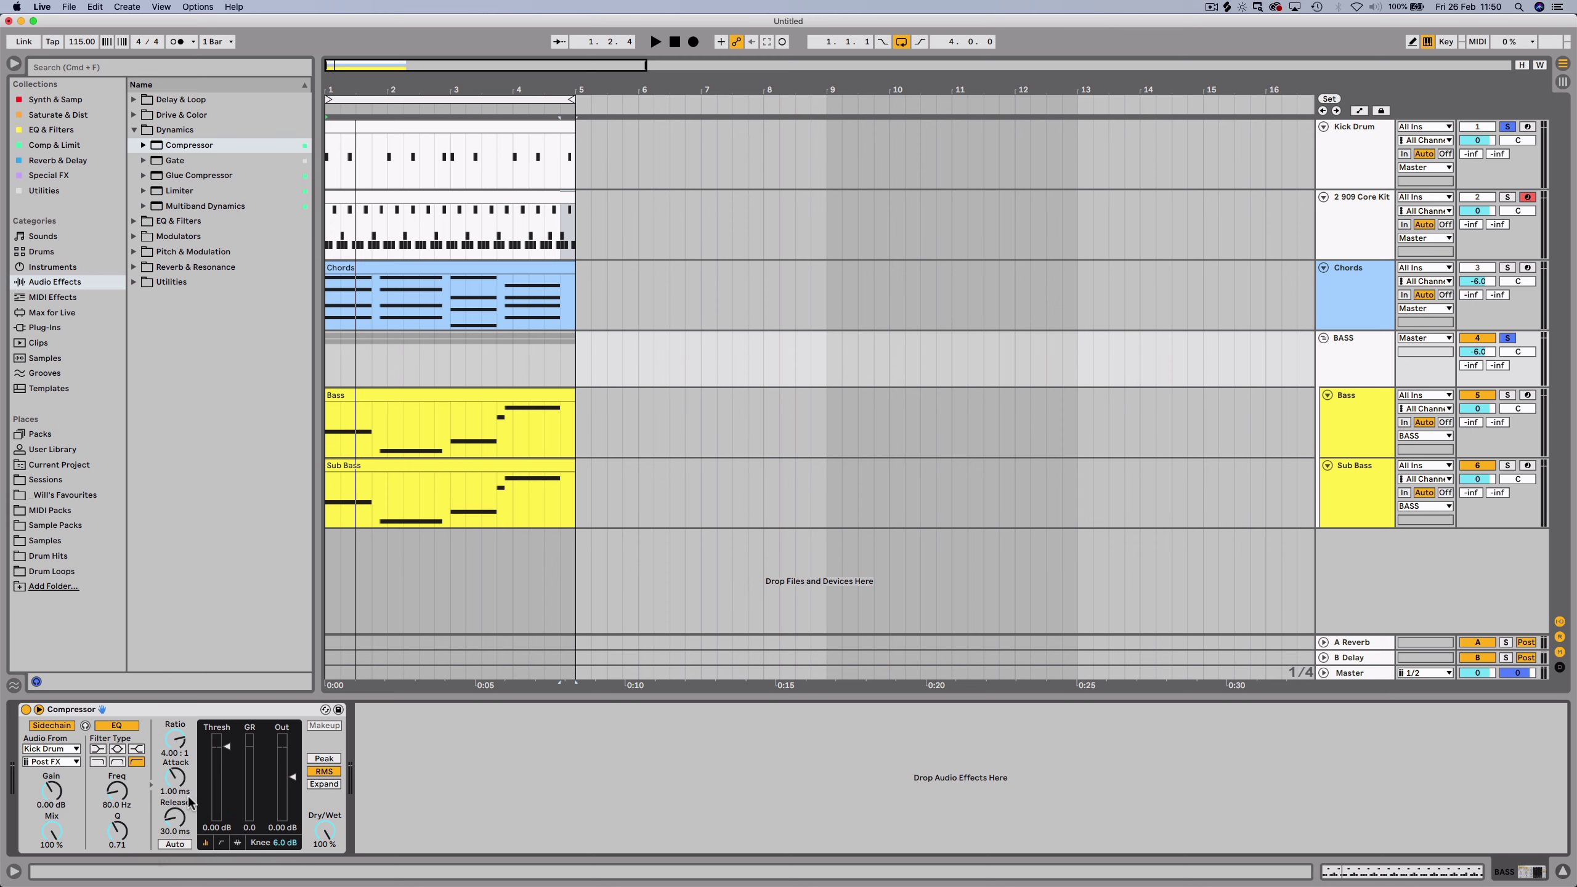
Play the loop and set the BASS compressor's threshold to -inf dB, attack to 0.01 ms, ratio to 1.62:1 and release to 24.8 ms.
key("space")
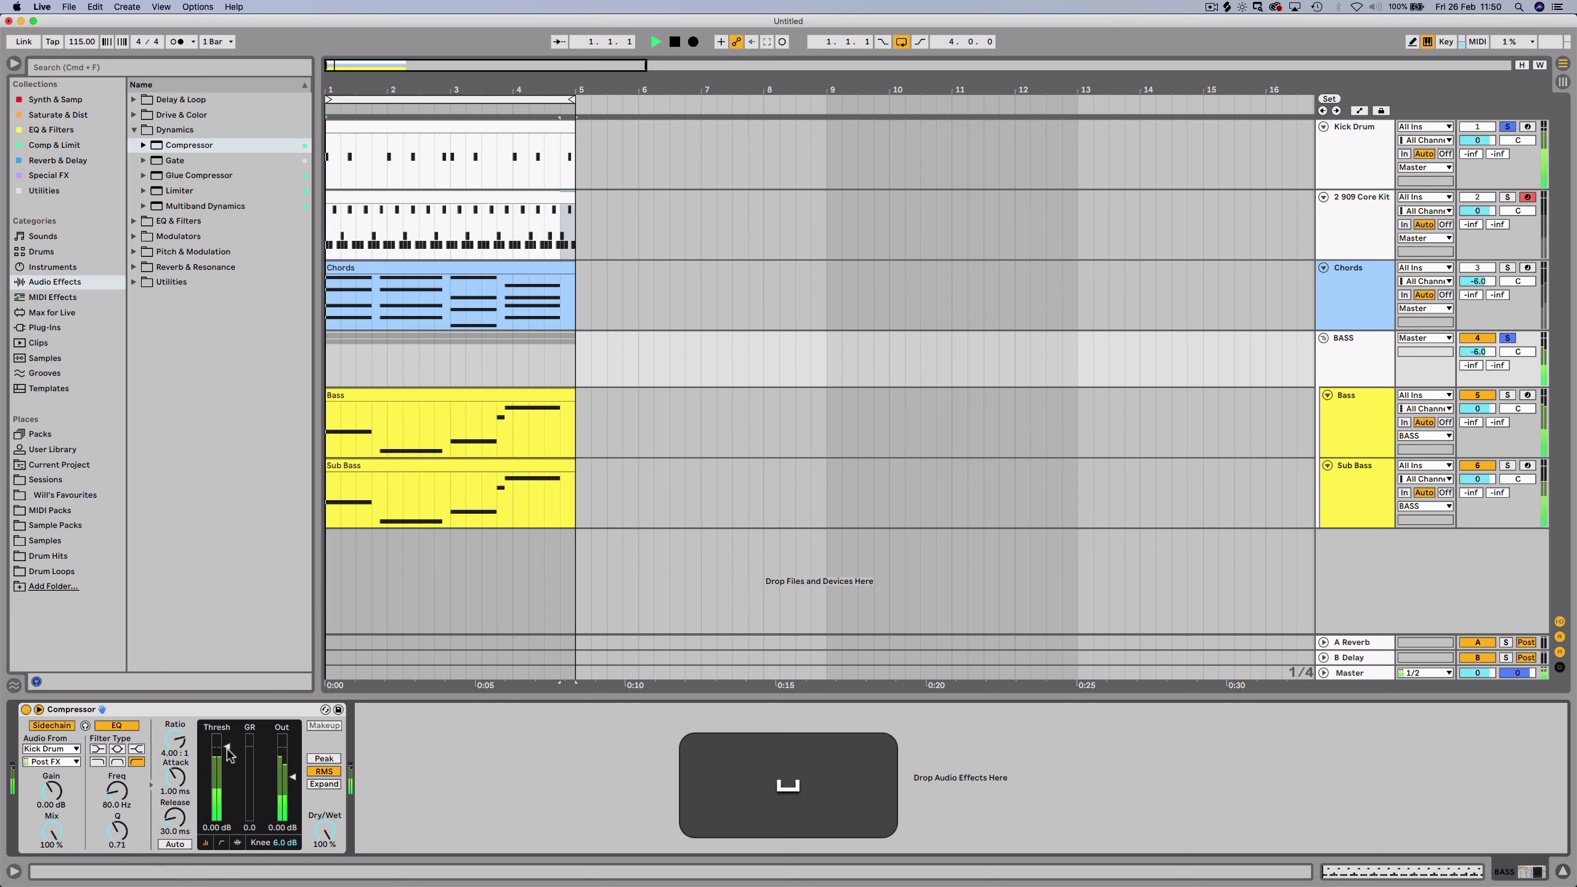
left_click_drag(228, 747, 216, 832)
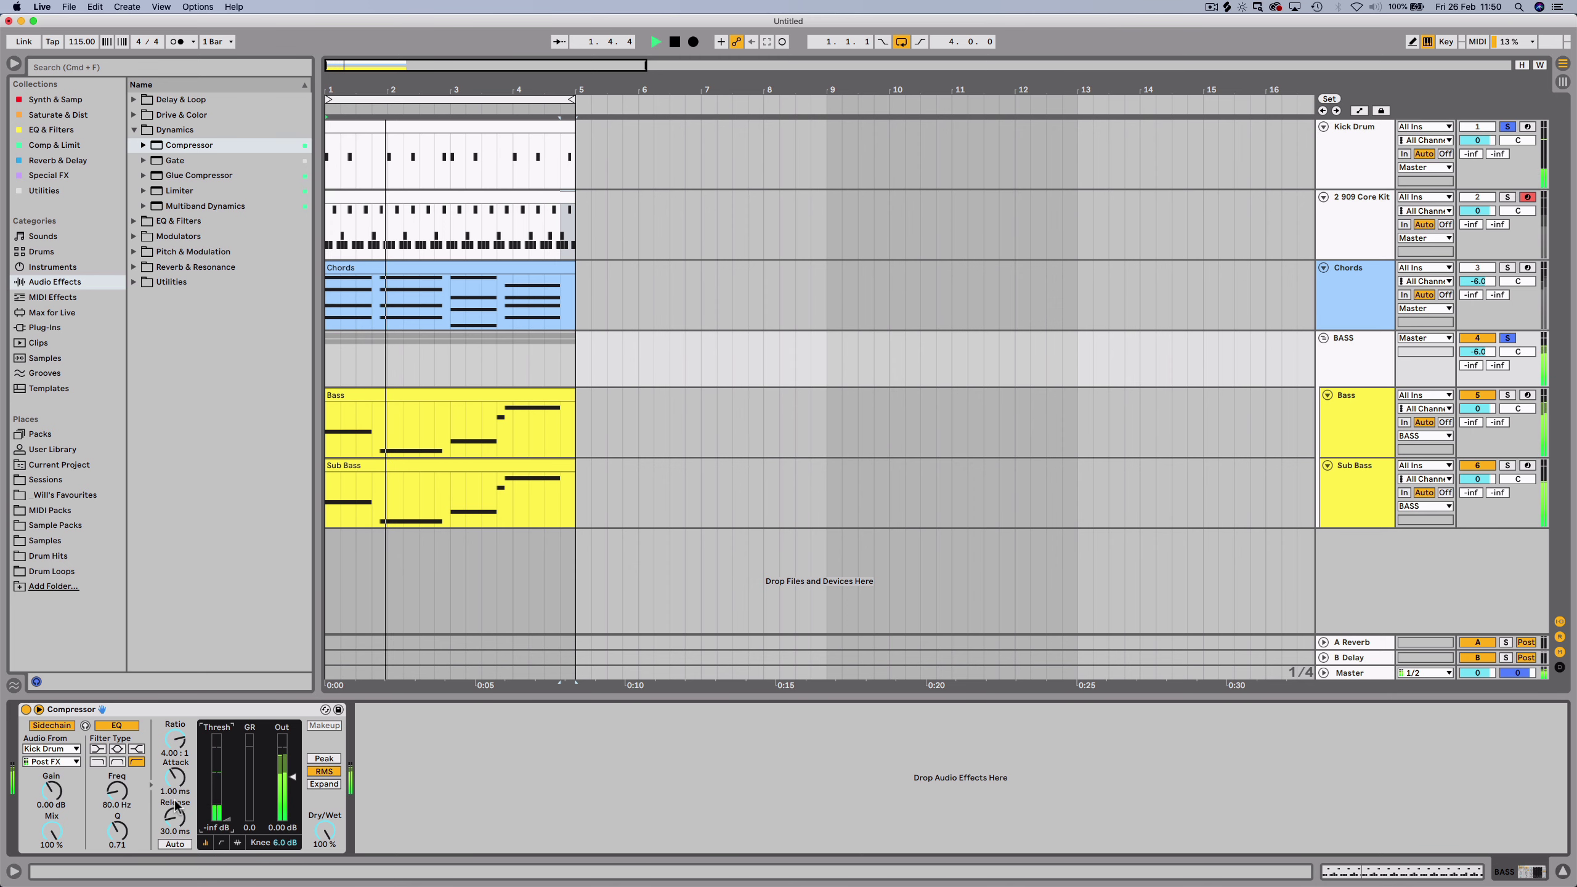
left_click_drag(175, 779, 175, 826)
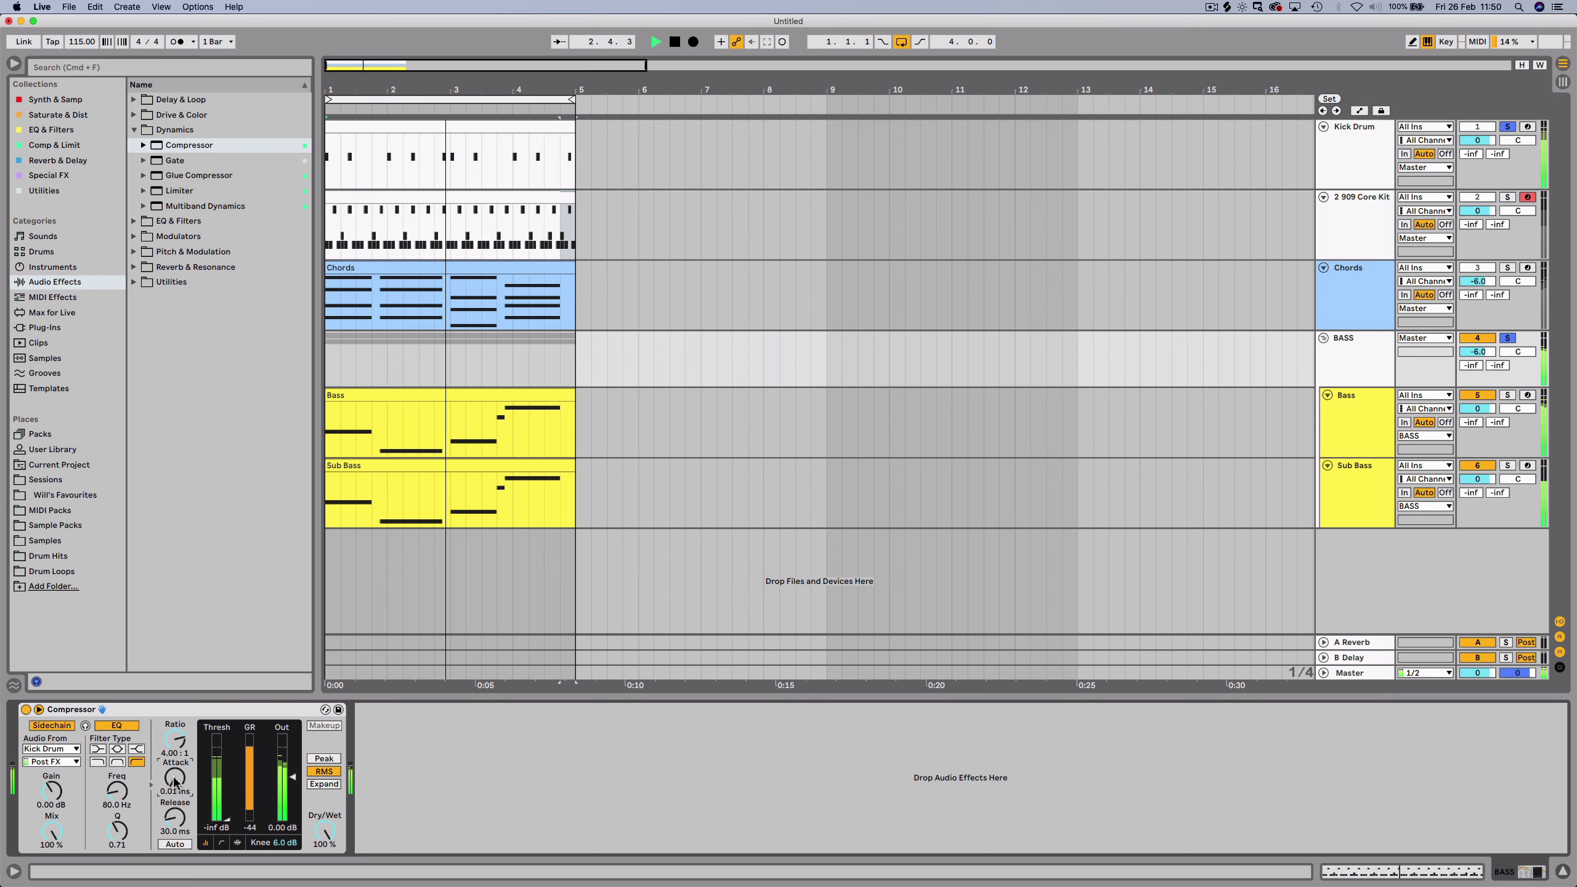
left_click_drag(175, 740, 175, 773)
Copy the BASS group's compressor and paste it after EQ Eight on the Chords track.
key("super+c")
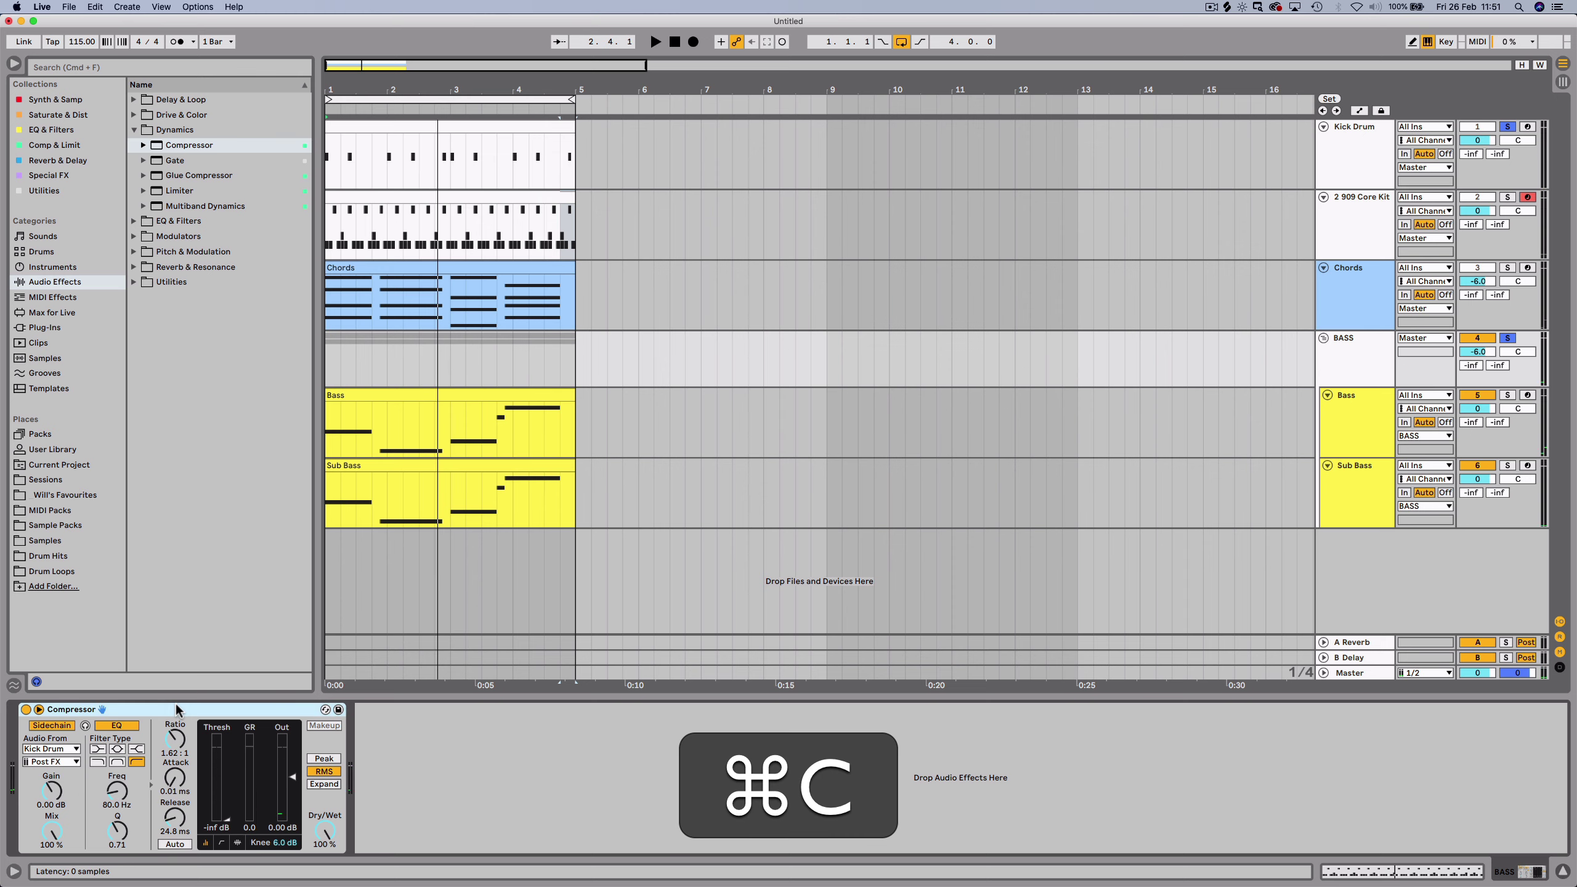
left_click(175, 705)
left_click(1299, 323)
left_click(1248, 717)
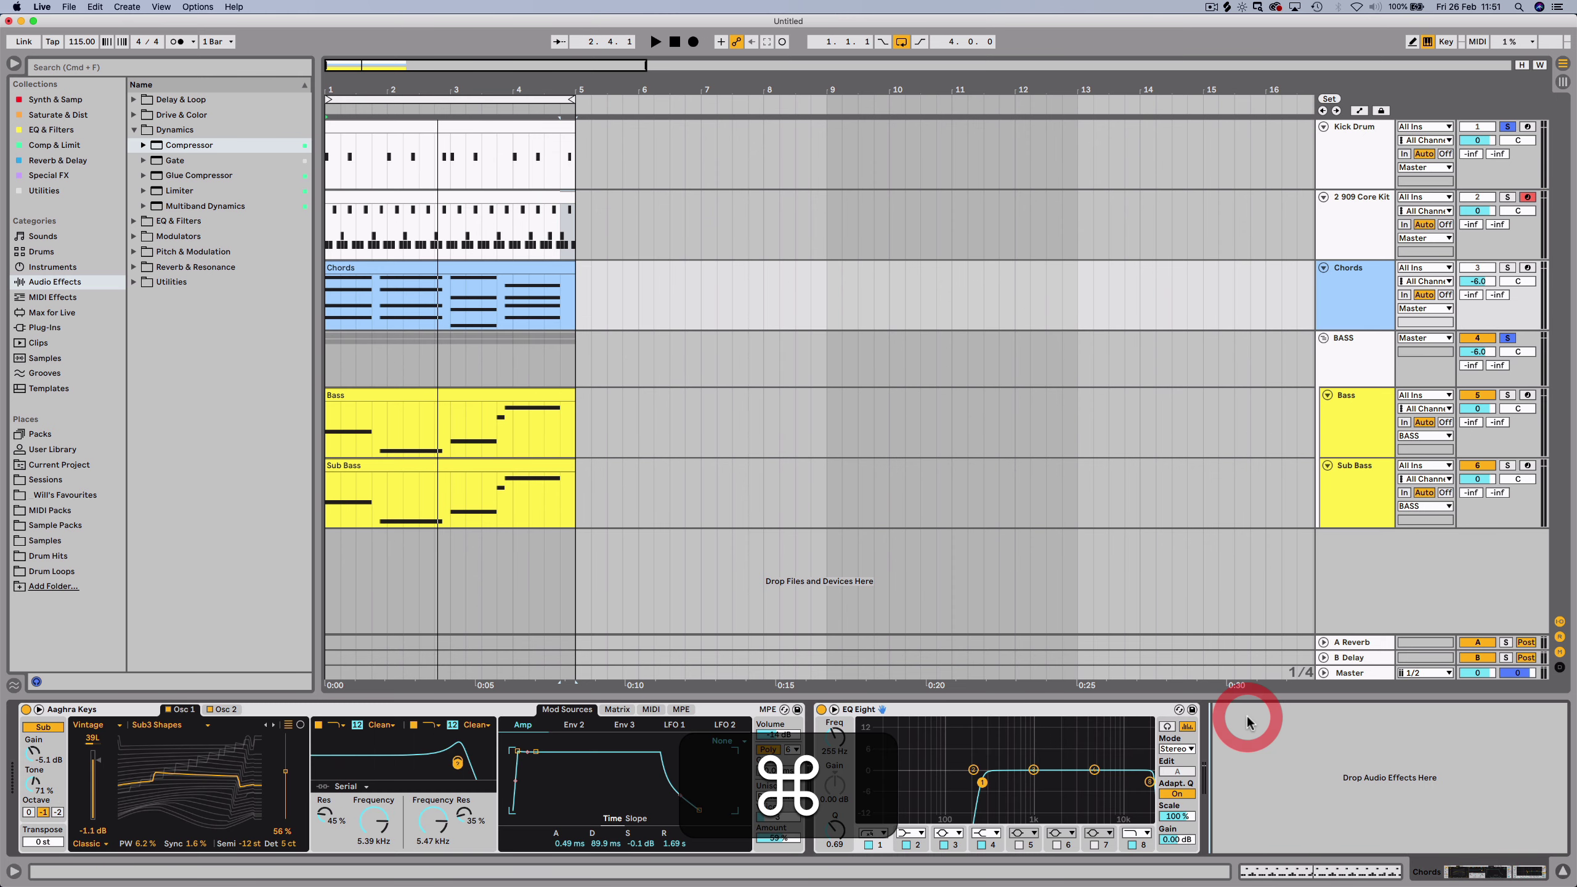
key("super+v")
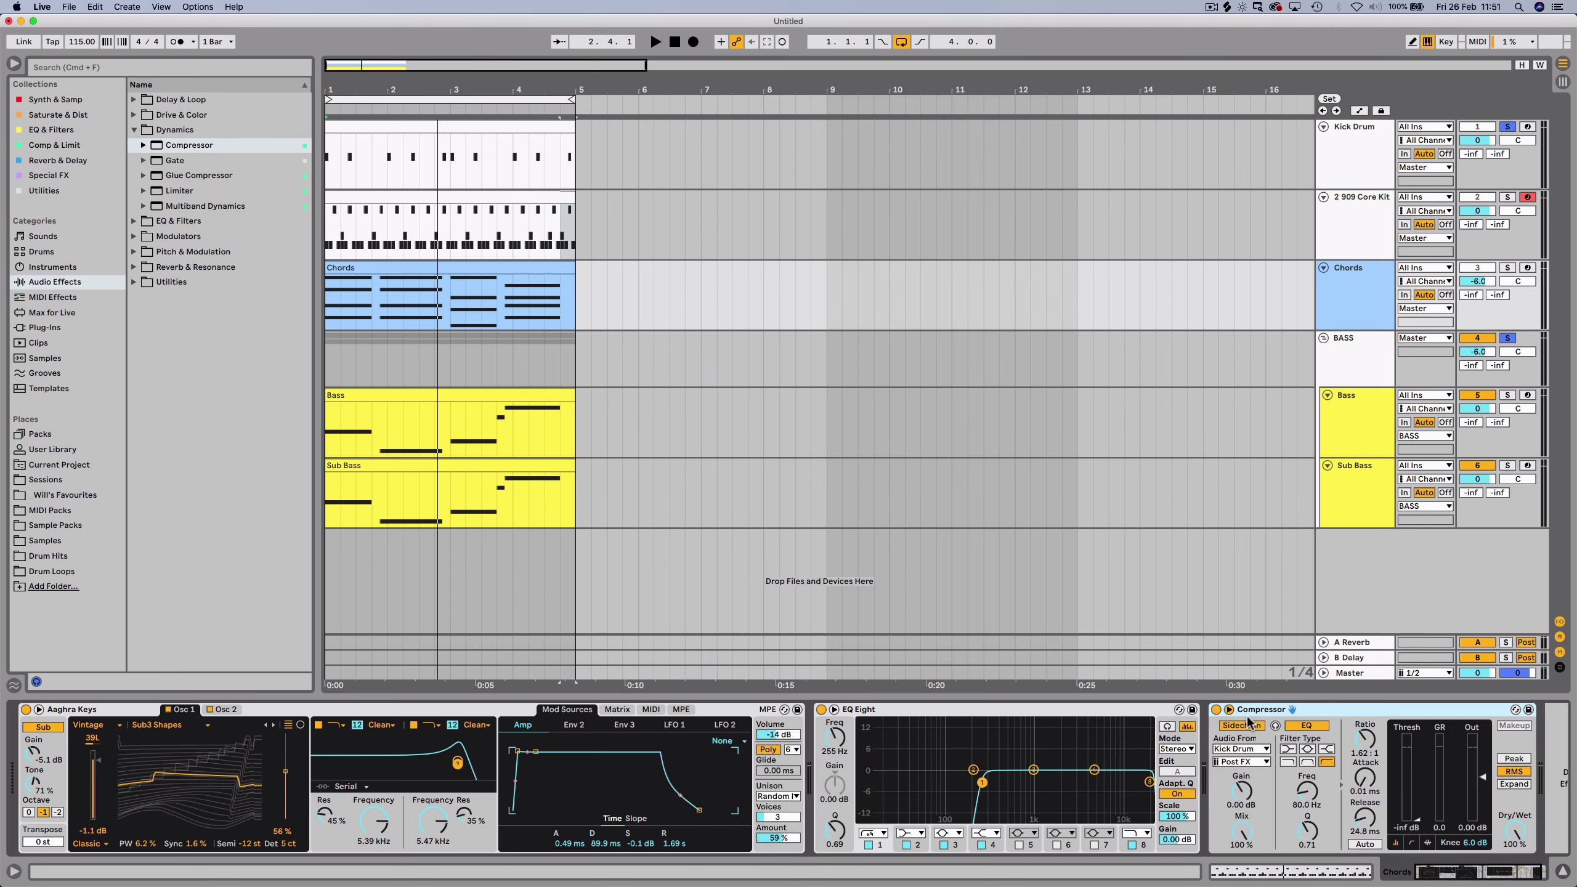
Solo the Chords track as well, play the loop, and set Dry/Wet to 56% on the Chords compressor and 51% on the BASS compressor.
left_click(1507, 267, "super")
key("space")
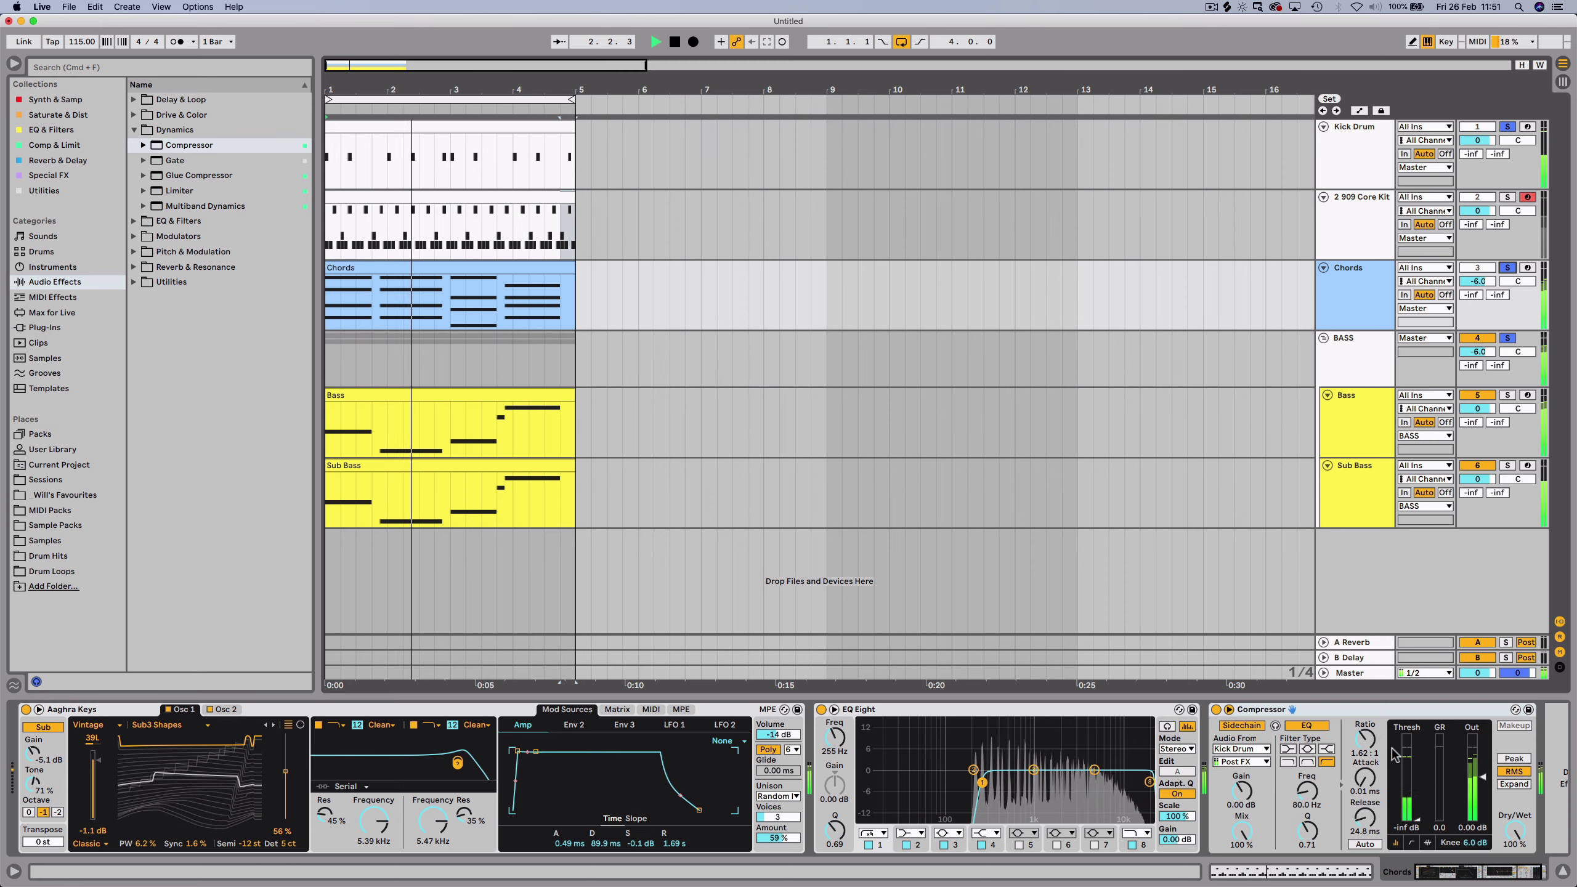
key("space")
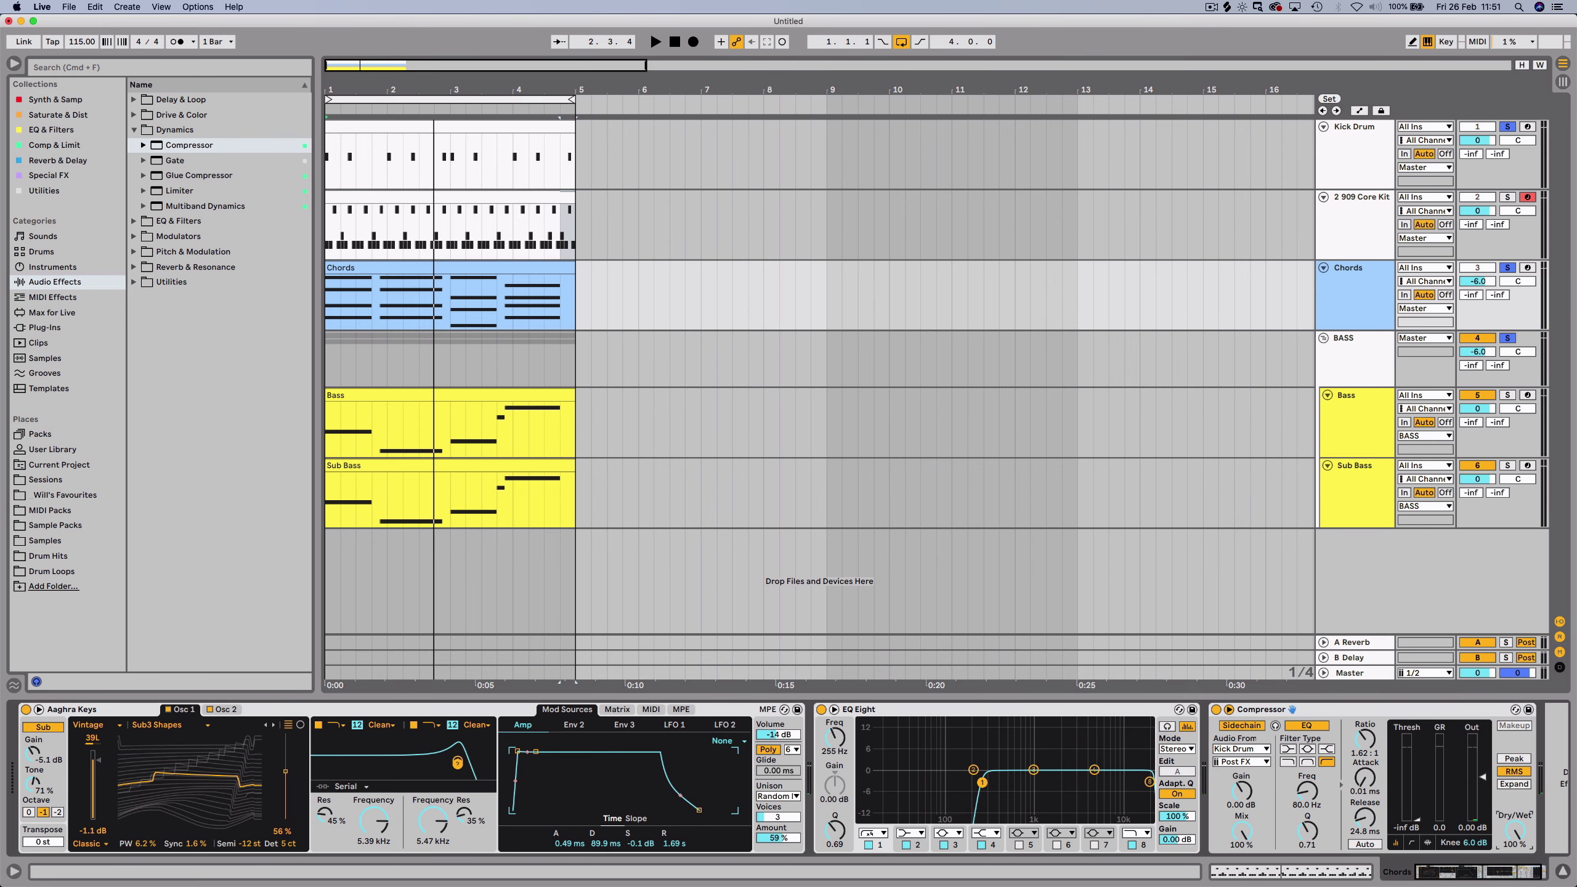
key("space")
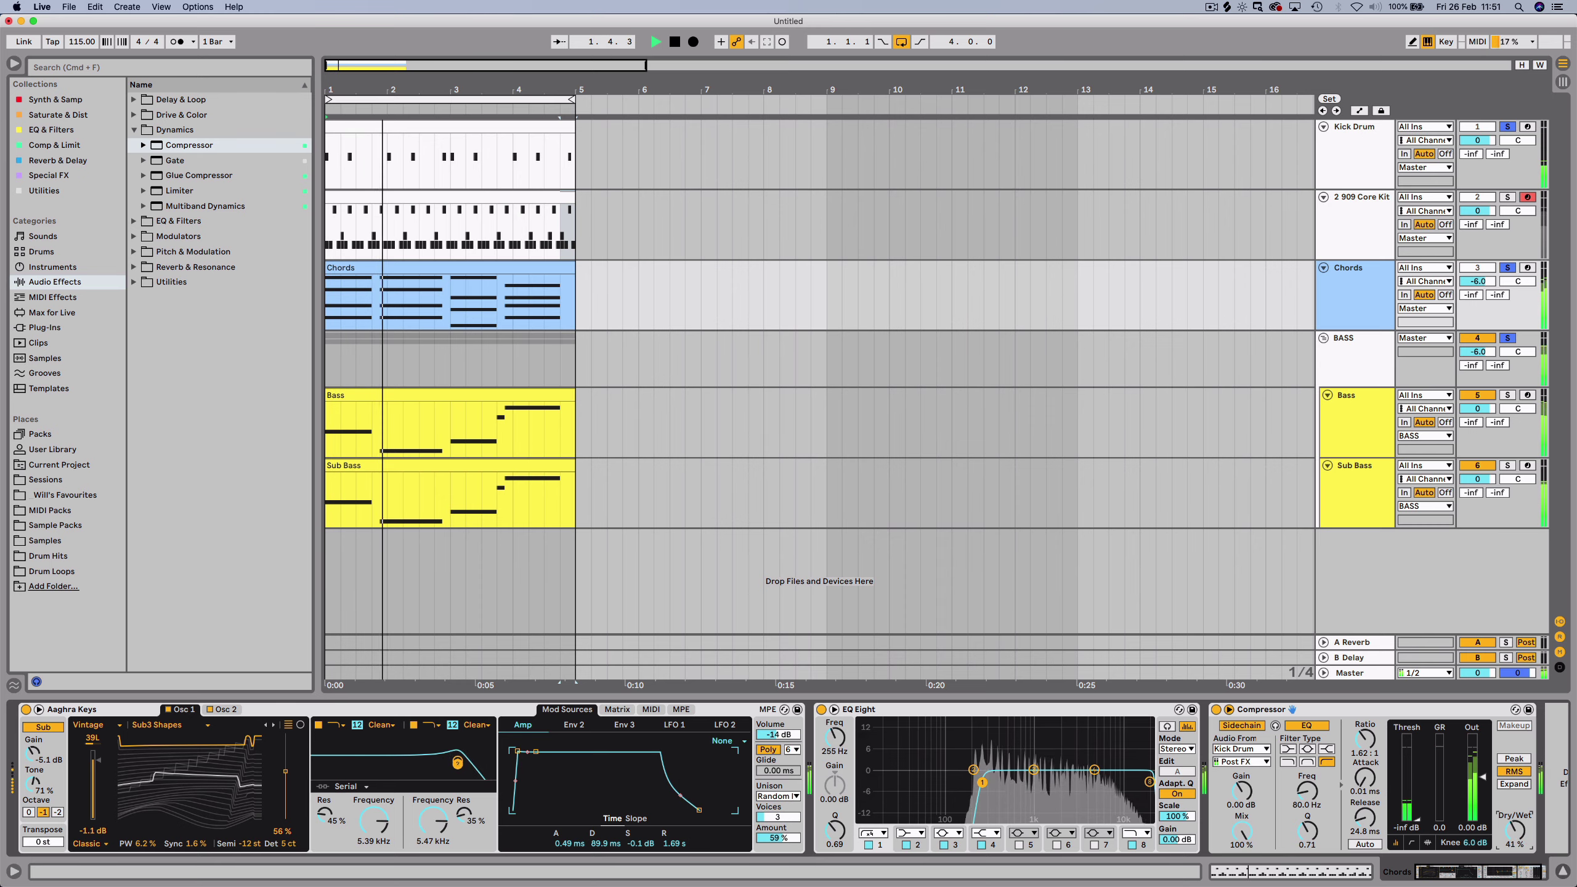
left_click(1369, 375)
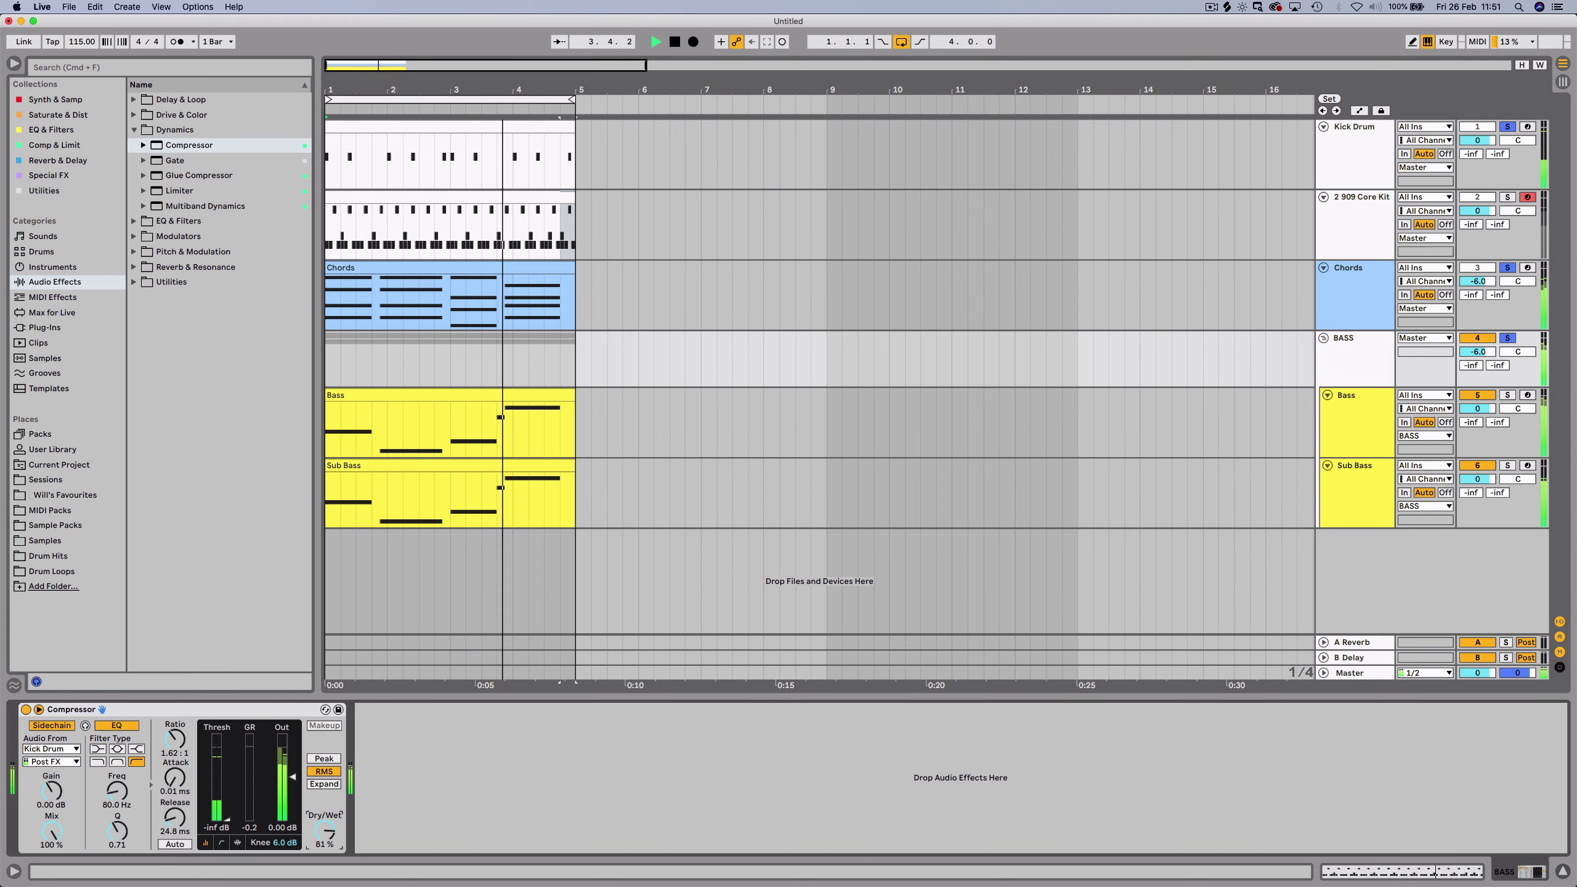
key("space")
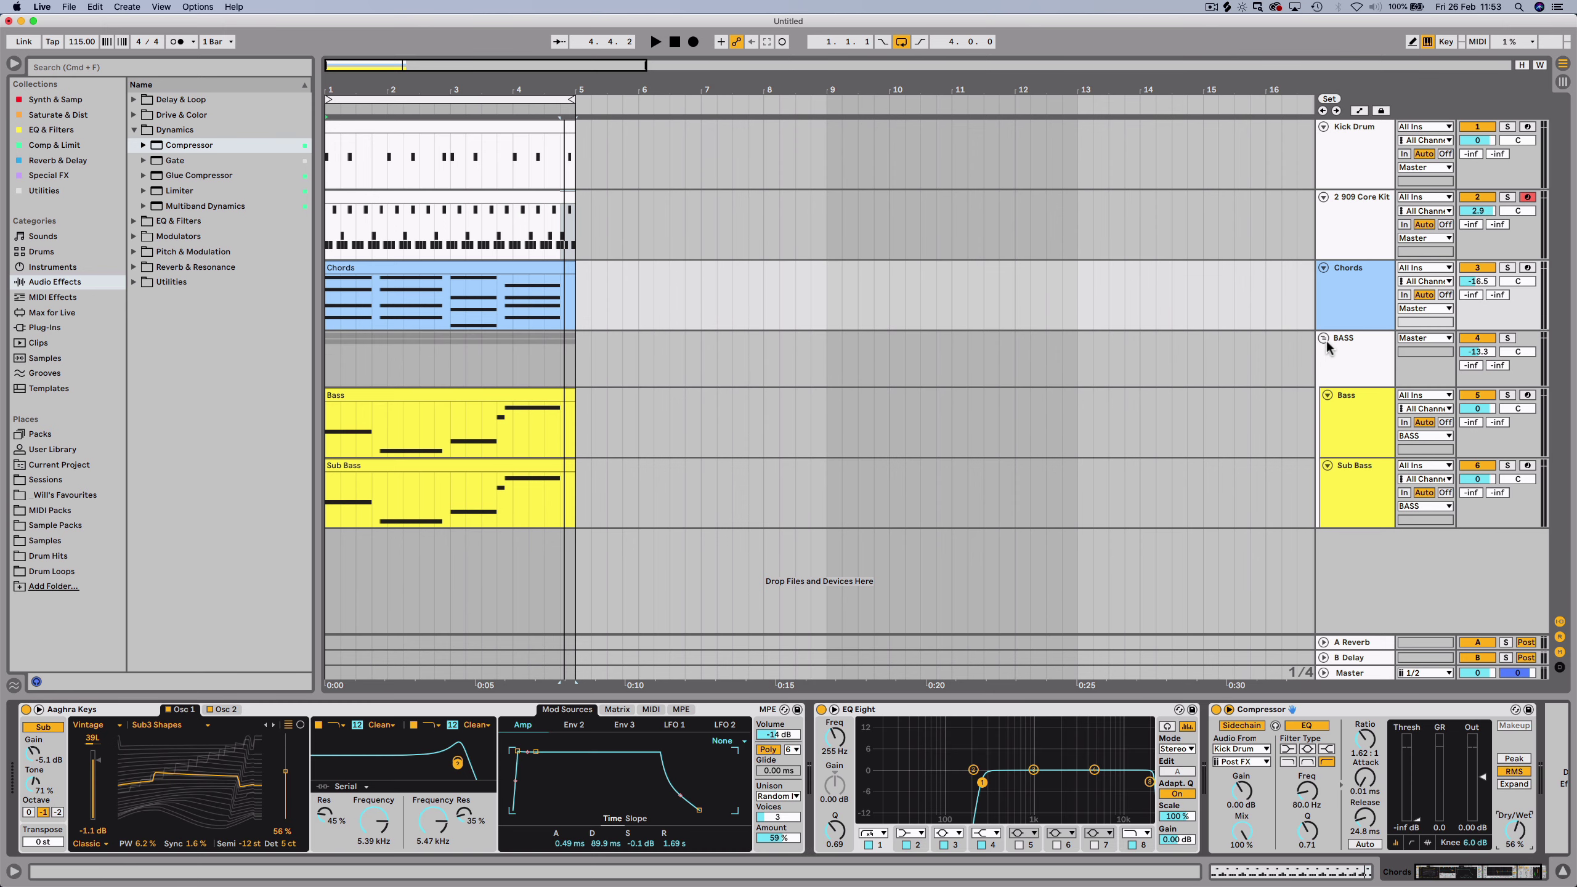
Fold the BASS group and the Chords track.
left_click(1325, 339)
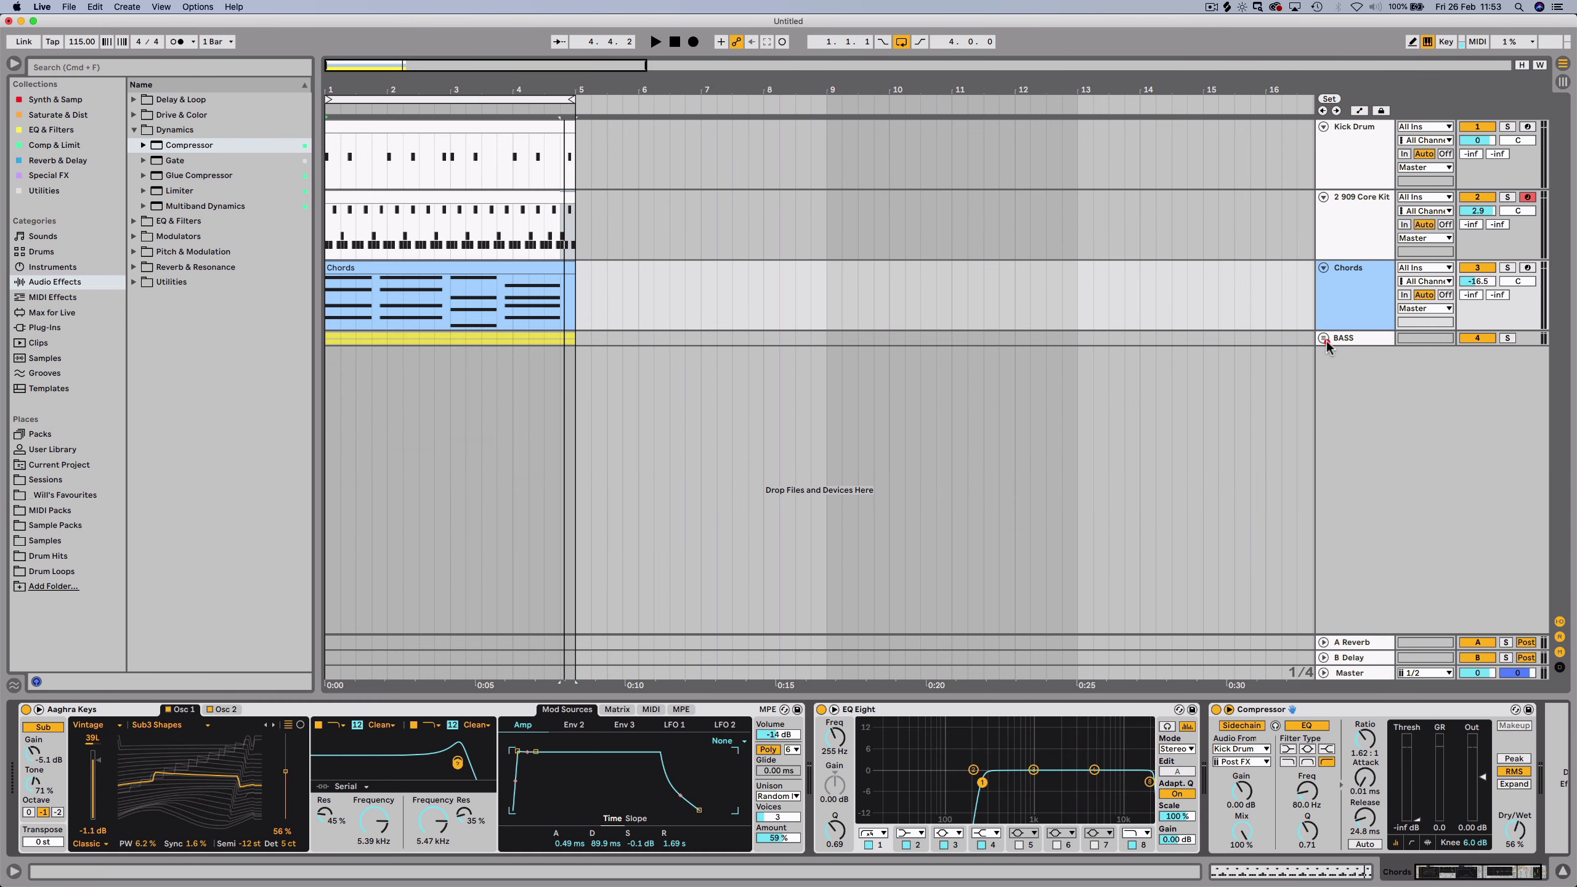
left_click(1323, 268)
Insert a new MIDI track below the BASS group and create an empty MIDI clip on it spanning bars 1 to 4.
left_click(1347, 283, "shift")
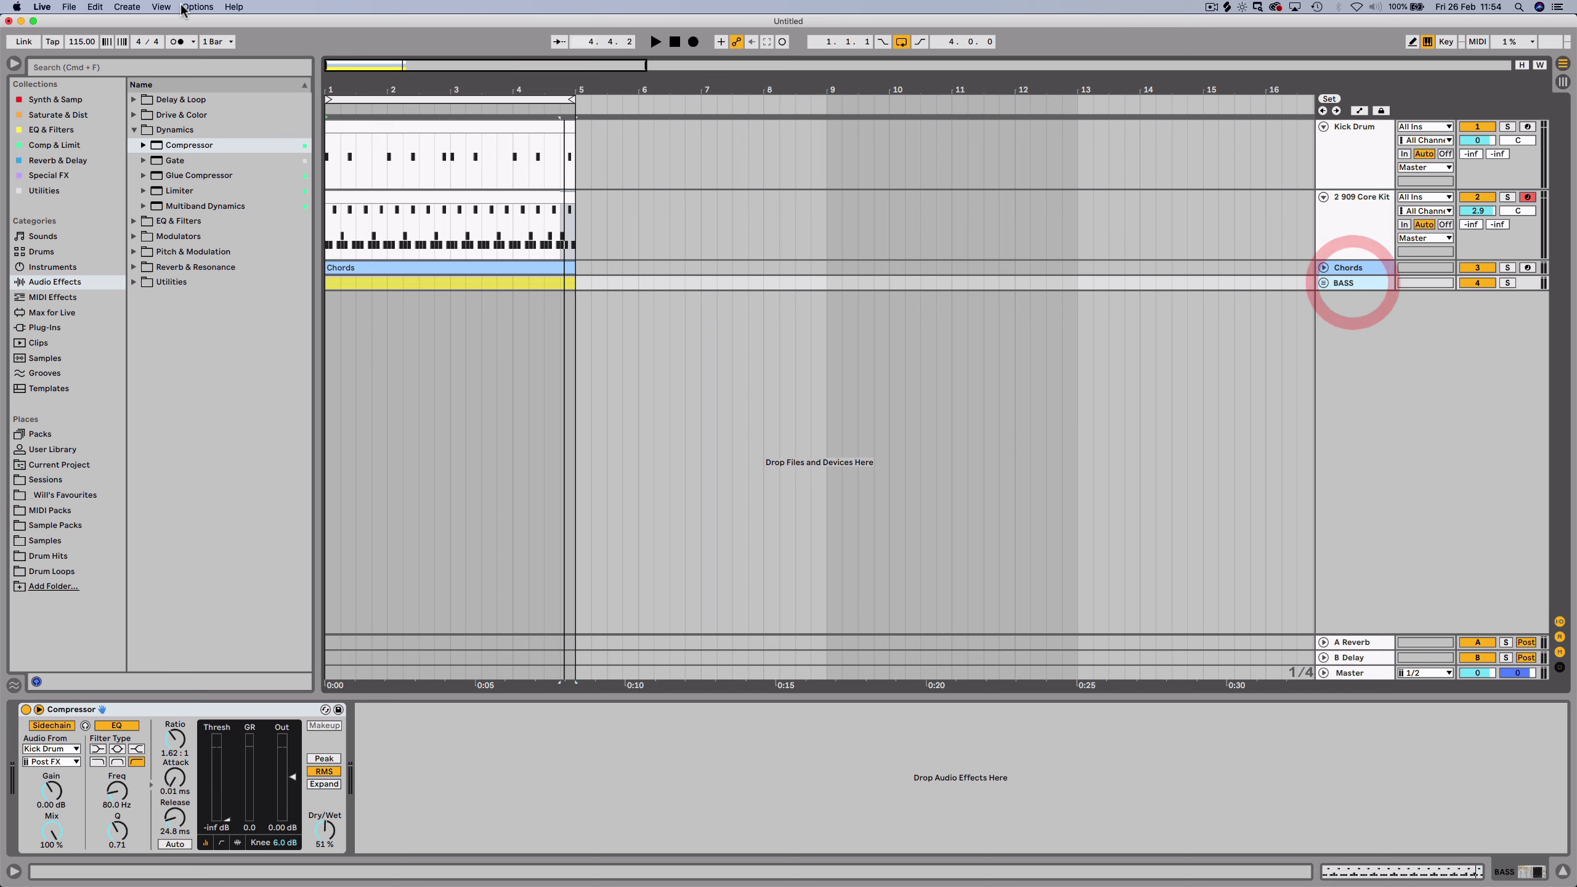
left_click(129, 6)
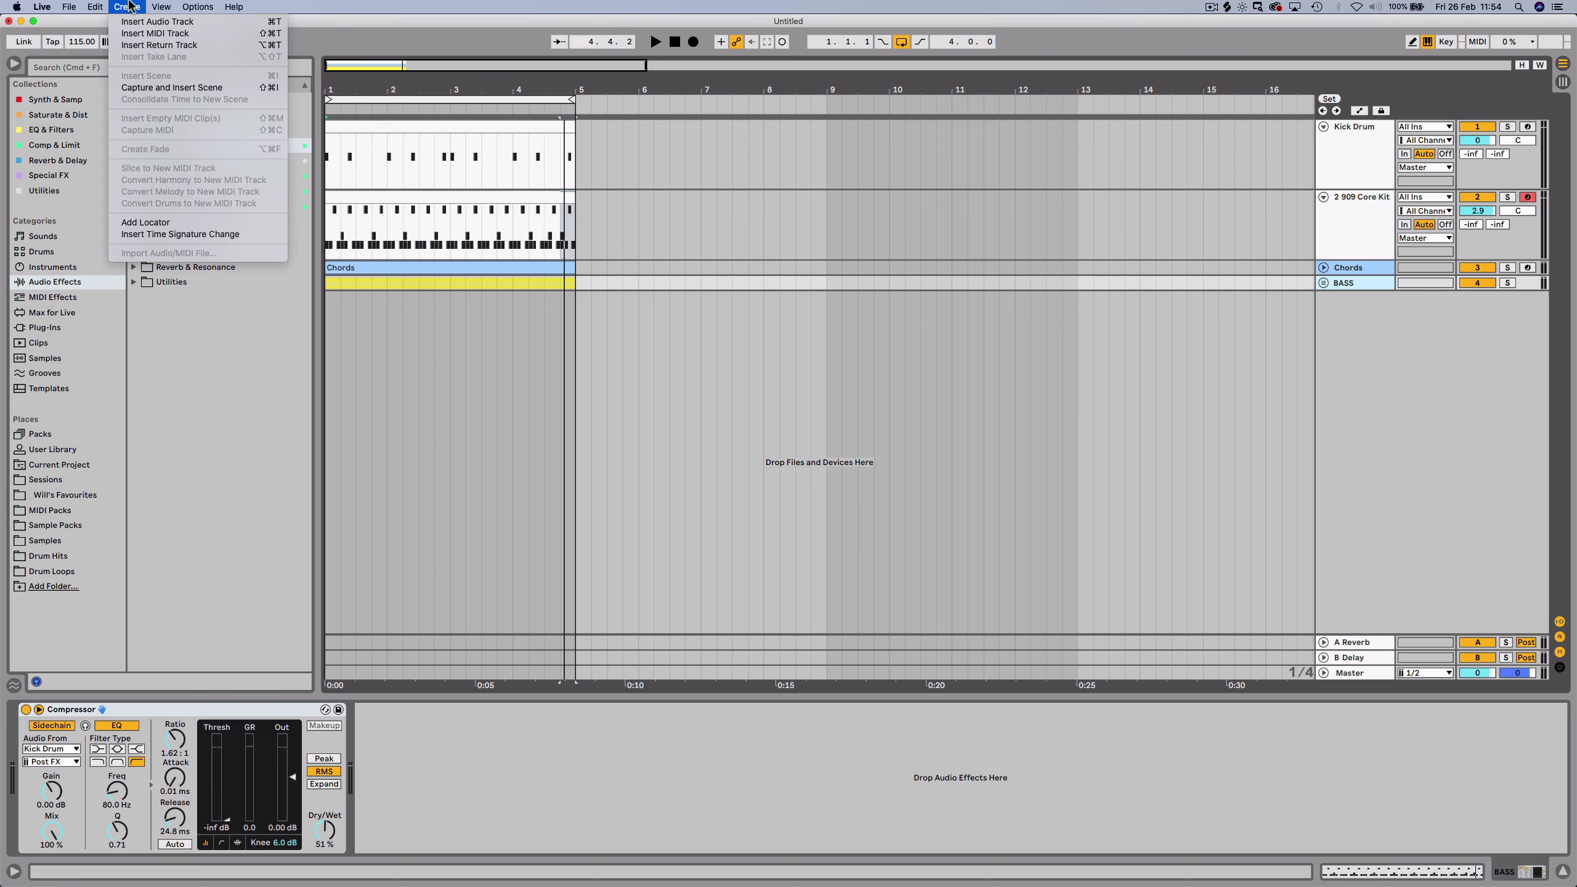
left_click(149, 33)
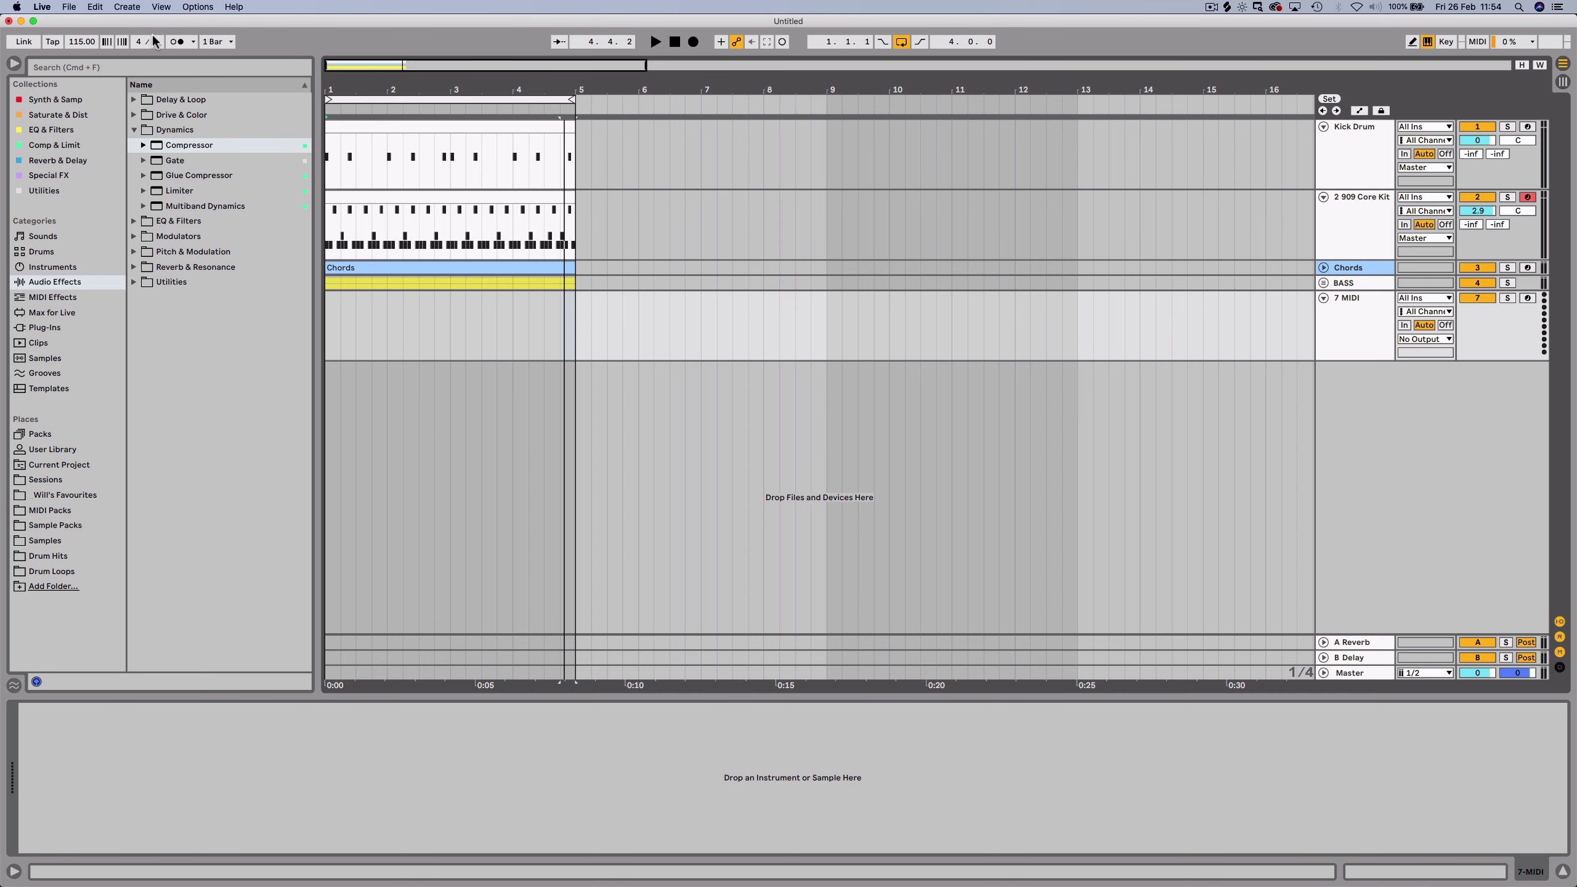
left_click_drag(578, 325, 315, 342)
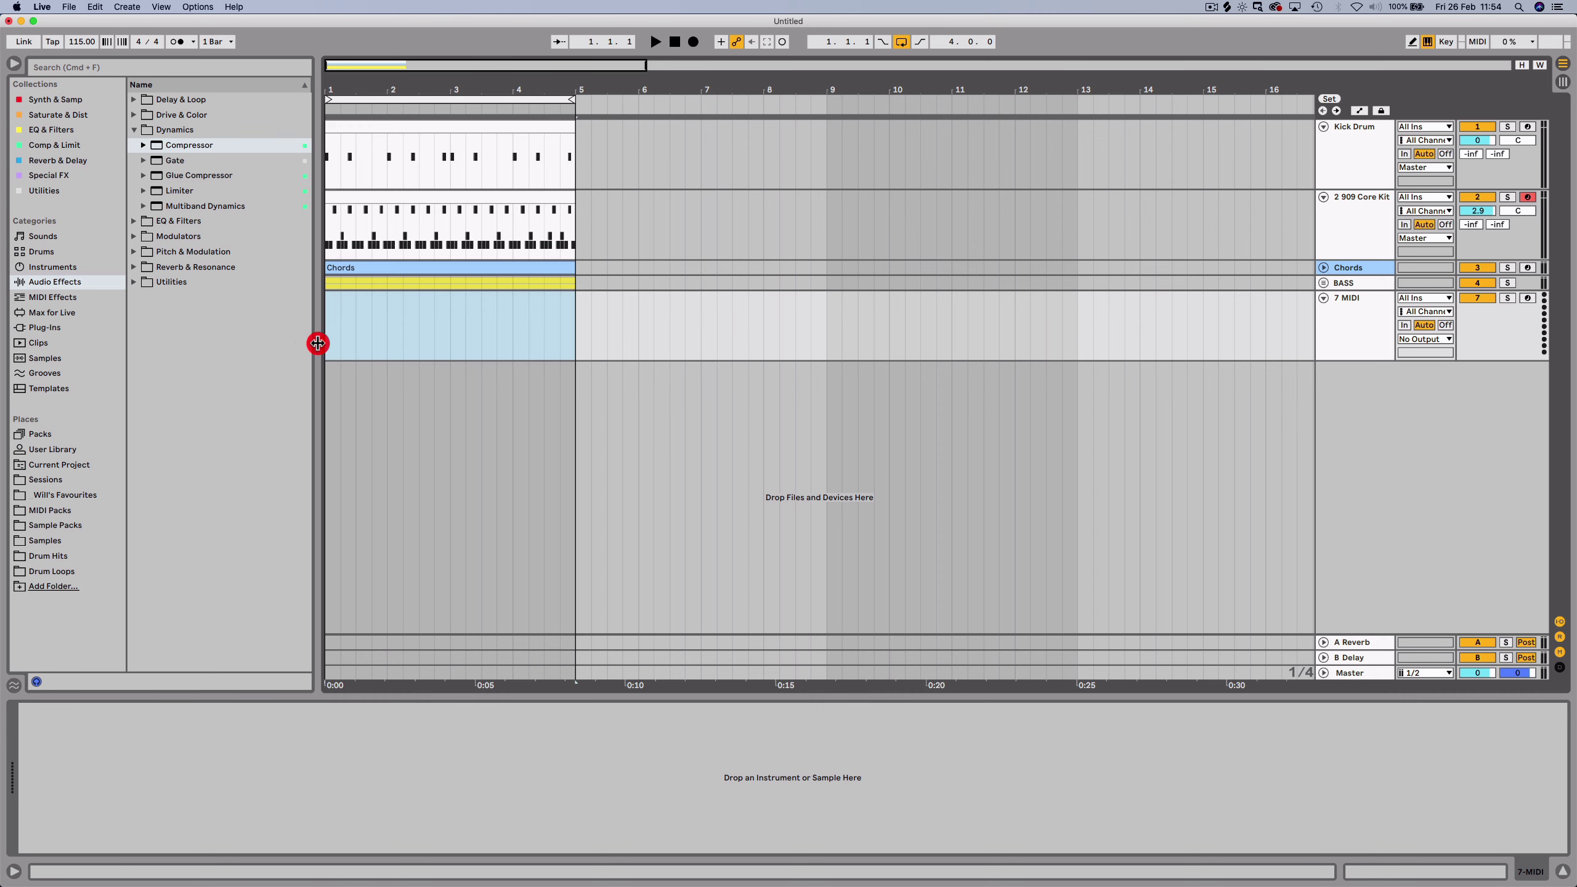
key("shift+super+m")
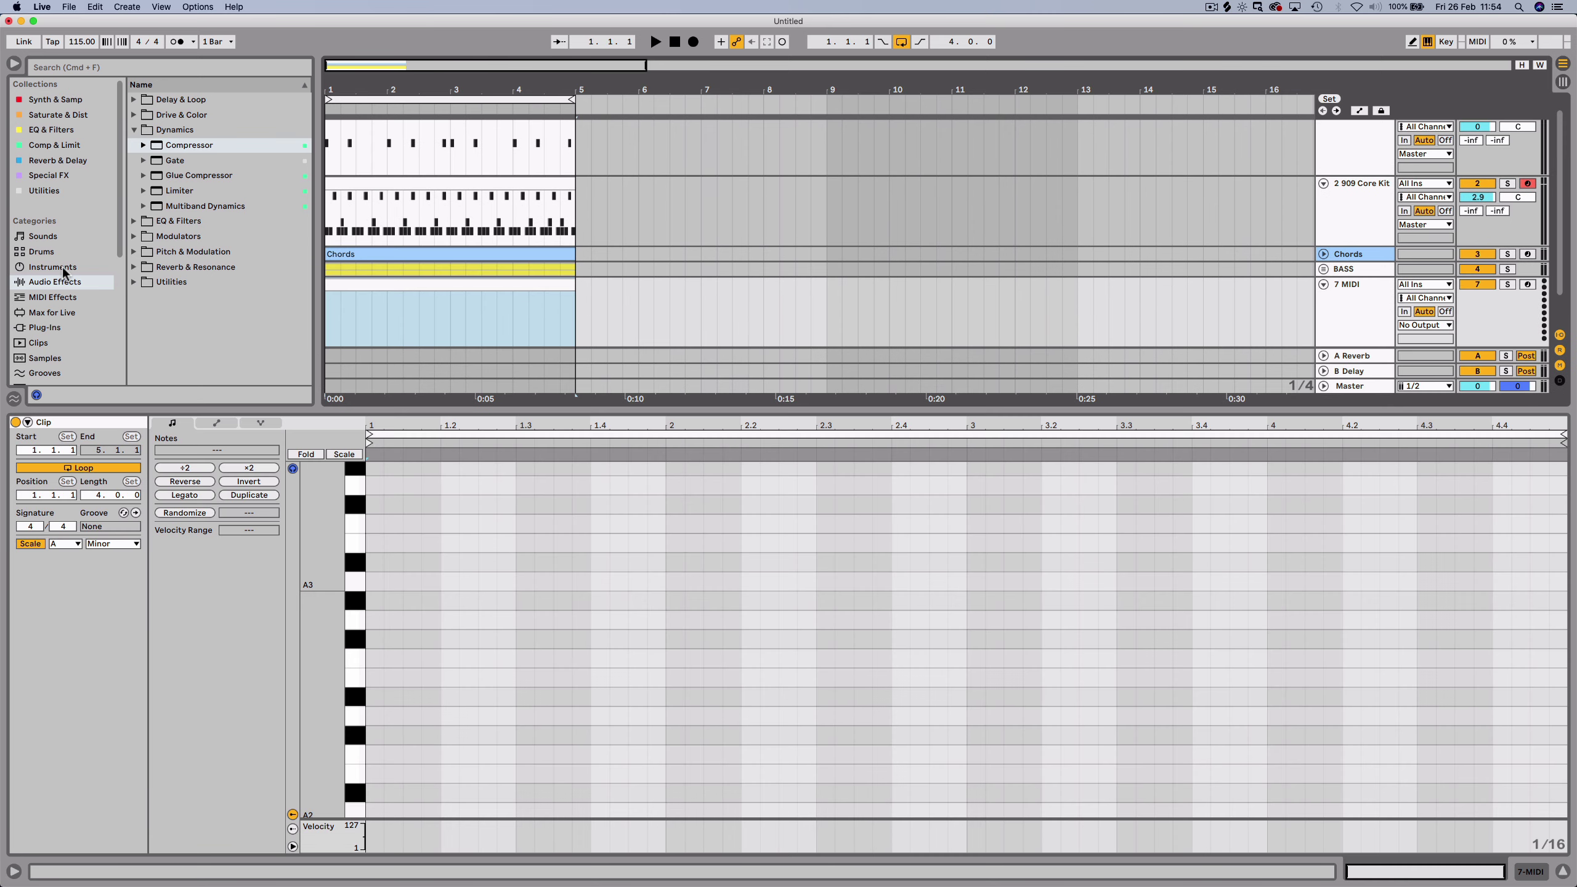
Browse the Guitar & Plucked sounds and load Clean Bright Guitar.adv onto the new MIDI track.
left_click(35, 240)
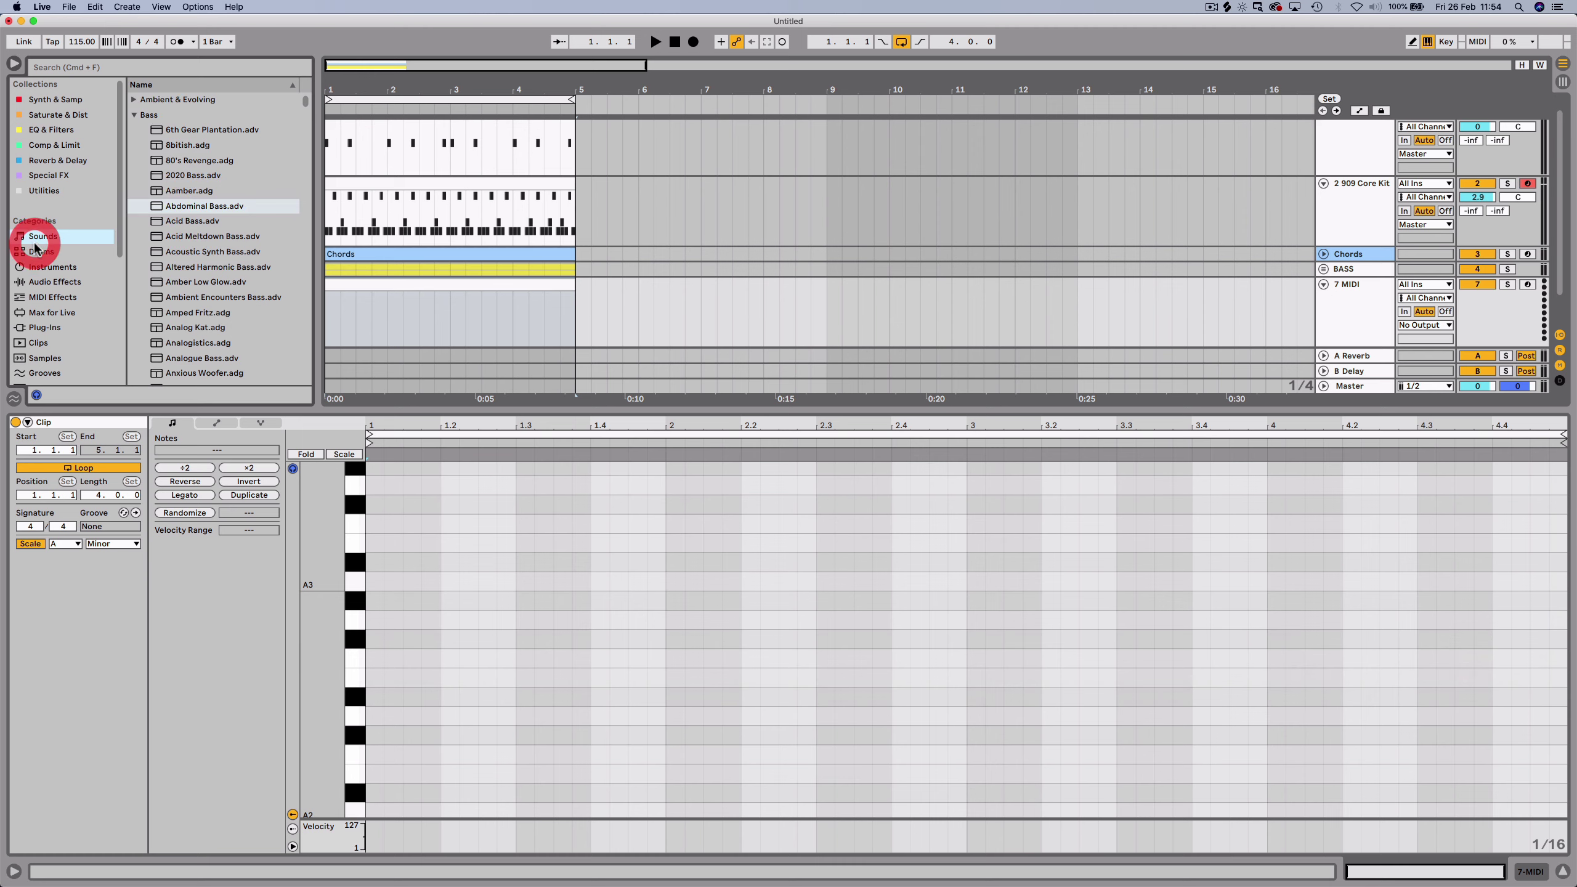
left_click(136, 116)
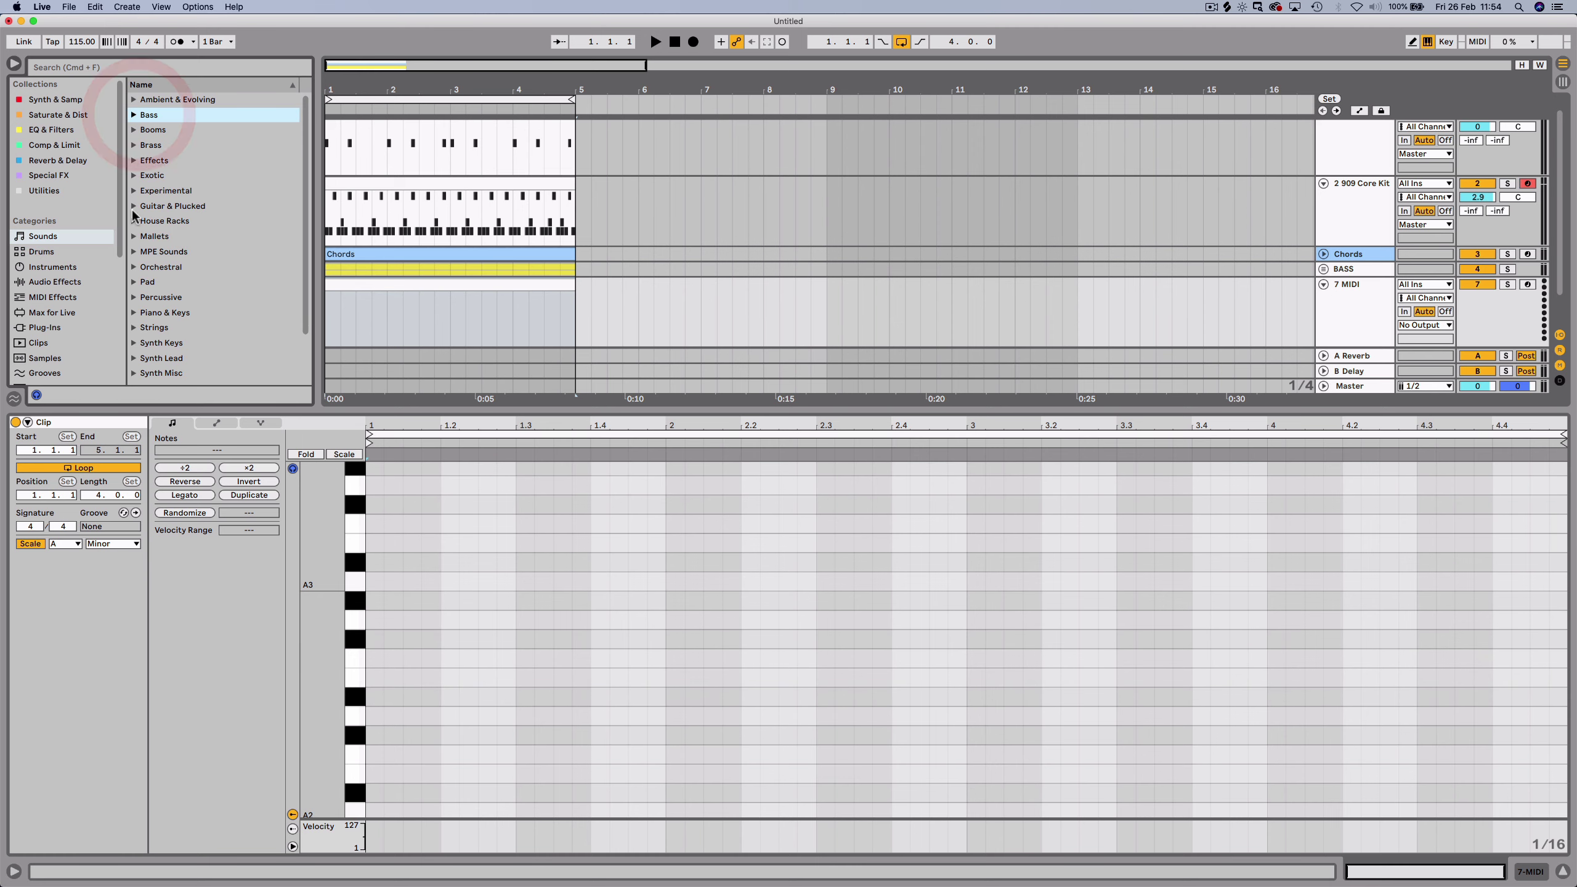
left_click(133, 207)
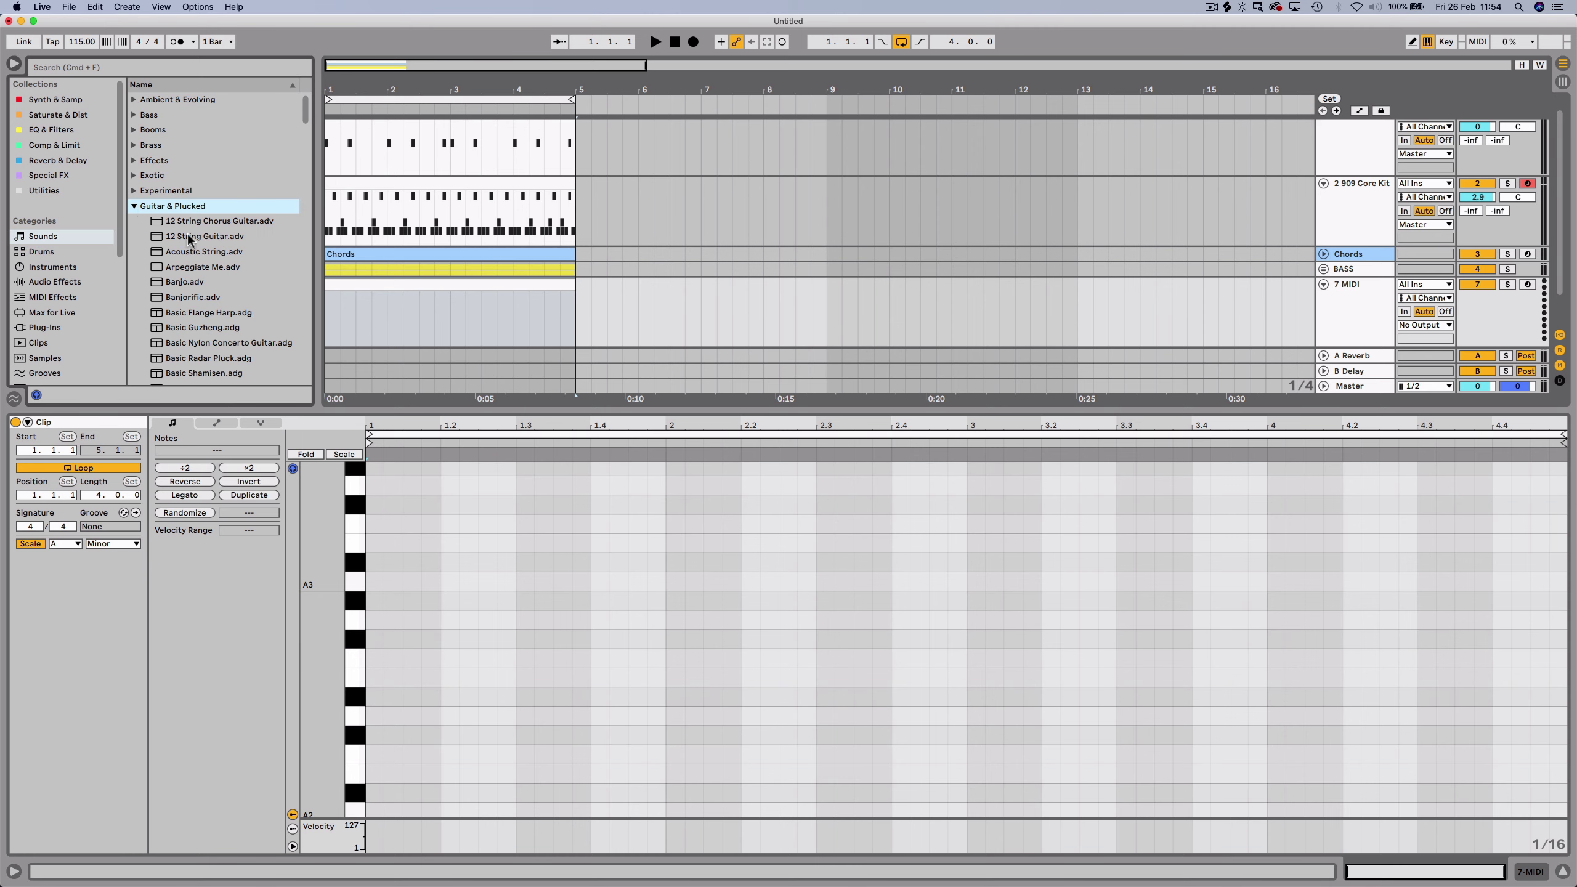
scroll(192, 236, "down", 3)
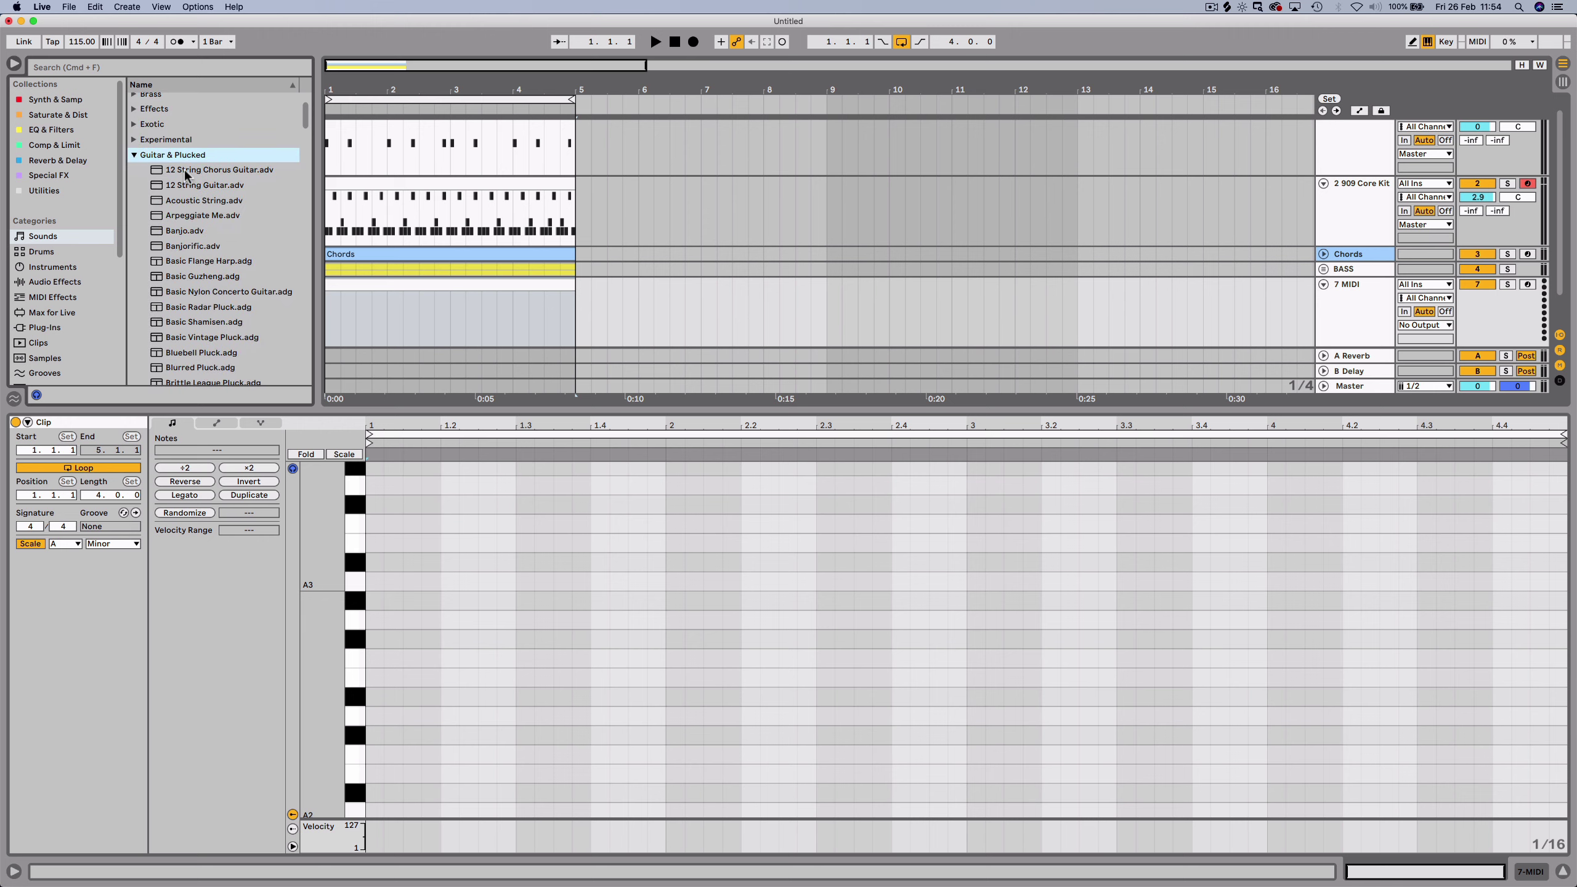
left_click(186, 172)
key("Down")
key("Down")
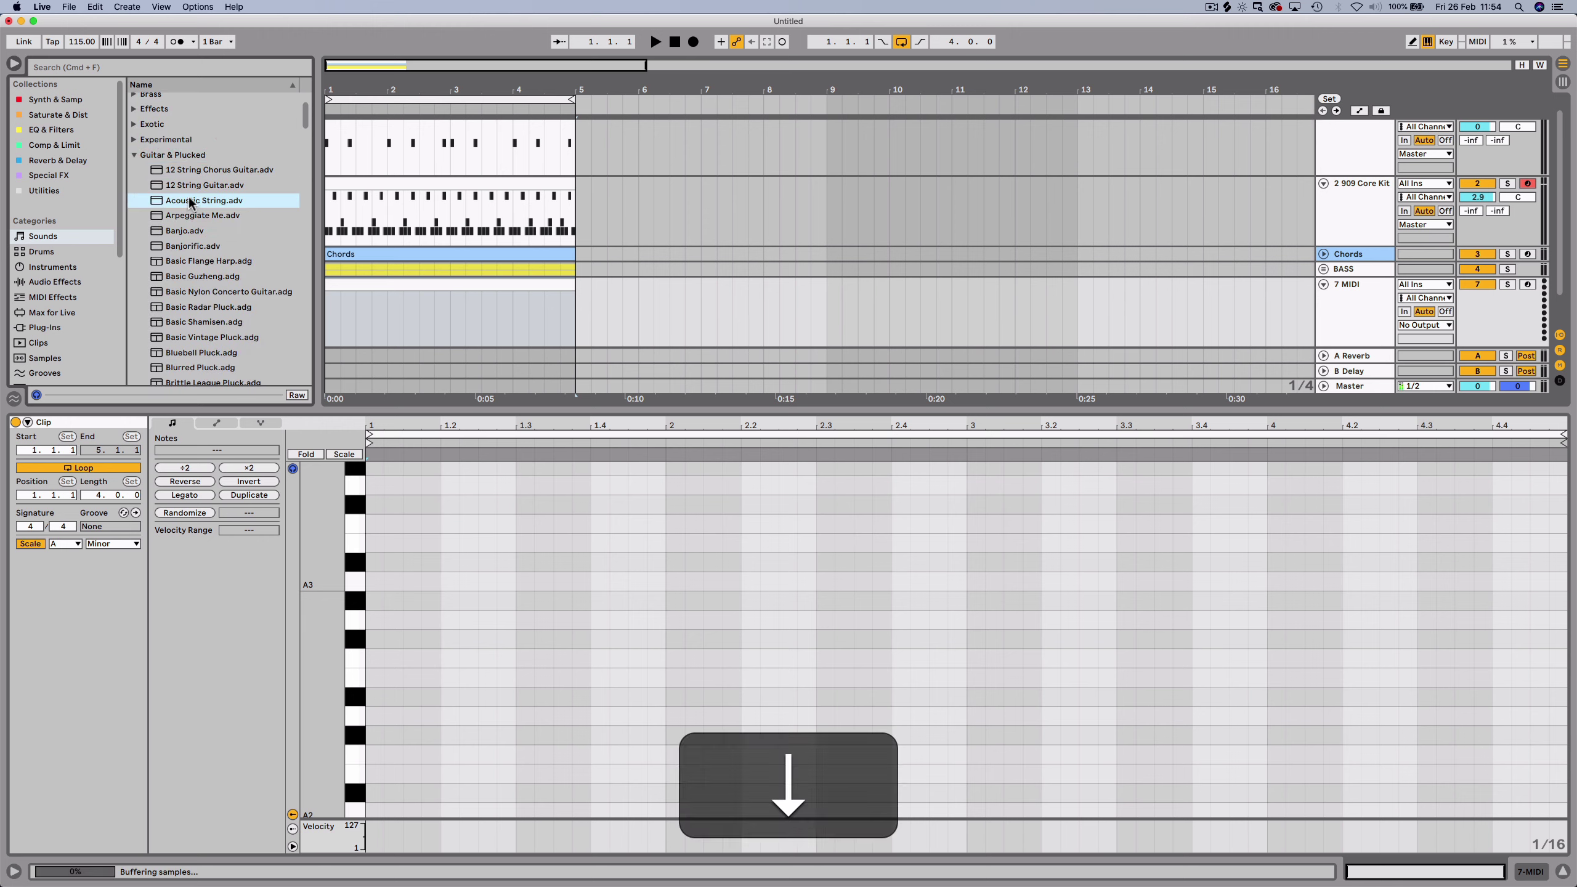
scroll(190, 201, "down", 5)
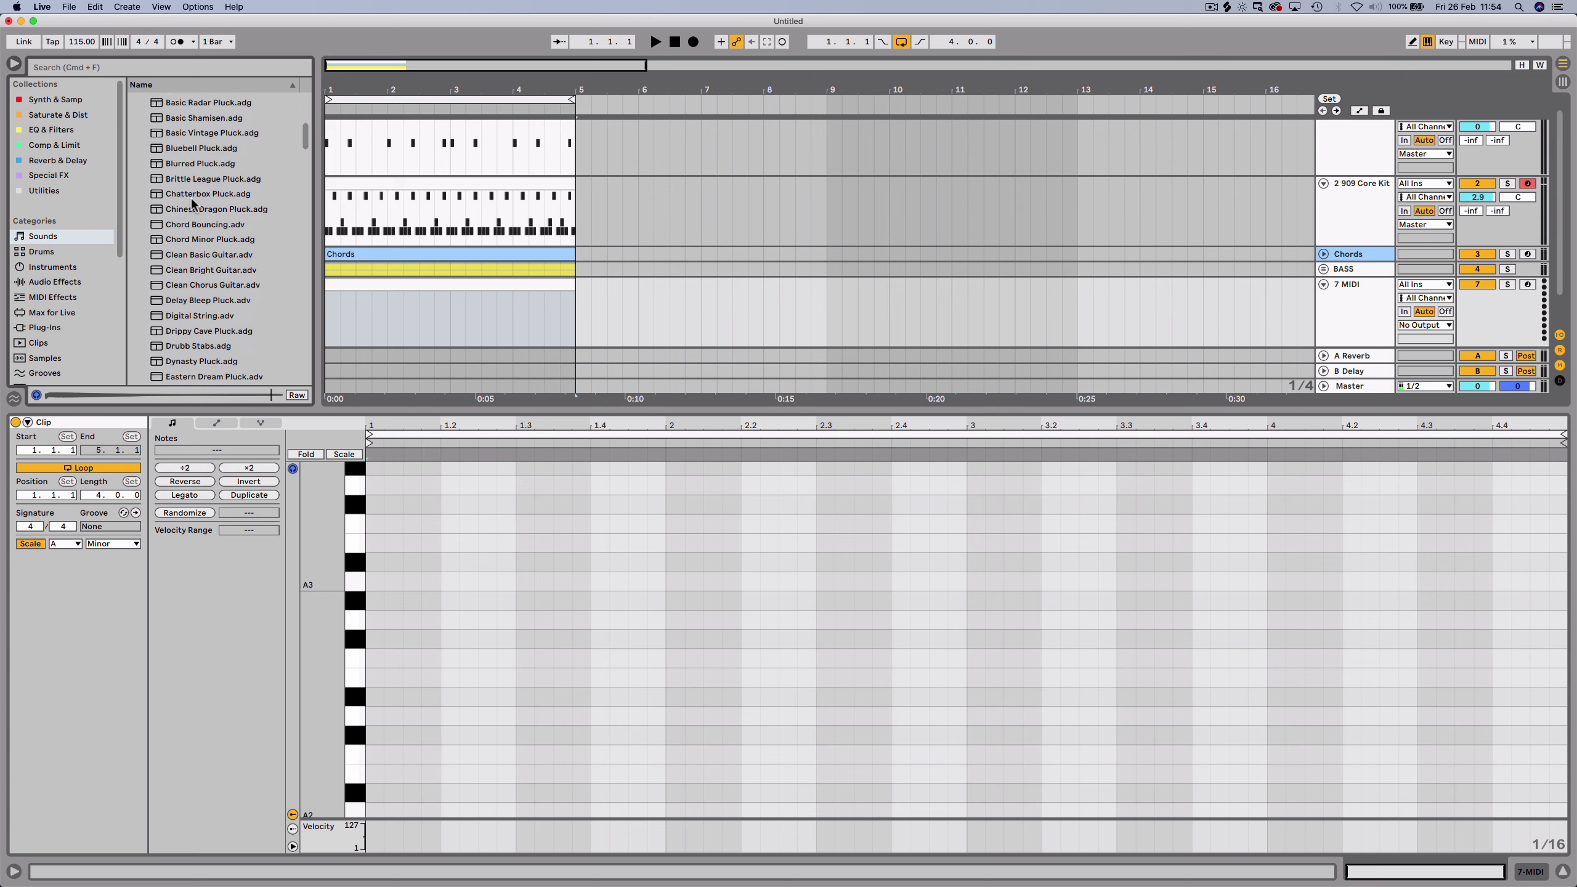
scroll(191, 198, "down", 2)
double_click(191, 199)
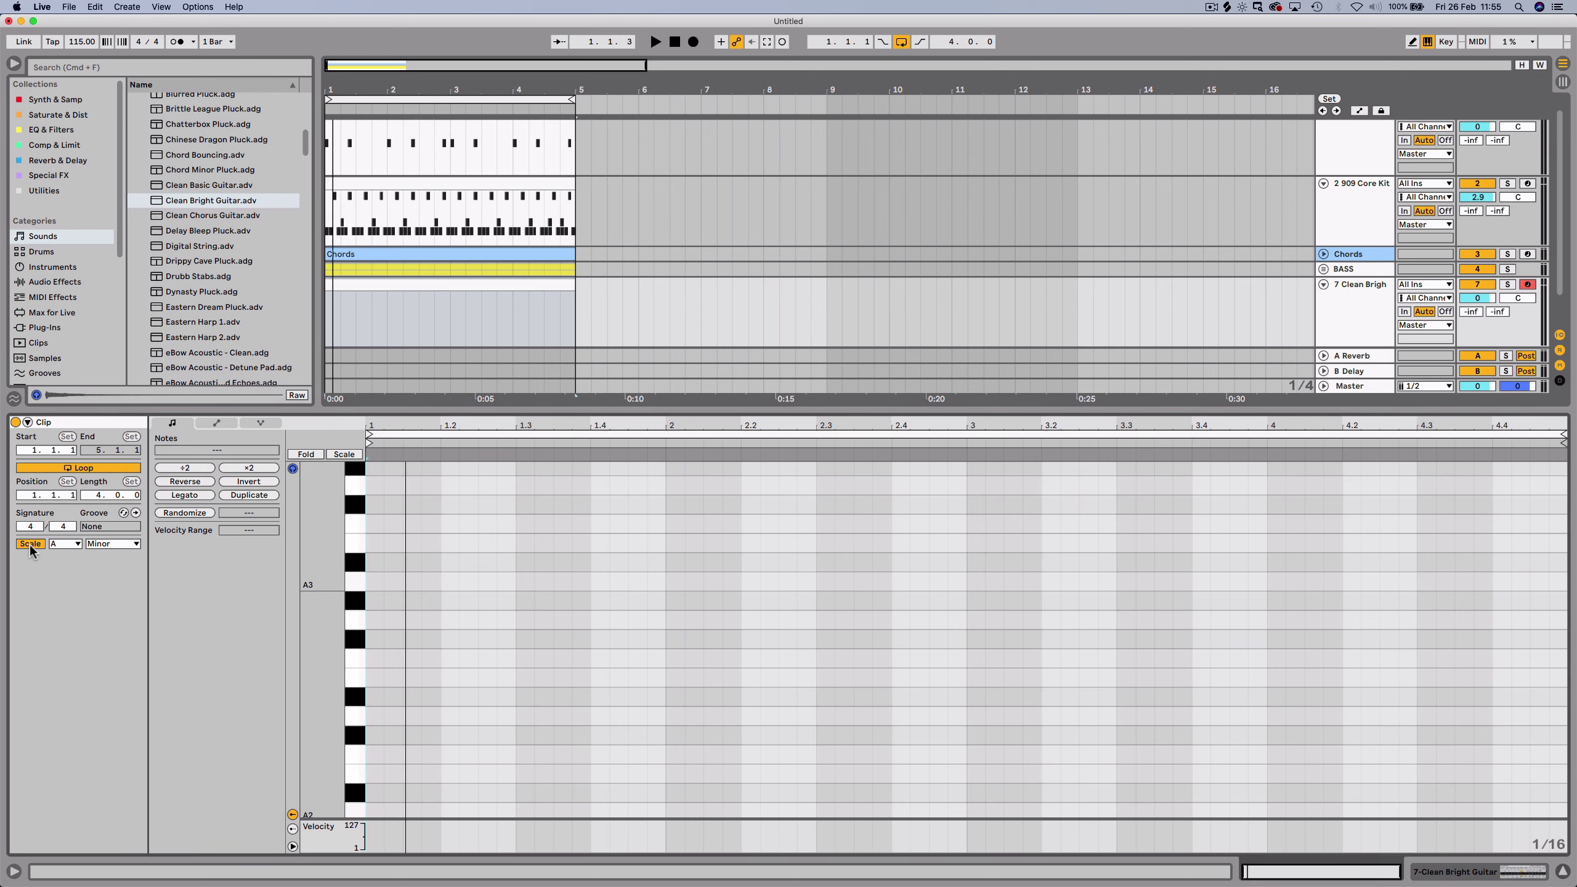
Limit the guitar clip's note rows to the A Minor scale, write a four-bar melody of sixteenth notes between F3 and E4, and play it.
left_click(345, 454)
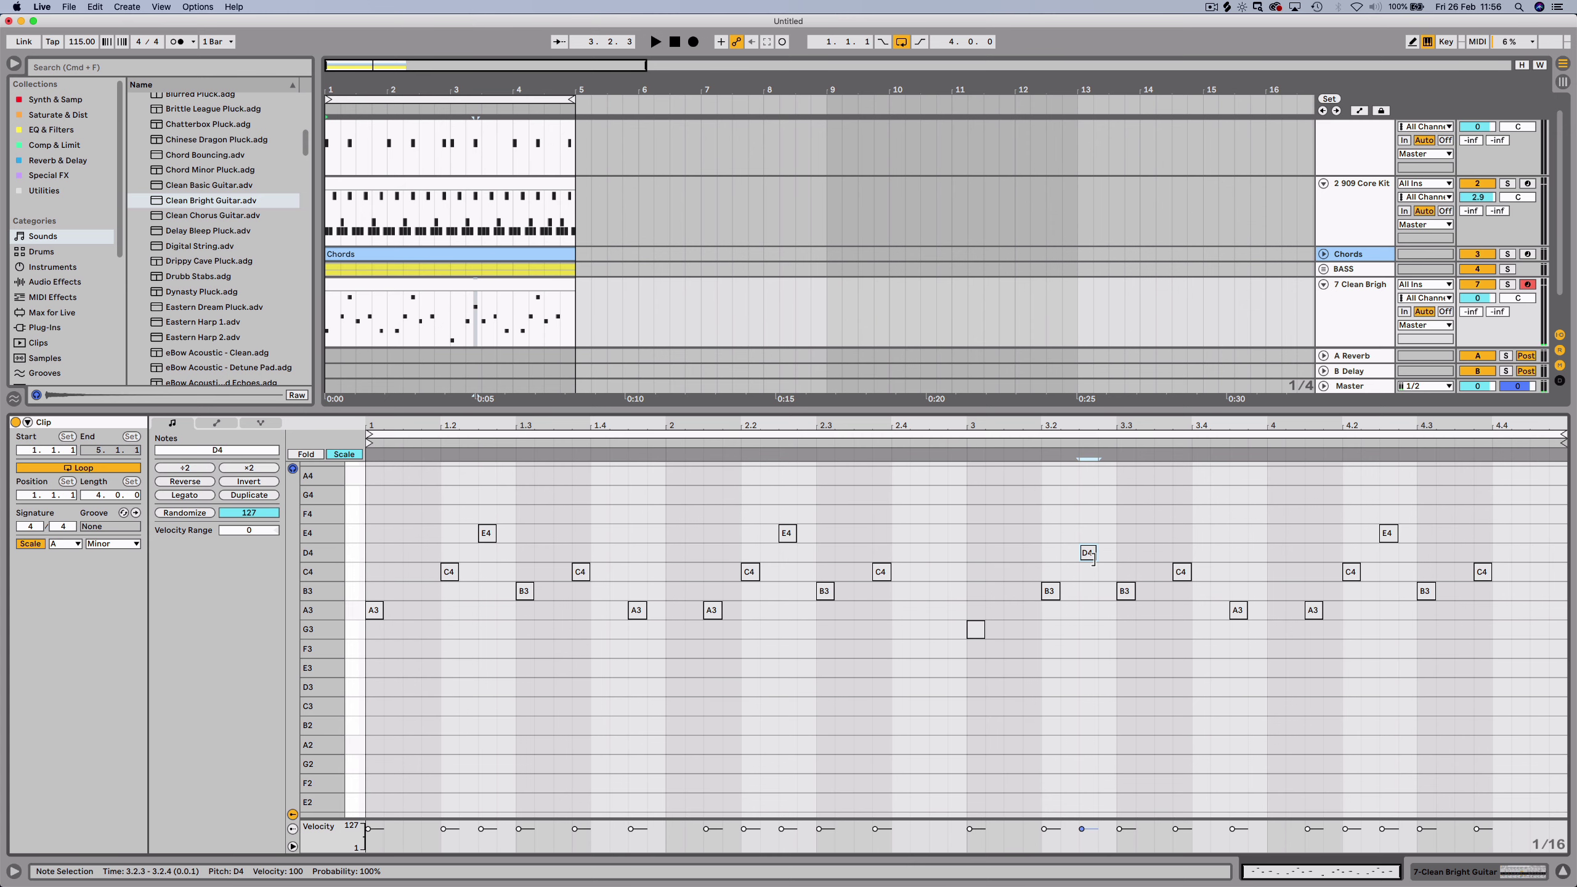
left_click(1482, 572)
key("space")
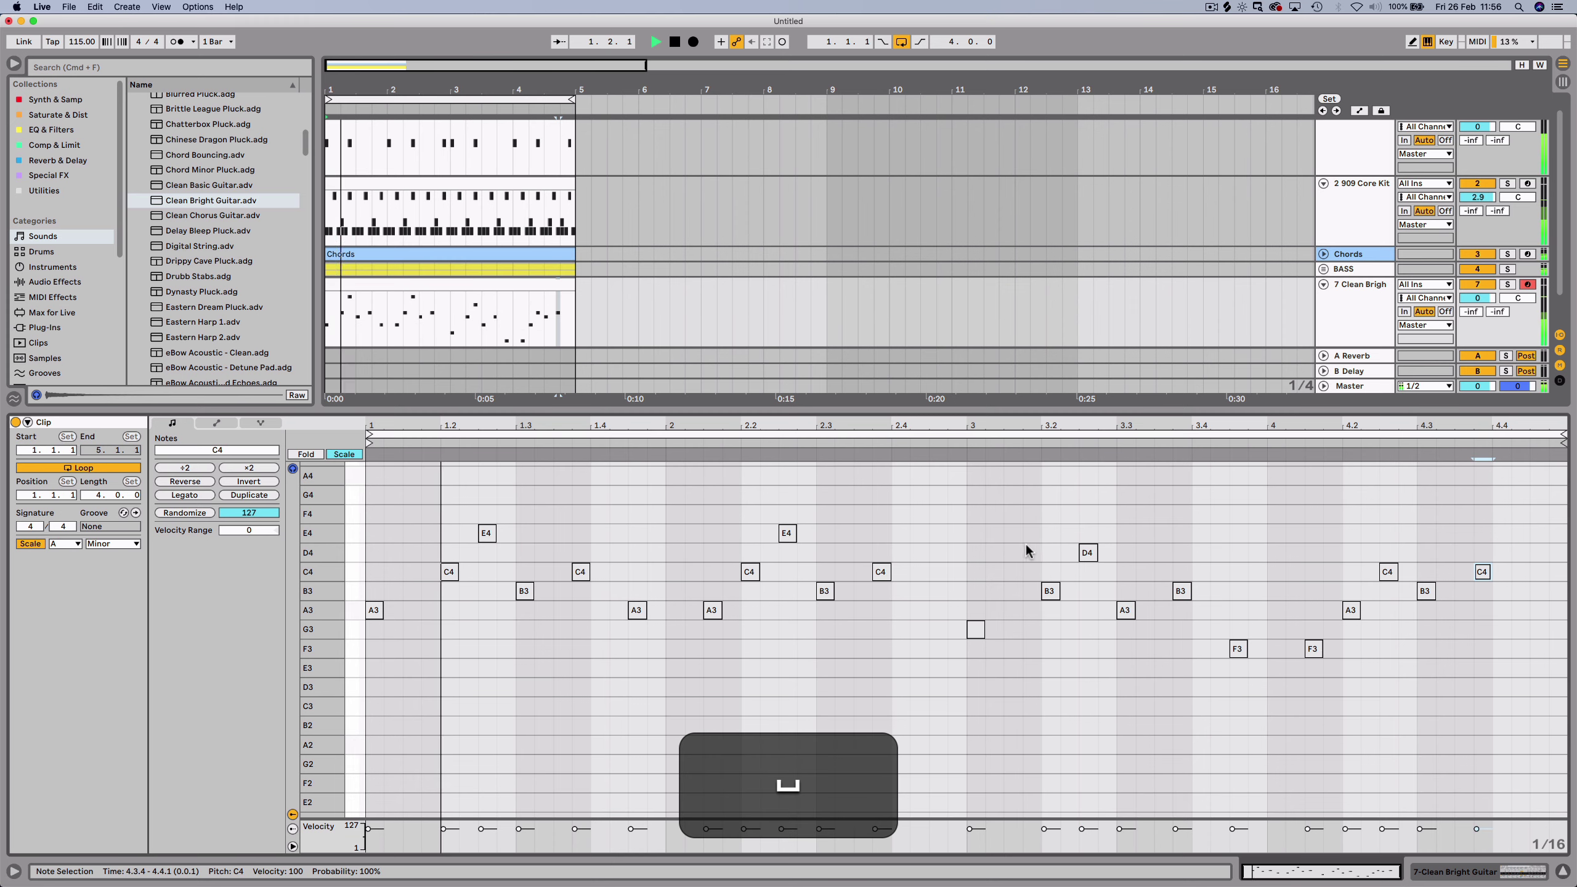
Preview the guitar presets, swap the guitar track's instrument for Clean Chorus Guitar.adv, and play the loop with it.
key("shift")
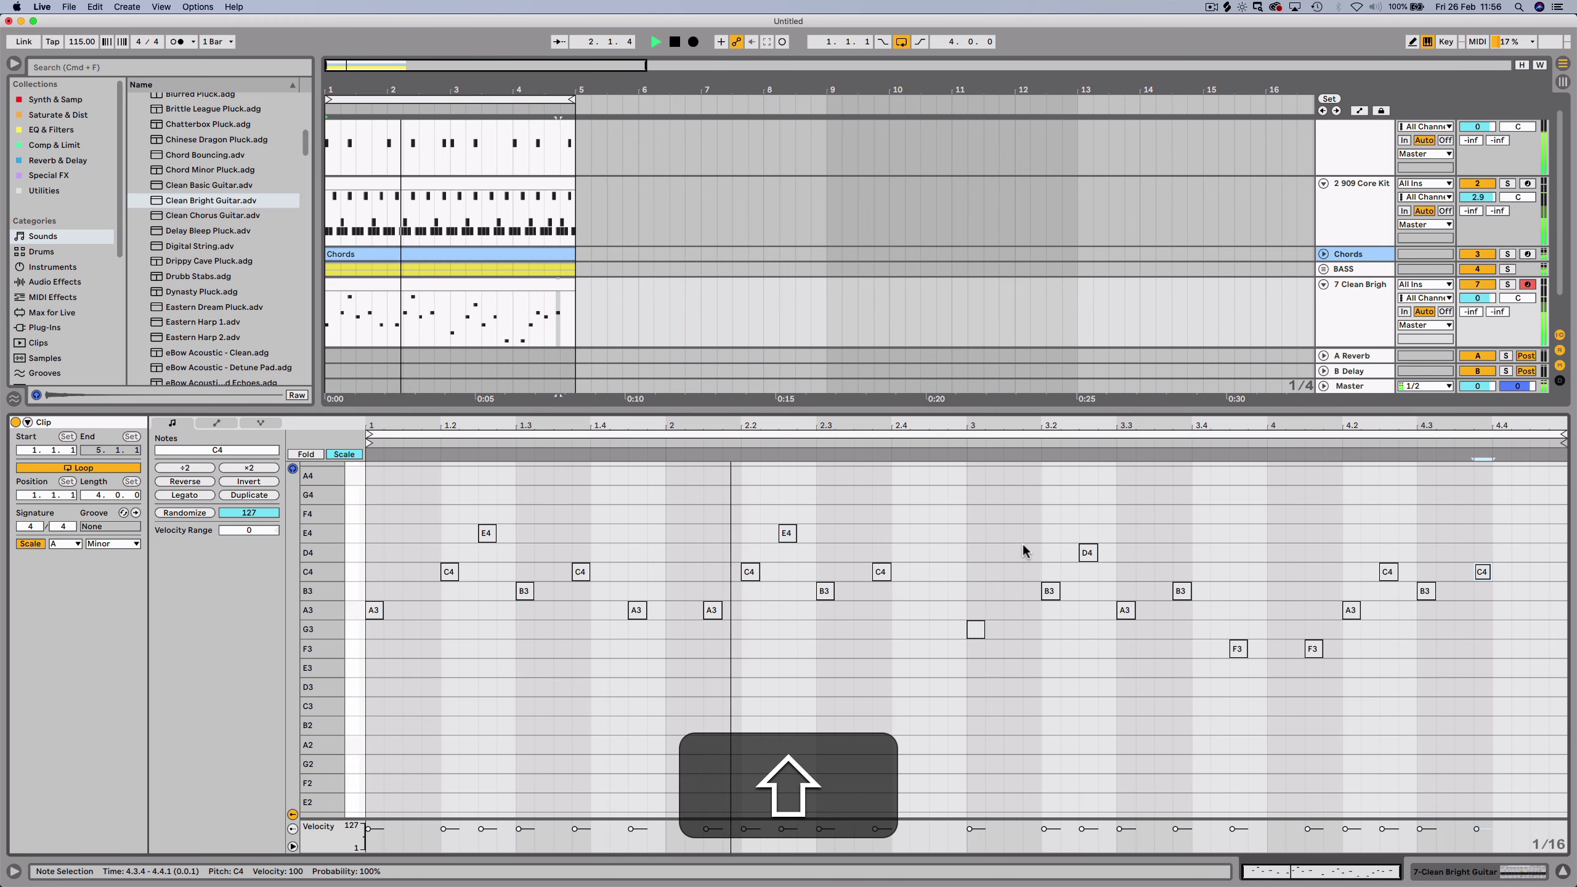
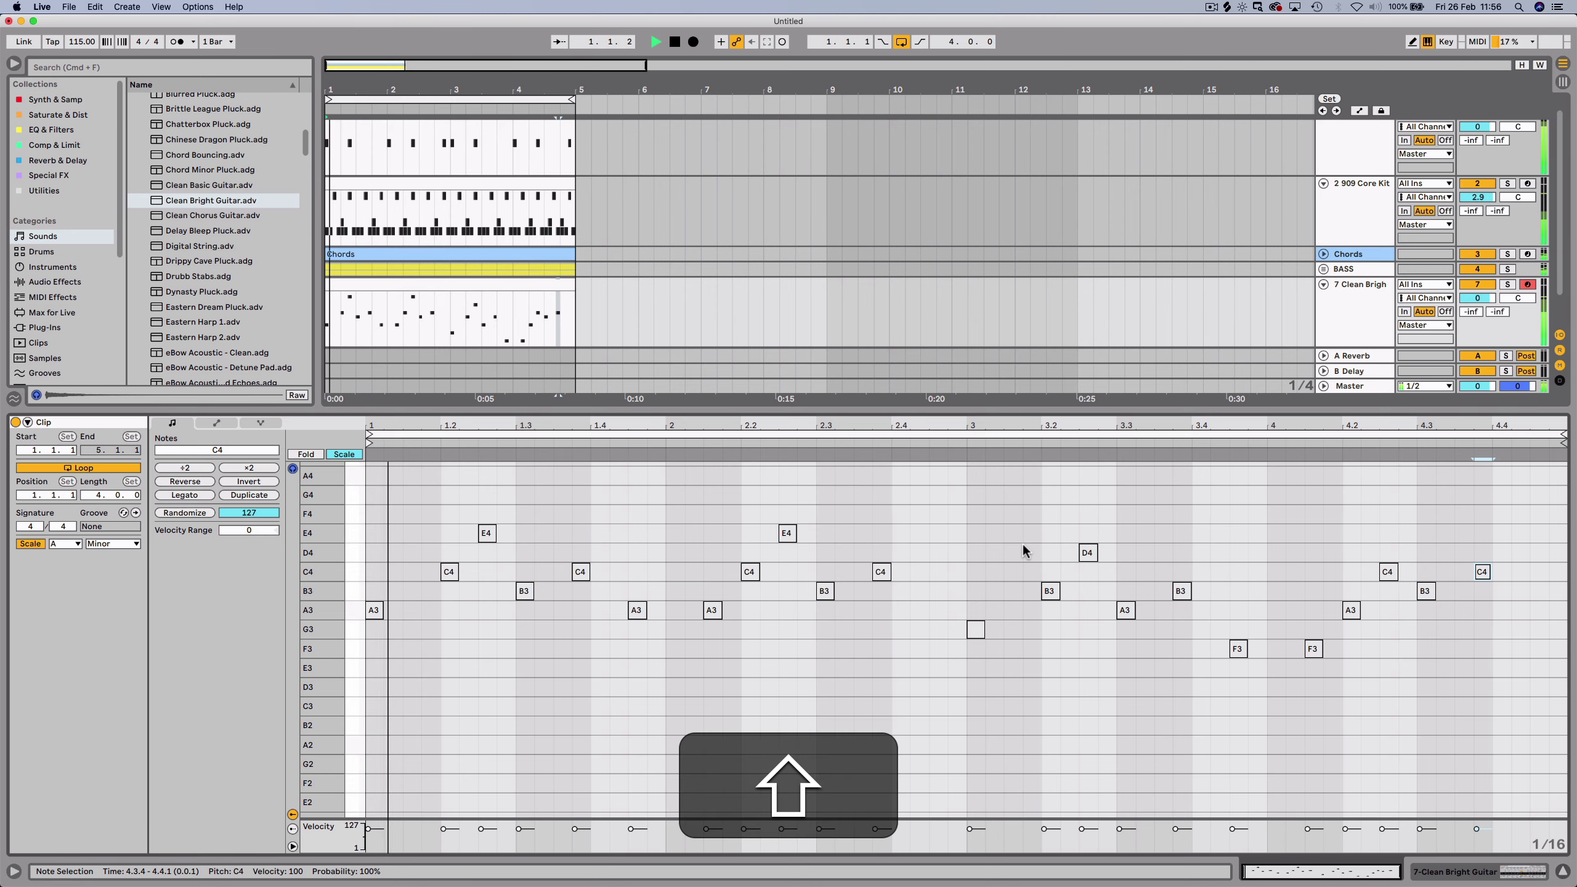
key("shift+Tab")
left_click(194, 216)
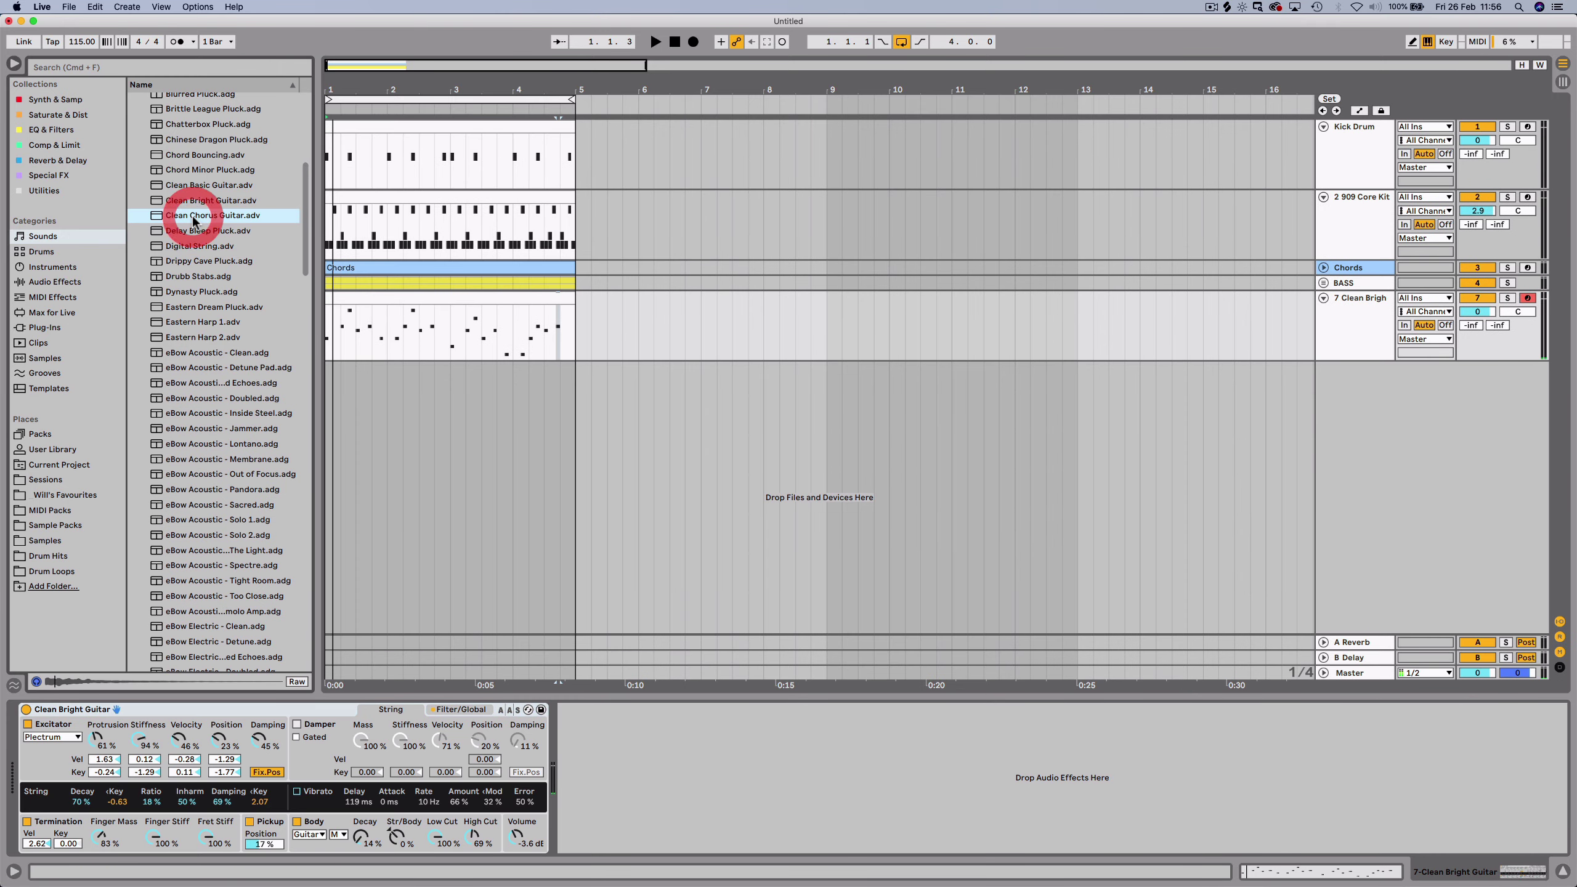
key("Down")
key("Up")
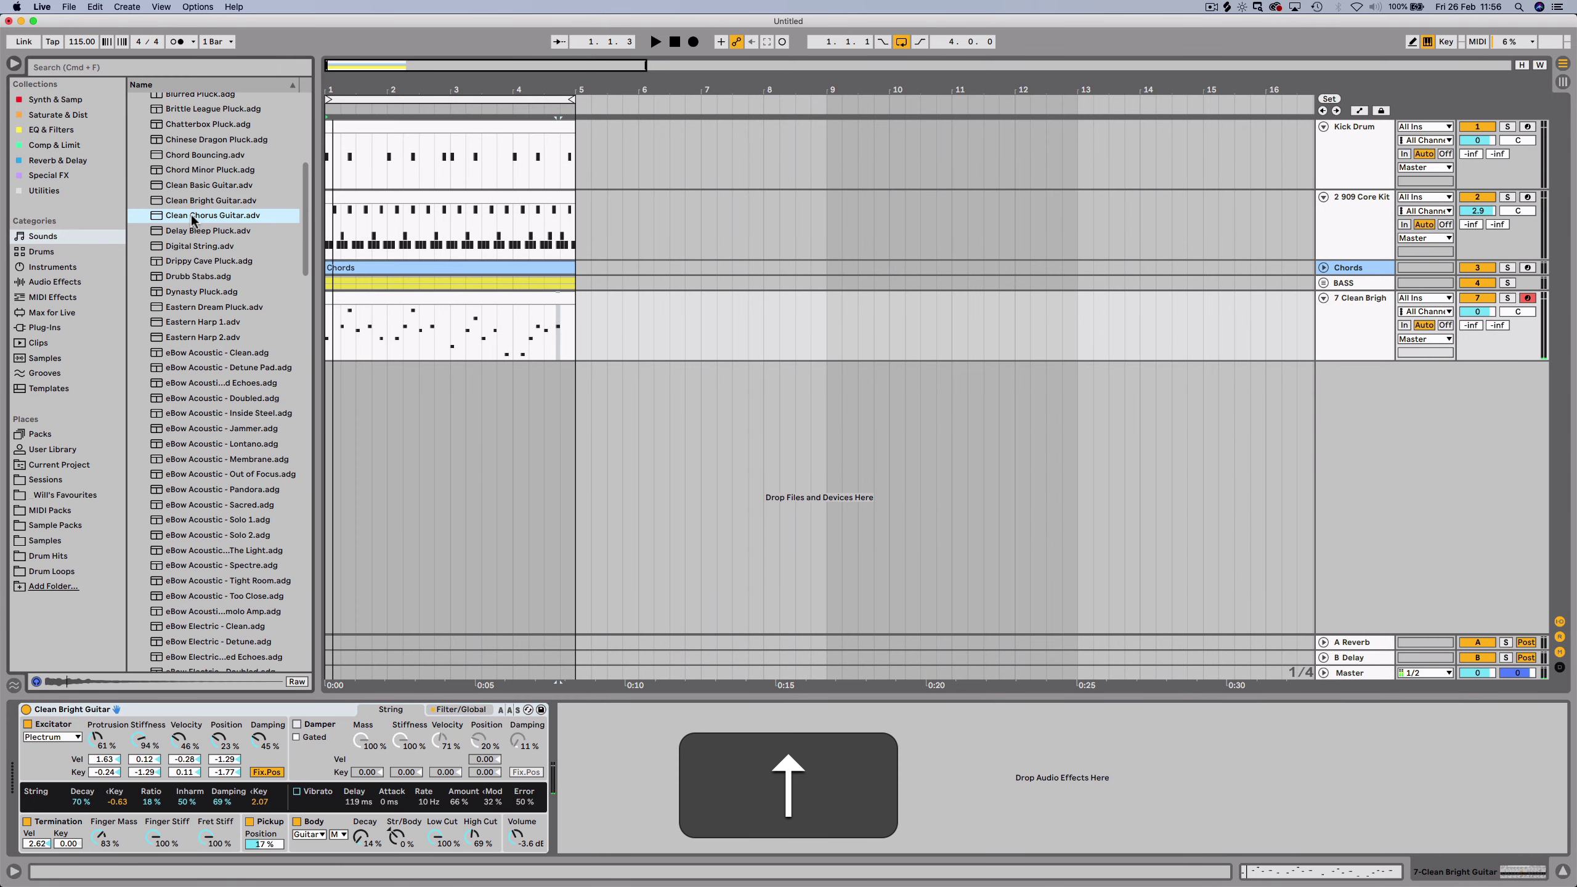
left_click_drag(208, 214, 378, 299)
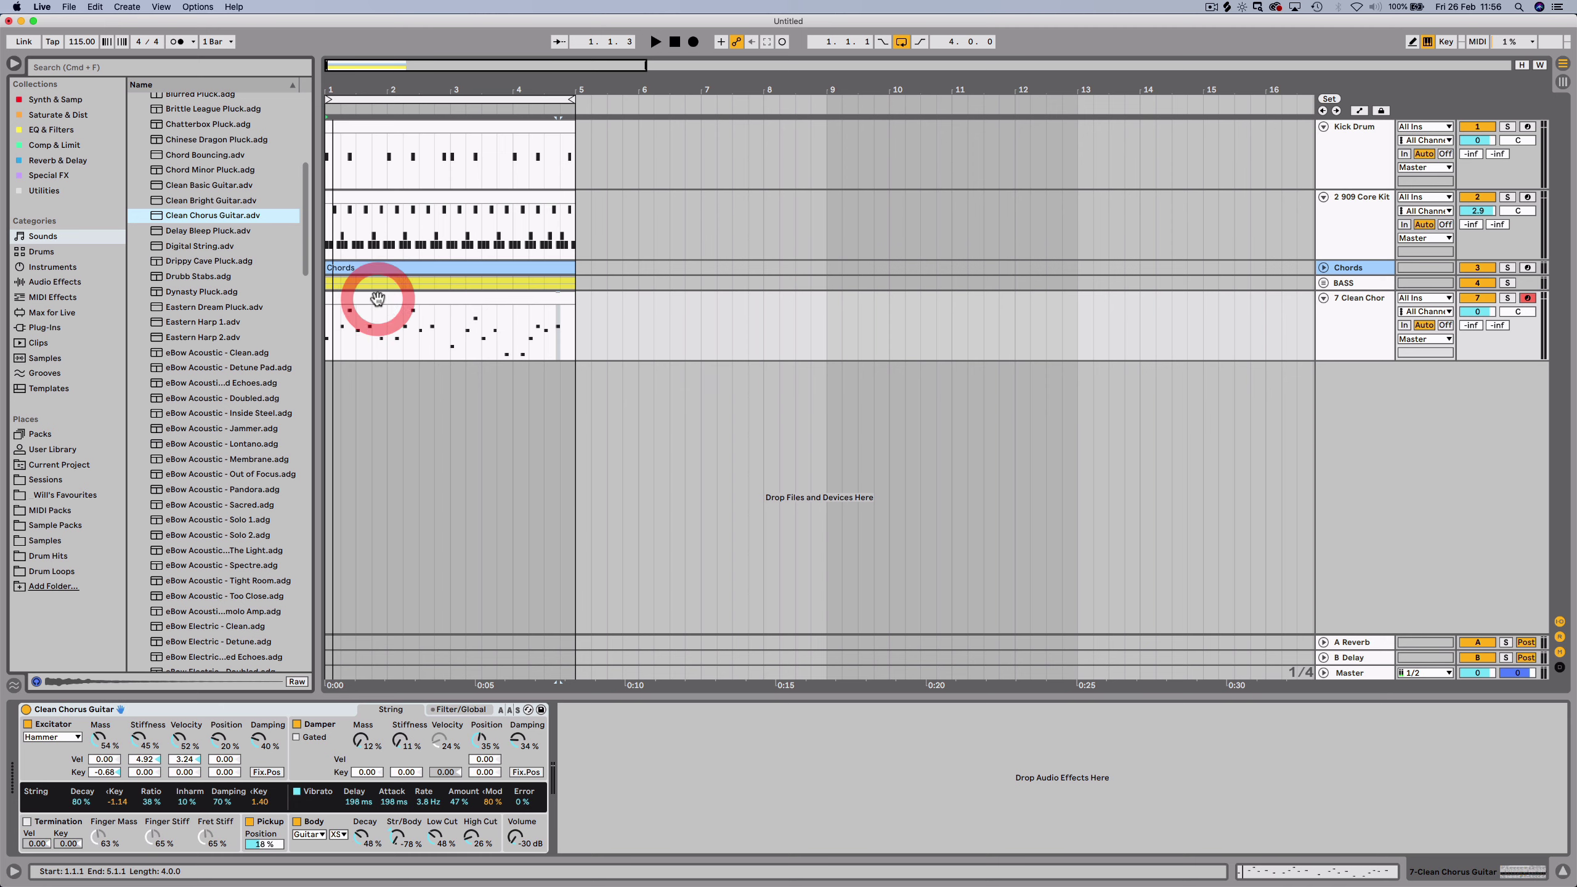
key("space")
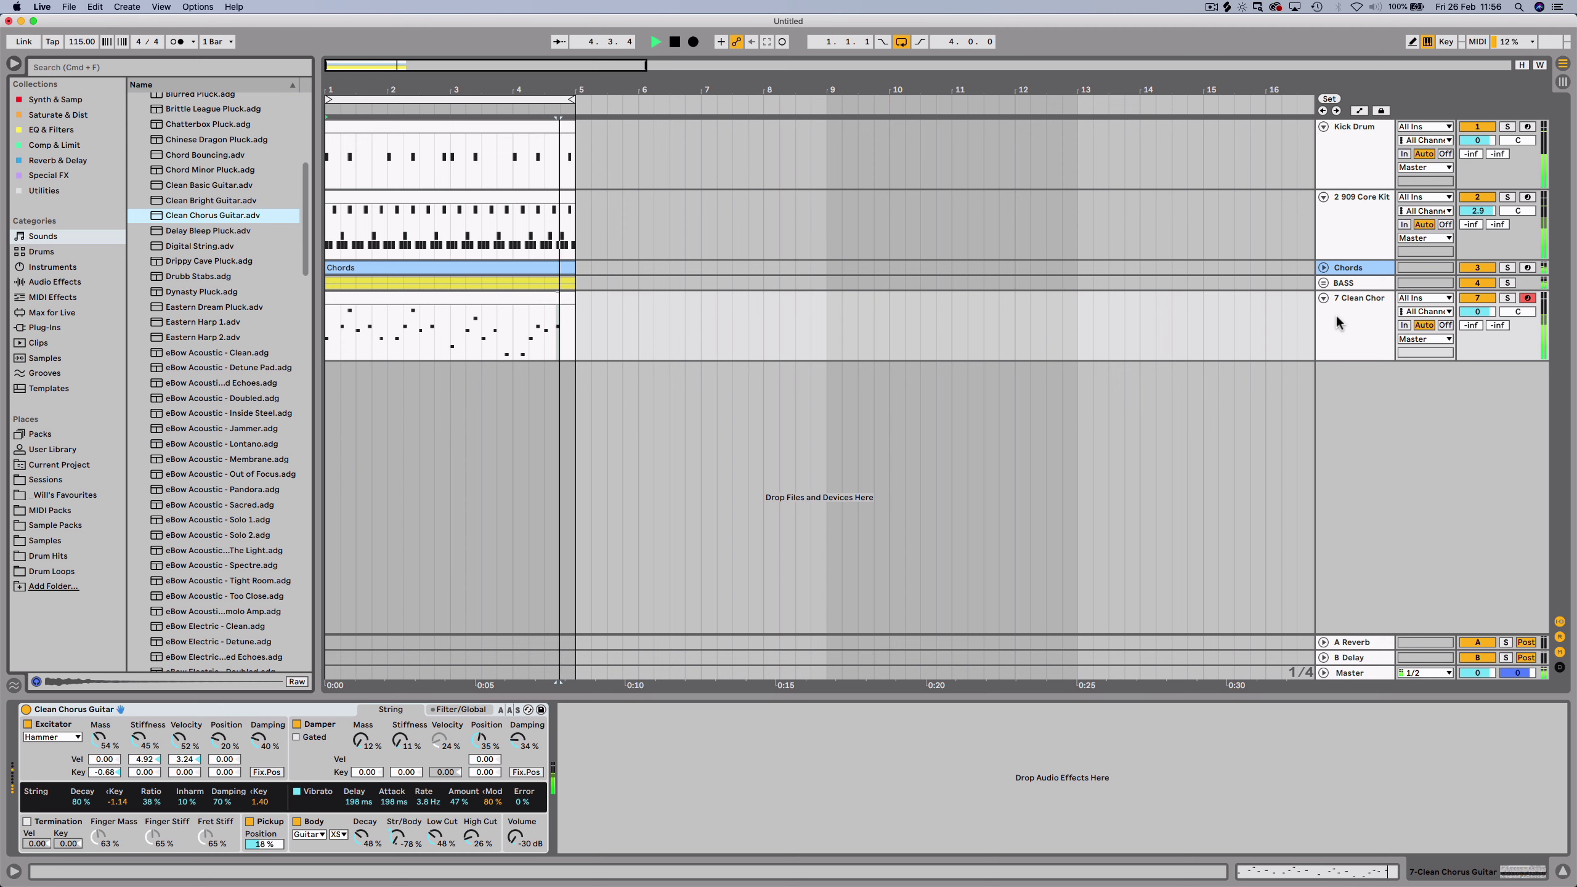
Stop playback, rename the guitar track as Melody, and give it a turquoise colour.
key("space")
key("cmd+r")
type("Melo")
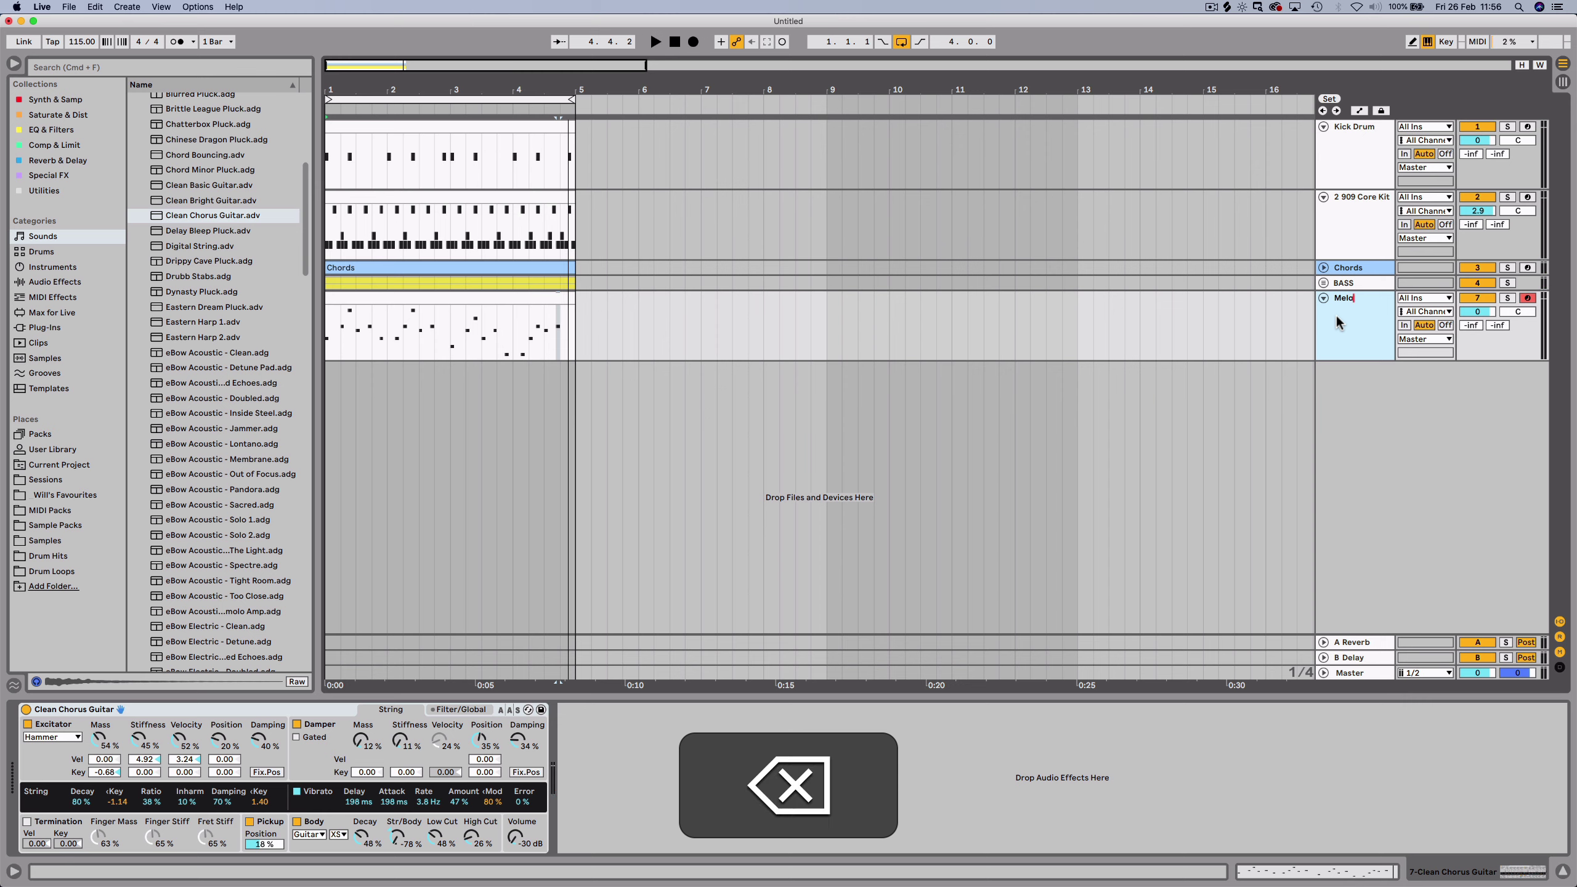
type("dy")
key("Return")
right_click(1335, 316)
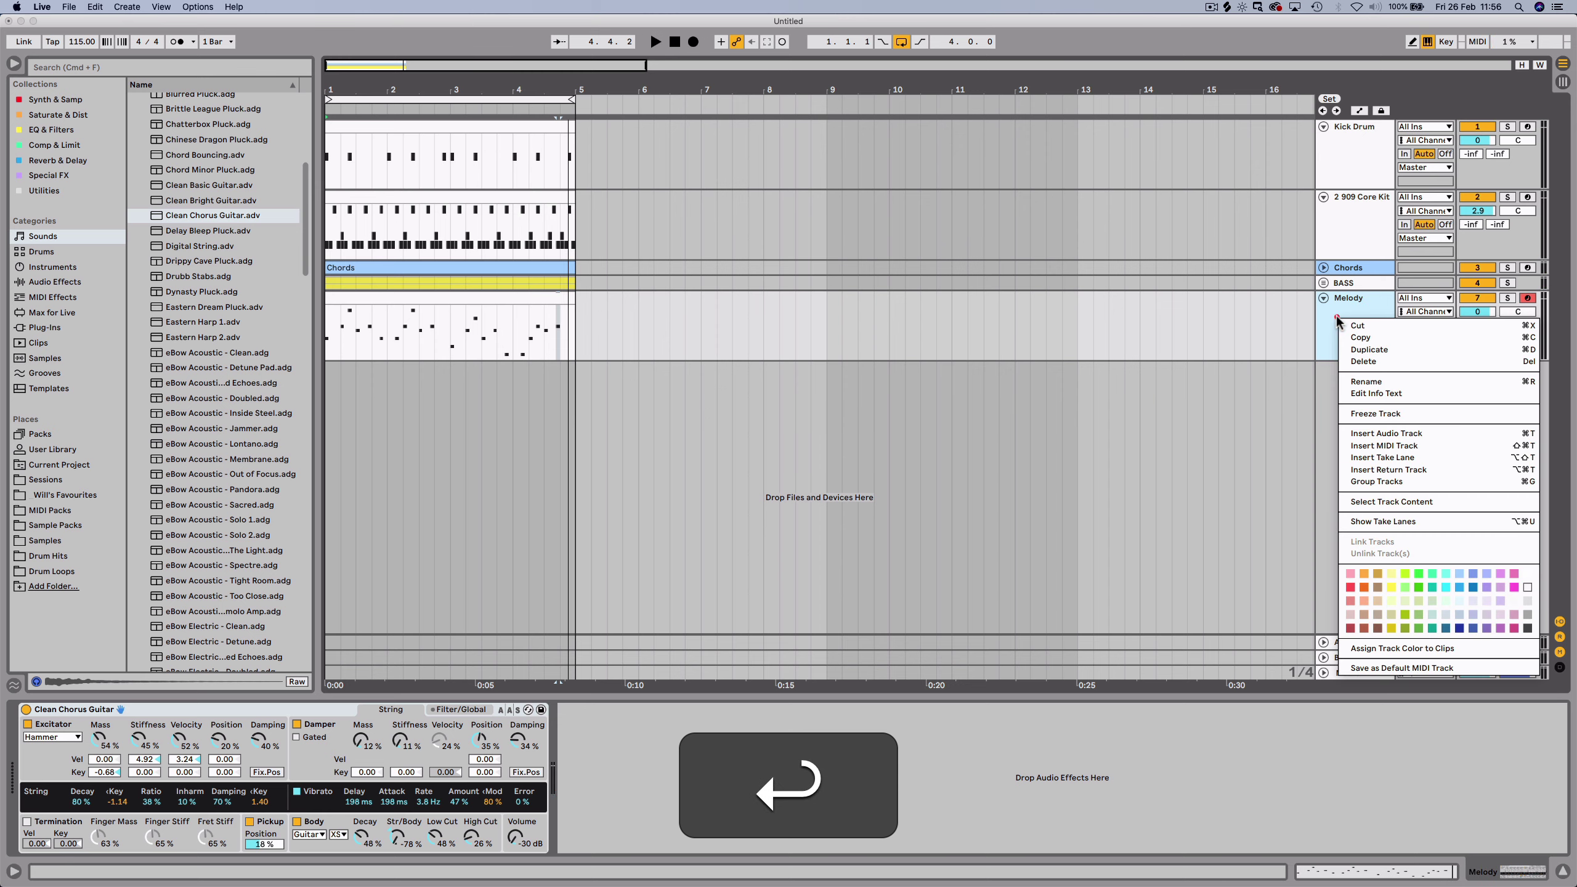
left_click(1449, 573)
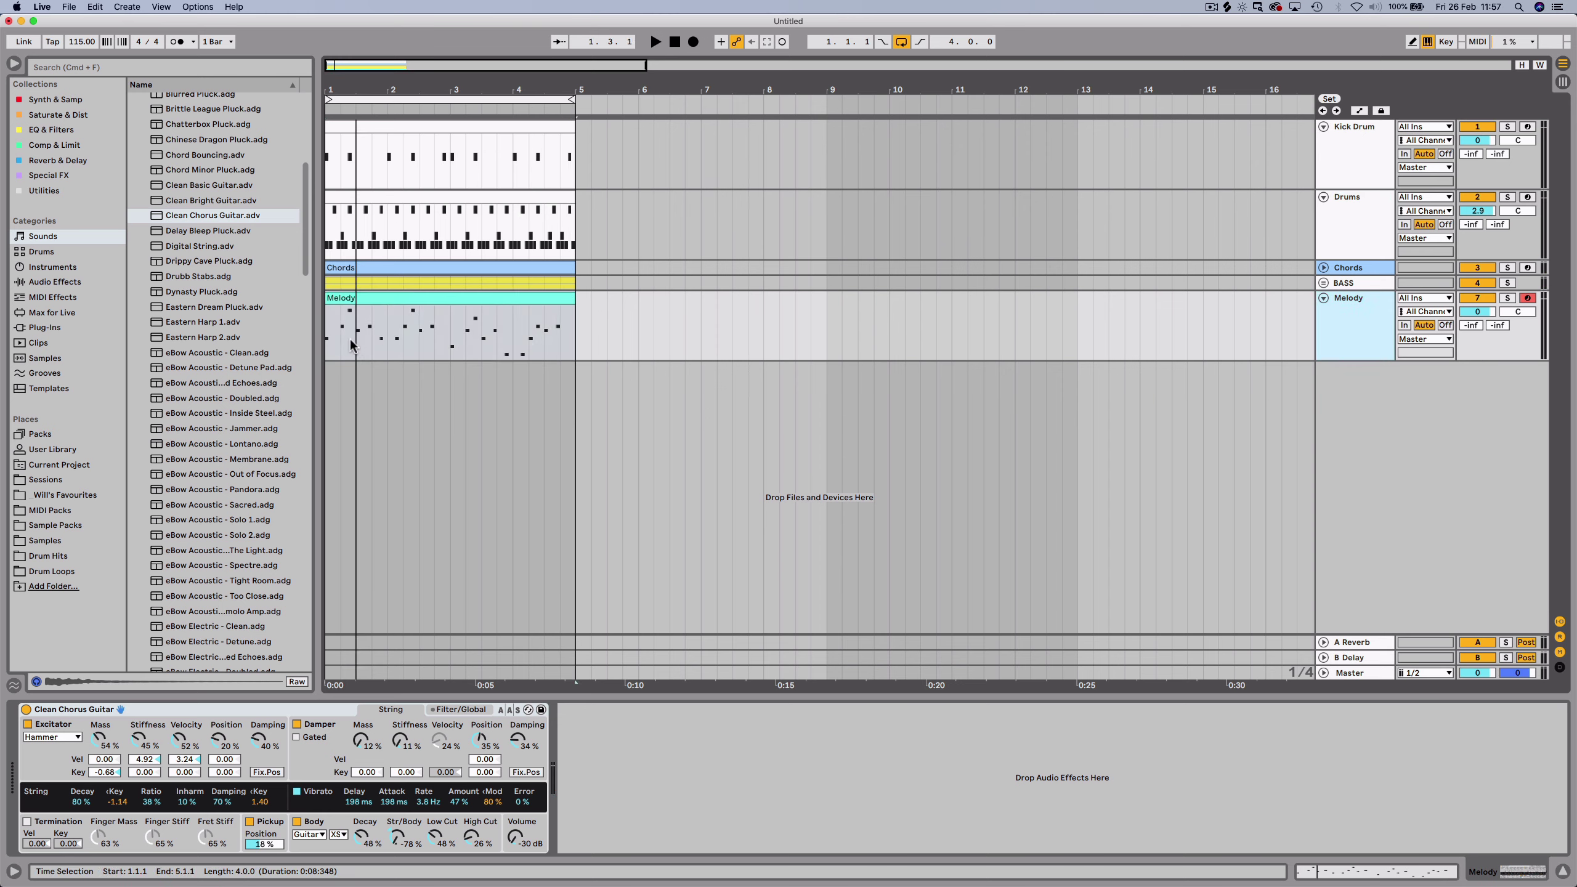
Browse the Delay & Loop audio effects and insert Echo after the guitar instrument on the Melody track.
left_click(58, 281)
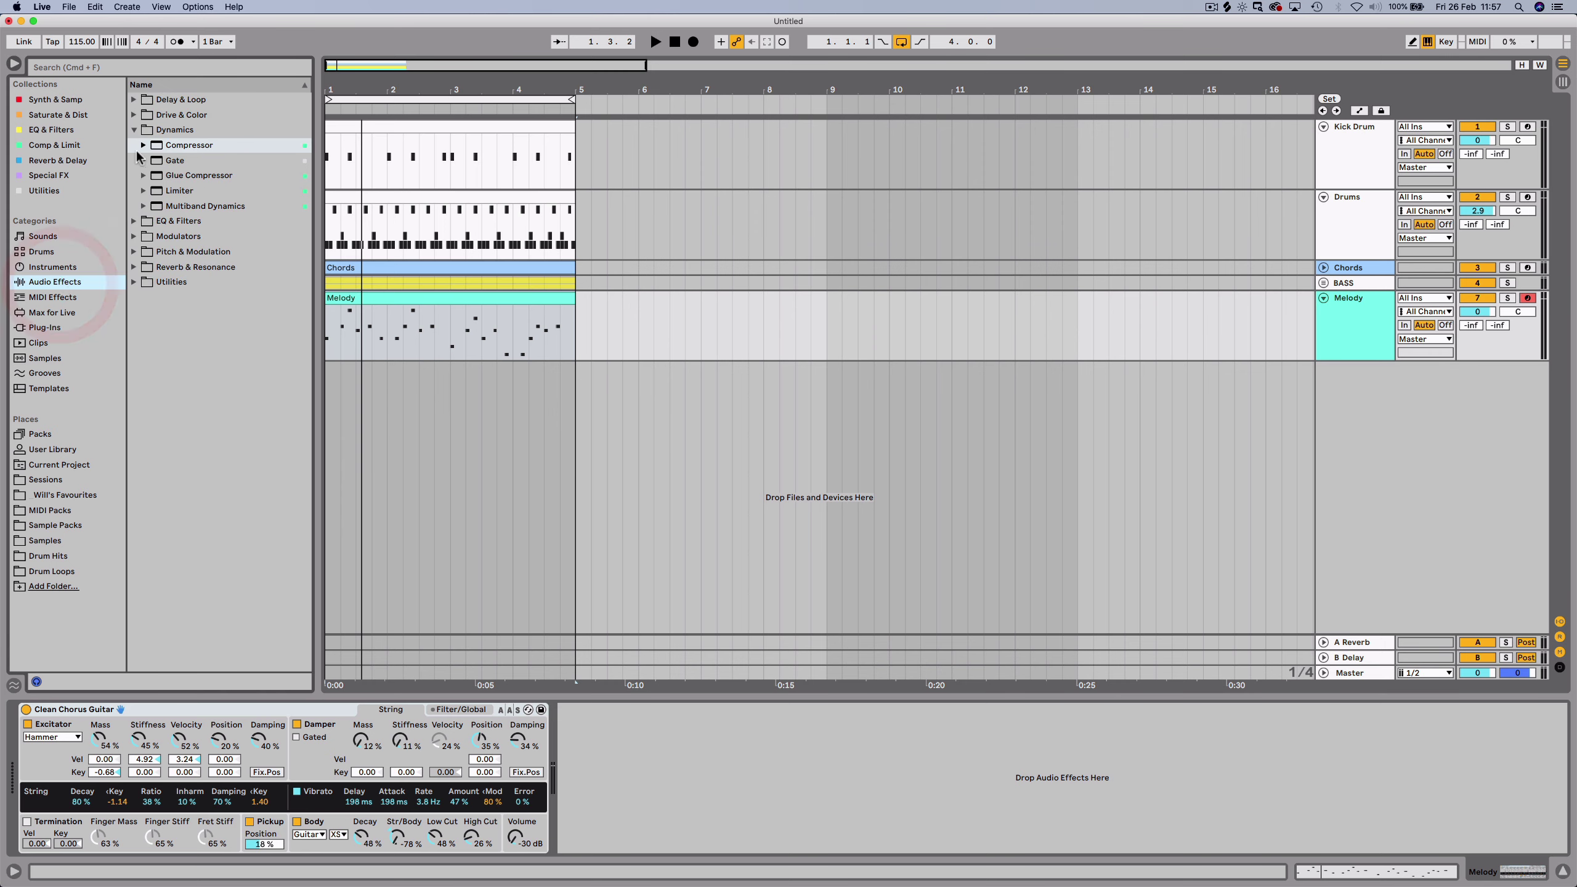
left_click(134, 130)
left_click(134, 99)
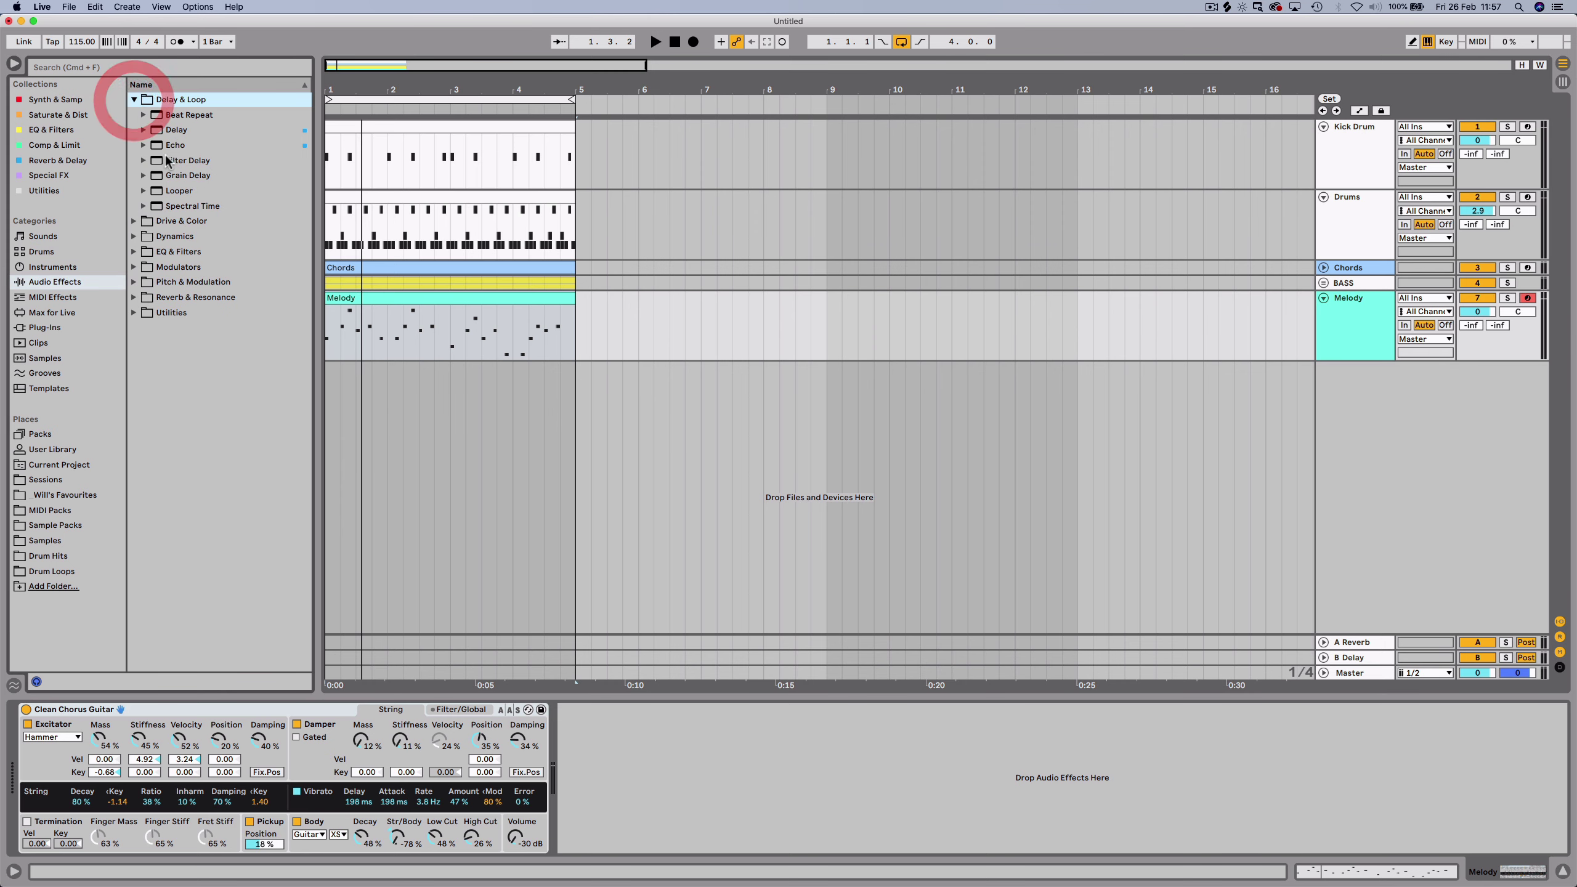
left_click(176, 131)
key("Down")
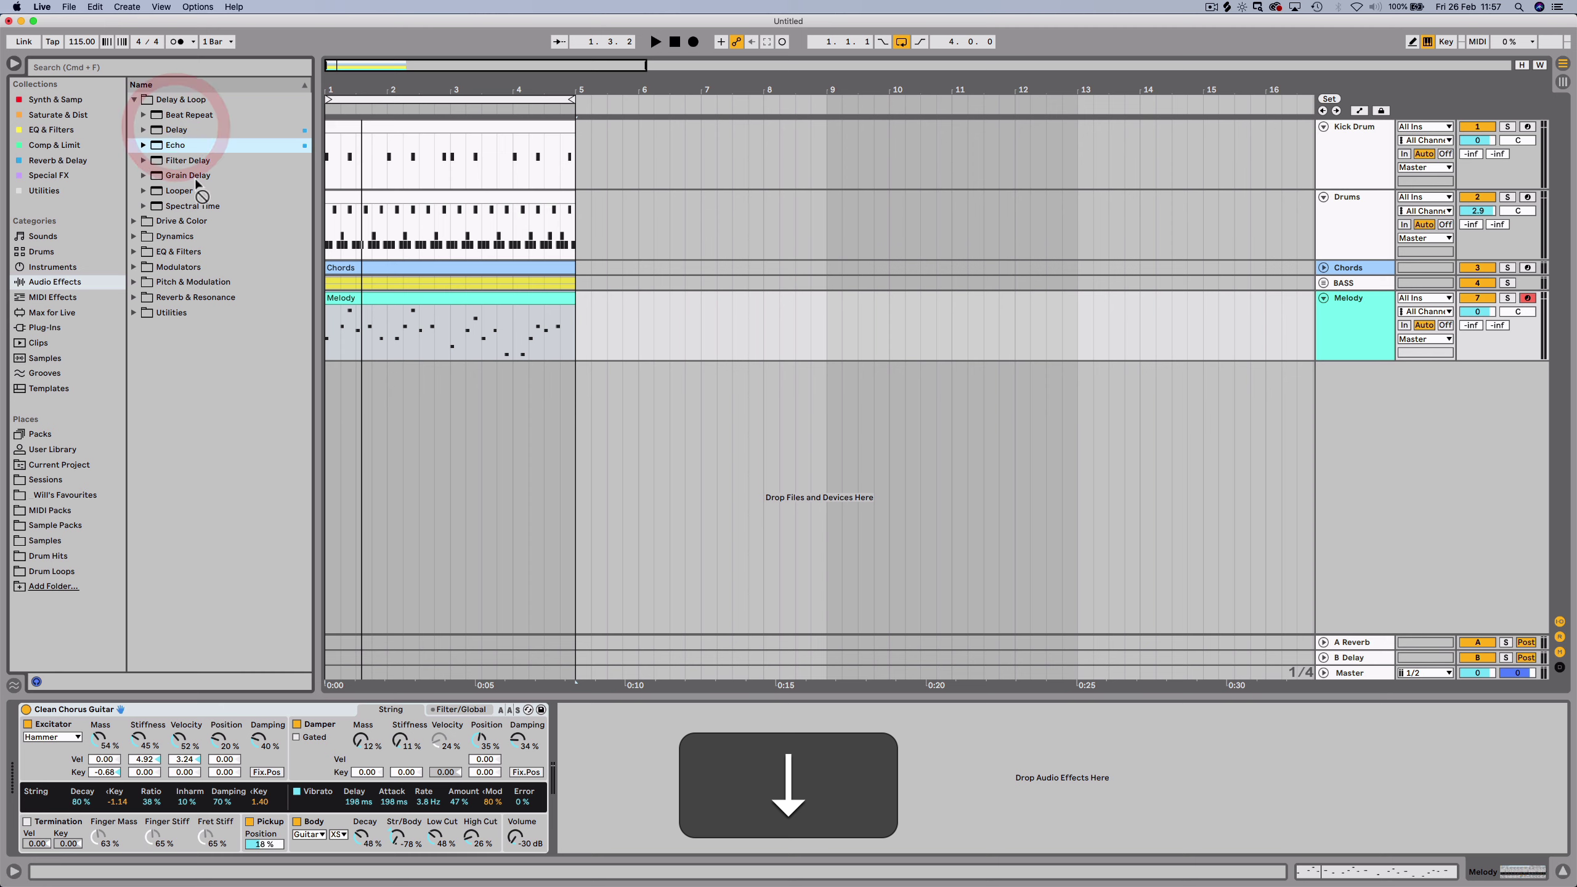
left_click_drag(176, 131, 469, 621)
left_click_drag(624, 762, 625, 764)
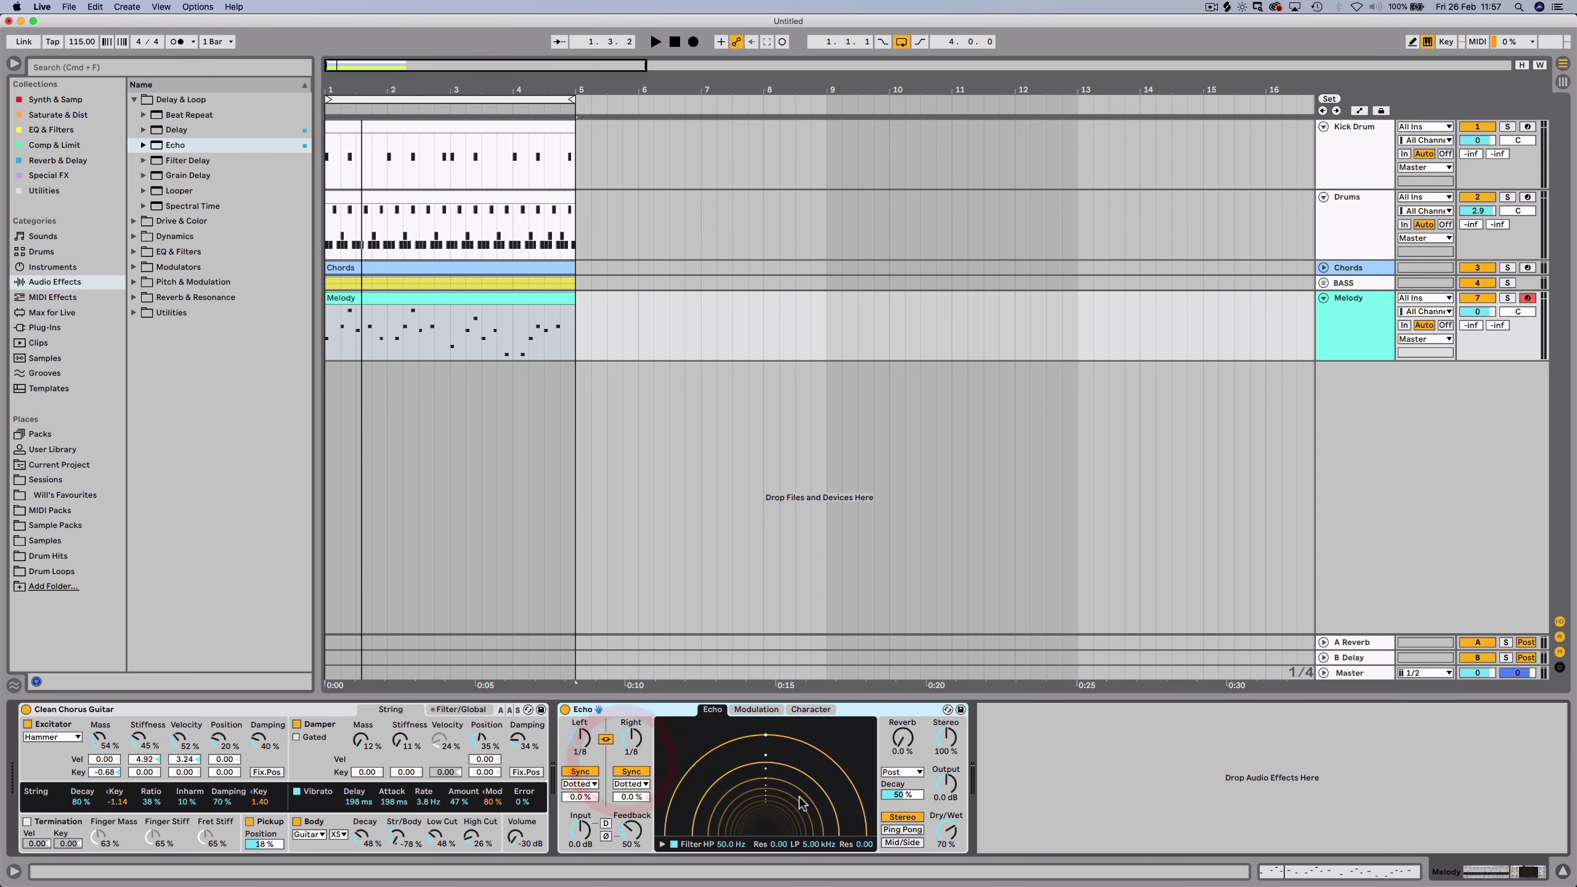
Switch the Melody track's Echo to Ping Pong and set its Dry/Wet to 42% while listening to the loop.
left_click(912, 832)
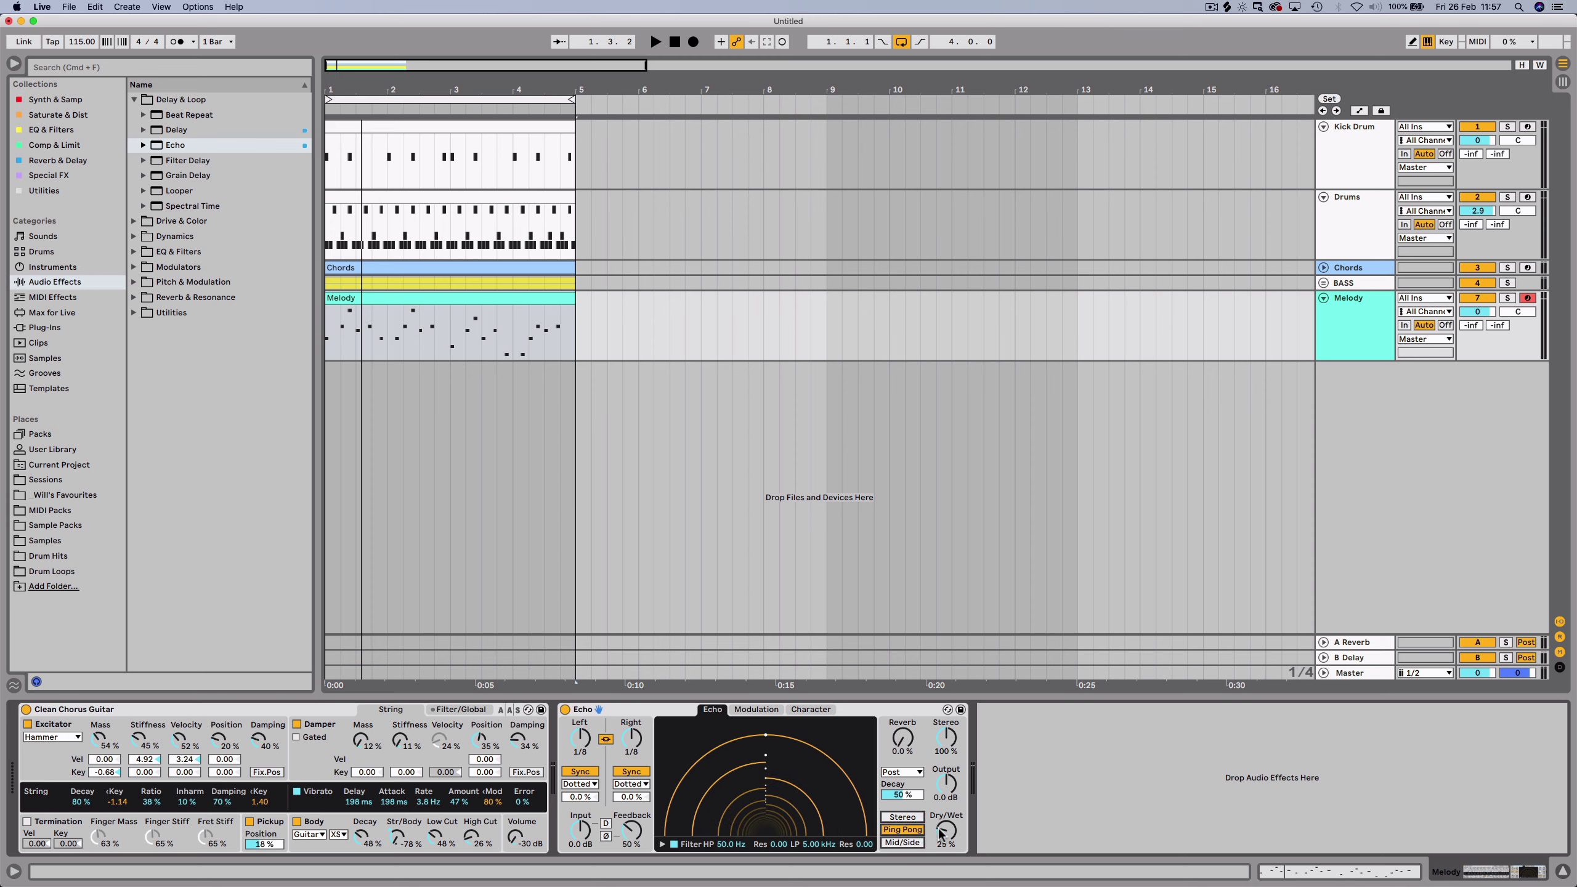
key("space")
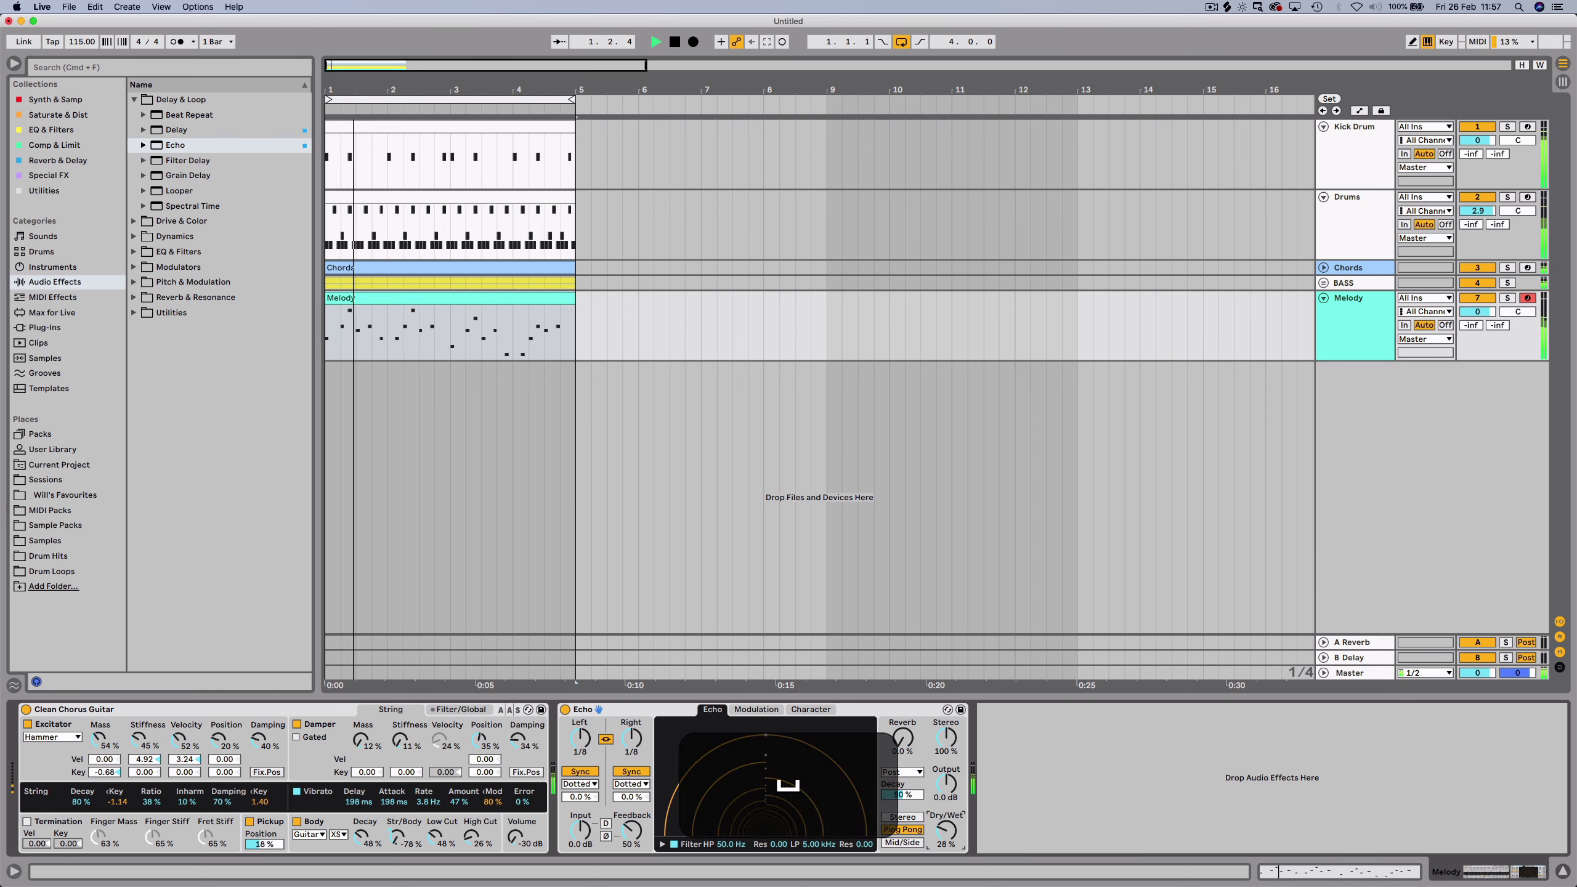
left_click_drag(939, 834, 941, 843)
key("space")
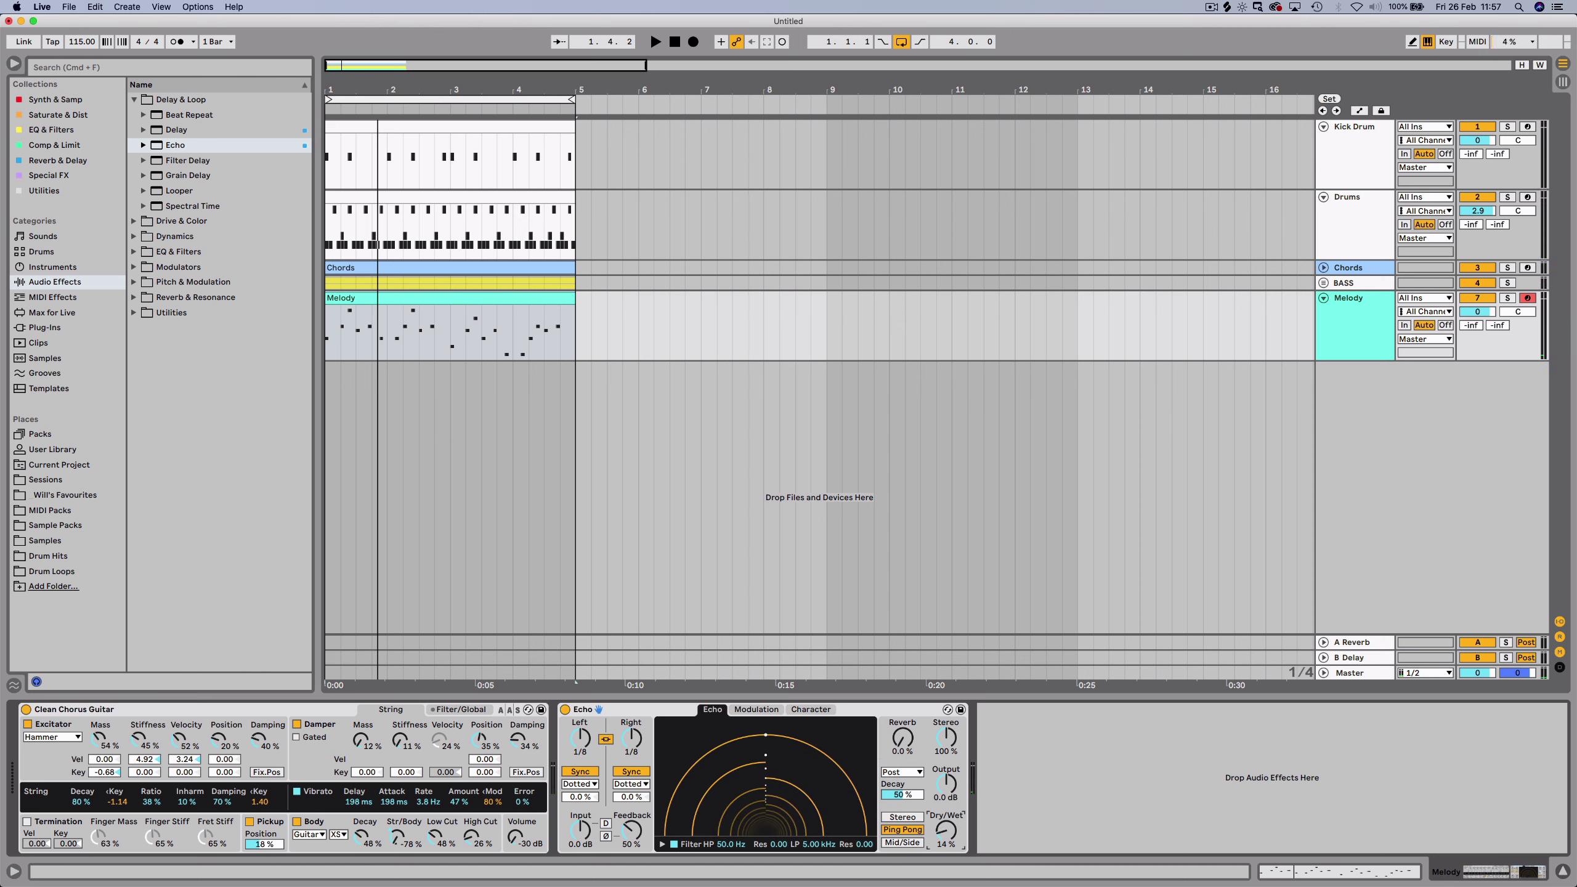
key("space")
mouse_move(945, 832)
left_mouse_down()
mouse_move(945, 791)
mouse_move(945, 835)
left_mouse_up()
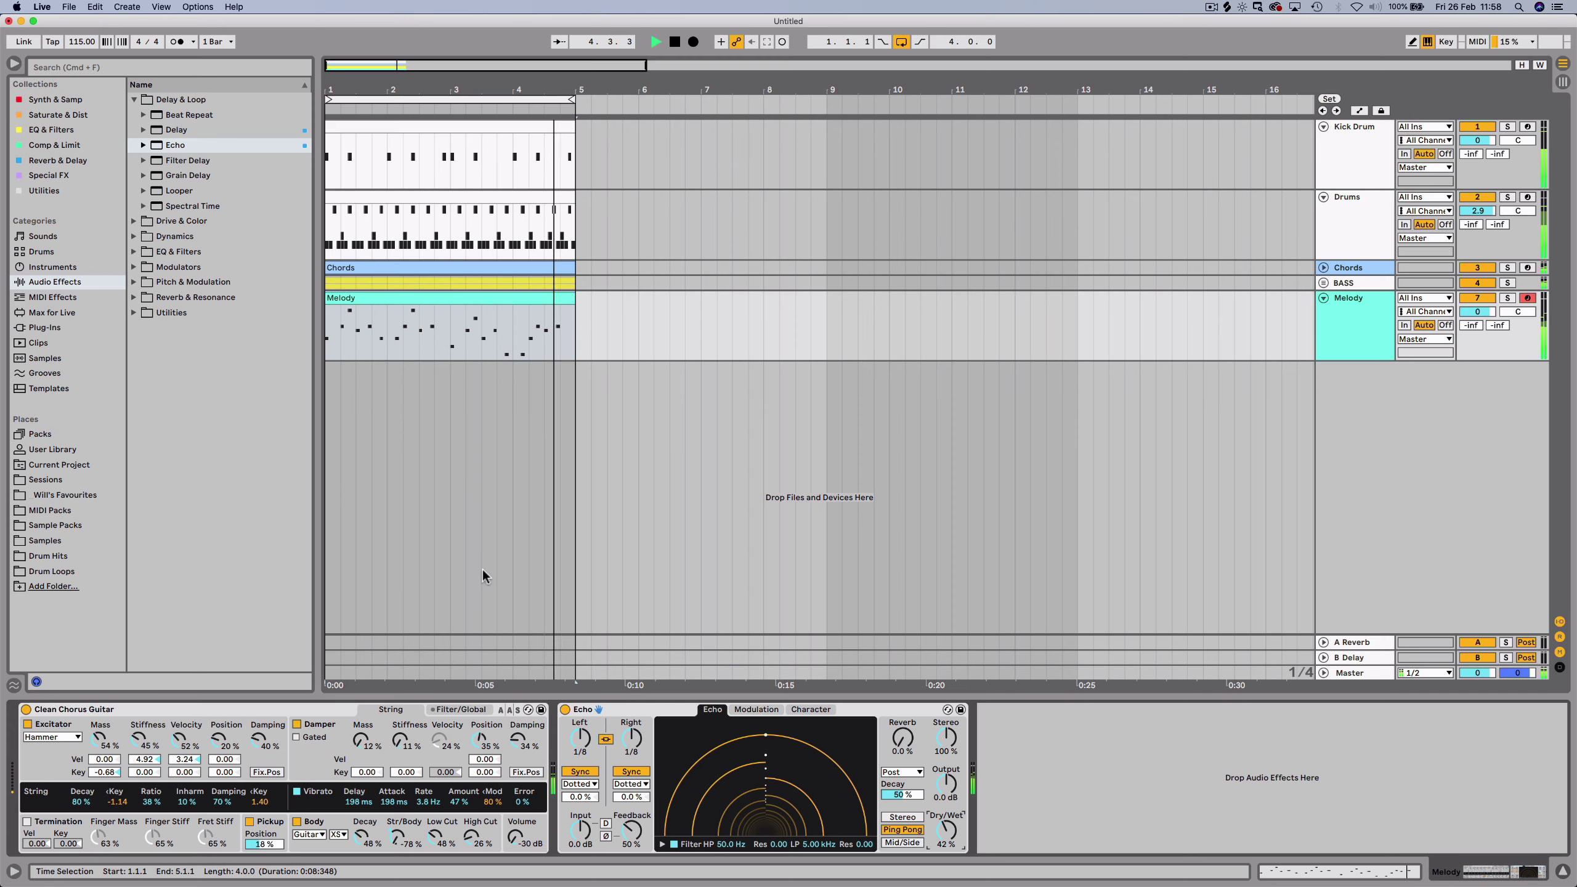
Transpose all notes of the Melody clip up one octave to F4–E5 and play the result.
double_click(371, 305)
left_click(432, 504)
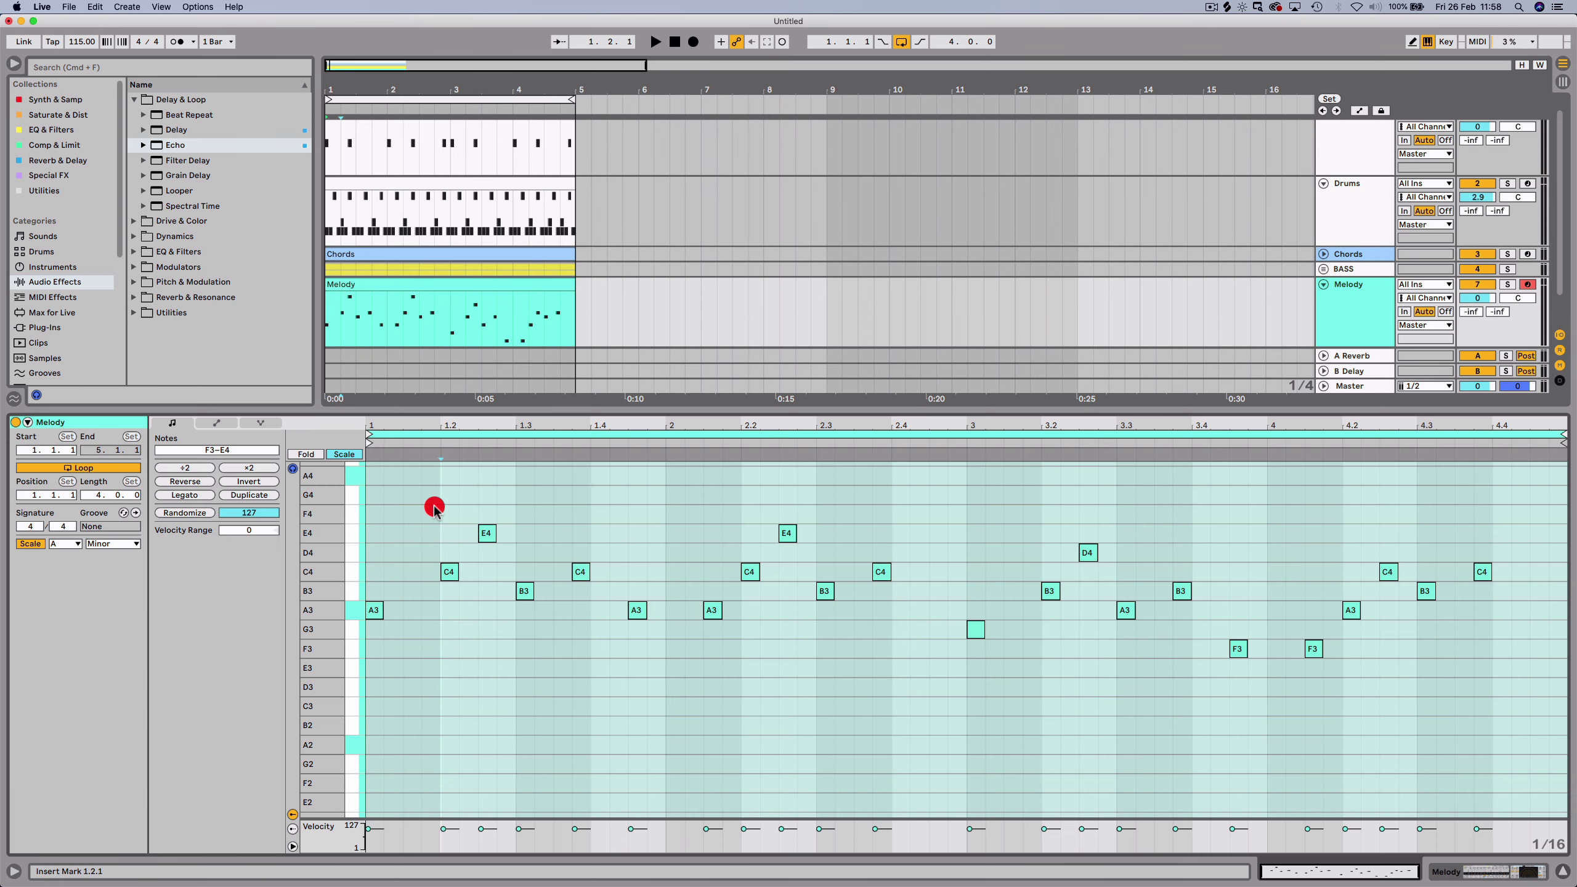
key("super+a")
key("shift+Up")
key("space")
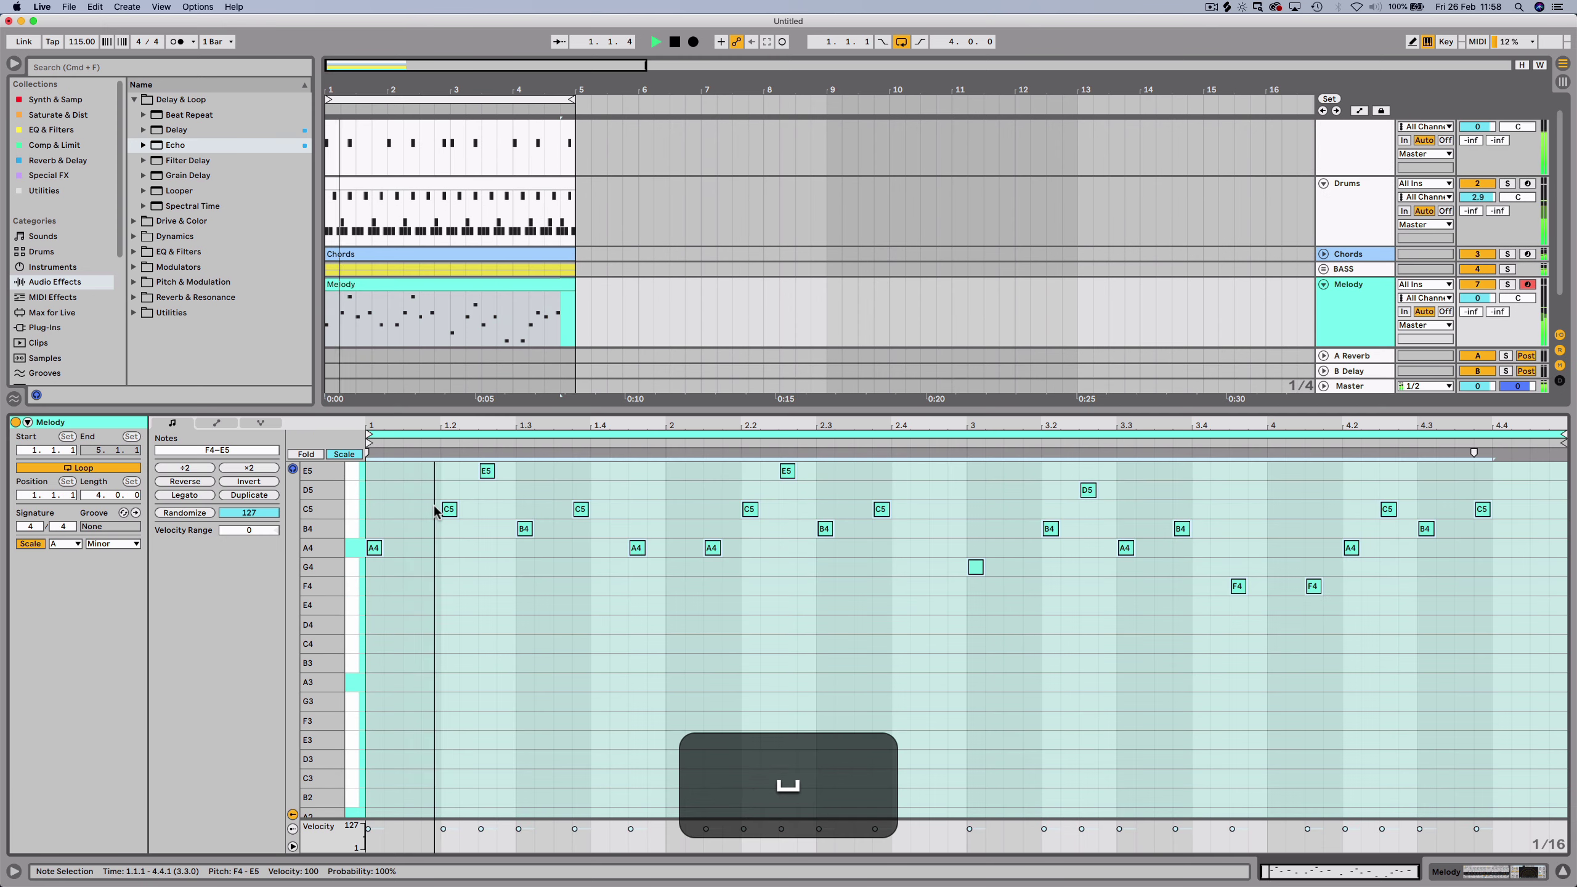
Add EQ Eight after Echo on the Melody track with a low cut at 115 Hz and play the loop.
key("shift+Tab")
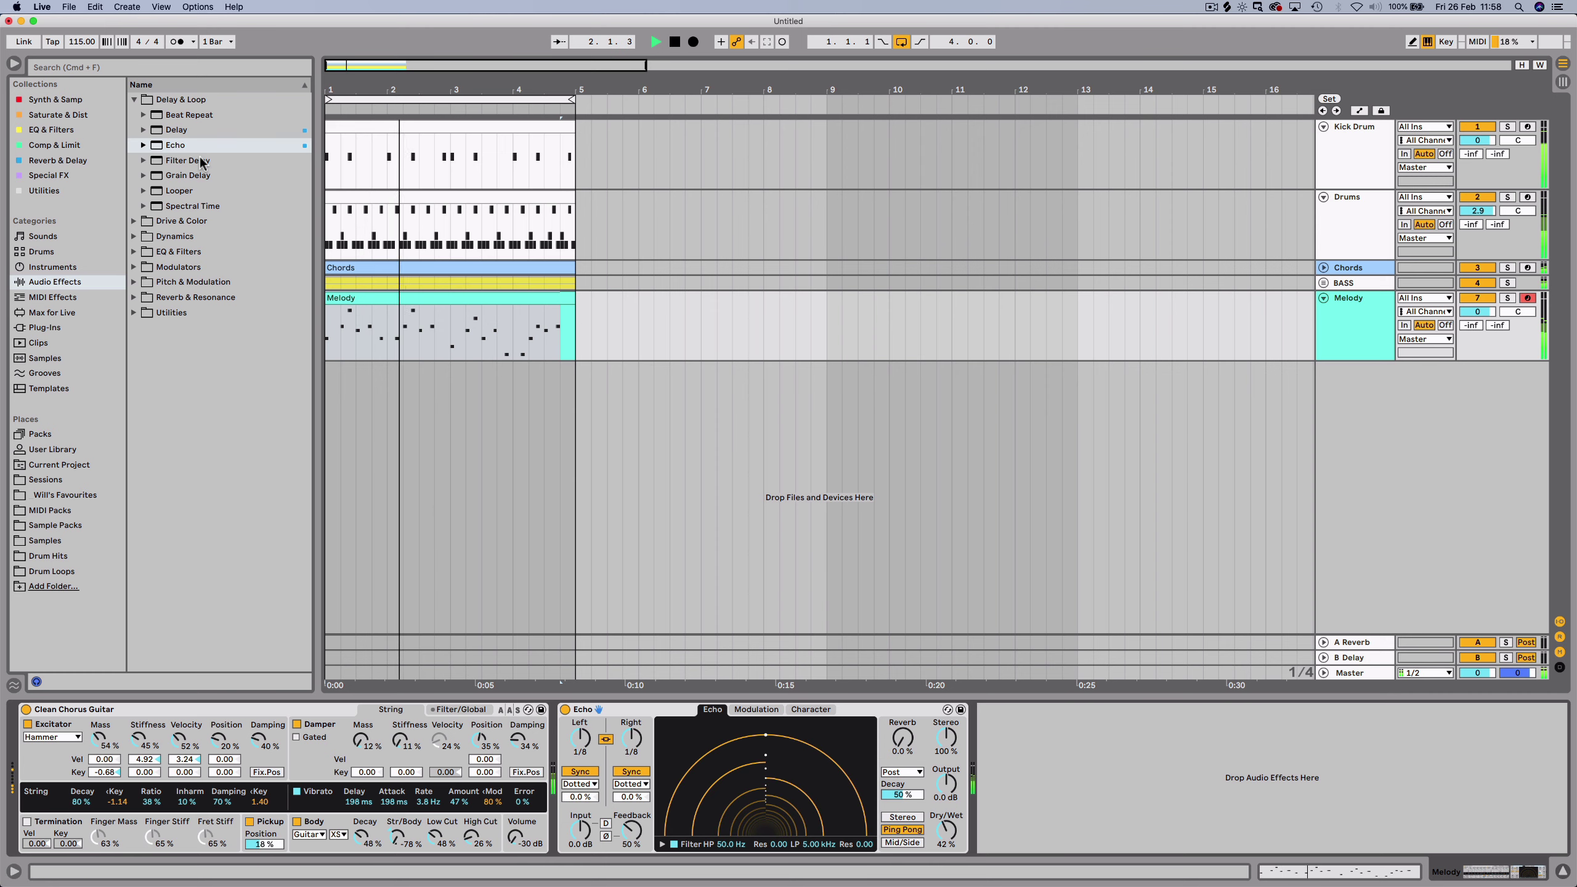
left_click(69, 130)
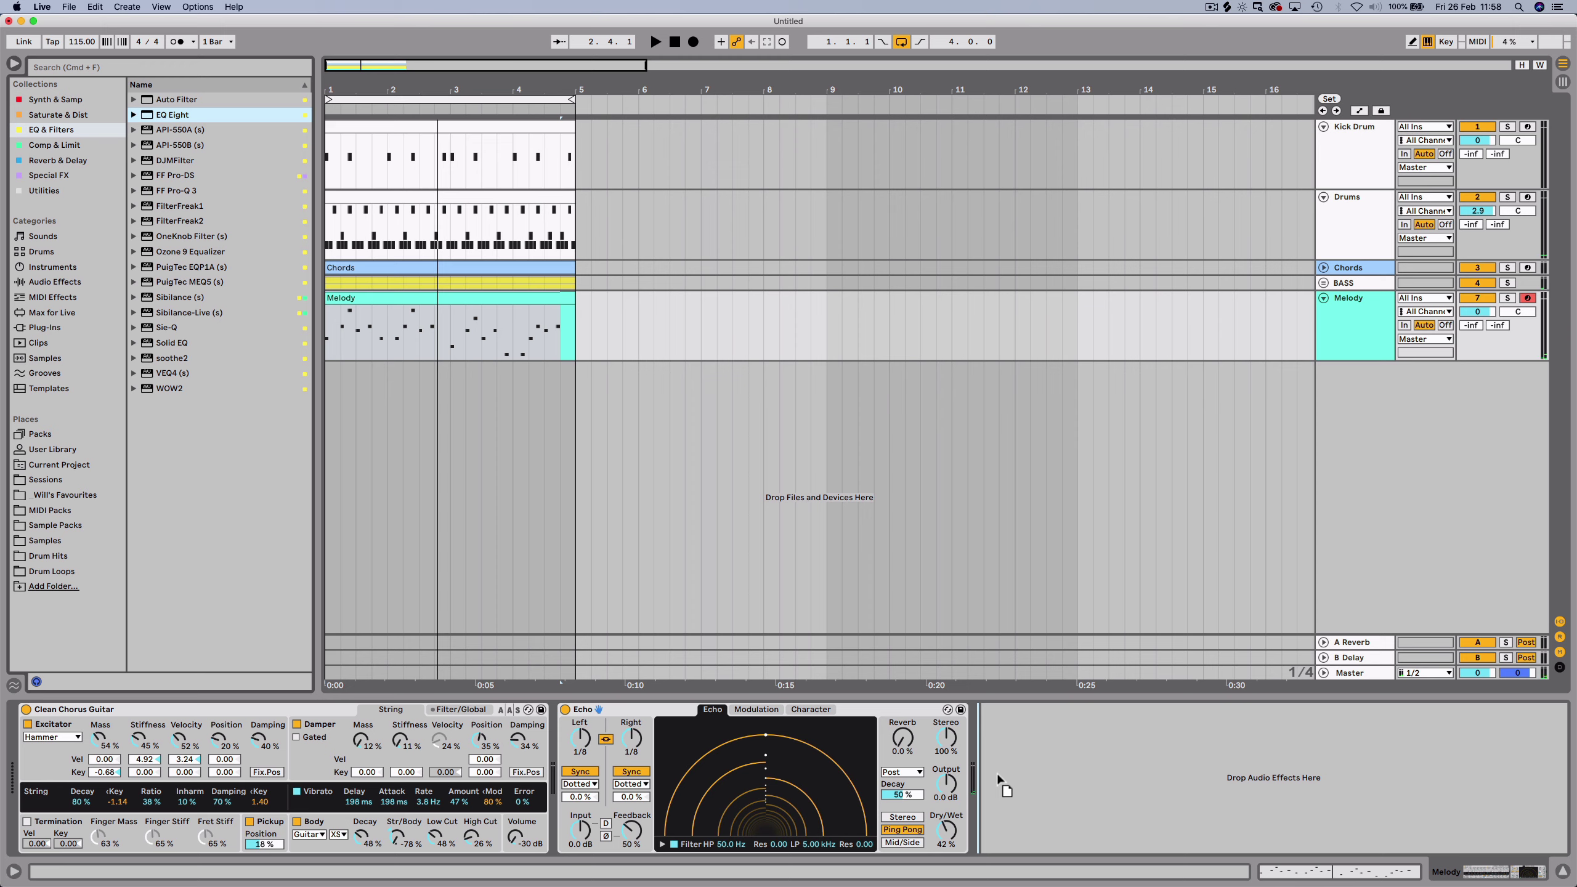
left_click_drag(1001, 785, 1115, 782)
key("space")
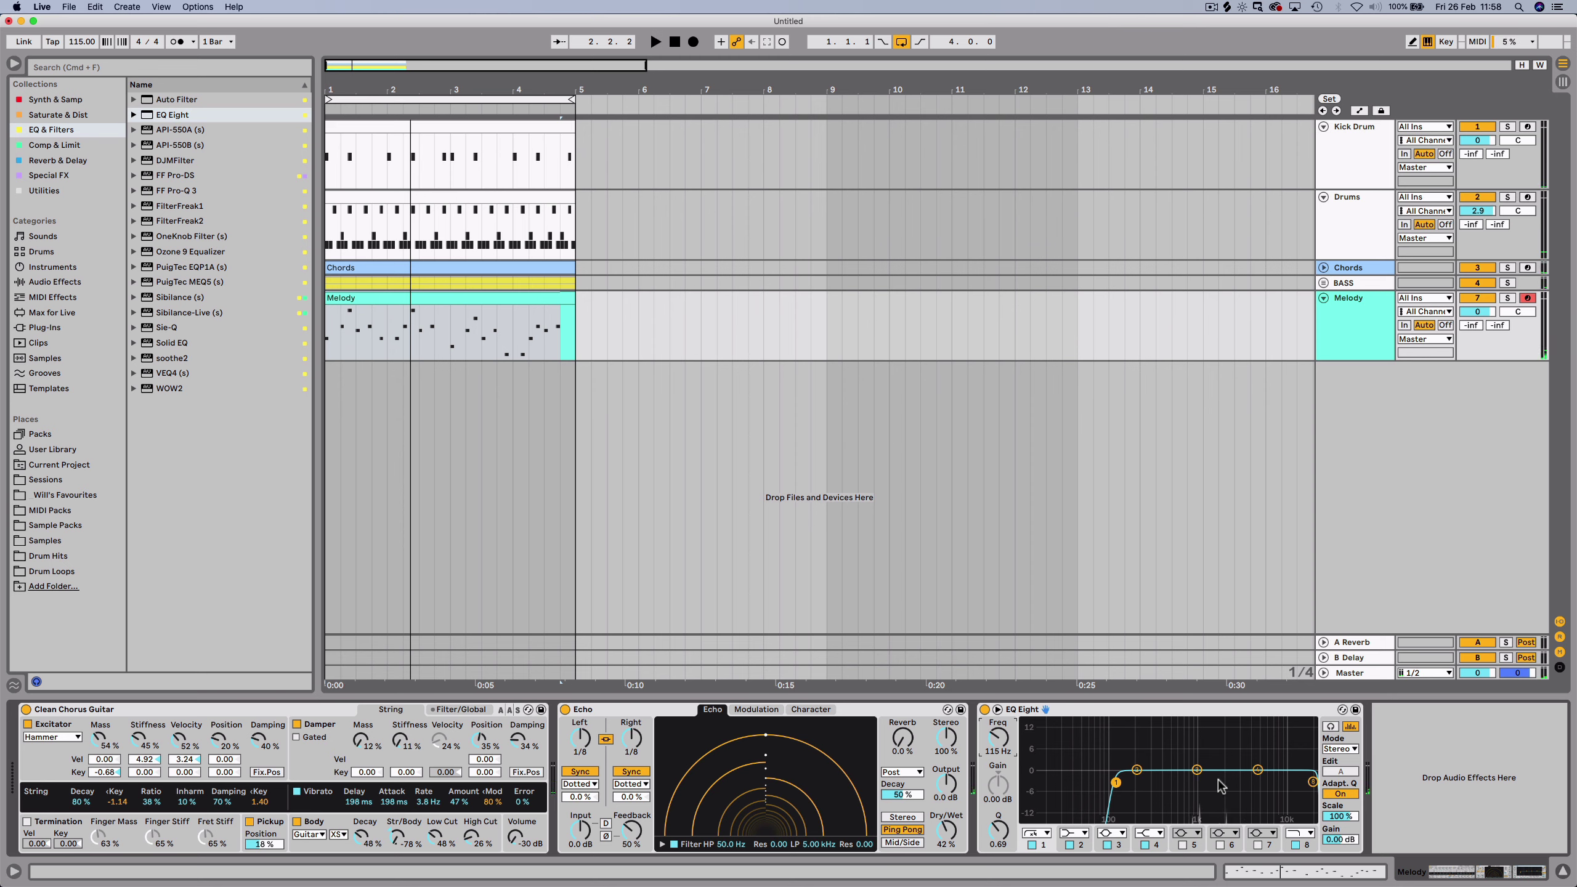
key("space")
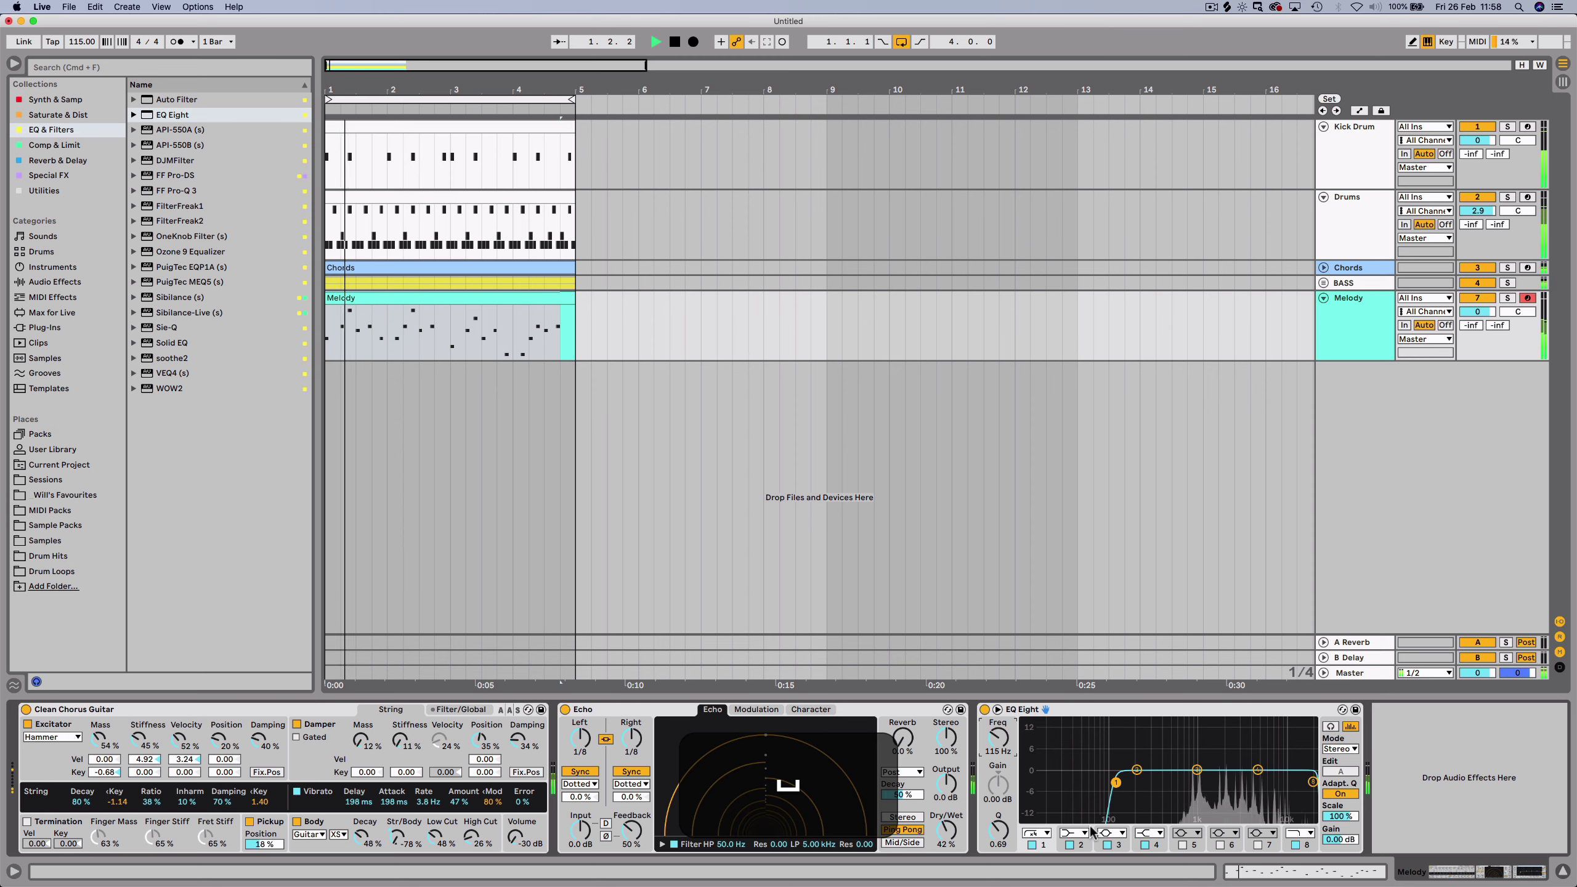
Compare the melody with EQ Eight bypassed and delete EQ Eight from the Melody track.
left_click(984, 709)
key("space")
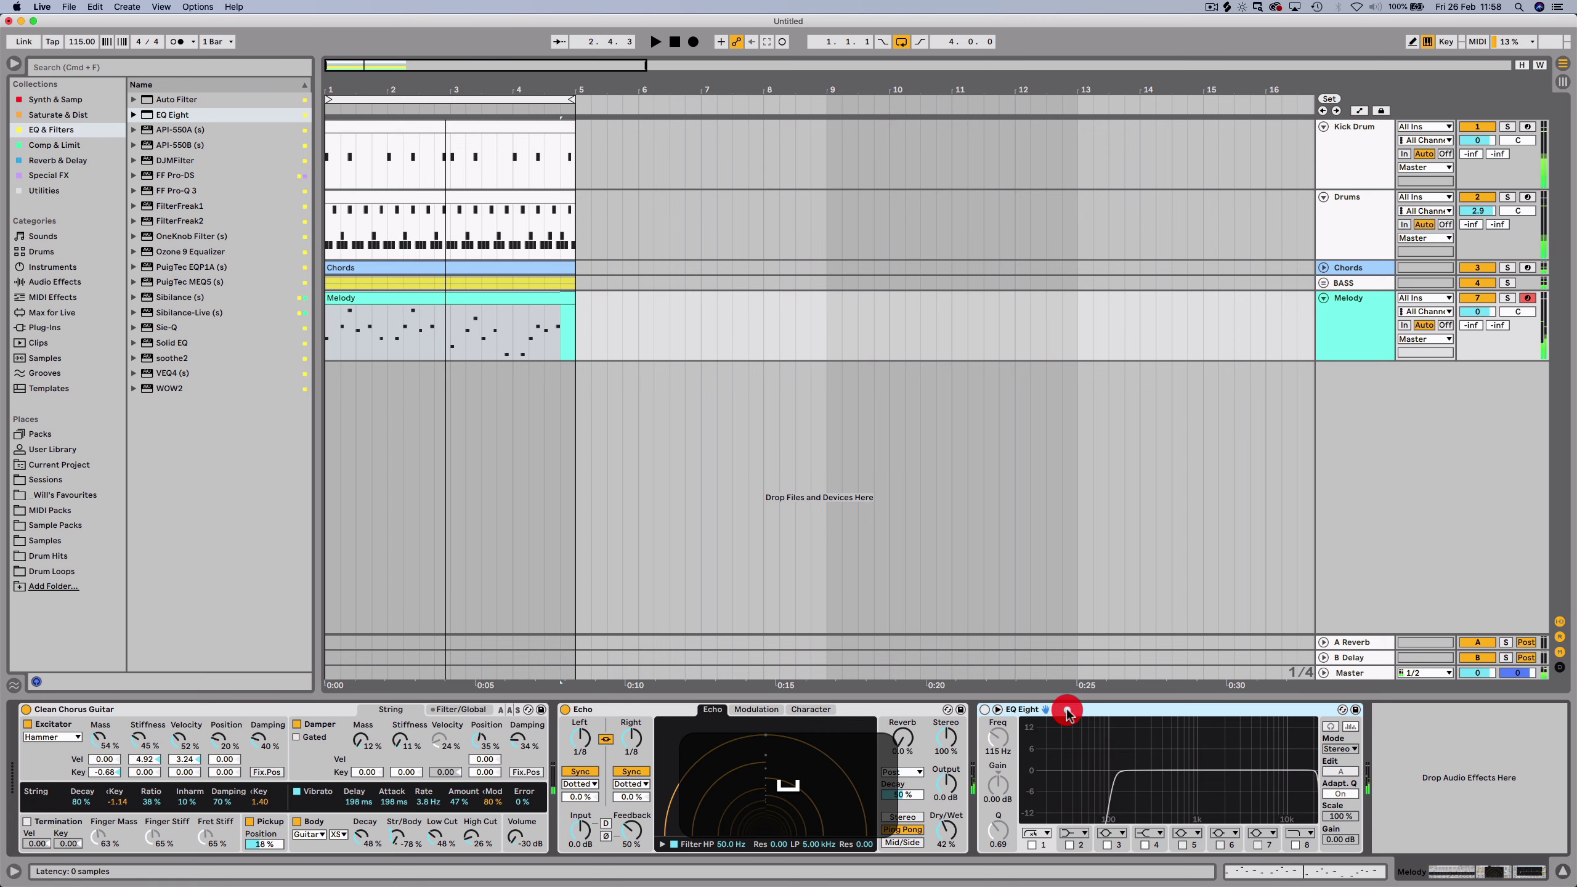
left_click(1064, 712)
left_click(985, 710)
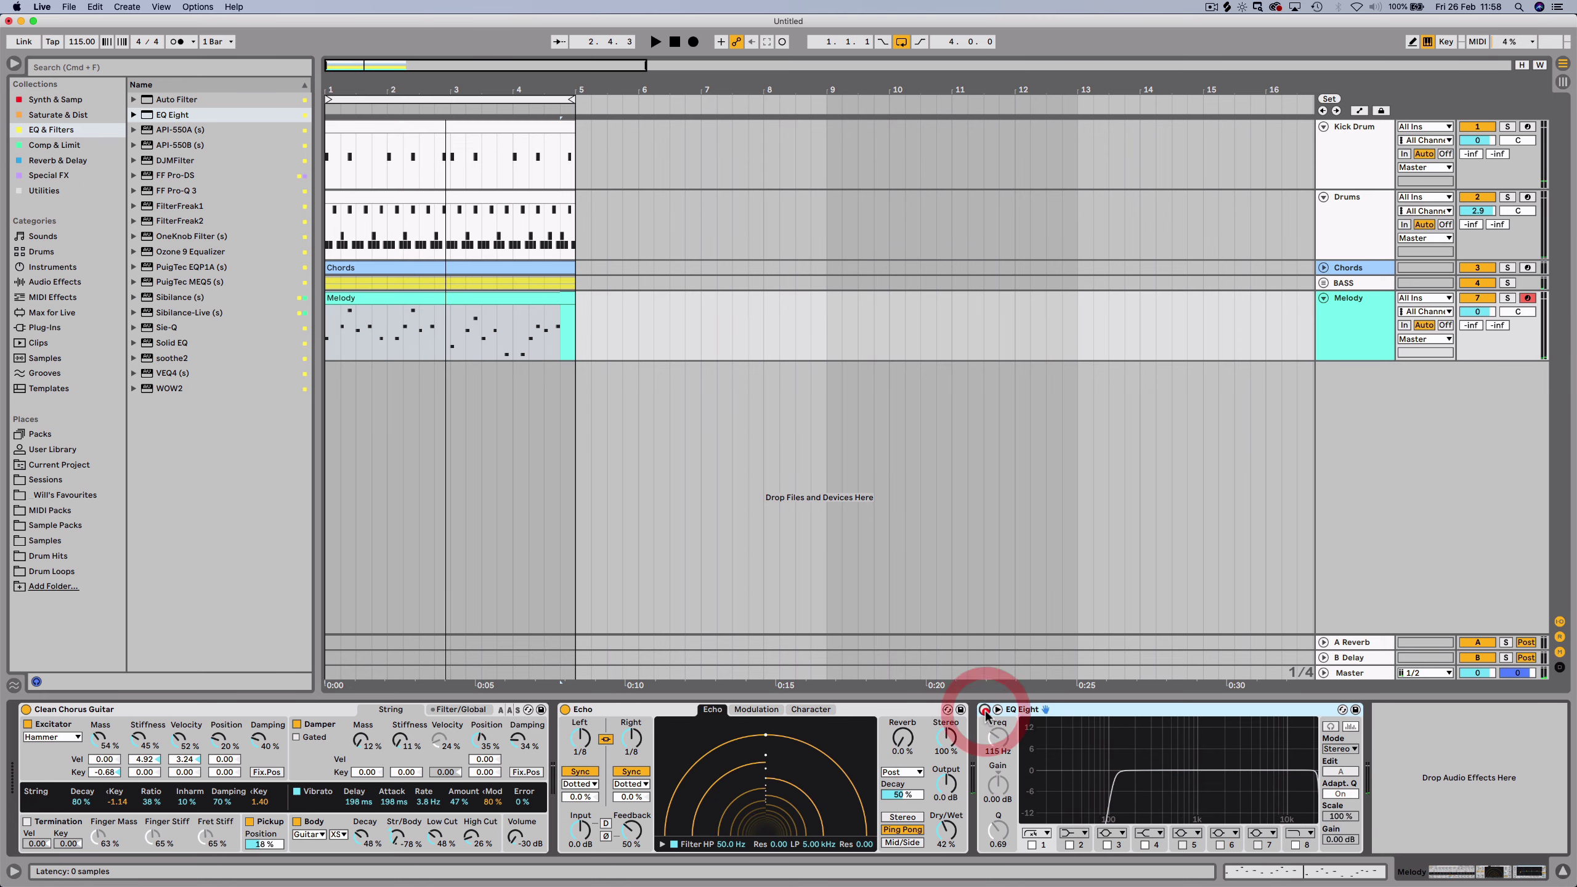
key("Delete")
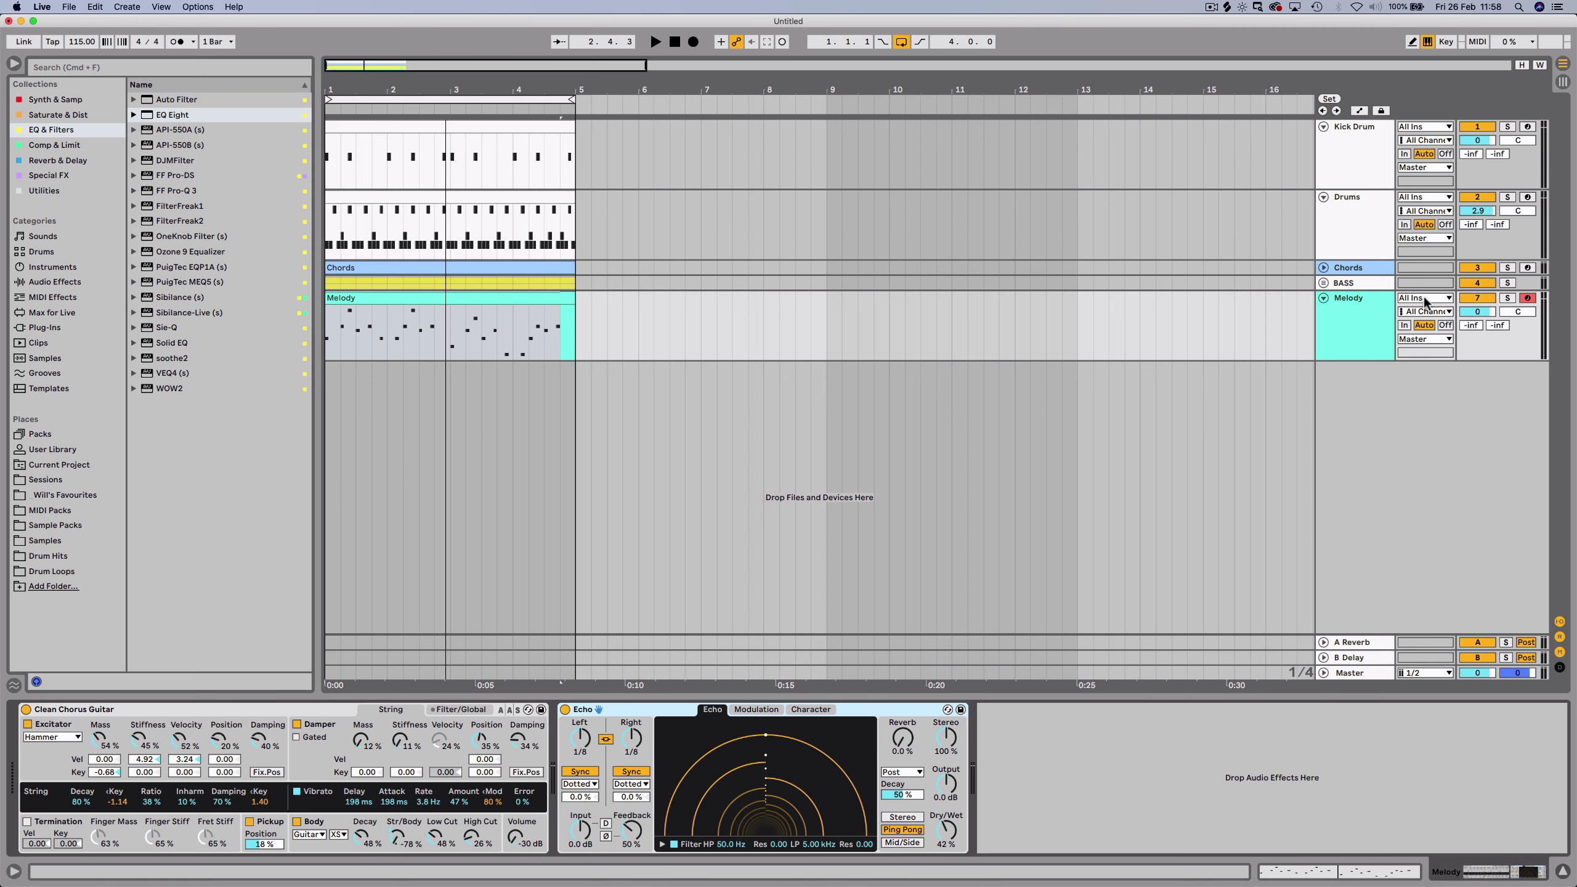
Fold the Aaghra Keys and EQ Eight devices on the Chords track and insert Hybrid Reverb before the Compressor.
left_click(1363, 267)
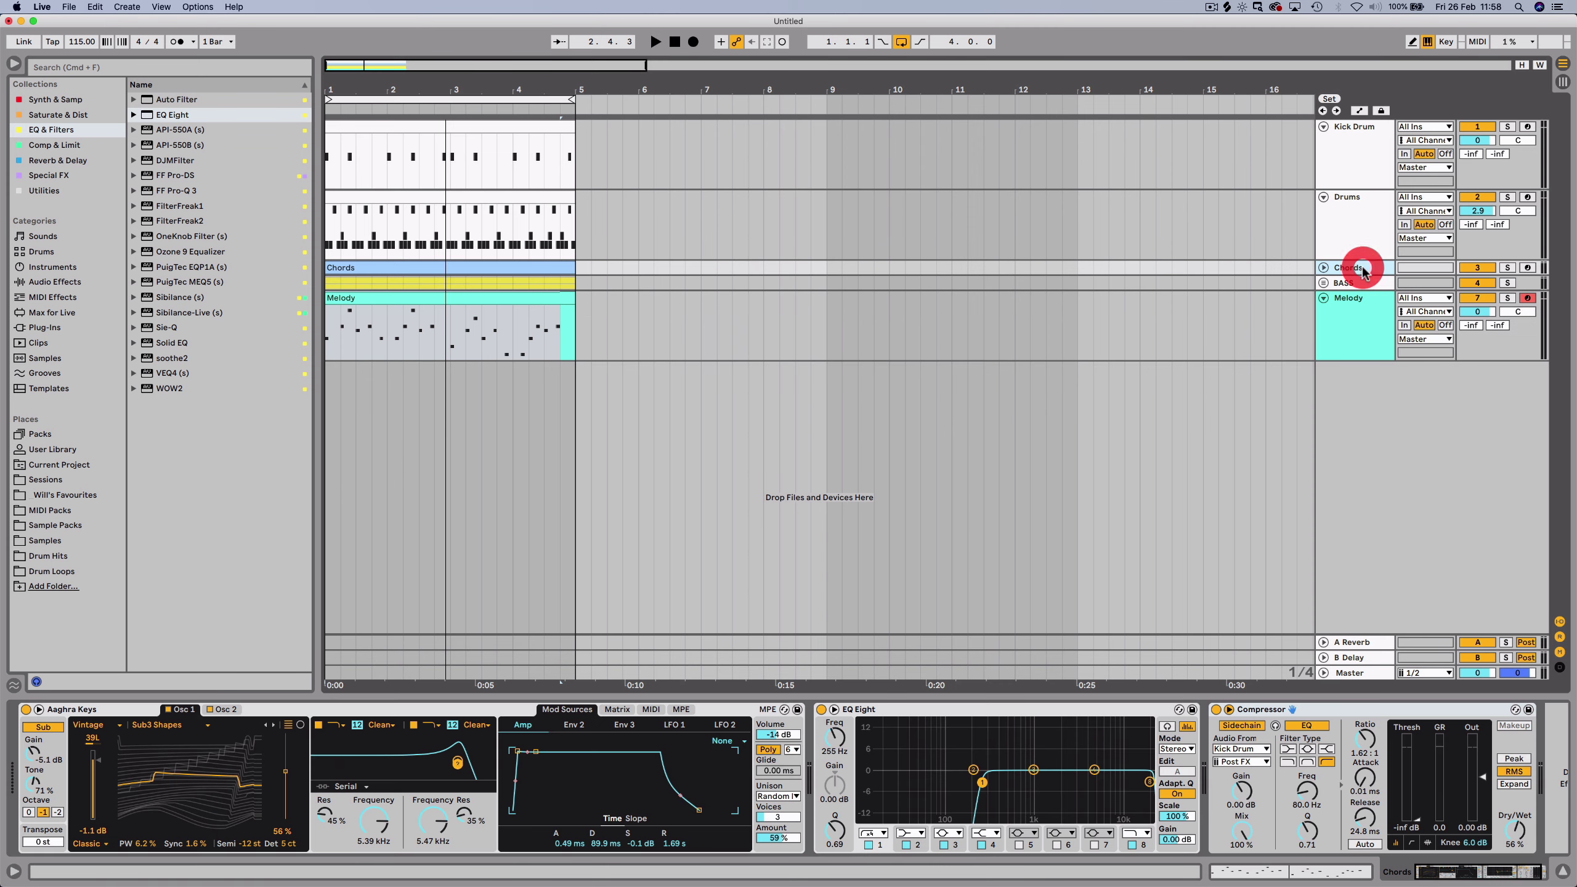
double_click(321, 715)
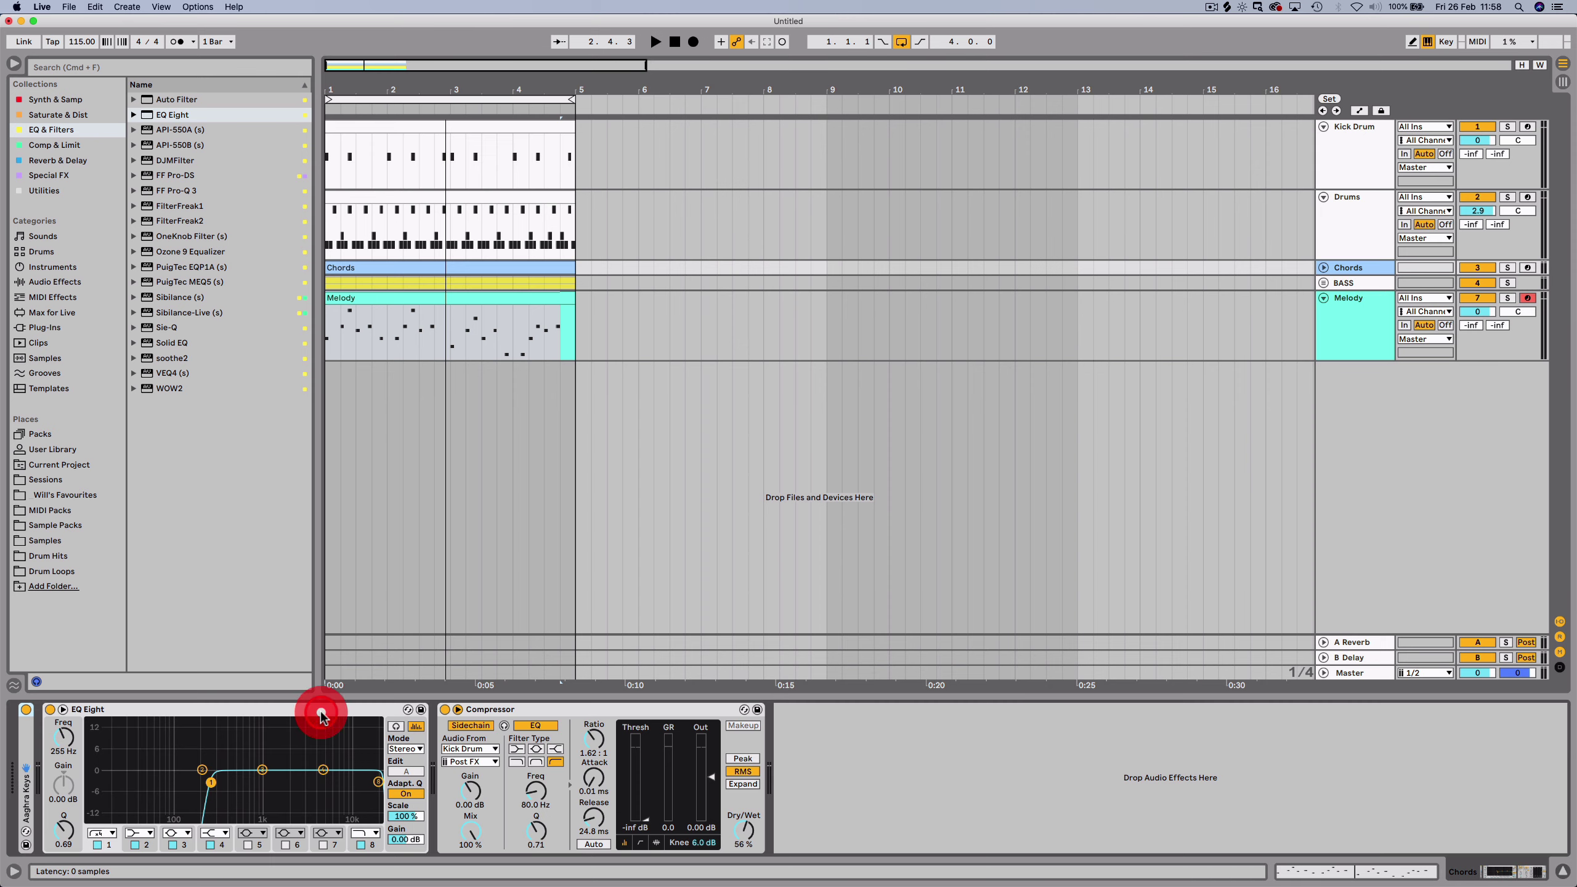
double_click(258, 709)
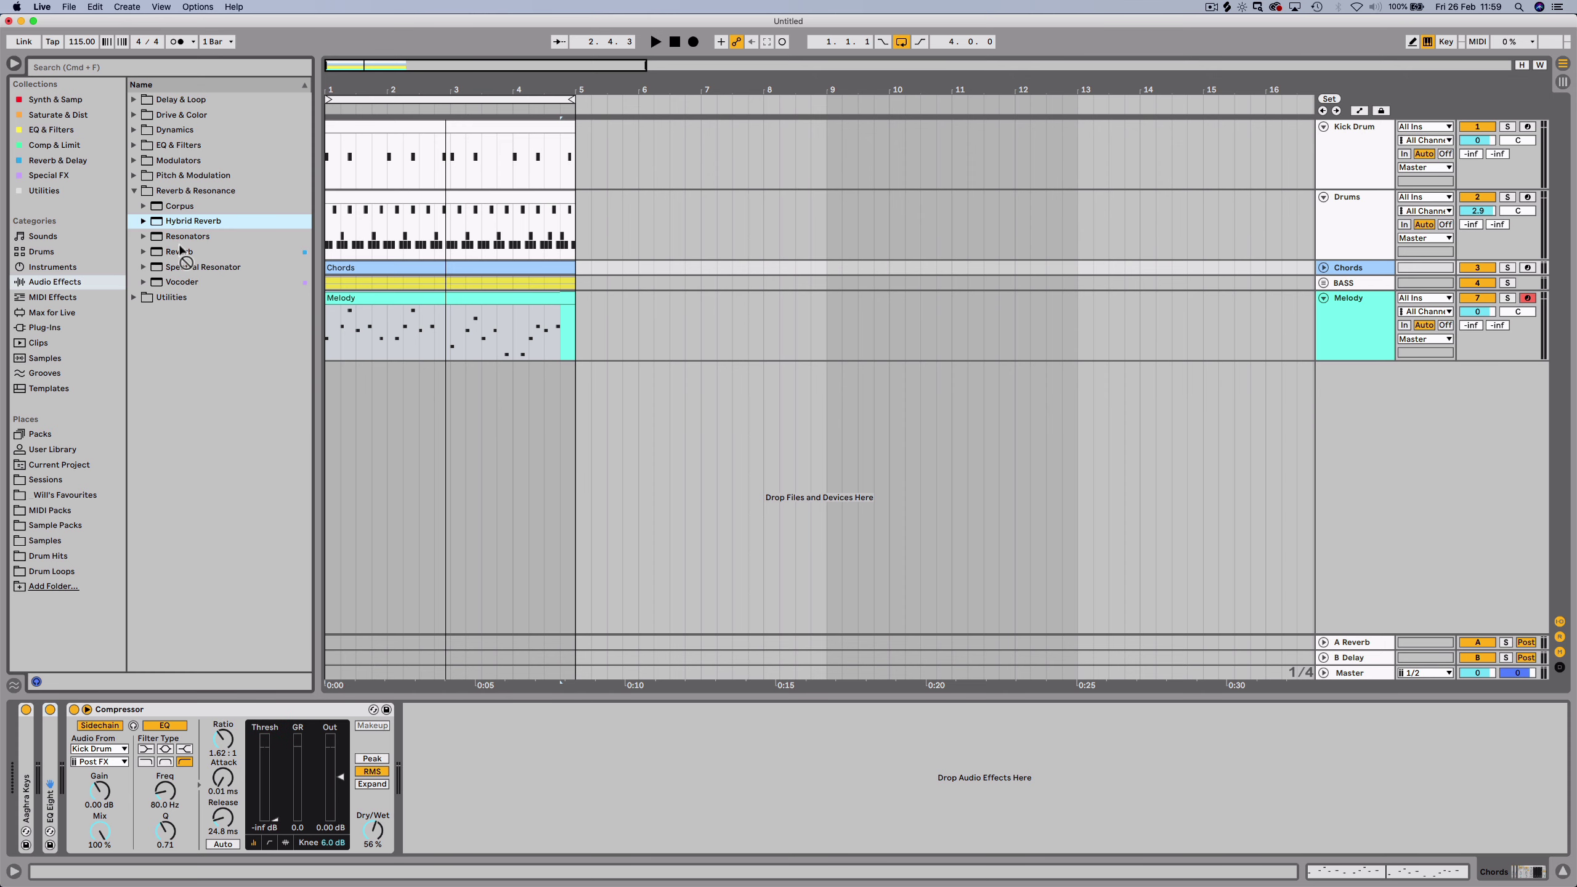
left_click_drag(180, 251, 80, 726)
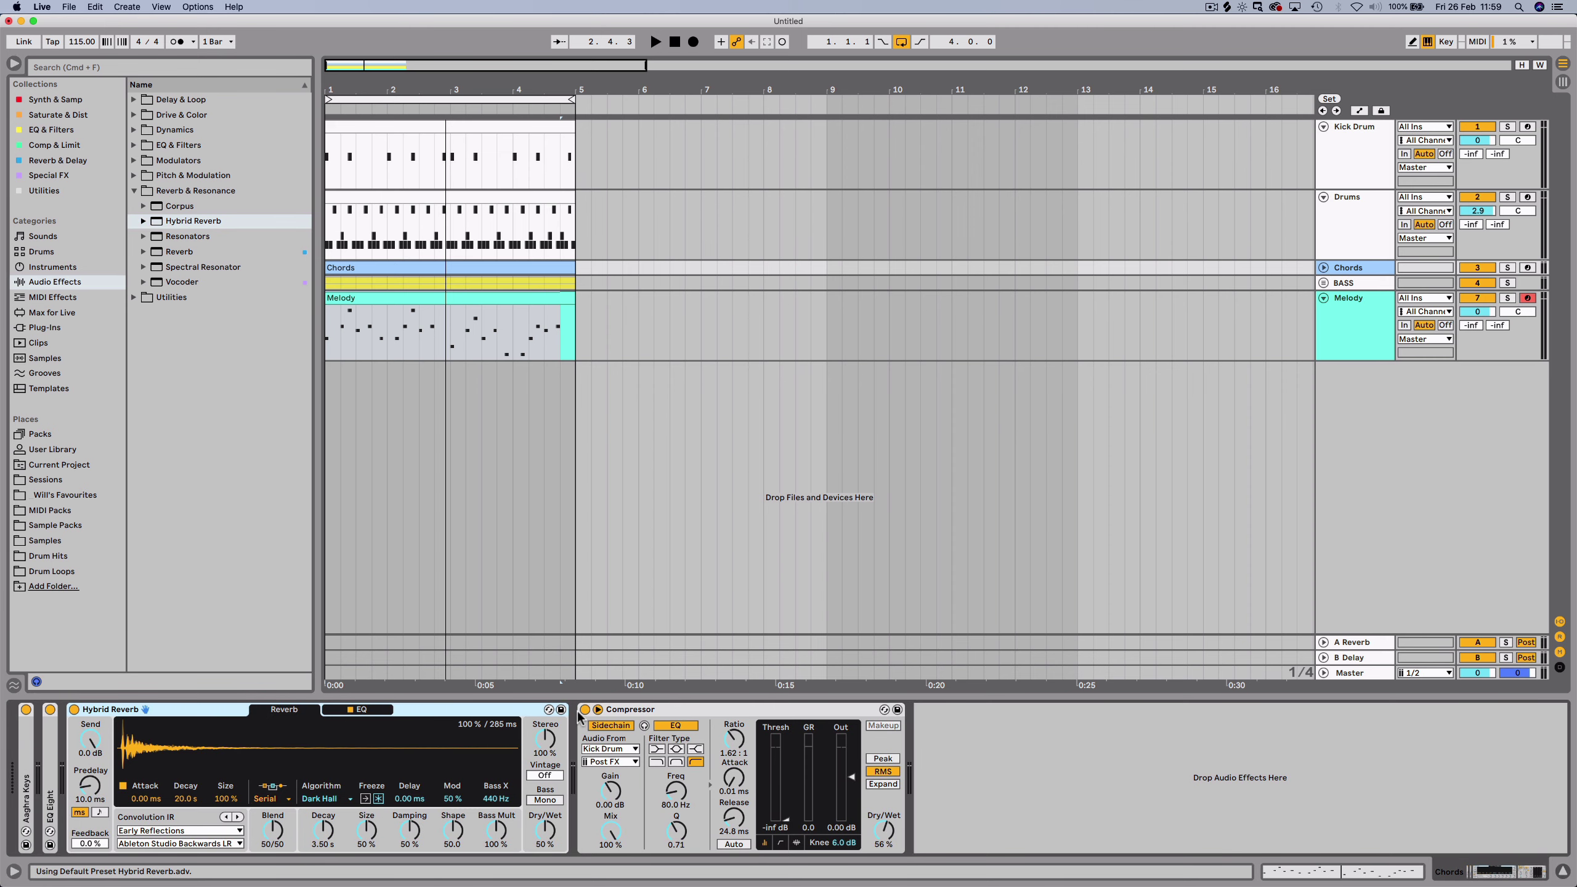
Bypass the Compressor on the Chords track, solo the track, and set Hybrid Reverb's Dry/Wet to 58% during playback.
left_click(585, 711)
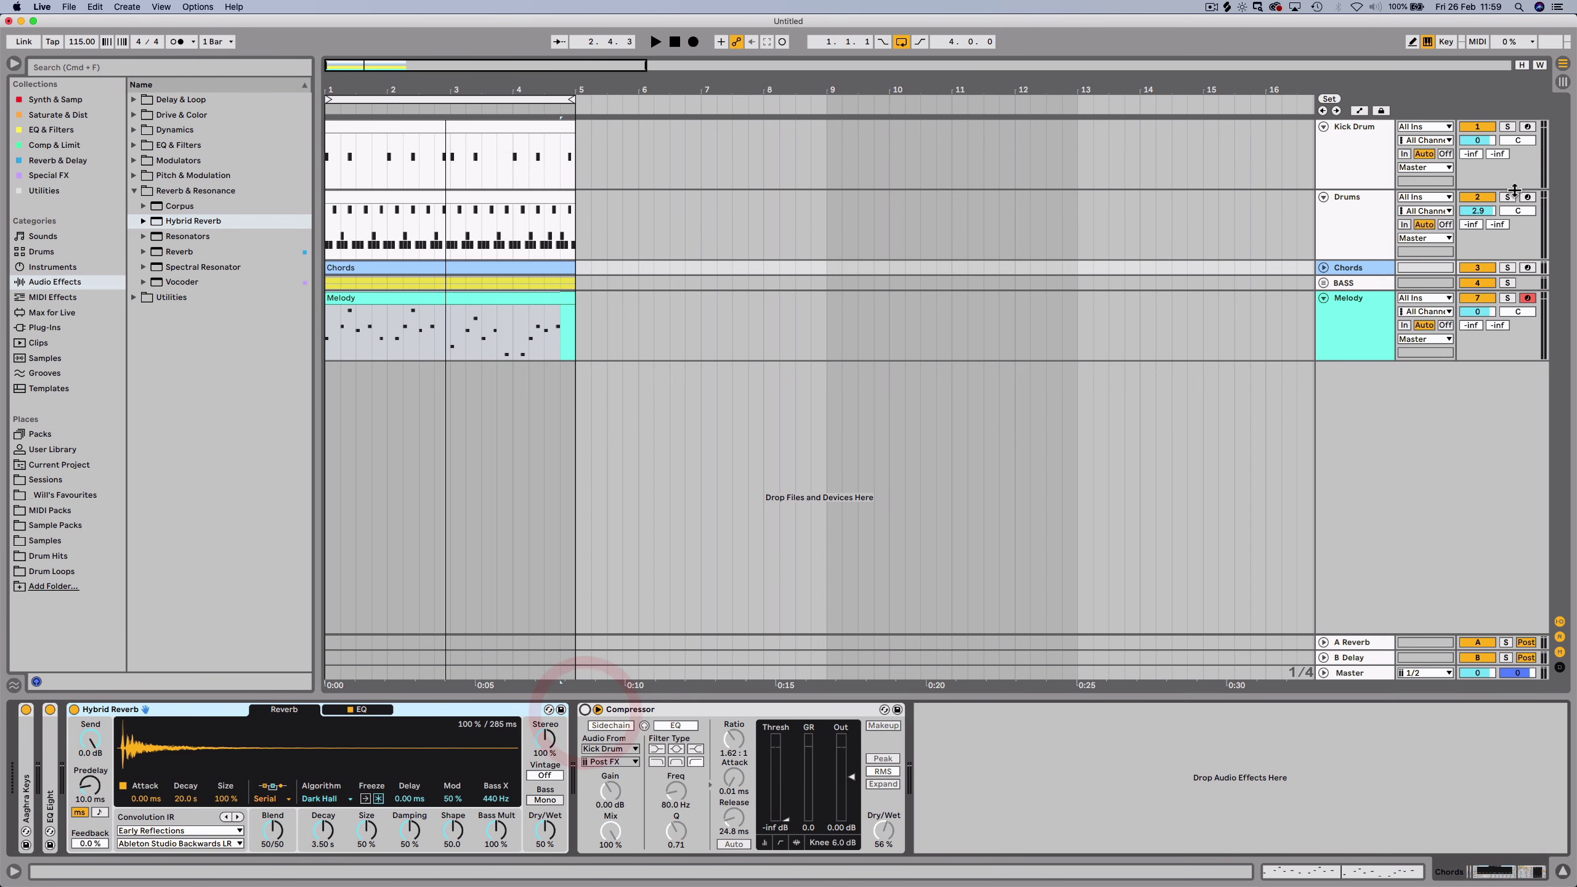
left_click(1507, 268)
key("space")
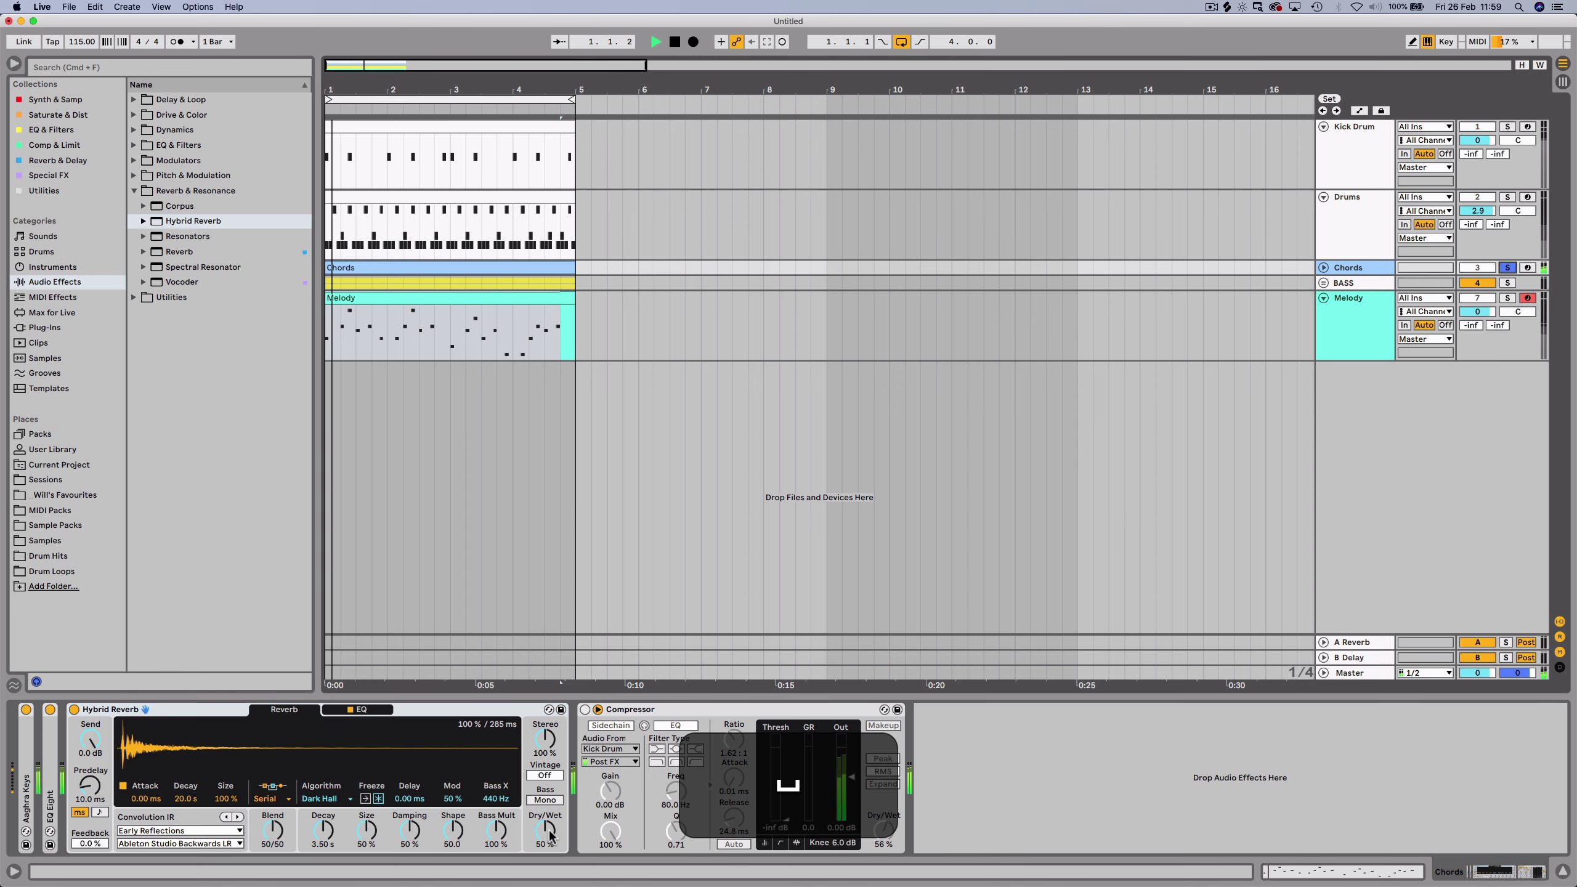
mouse_move(545, 829)
left_mouse_down()
mouse_move(546, 854)
mouse_move(545, 823)
left_mouse_up()
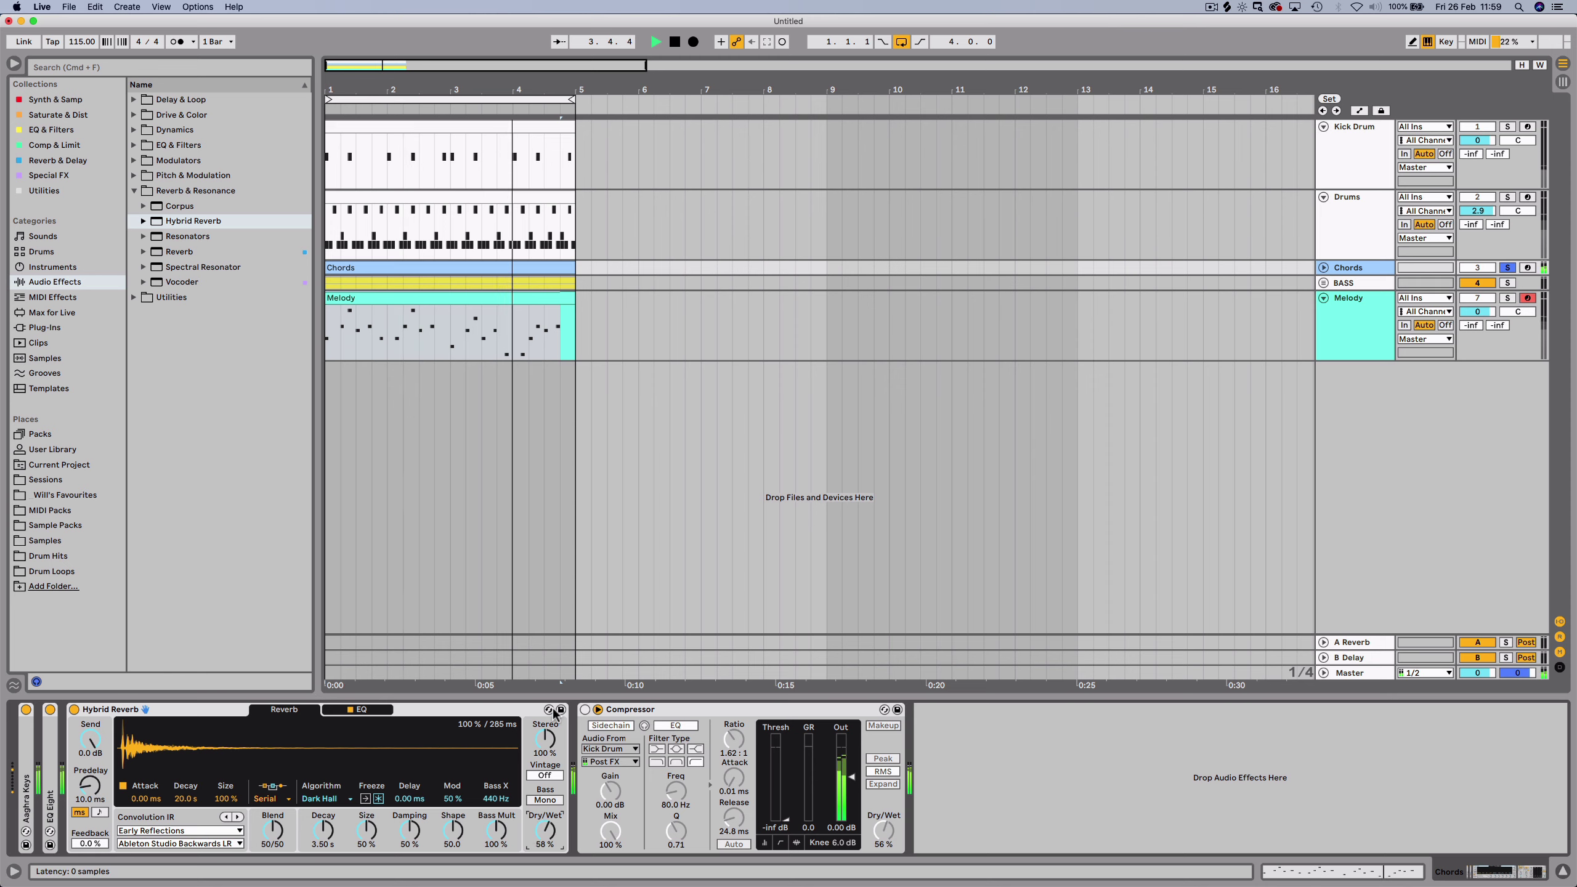
Swap the Chords track's Hybrid Reverb preset to Echo Streets from the Space presets, auditioning Droney Cave first.
key("space")
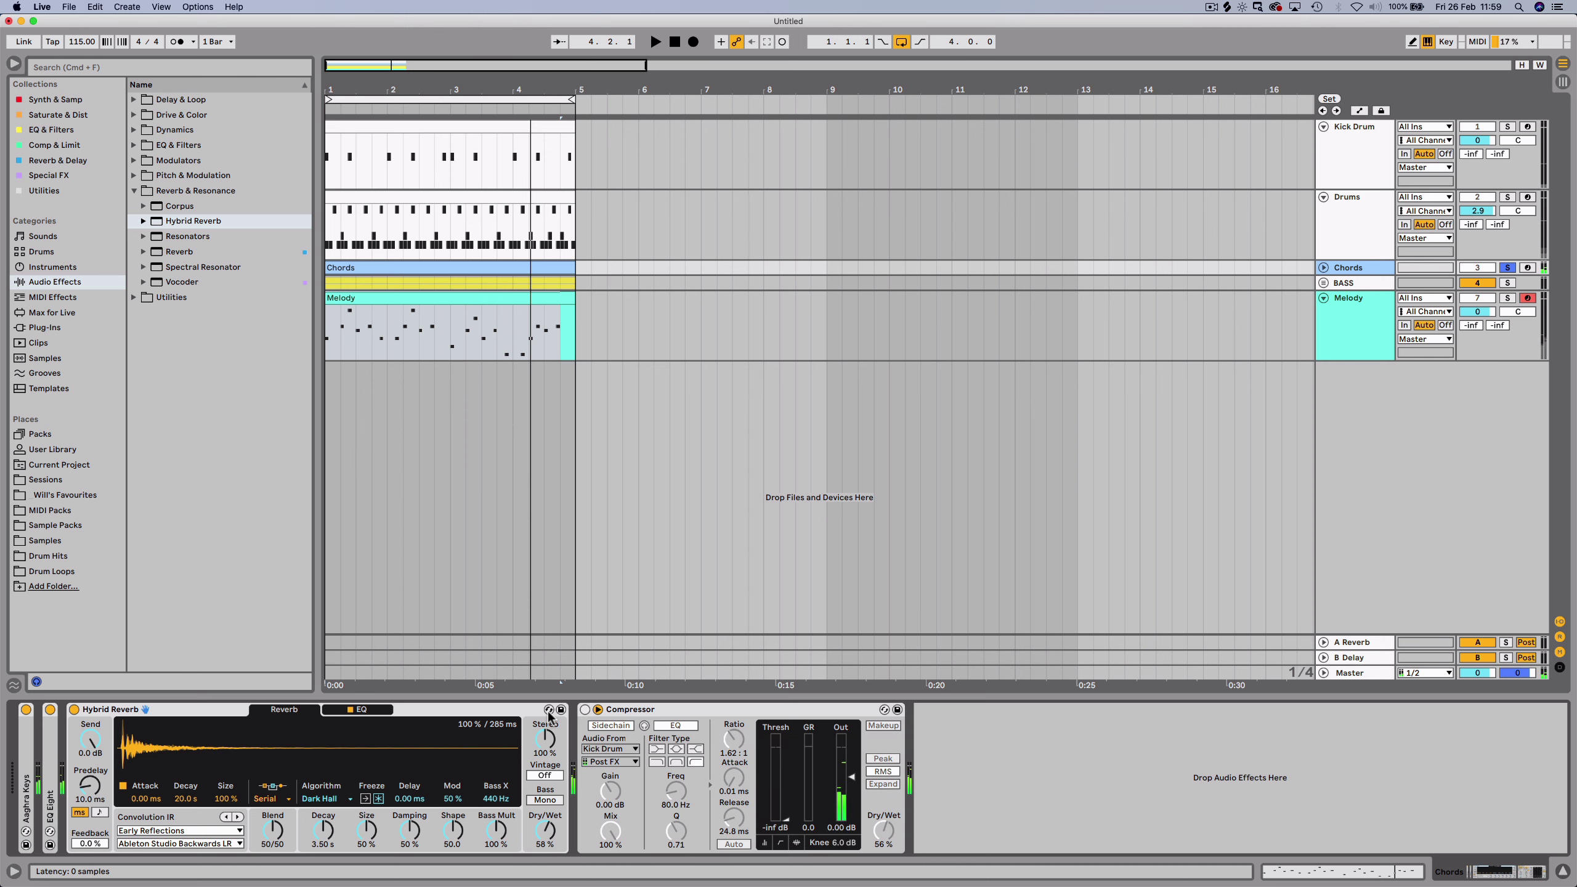
left_click(549, 710)
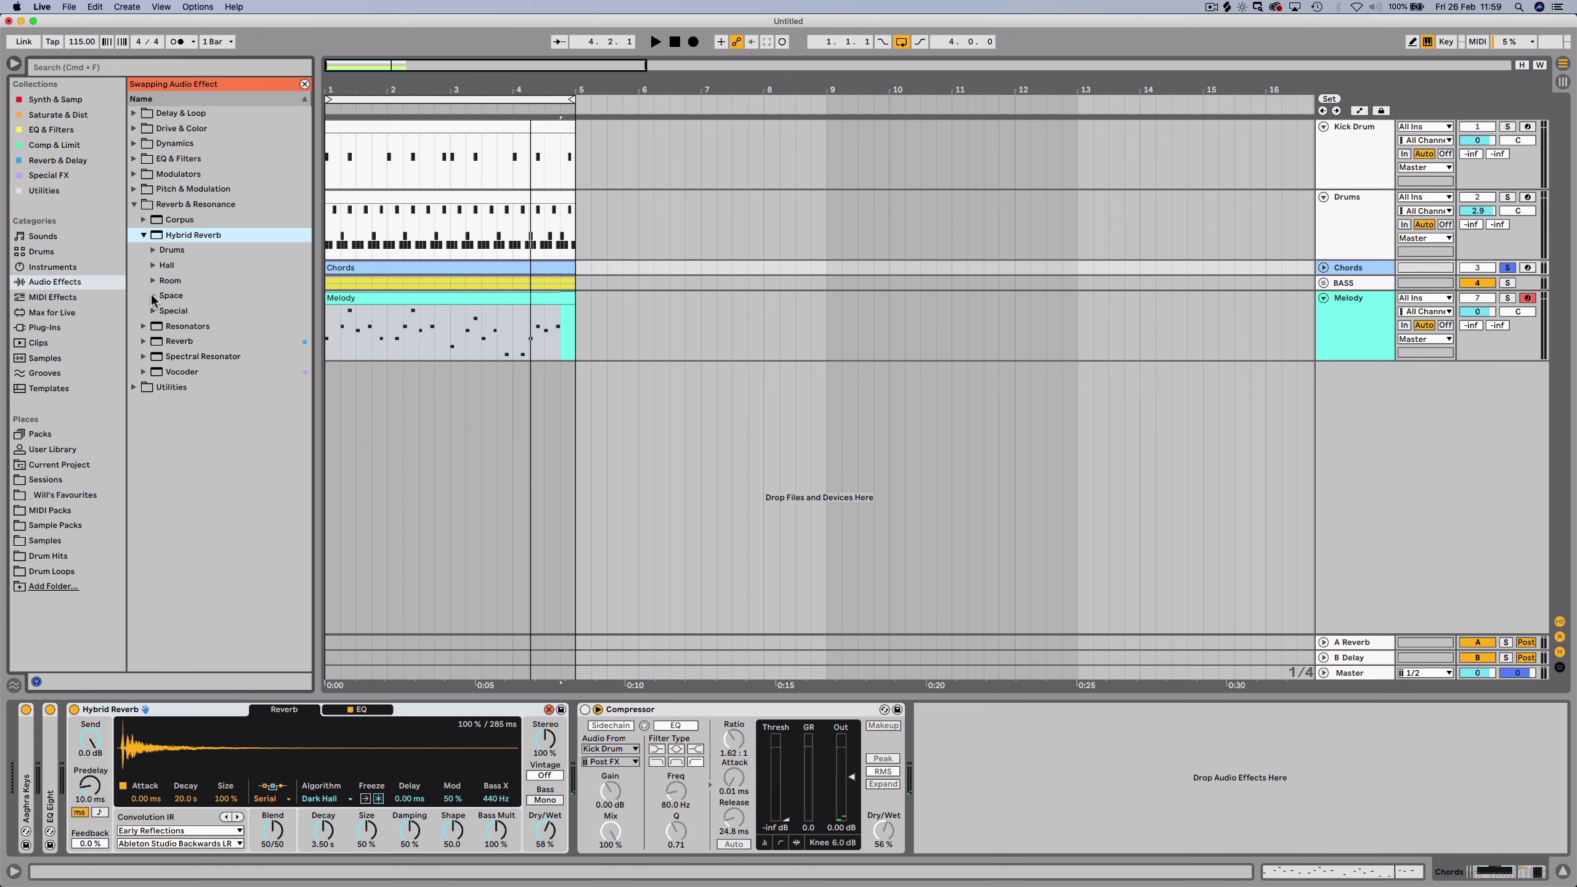
left_click(153, 297)
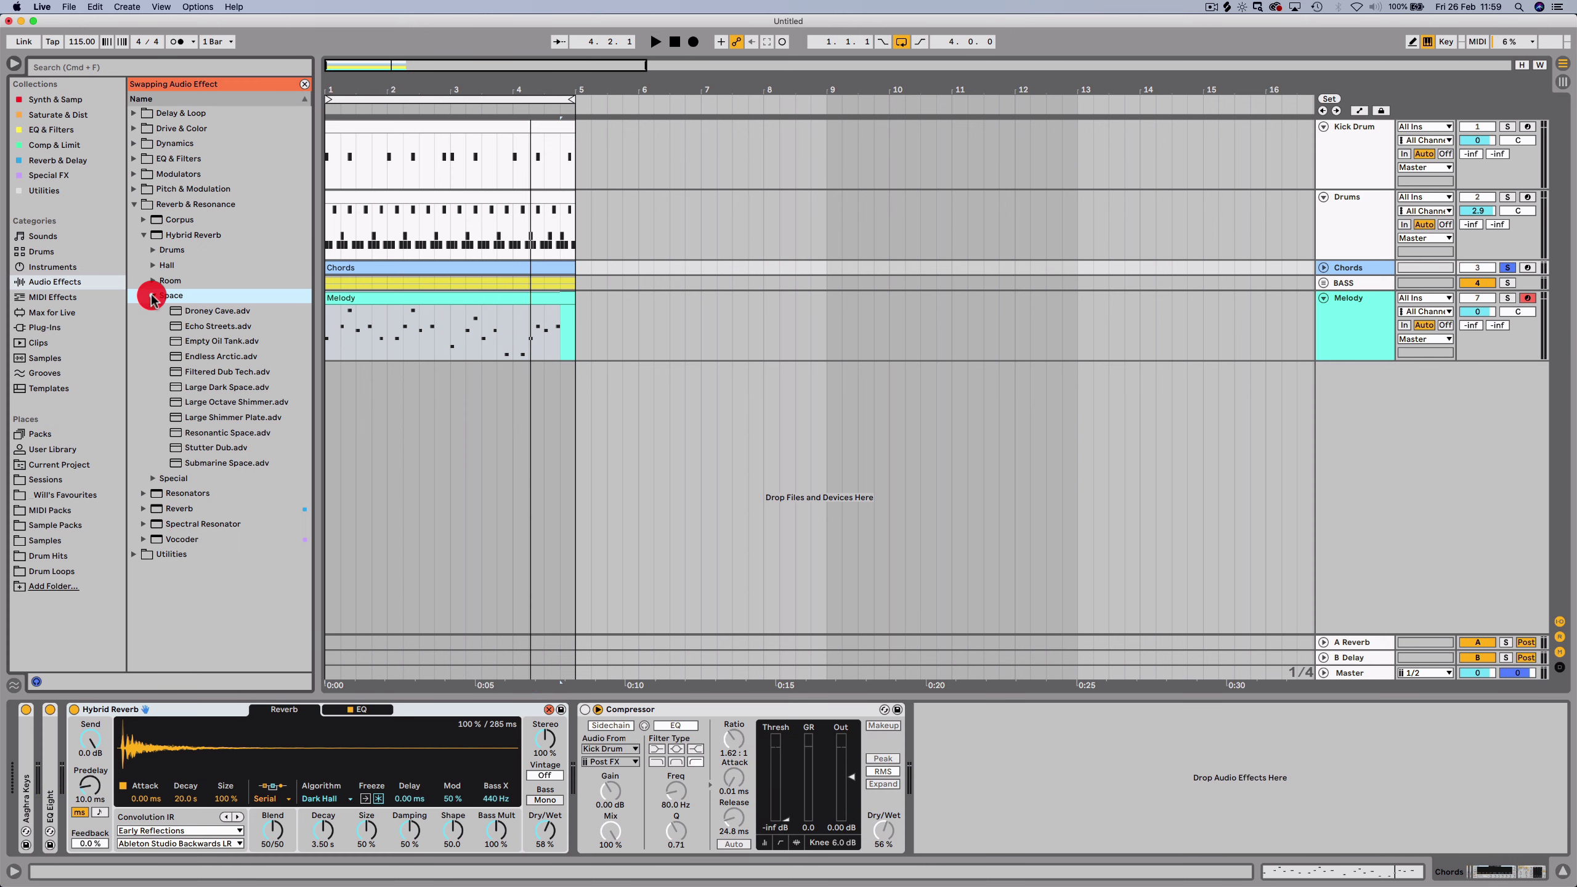
double_click(199, 311)
key("space")
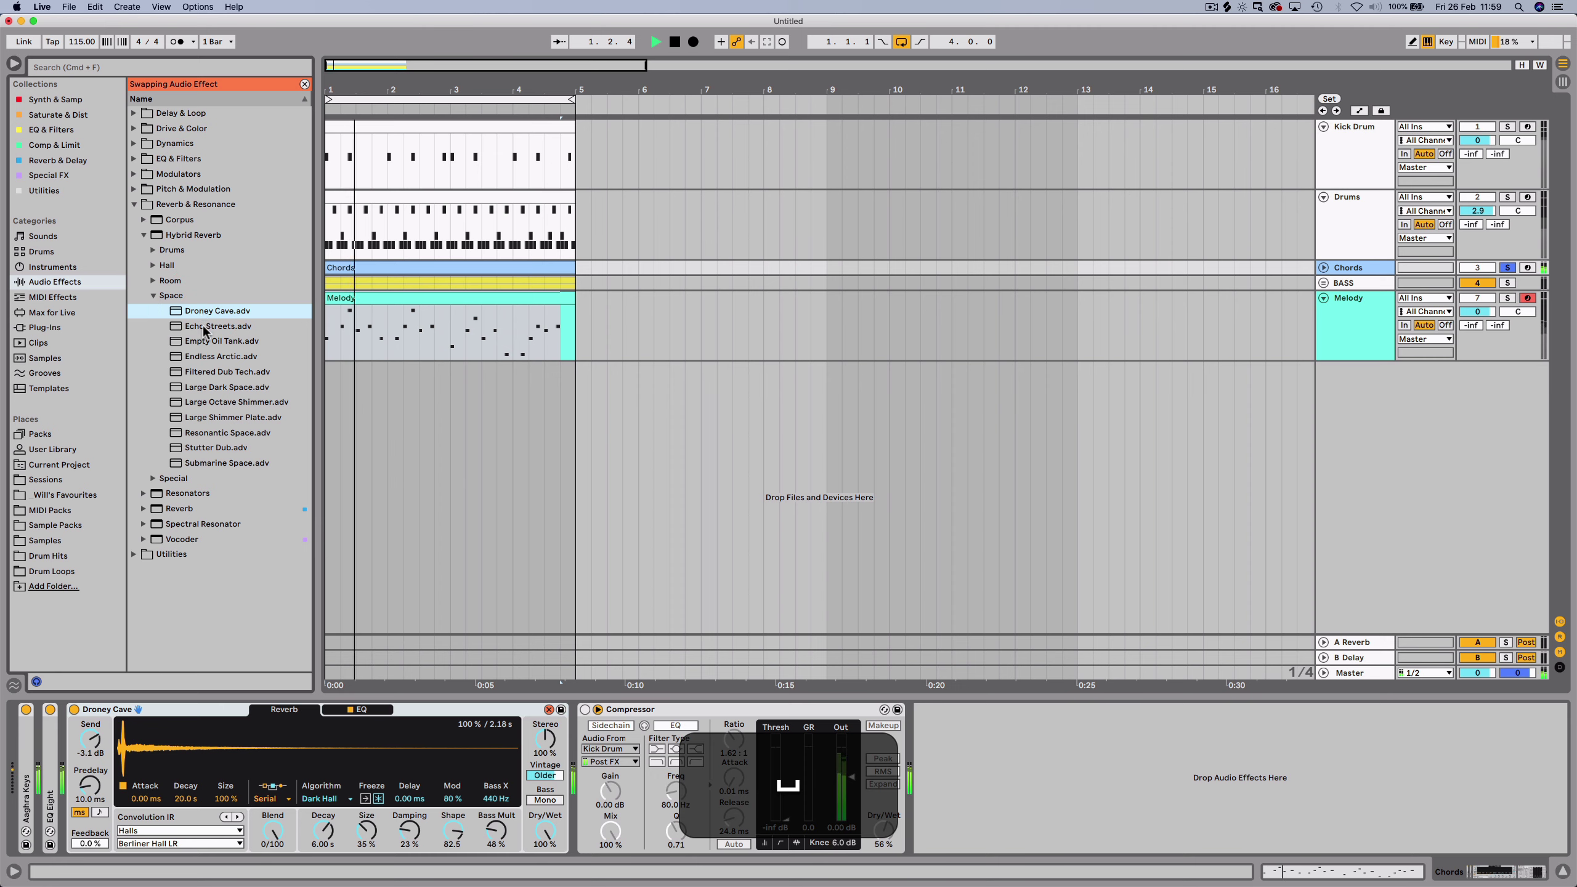
left_click(205, 326)
key("Return")
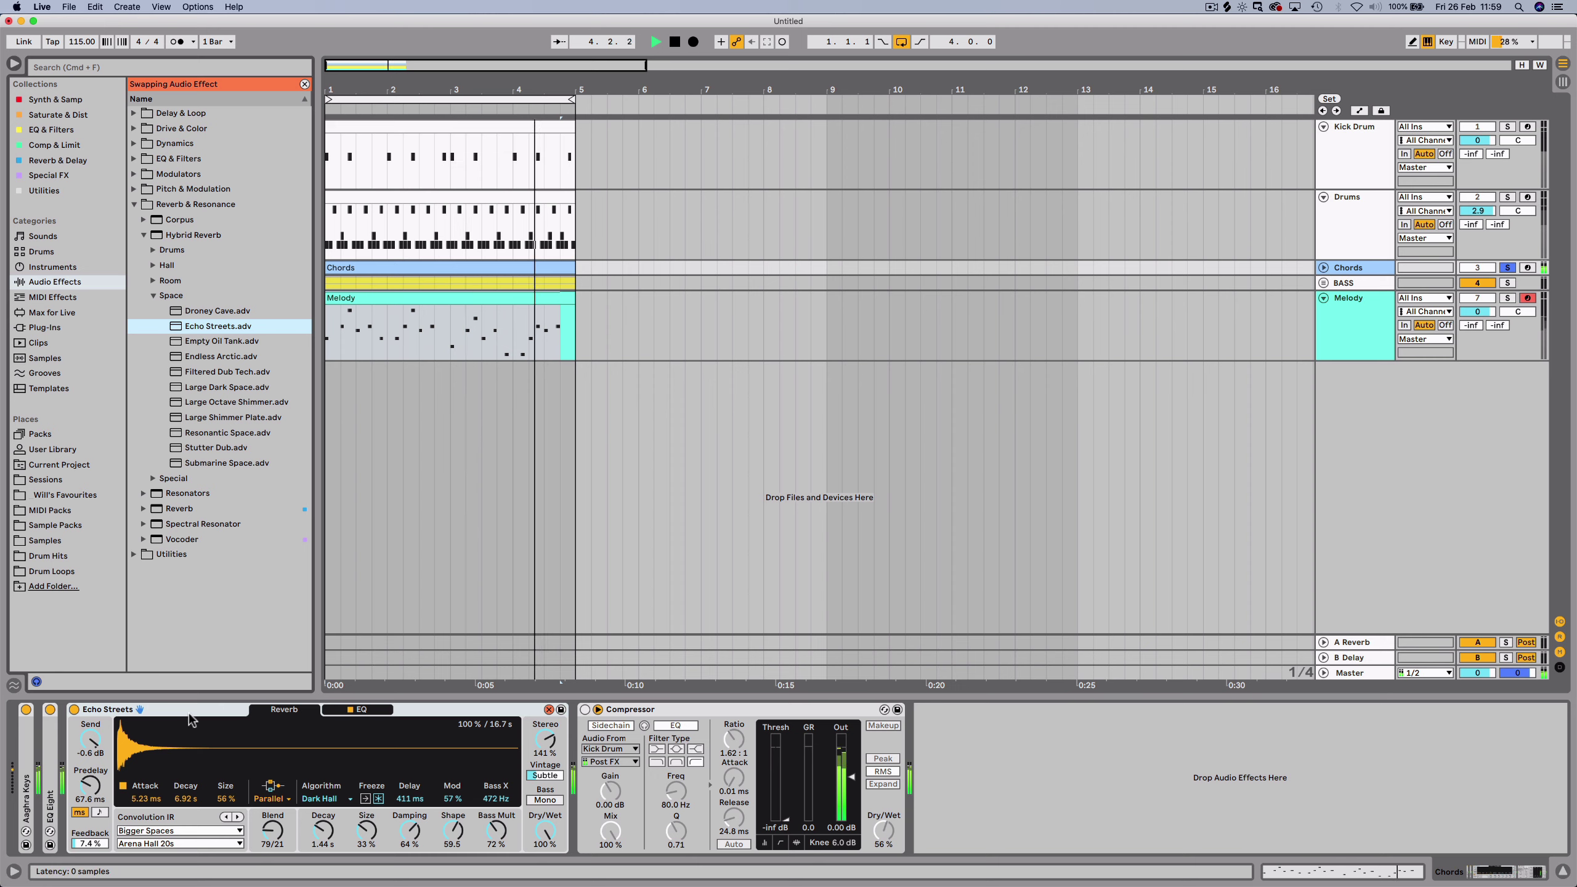
key("space")
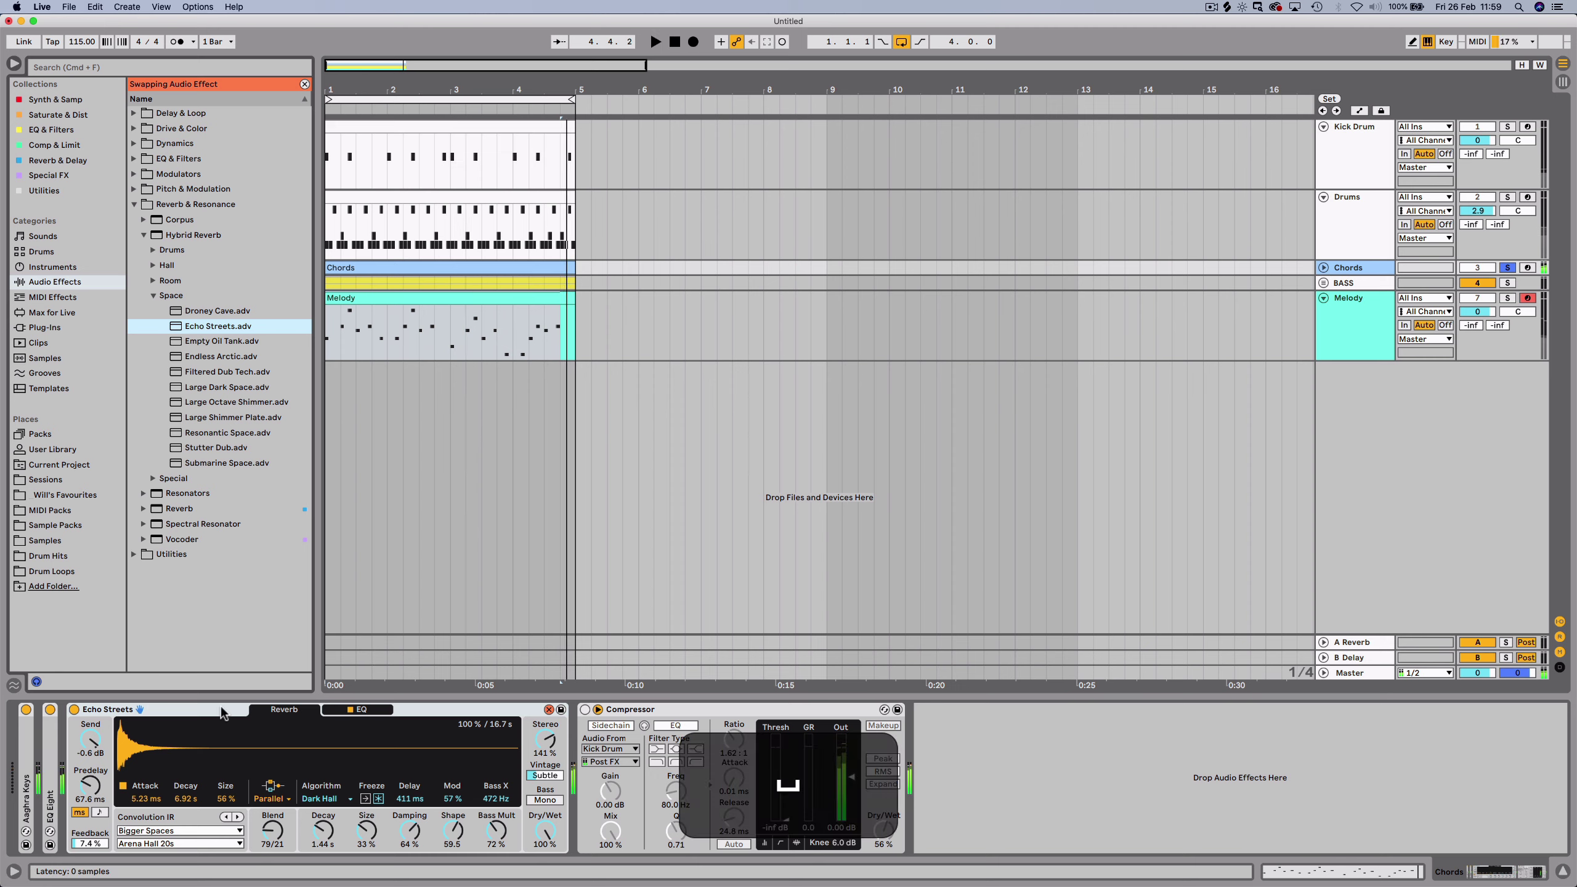
Set the Echo Streets reverb's EQ low cut to 286 Hz with a 24 dB slope and its Dry/Wet to 47% during playback.
left_click(354, 712)
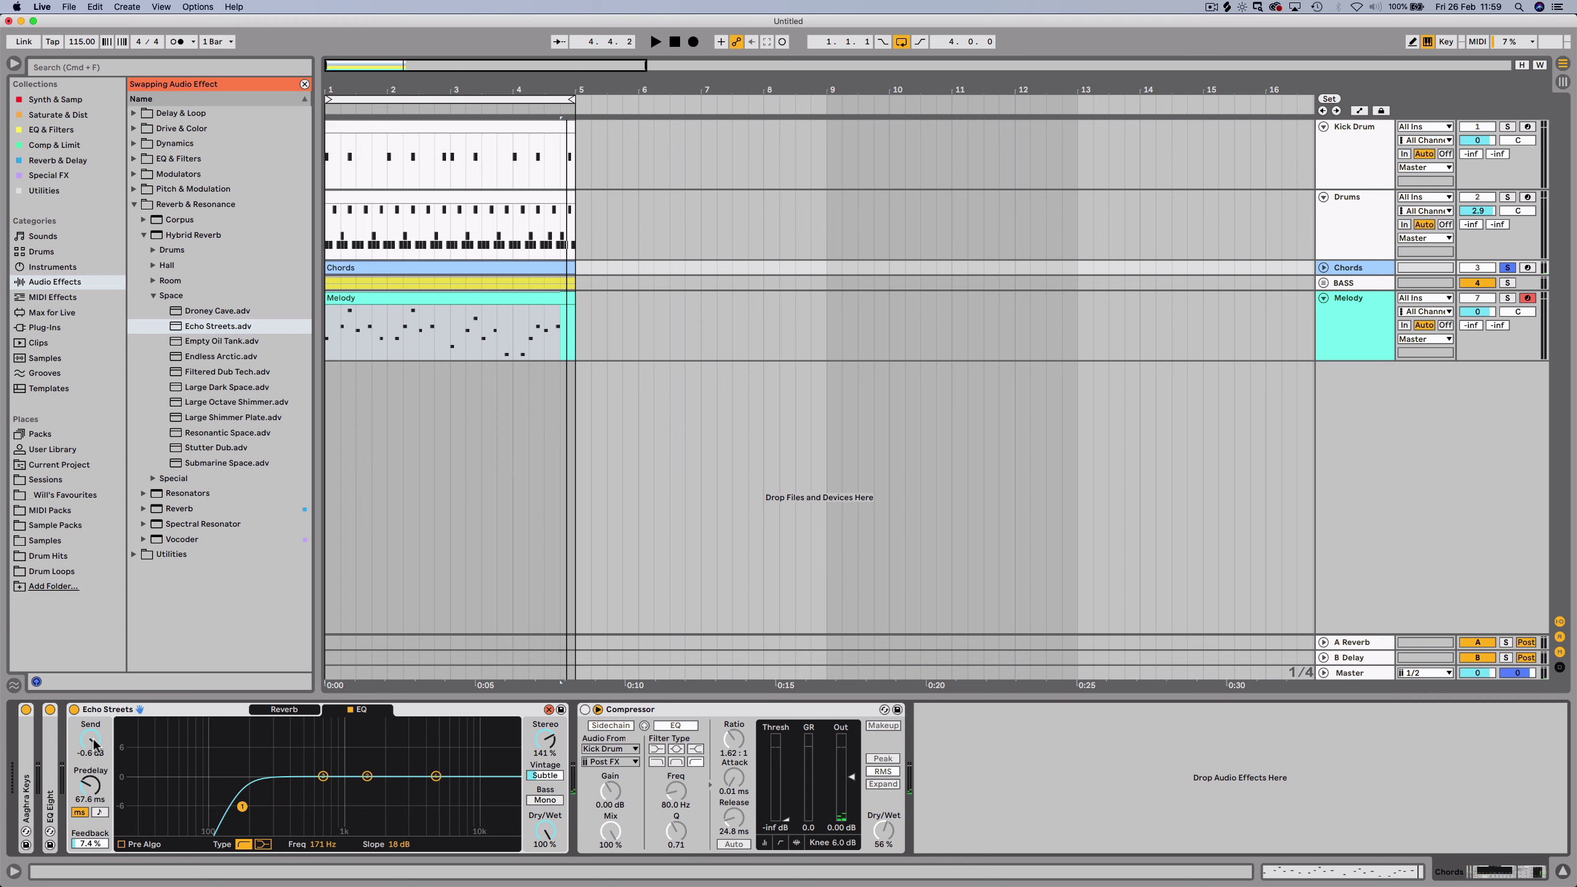
key("space")
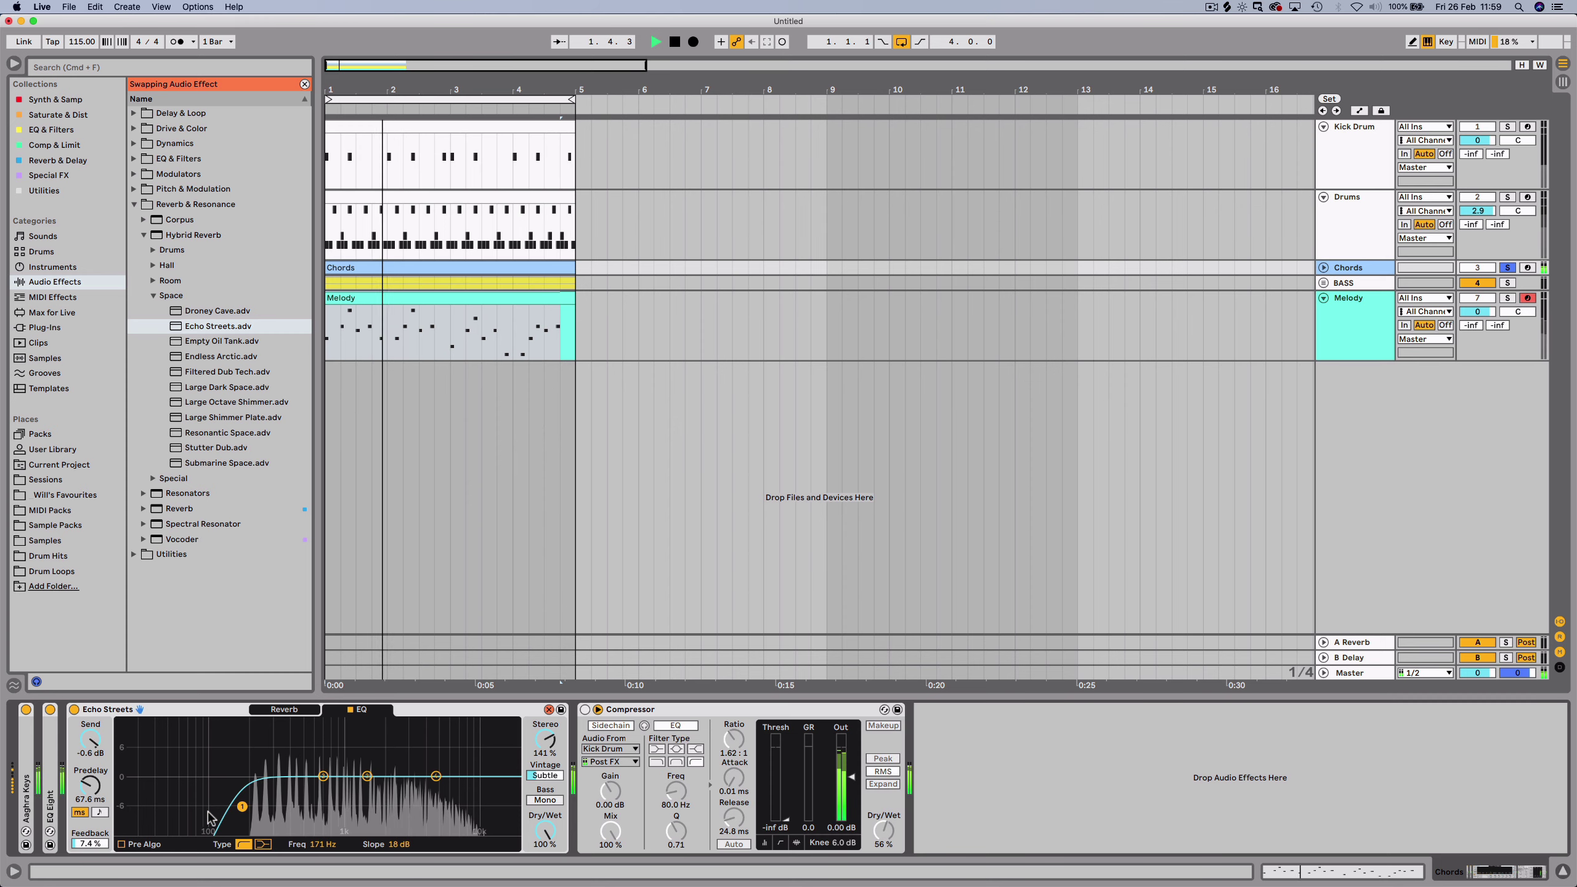
left_click_drag(242, 806, 271, 794)
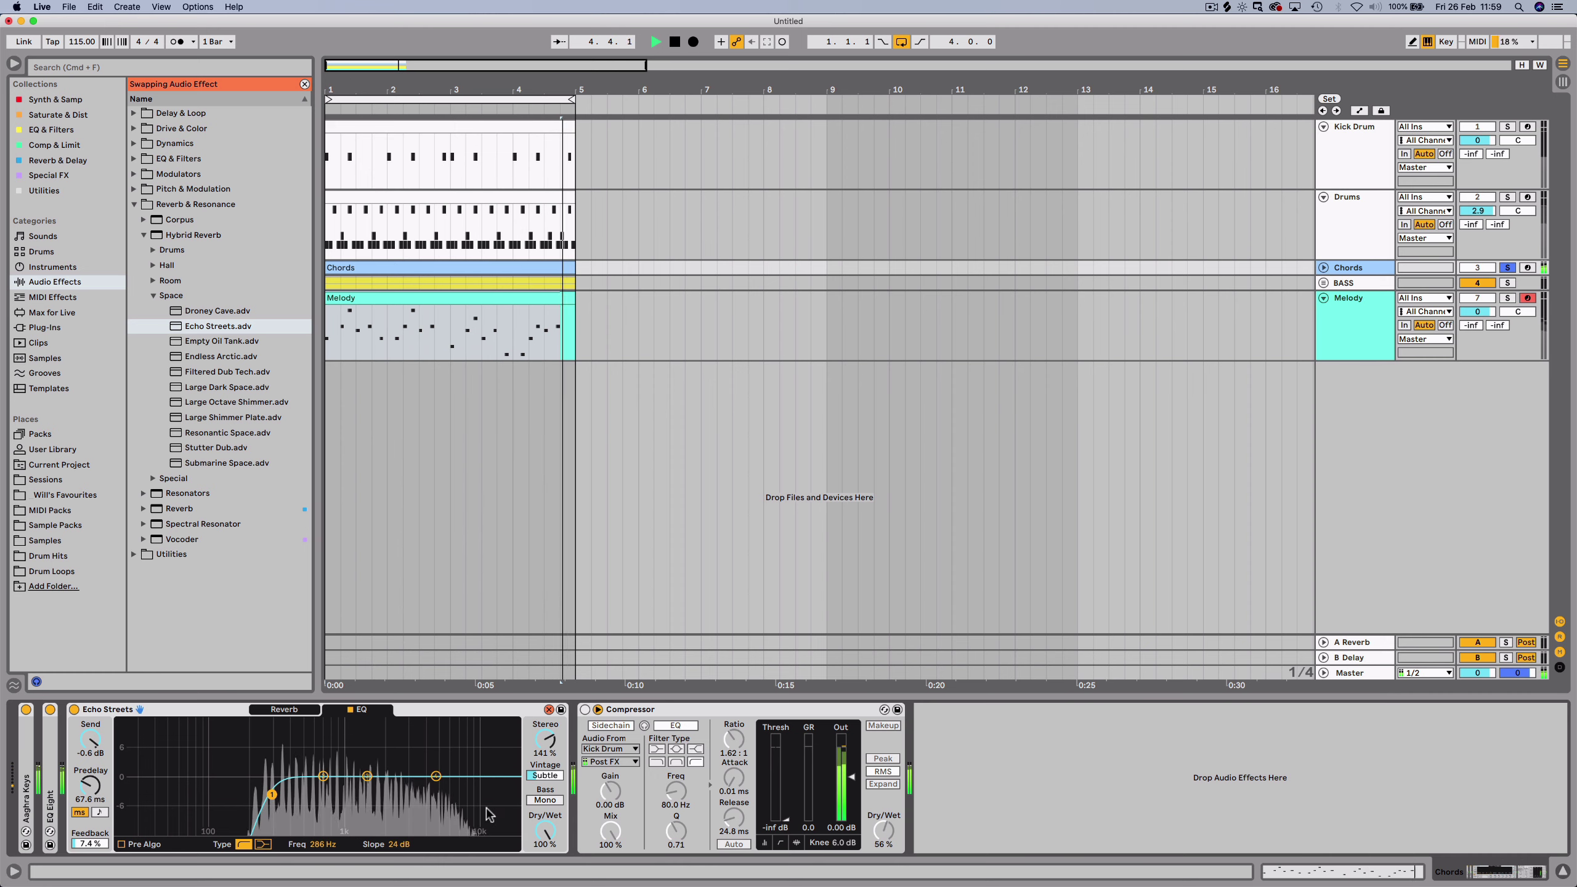
left_click_drag(545, 829, 545, 837)
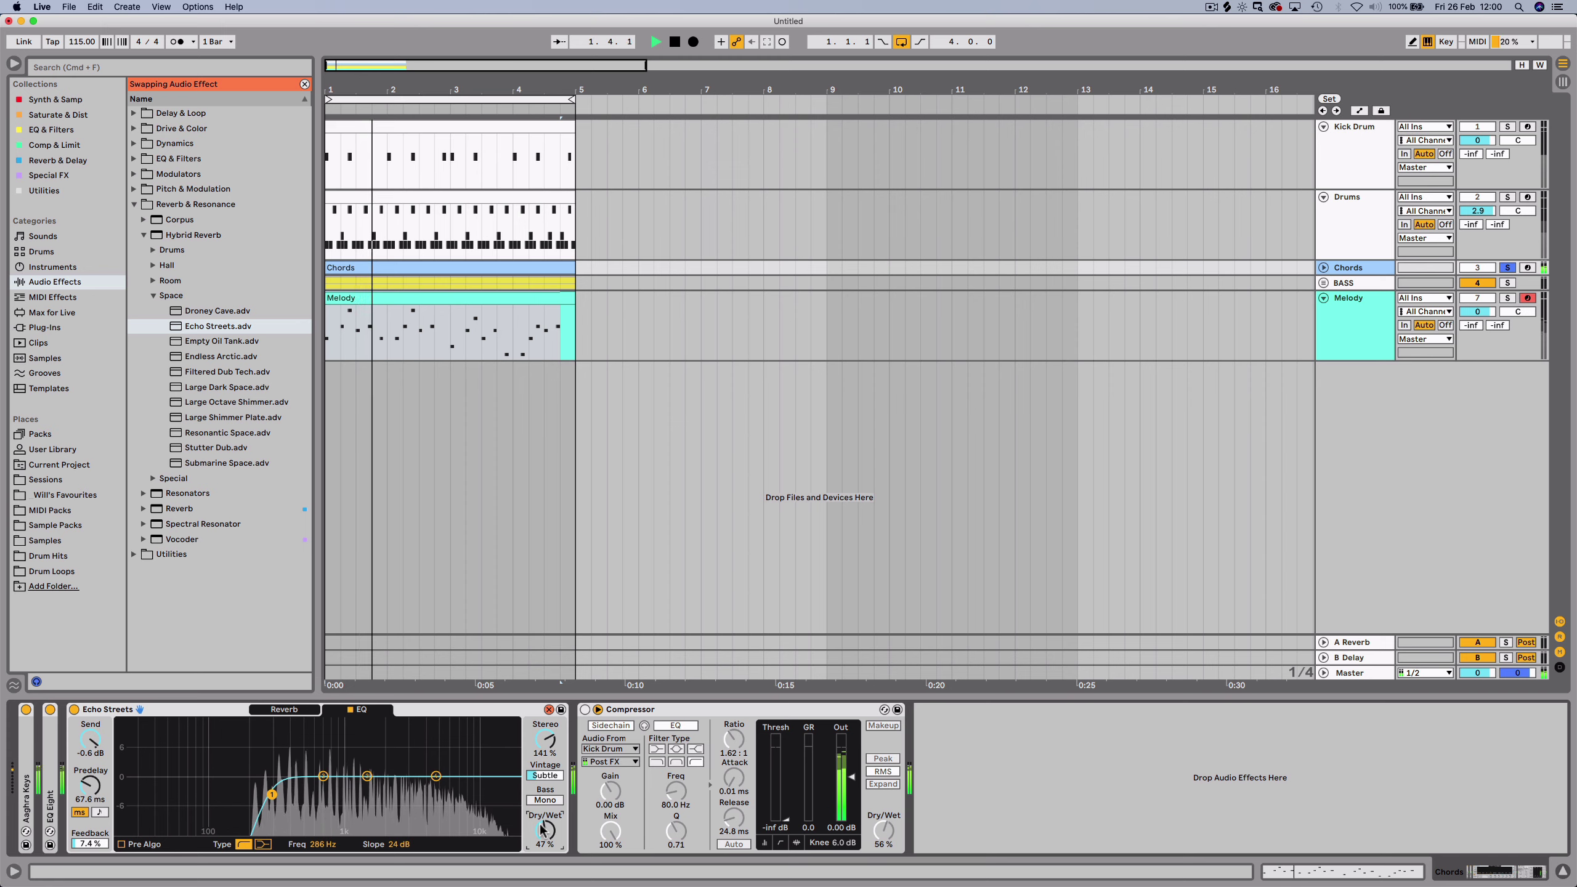
key("space")
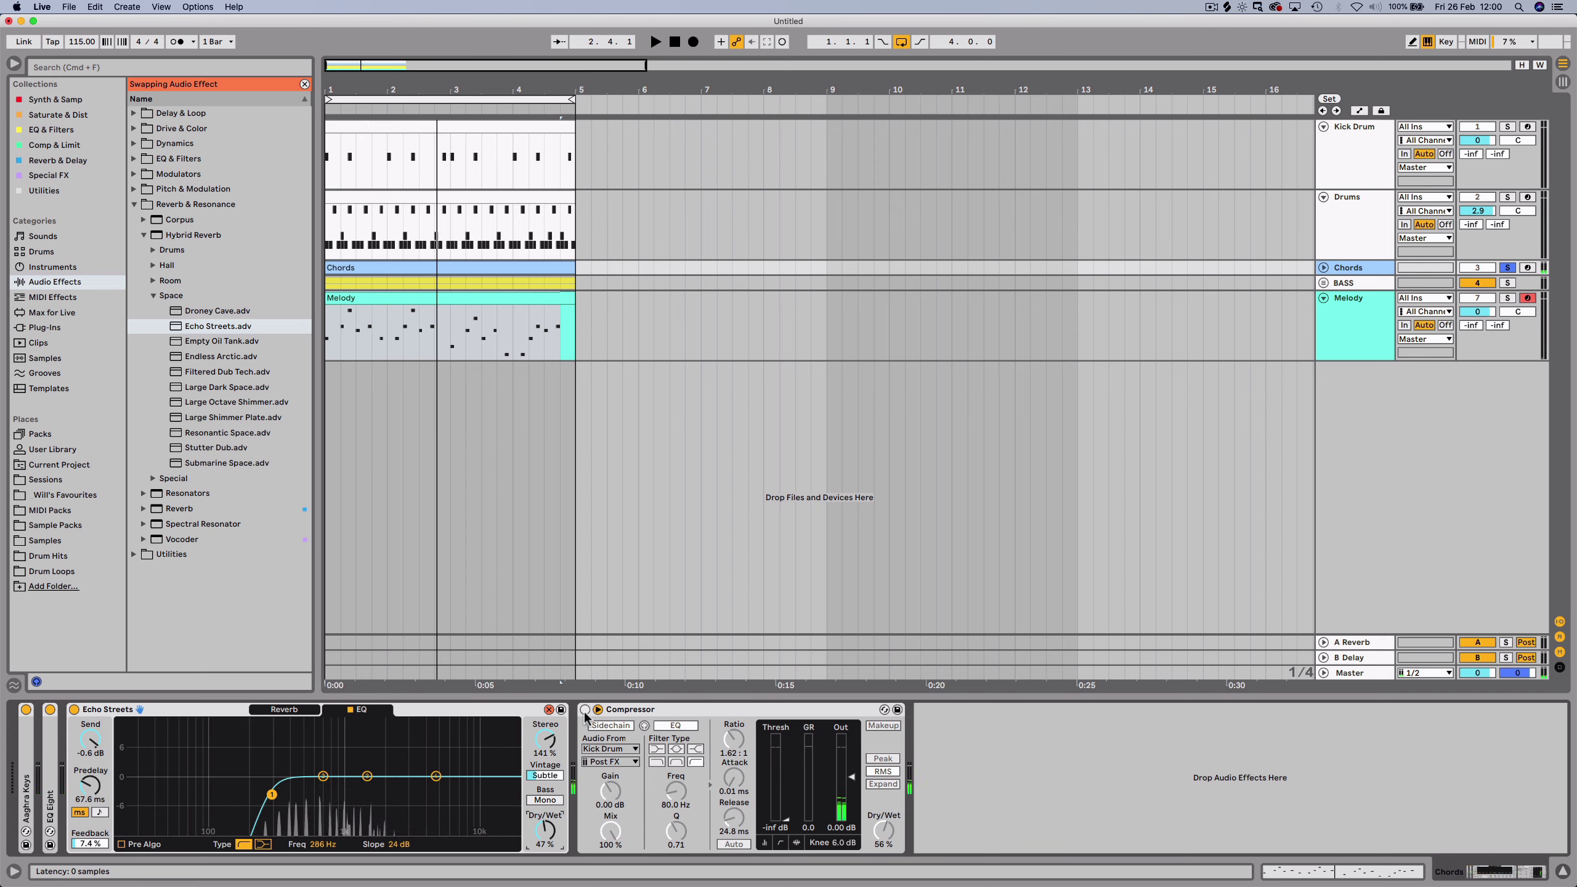
Re-enable the Compressor on the Chords track, unsolo the track during playback and fold the Echo Streets device.
left_click(584, 710)
key("space")
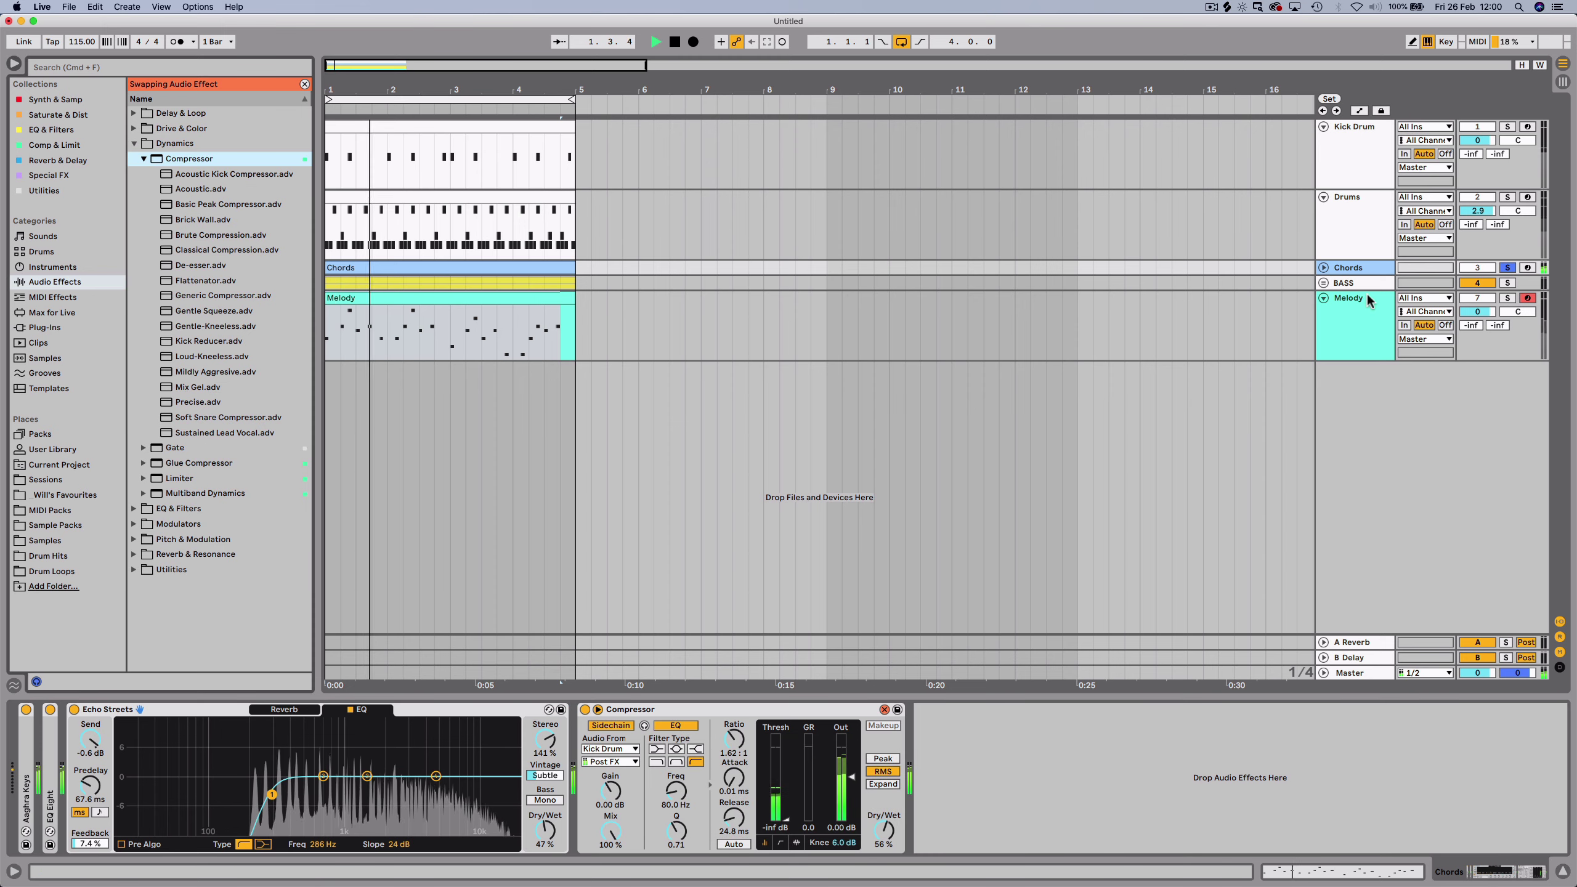
left_click(1509, 268)
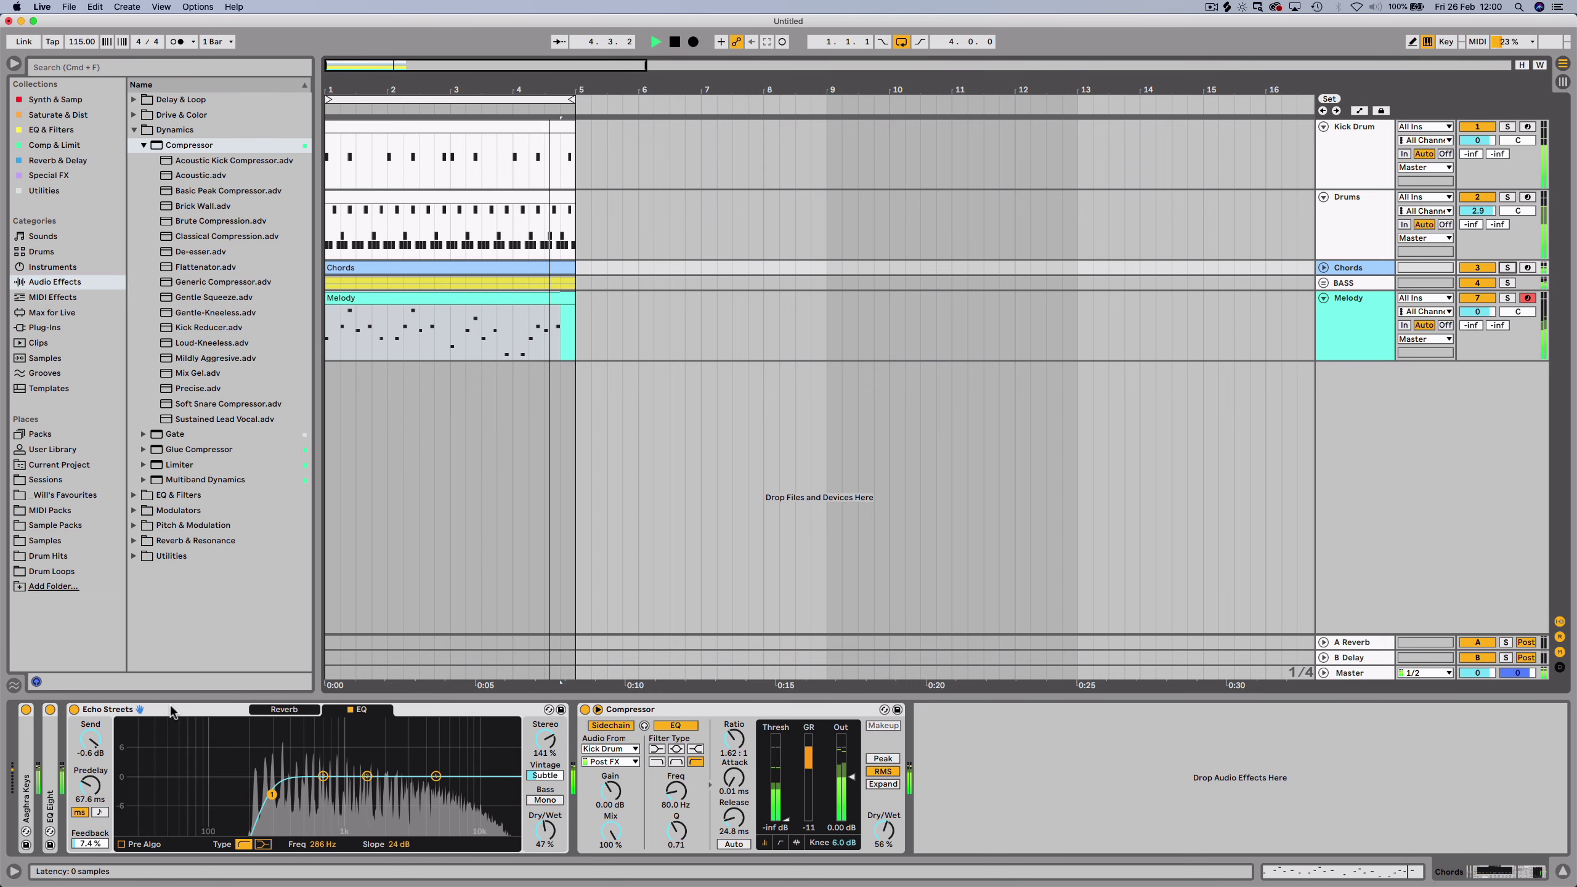
double_click(170, 709)
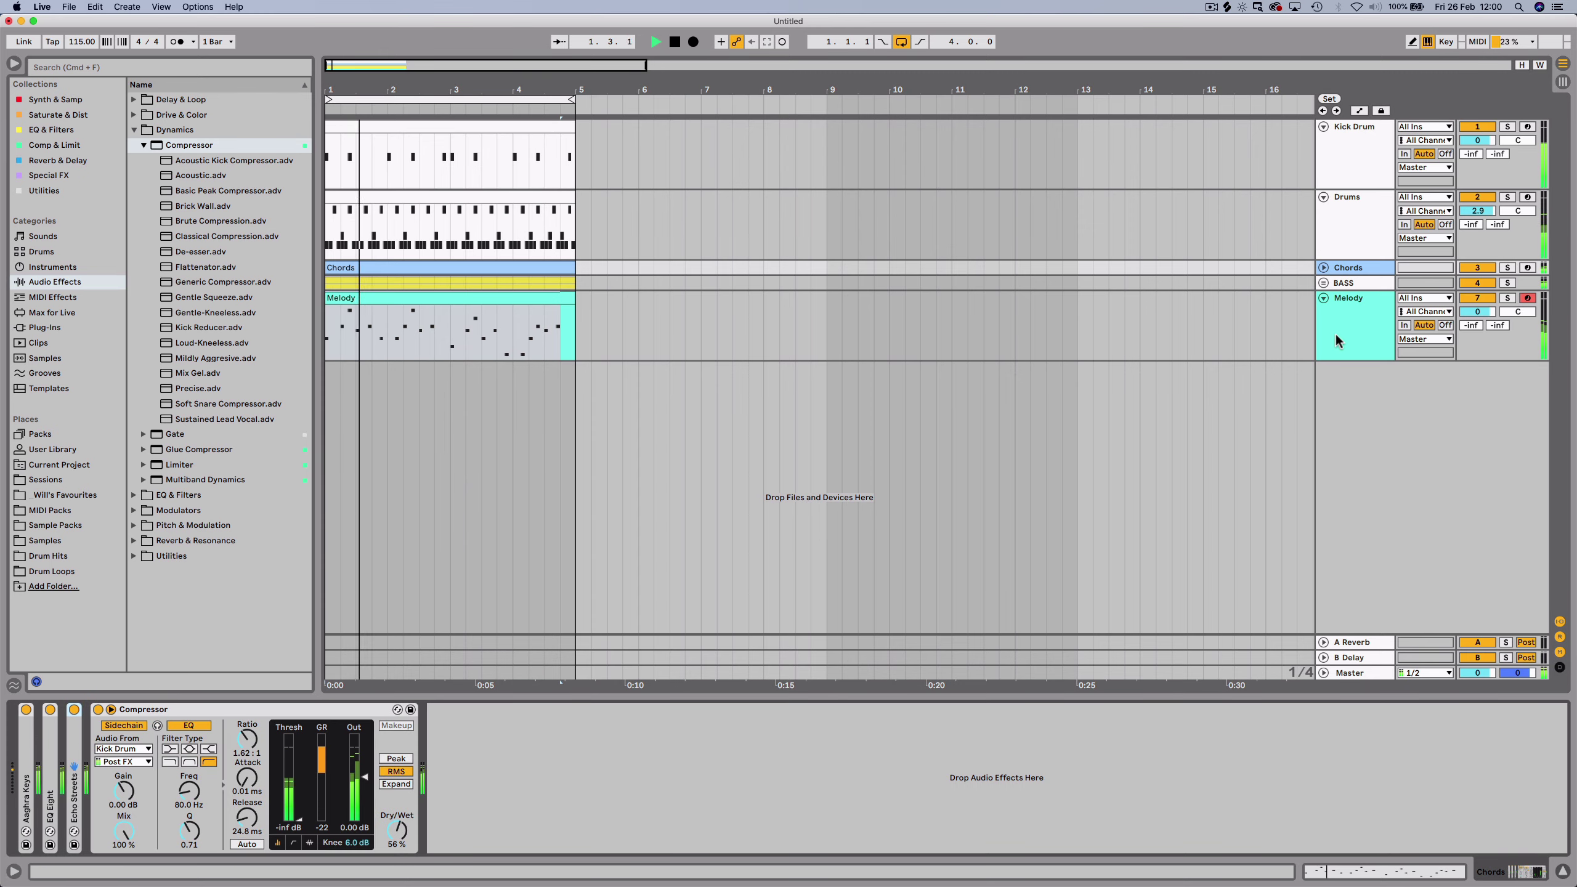
key("space")
Insert Chorus-Ensemble between the Clean Chorus Guitar and Echo on the Melody track.
left_click(1358, 321)
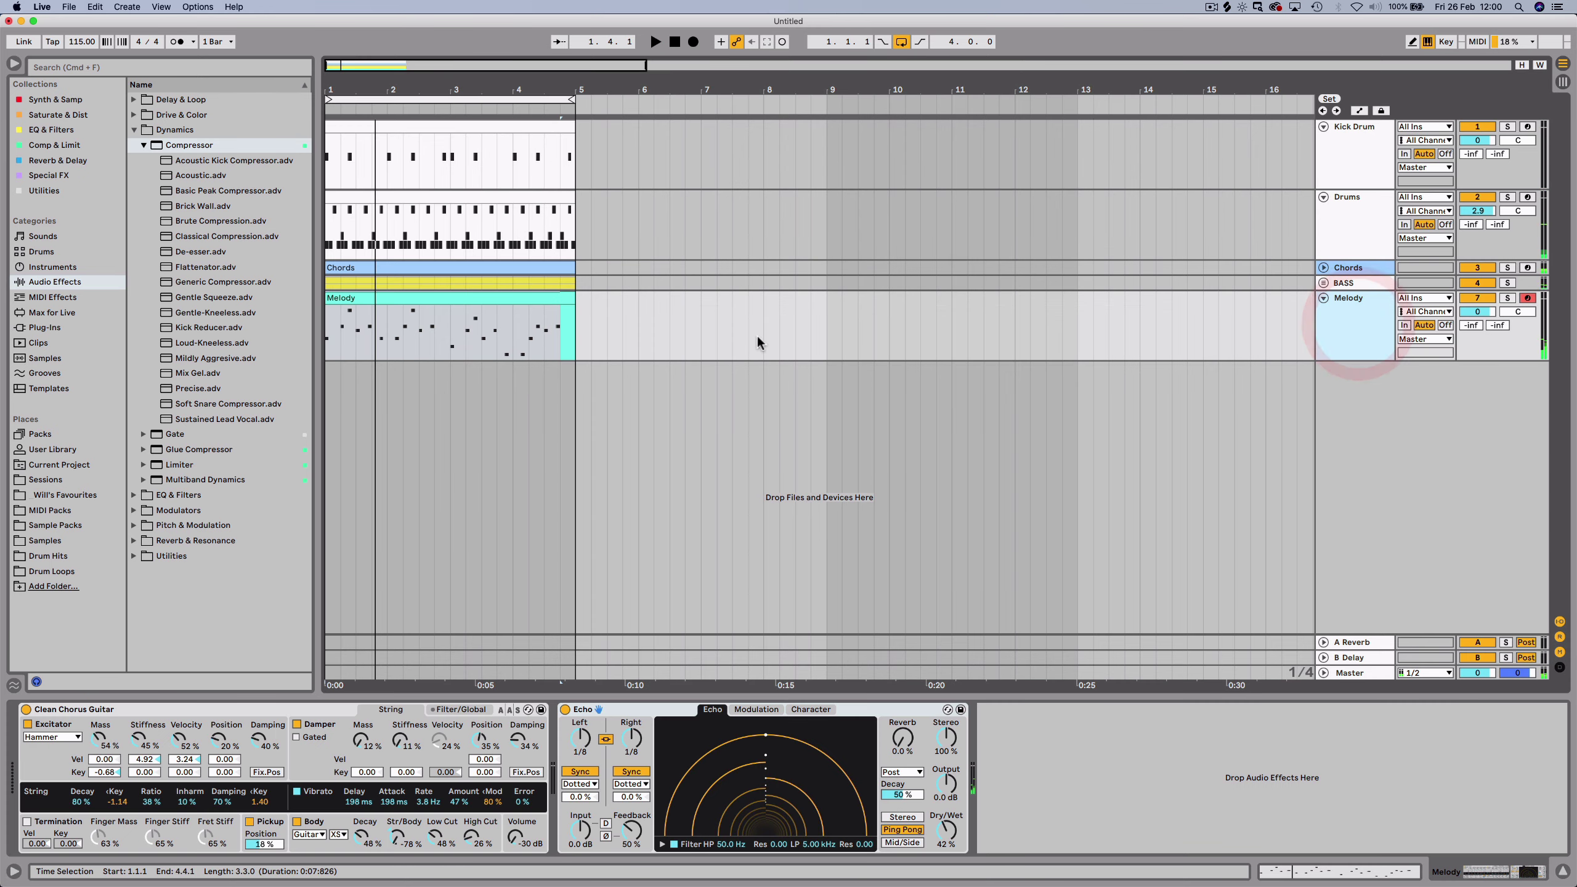
left_click(133, 129)
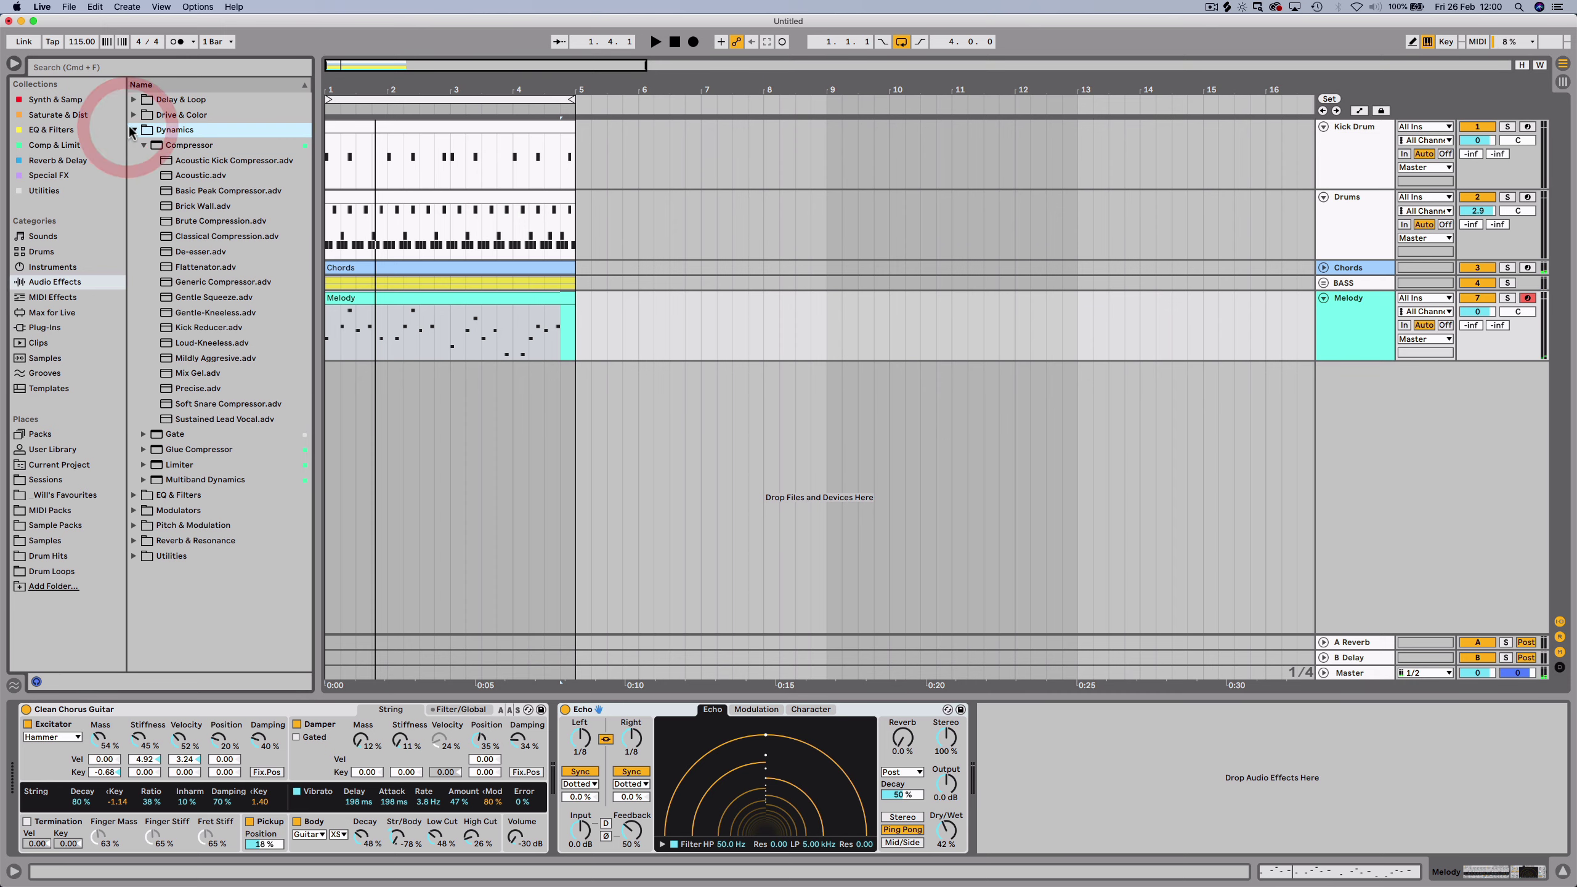
key("Right")
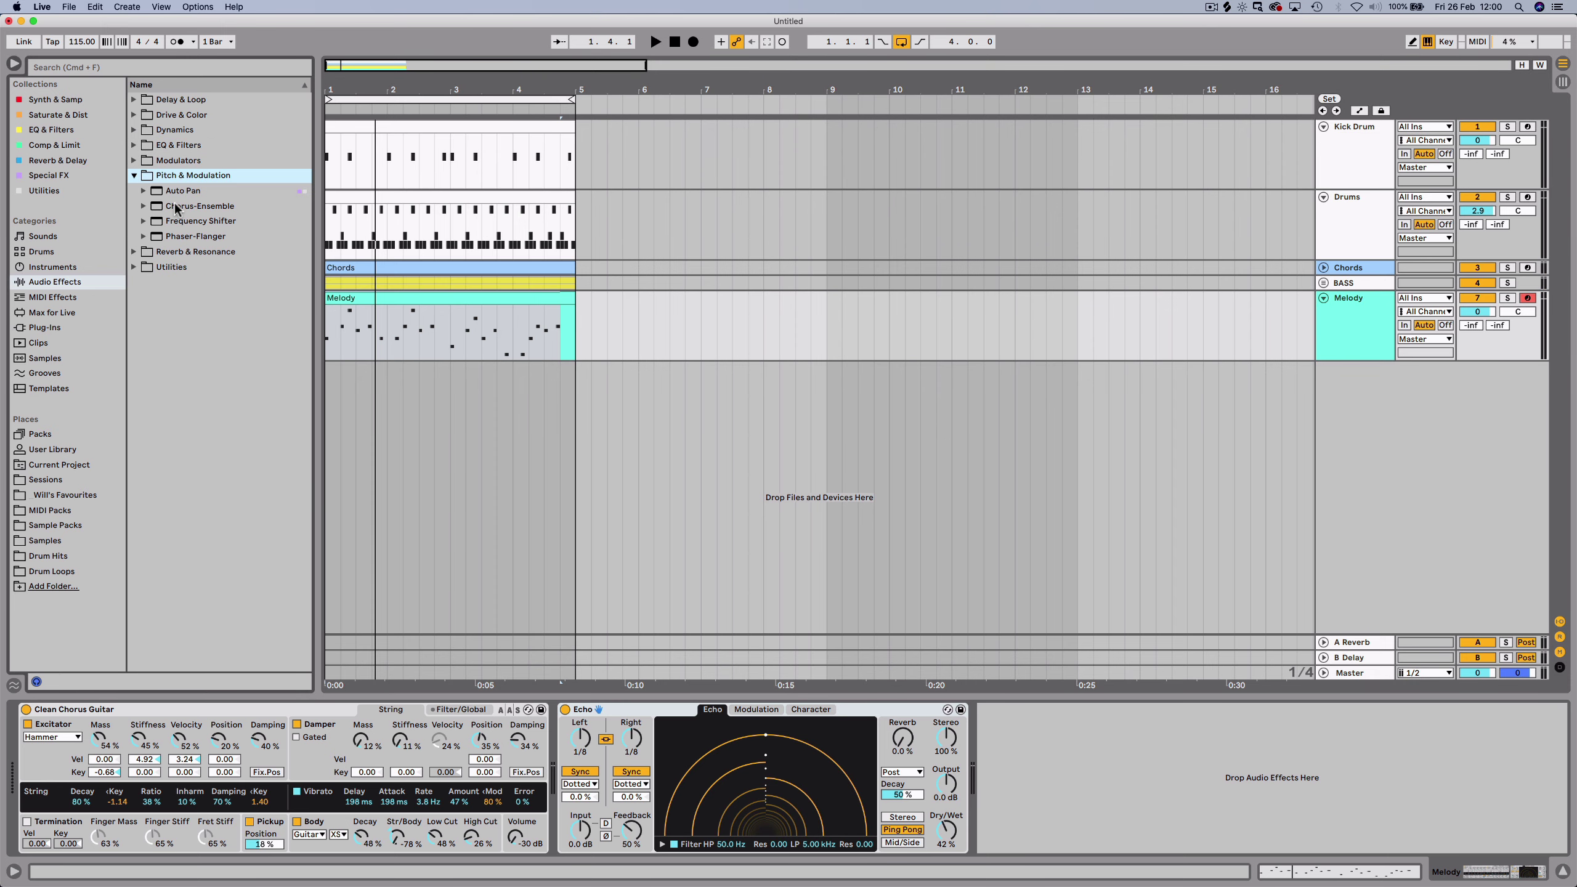
left_click(176, 207)
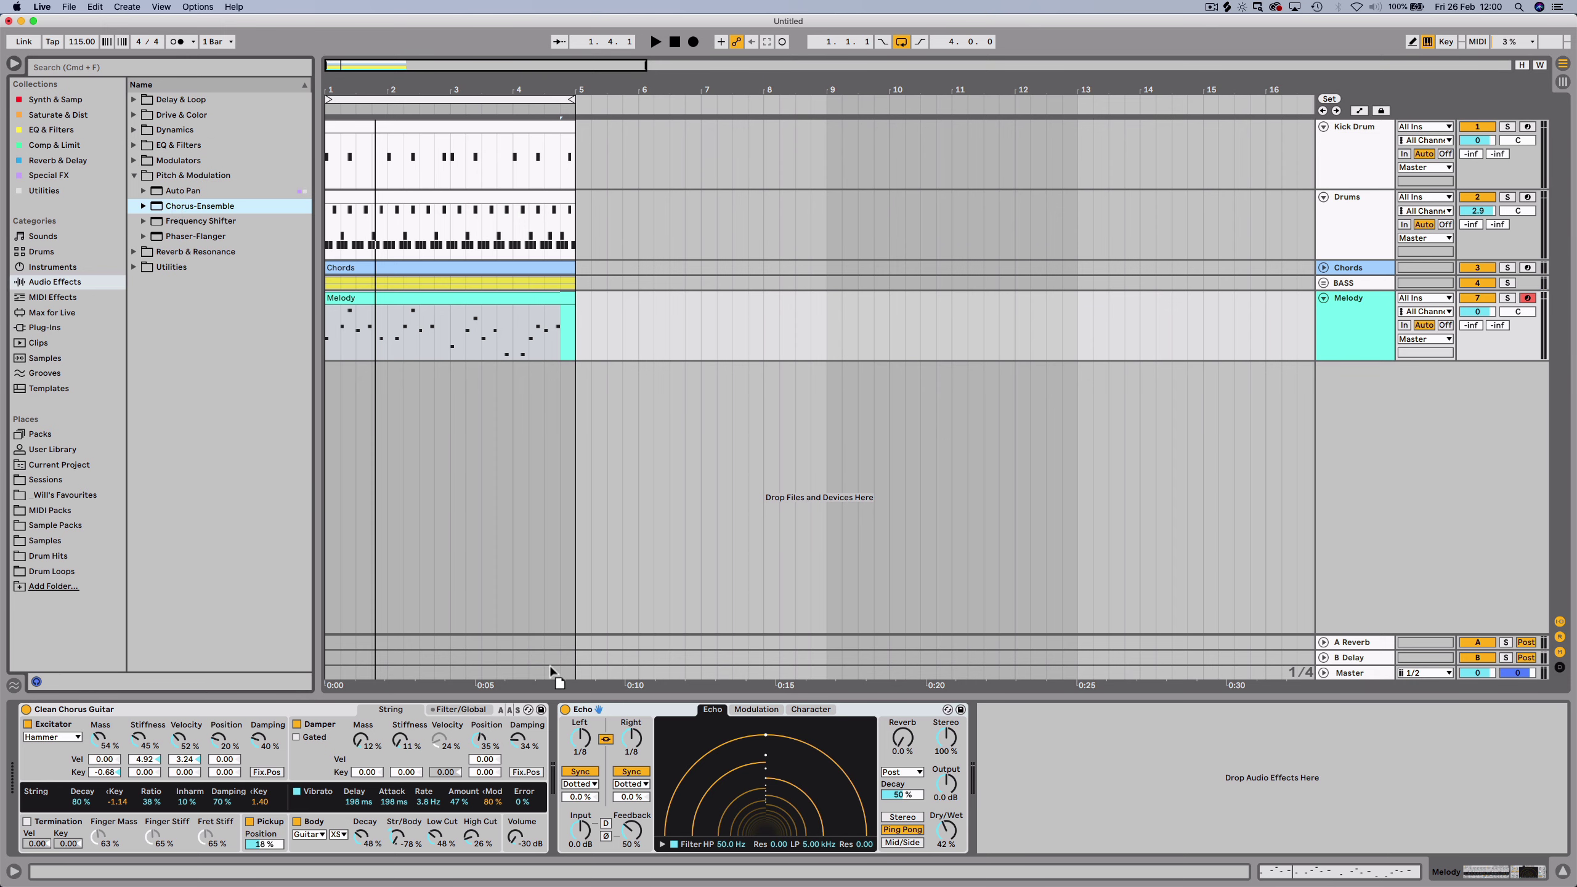
left_click_drag(551, 671, 559, 726)
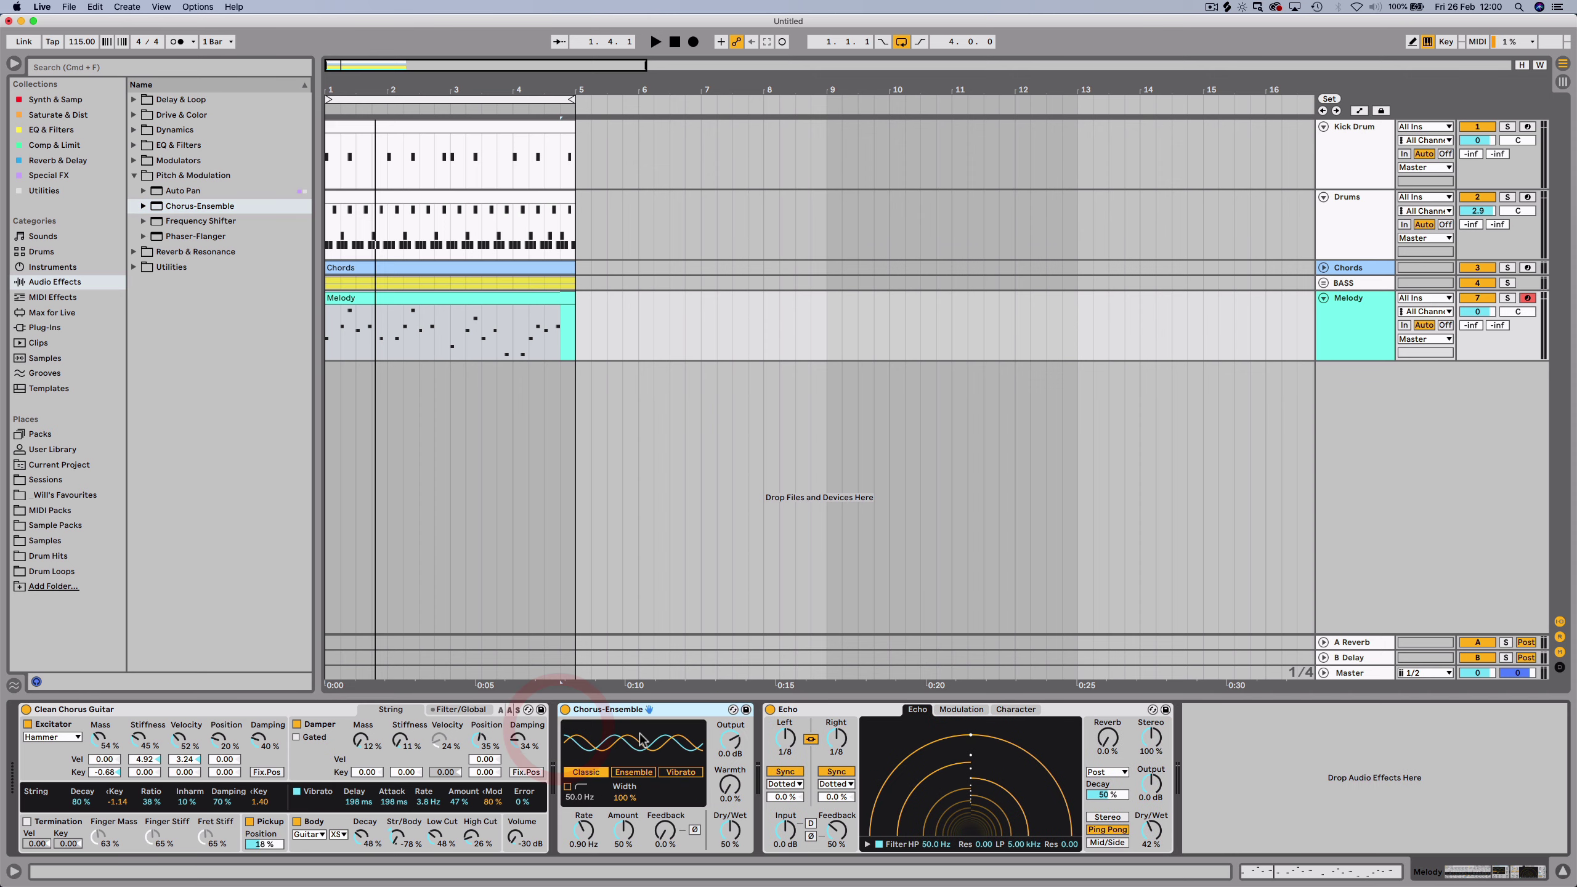
Solo the Melody track and set Chorus-Ensemble to Ensemble mode with 61% Amount and 73% Dry/Wet during playback.
key("space")
left_click(1507, 297)
left_click_drag(730, 831, 710, 806)
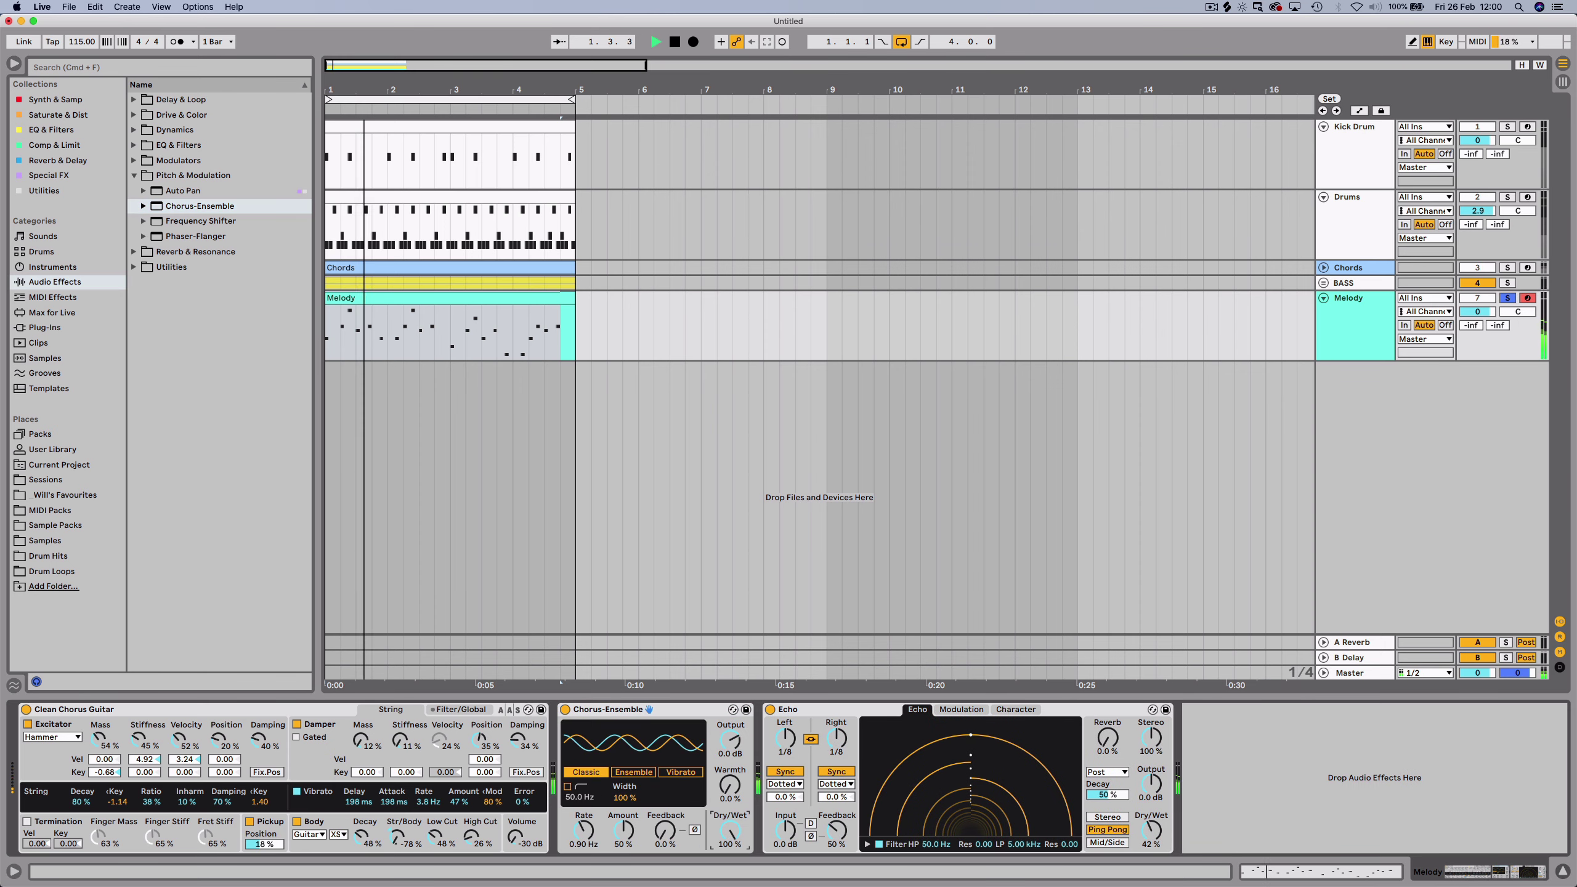
left_click(633, 771)
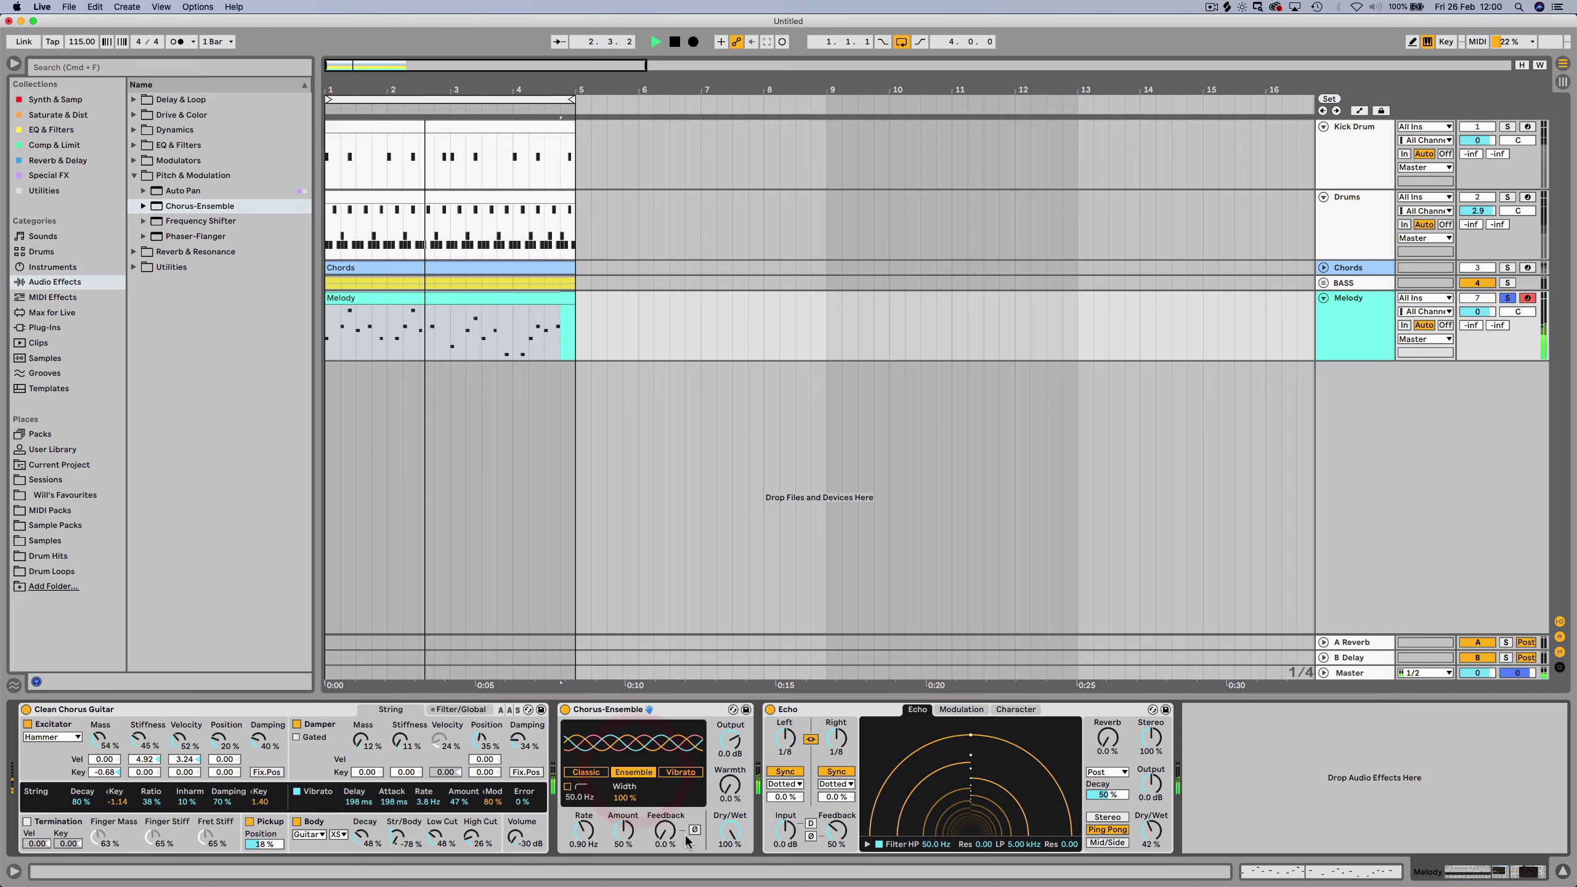
left_click_drag(736, 837, 736, 846)
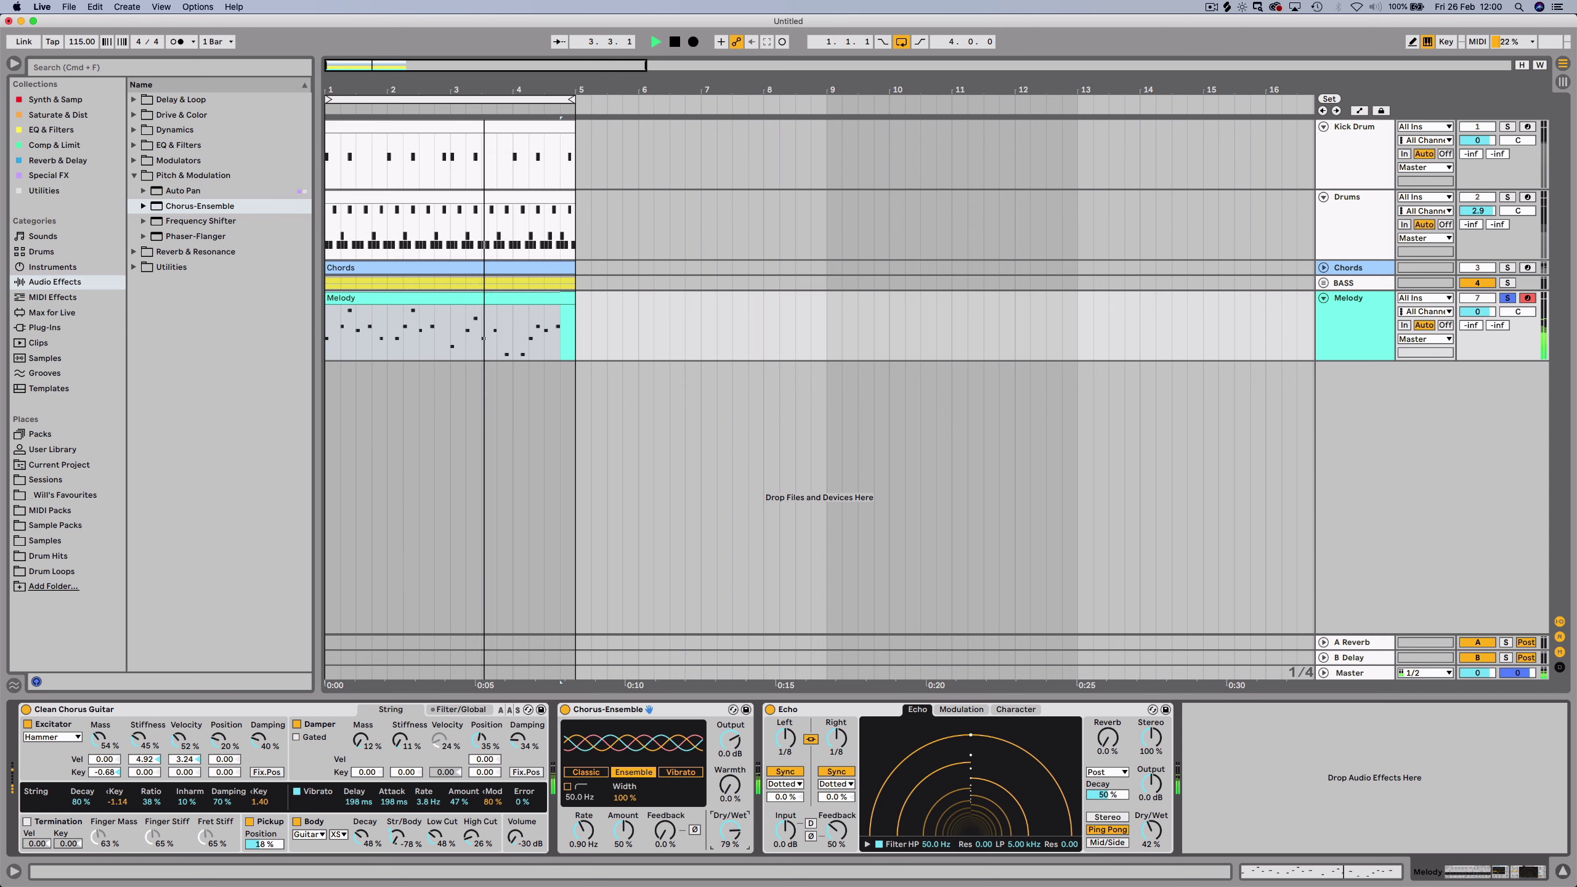
left_click_drag(624, 831, 624, 821)
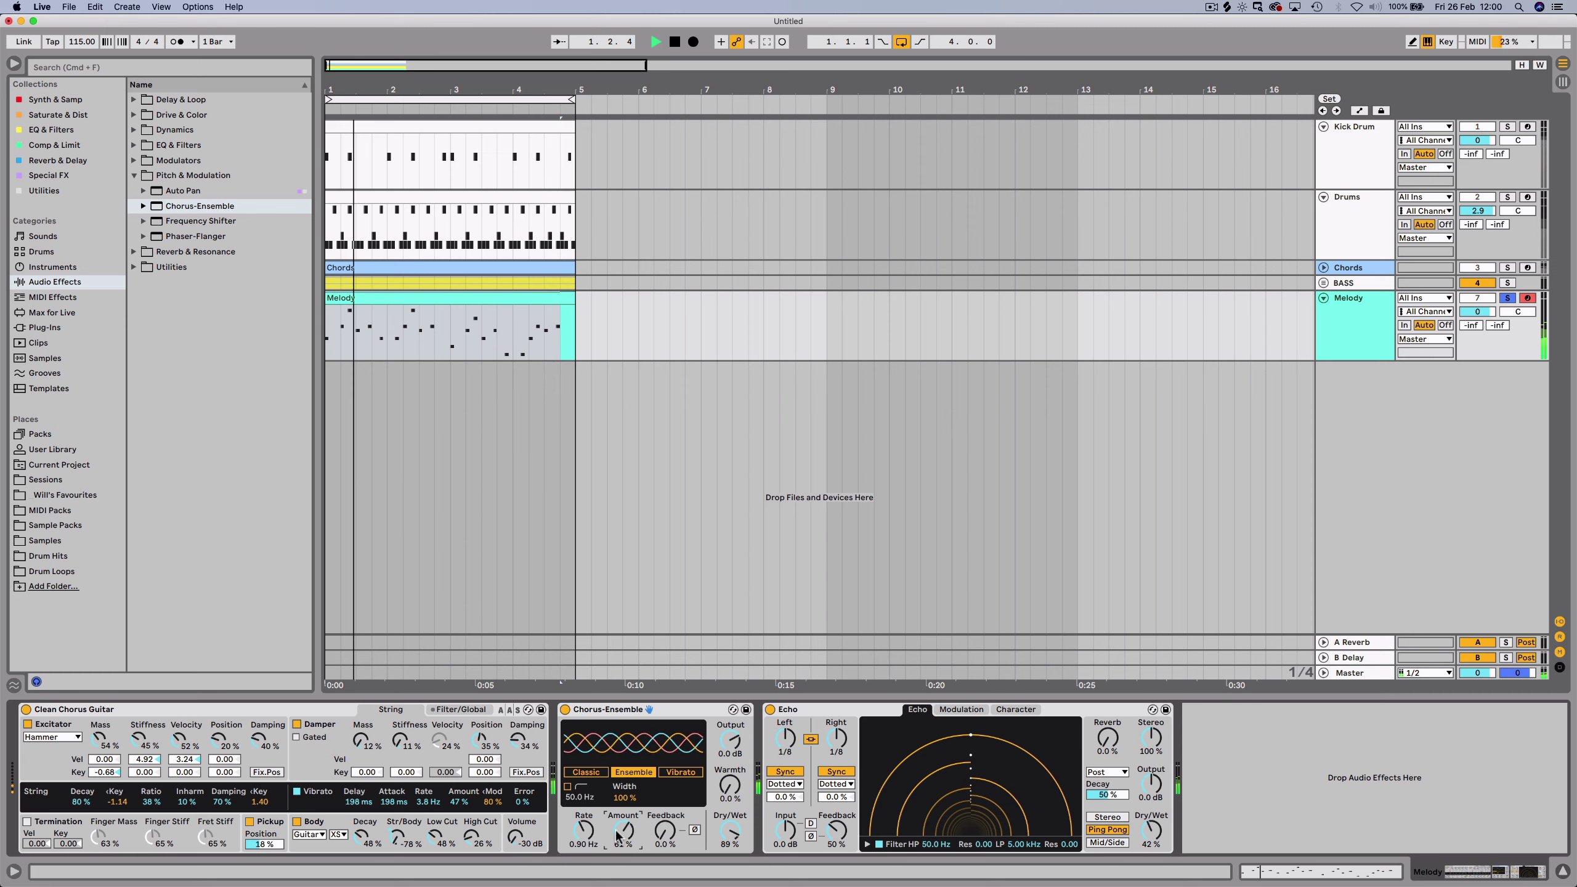
key("space")
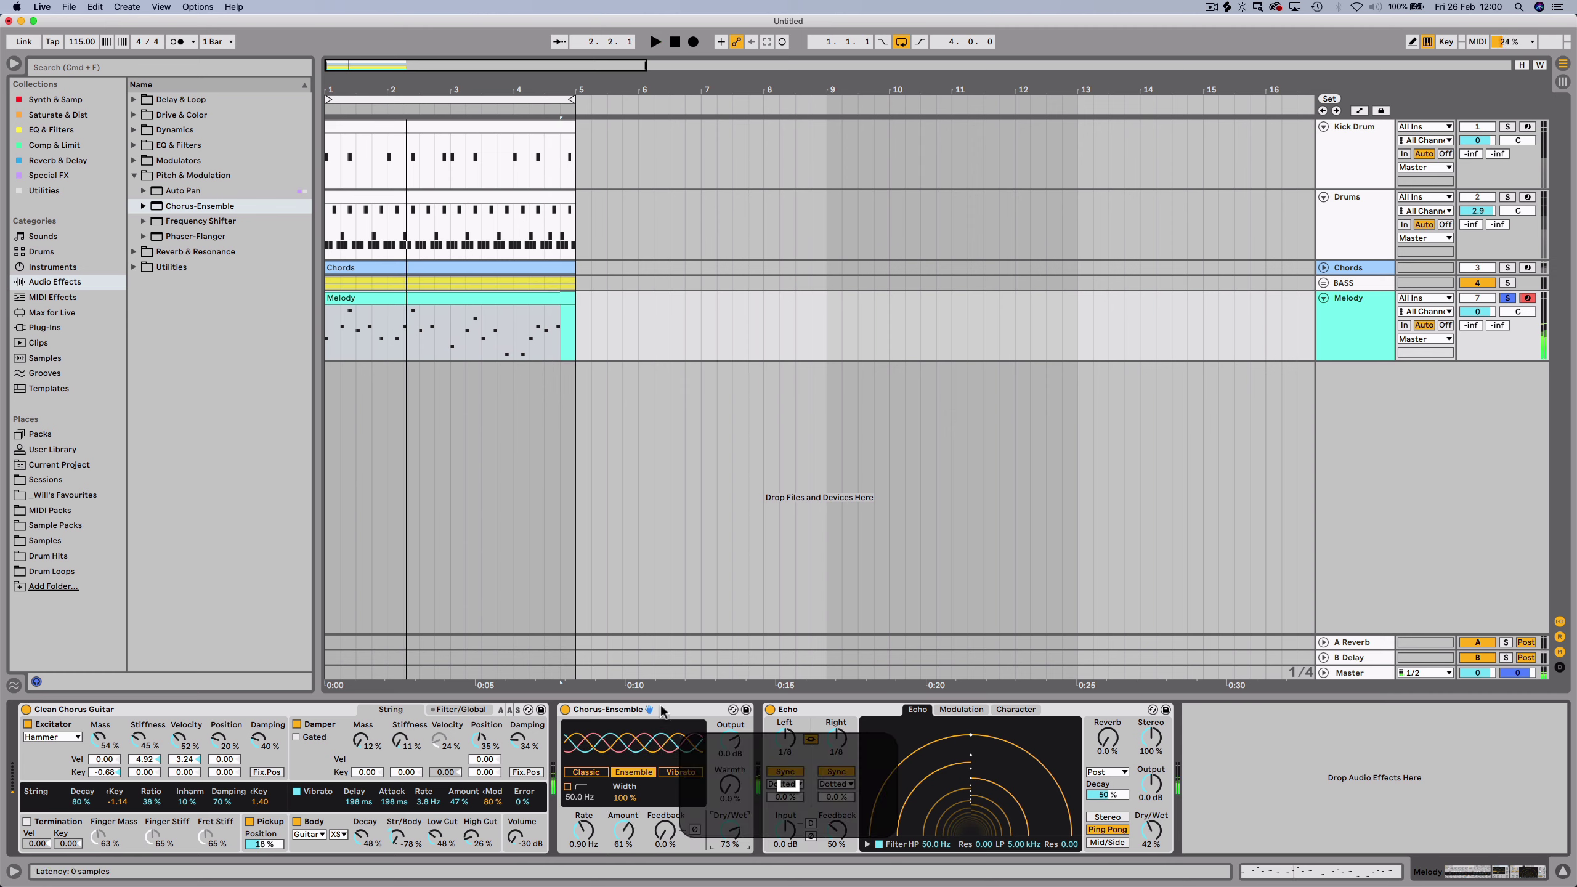
Insert Phaser-Flanger between Chorus-Ensemble and Echo, and set it to Flanger mode with its rate in Hz, adjusting Dry/Wet.
left_click(210, 238)
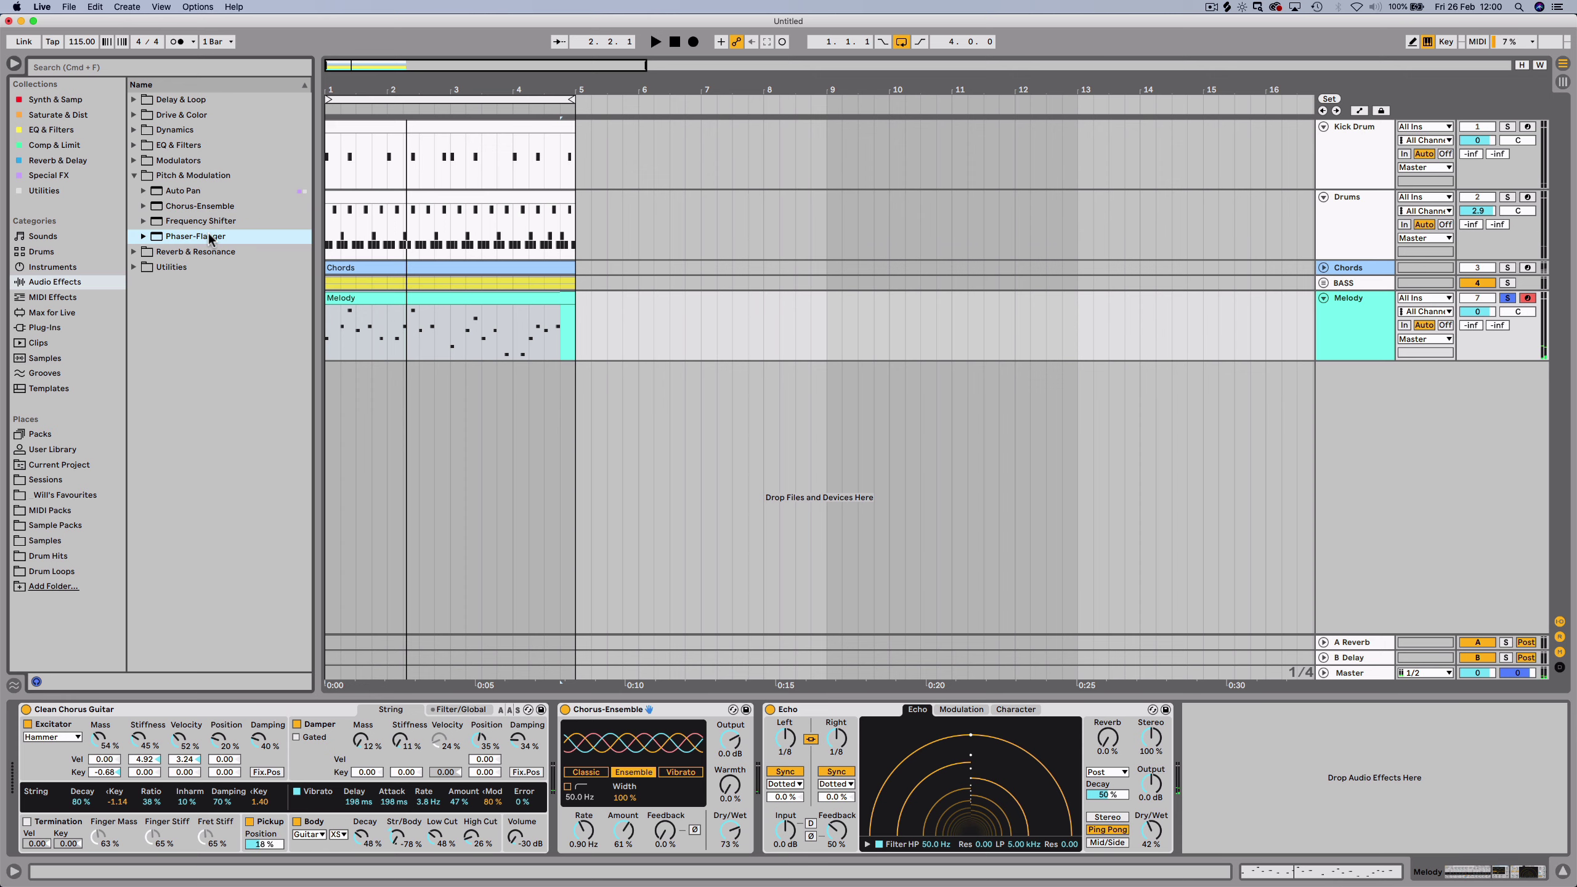
left_click_drag(633, 611, 763, 785)
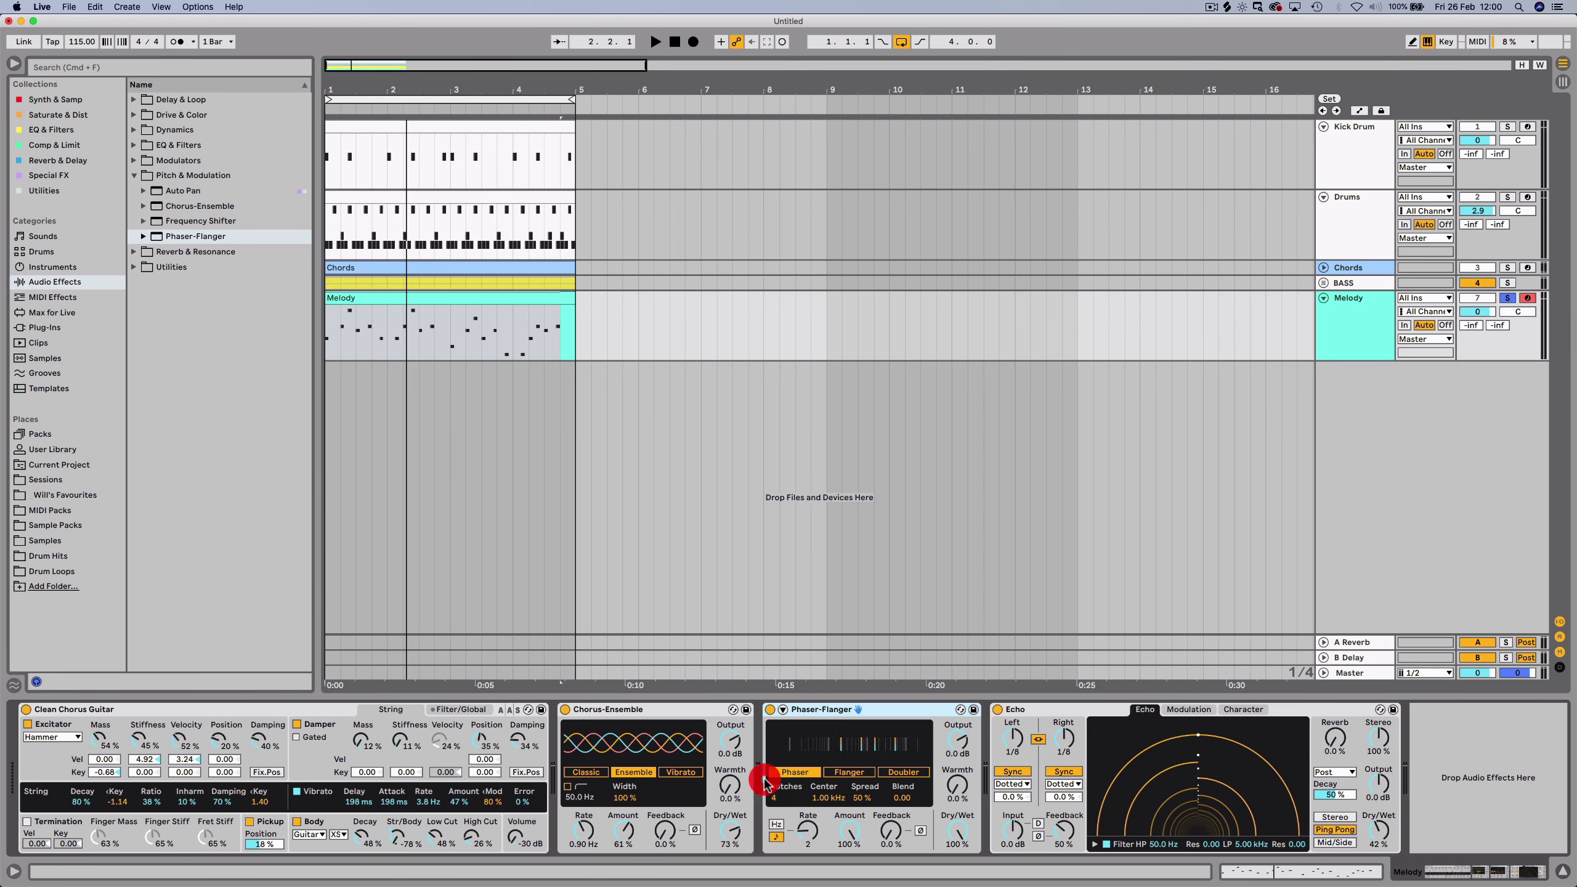
left_click_drag(956, 829, 956, 857)
key("space")
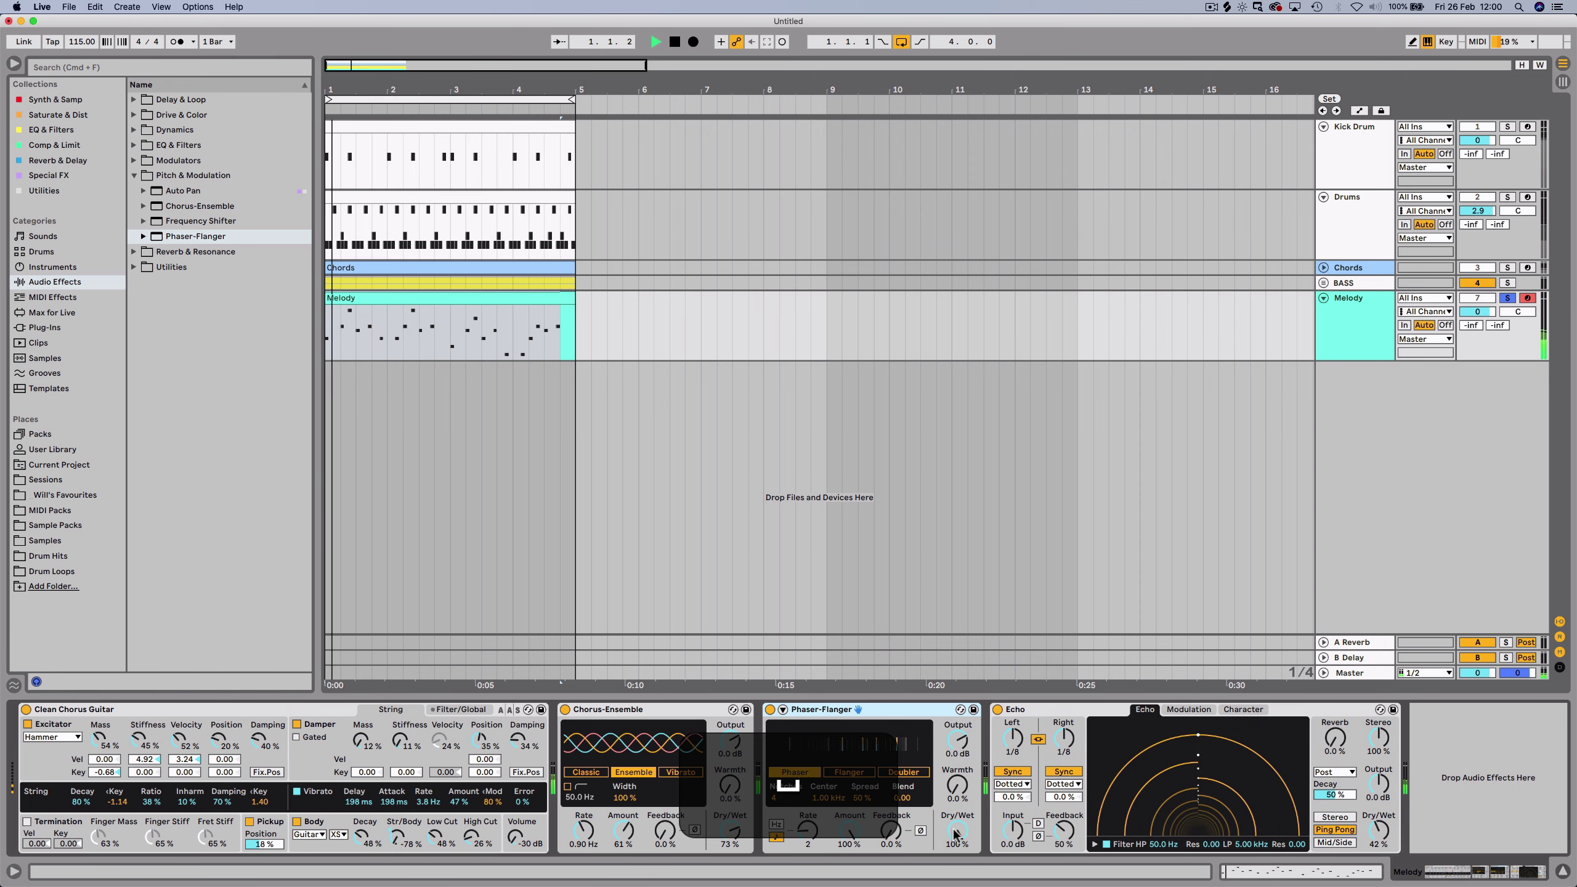
left_click(849, 772)
left_click(777, 825)
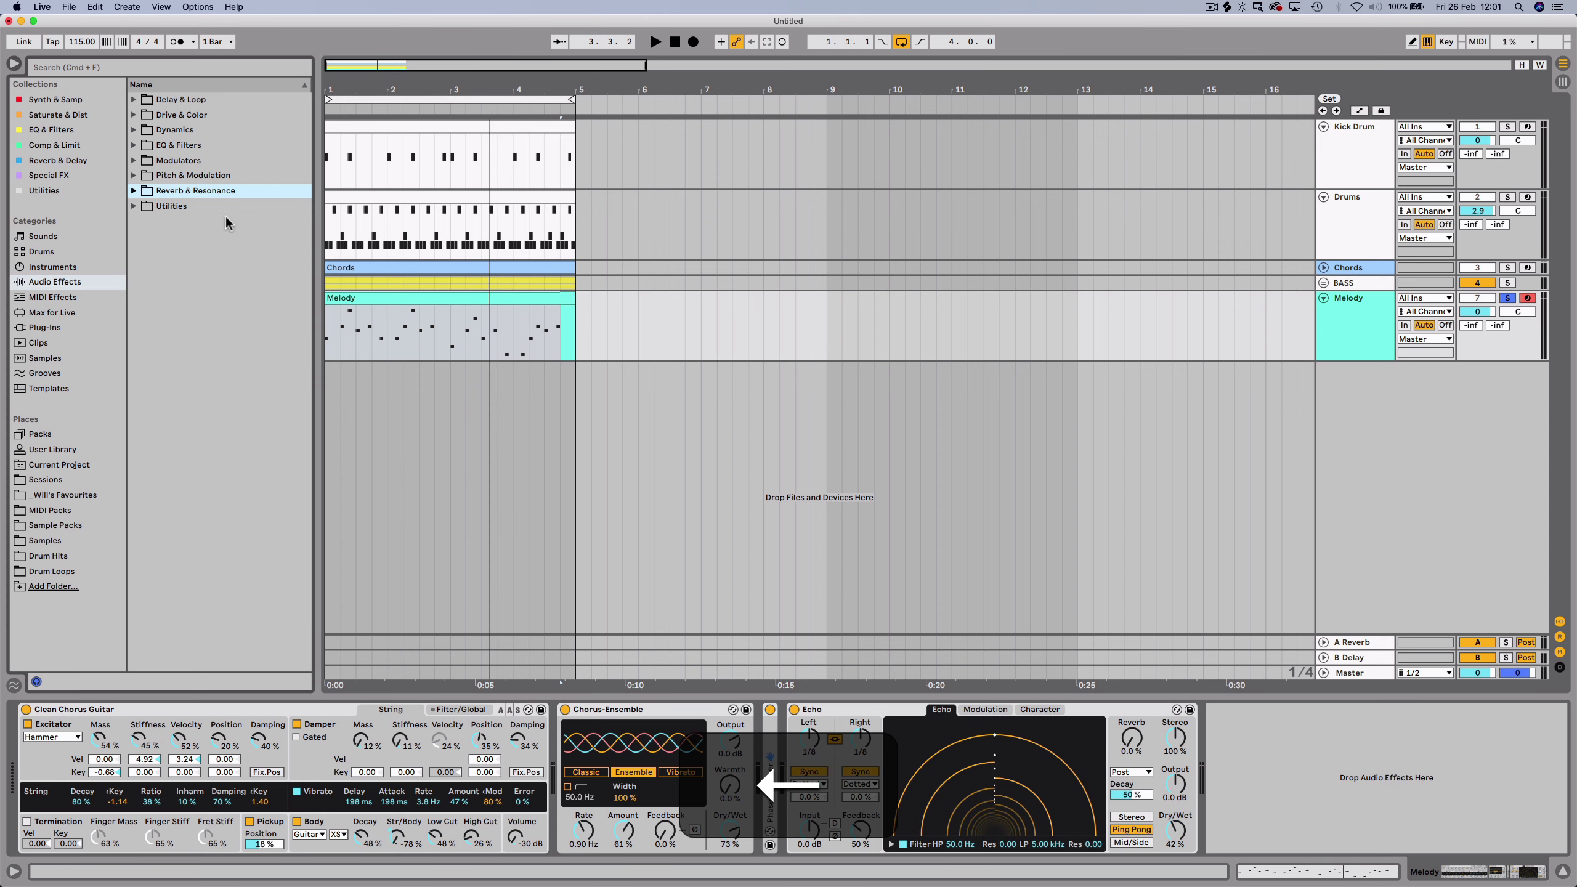
Group the Kick Drum and Drums tracks and rename the group DRUMS.
left_click(1348, 212)
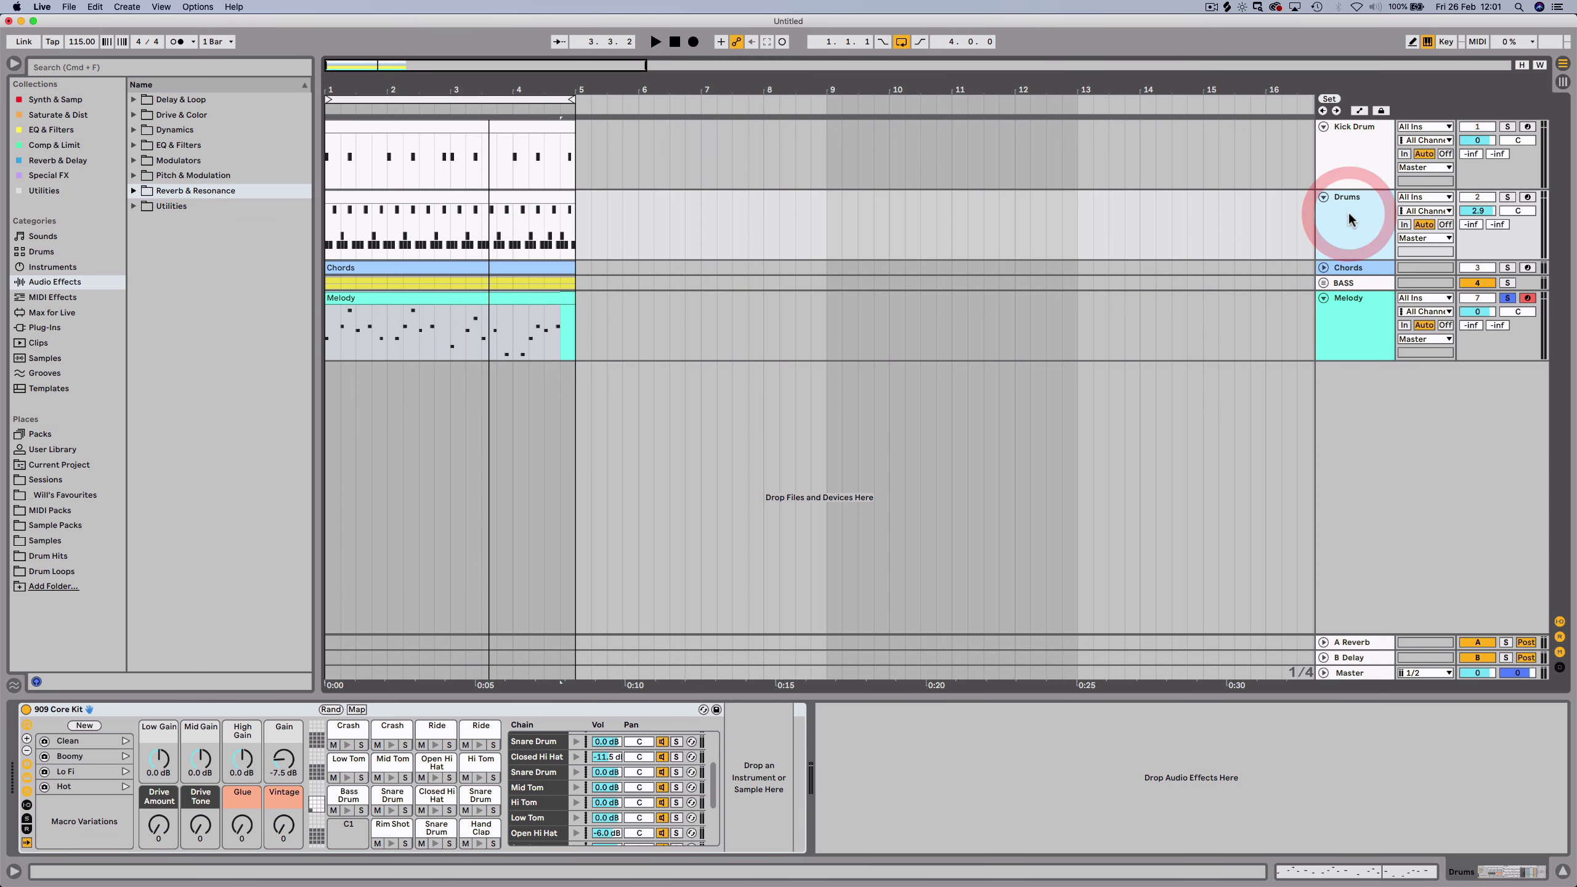
left_click(1363, 164, "shift")
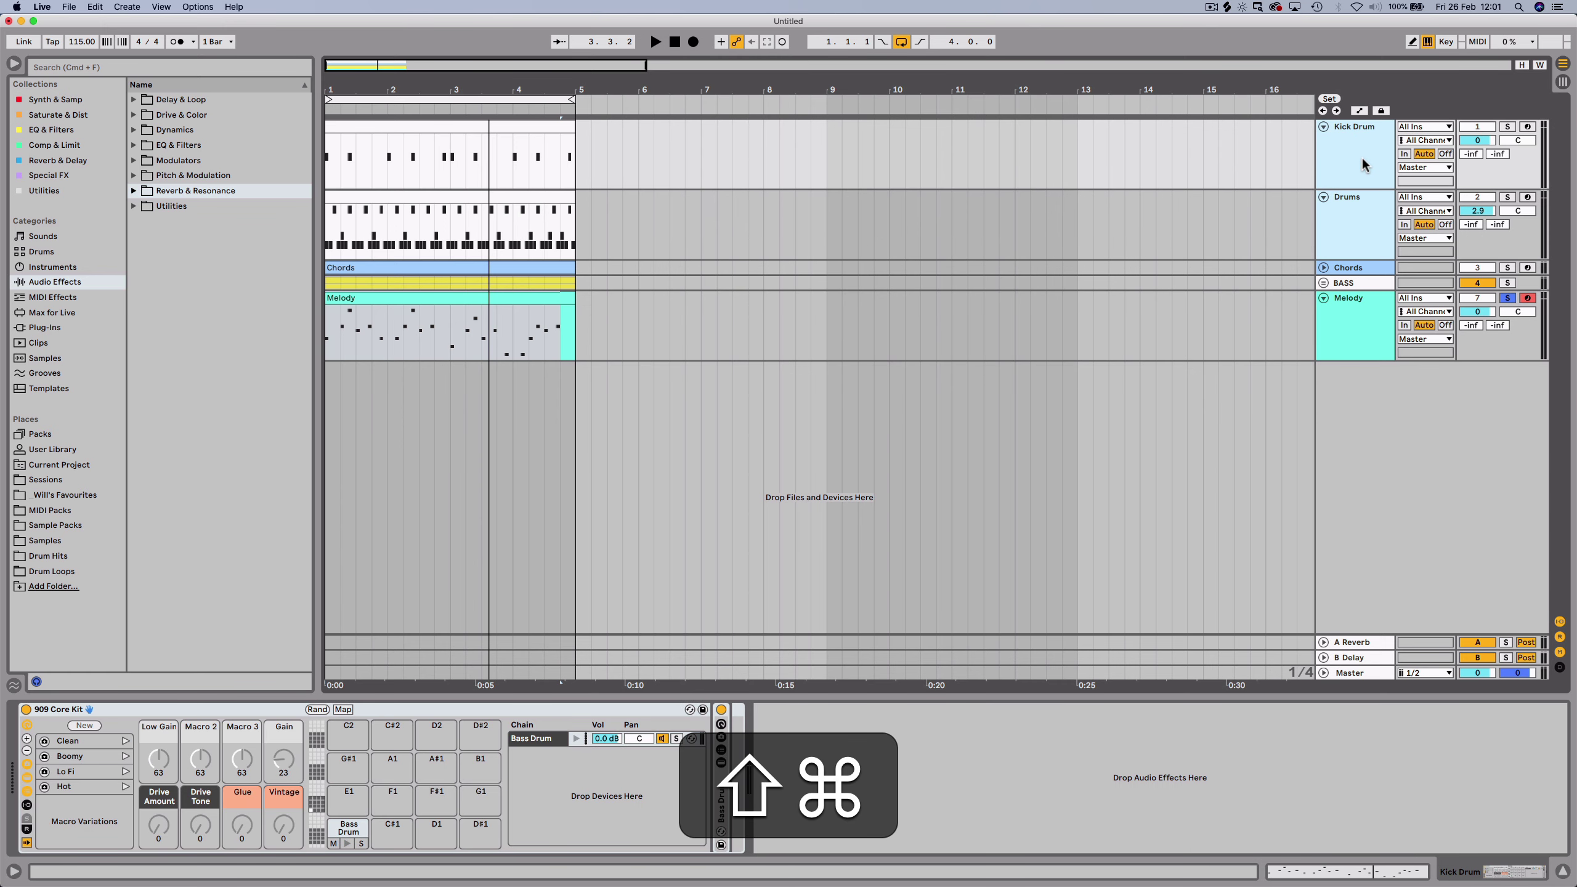
key("super+g")
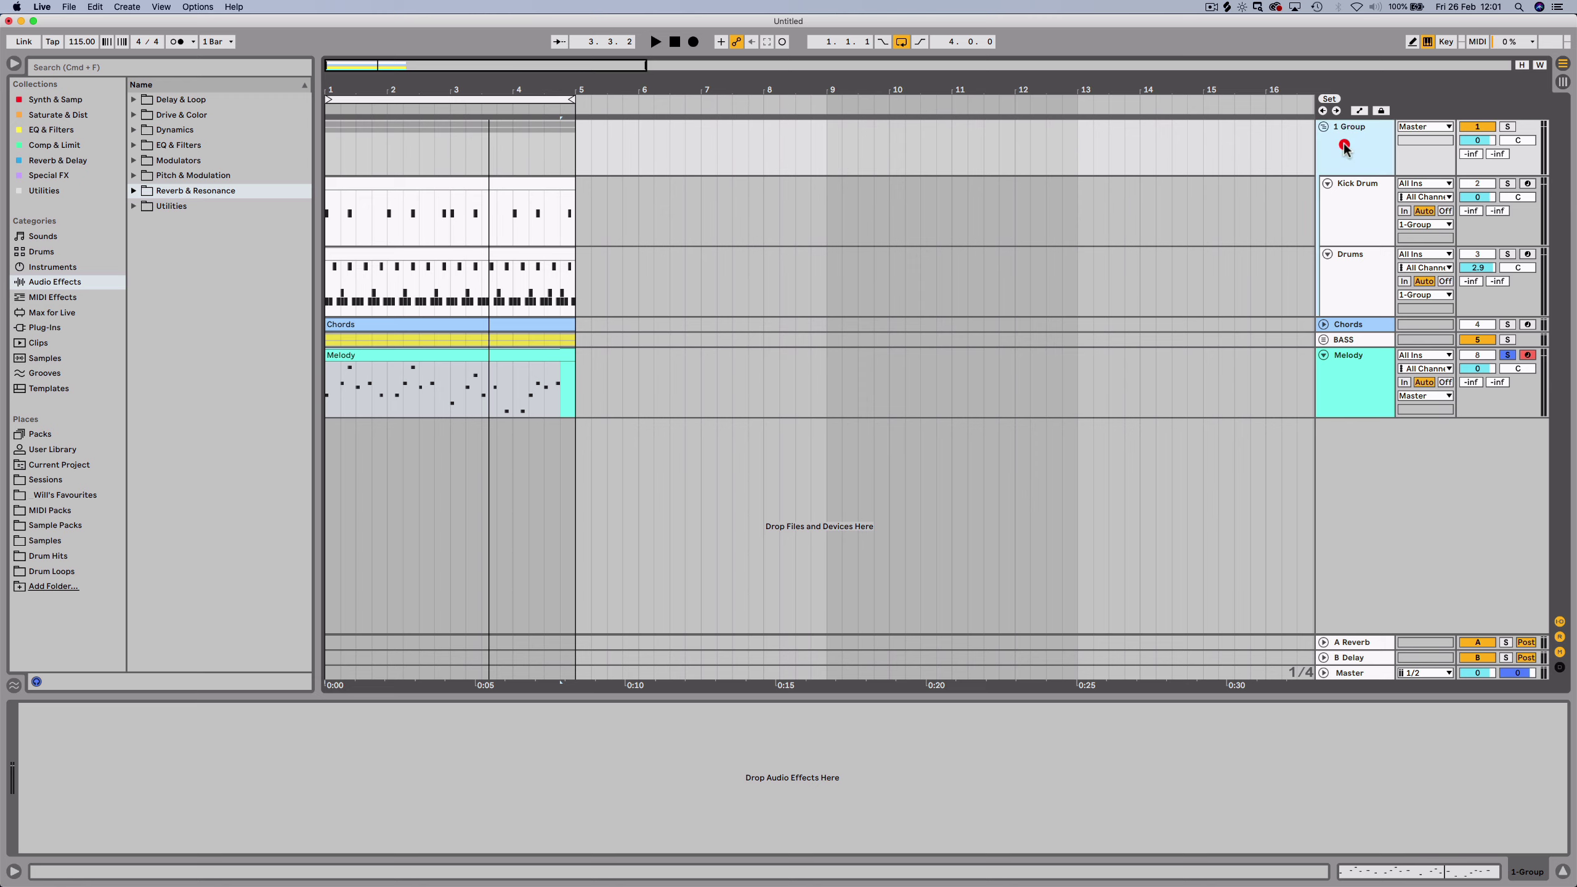
left_click(1345, 147)
key("super+r")
type("DRUMS")
key("Return")
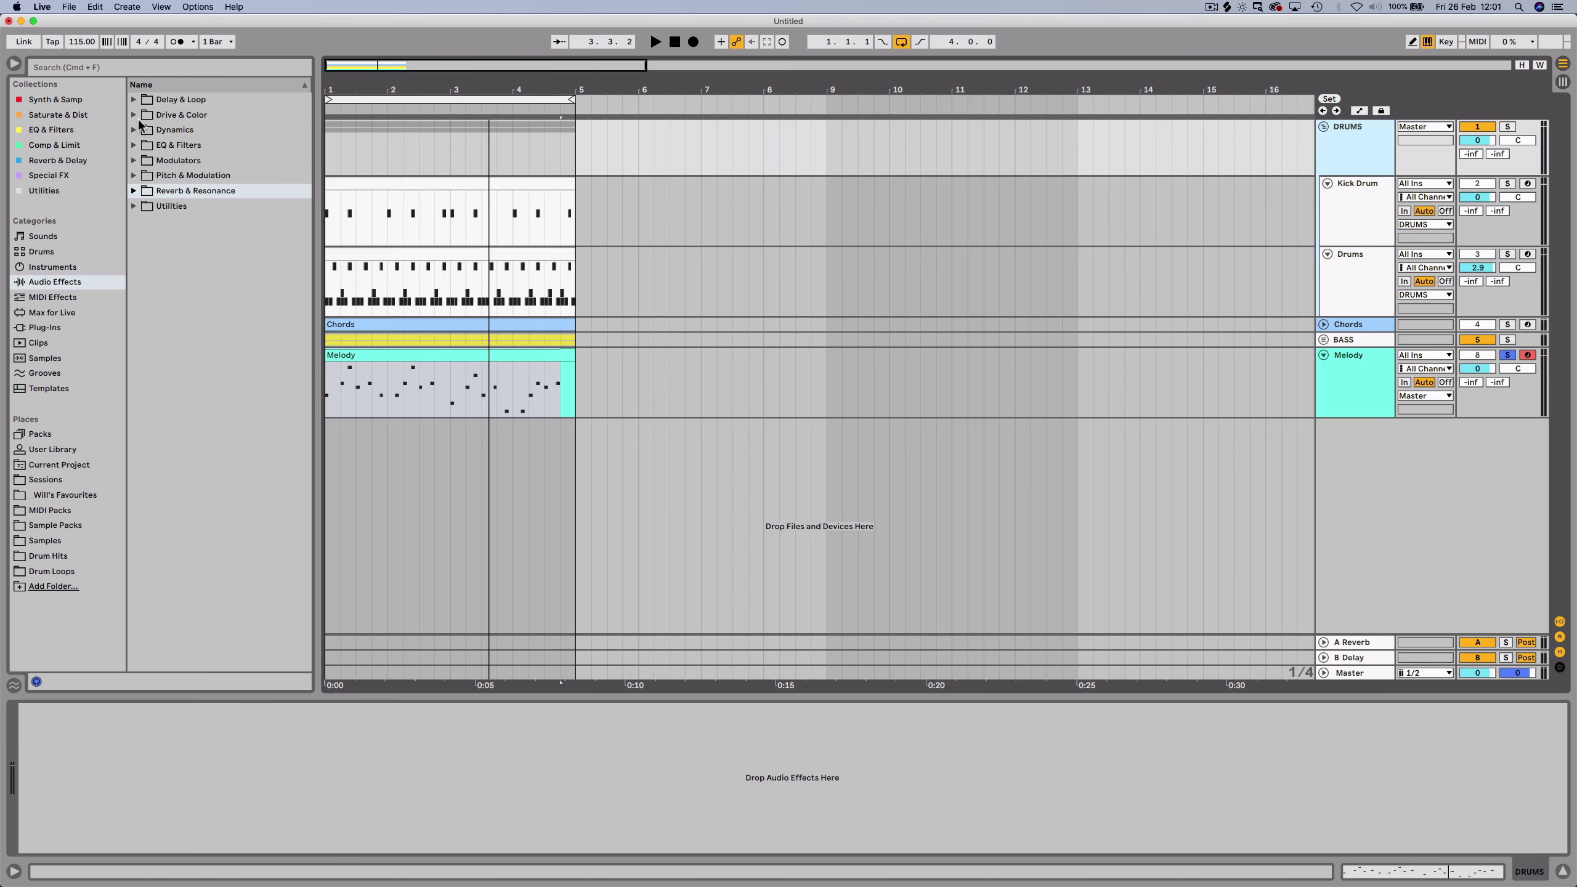
Add the Redux effect from Drive & Color to the DRUMS group track.
left_click(163, 117)
key("Right")
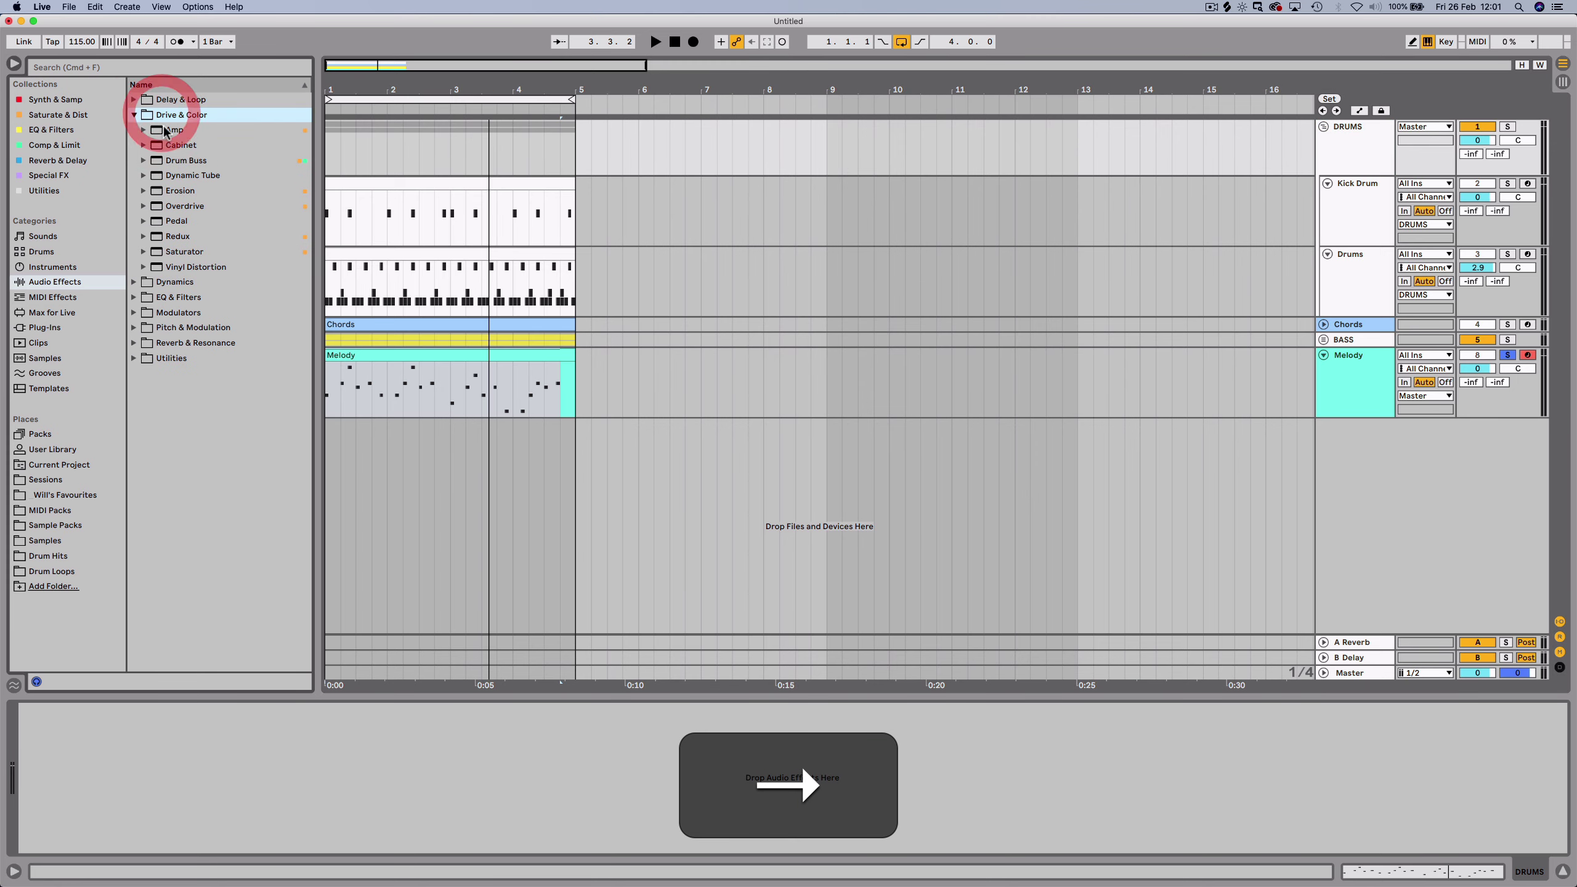
left_click(179, 238)
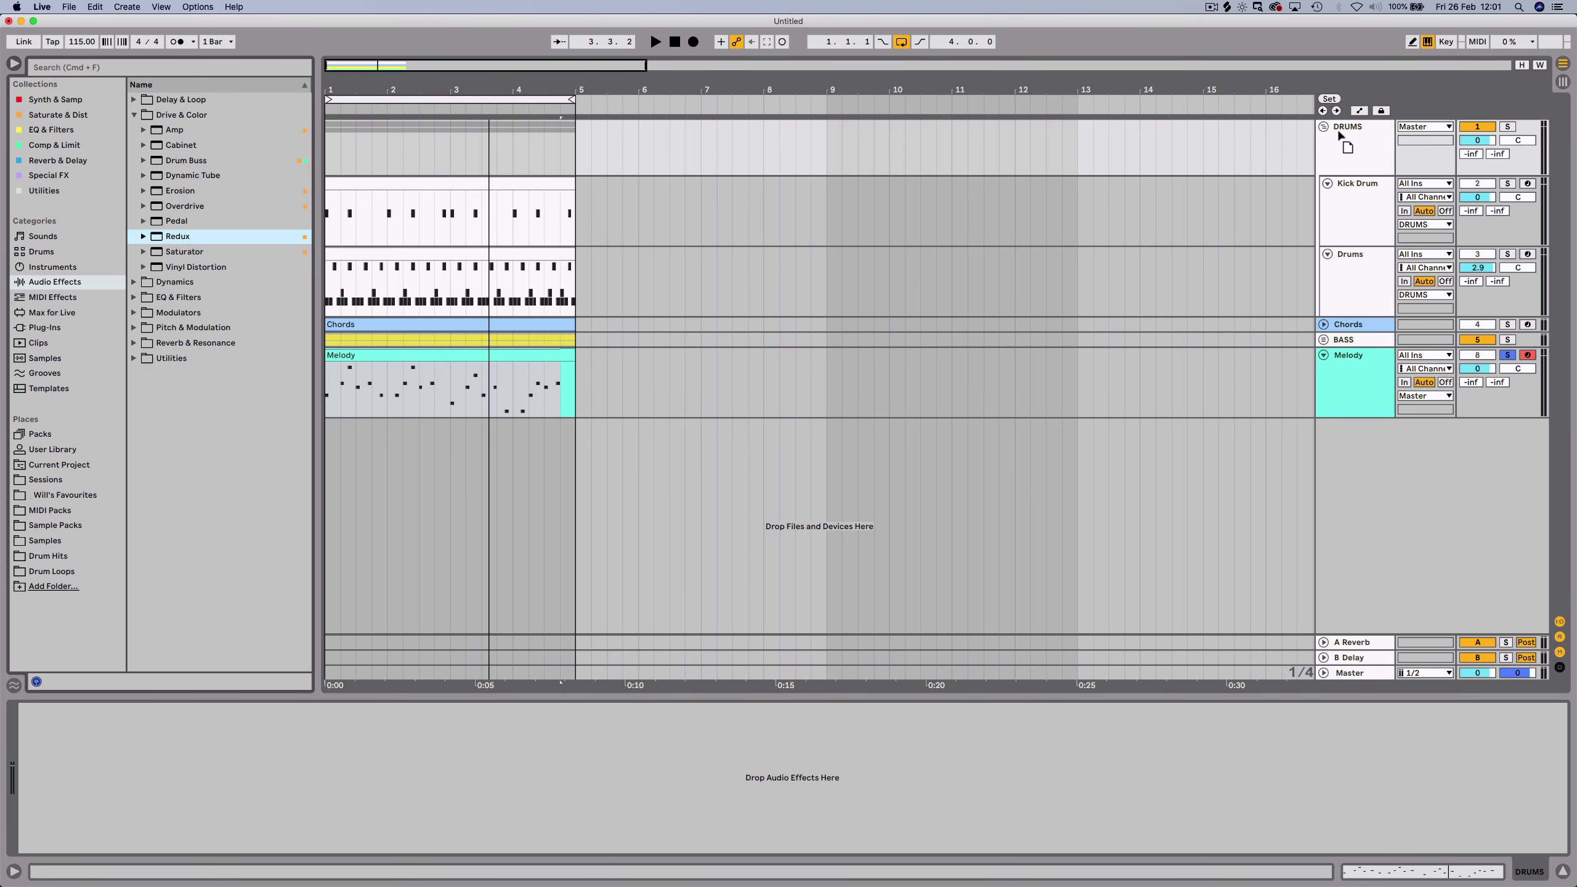
left_click_drag(1345, 149, 1342, 148)
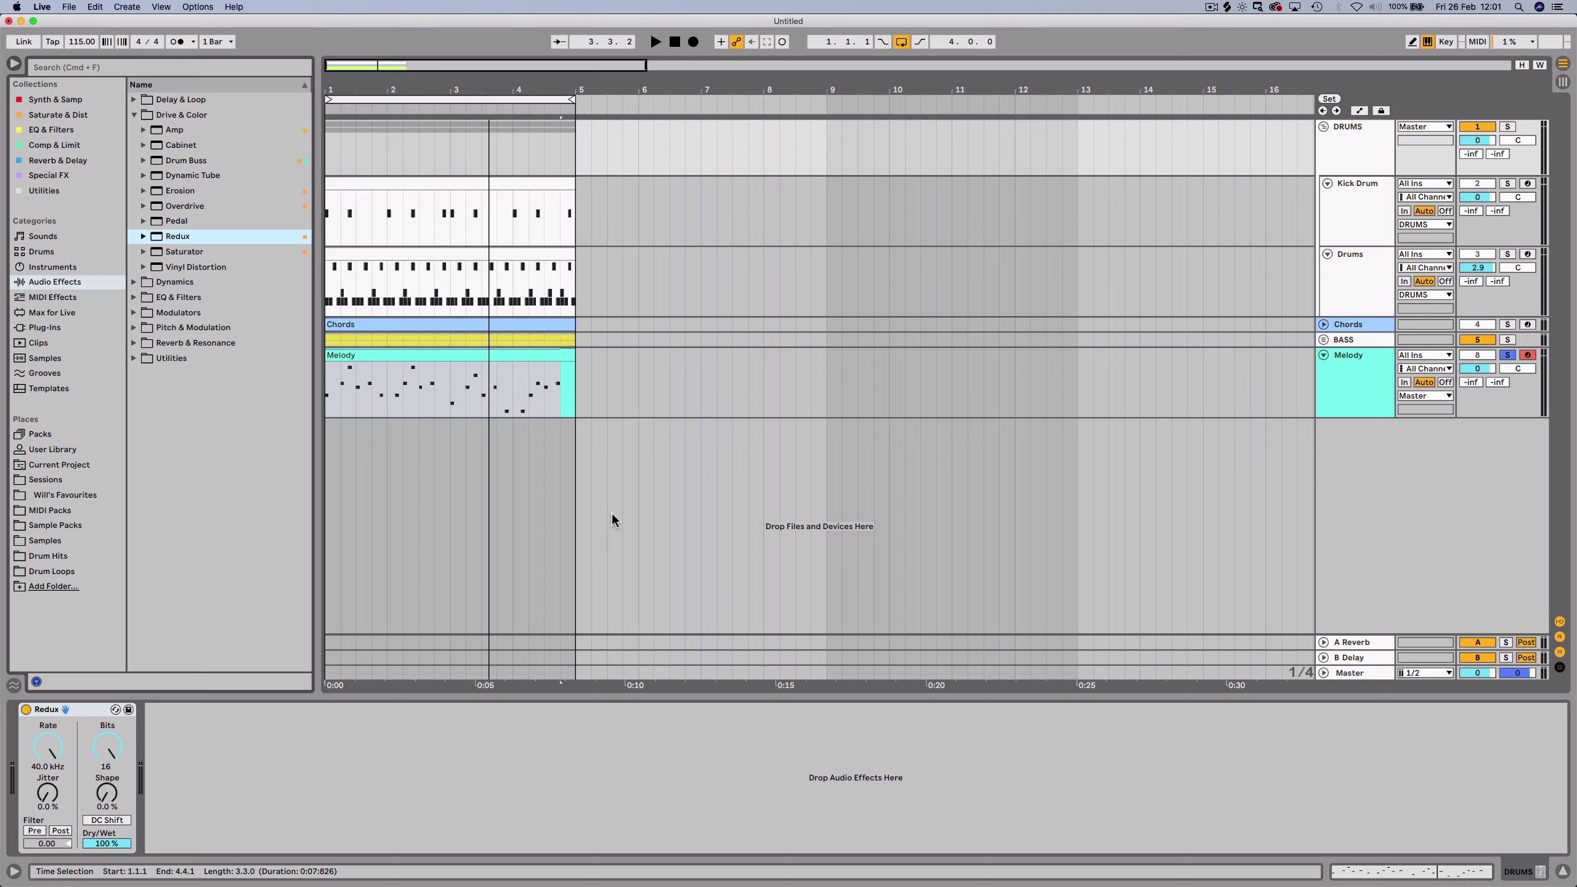
Solo the DRUMS group and set Redux to a 23.9 kHz rate, 13 bits, 14% Jitter and 92% Dry/Wet during playback.
key("space")
left_click(1508, 126)
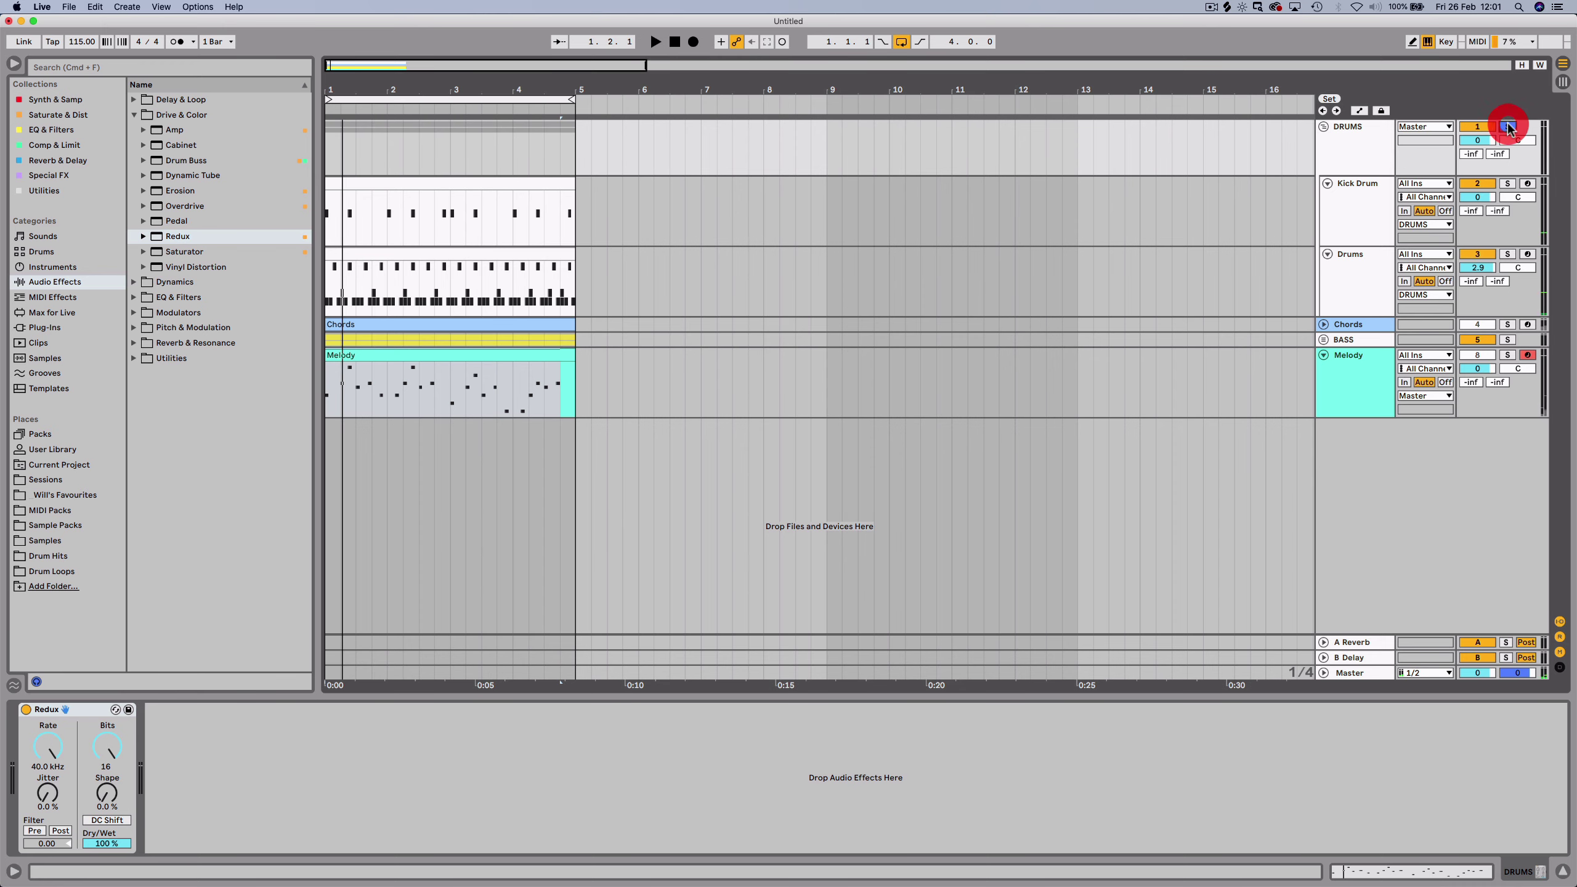
key("space")
key("space")
left_click_drag(48, 746, 105, 741)
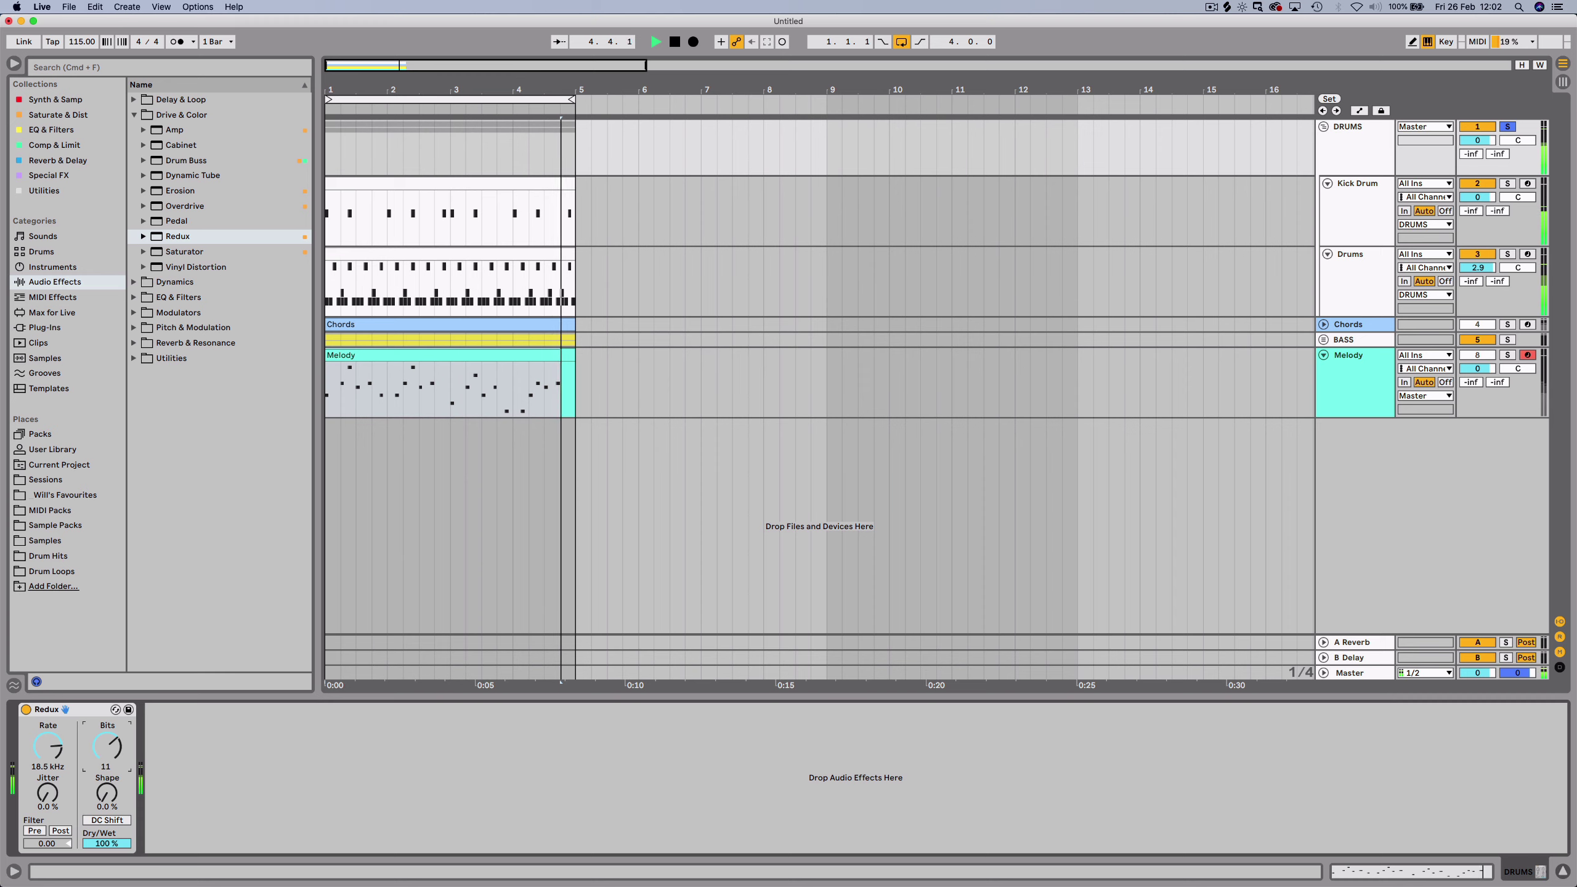
left_click_drag(48, 793, 47, 783)
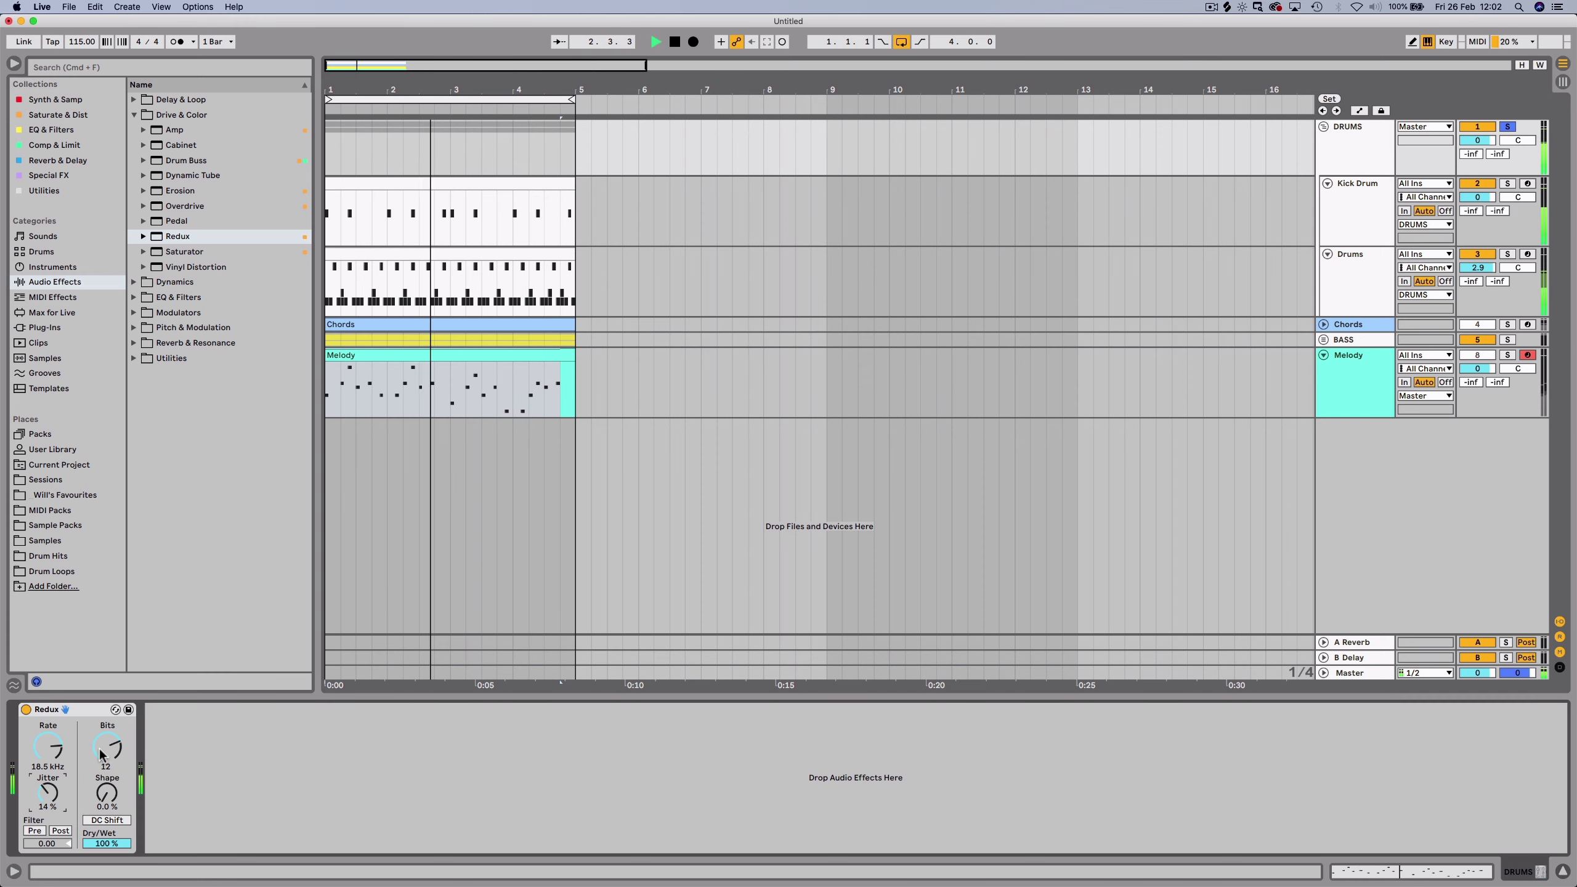
Add Spectral Resonator from Reverb & Resonance after Redux on the DRUMS group.
key("Right")
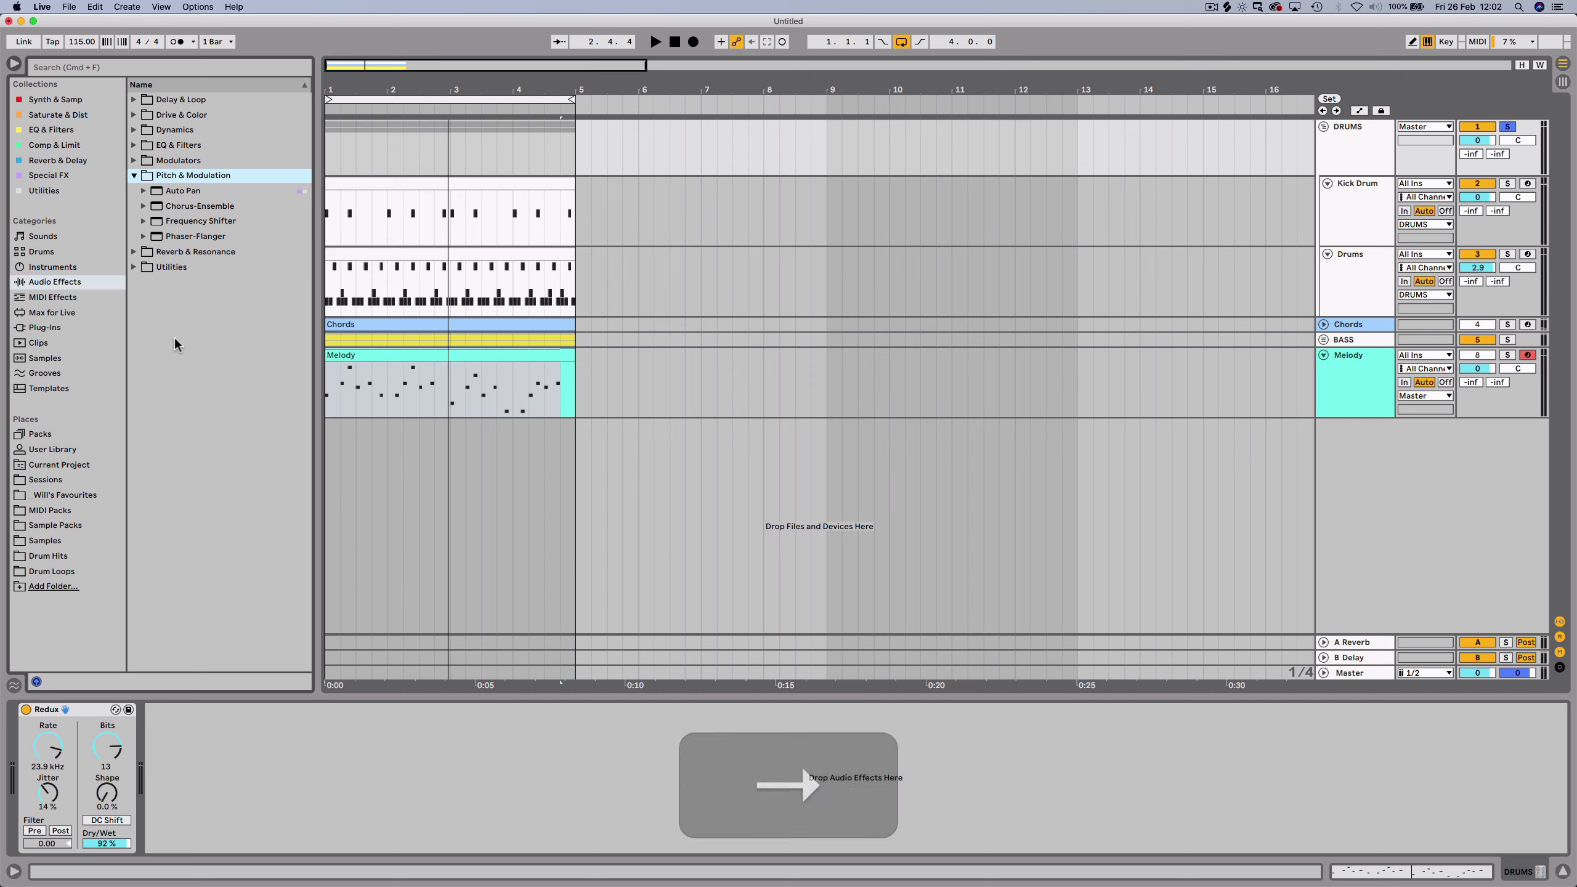
key("Left")
key("Down")
key("Right")
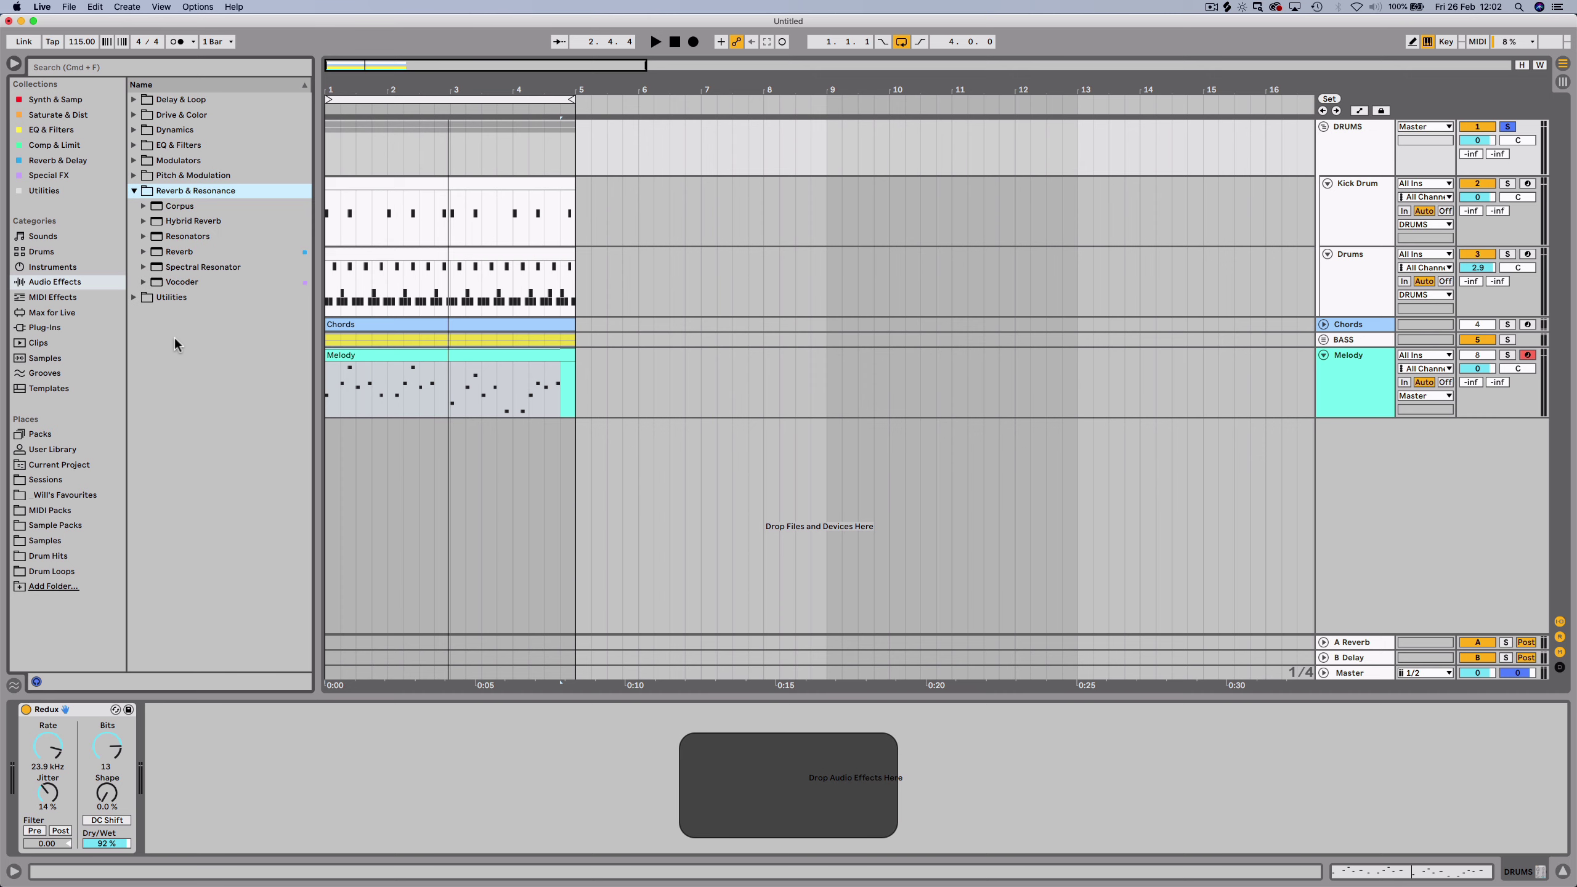
left_click_drag(178, 268, 184, 425)
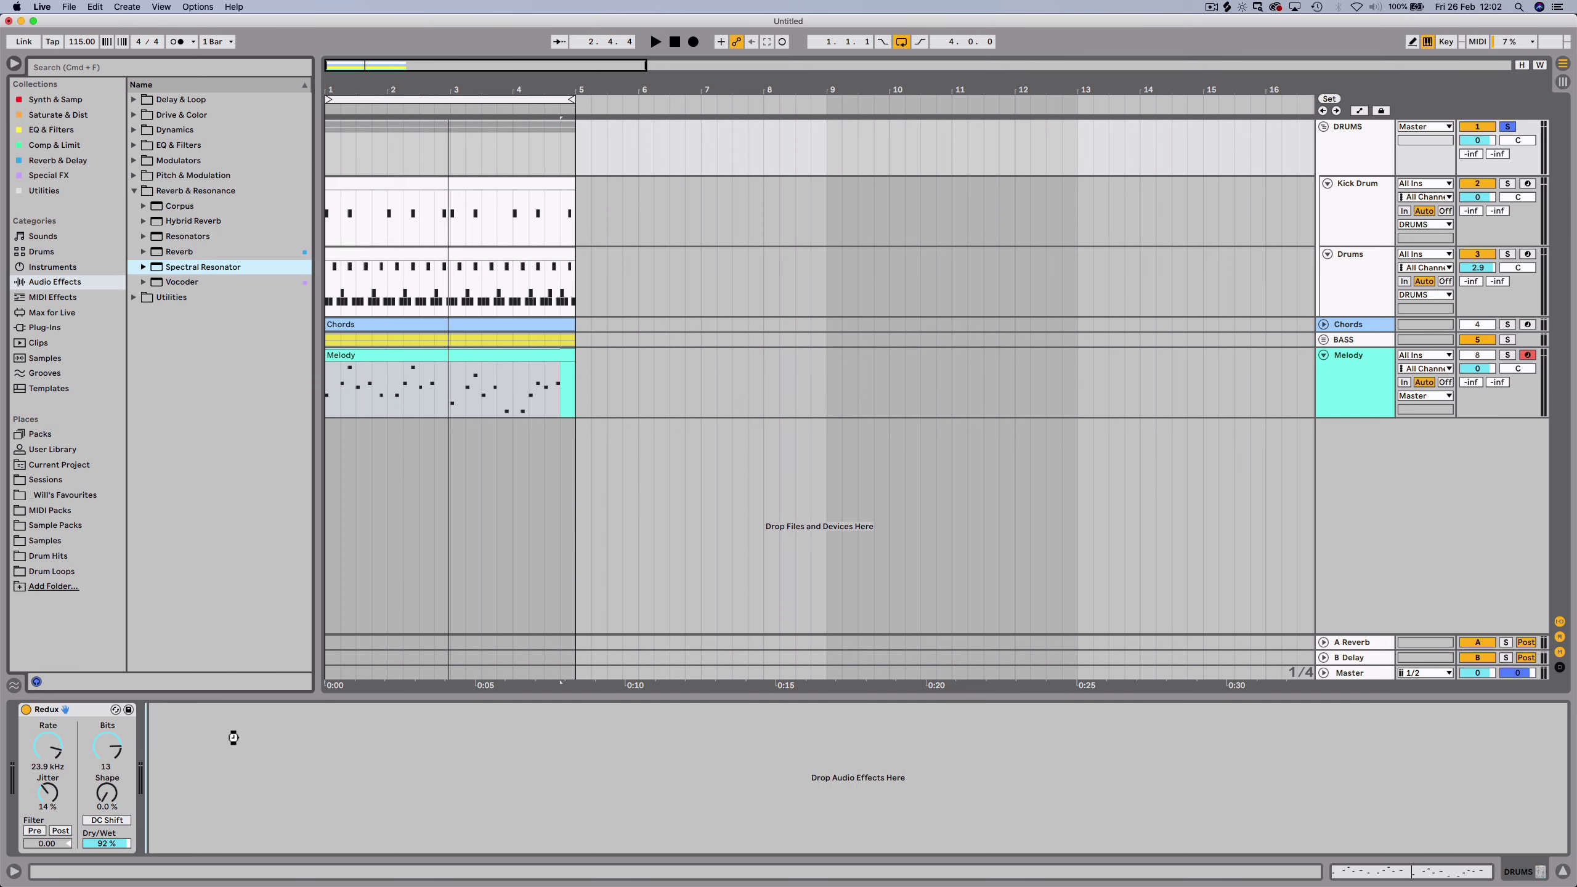
left_click_drag(233, 738, 233, 740)
Set Spectral Resonator's Shift to -7.5 st, LF Damp to 45% and Dry/Wet to 21% during playback, and unsolo the DRUMS group.
key("space")
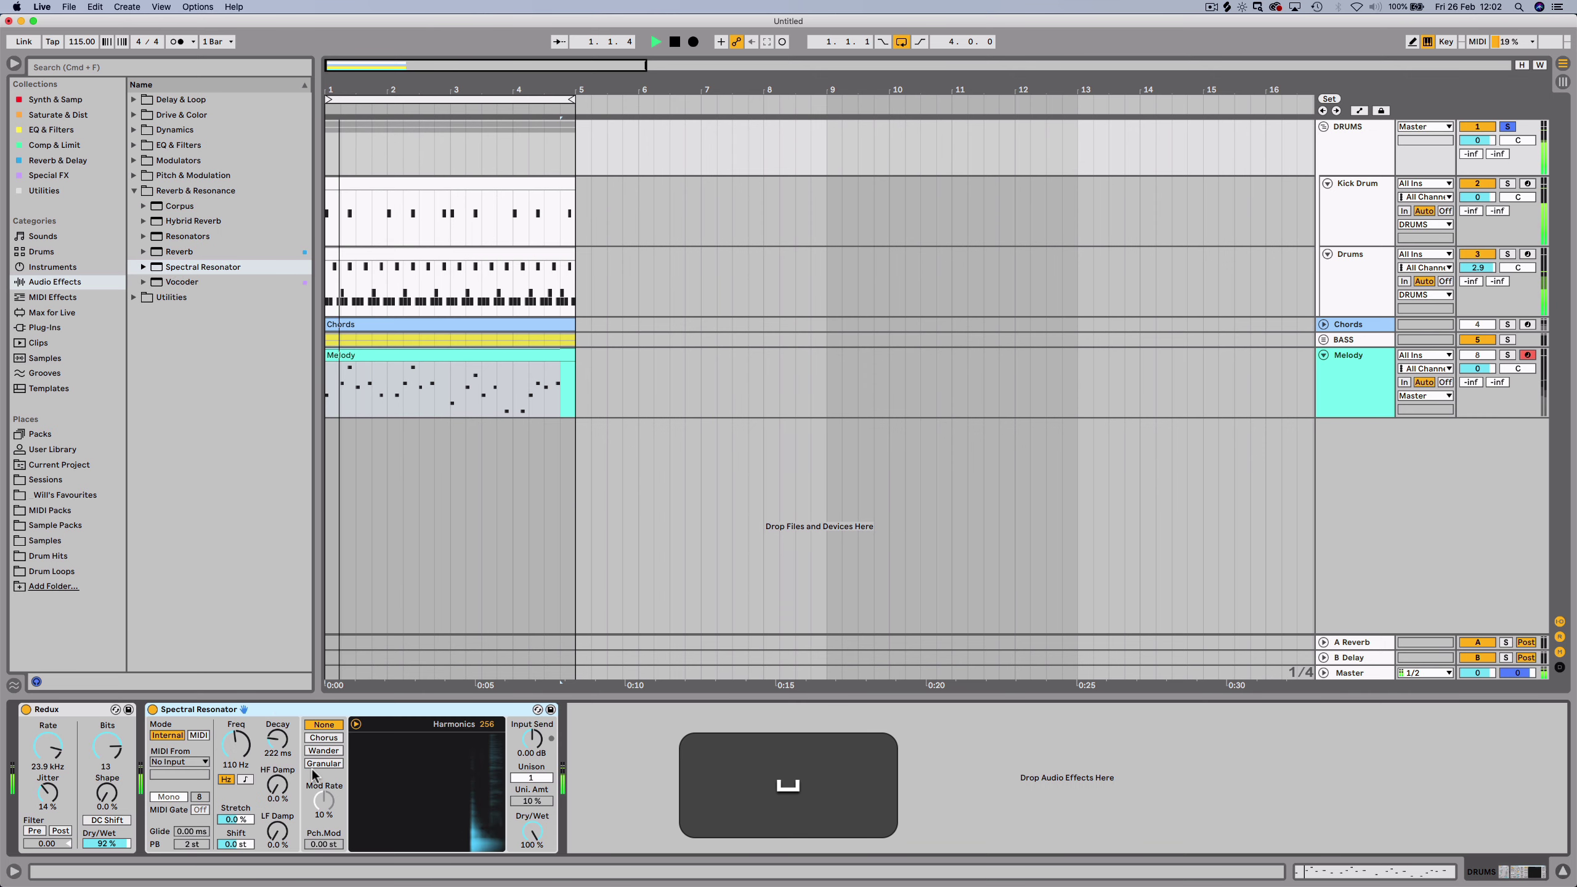
mouse_move(531, 831)
left_mouse_down()
mouse_move(531, 876)
mouse_move(531, 853)
left_mouse_up()
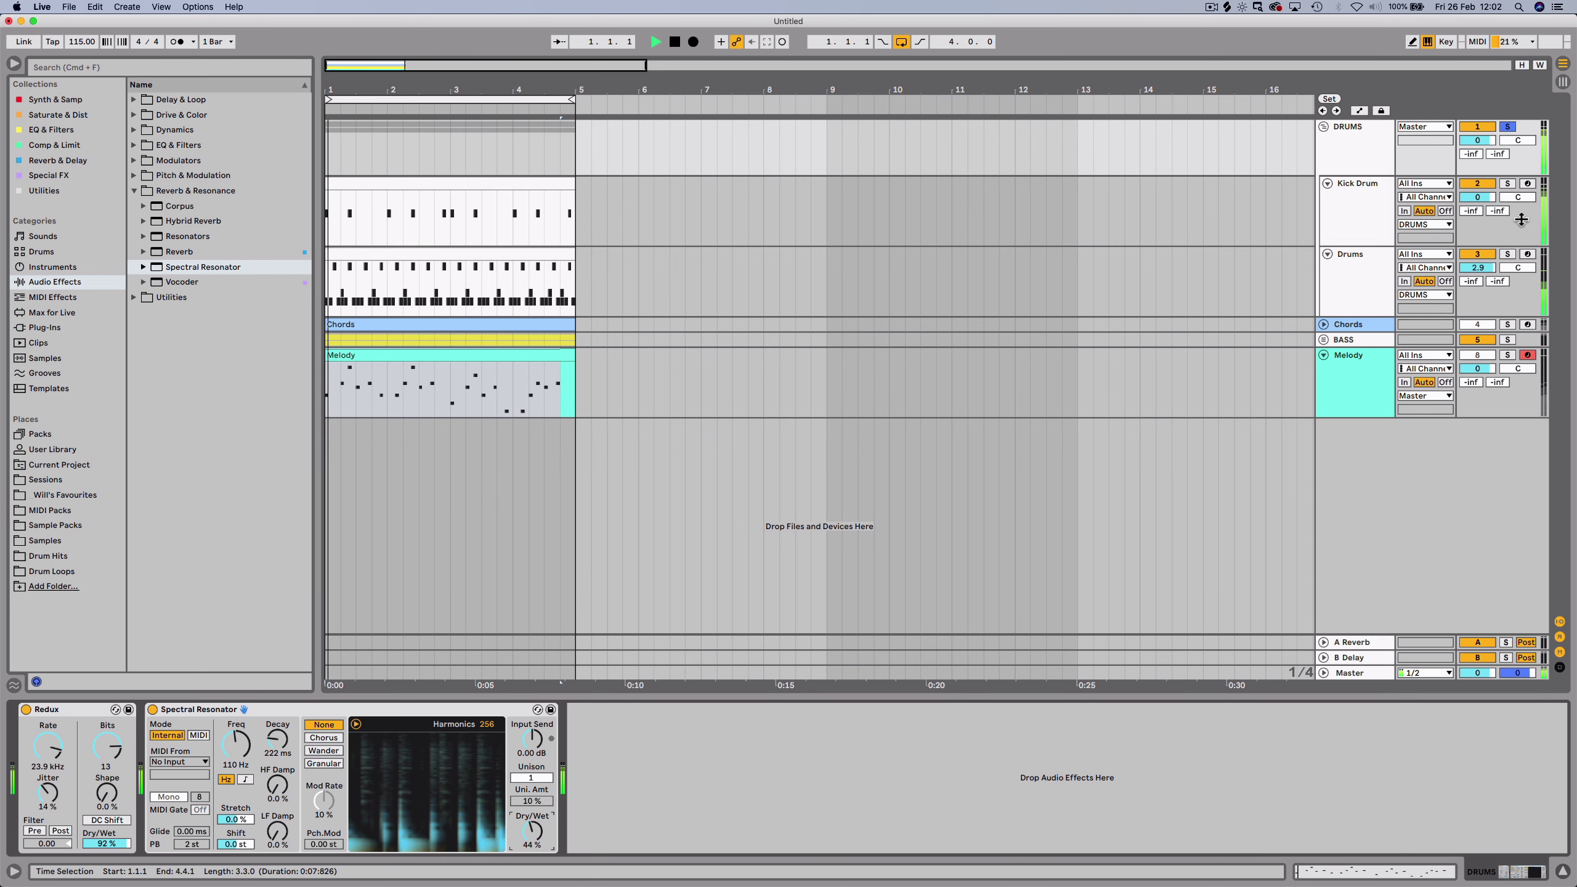
left_click(1511, 127)
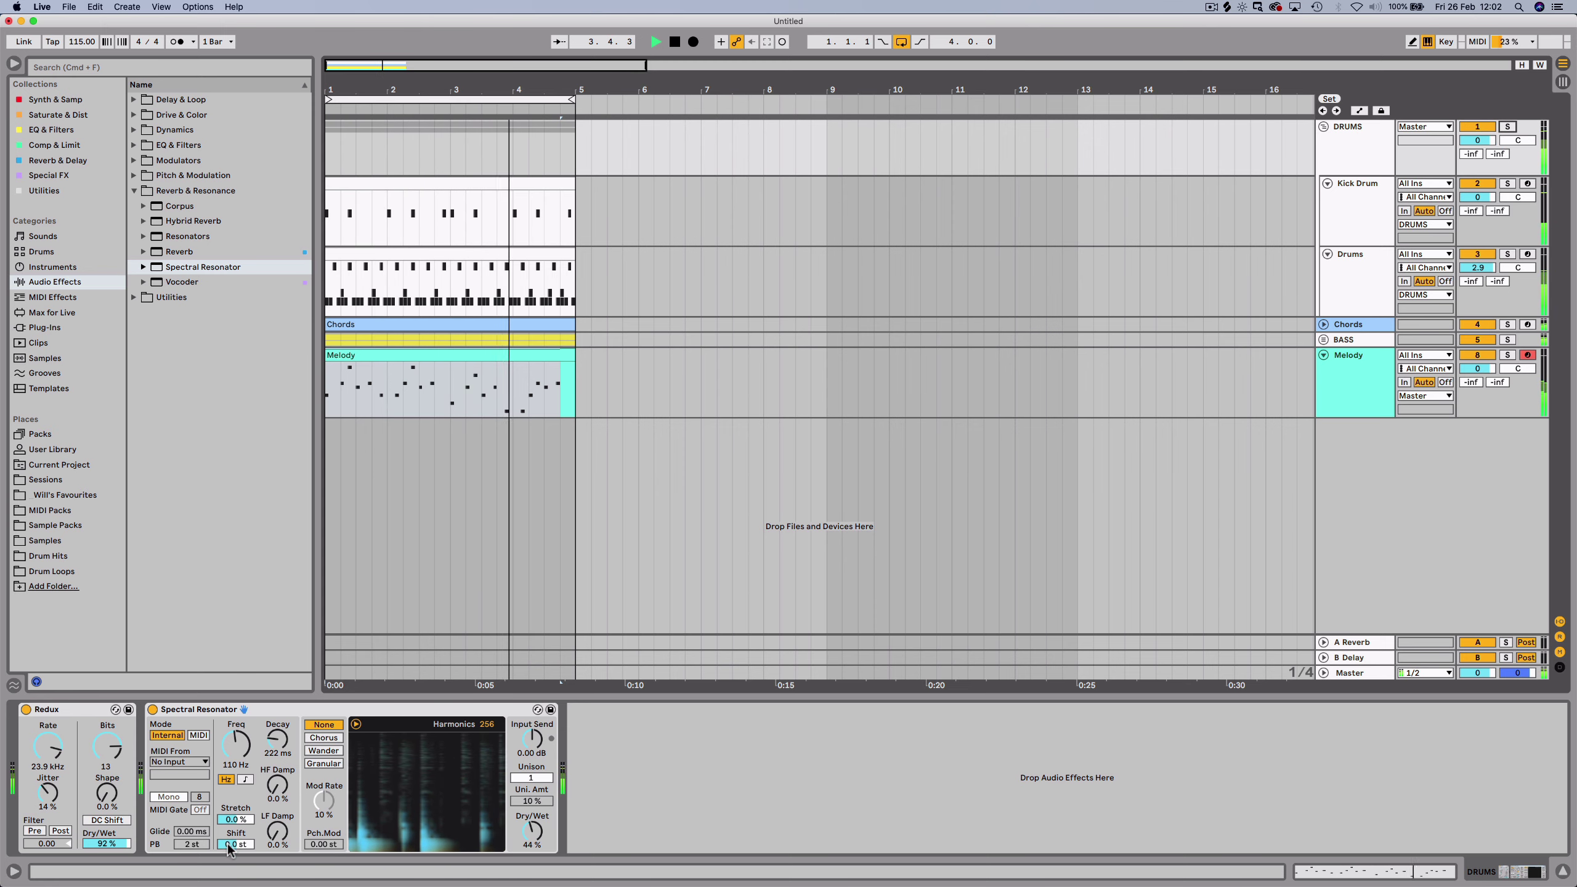
left_click_drag(229, 845, 230, 881)
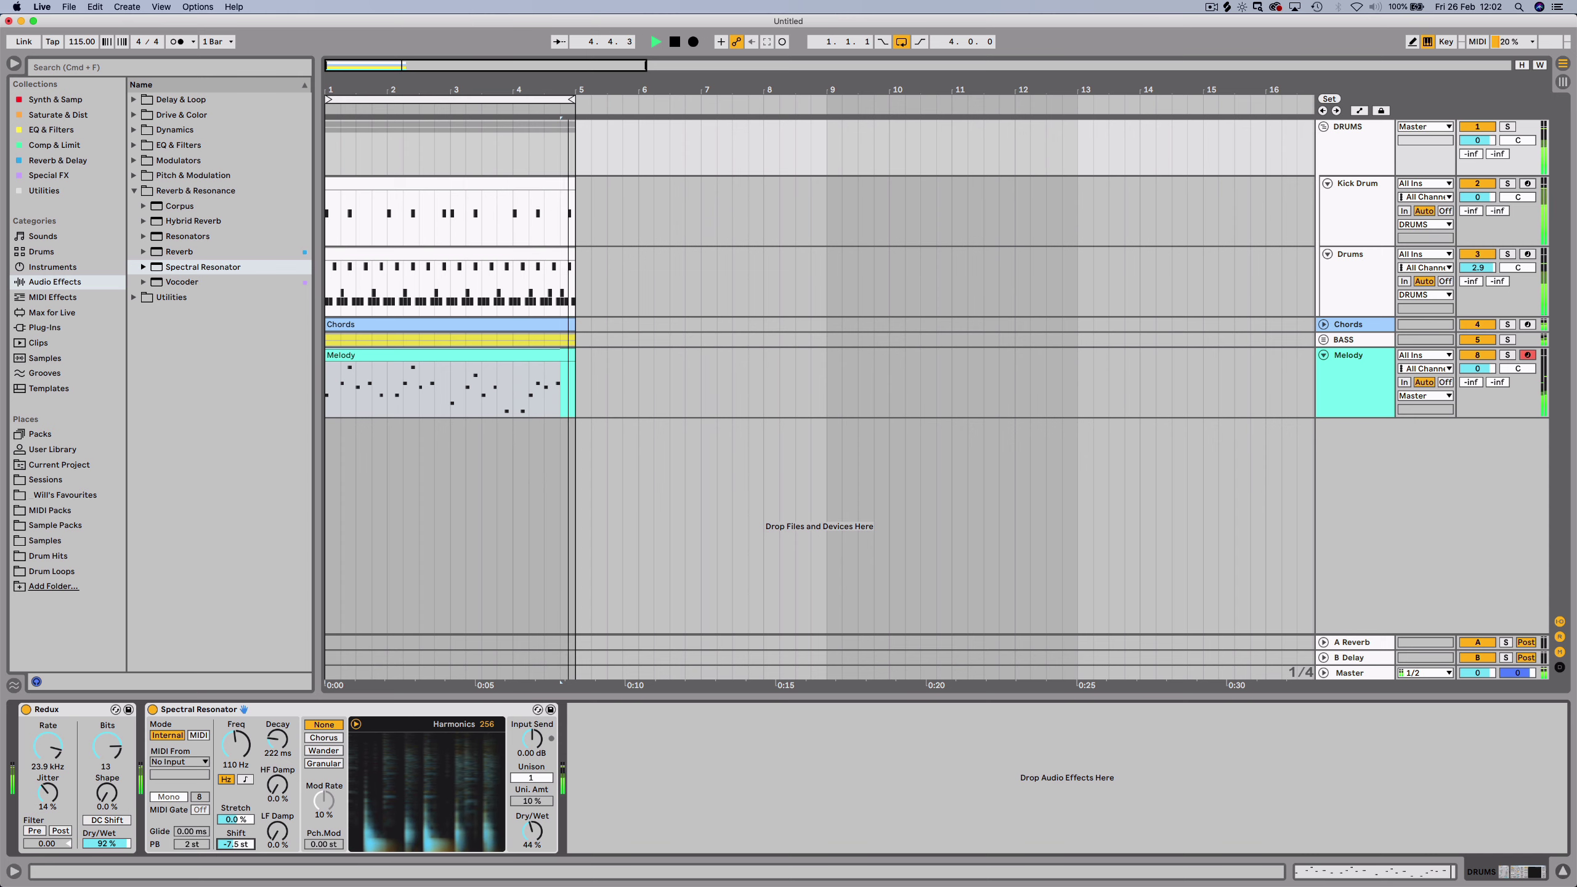
Extend the Melody clip to the start of bar 5.
left_click(571, 400)
left_click(572, 398)
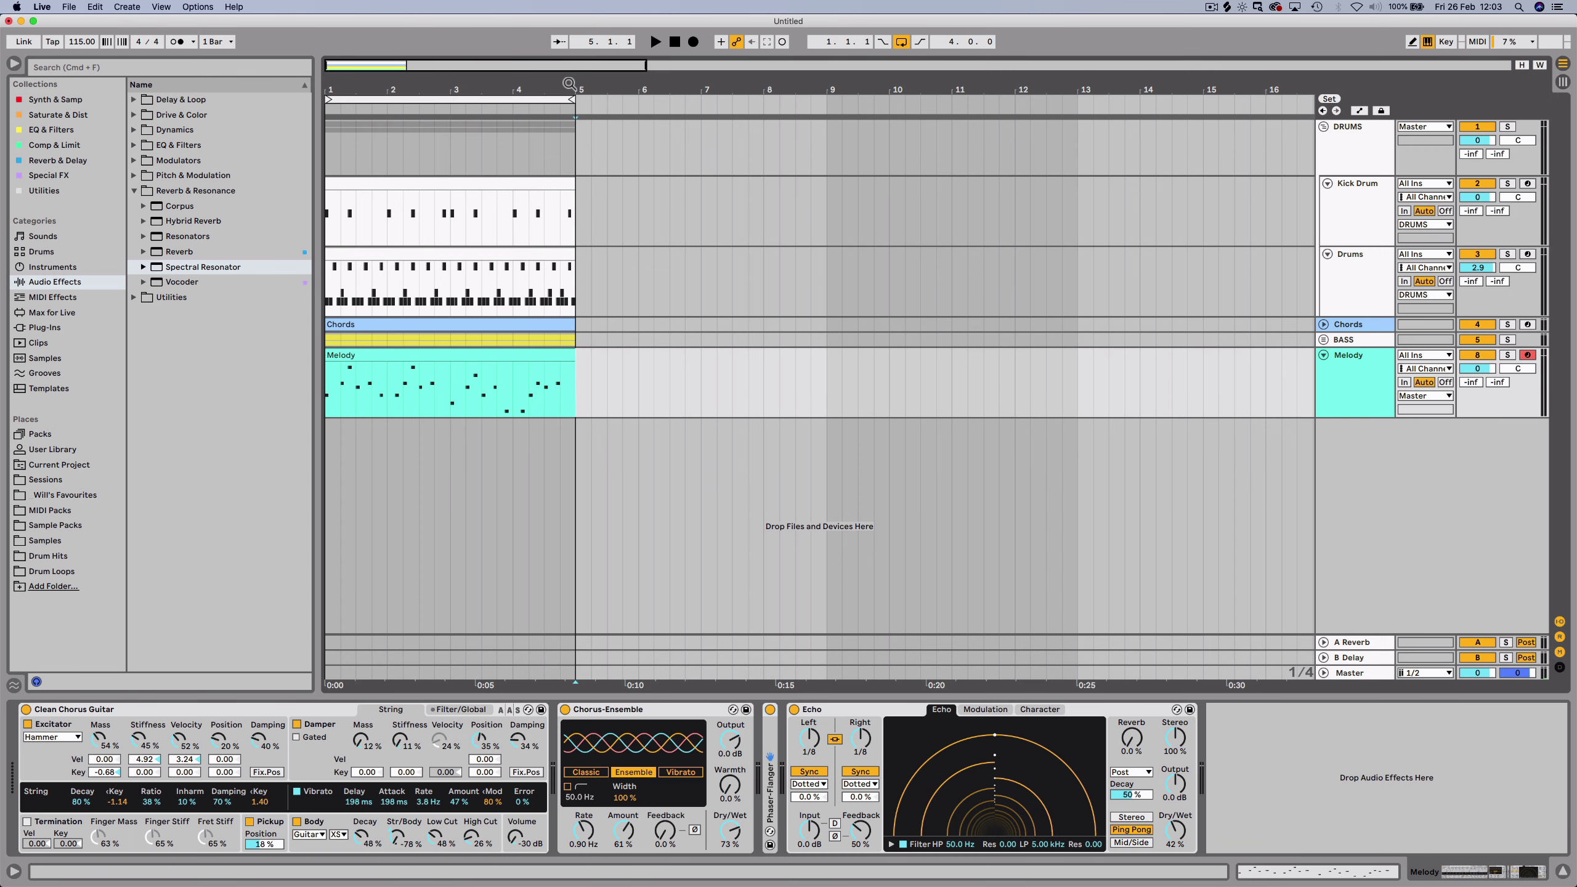
Duplicate the four-bar clips of all tracks eleven times so the arrangement runs to bar 49.
left_click_drag(576, 89, 576, 47)
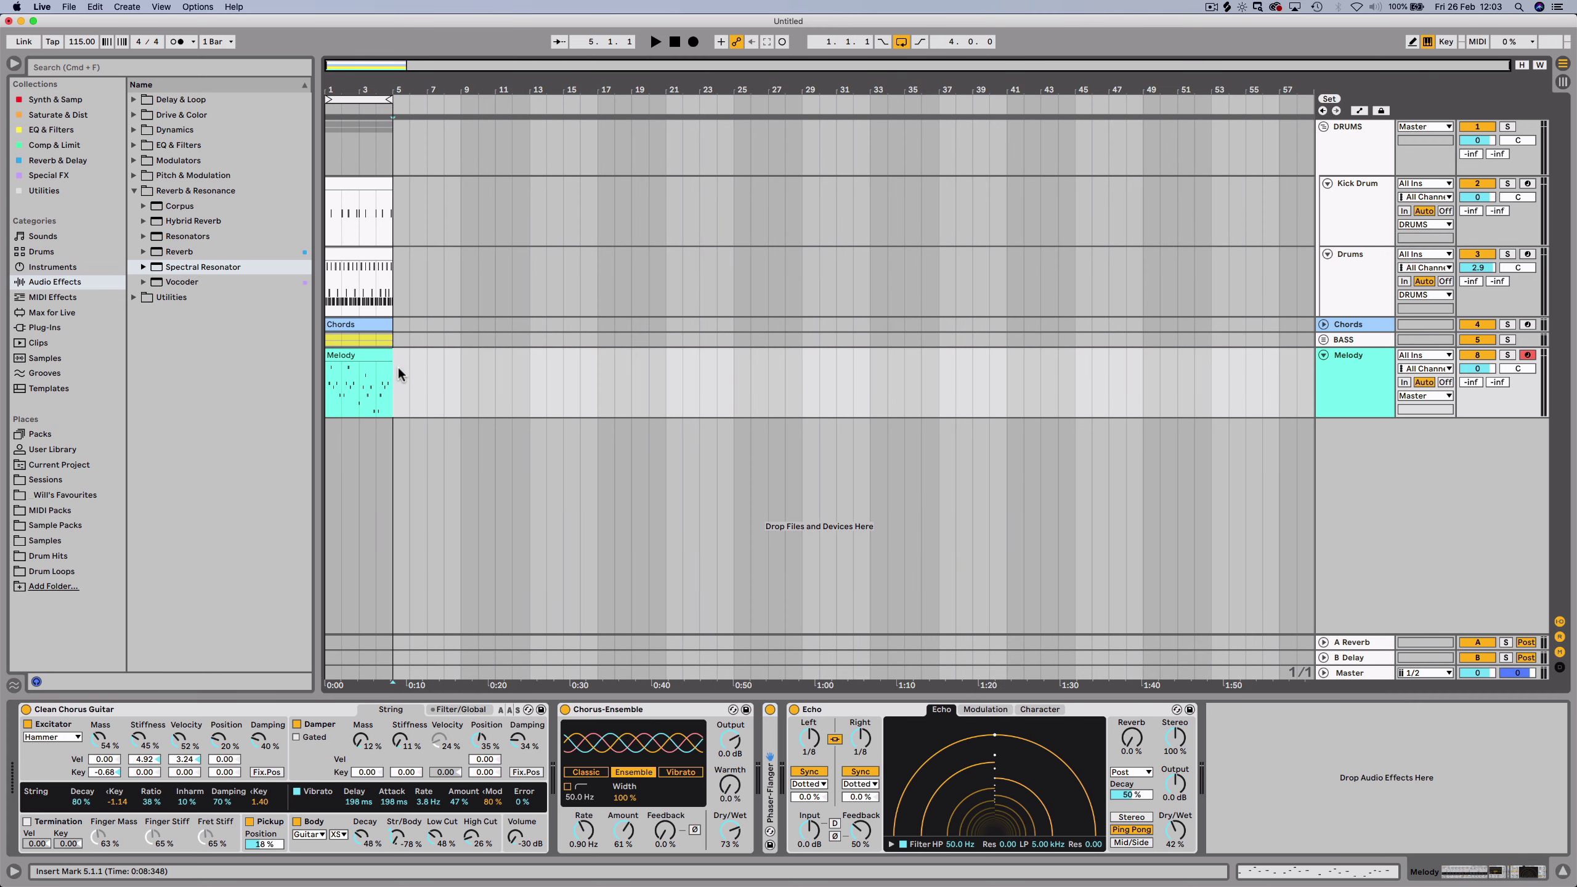
left_click_drag(393, 380, 339, 227)
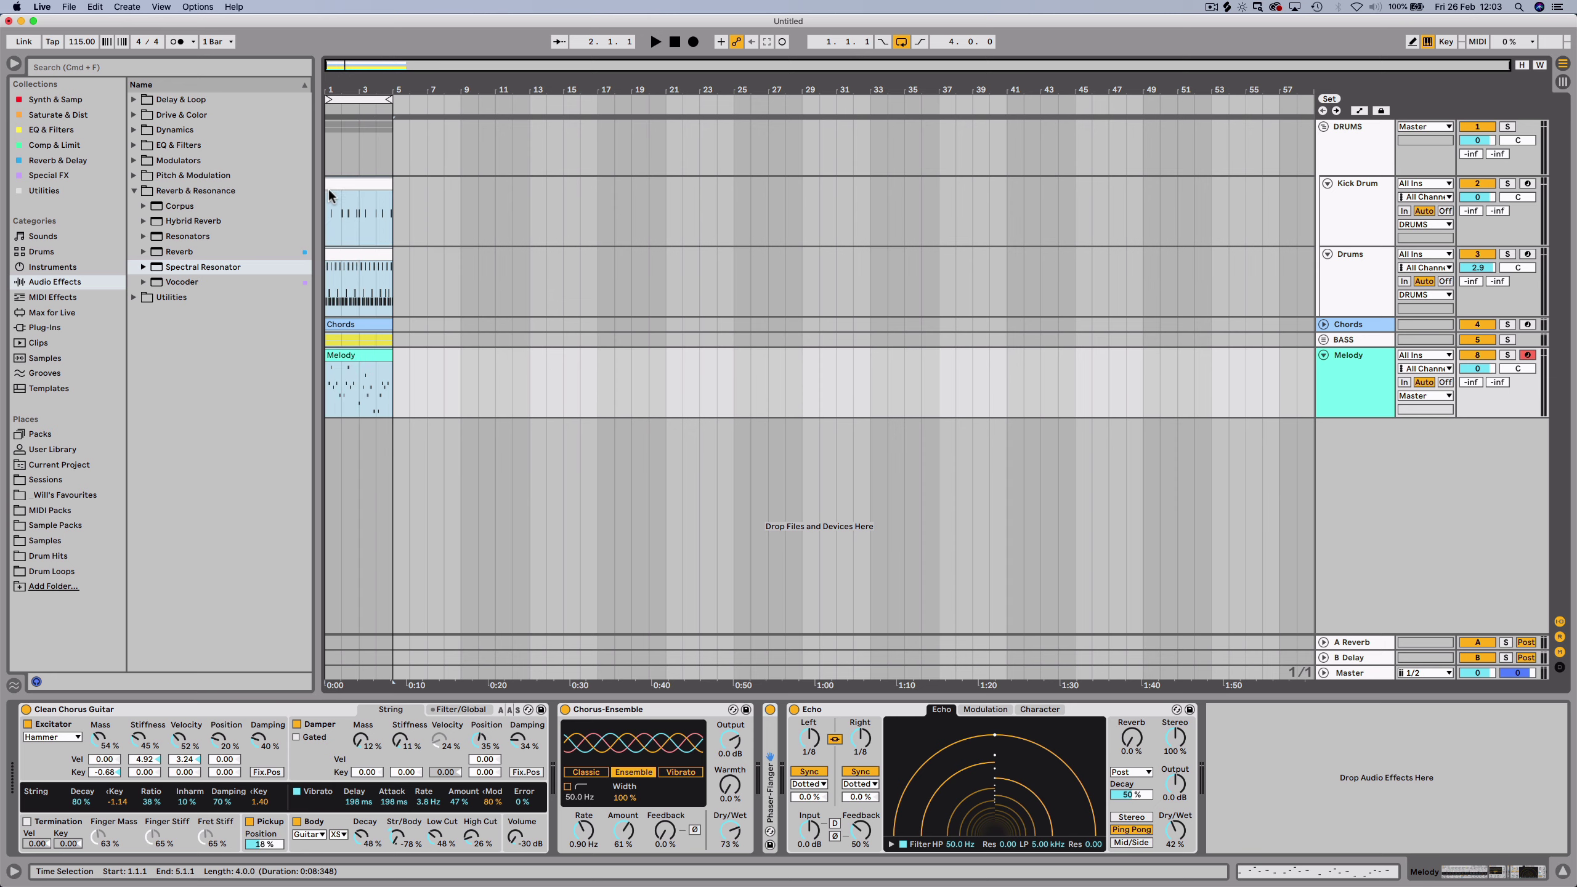
left_click(329, 155, "super")
key("super+d")
key("super+d")
key("super+d")
key("super+d")
key("super+d")
key("super+d")
key("super+d")
key("super+d")
key("super+d")
key("super+d")
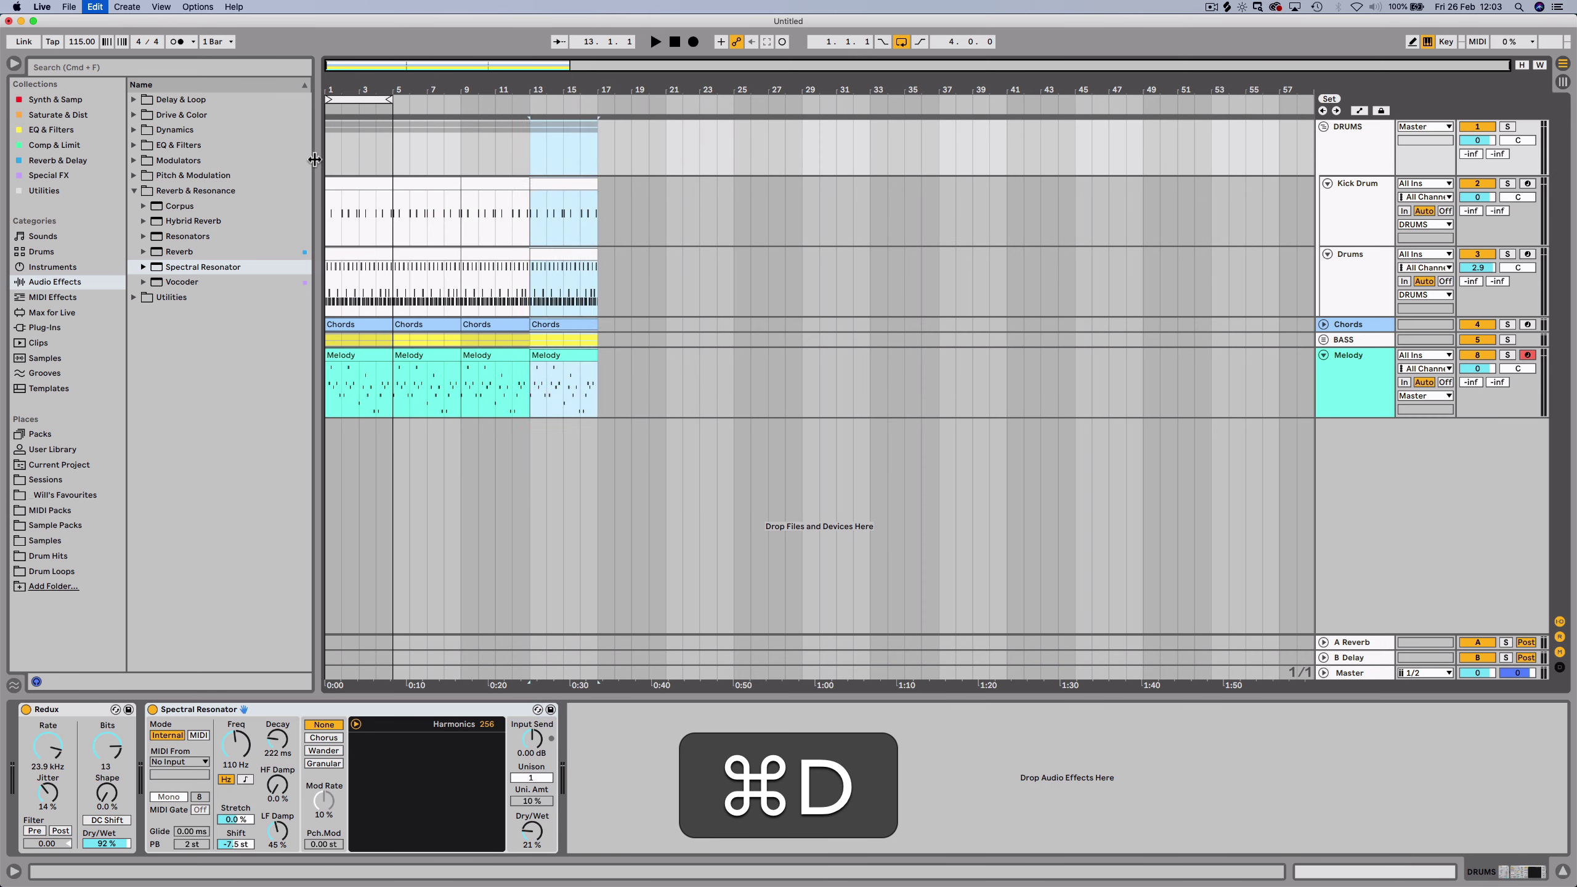
key("super+d")
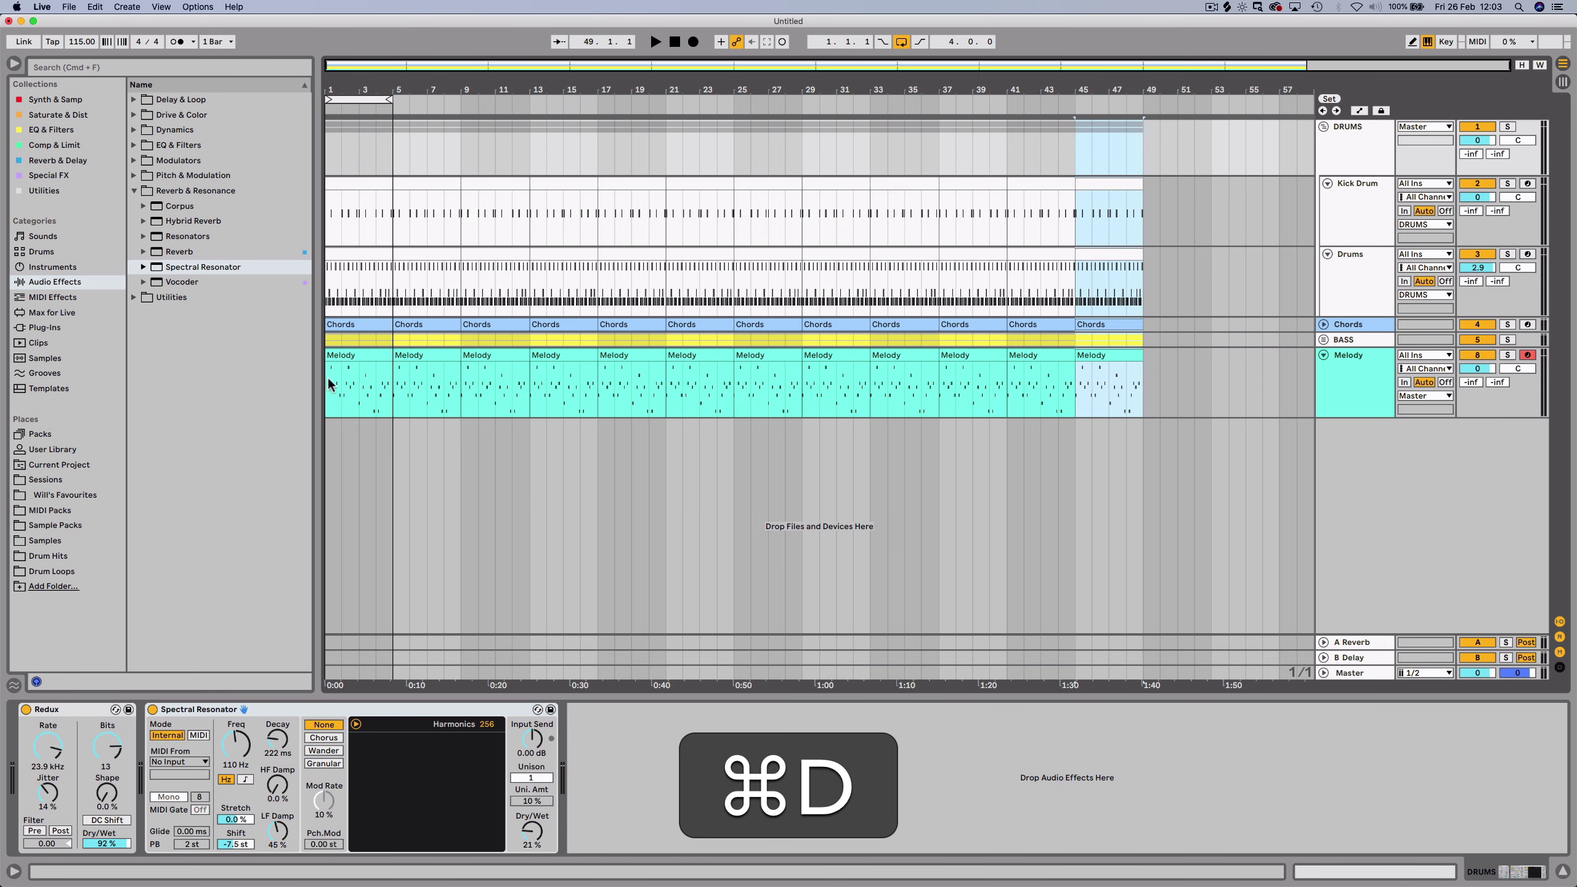
Delete the BASS, Melody, Kick Drum and Drums clips from bars 1 to 5, leaving only the chords in the intro.
left_click(354, 431)
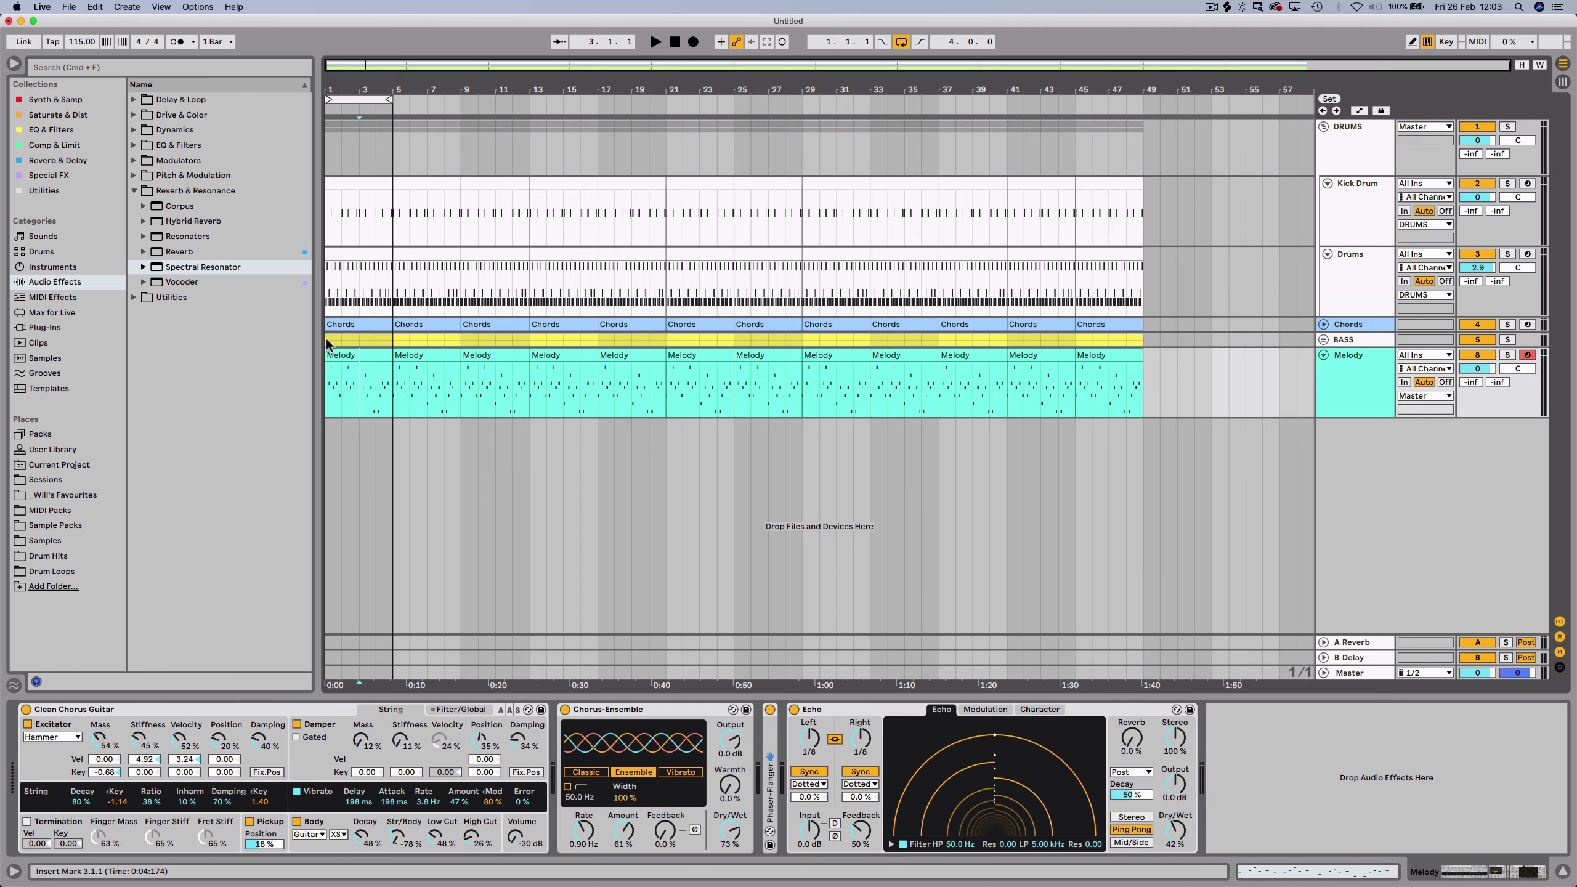
left_click(385, 341)
key("BackSpace")
left_click(374, 358)
key("BackSpace")
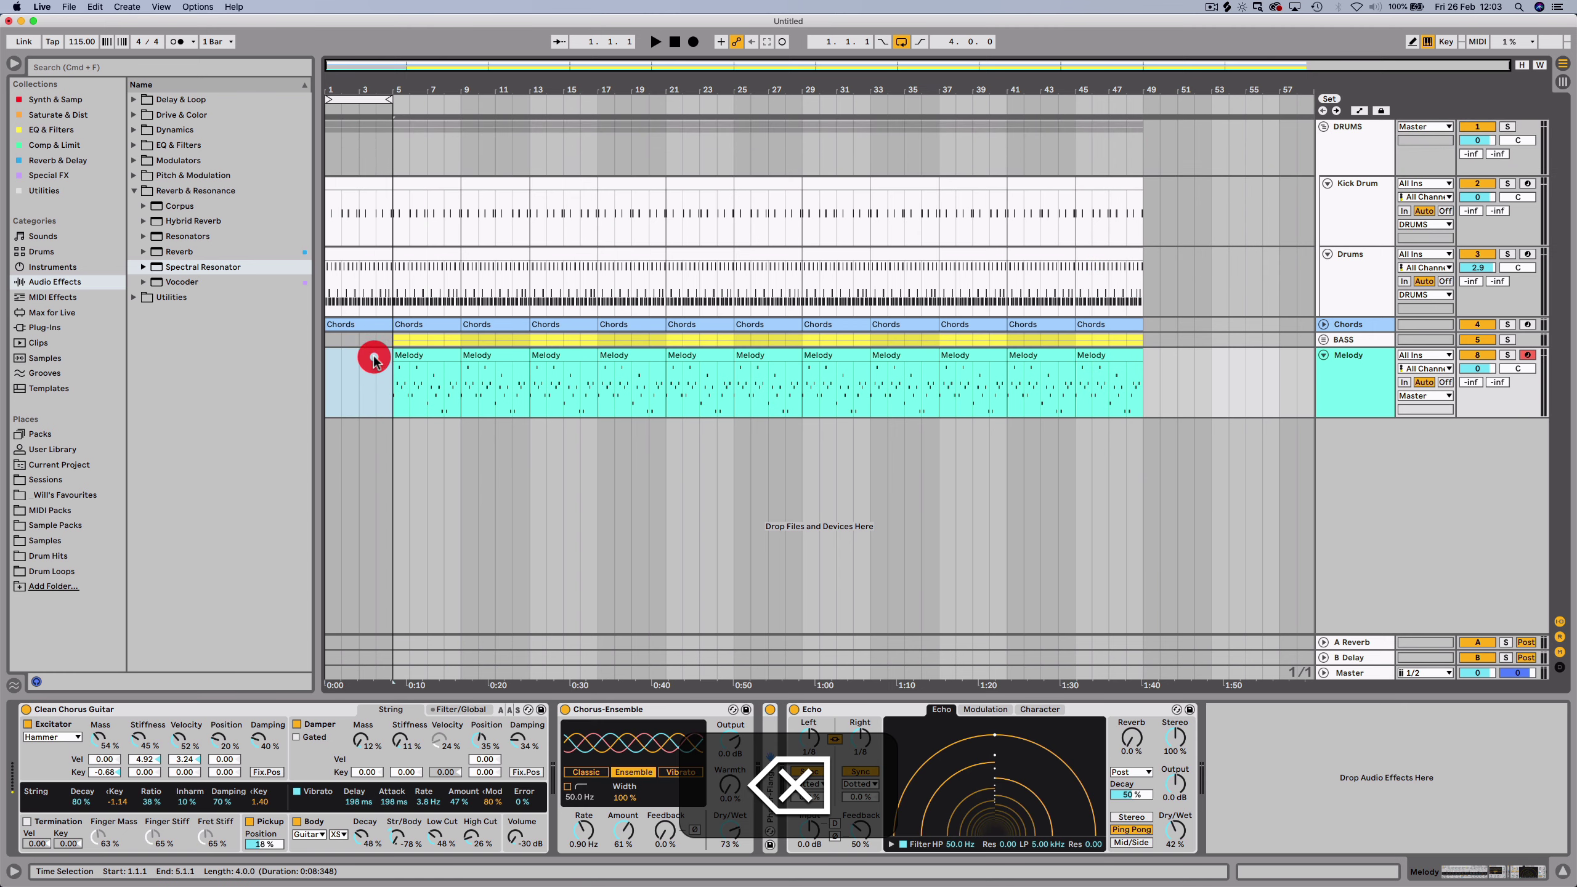
left_click(349, 196)
key("BackSpace")
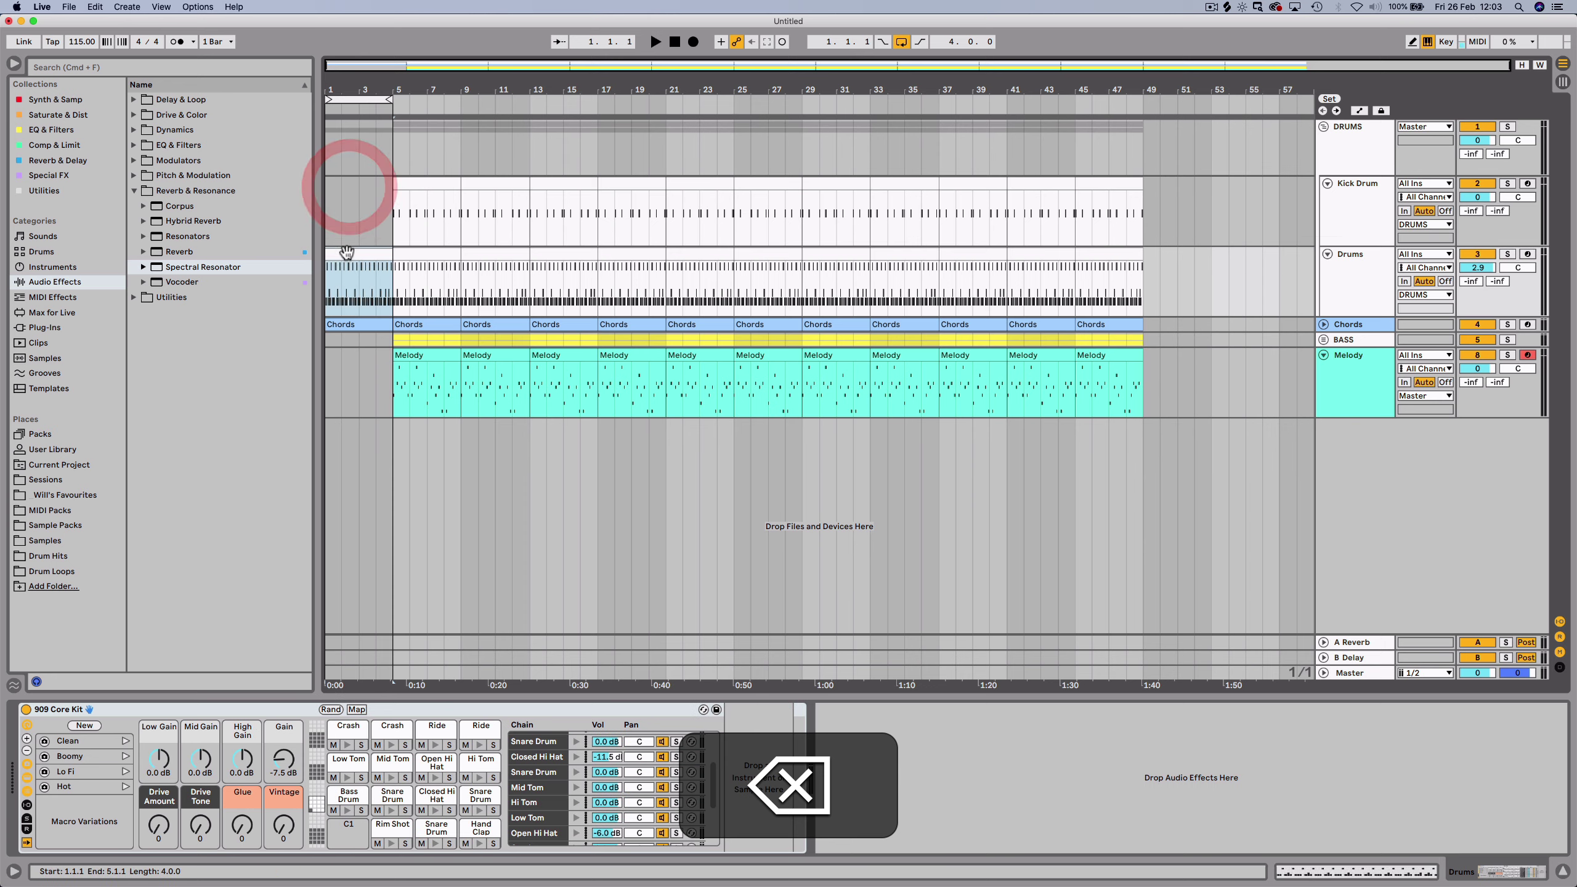
left_click(360, 260)
key("BackSpace")
Play the arrangement with looping turned off and delete the Kick Drum and Drums clips between bars 5 and 9.
key("space")
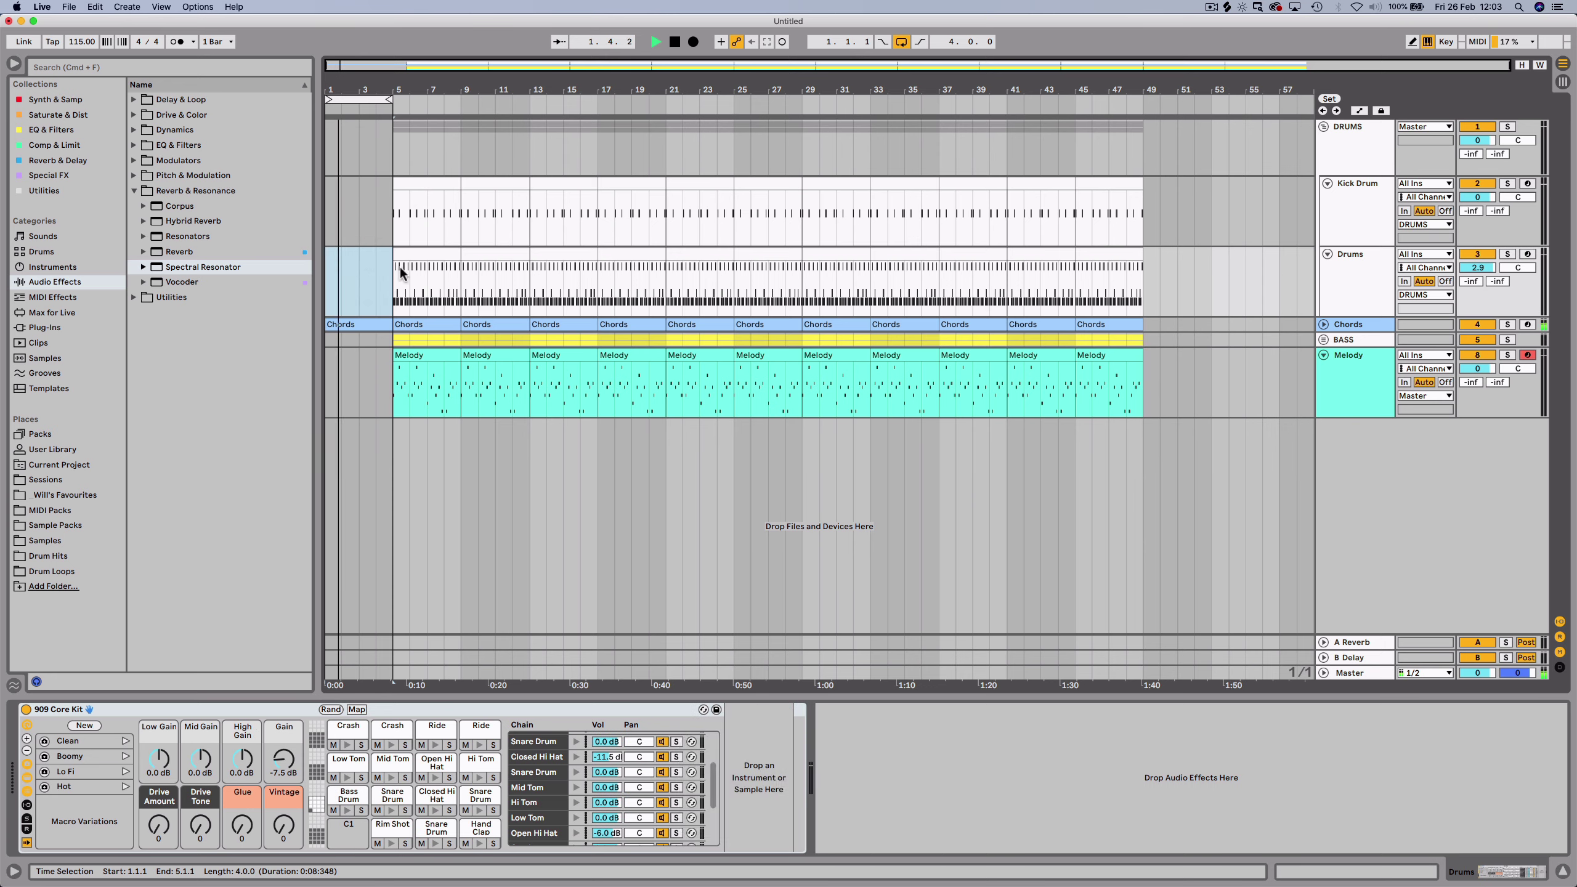
left_click(407, 199)
key("BackSpace")
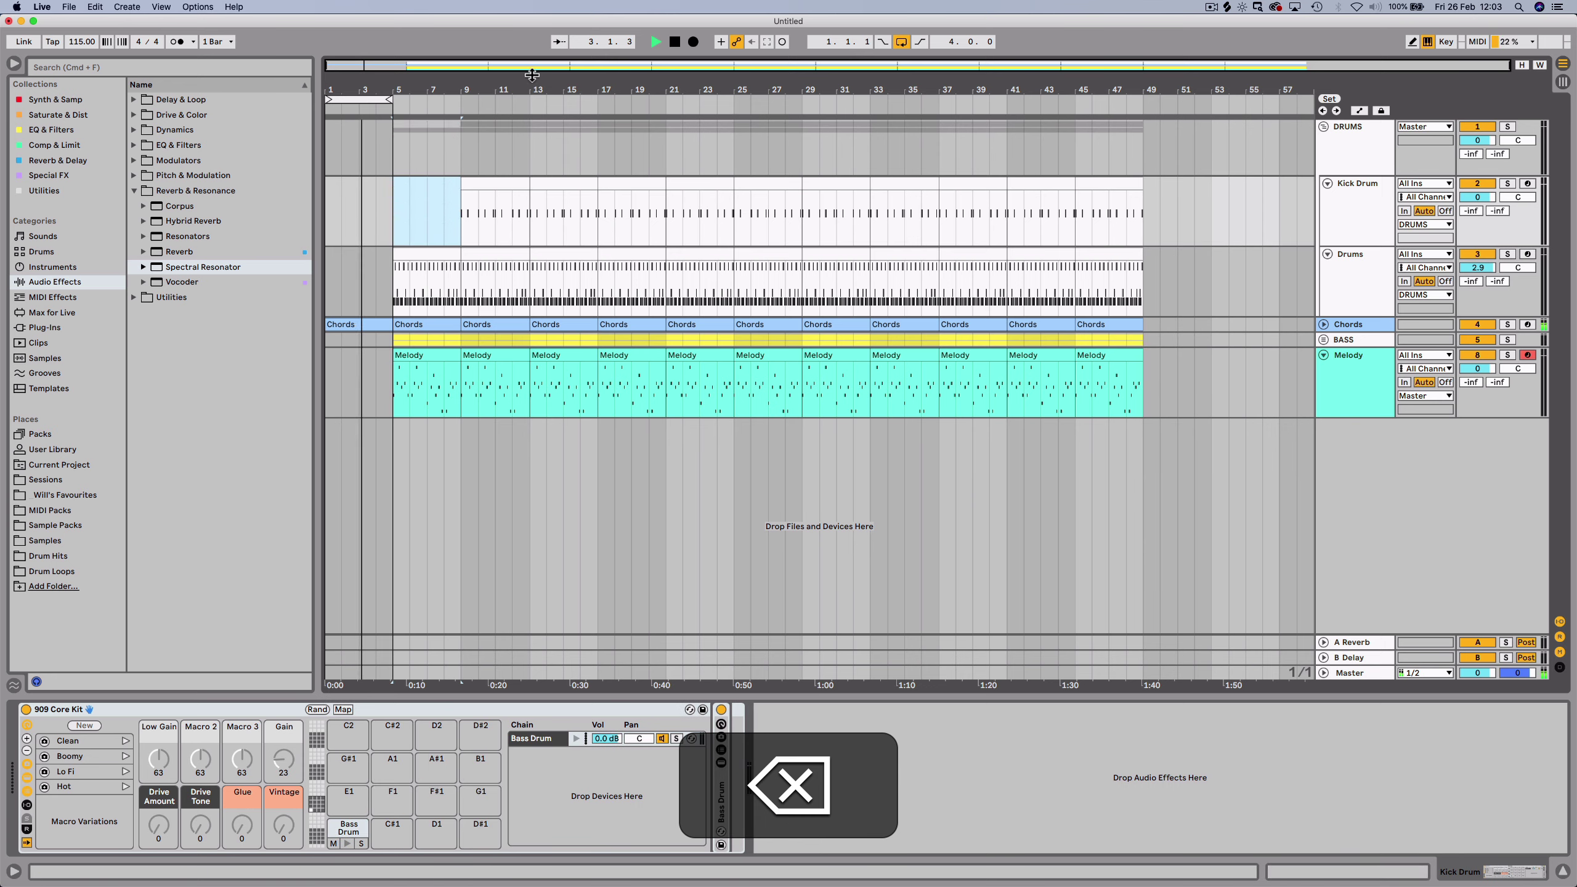
left_click(901, 42)
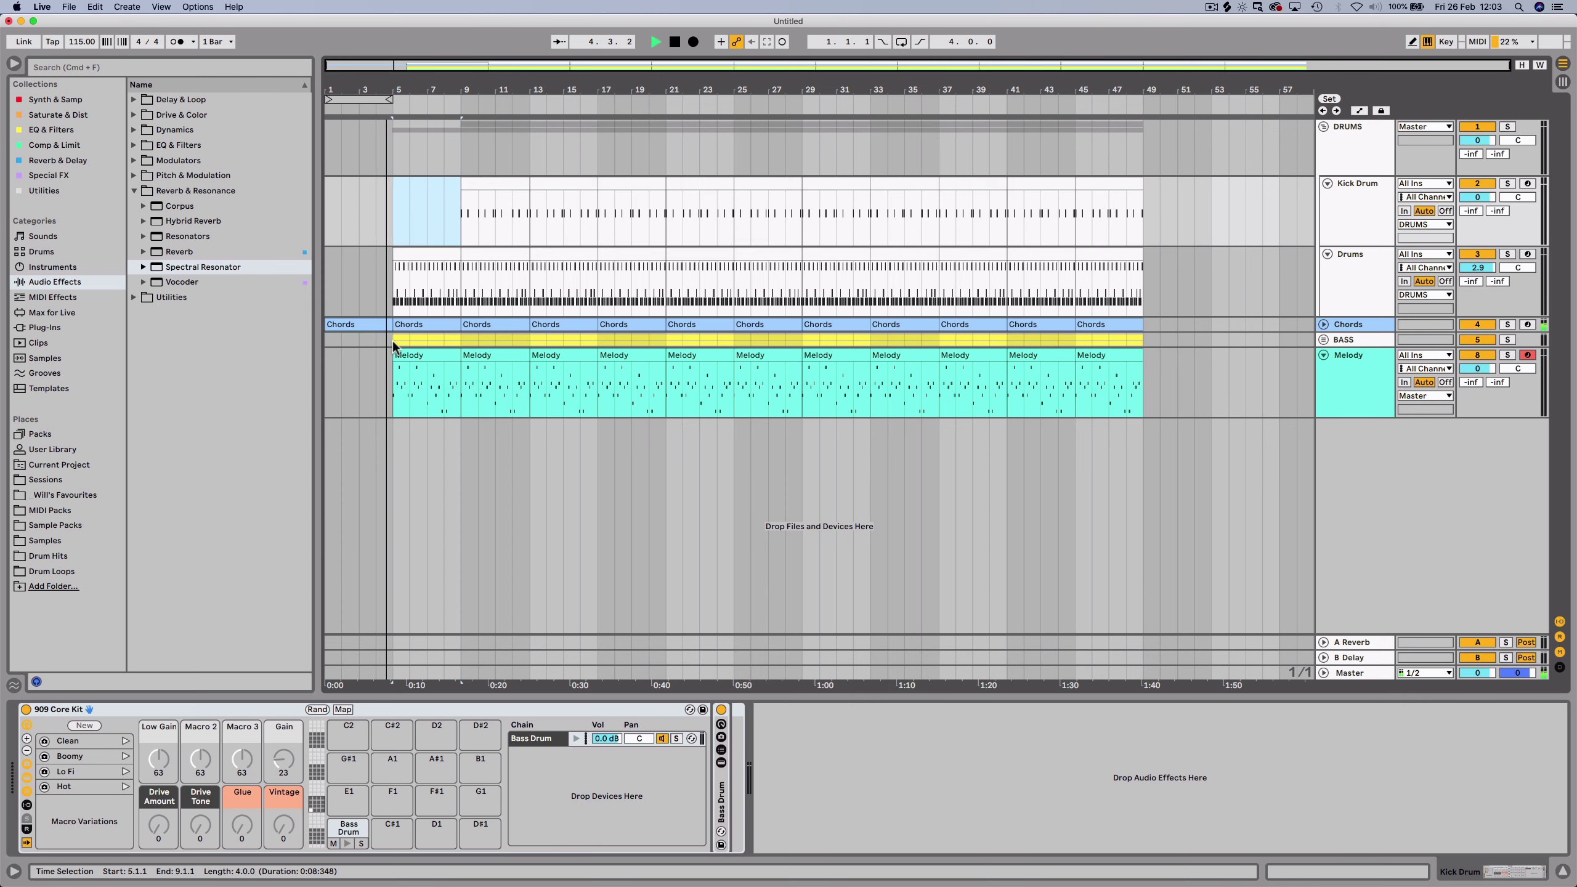
left_click(457, 339)
left_click(432, 256)
key("BackSpace")
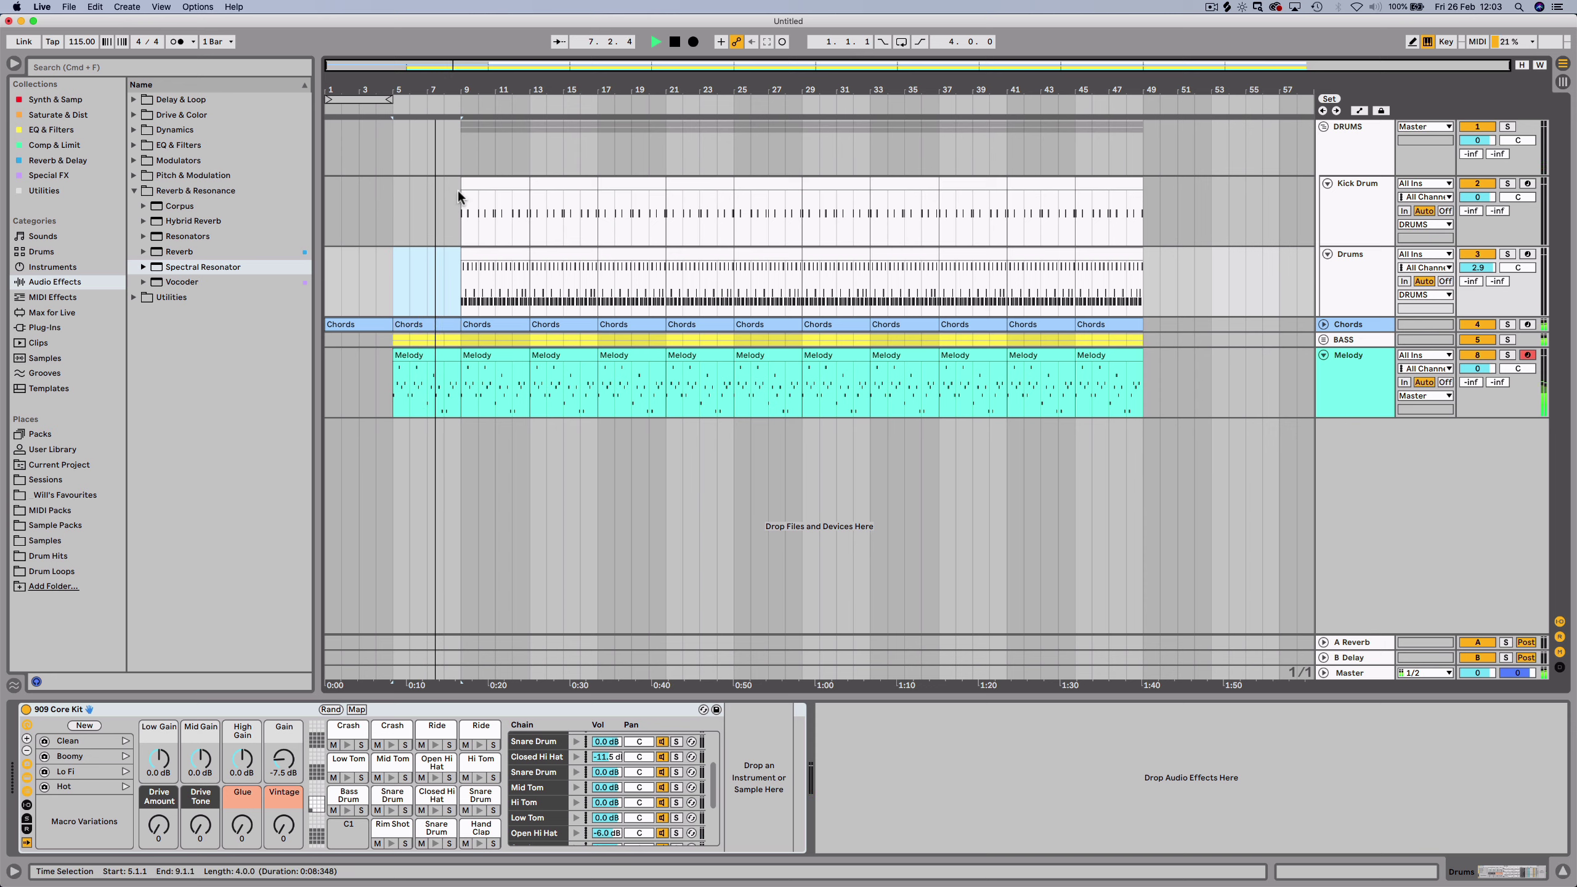
Delete the Kick Drum and Drums clips between bars 9 and 13.
left_click(475, 186)
key("BackSpace")
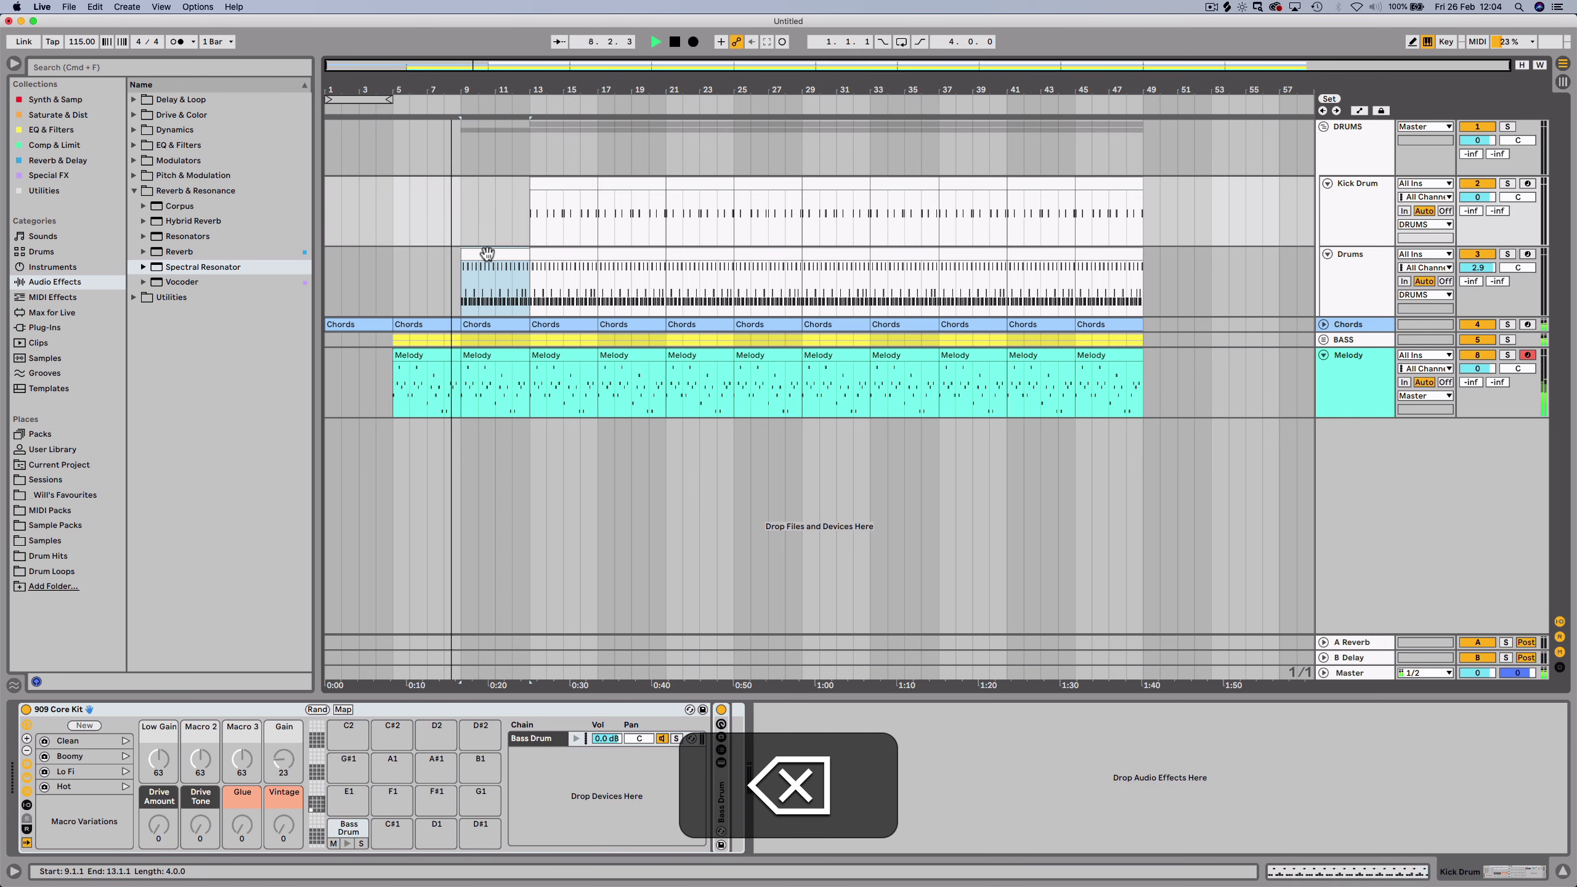
left_click(486, 255)
key("BackSpace")
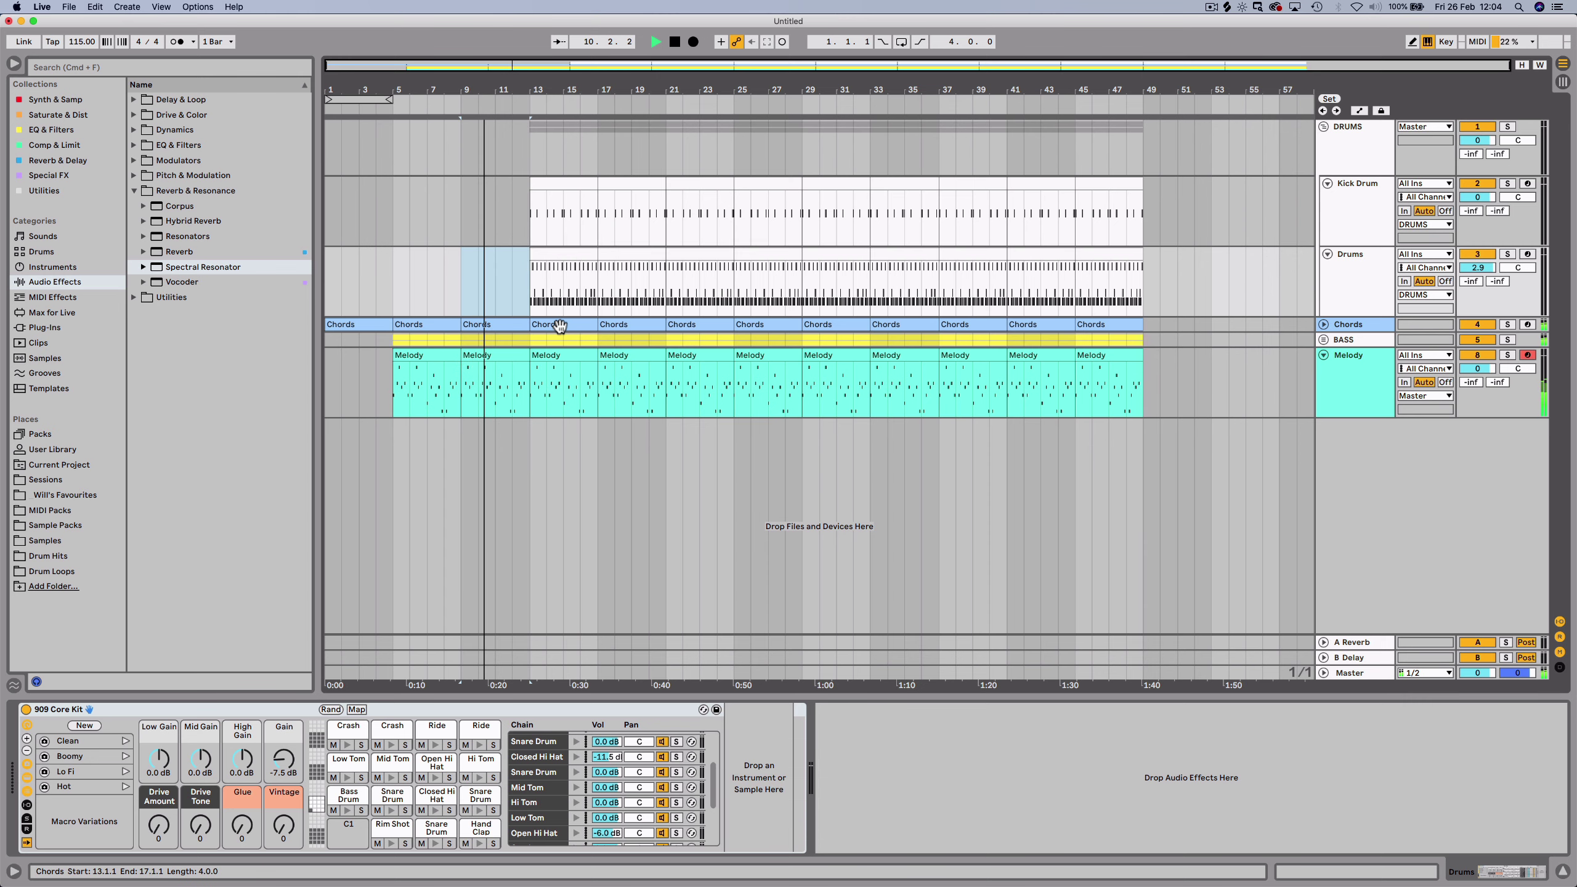
Delete the Melody and Chords clips between bars 21 and 29, leaving the drums and bass.
left_click(686, 355)
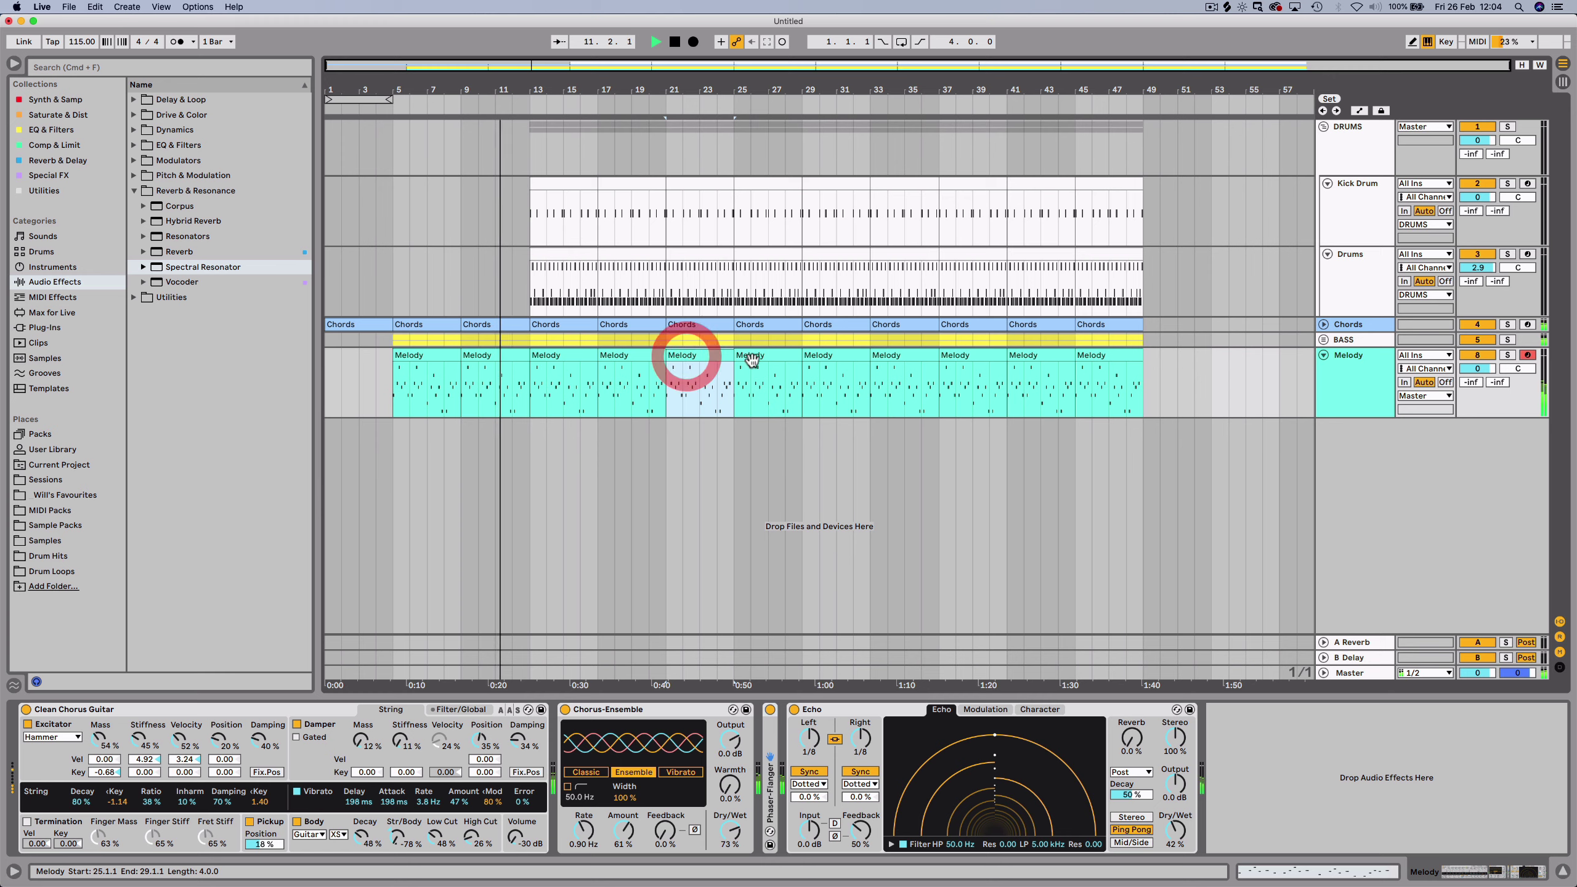
key("BackSpace")
left_click(751, 356)
key("BackSpace")
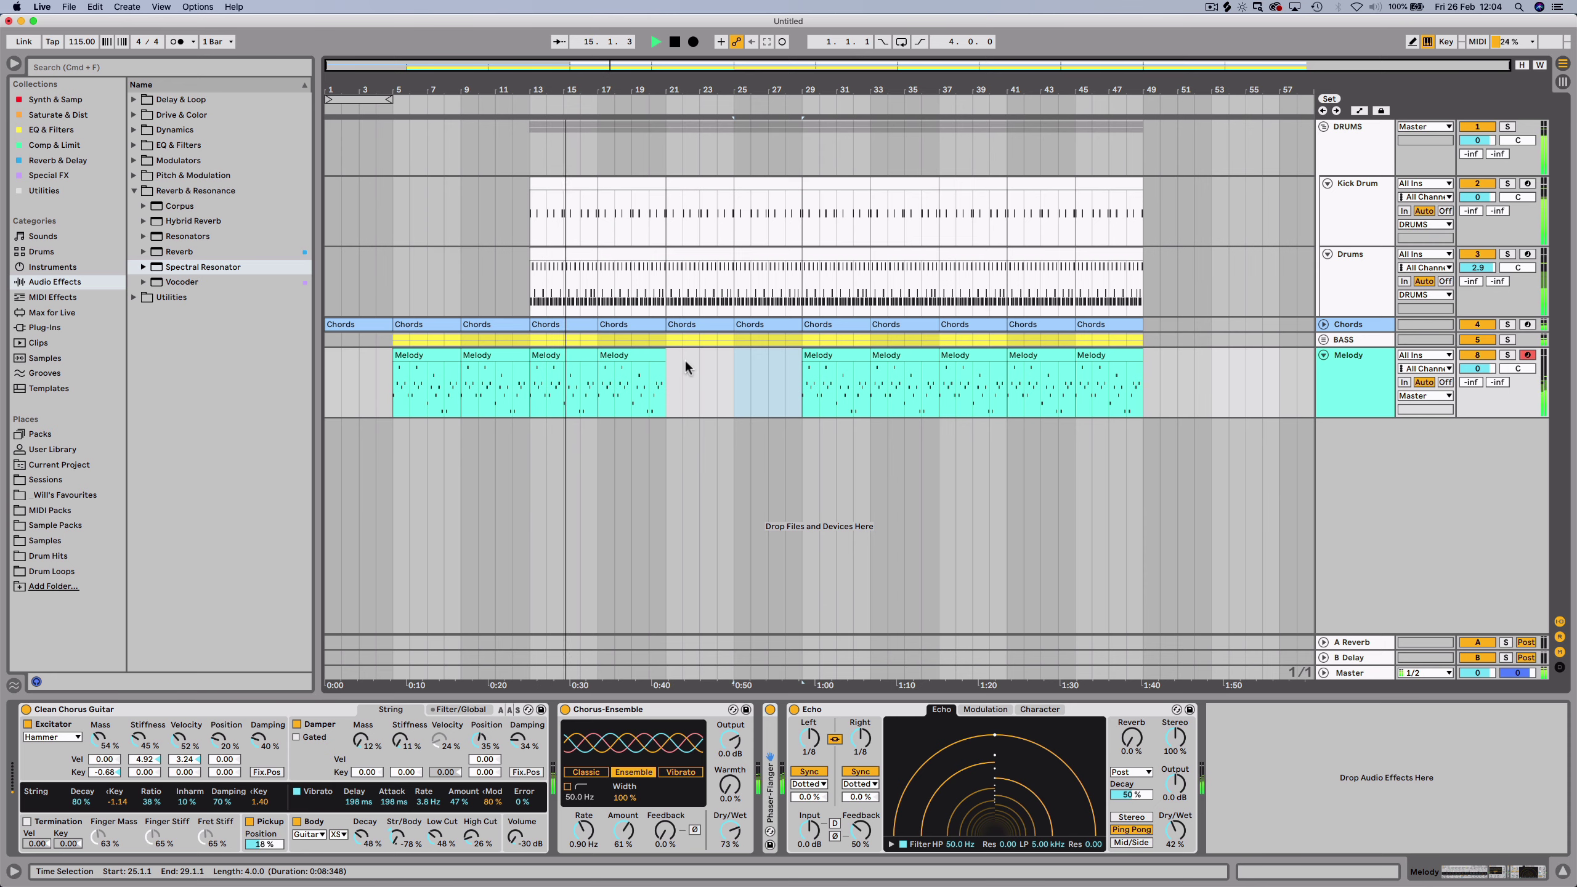
left_click(683, 324)
key("BackSpace")
left_click(750, 323)
key("BackSpace")
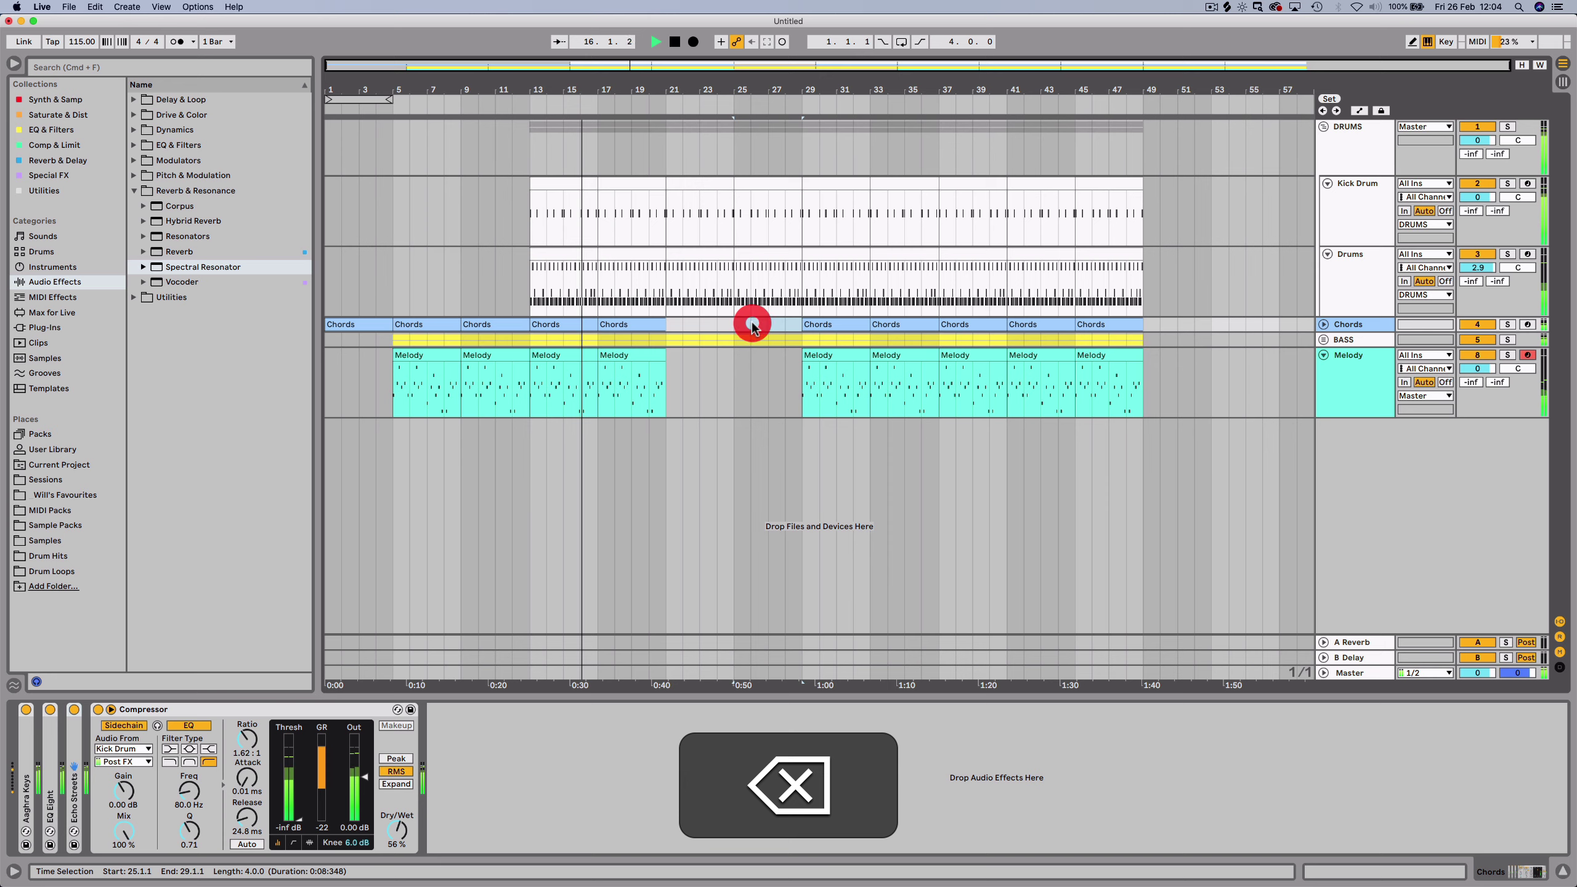
Delete the Kick Drum, Drums and BASS clips between bars 29 and 37 to form a breakdown, and stop playback.
left_click(833, 180)
key("BackSpace")
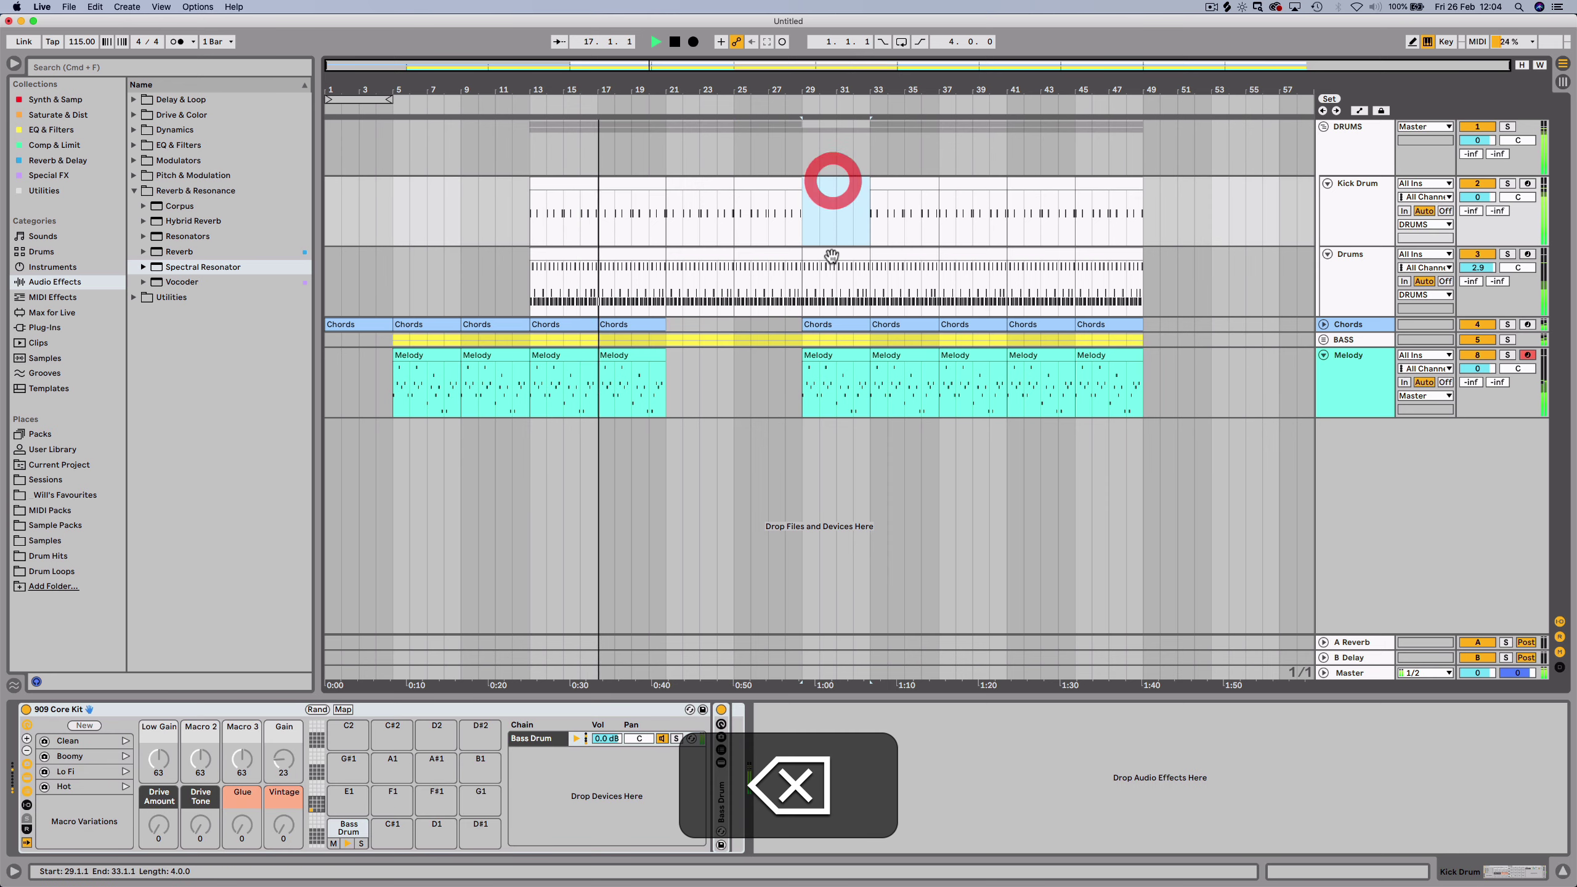
left_click(831, 254)
key("BackSpace")
left_click(892, 251)
key("BackSpace")
left_click(893, 186)
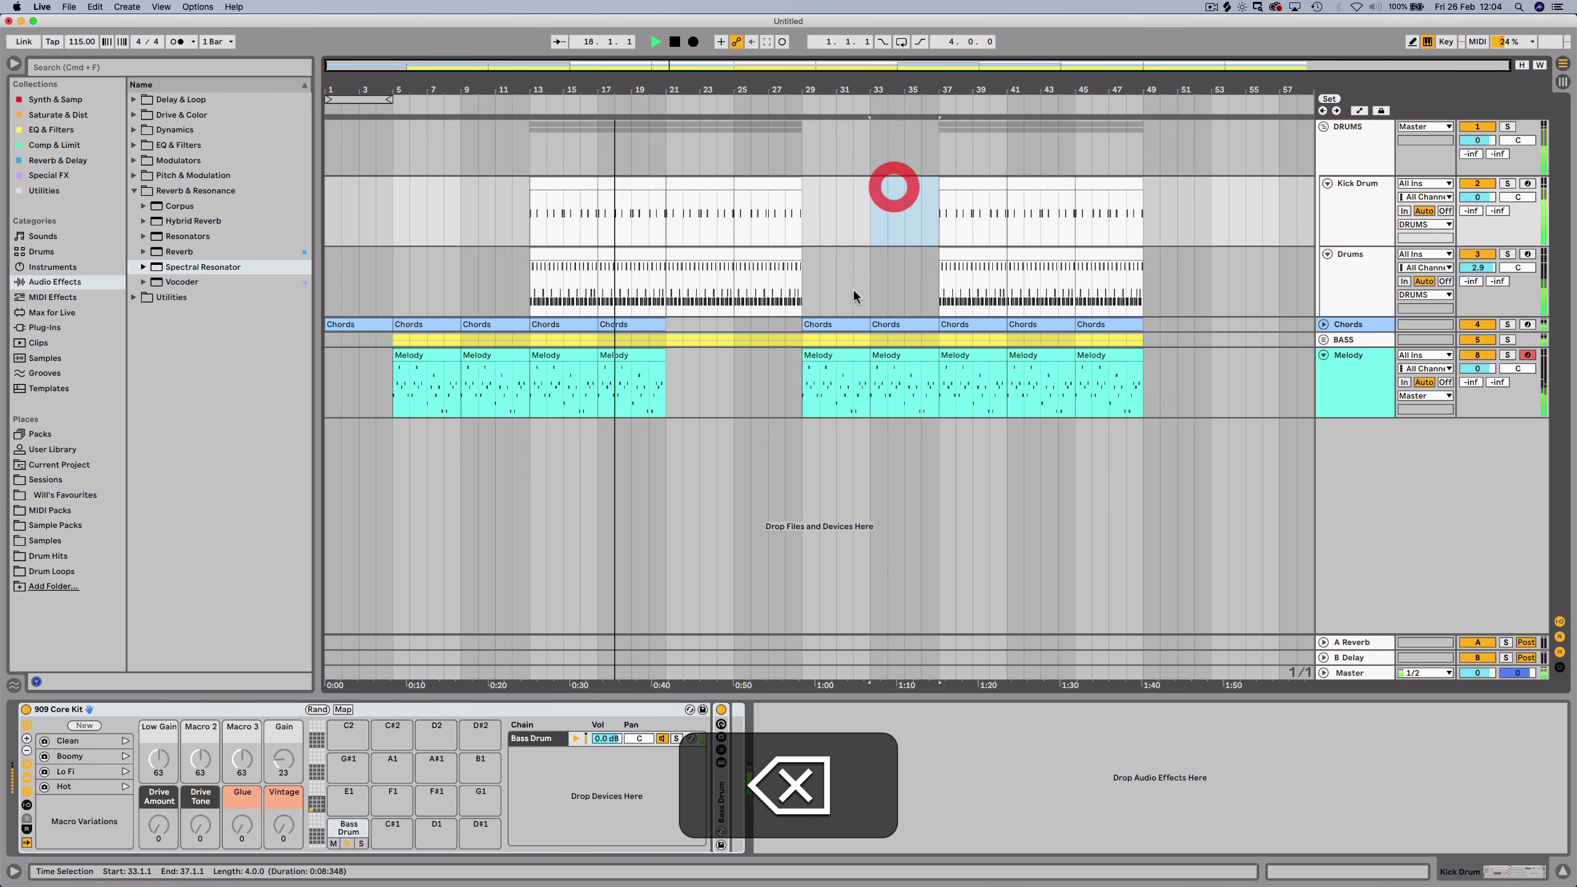
key("BackSpace")
left_click_drag(811, 343, 927, 339)
key("BackSpace")
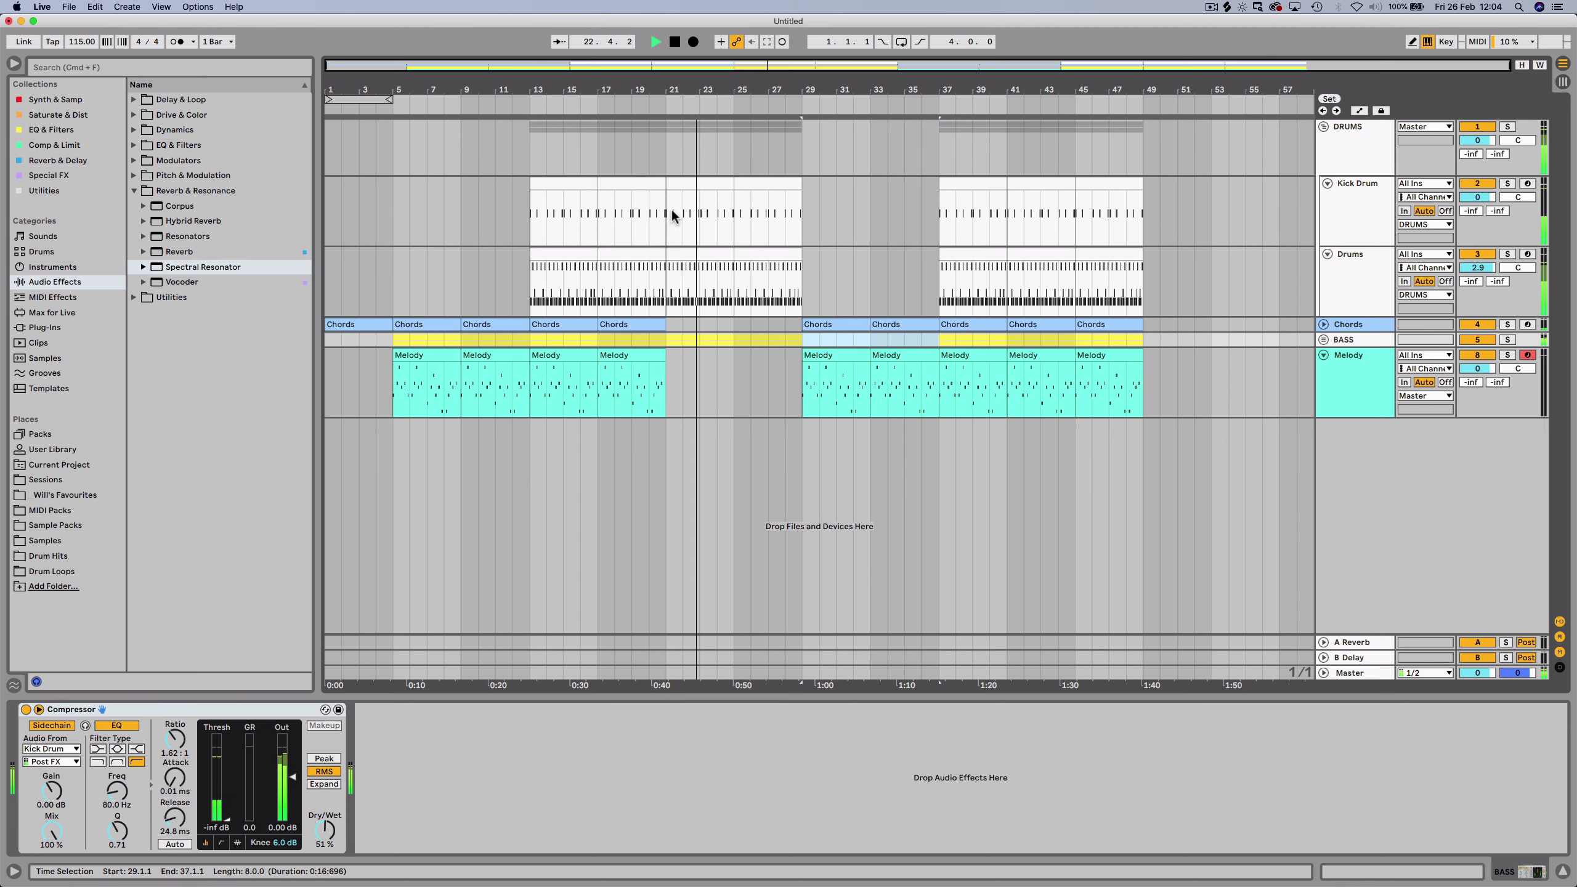
key("space")
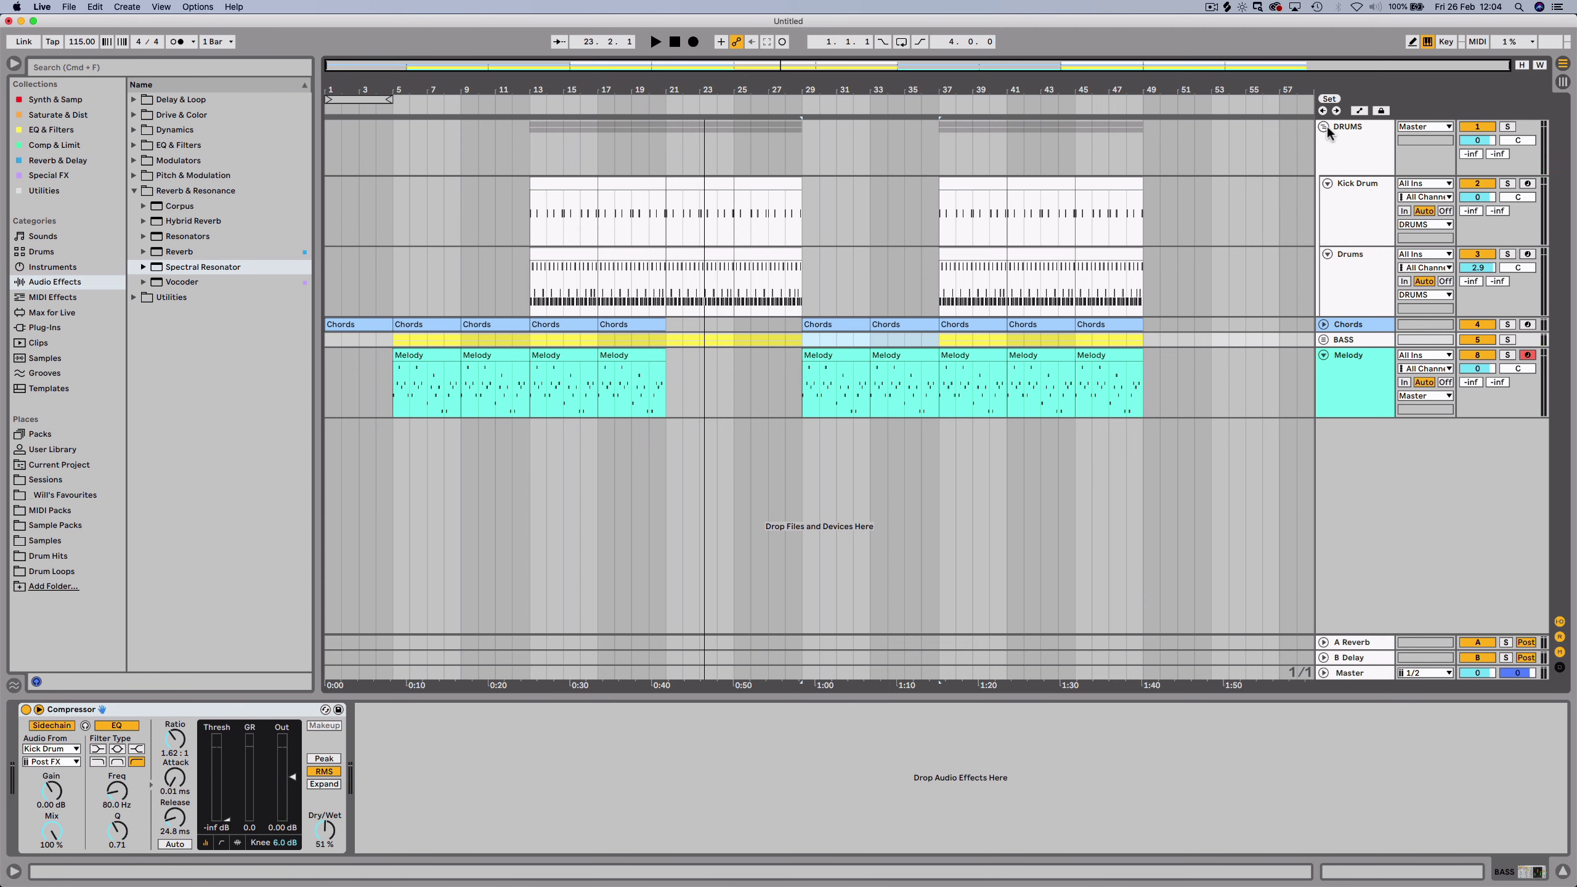
Add Auto Filter from the EQ & Filters collection after the BASS group's Compressor and set it to high-pass at 11.1 kHz.
left_click(1355, 340)
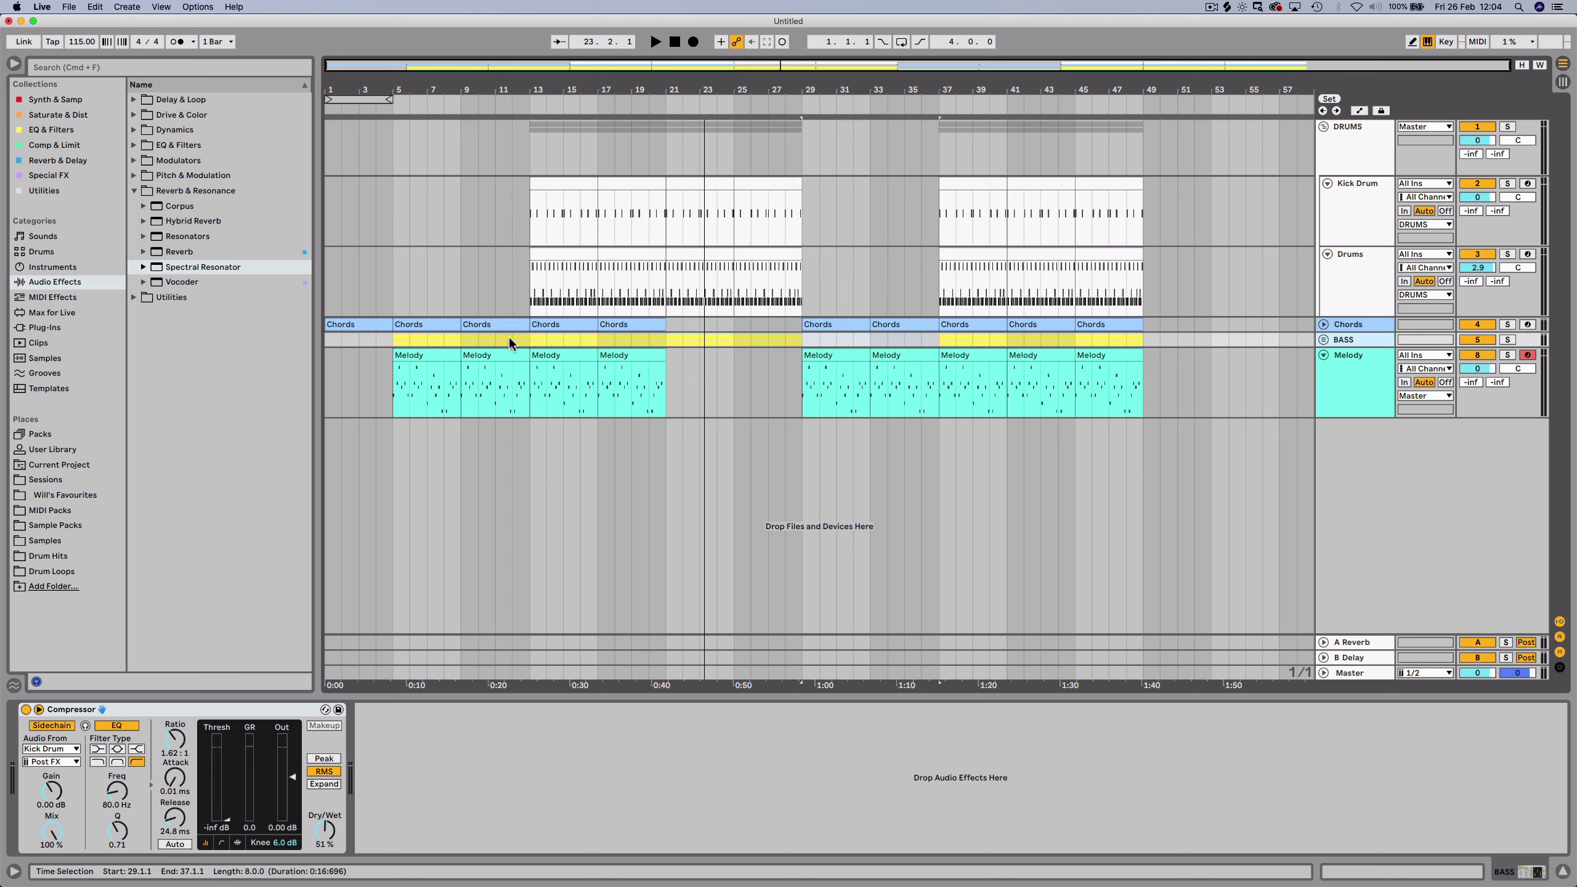
left_click(51, 129)
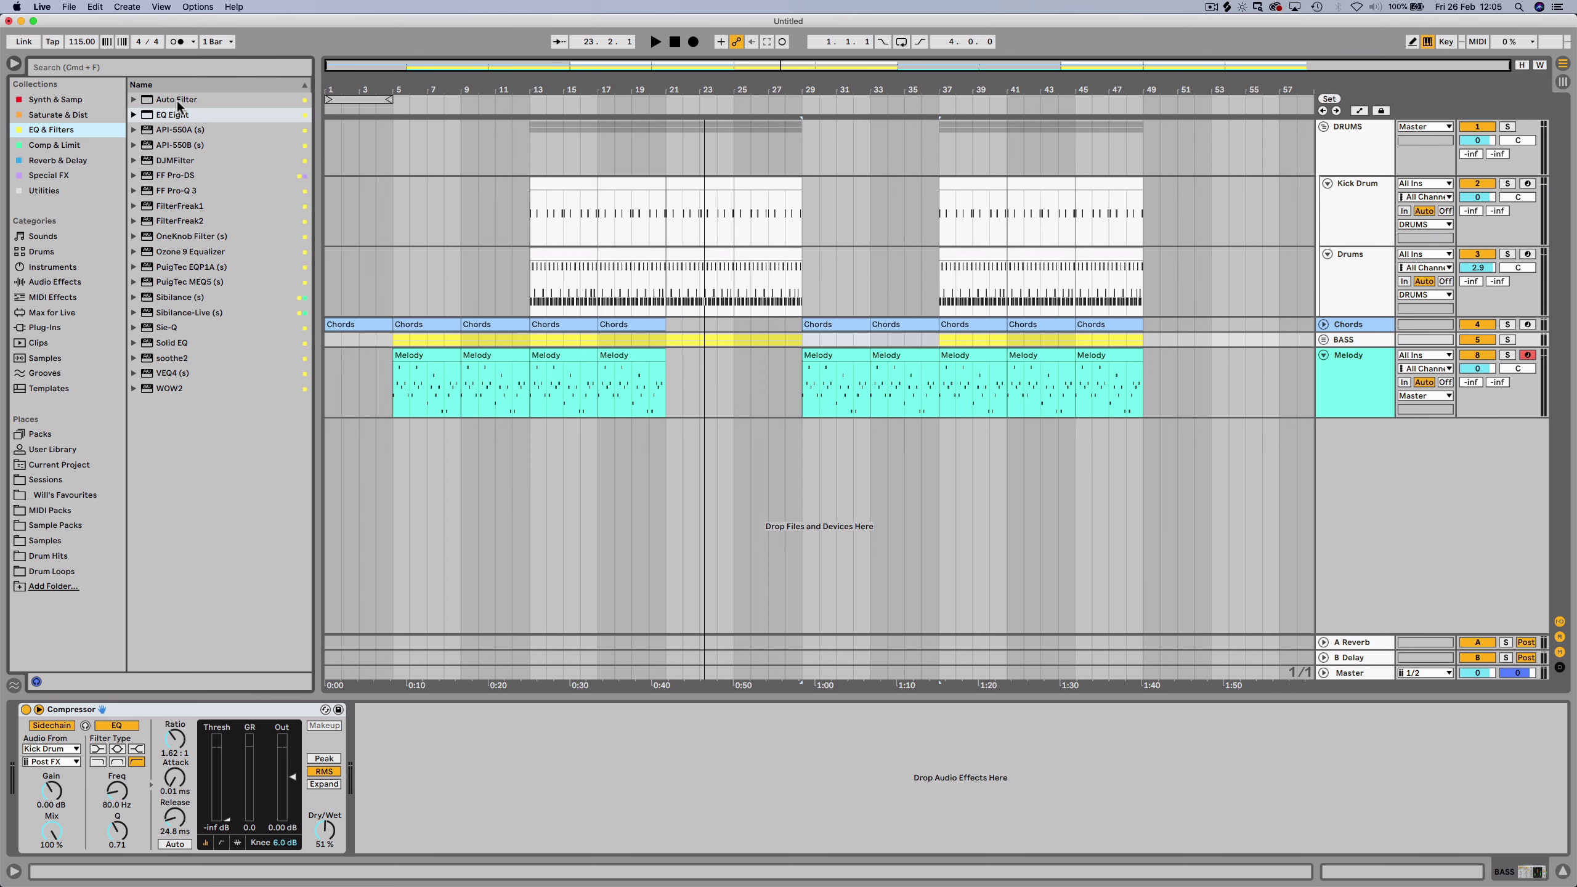
left_click(177, 100)
left_click_drag(464, 745, 464, 746)
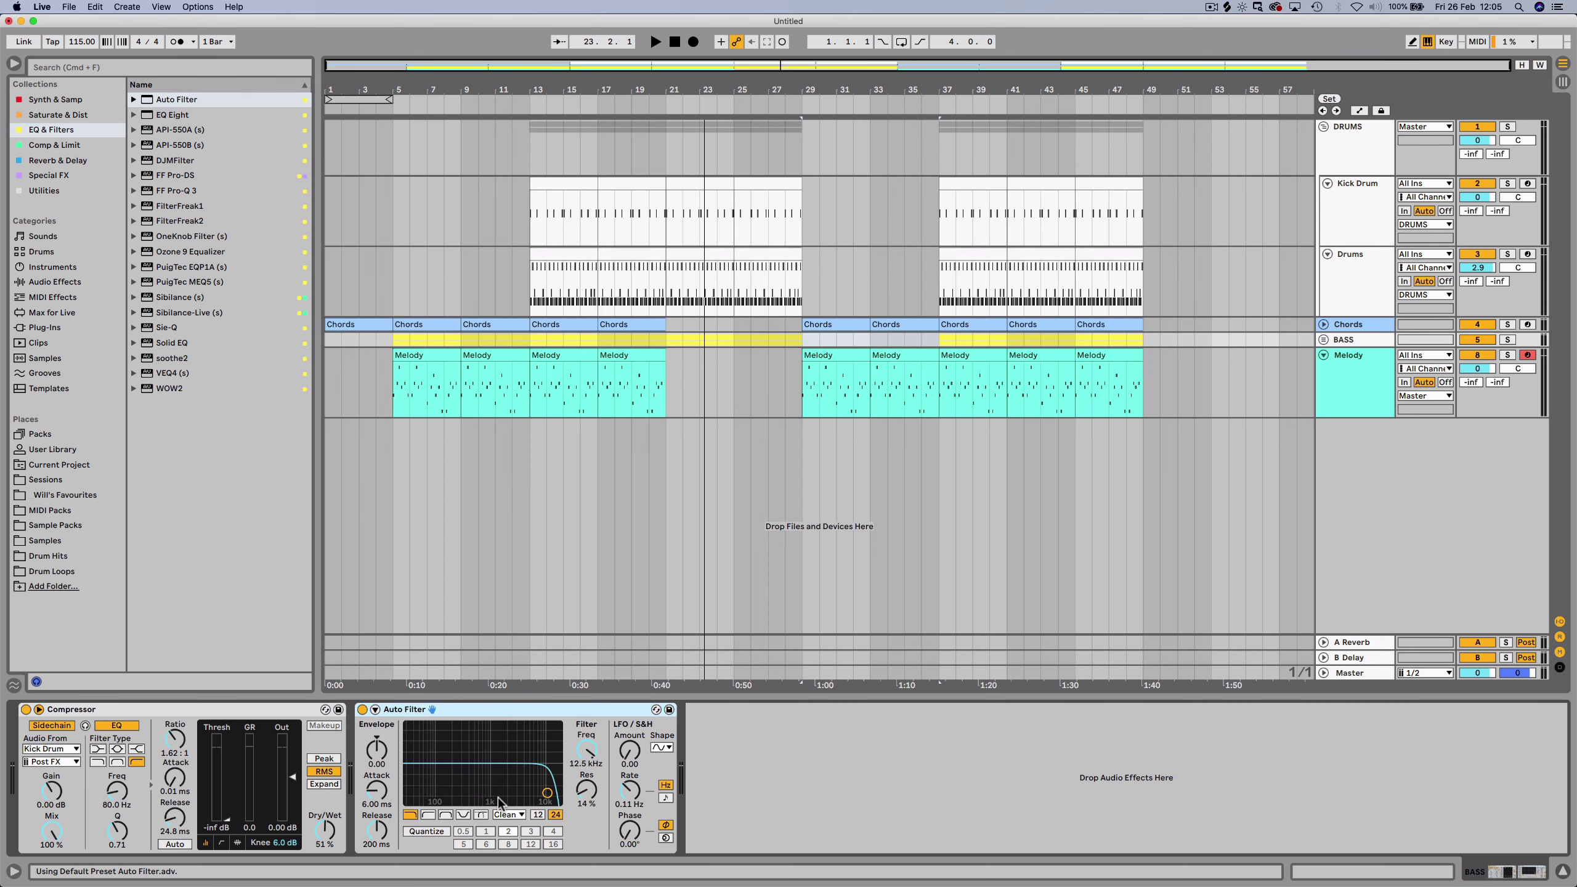
left_click(427, 814)
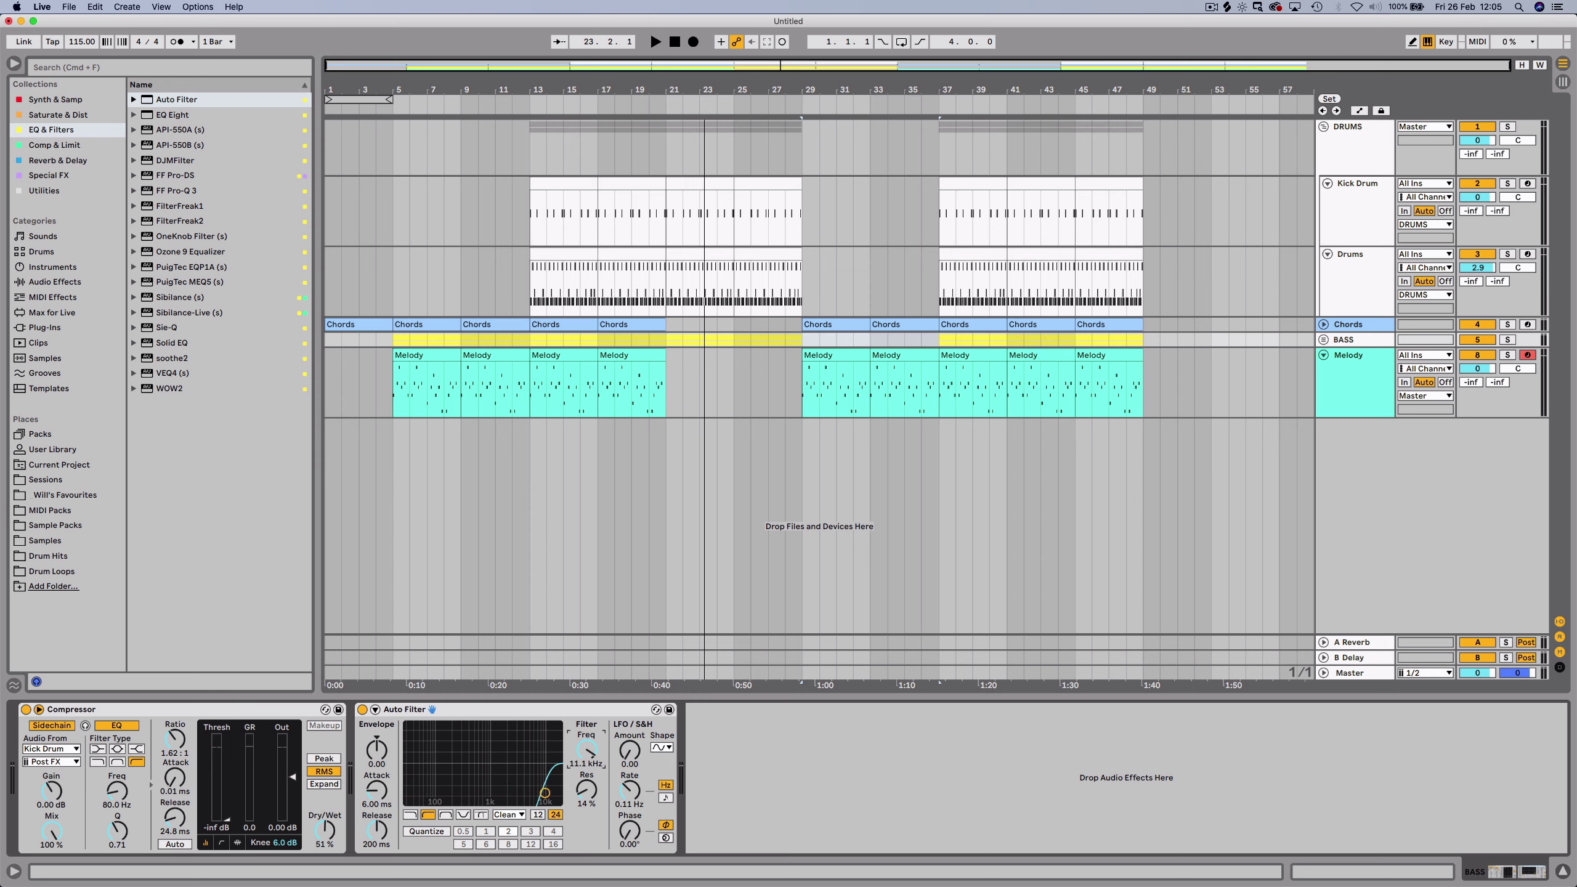
Automate the BASS group's Auto Filter frequency in a new lane with a rise from 26.0 Hz at bar 9 and a drop back at bar 13.
right_click(590, 755)
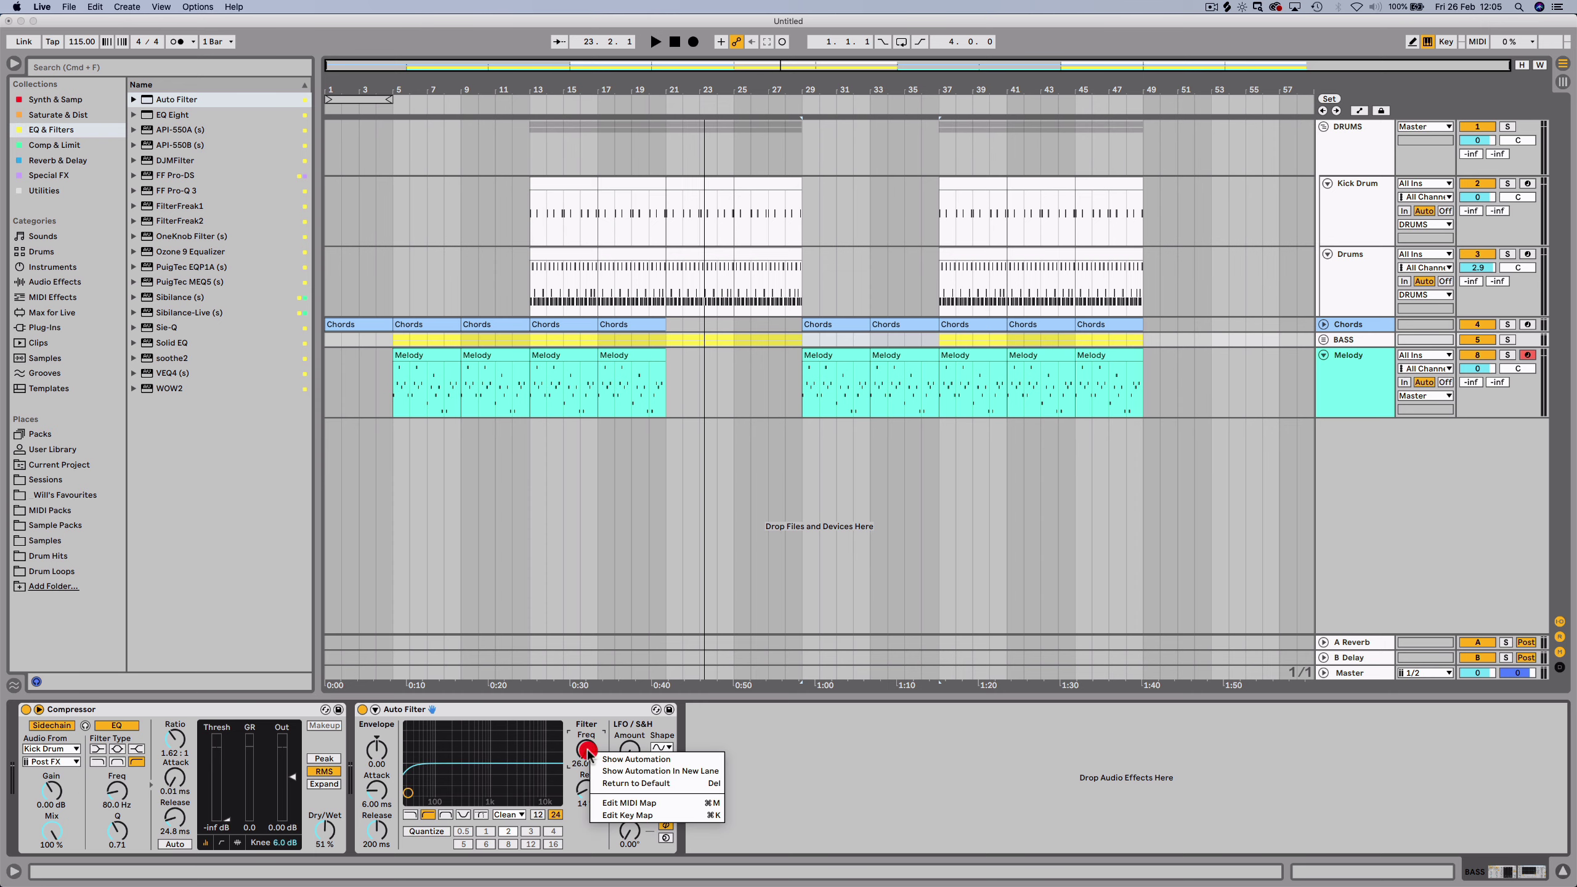
left_click(607, 772)
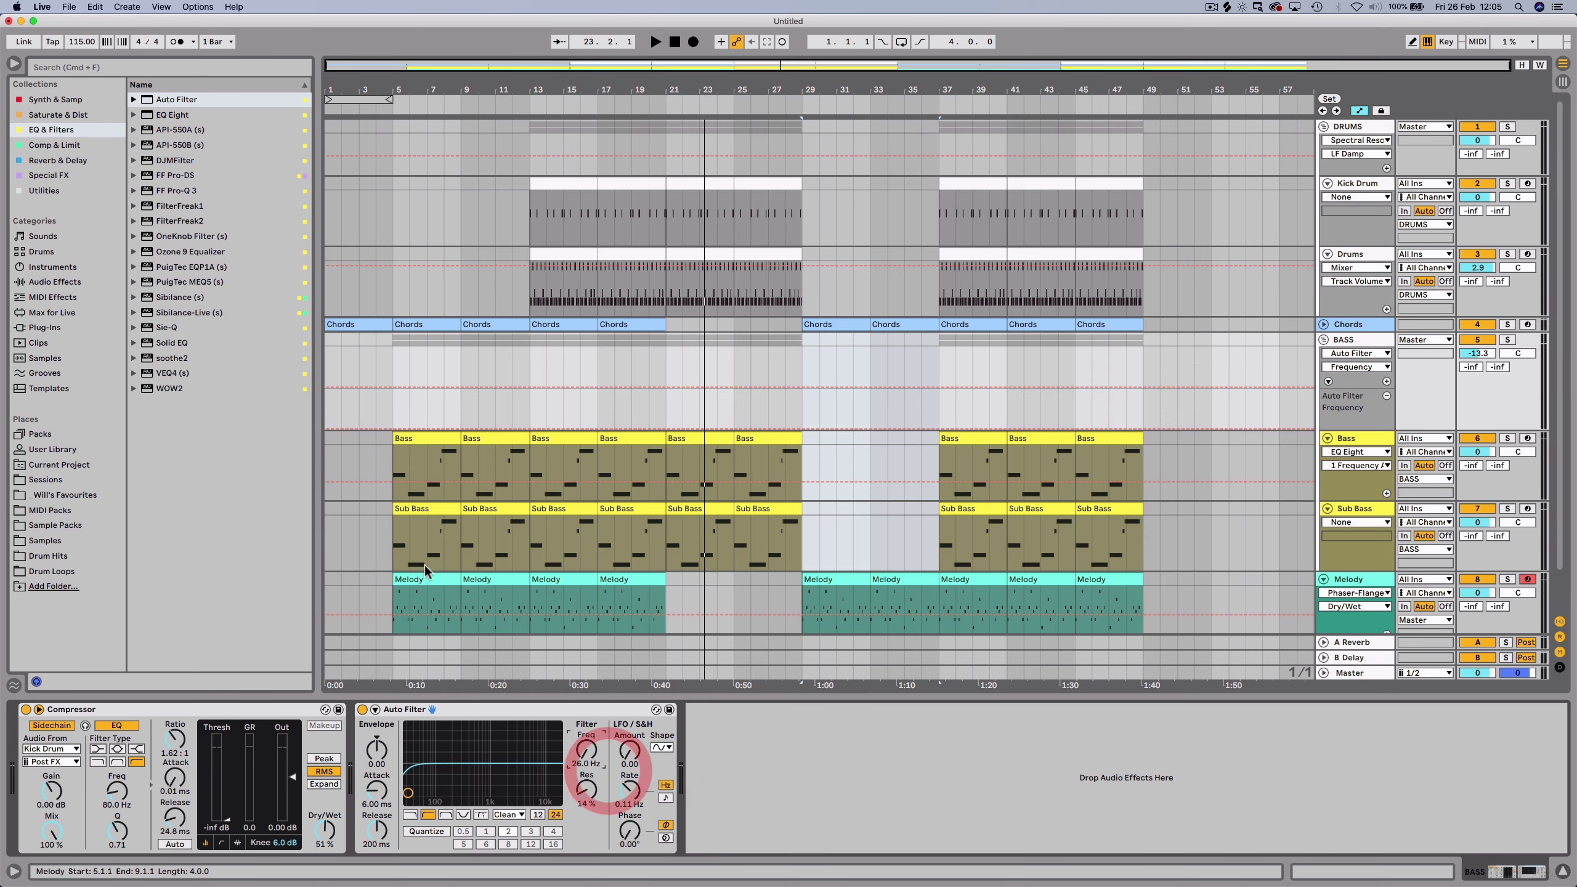
left_click(459, 430)
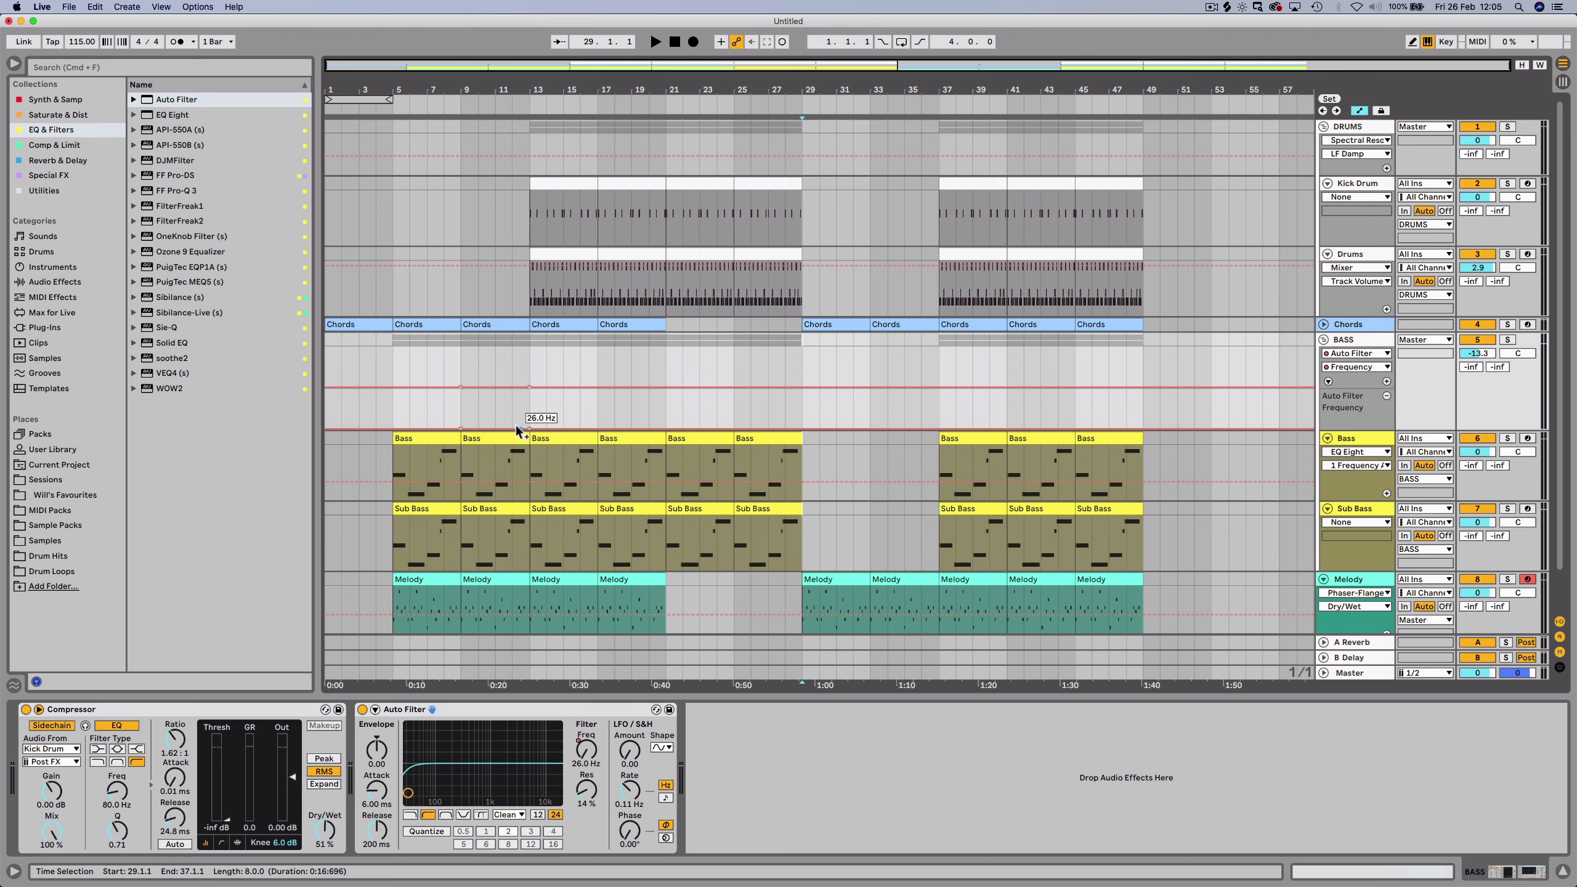
left_click_drag(513, 429, 529, 420)
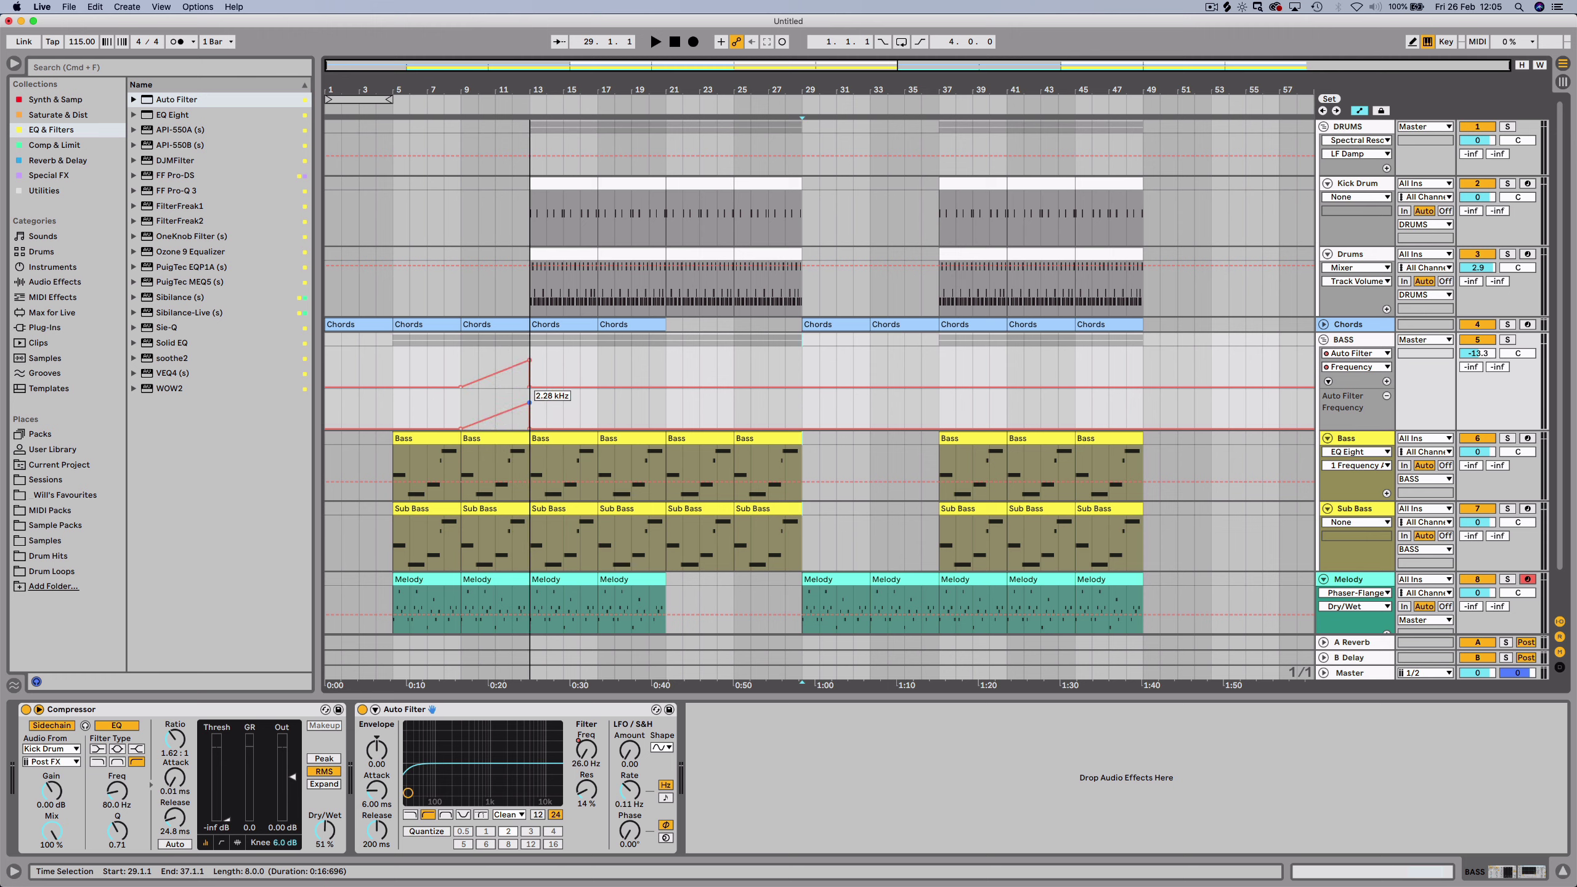
left_click_drag(530, 412, 529, 412)
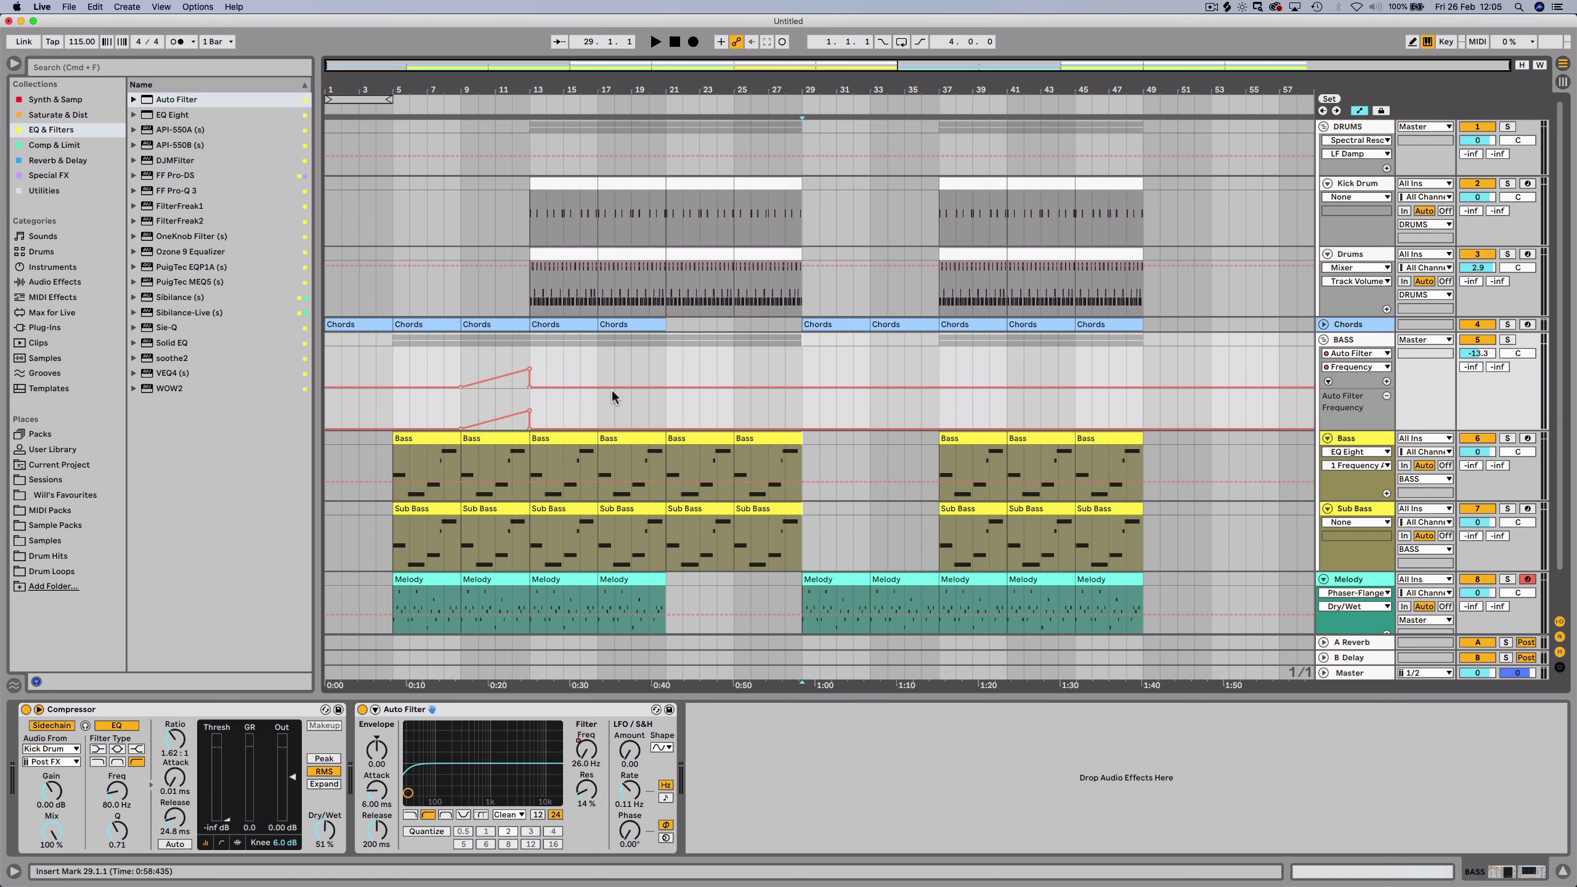
Solo the BASS group, play from bar 9 and raise the filter ramp's peak at bar 13 slightly, stopping playback after the drop.
left_click(1510, 341)
left_click(460, 104)
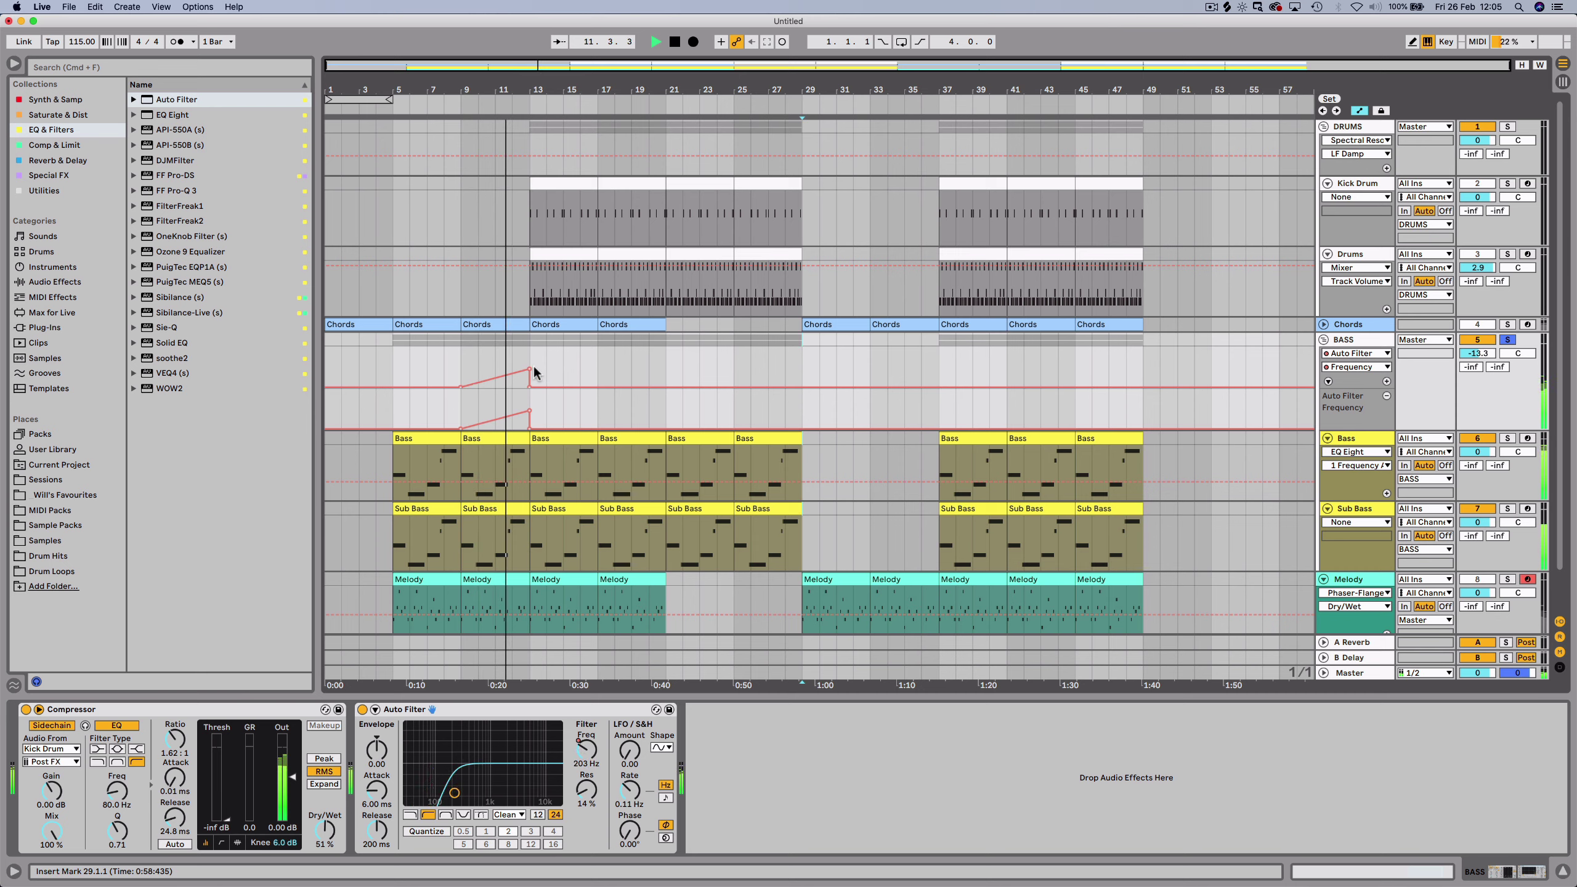
mouse_move(531, 364)
left_click_drag(531, 368, 531, 362)
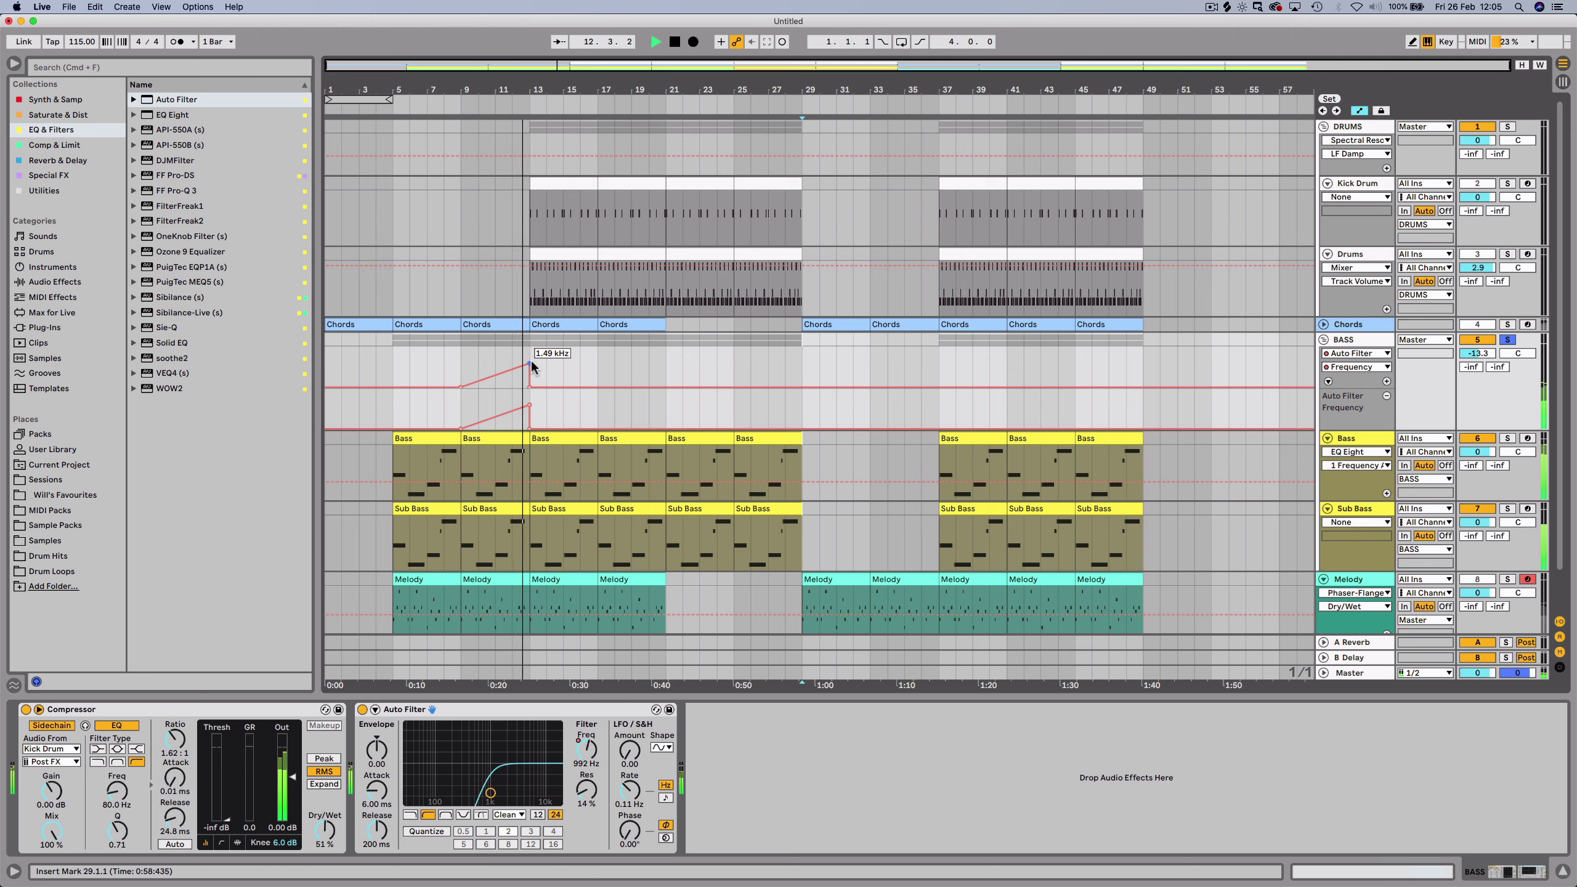
key("space")
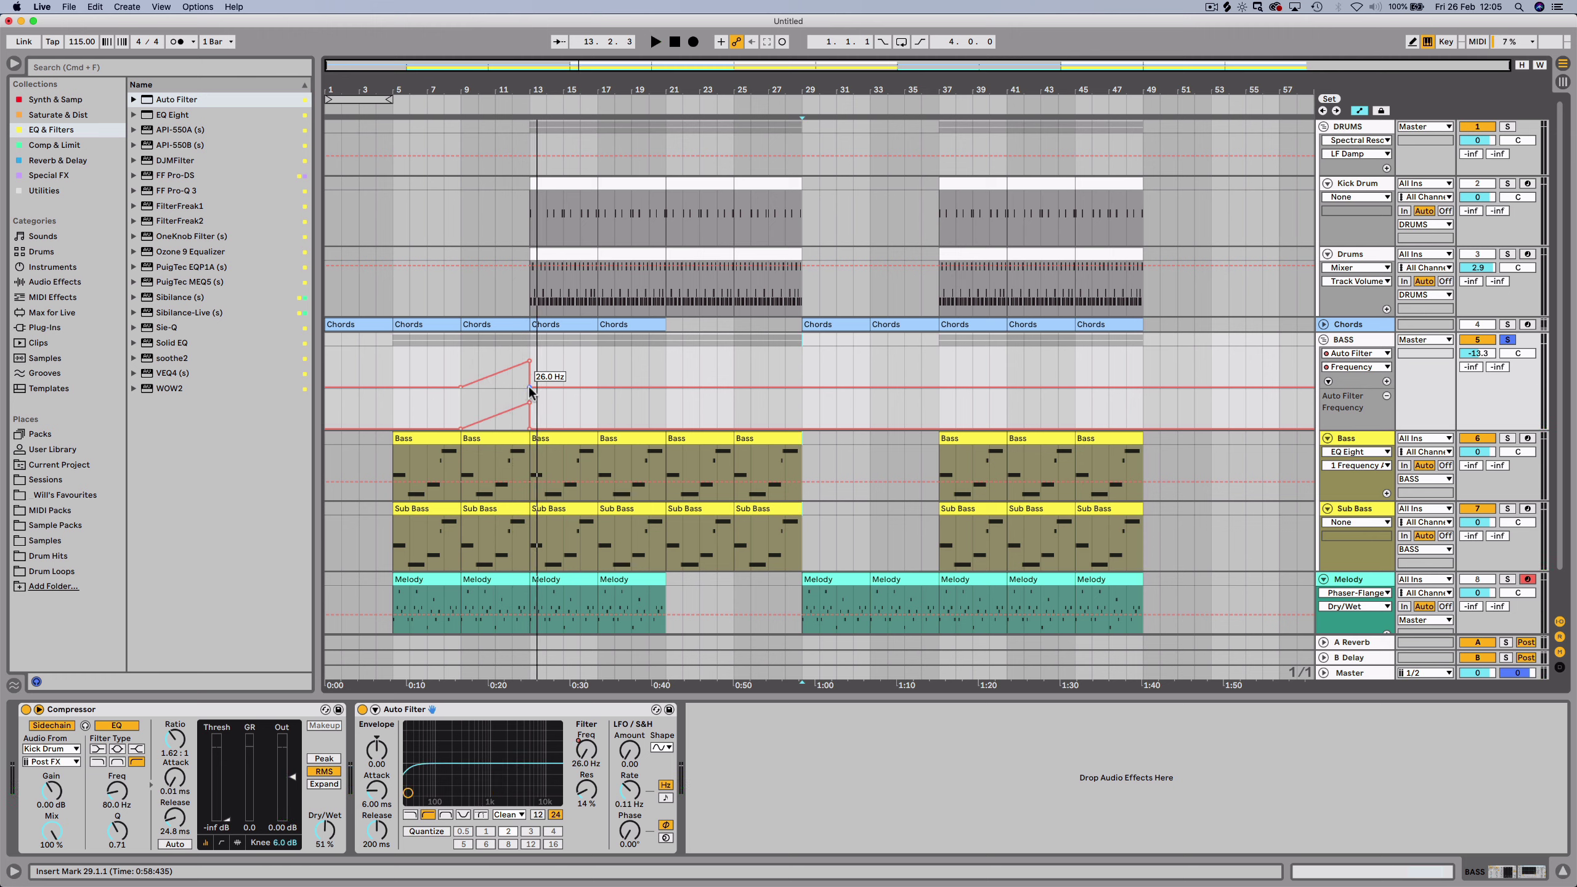
Copy the BASS group's Auto Filter with its frequency sweep onto the Chords track, after the Compressor.
left_click(488, 709)
key("super+c")
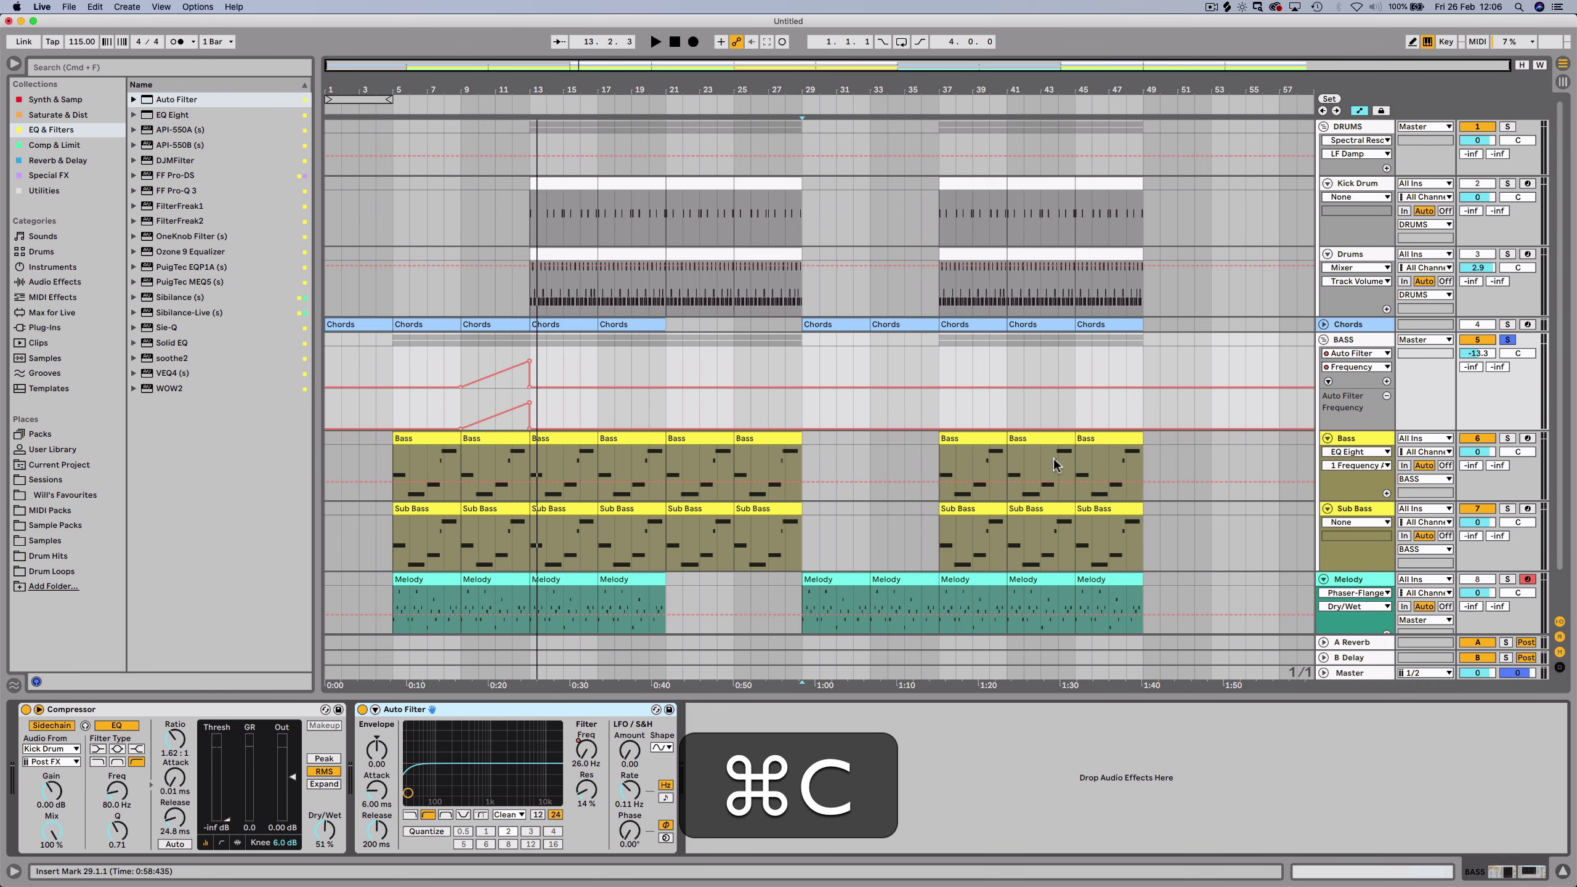
left_click(1360, 323)
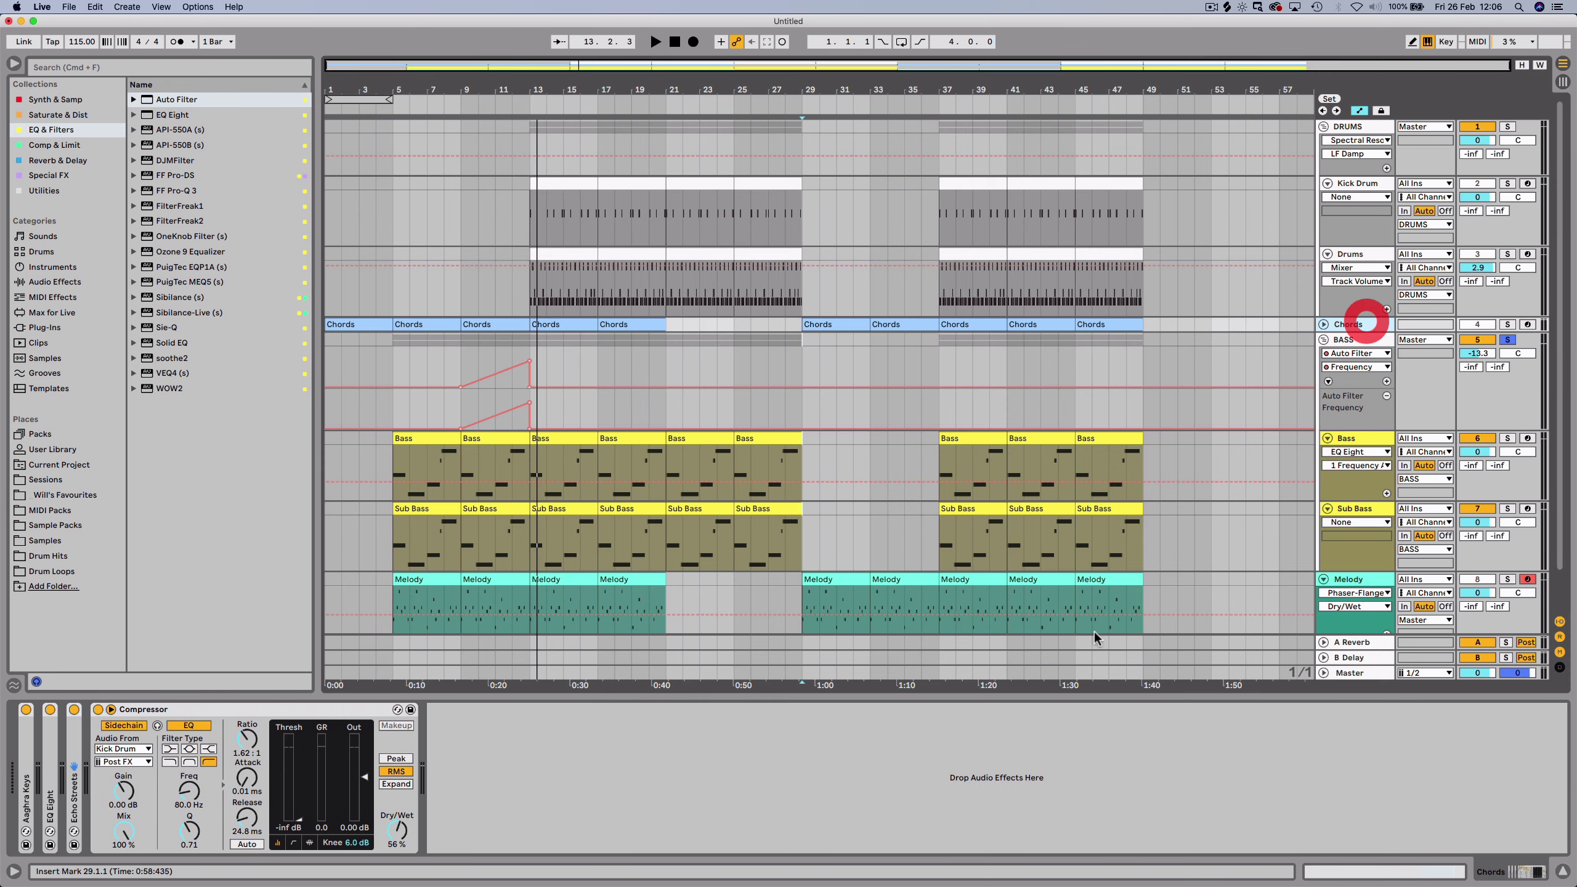
left_click(696, 808)
key("super+v")
Play from bar 9 with the BASS group unsoloed to hear the filter build into bar 13, fold the group and stop playback.
left_click(462, 101)
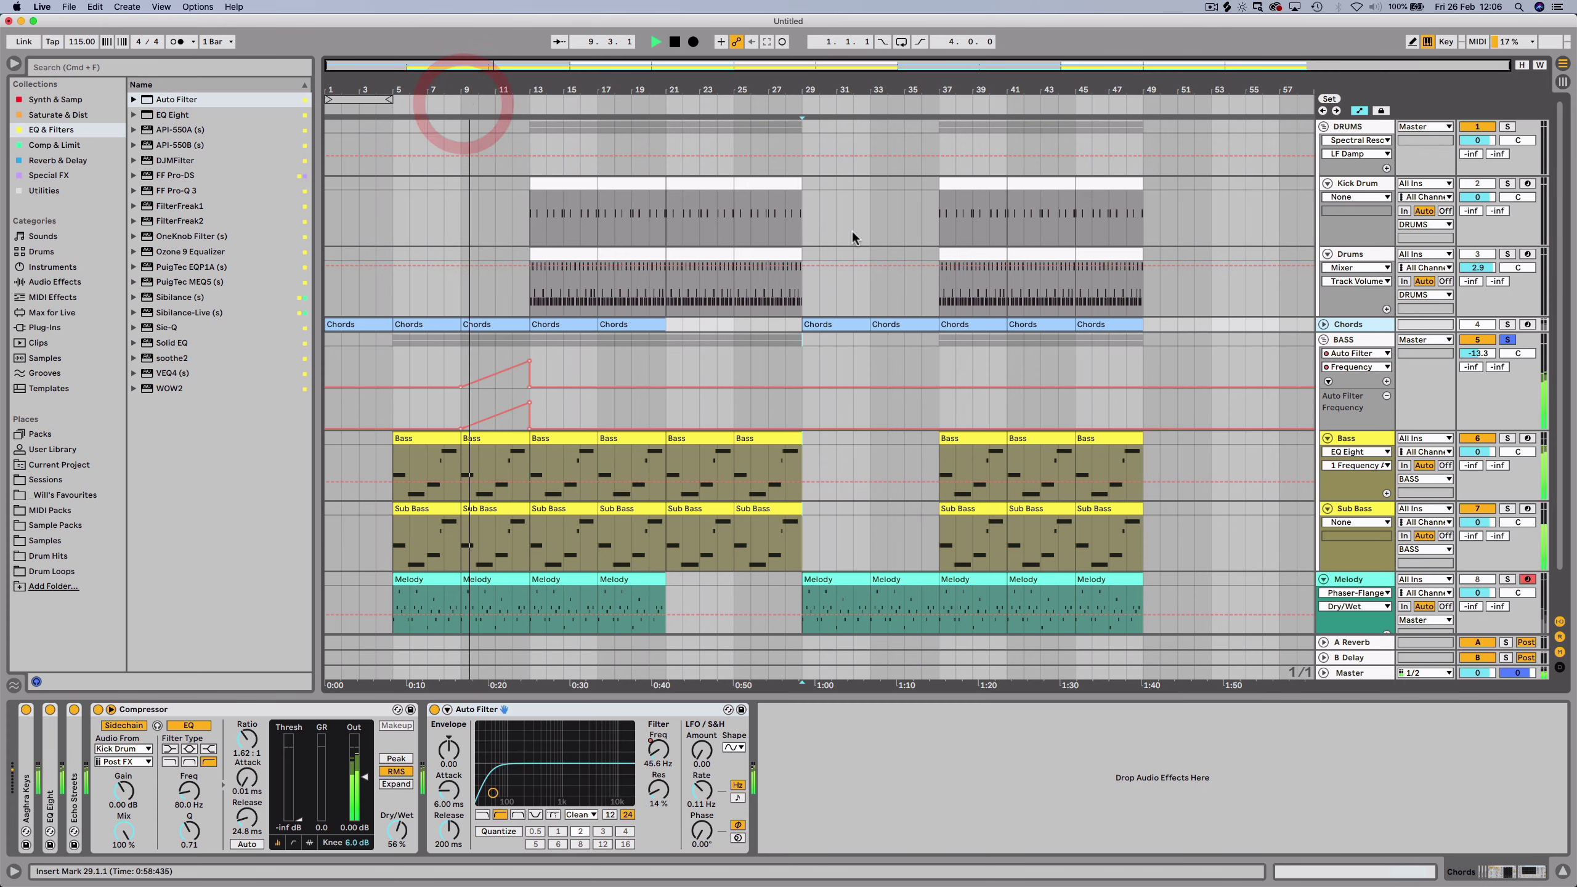
left_click(1507, 340)
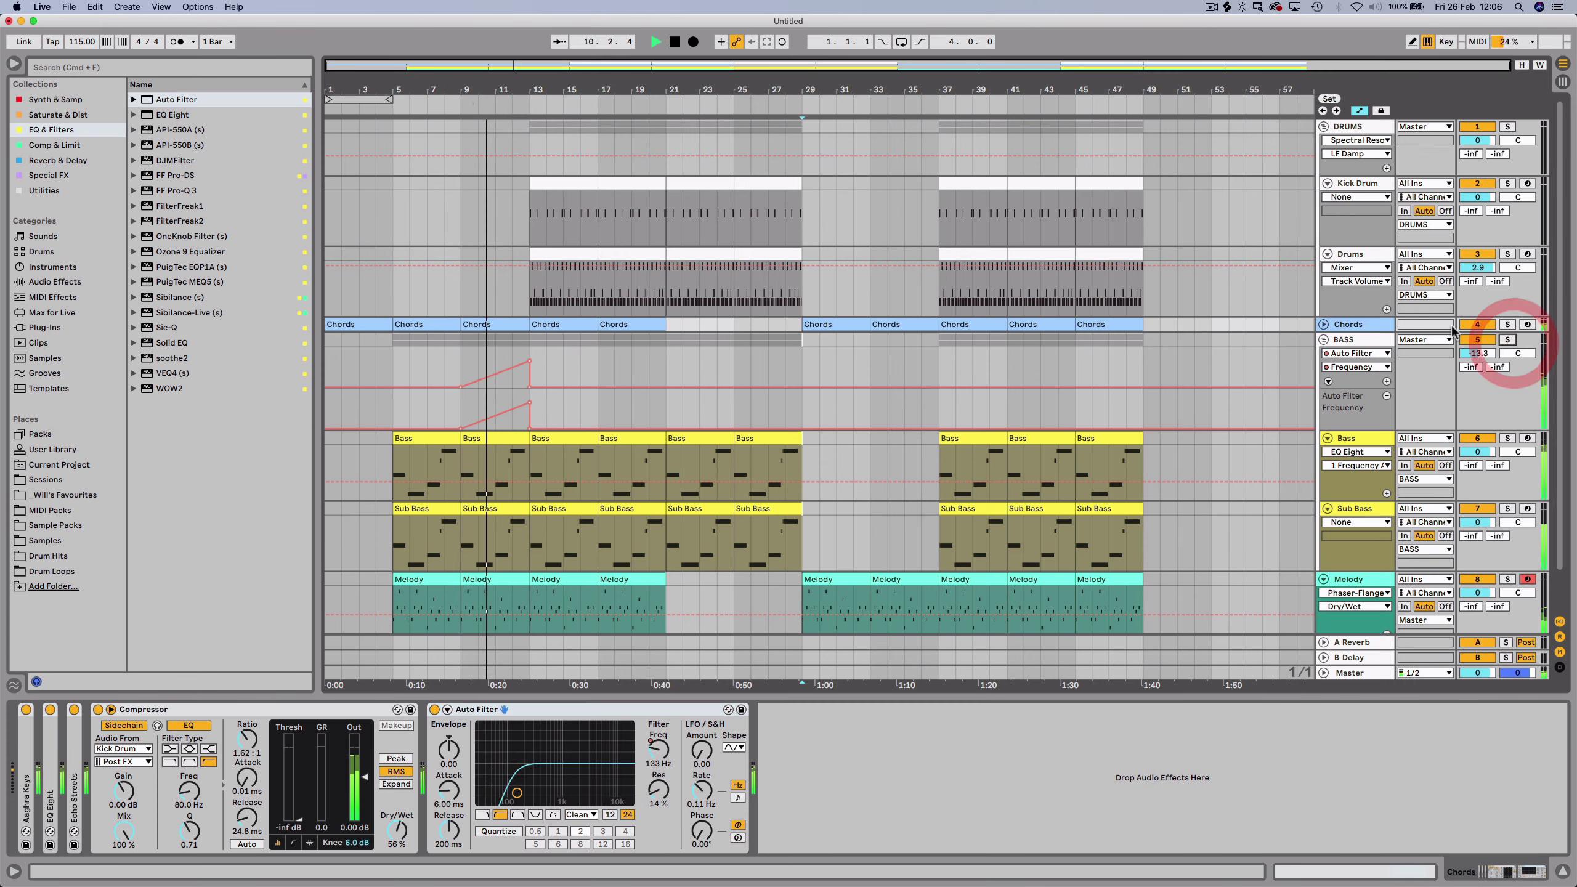
left_click(1350, 327)
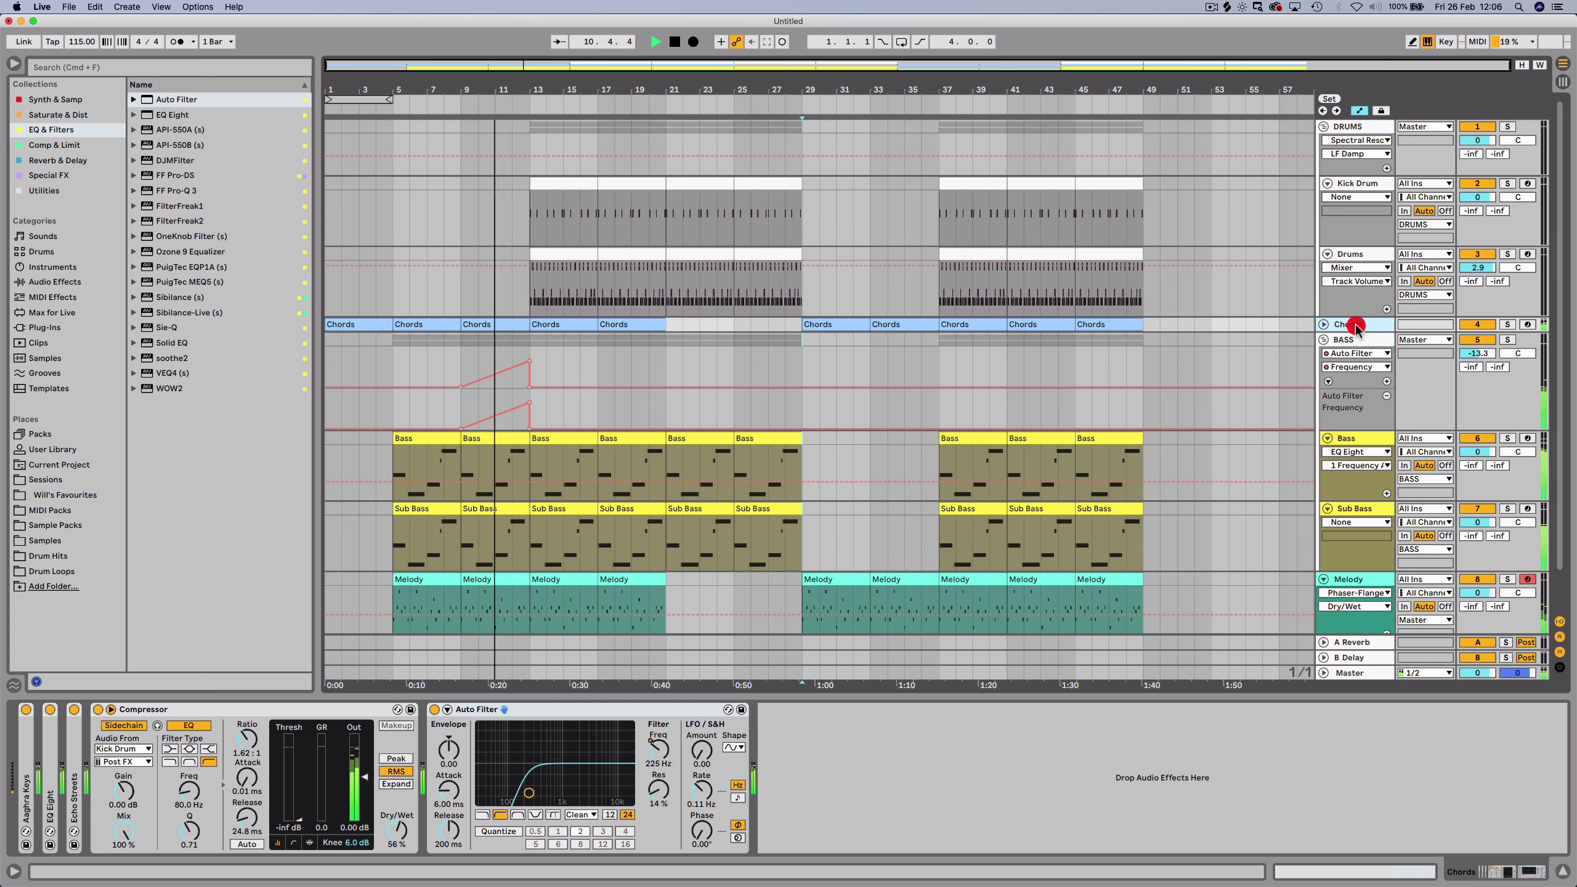
left_click(1324, 340)
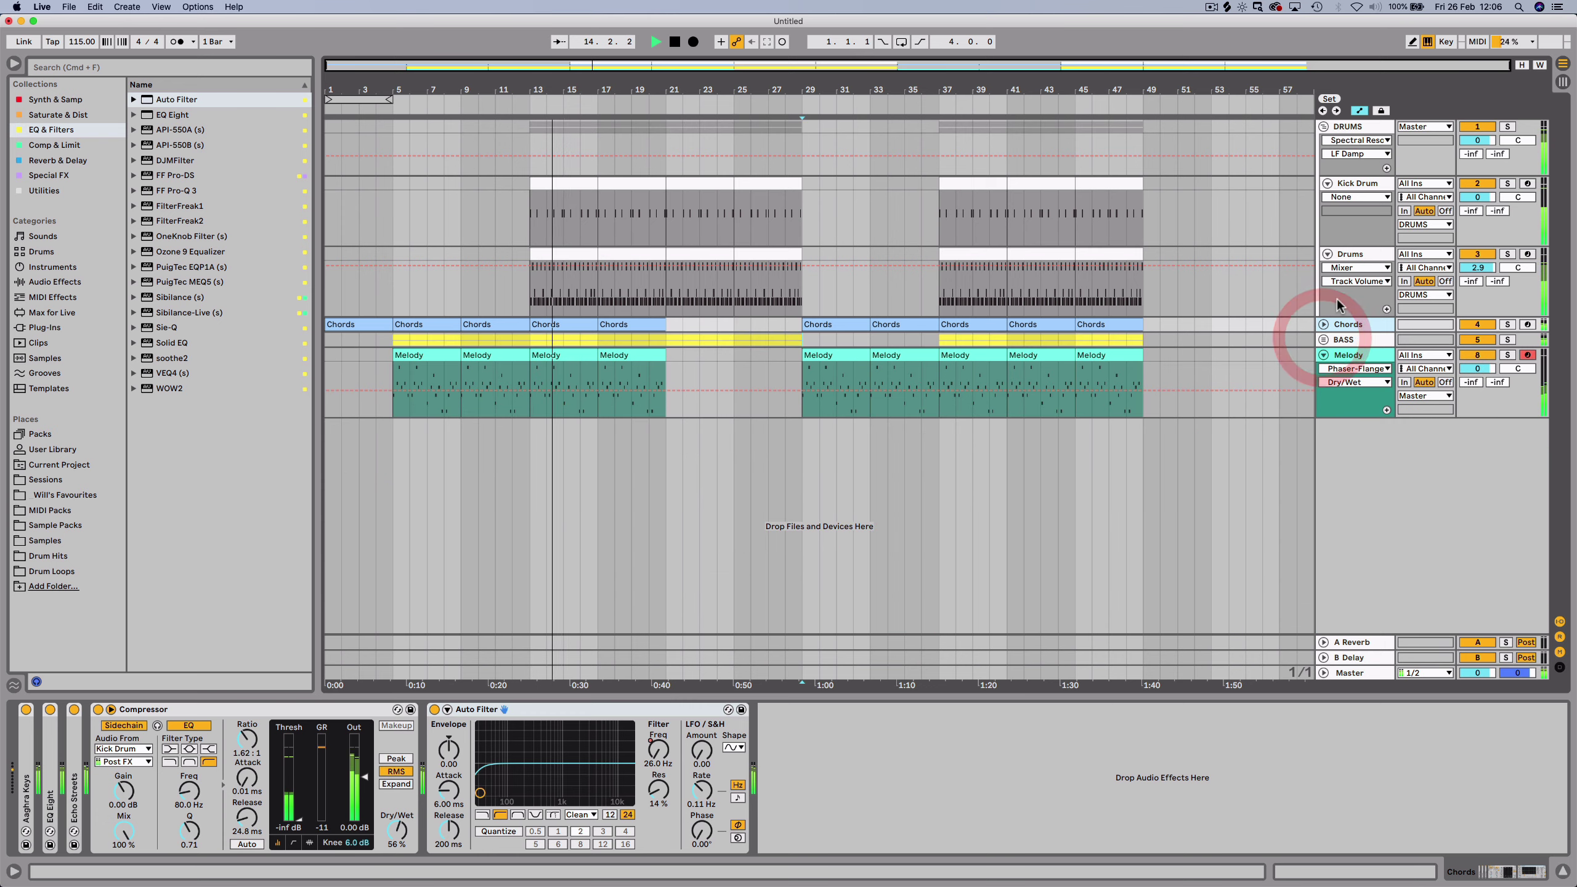
key("space")
Add a Crash hit on the first beat of the Drums clip at bar 13 and play it back in the arrangement.
left_click(1323, 127)
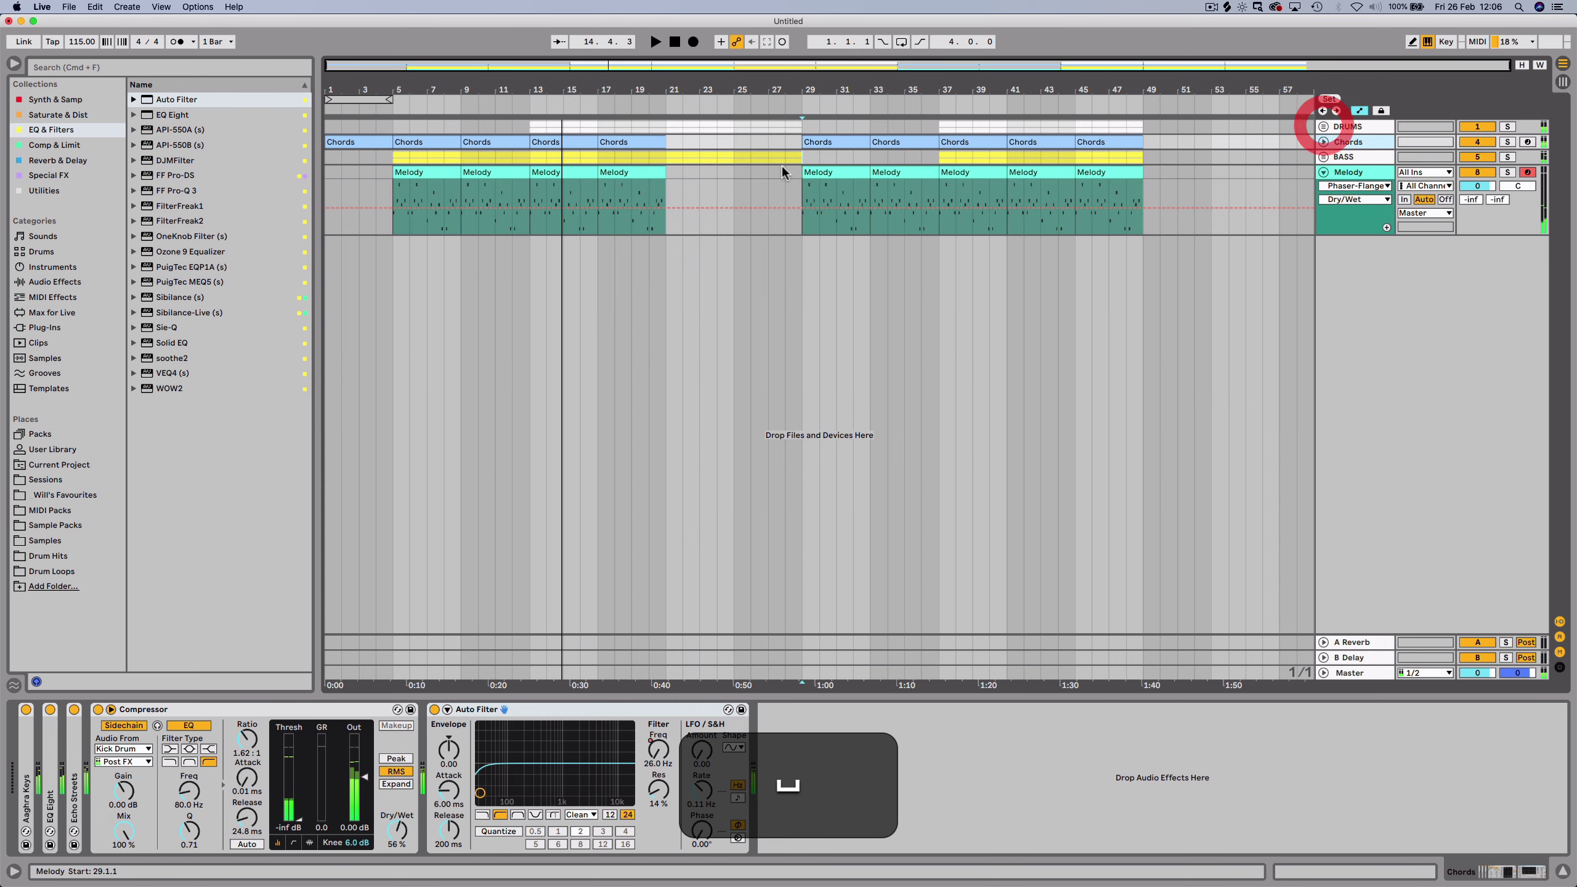
left_click(1324, 126)
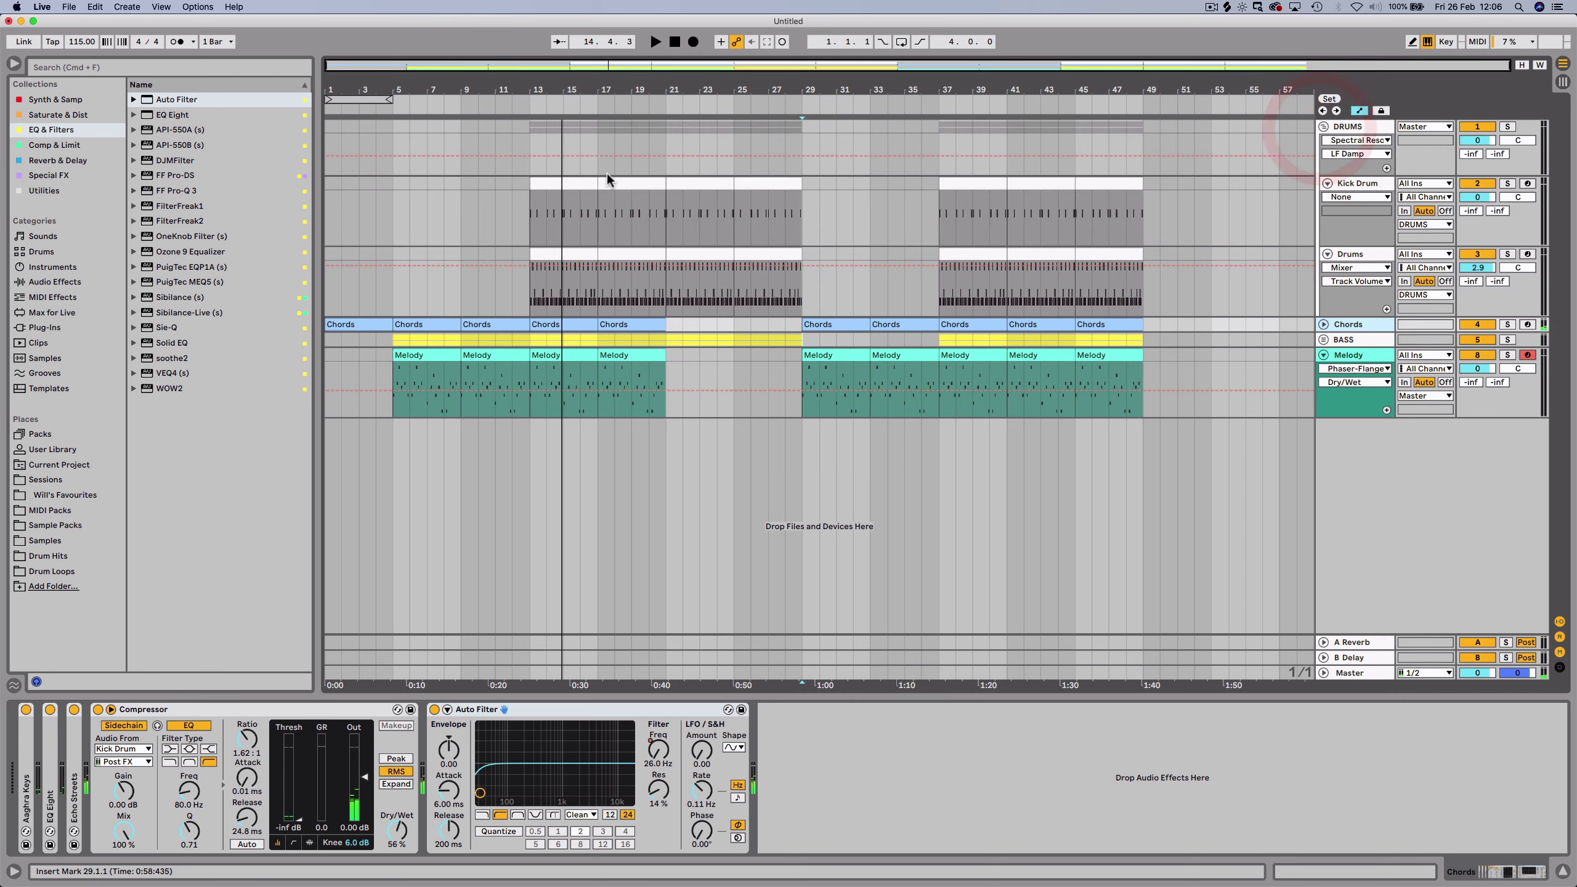
left_click(558, 251)
double_click(558, 252)
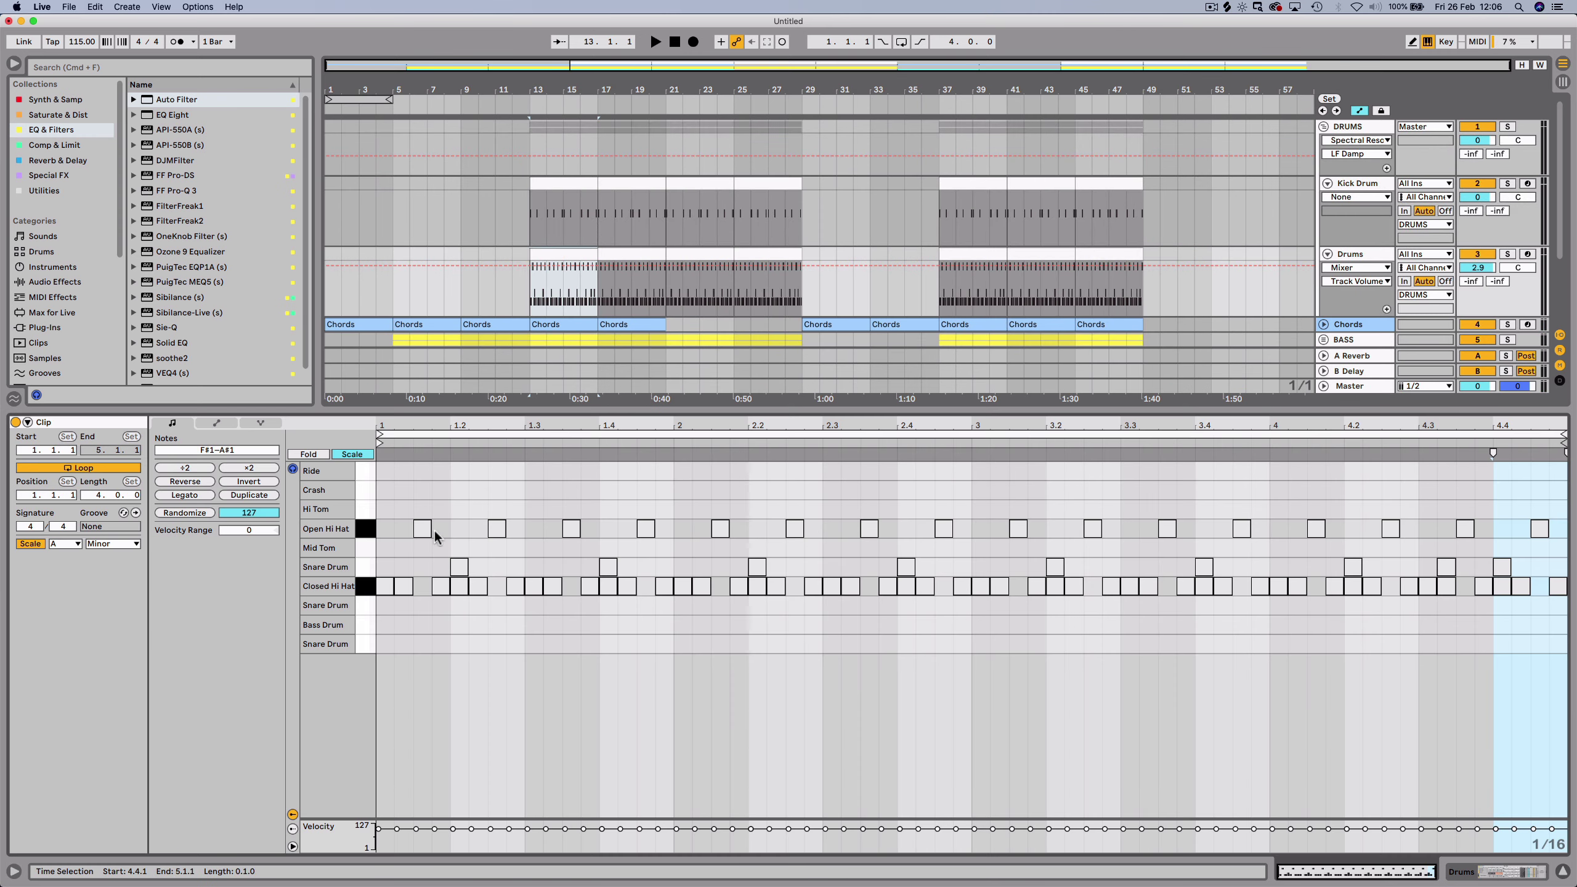
double_click(386, 489)
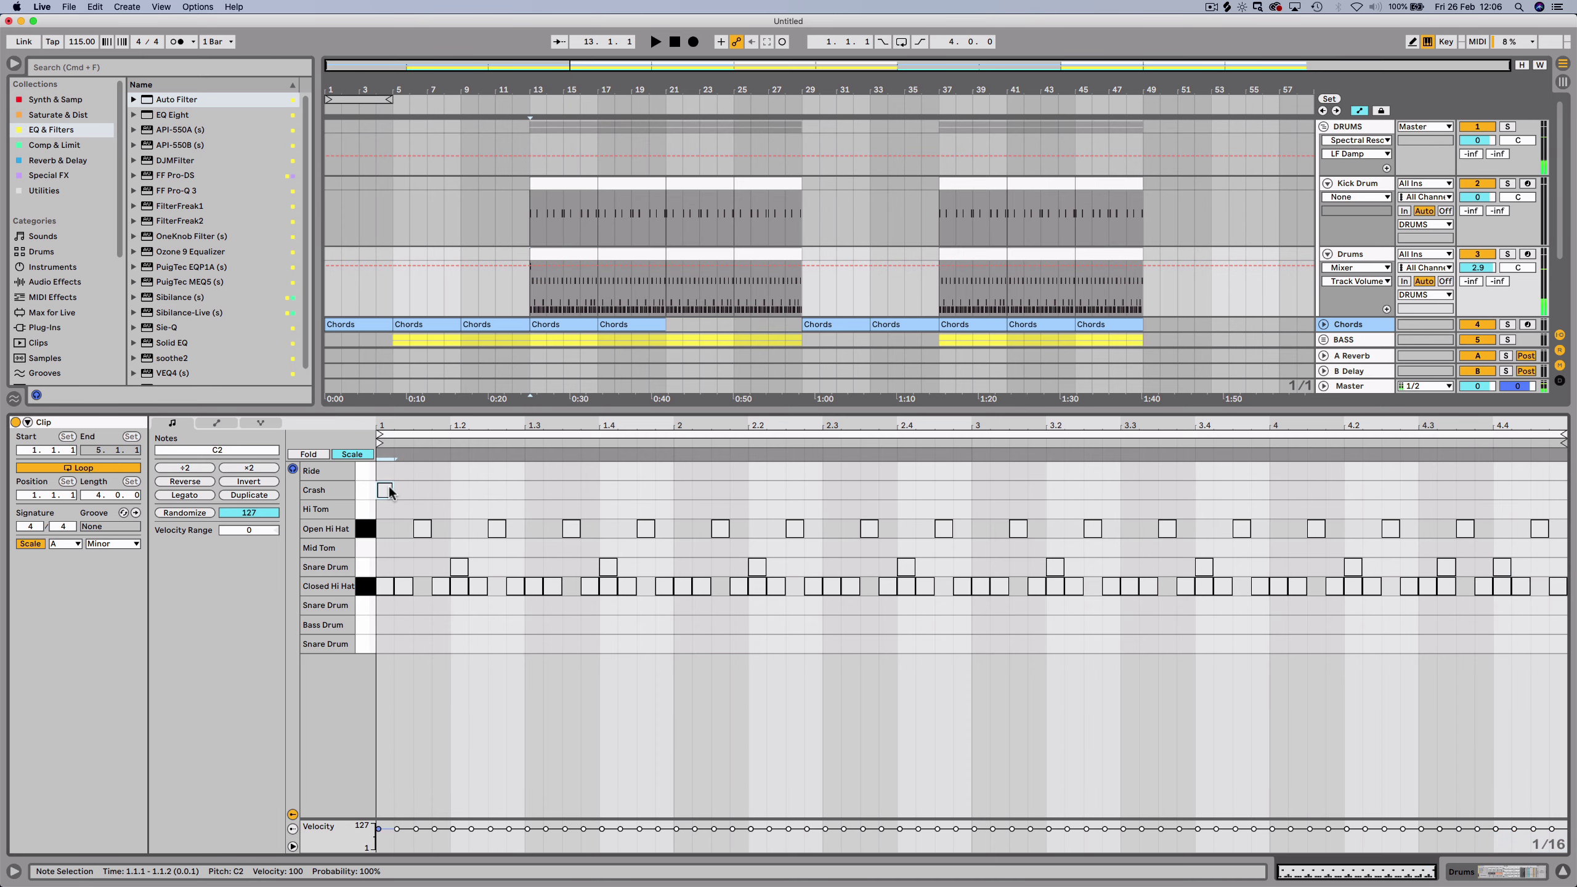
key("space")
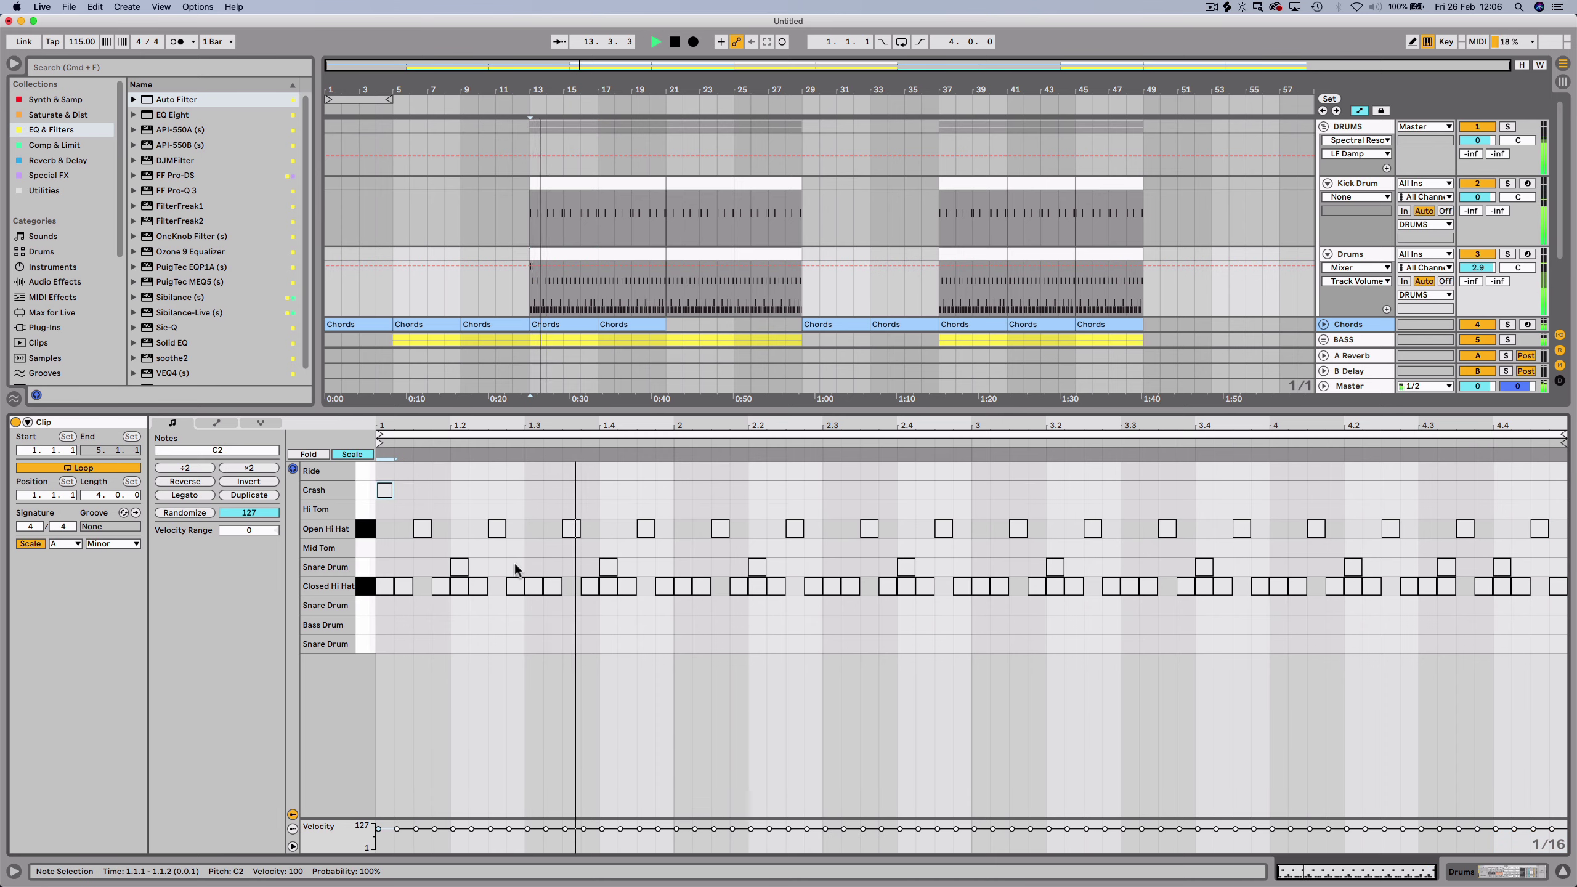
key("shift+Tab")
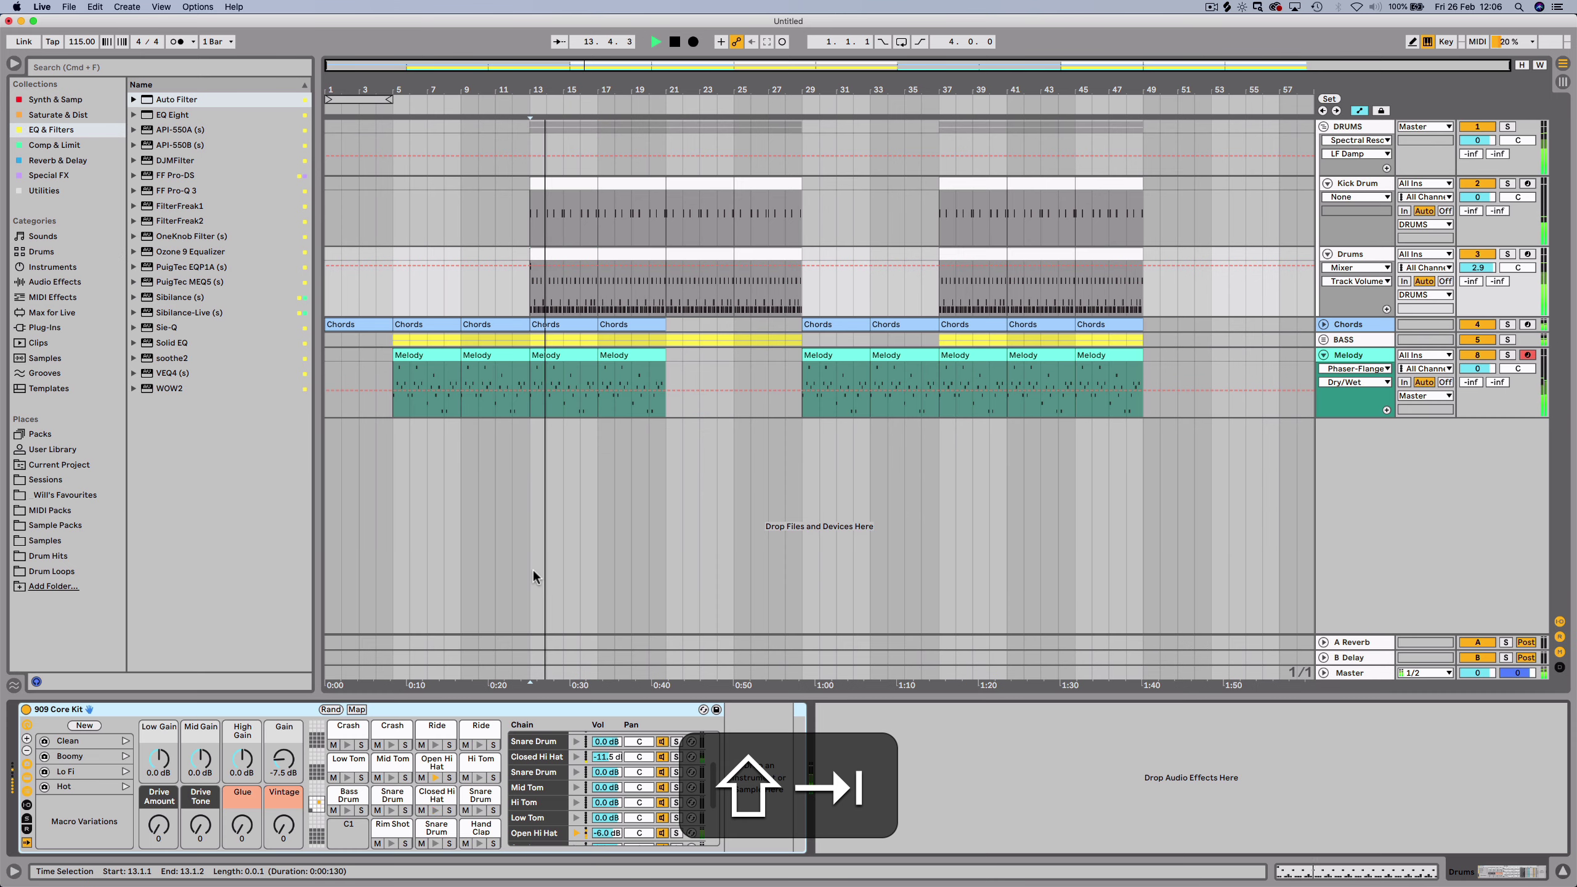
Insert a new audio track below the Melody track.
key("super")
left_click(1366, 350, "super")
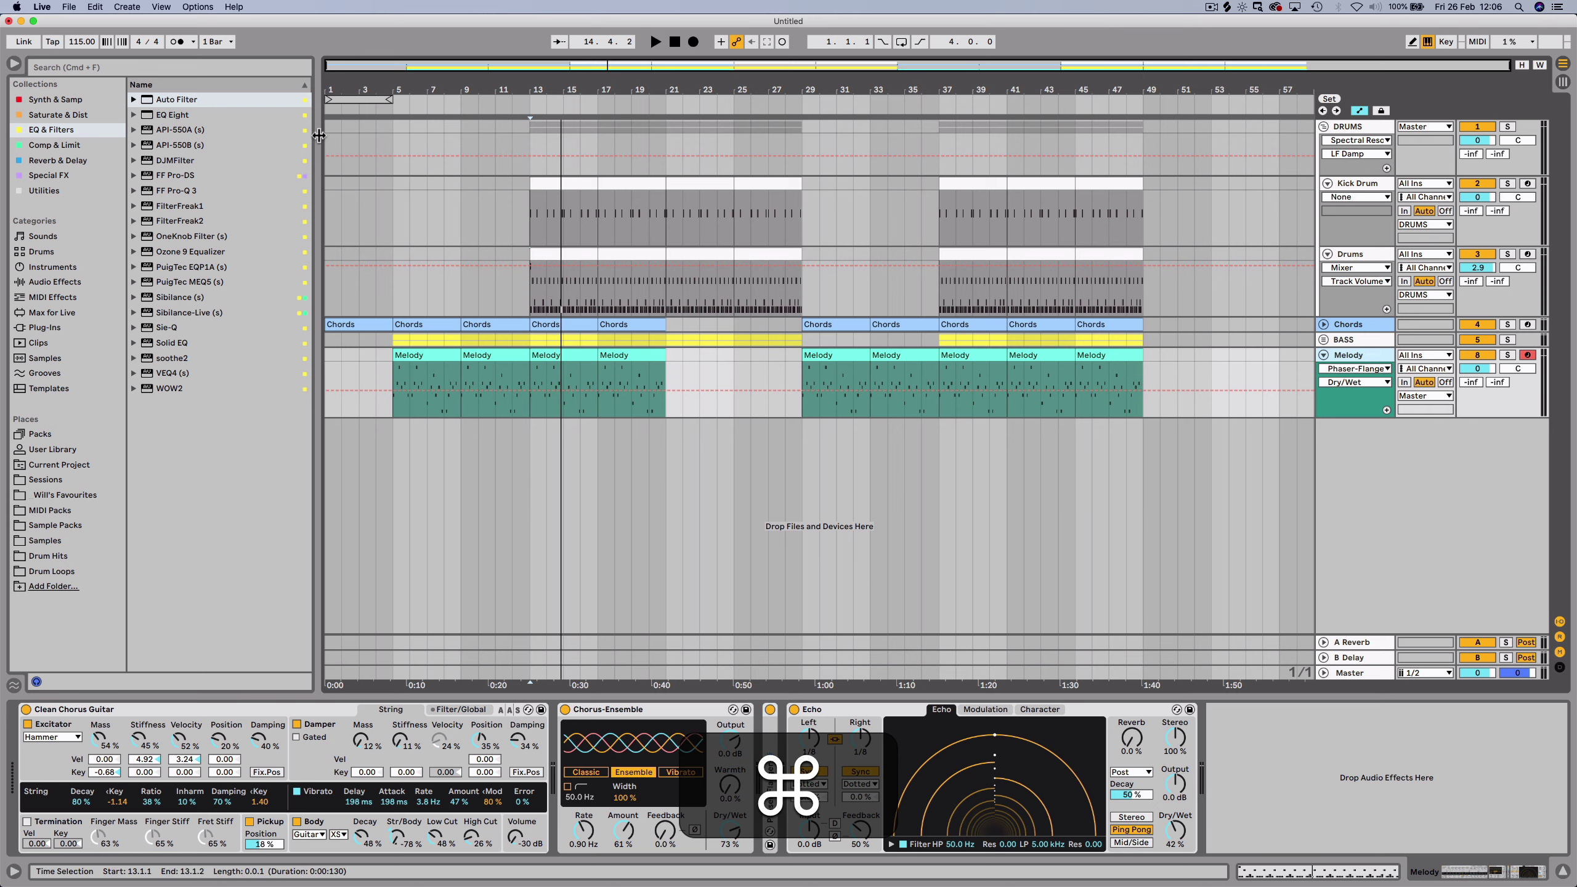
left_click(138, 7)
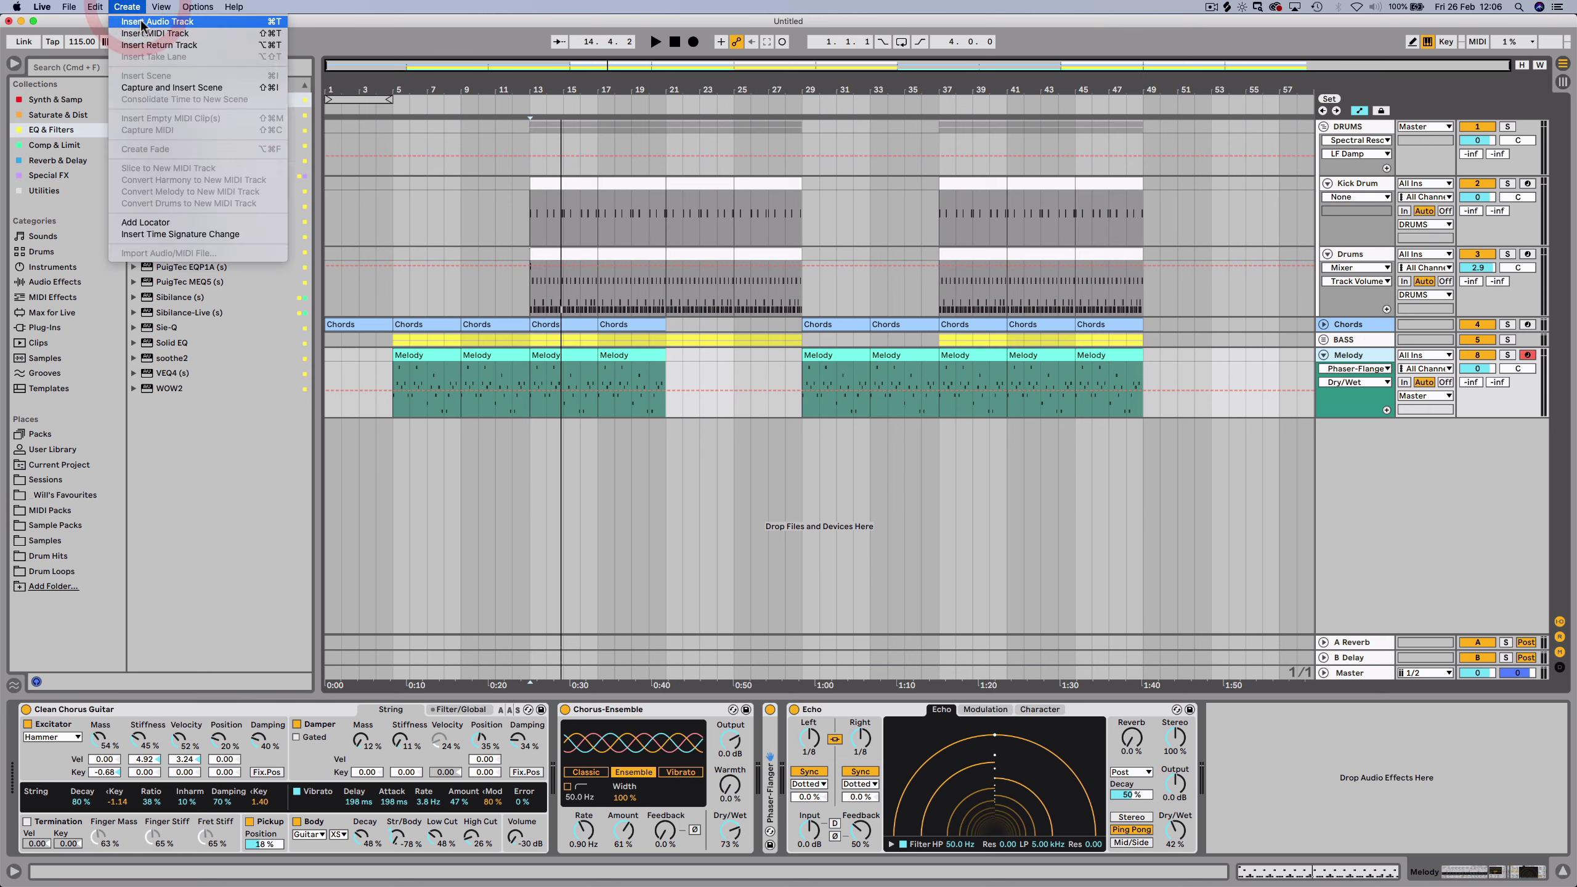
left_click(143, 22)
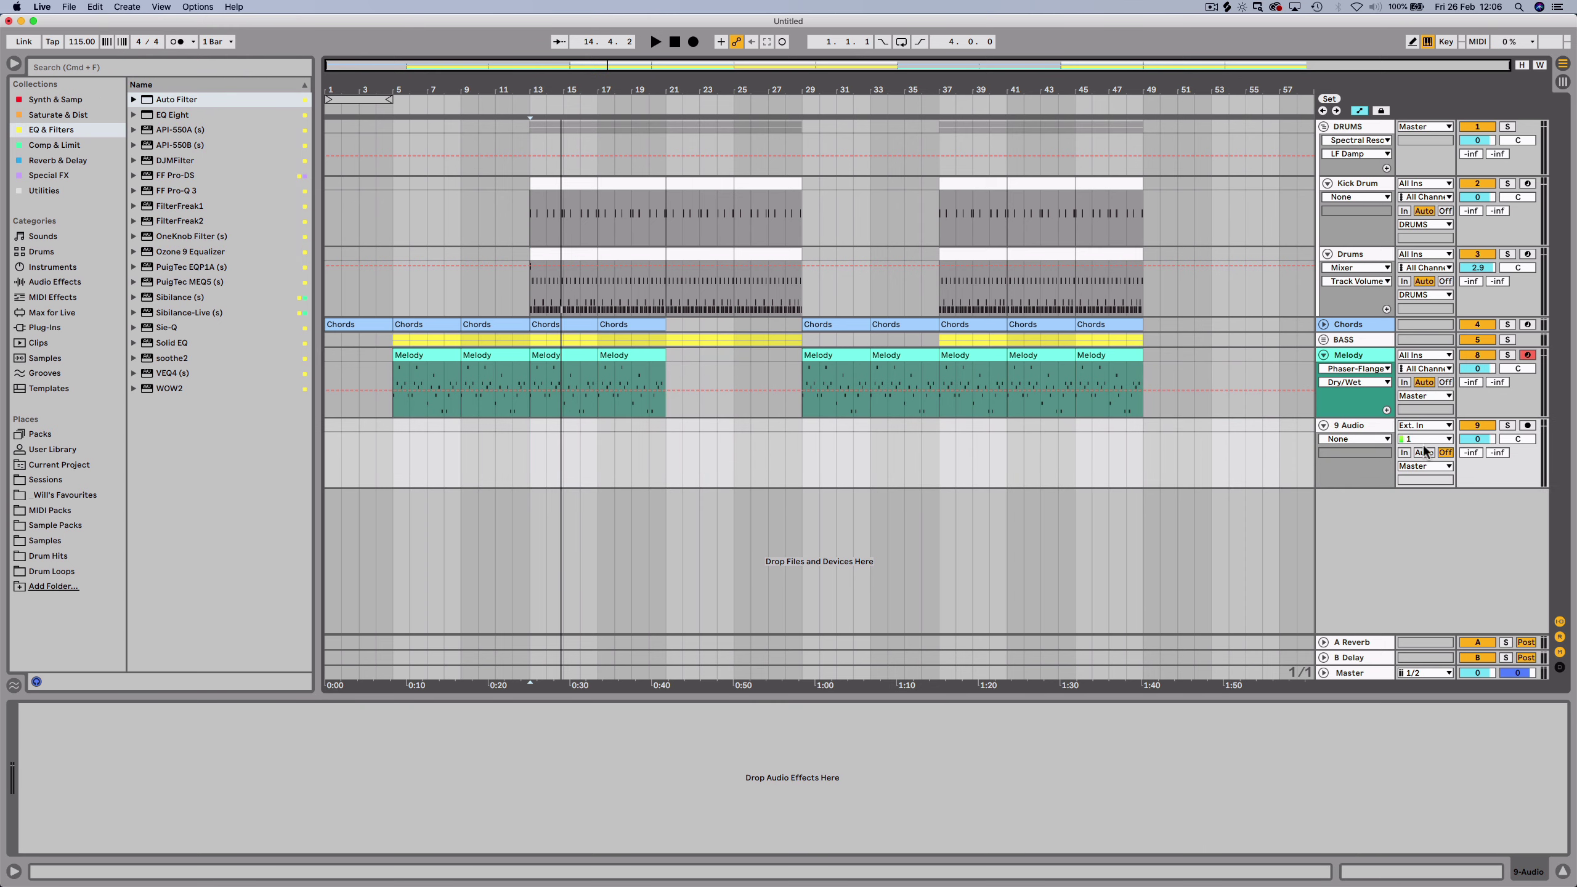
Hide the tracks' In/Out section and show it again.
left_click(1560, 621)
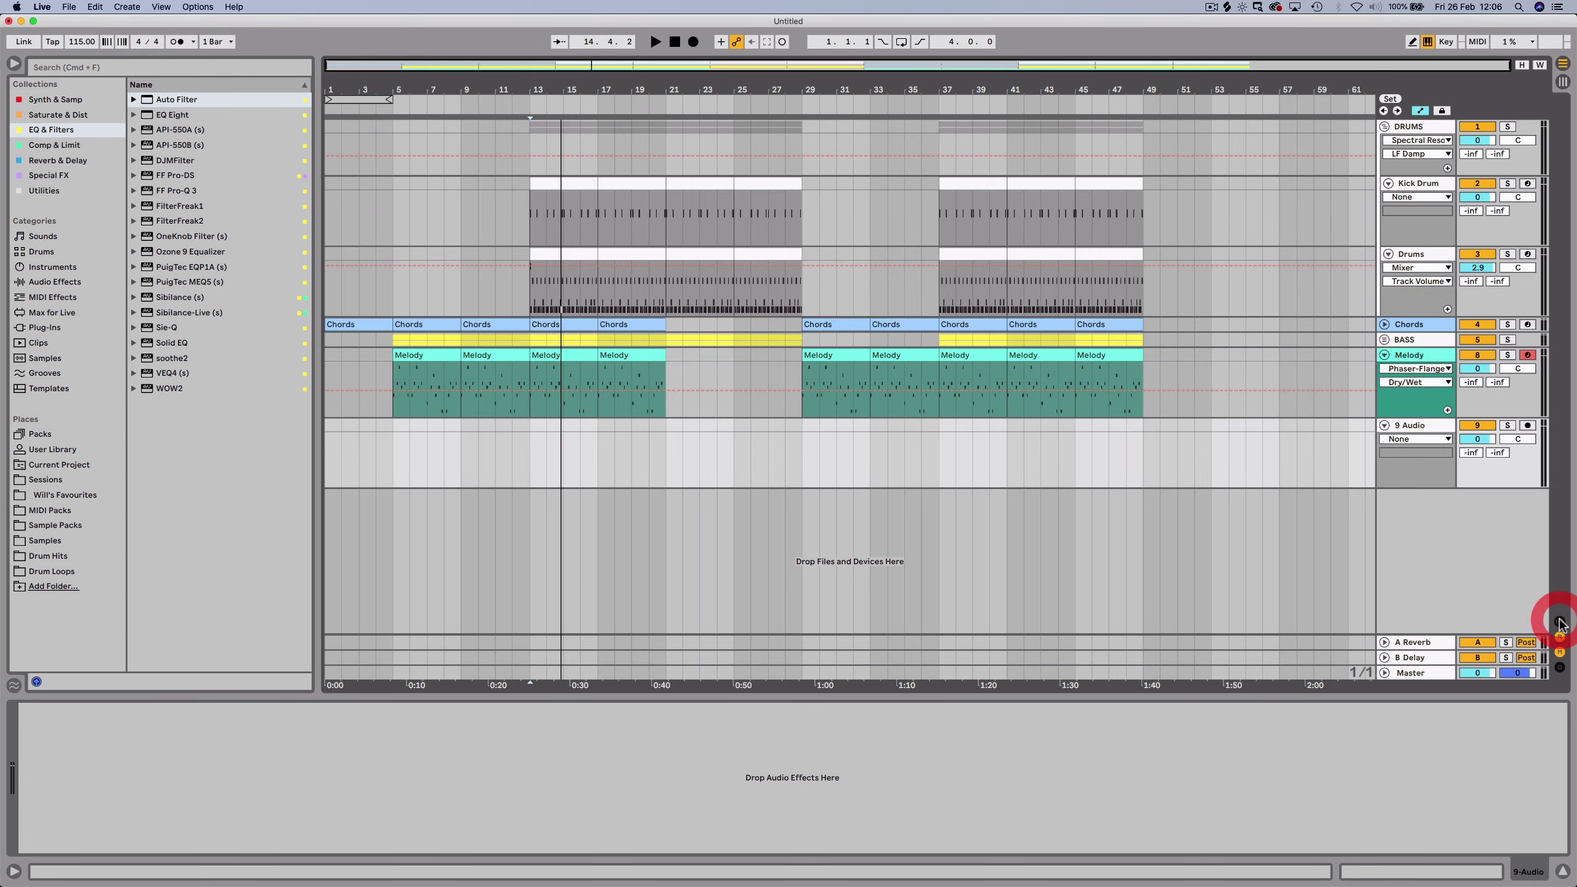
left_click(1560, 622)
left_click(1560, 622)
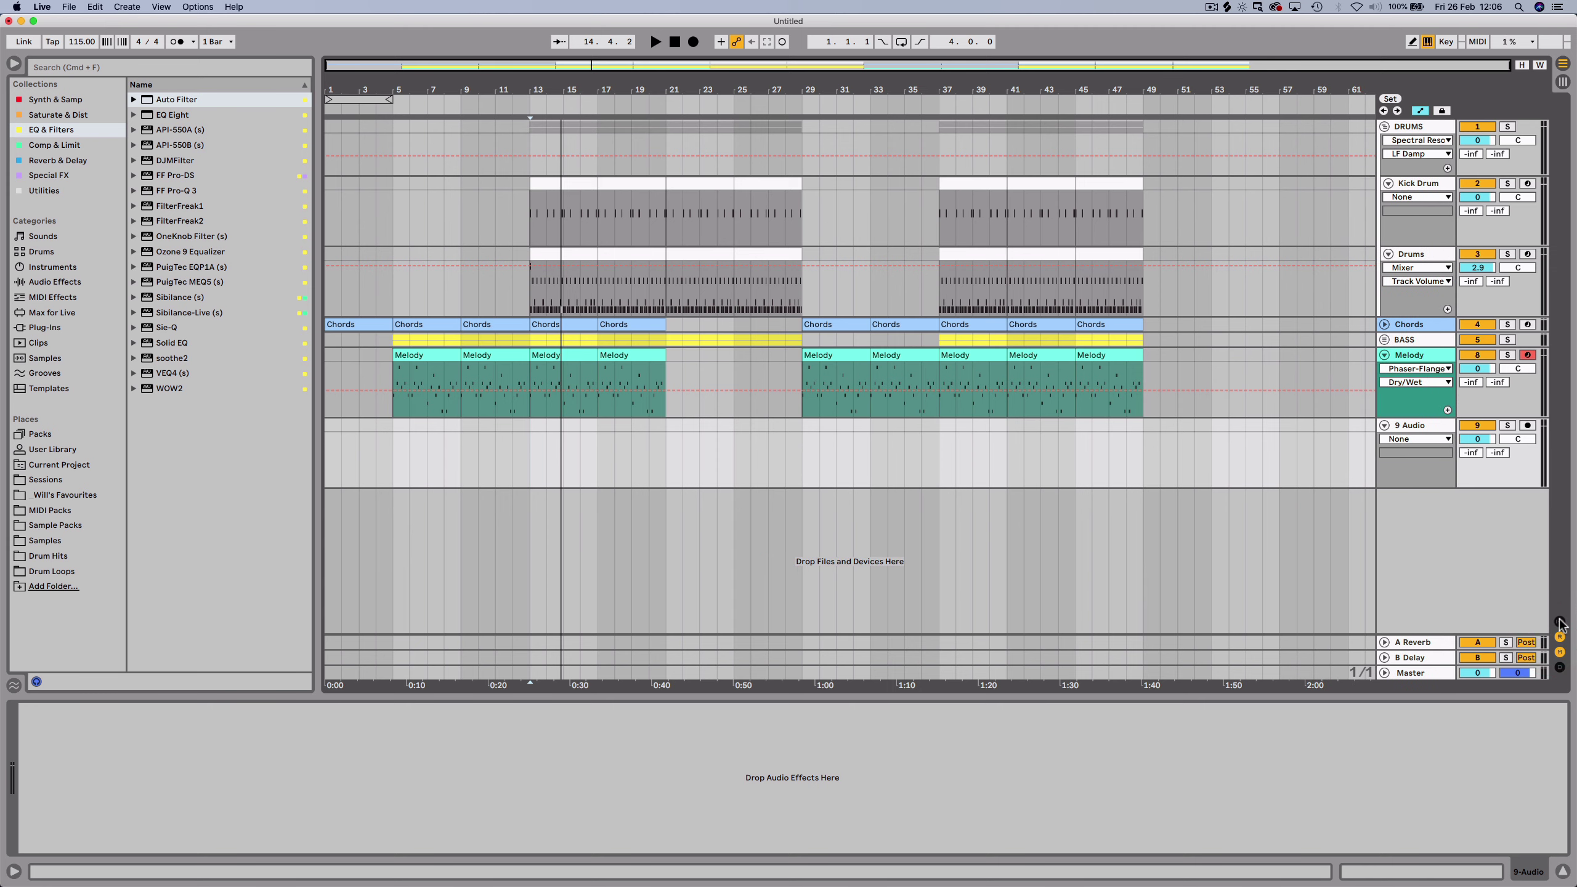
left_click(1560, 622)
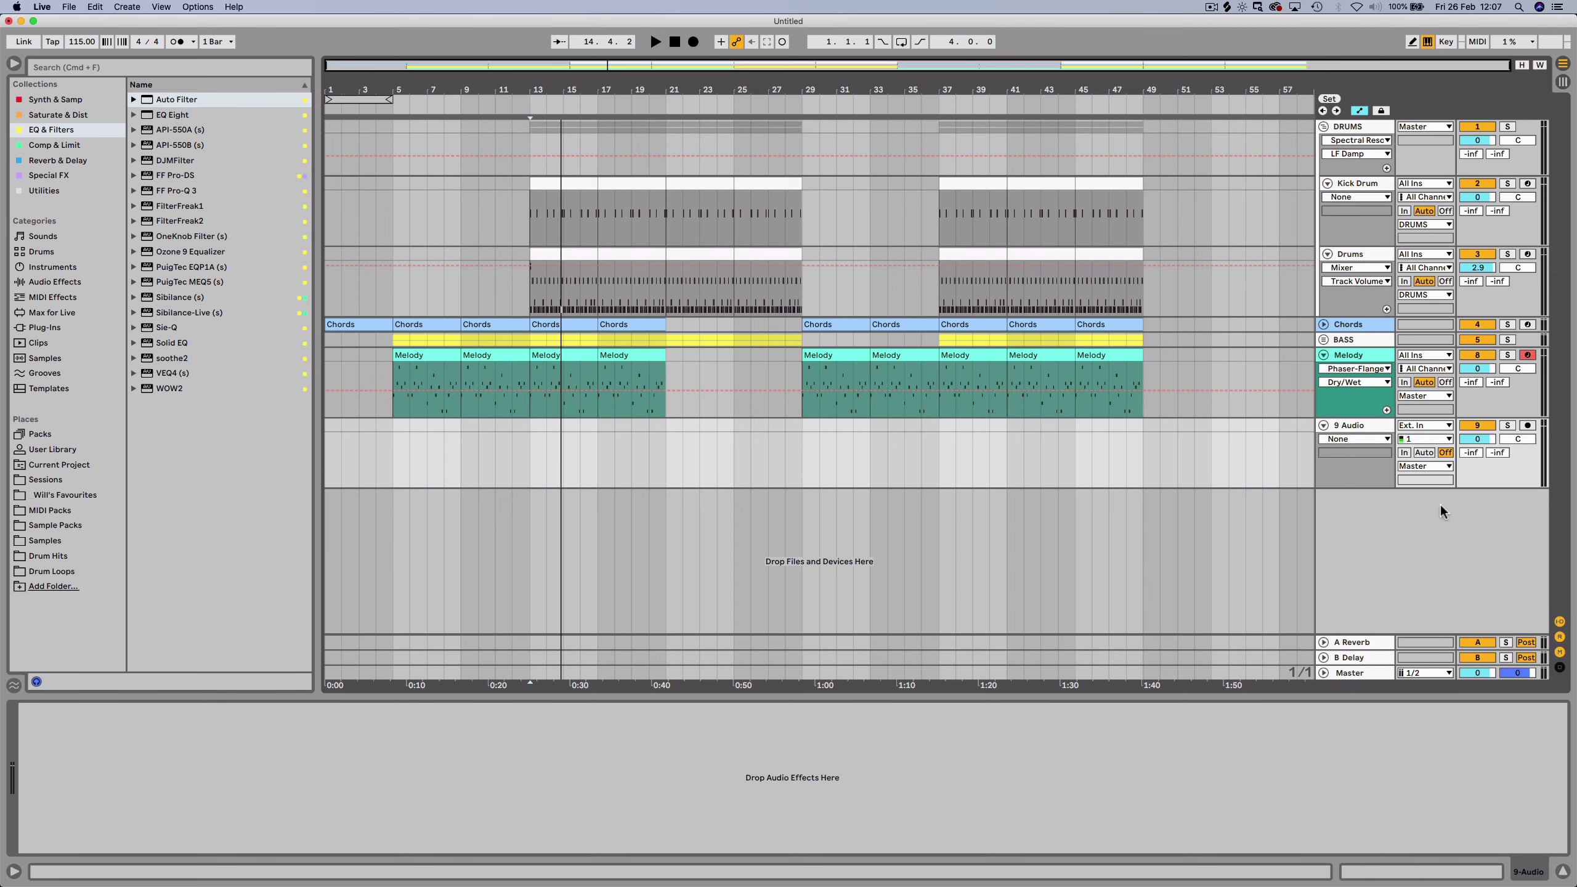
Select bars 13 to 17 on the new audio track and loop that range.
left_click(529, 463)
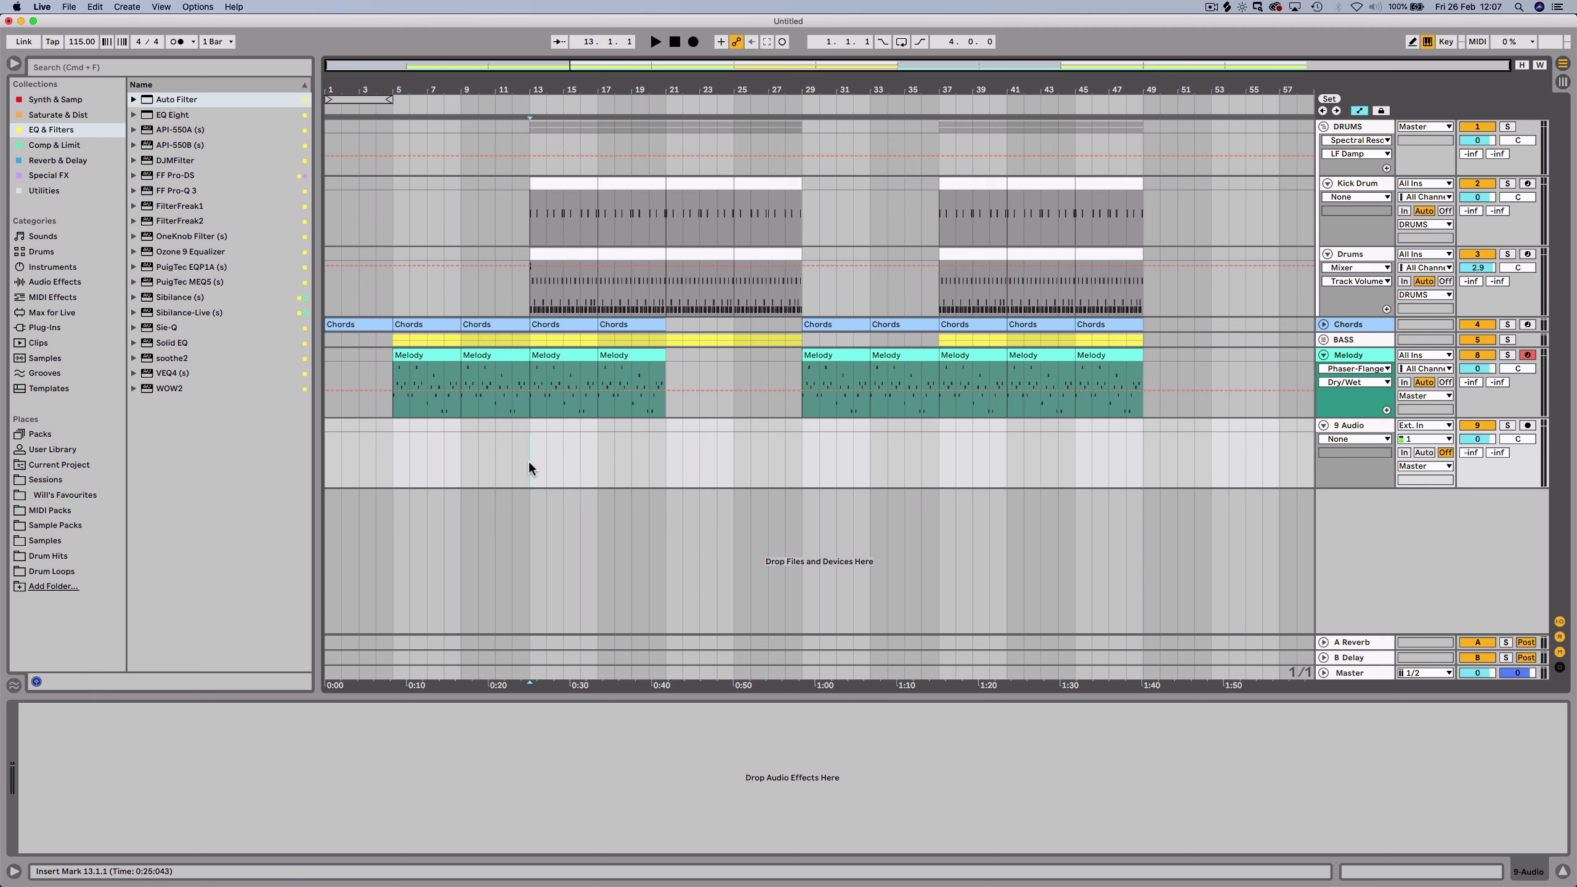
left_click_drag(576, 461, 592, 452)
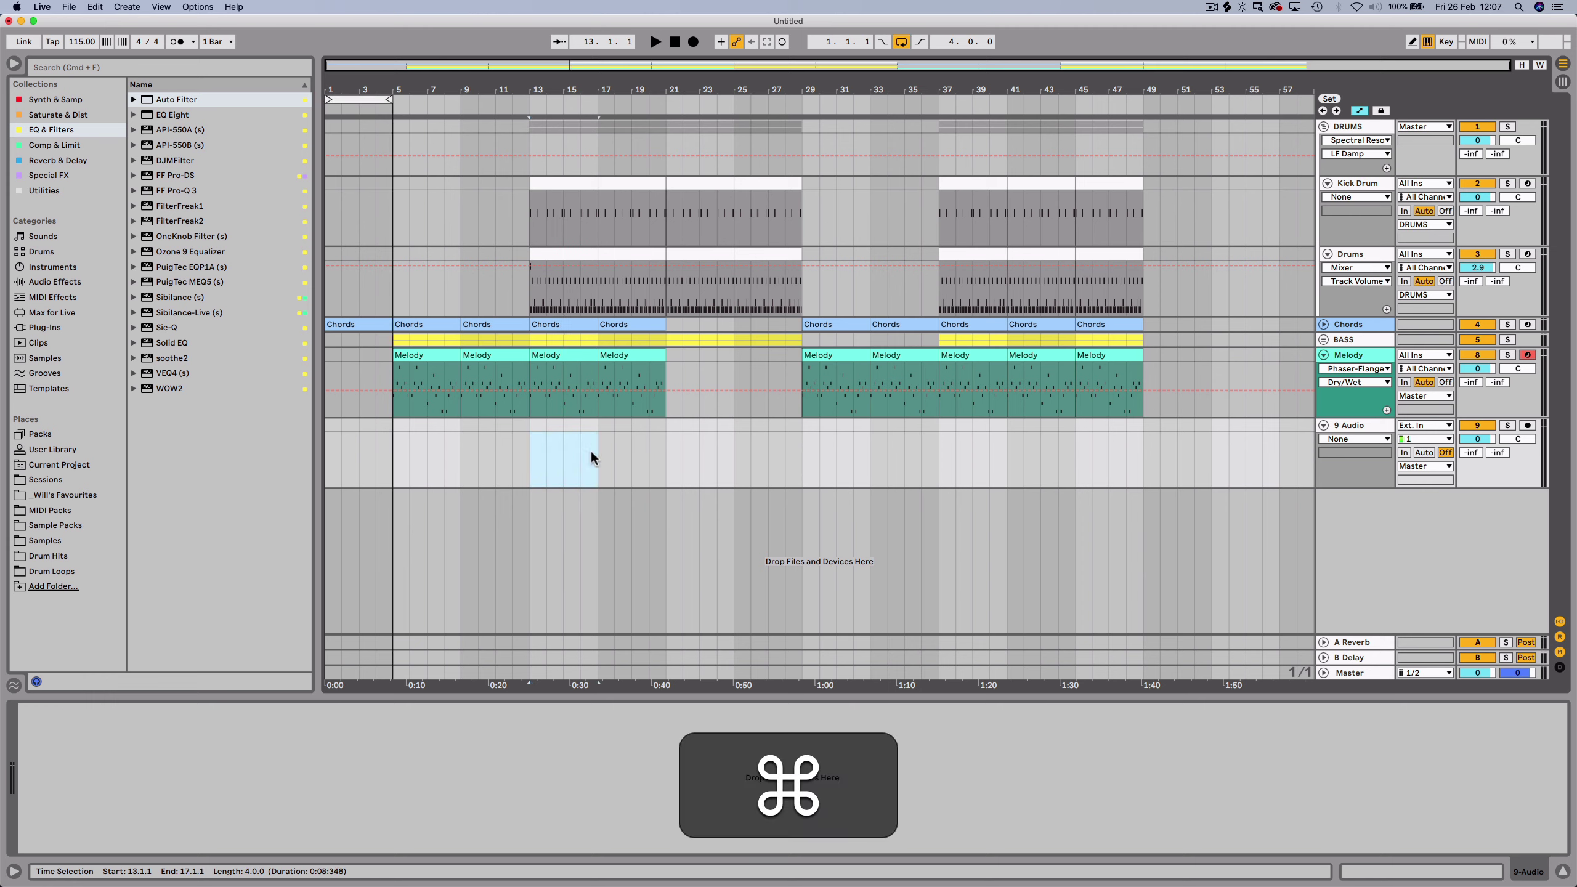
key("ctrl+l")
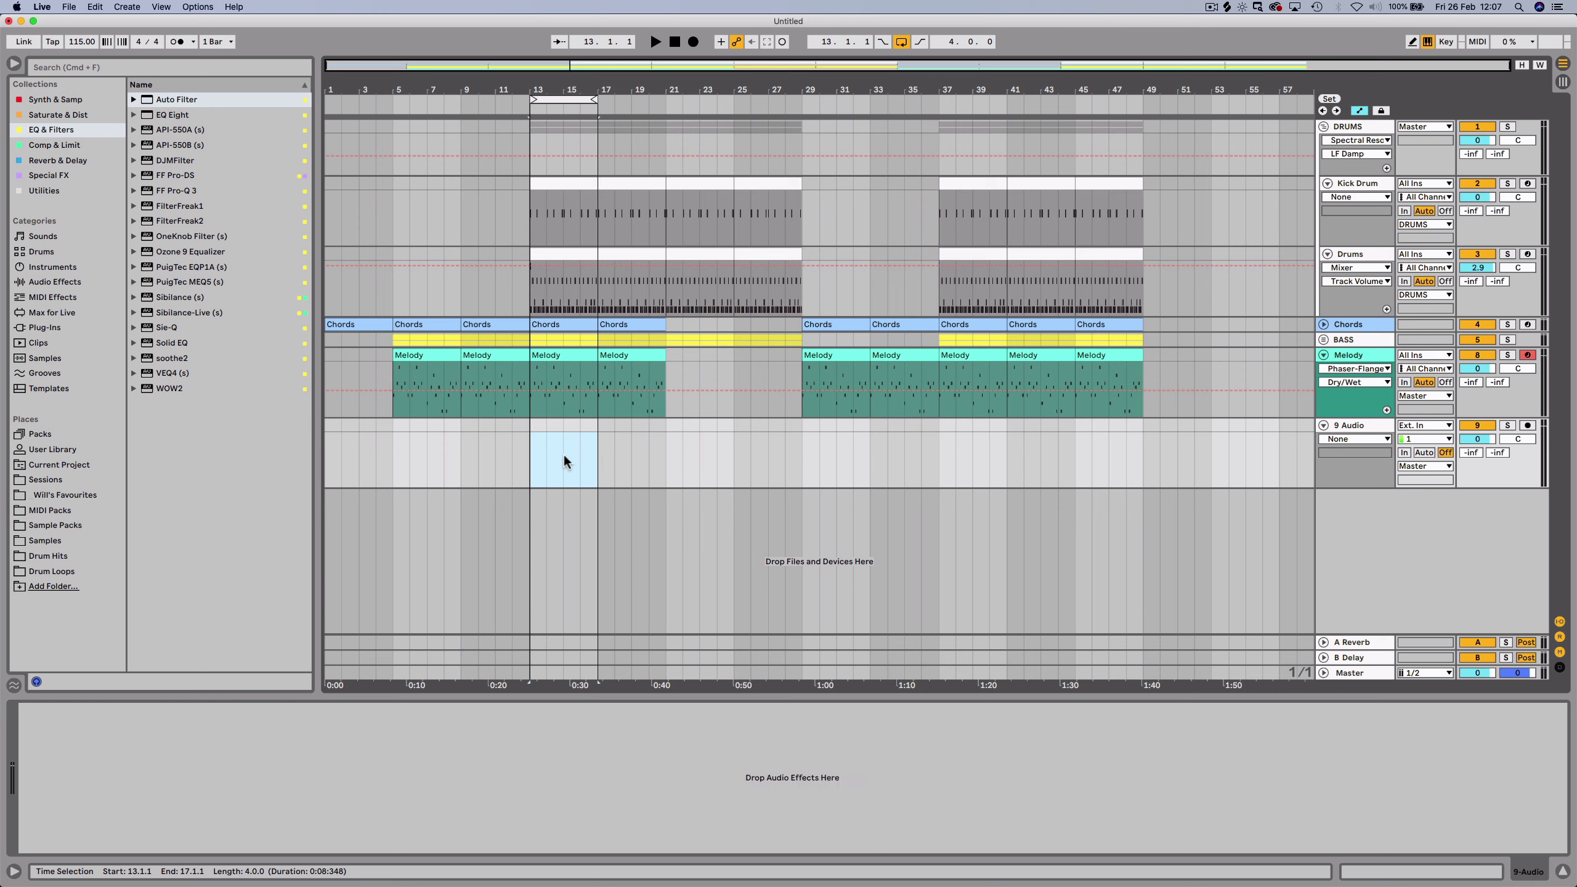
Arm the new audio track and loop-record three takes over bars 13 to 17, stopping after the last one.
left_click(1526, 427)
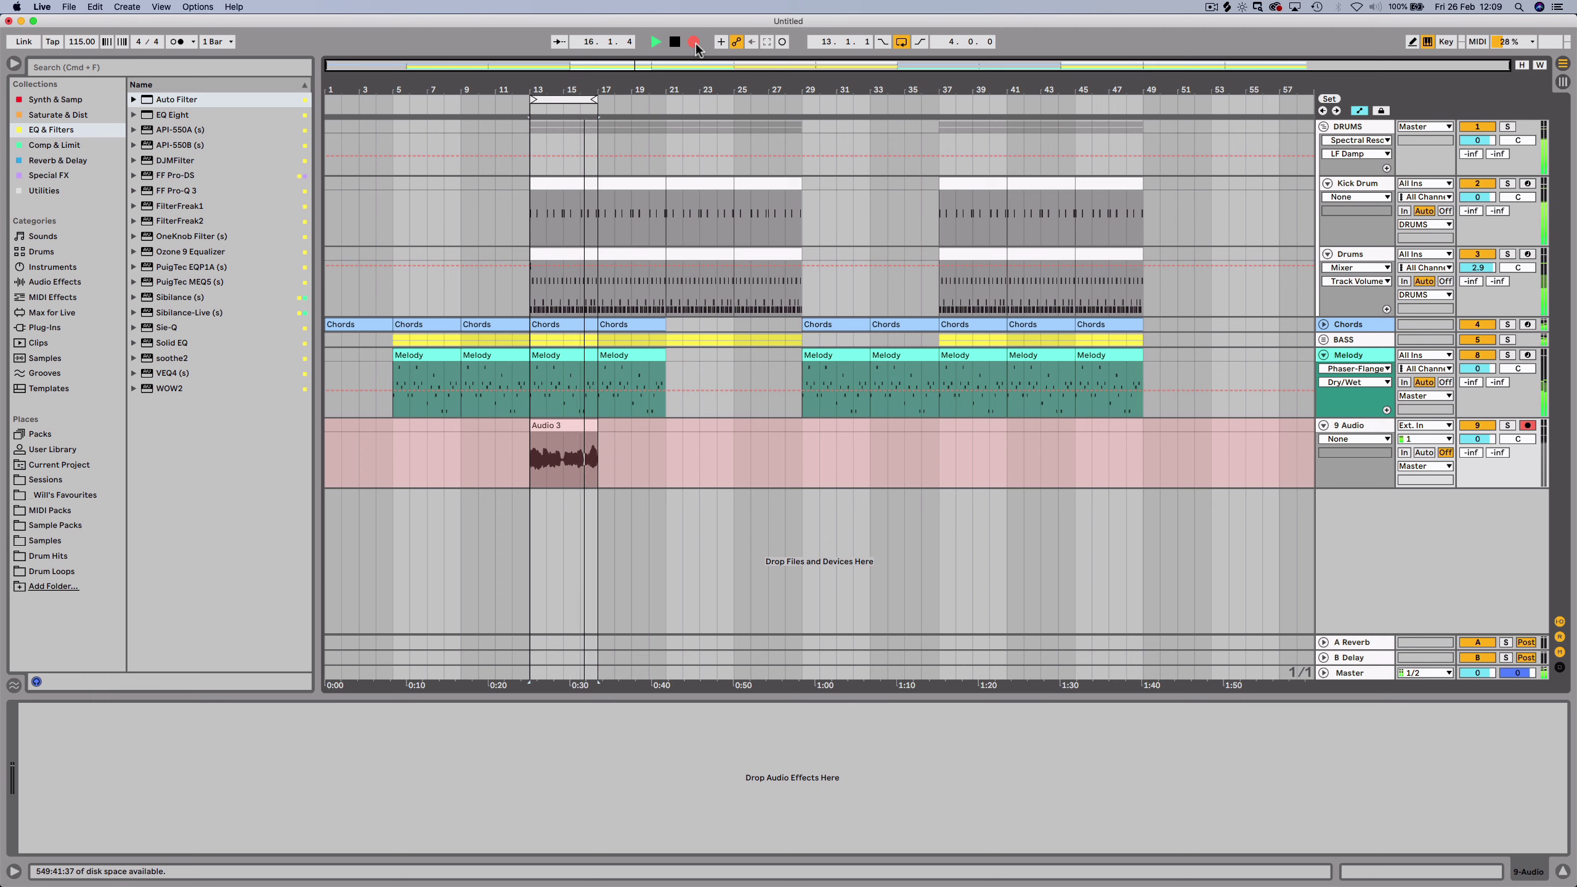
key("space")
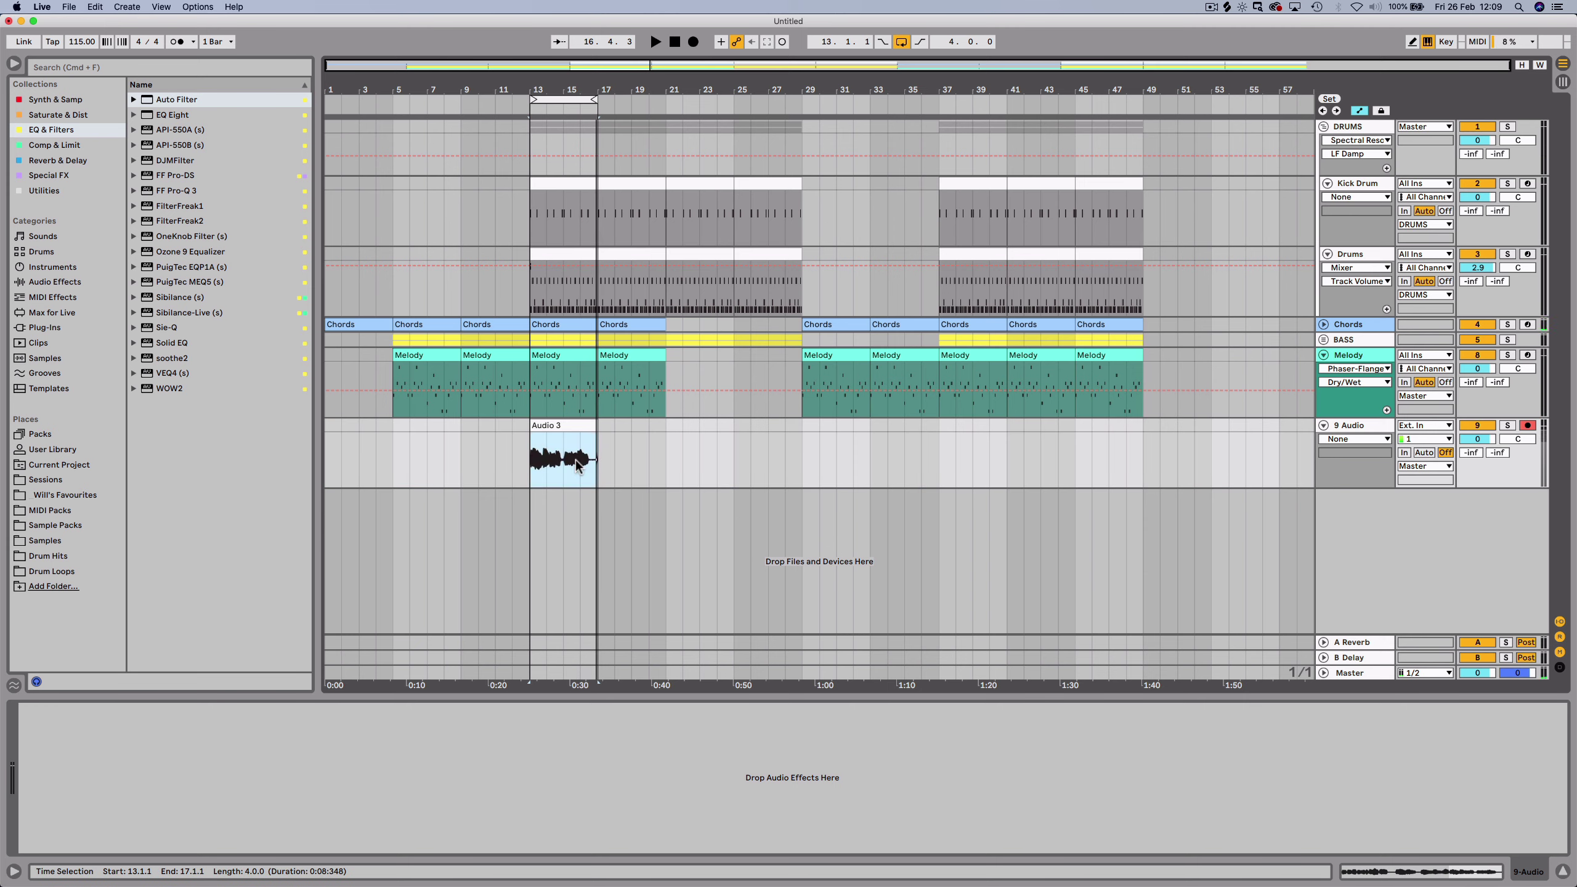
left_click(542, 461)
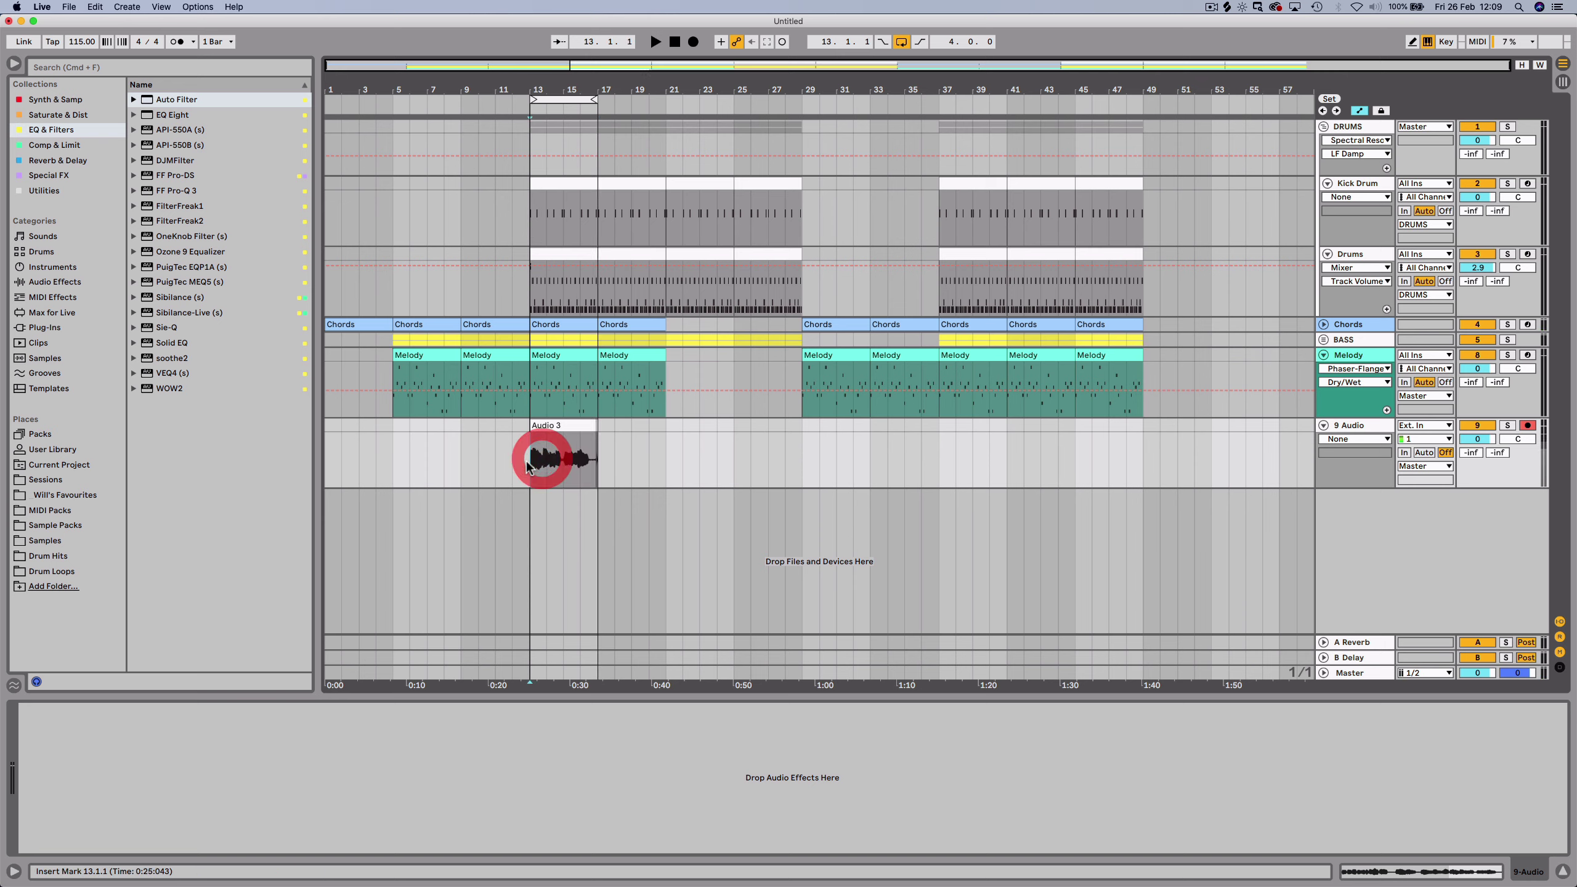
Turn off the automation view and show the take lanes of the recorded audio track.
left_click(1342, 444)
left_click(1359, 112)
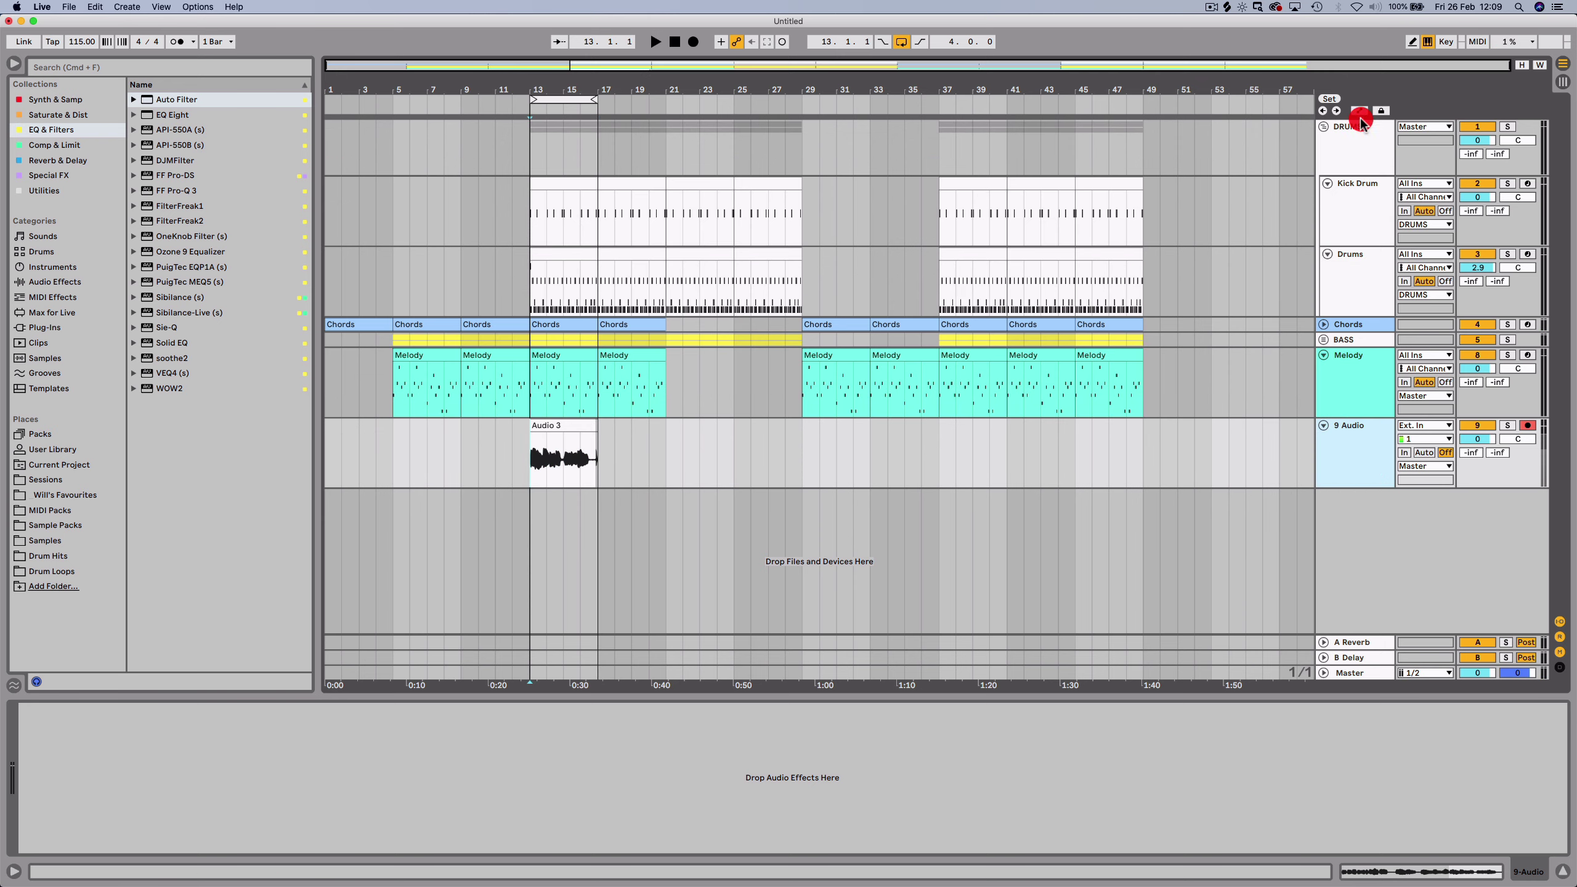
left_click(1360, 112)
left_click(1359, 112)
right_click(1340, 447)
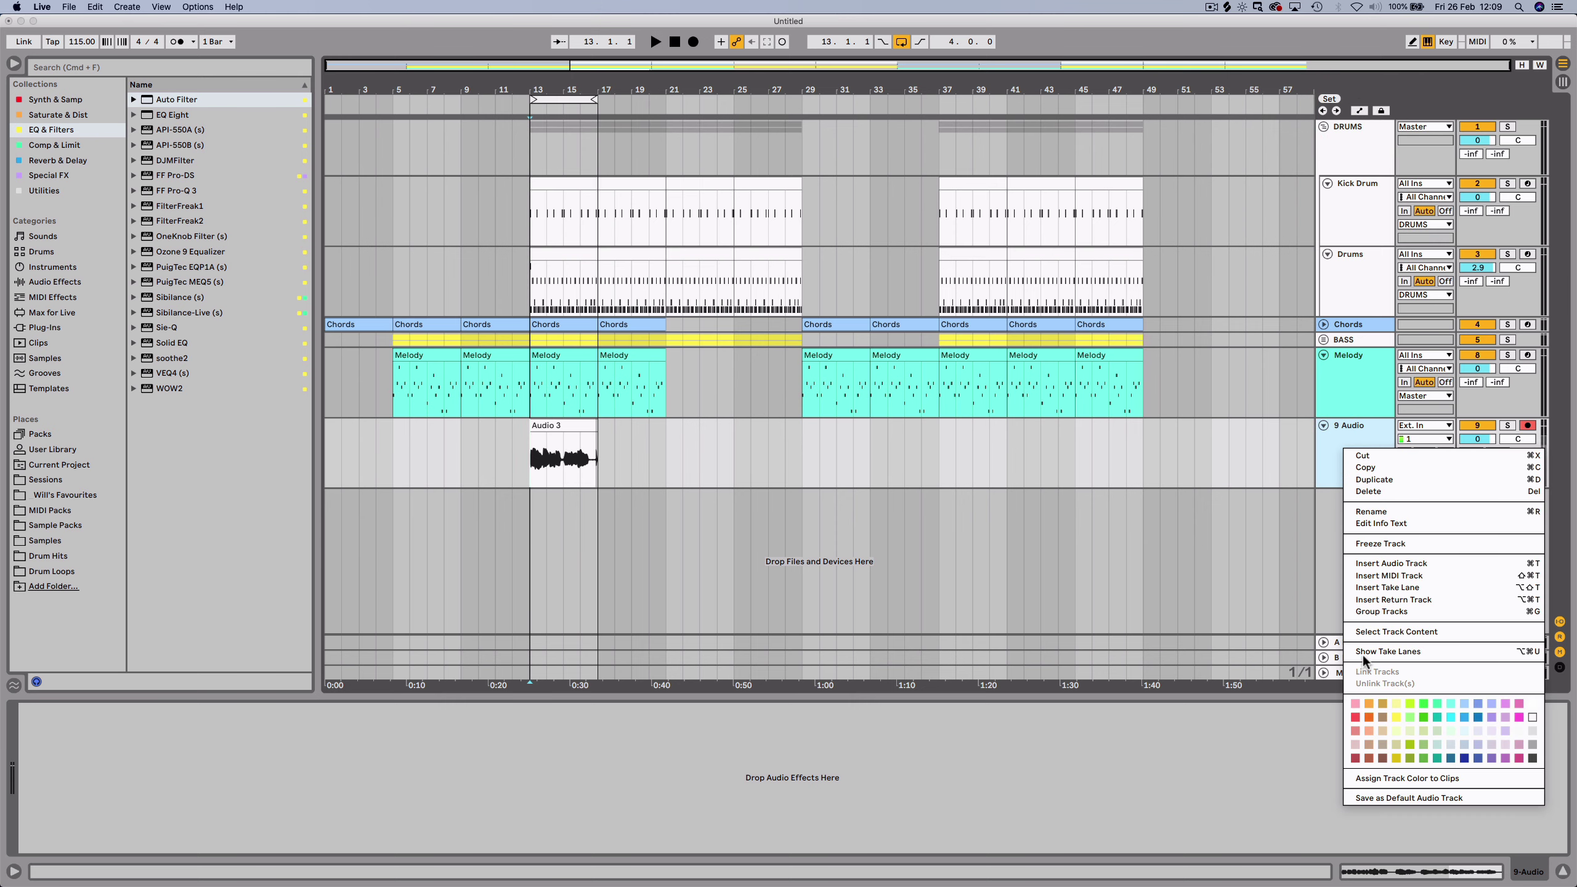
left_click(1363, 652)
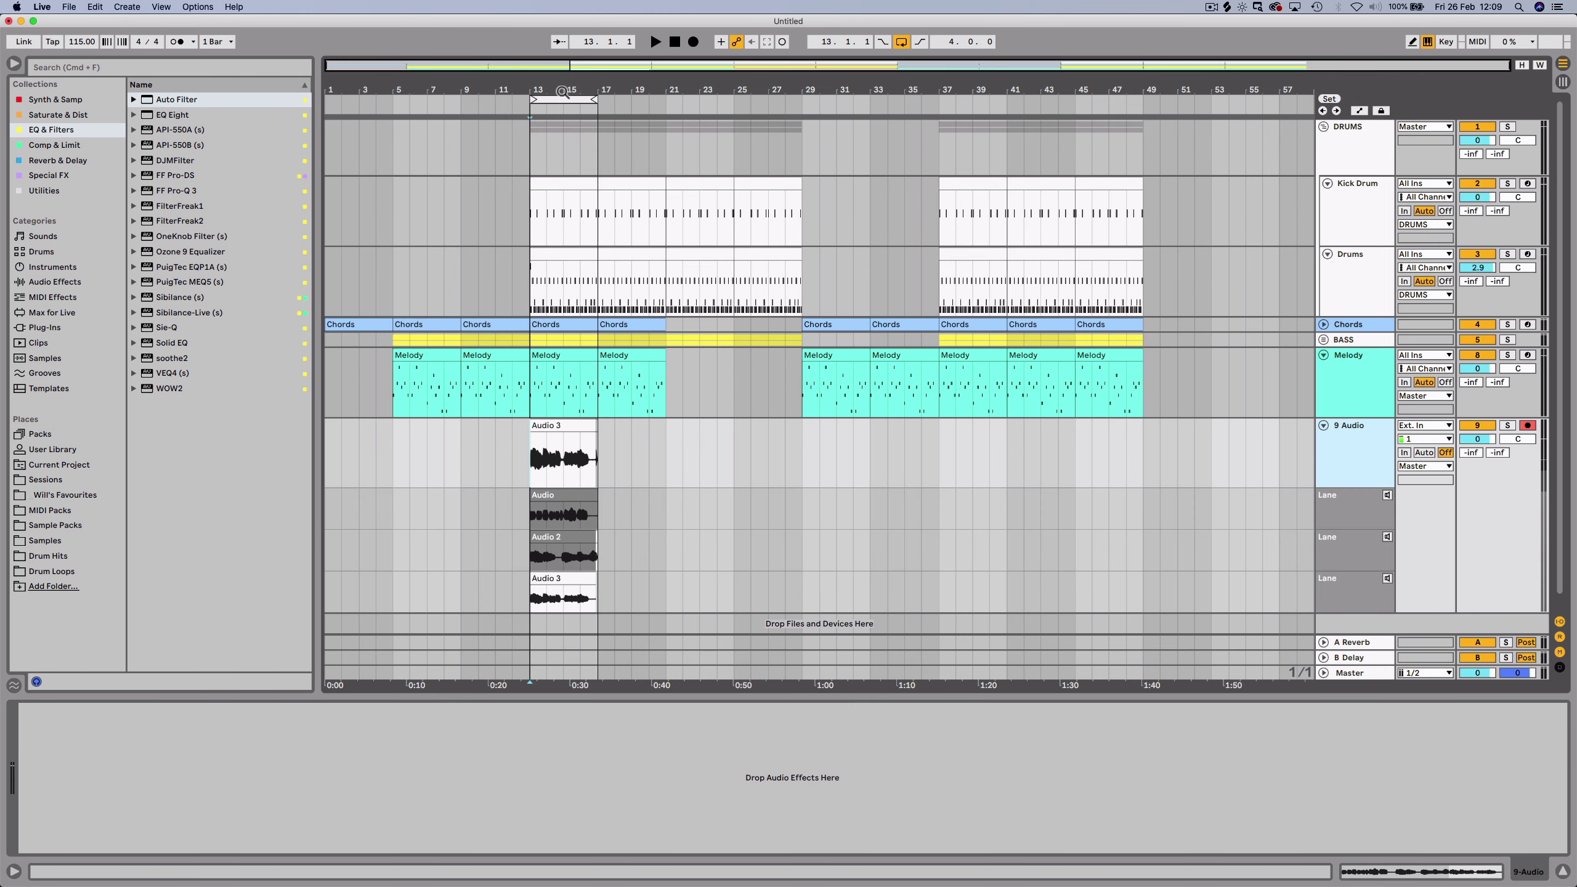
In Draw Mode, comp the first take over 14.1.3–14.2.3 and the second take over 15.1.1–15.4.1 and 16.3.1–17.1.1.
key("z")
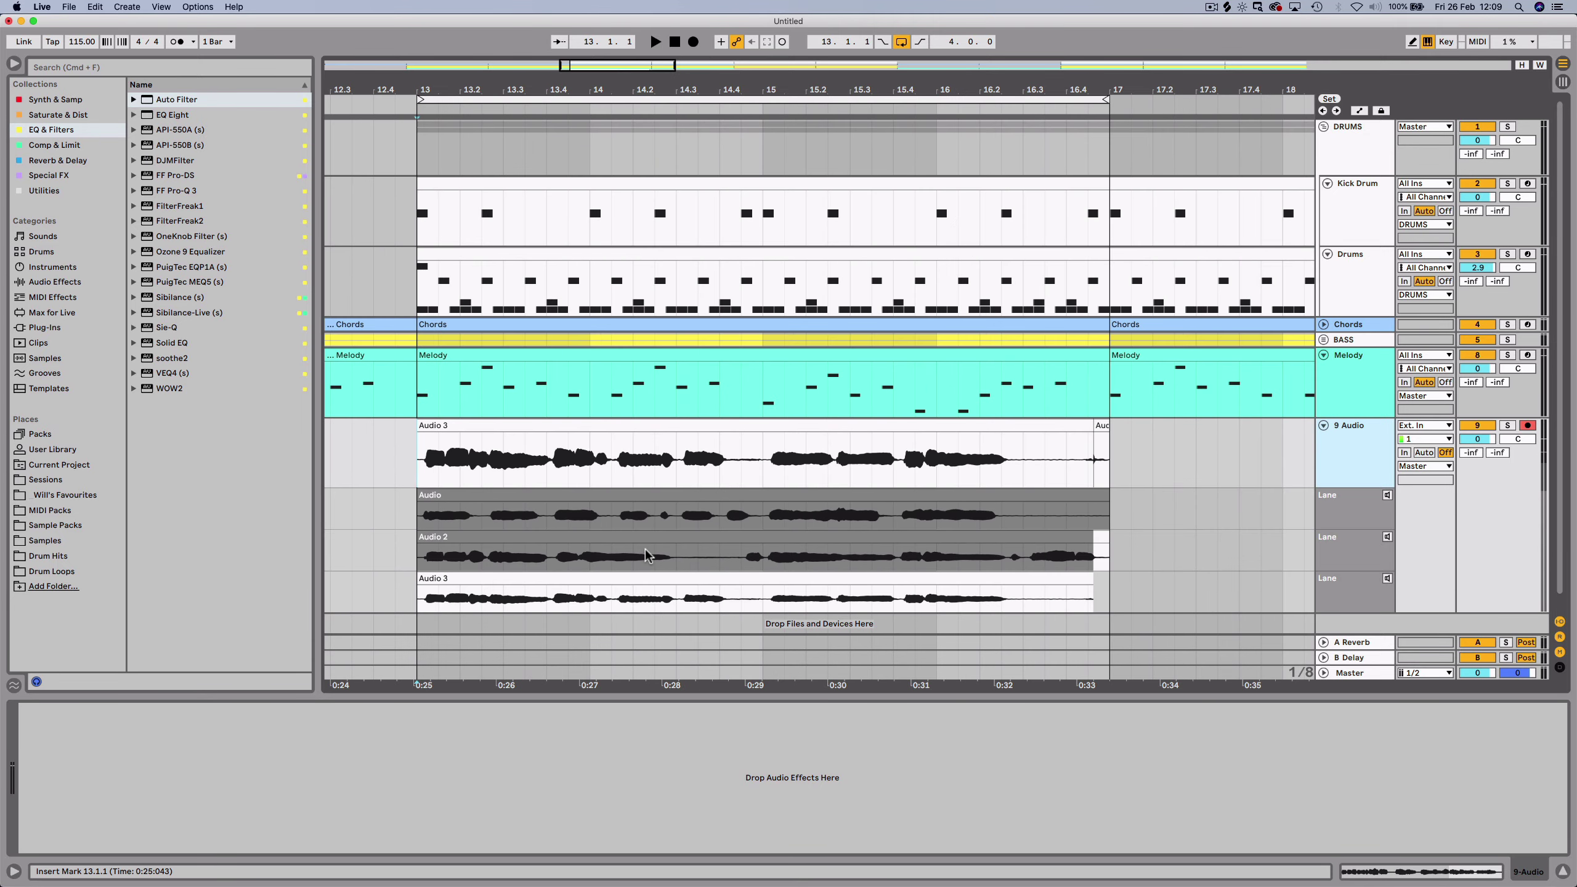
key("b")
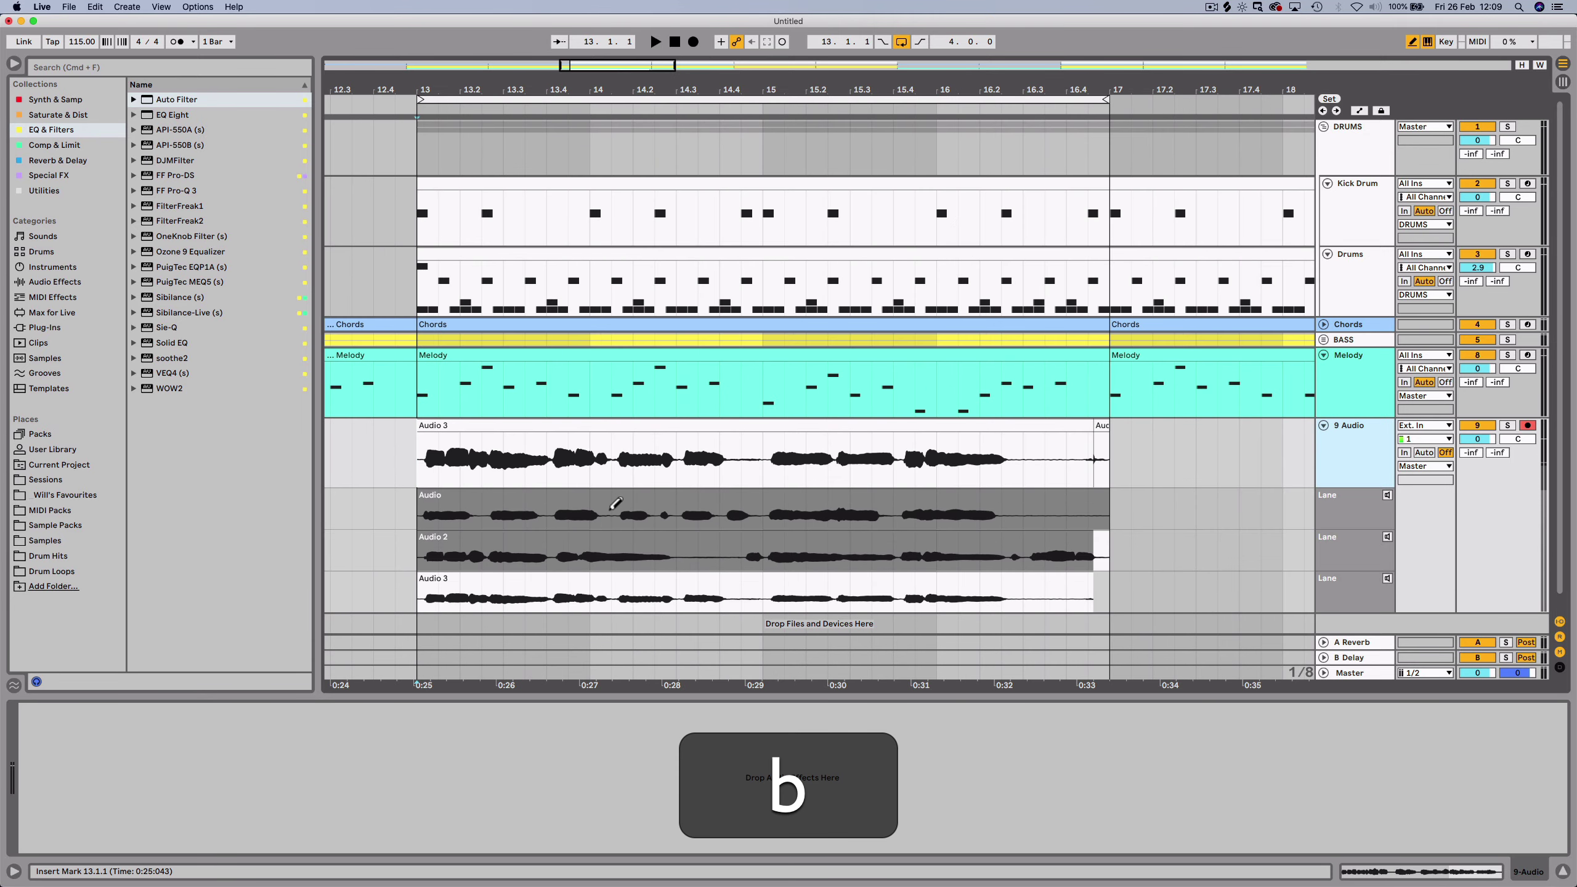
left_click_drag(611, 515, 655, 515)
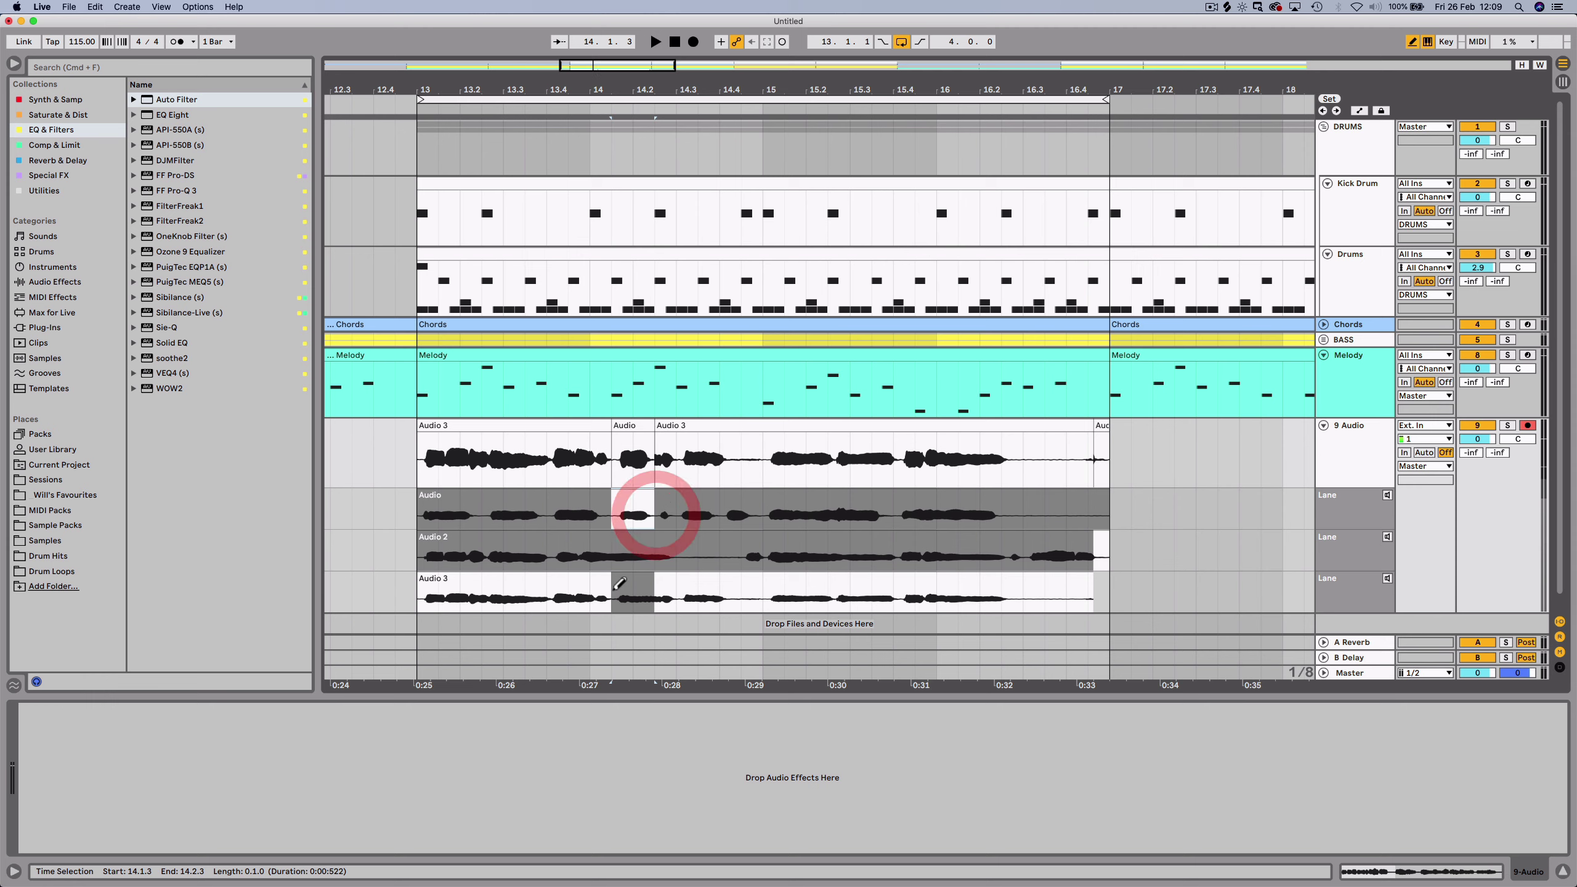
left_click_drag(762, 549, 890, 548)
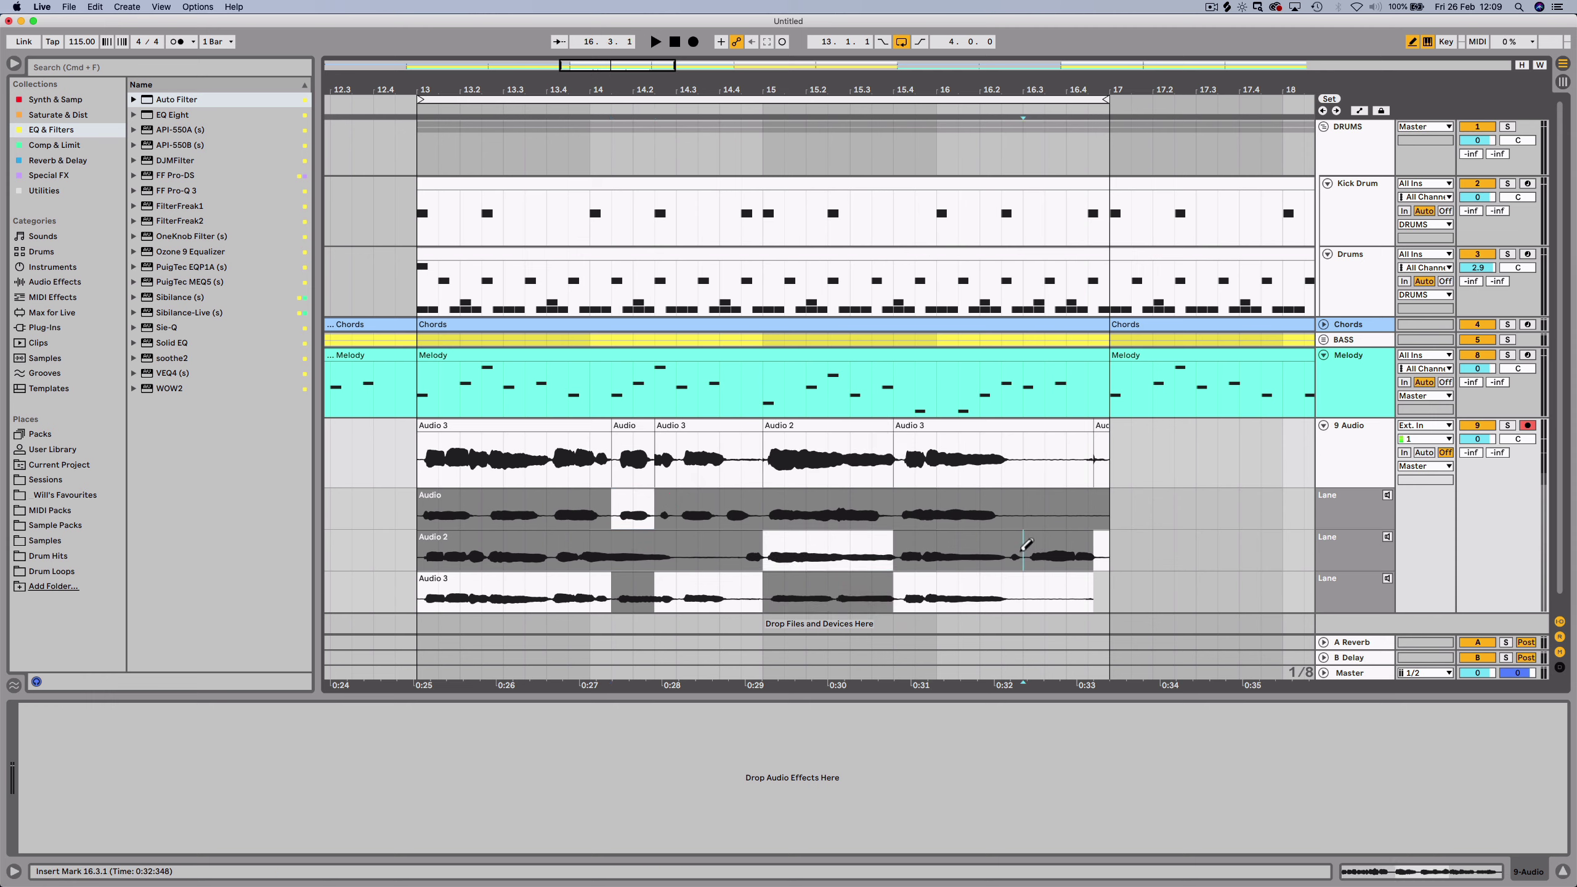
left_click_drag(1024, 547, 1118, 551)
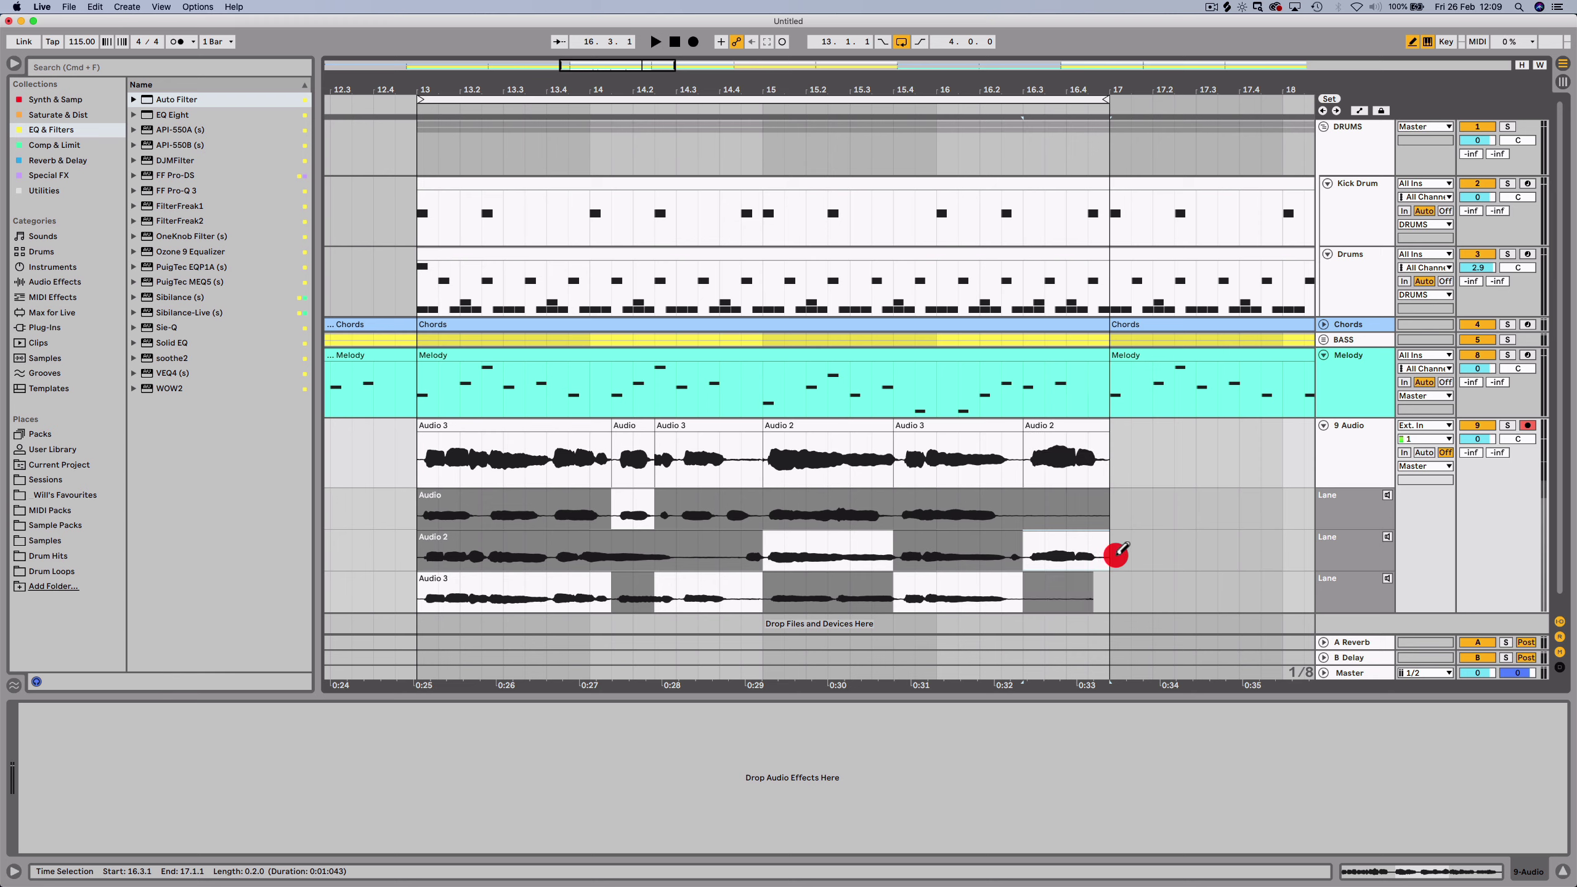
Solo the recorded audio track and audition the comped takes, stopping playback in bar 16.
left_click(1506, 427)
key("space")
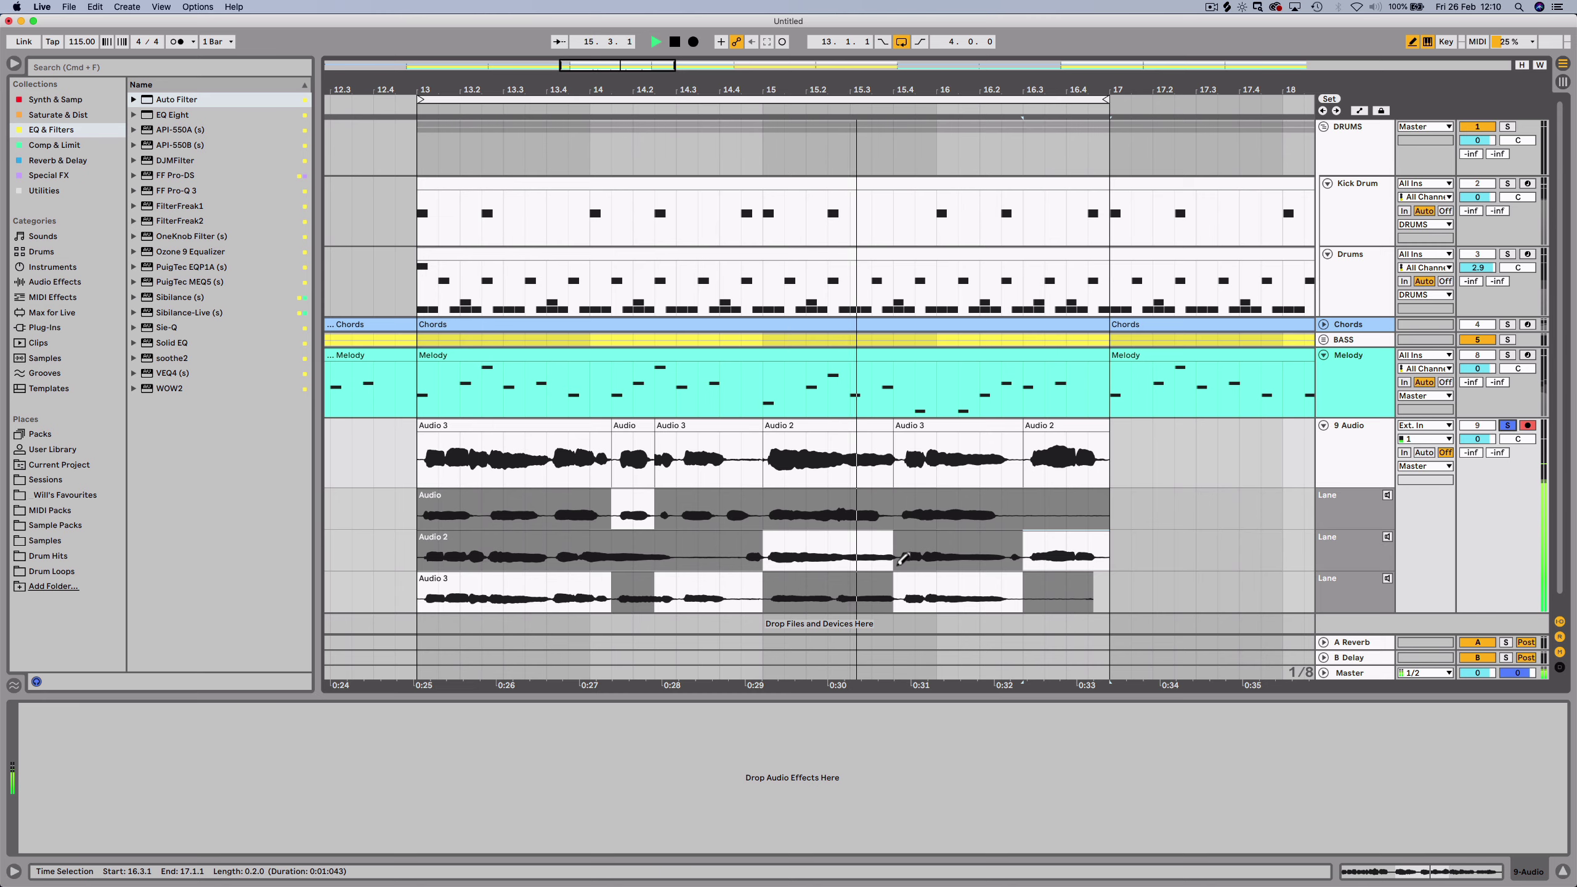
key("space")
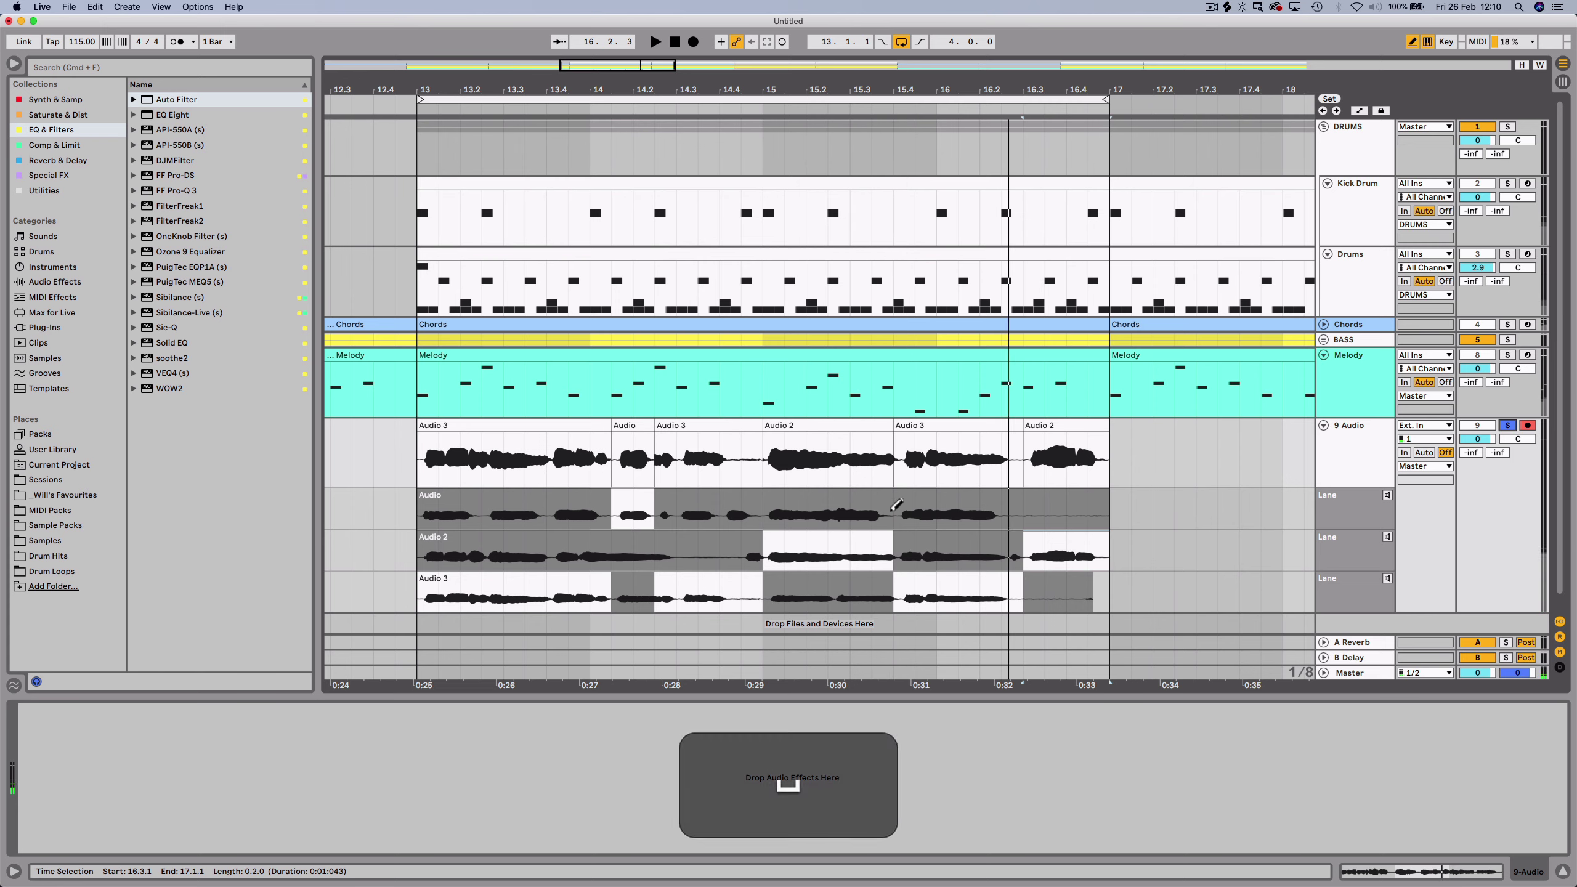
Comp the first take over 15.4.1–16.3.1 and the second take from 13.4.1 to 14.3.1.
left_click_drag(896, 508, 1024, 508)
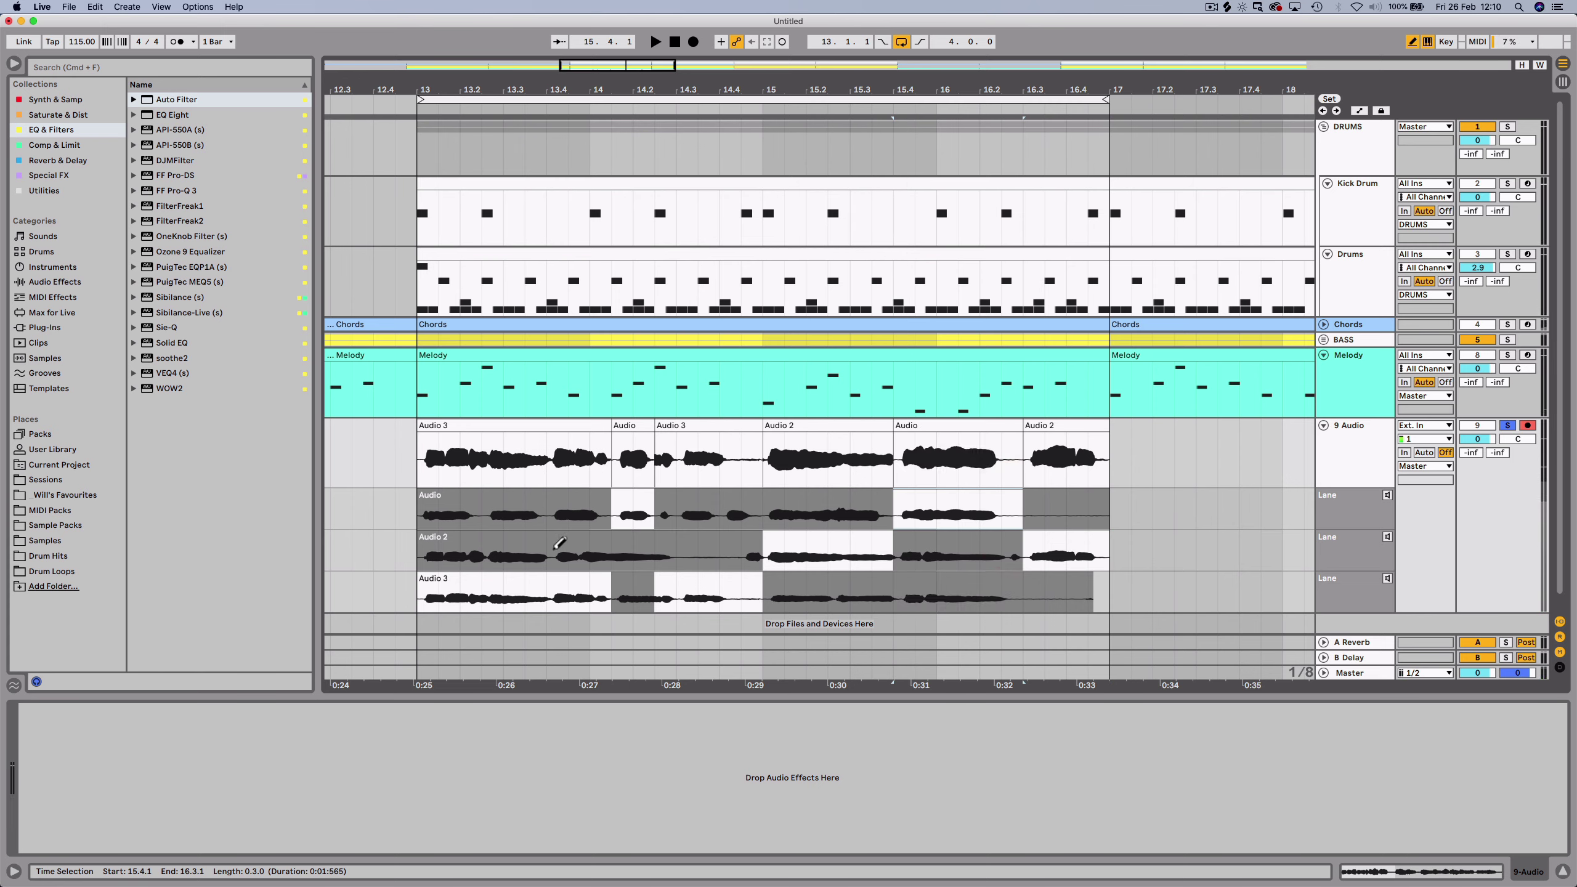
left_click_drag(547, 548, 598, 549)
Place the insert marker at bar 13 on the audio track and play the revised comp from there.
key("space")
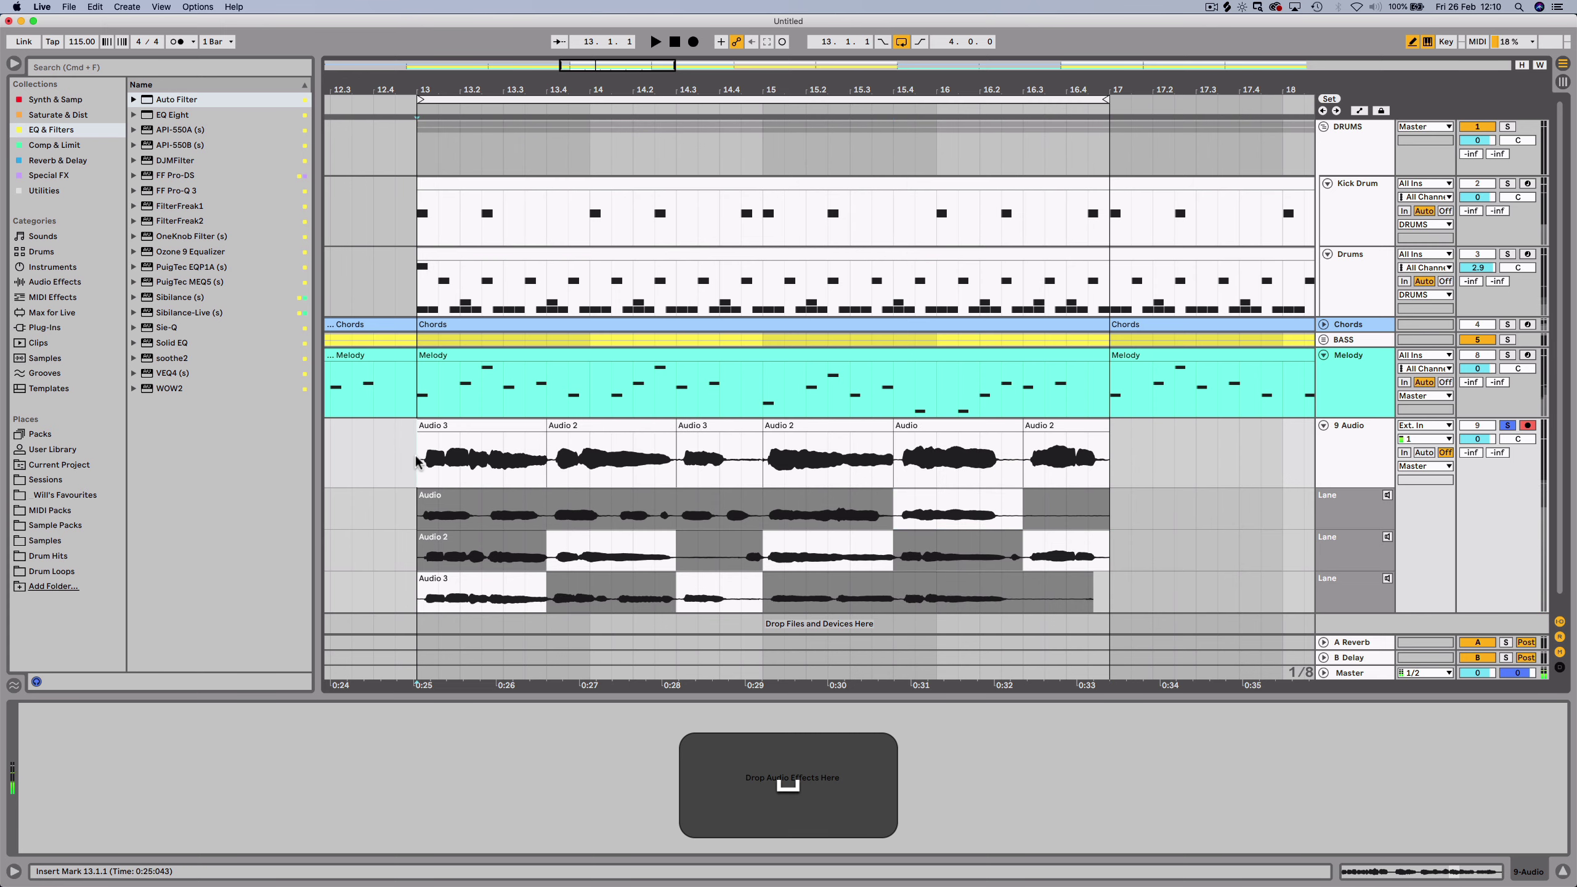
left_click(416, 461)
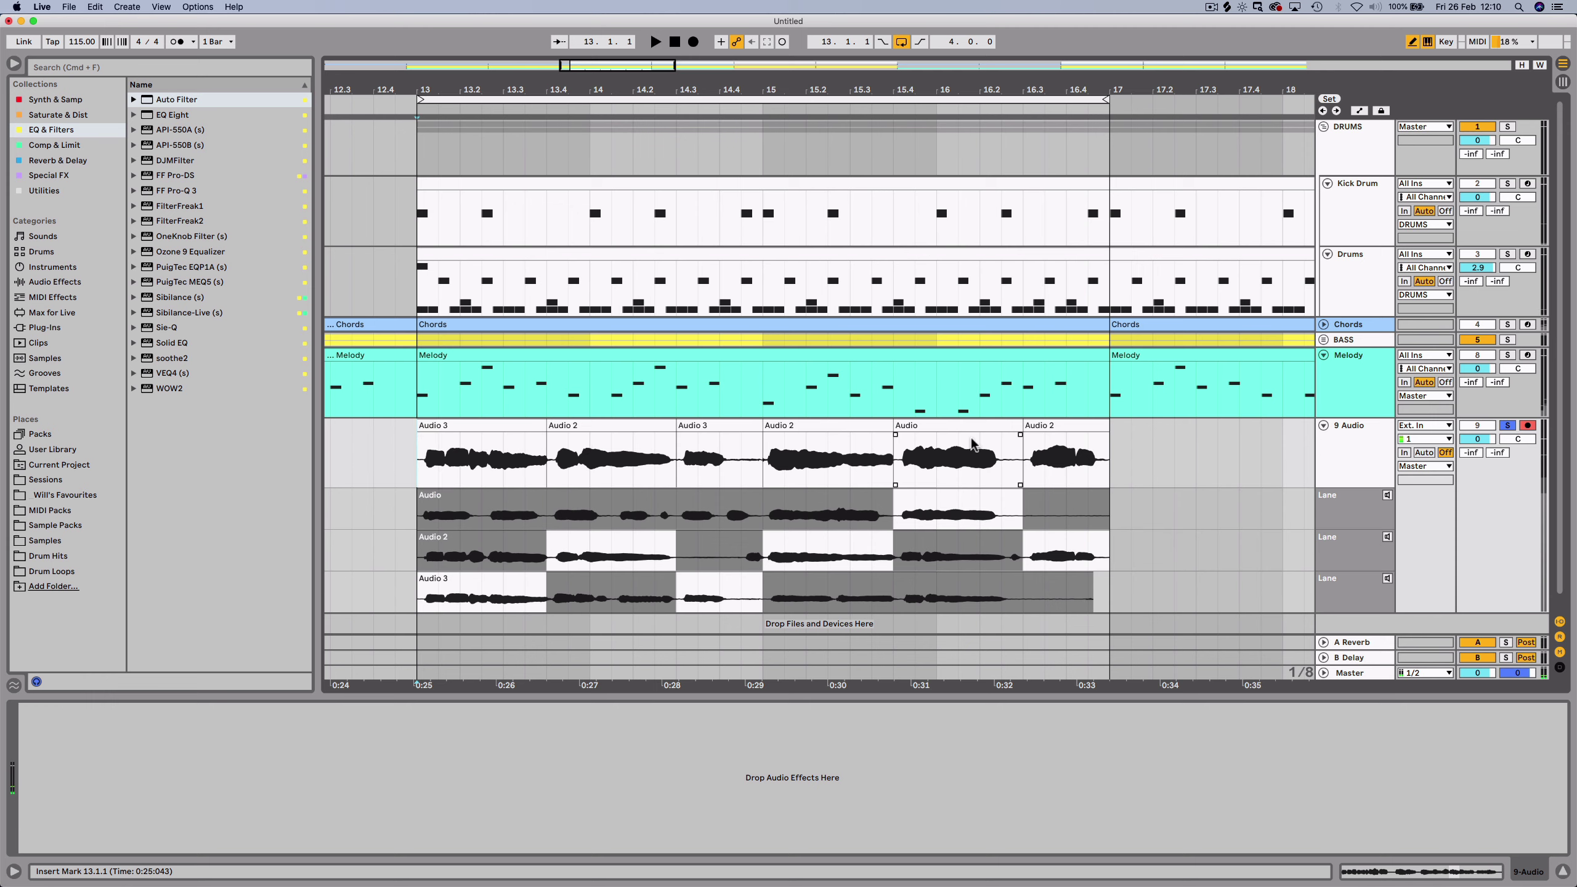
key("space")
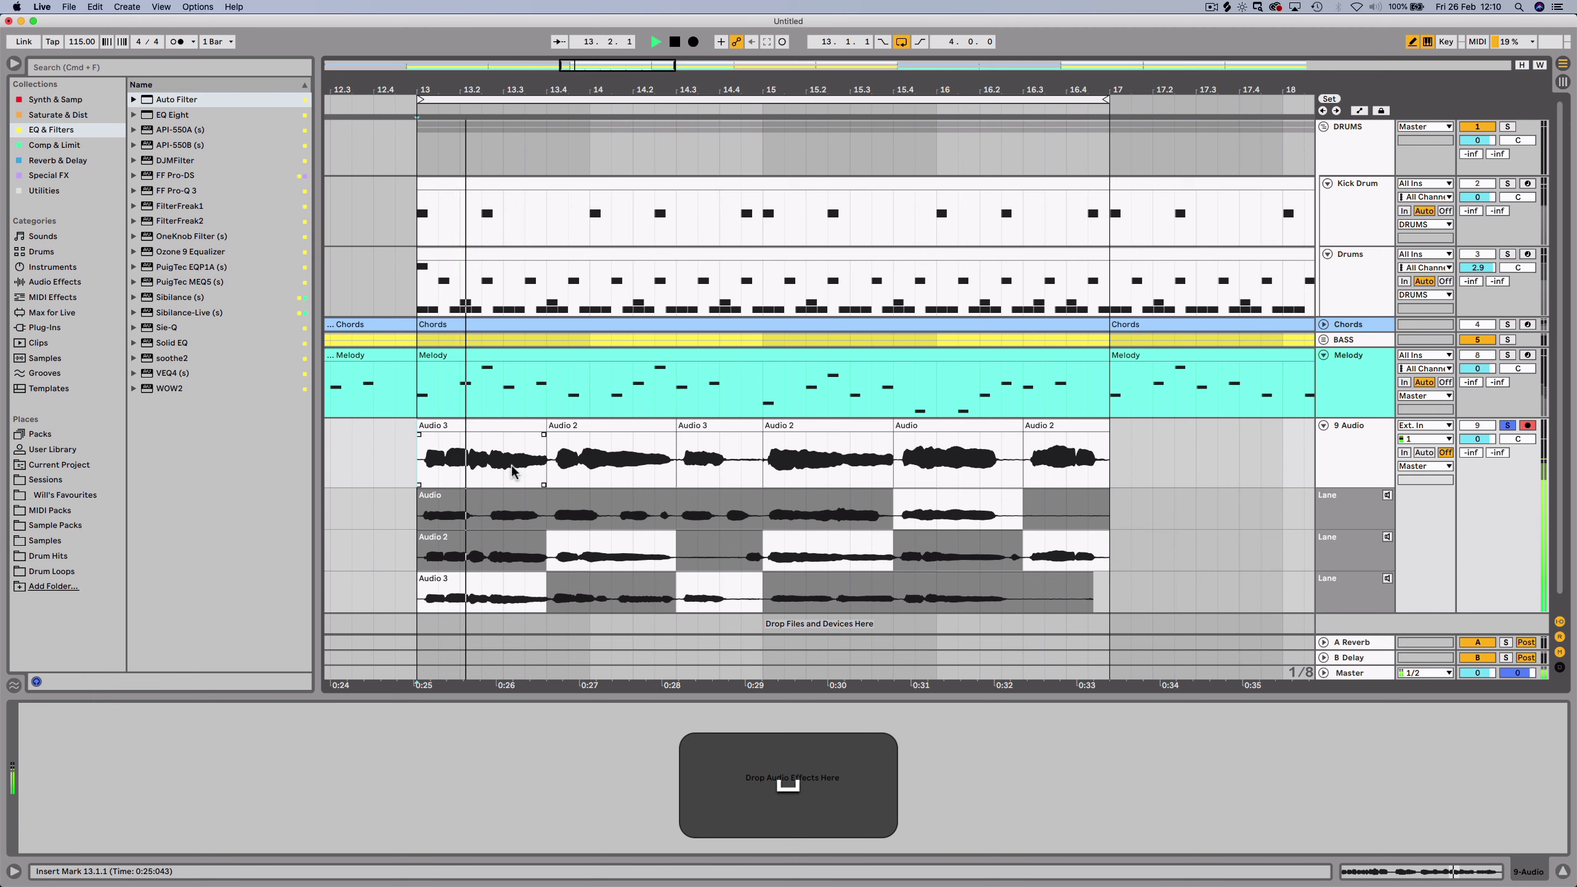